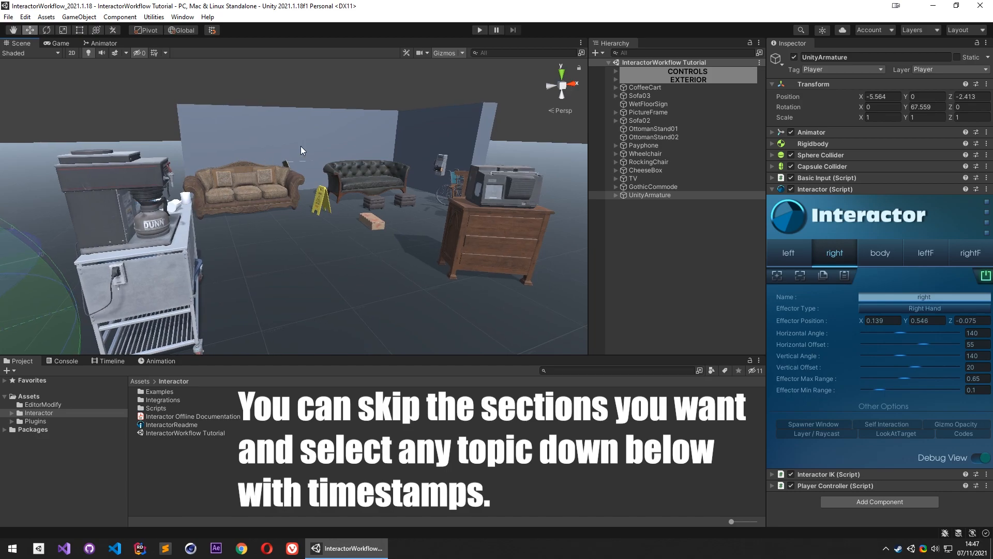
Look around the scene at the coffee cart, sofas, commode and robot character
right_click_drag(494, 207, 379, 244)
left_click(200, 230)
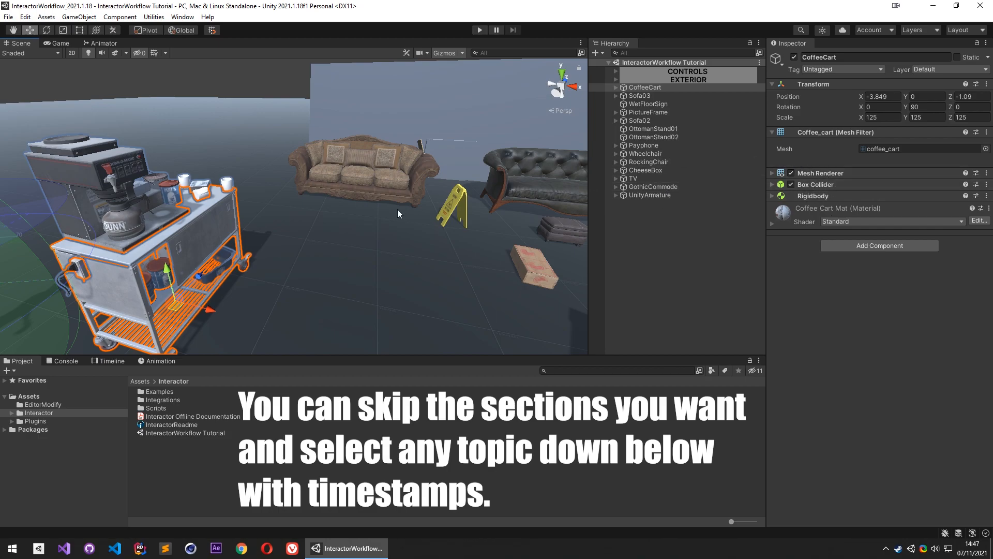
right_click_drag(273, 194, 403, 204)
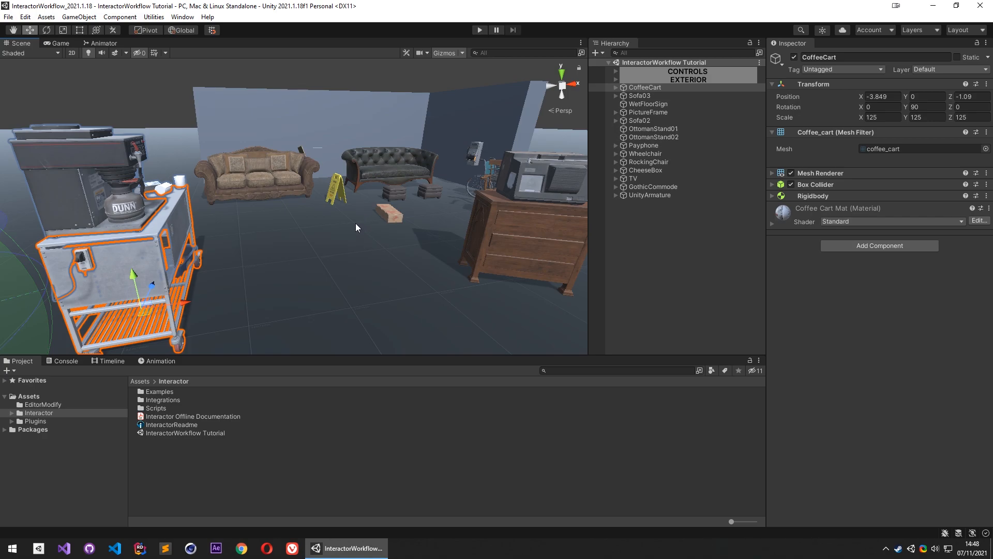
right_click_drag(381, 224, 446, 226)
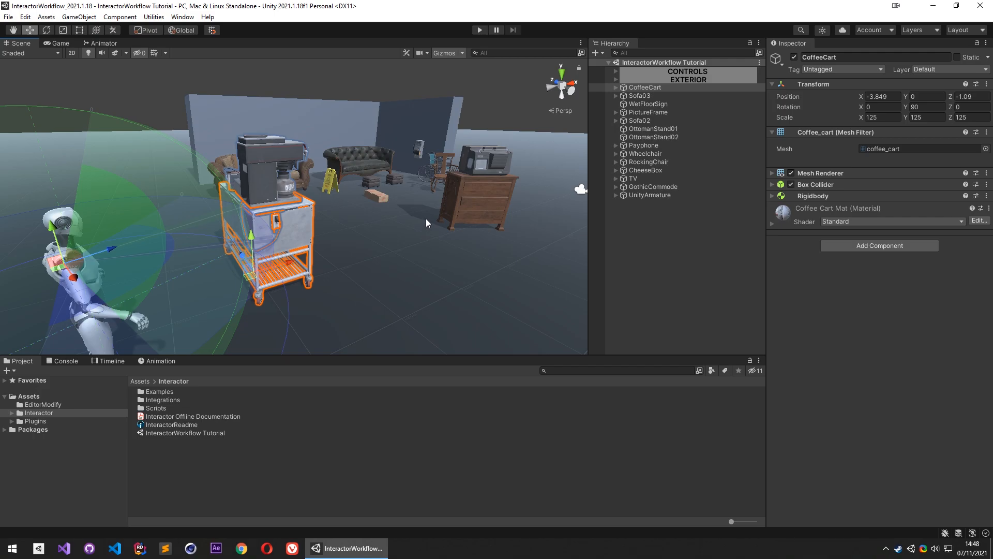
right_click_drag(433, 237, 429, 236)
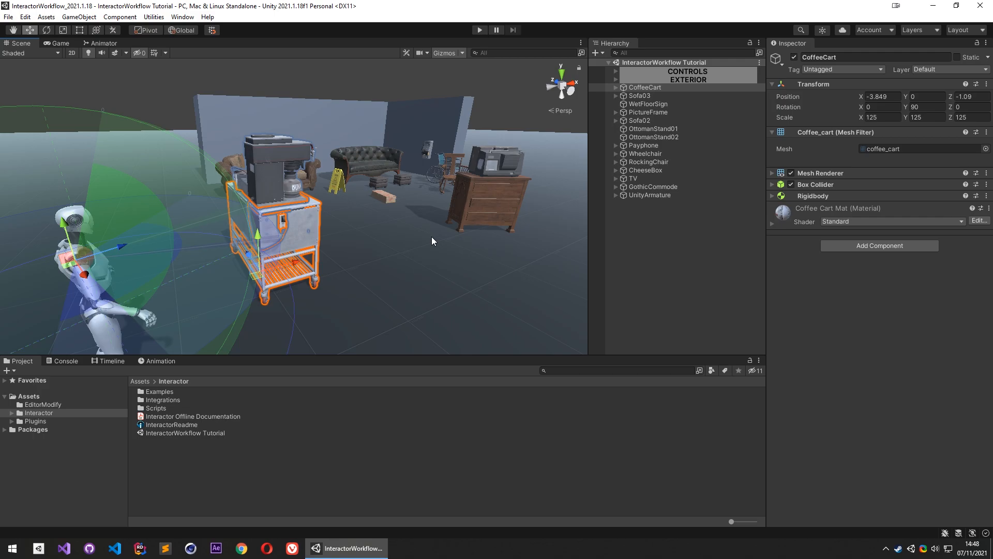
left_click(650, 222)
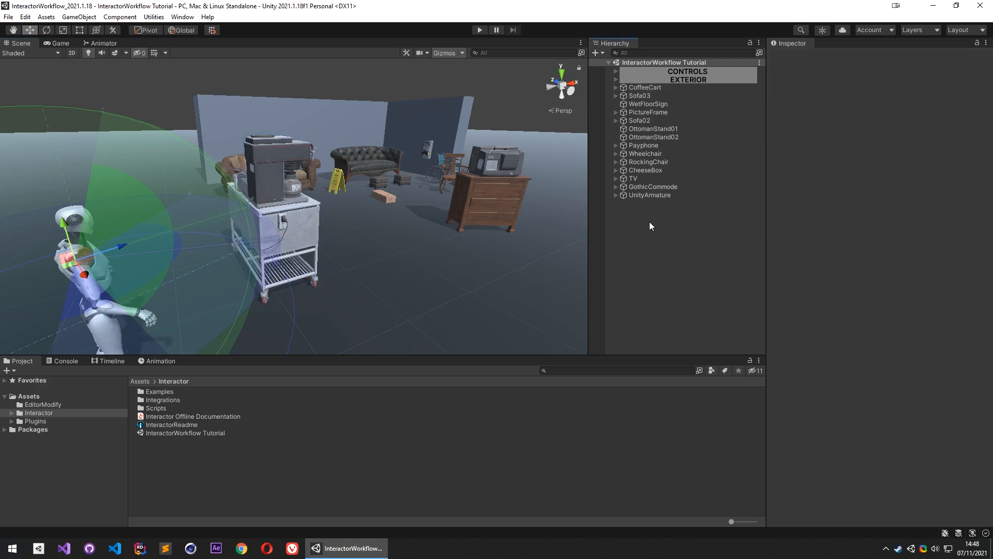
right_click_drag(414, 148, 375, 189)
key("w")
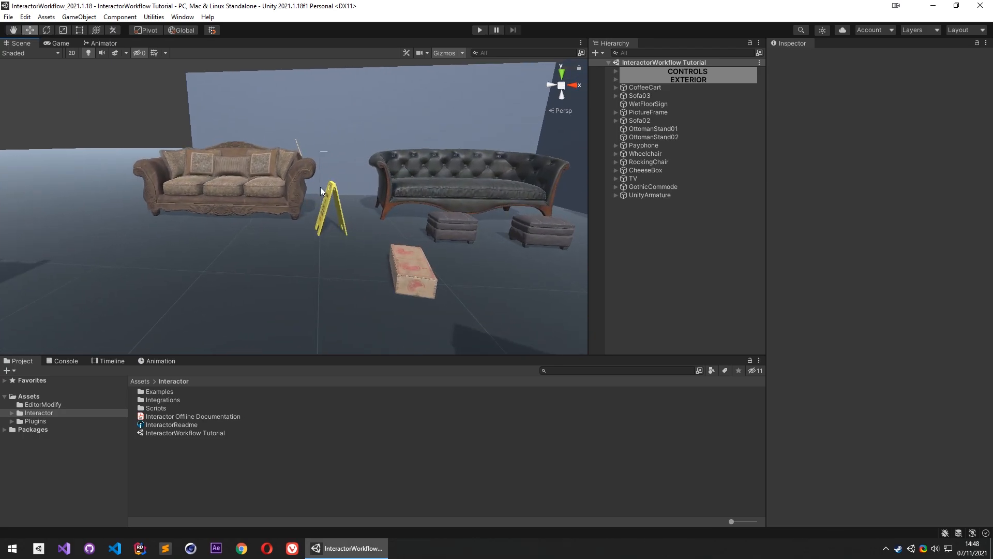
Open the Spawner Window from UnityArmature's Interactor component, dock it beside the Inspector, and bring the Inspector back to the front
left_click(683, 195)
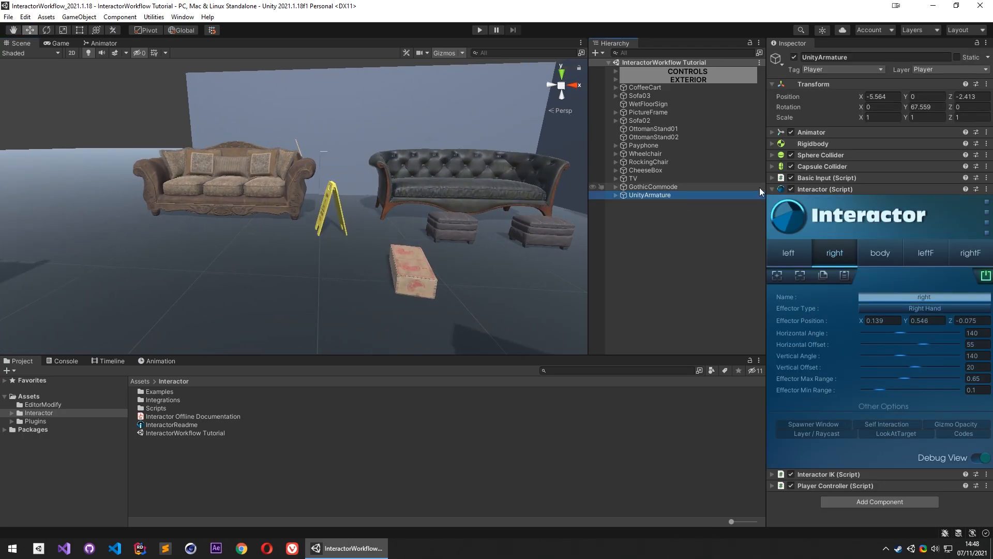
left_click(821, 424)
left_click_drag(545, 39, 832, 41)
left_click(791, 43)
mouse_move(413, 187)
right_mouse_down()
mouse_move(254, 193)
mouse_move(419, 193)
right_mouse_up()
key("s")
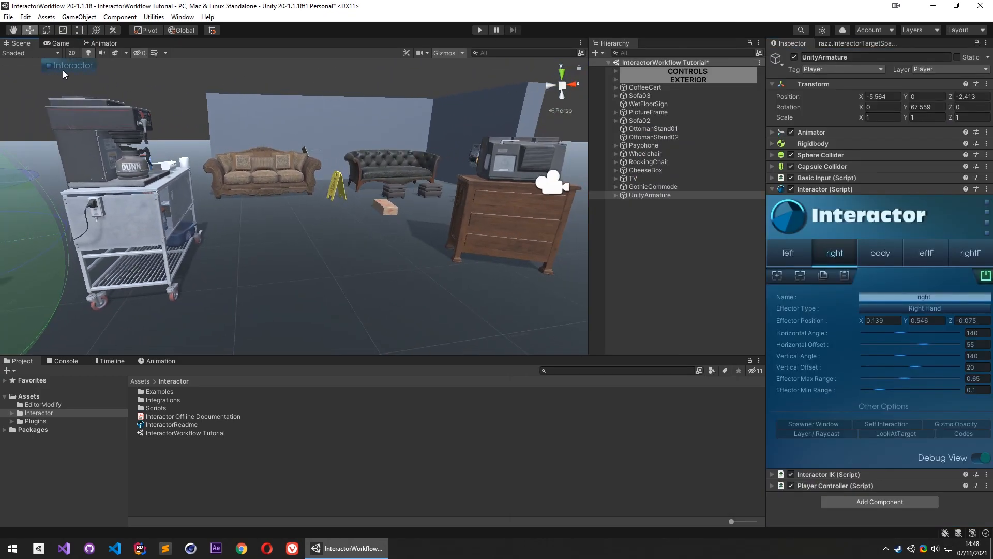
Expand the Interactor overlay in the scene view, switch it to effector settings, and return it to spawner settings
left_click(48, 65)
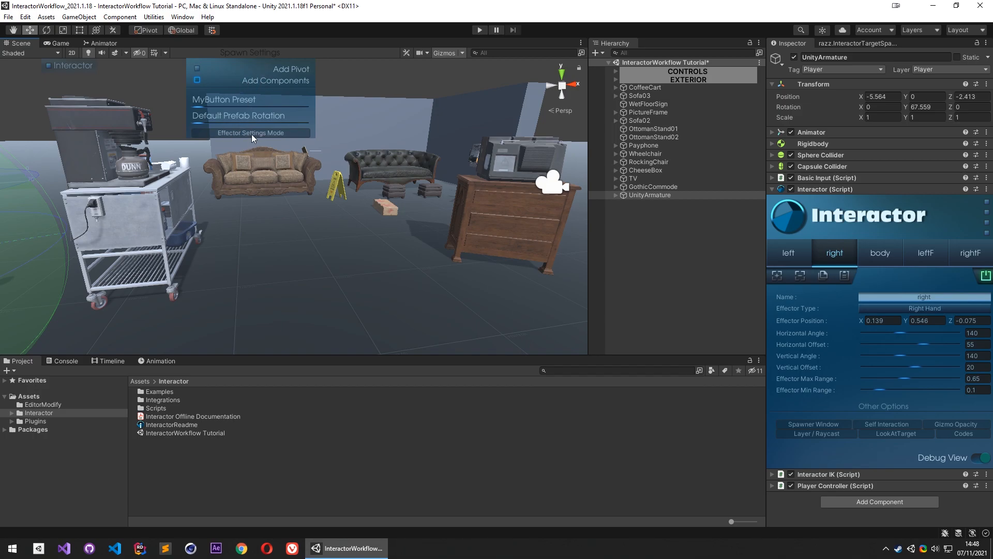
left_click(264, 133)
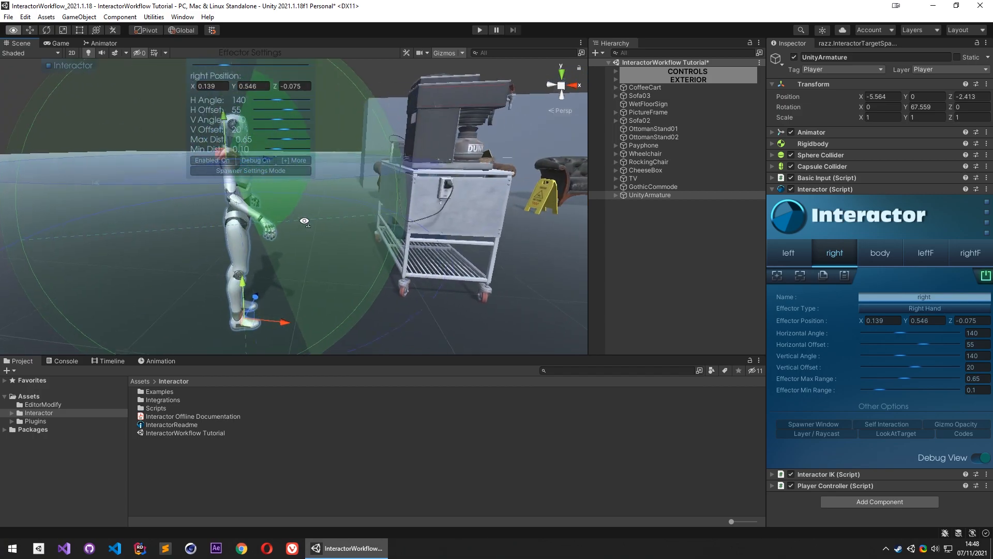
left_click_drag(350, 238, 284, 207, "alt")
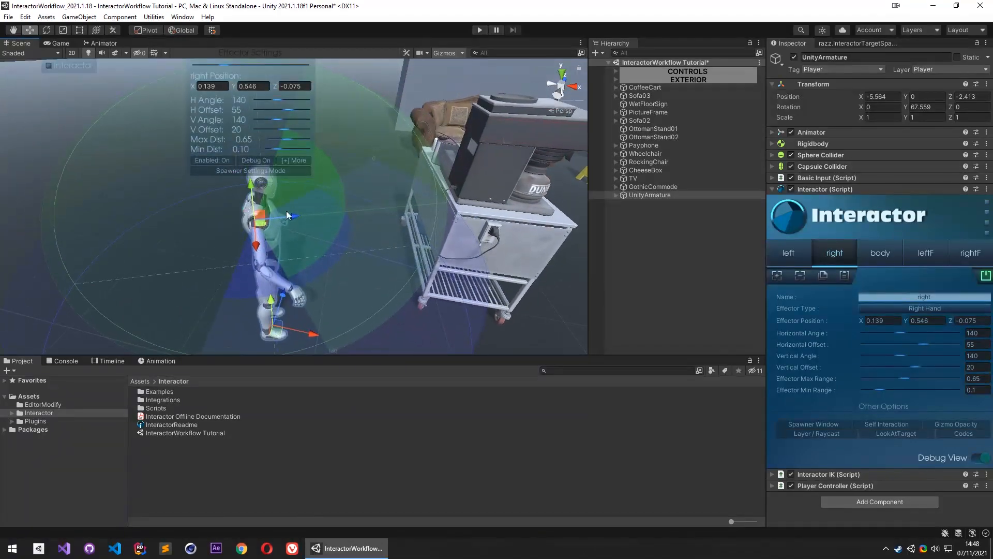
left_click(241, 170)
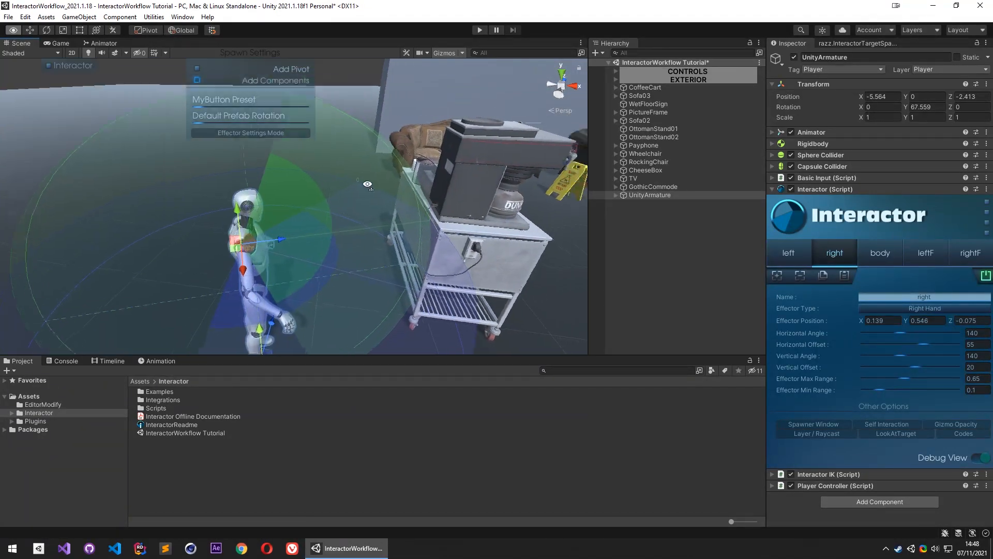
left_click_drag(315, 194, 340, 175, "alt")
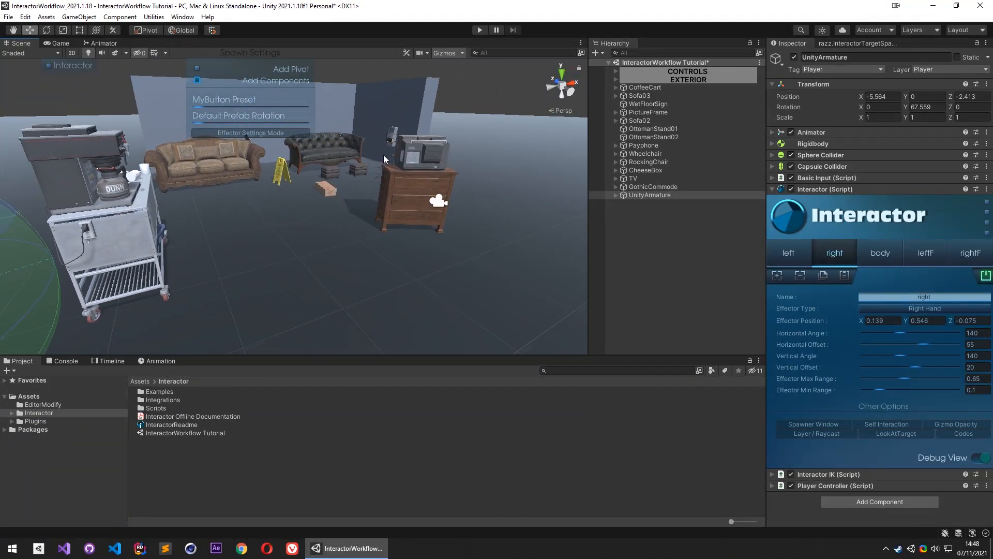
right_click_drag(326, 204, 332, 197)
right_click_drag(262, 202, 273, 216)
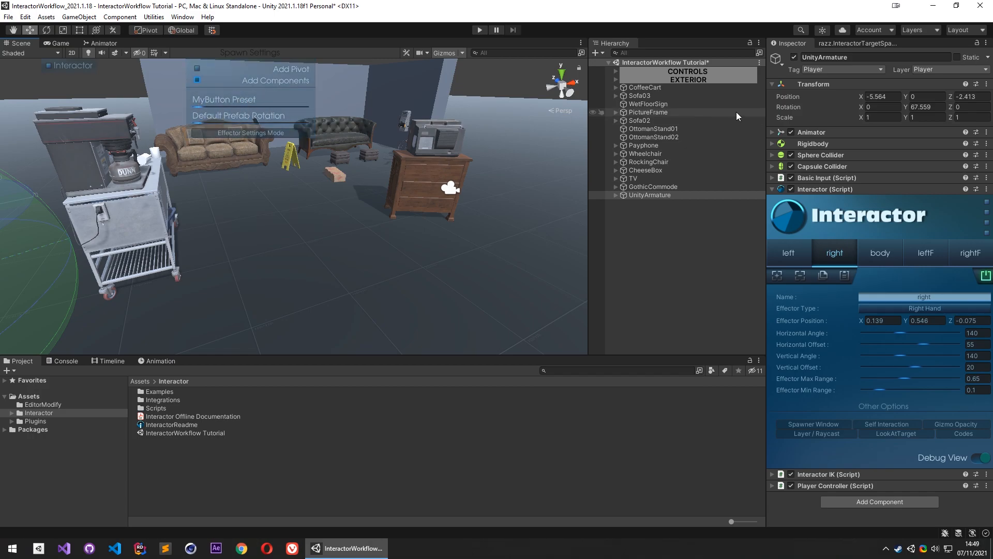
right_click_drag(395, 237, 383, 235)
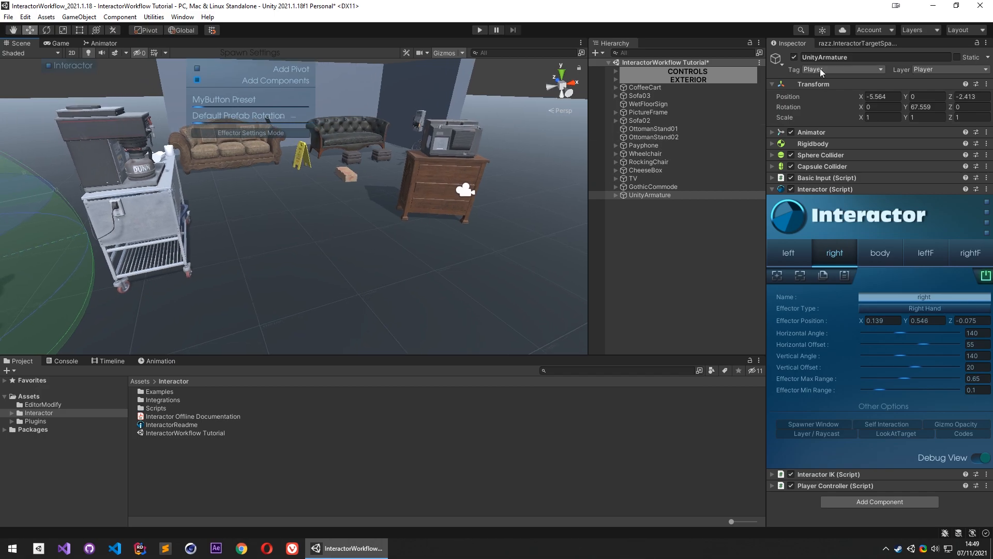
Show the docked spawner window and switch its SceneView Window for Spawner option off and back on
left_click(856, 44)
right_click_drag(344, 195, 334, 195)
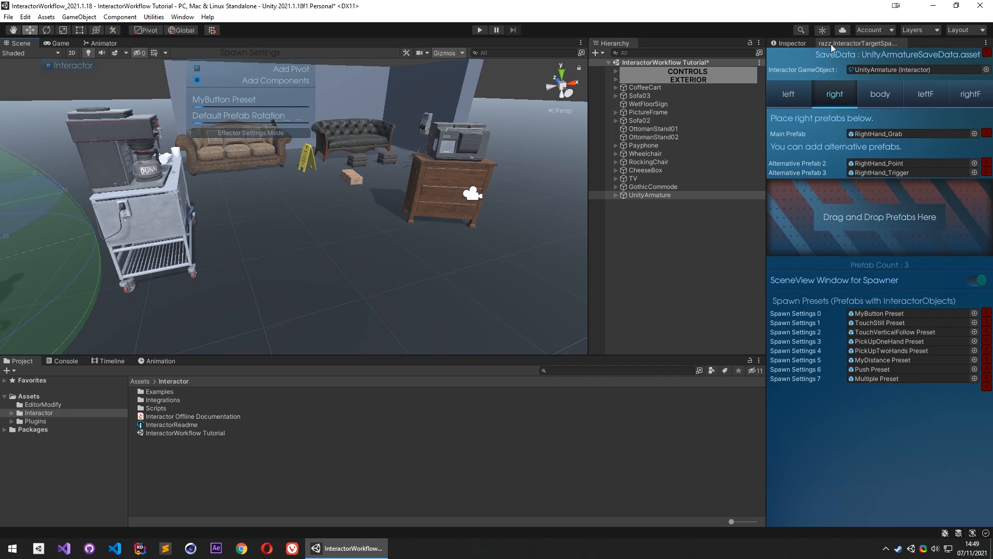
left_click(976, 281)
left_click(975, 284)
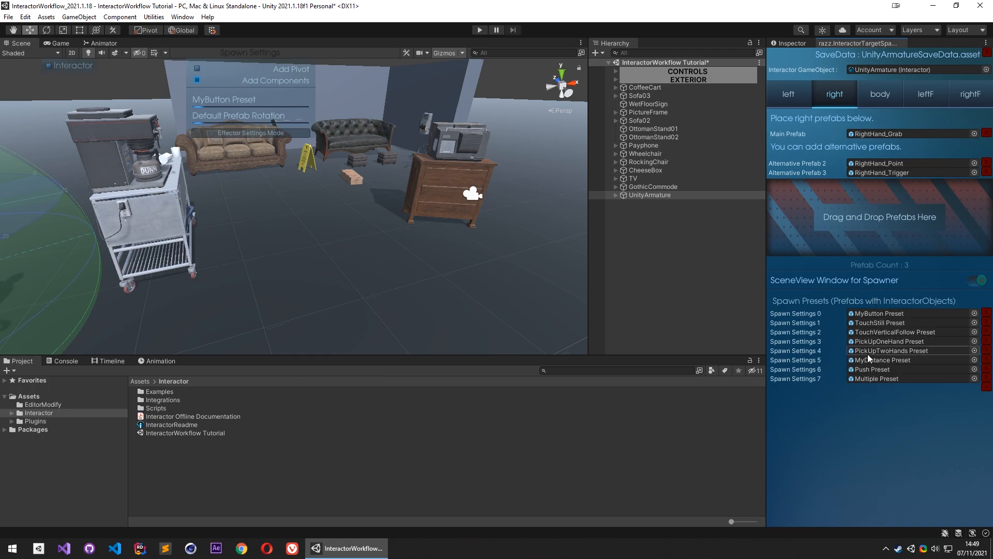
right_click_drag(415, 226, 346, 184)
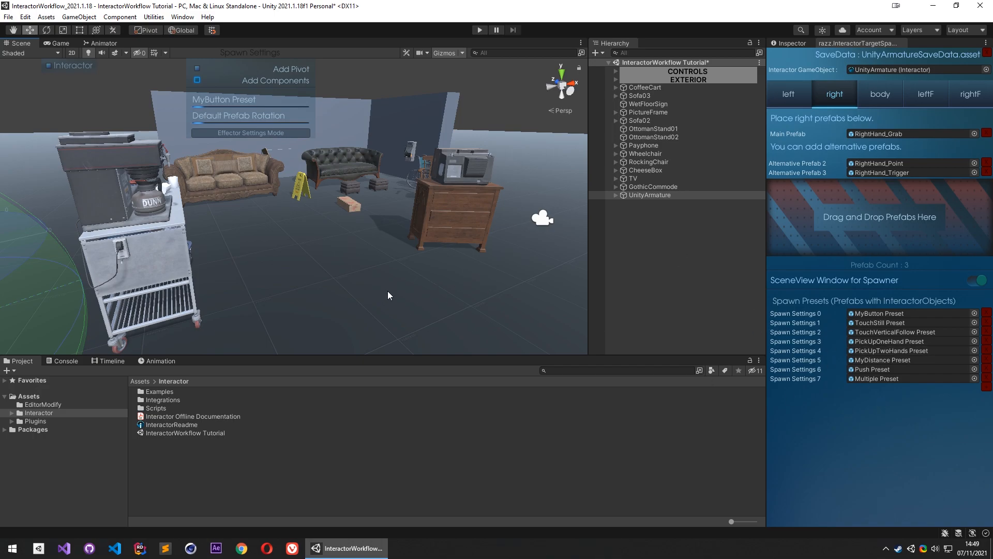
right_click_drag(433, 271, 401, 259)
key("w")
Show the left effector's prefabs, locate its main prefab LeftHand_Grab in the project assets, and return to the Inspector
left_click(781, 88)
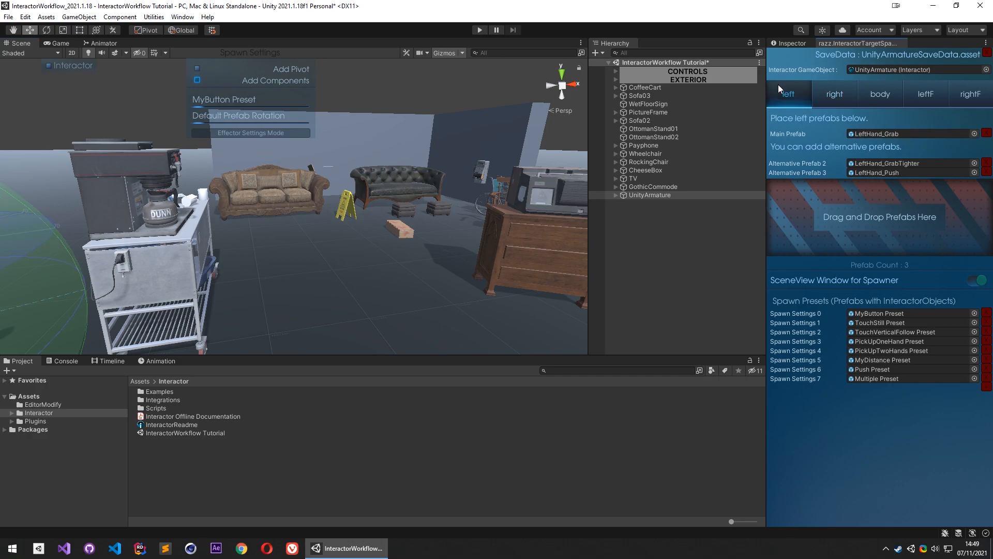
left_click(877, 134)
key("w")
right_click_drag(393, 240, 145, 280)
left_click(777, 44)
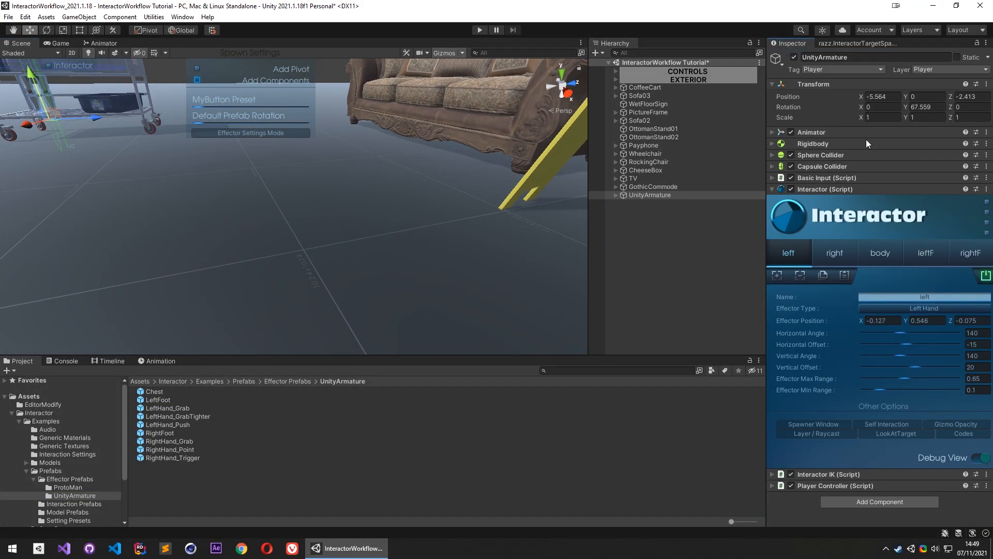
Add the LeftHand_Grab prefab from the UnityArmature prefabs folder to the root of the scene
left_click_drag(171, 408, 638, 268)
key("f")
scroll(311, 261, "up", 15)
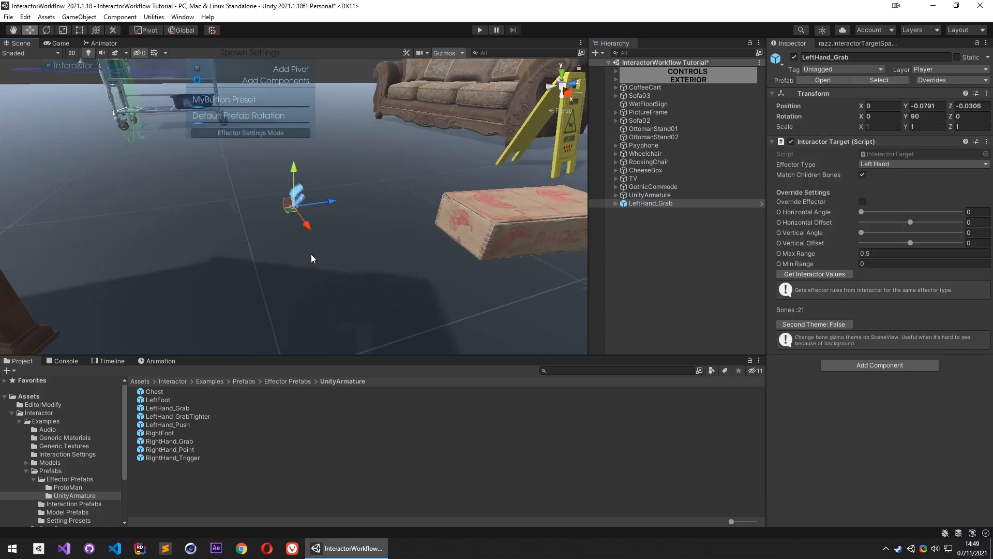
middle_click_drag(319, 206, 323, 270, "alt")
left_click_drag(323, 270, 316, 244, "alt")
right_click_drag(315, 243, 290, 259, "alt")
left_click_drag(289, 259, 415, 243, "alt")
mouse_move(321, 241)
left_mouse_down("alt")
mouse_move(363, 230)
mouse_move(310, 241)
mouse_move(326, 238)
left_mouse_up("alt")
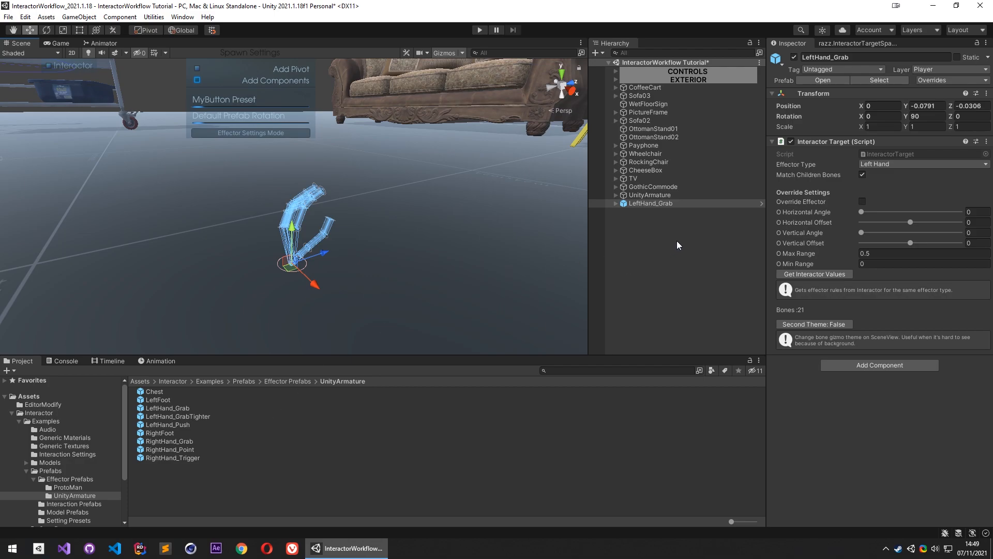
Create a 3D Sphere object at the scene root and reset its Transform to the origin
right_click(648, 222)
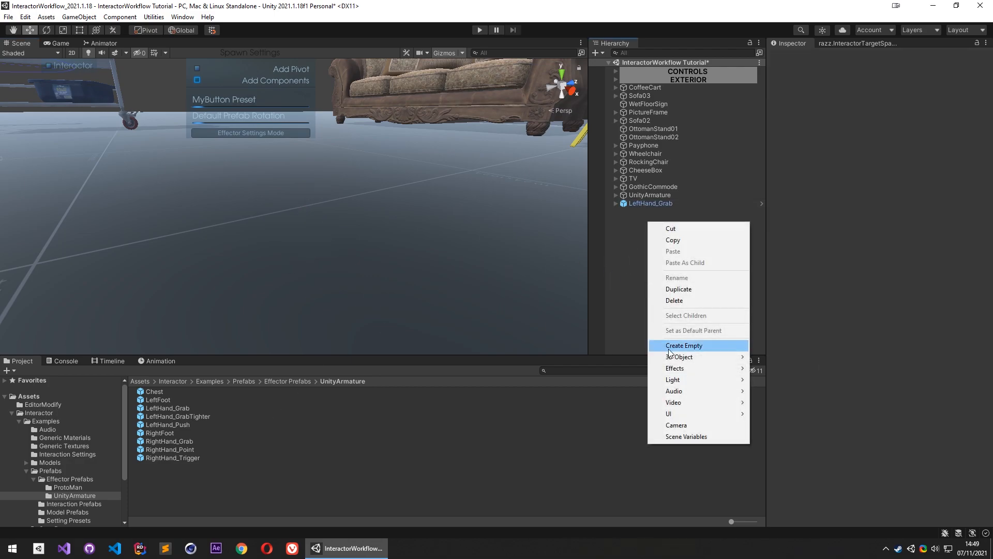
mouse_move(682, 361)
left_click(778, 364)
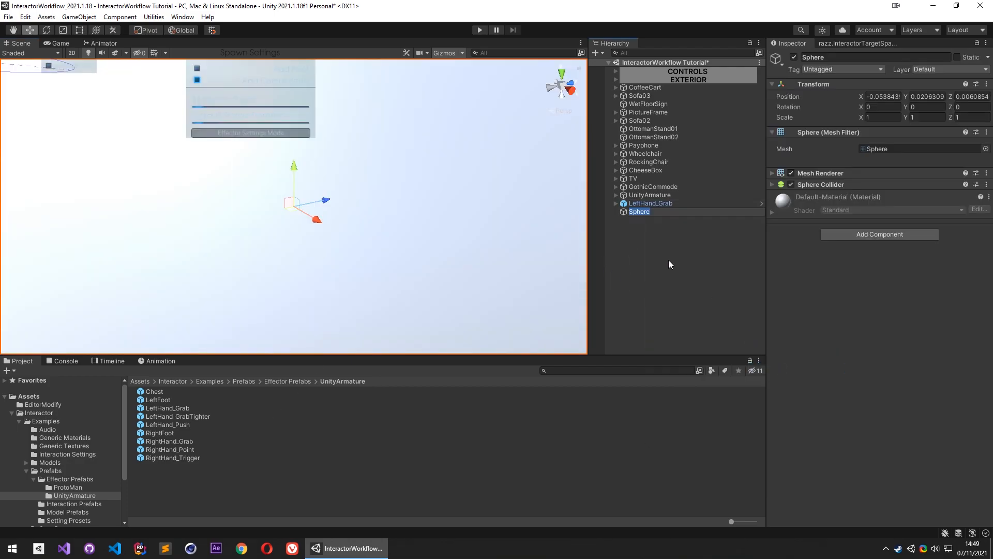
left_click(646, 227)
left_click(653, 213)
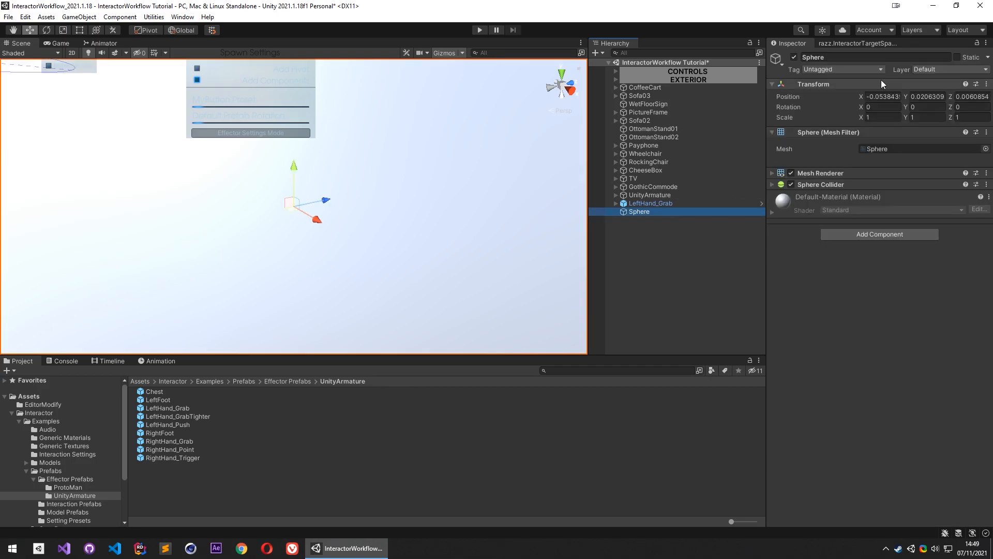
right_click(871, 82)
left_click(892, 89)
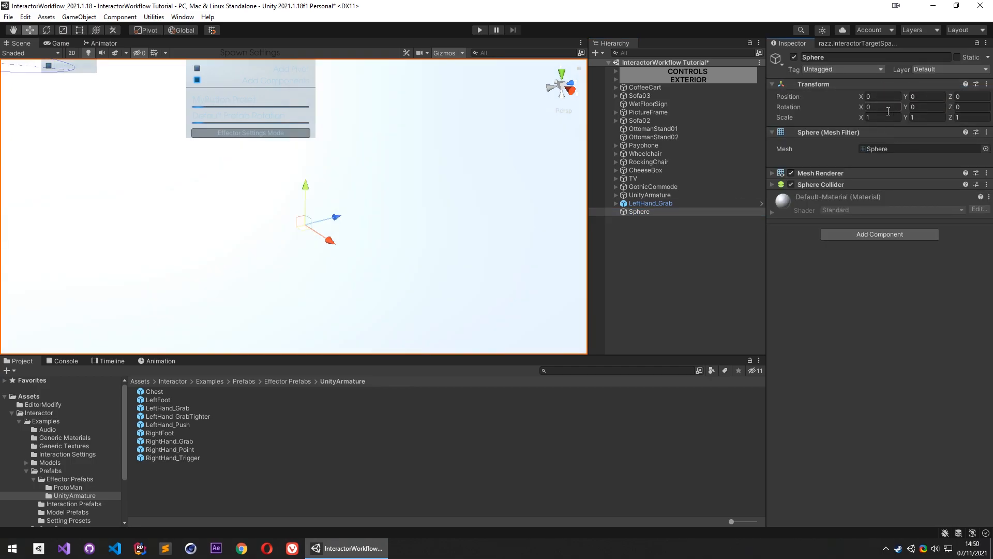
Set the Sphere's scale to 0.01 on the X, Y and Z axes
key("BackSpace")
type(".01")
left_click(927, 118)
type(".01")
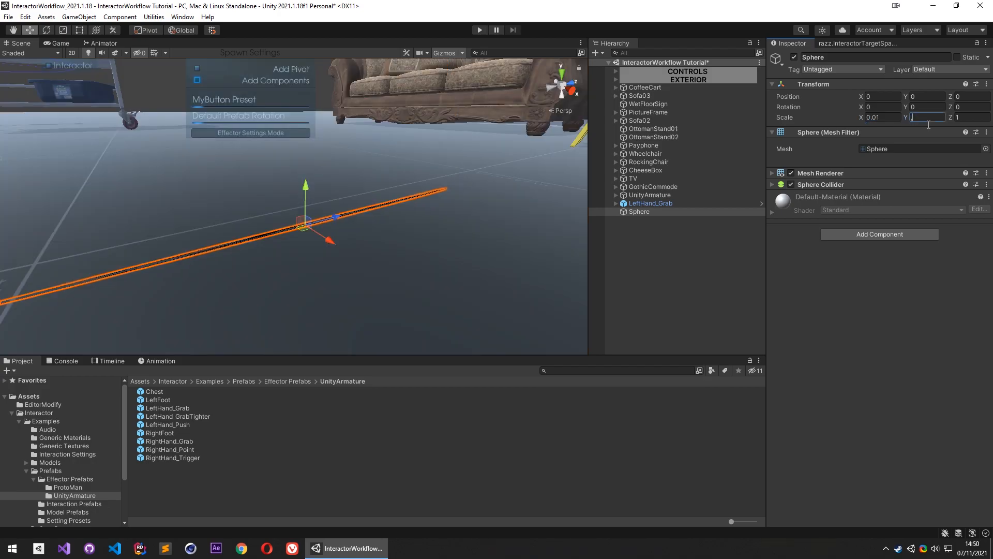
left_click(972, 118)
key("BackSpace")
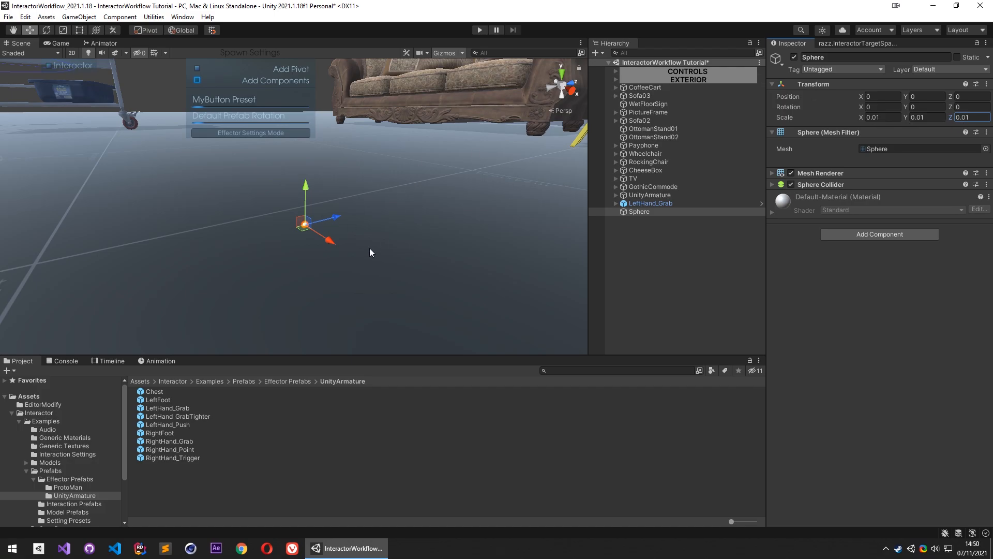
Examine LeftHand_Grab's bones and pivot relative to the small sphere at the origin
left_click_drag(290, 233, 321, 274, "alt")
left_click(645, 204)
right_click_drag(321, 275, 646, 287, "alt")
middle_click_drag(254, 300, 290, 235, "alt")
left_click_drag(373, 192, 405, 211, "alt")
right_click(120, 190)
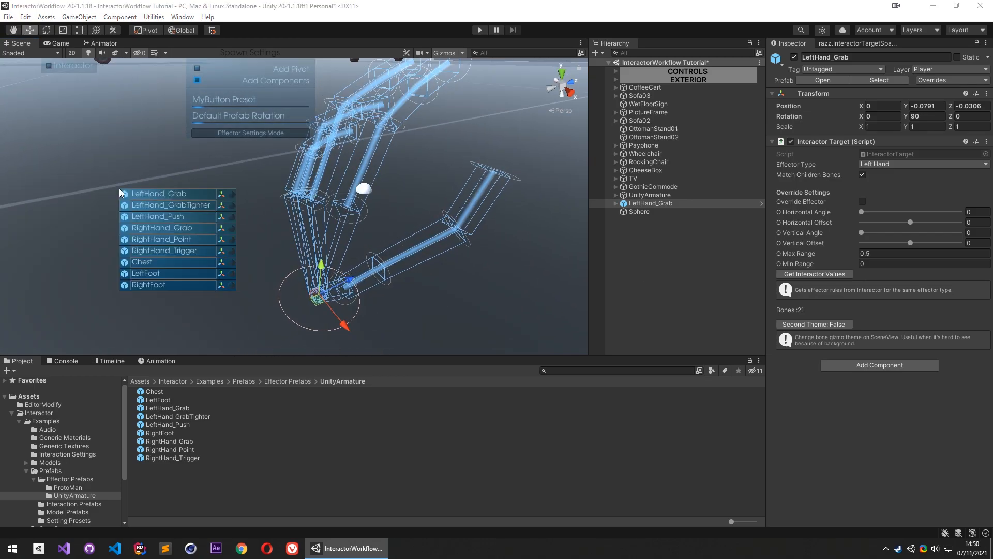
right_click_drag(463, 197, 338, 200, "alt")
left_click_drag(338, 201, 250, 173, "alt")
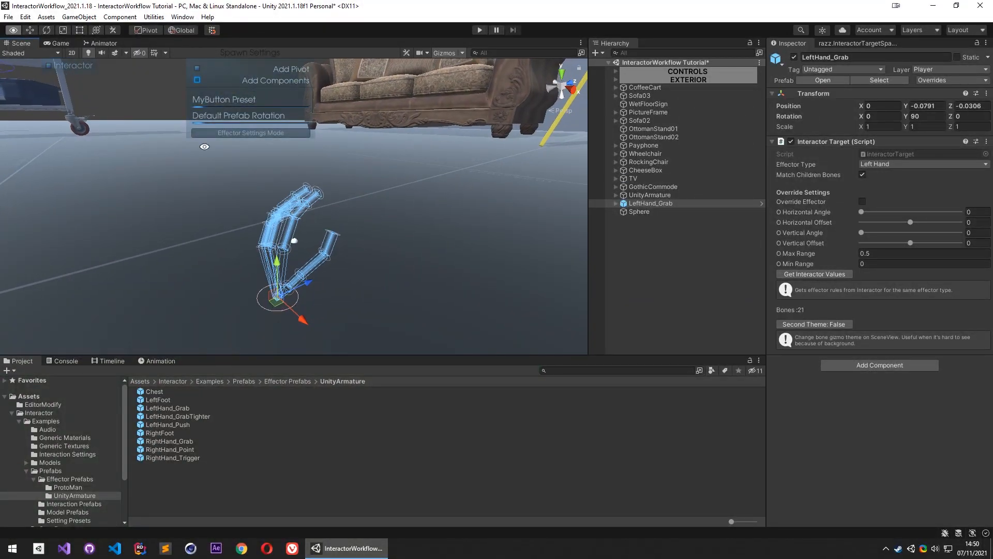
mouse_move(374, 194)
left_mouse_down("alt")
mouse_move(539, 148)
mouse_move(374, 204)
left_mouse_up("alt")
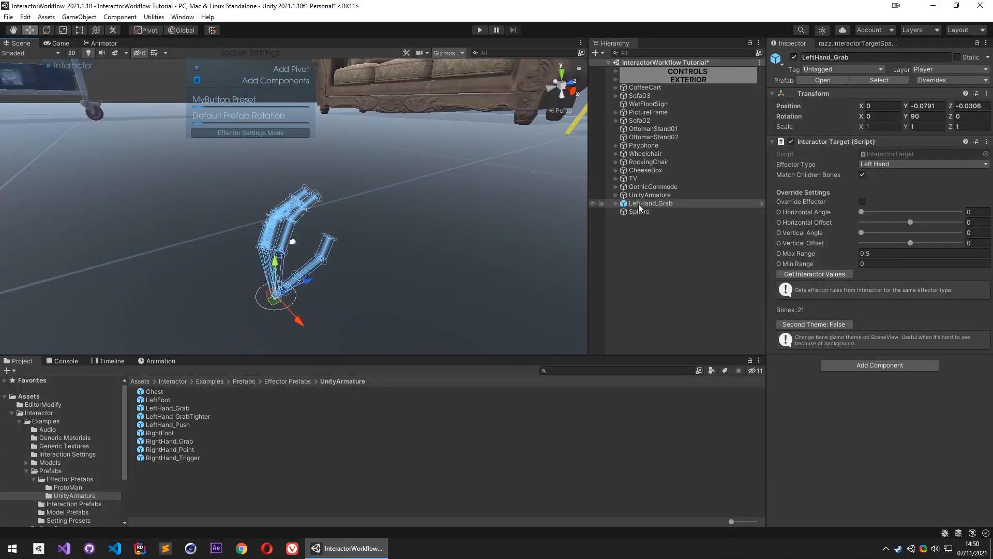
Make LeftHand_Grab a child of the Sphere and set the Sphere's X rotation to 90
left_click_drag(643, 228, 644, 204)
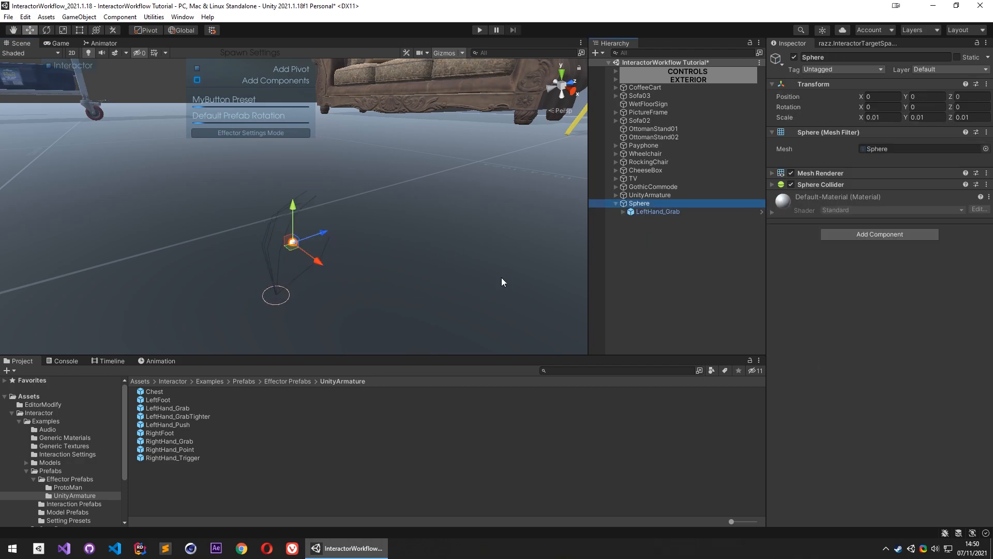
left_click(882, 106)
type("81.2")
key("BackSpace")
key("BackSpace")
key("BackSpace")
key("BackSpace")
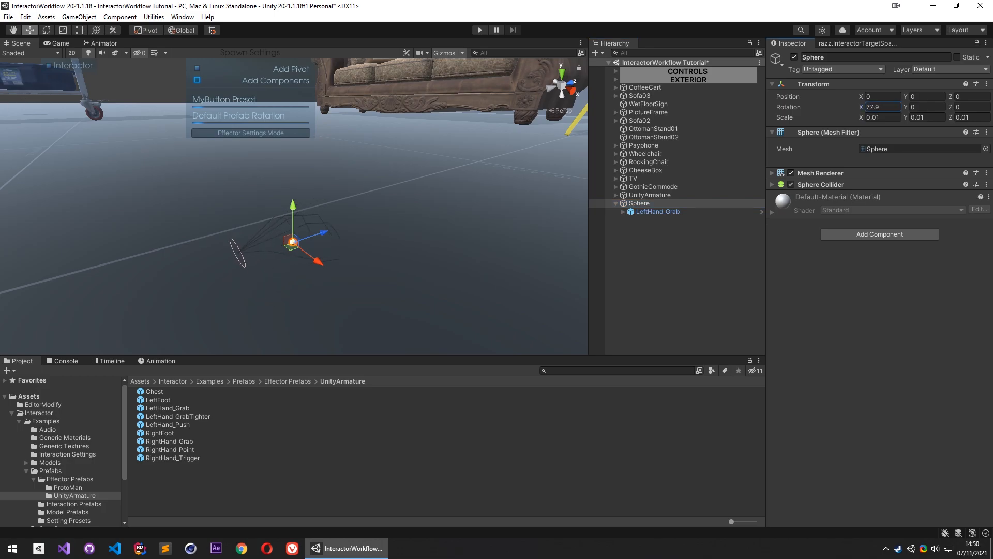
type("90")
Move LeftHand_Grab out of the Sphere back to the scene root and focus on the hand
left_click_drag(663, 212, 657, 238)
left_click(657, 238)
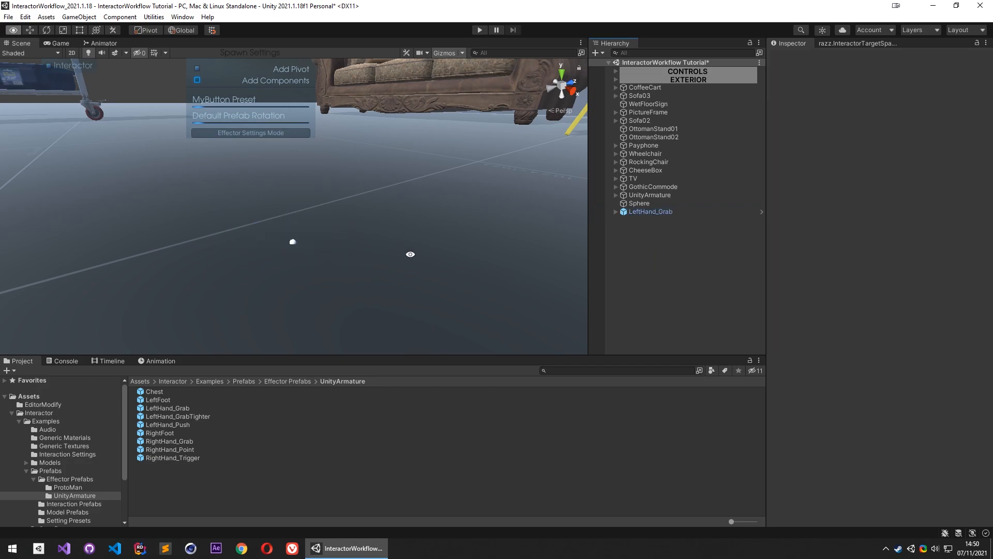
double_click(651, 212)
left_click_drag(656, 164, 342, 230, "alt")
scroll(346, 297, "up", 3)
Unpack the LeftHand_Grab prefab instance into a regular scene object
right_click(653, 210)
mouse_move(696, 335)
left_click(801, 391)
Rename the unpacked LeftHand_Grab object in the scene to LeftHand_GrabH
left_click(659, 211)
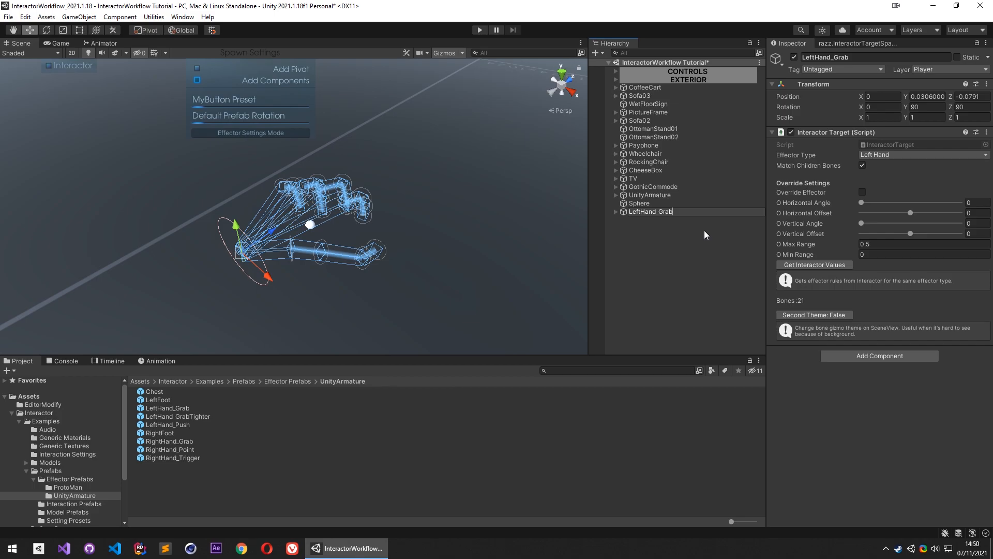
type("H")
key("Return")
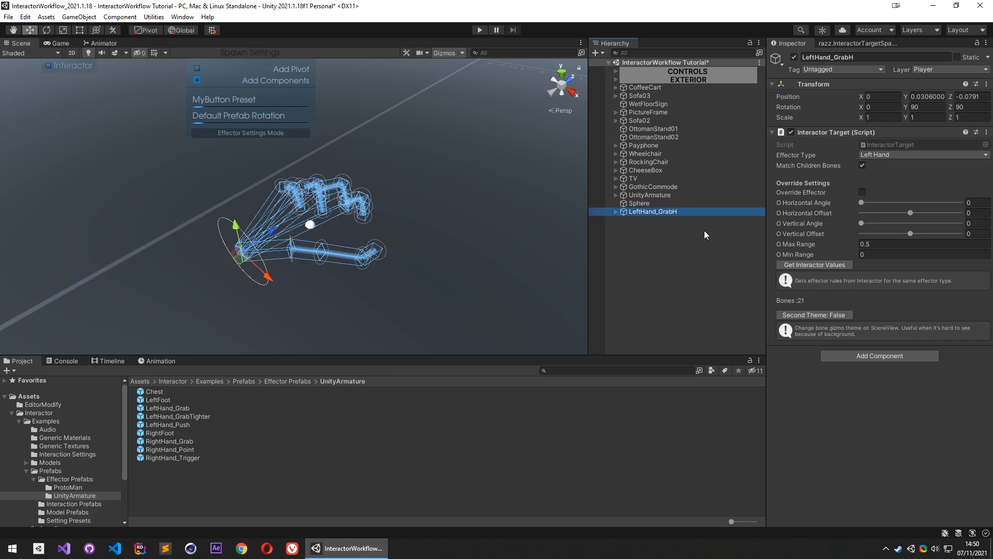
Save LeftHand_GrabH as a prefab in the UnityArmature folder and delete its copy from the scene
left_click_drag(676, 213, 202, 465)
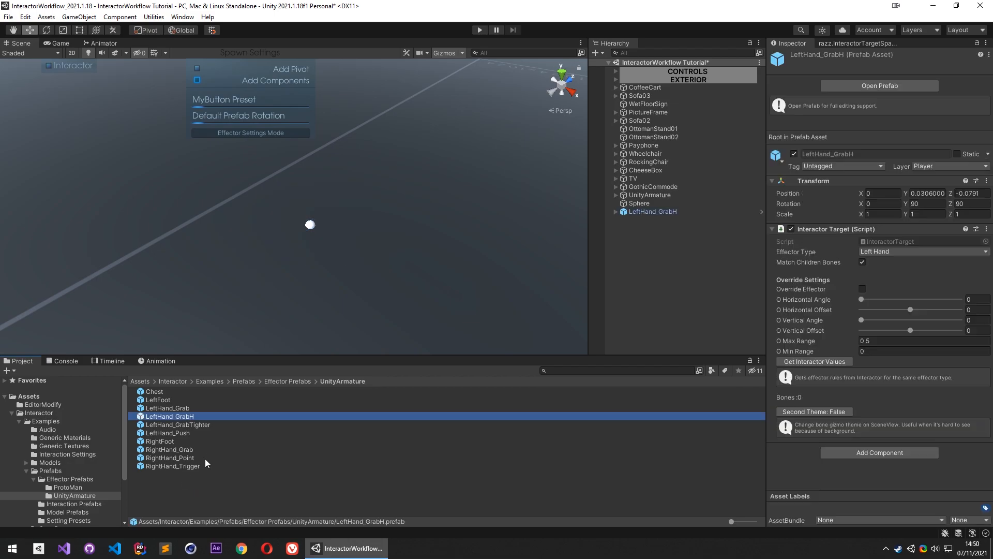
left_click(646, 211)
key("Delete")
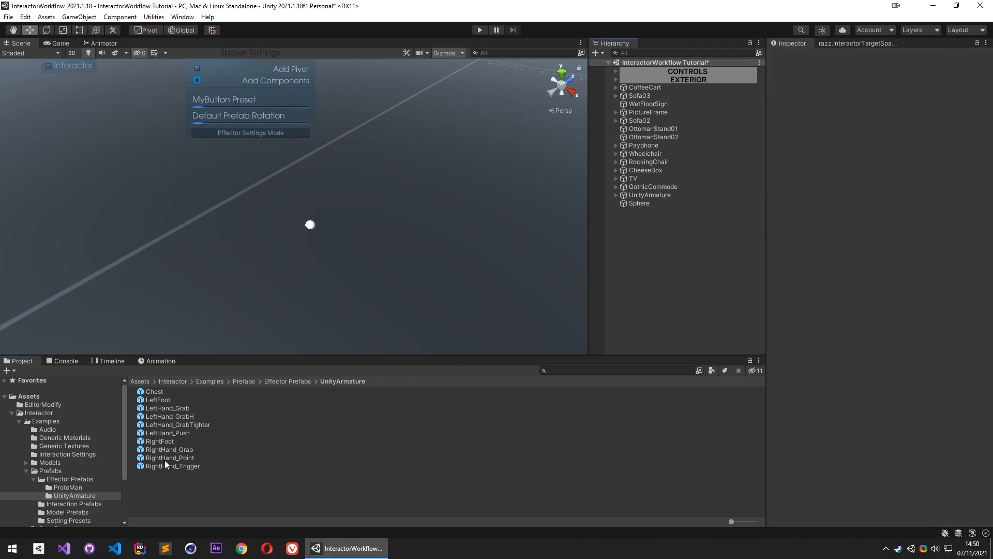
Add the RightHand_Grab prefab to the scene as a child of the Sphere and set the Sphere's X rotation to 90
left_click_drag(163, 448, 646, 202)
left_click(646, 202)
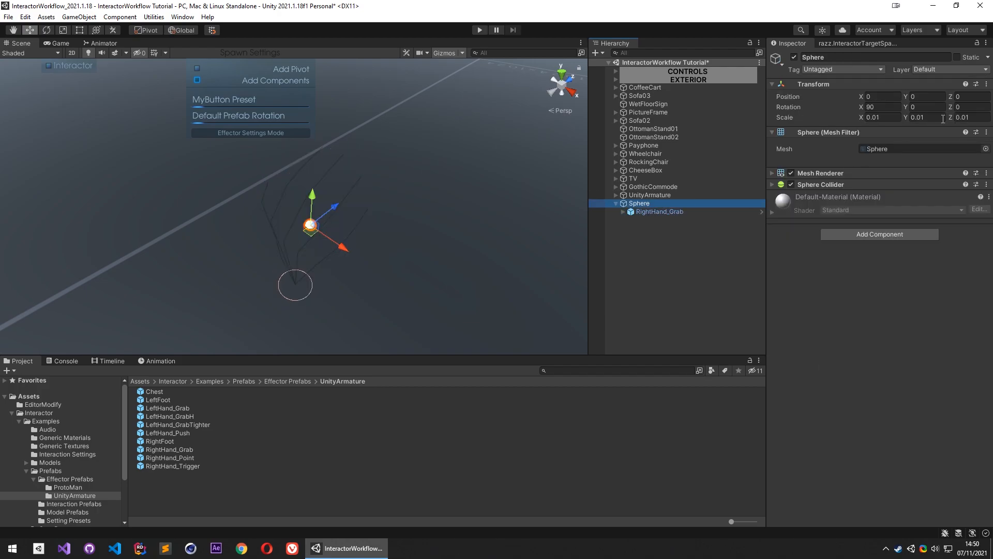
left_click(857, 117)
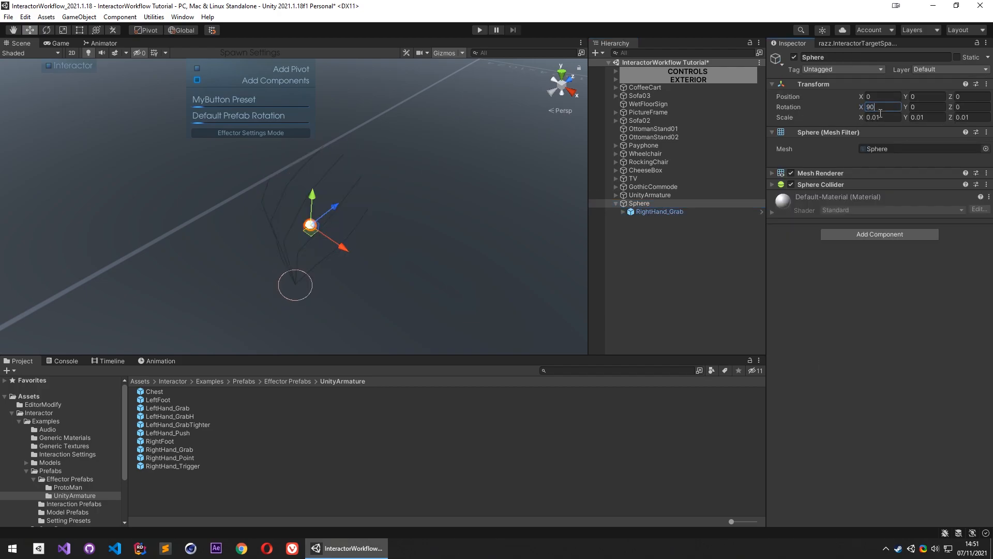
type("90")
key("Return")
Move RightHand_Grab out of the Sphere to the scene root and unpack its prefab instance
left_click_drag(672, 211, 663, 255)
right_click(675, 215)
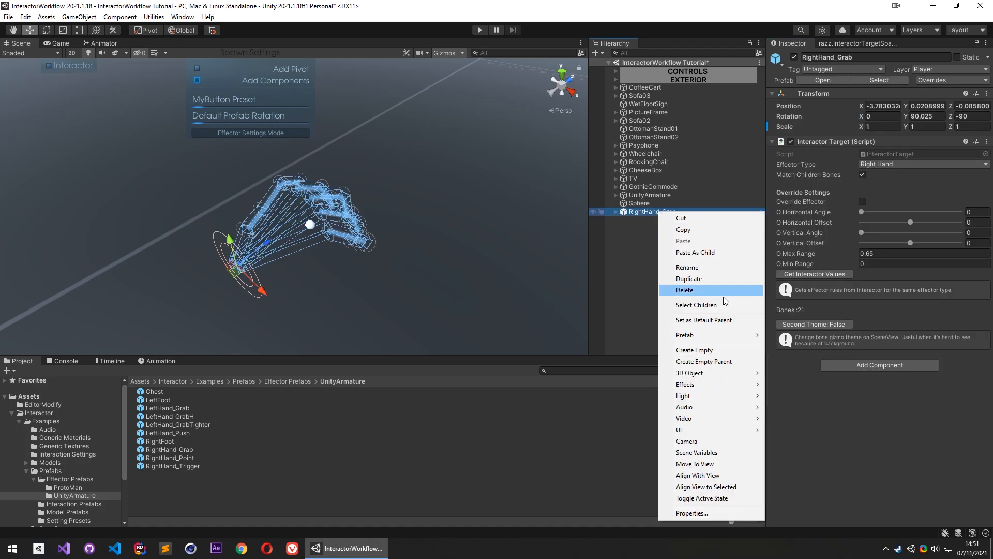
mouse_move(709, 336)
left_click(825, 393)
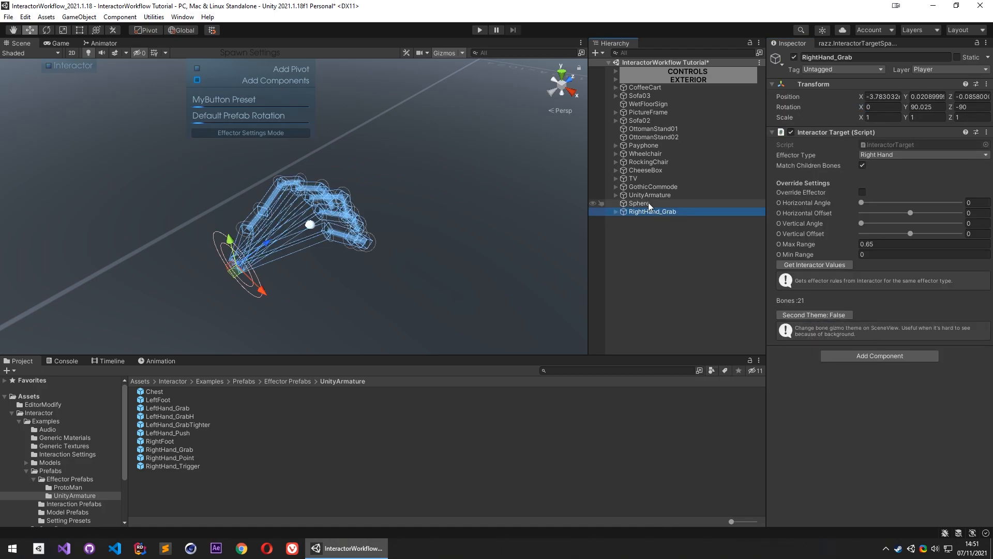
Rename the unpacked RightHand_Grab object in the scene to RightHand_GrabH
left_click(651, 213)
key("End")
type("H")
key("Return")
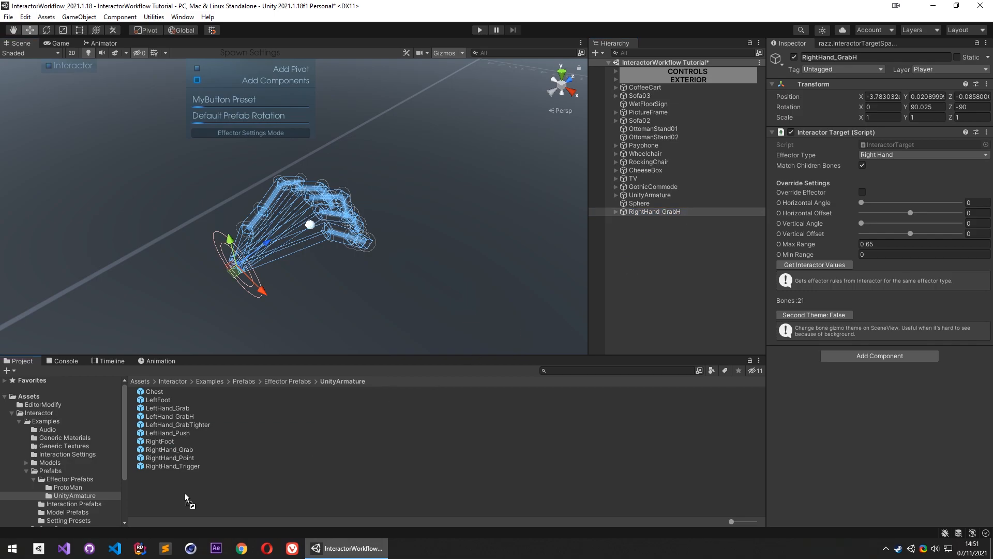
Save RightHand_GrabH as a prefab in the UnityArmature folder and delete its copy from the scene
left_click(218, 458)
left_click(666, 211)
key("Delete")
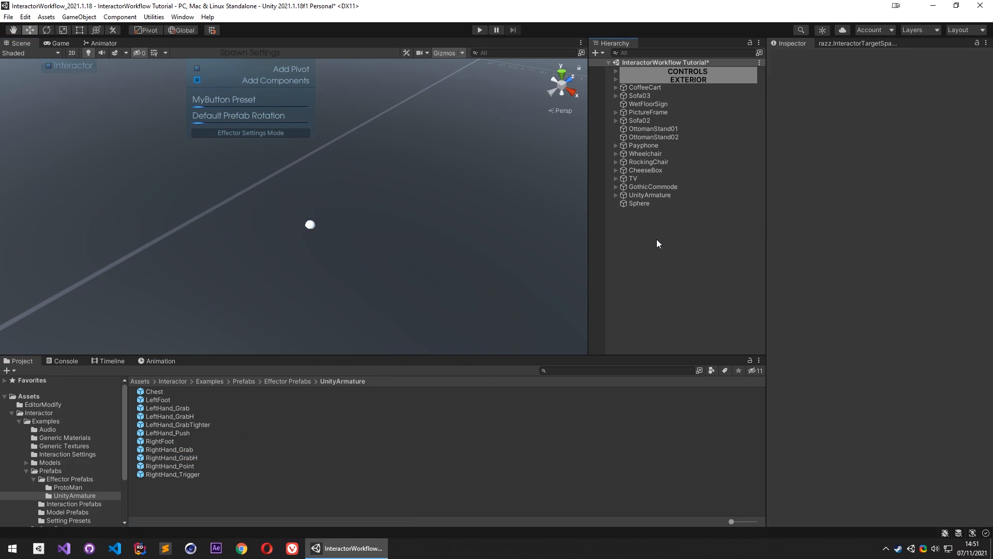
Delete the helper Sphere from the scene and bring up the Interactor target spawner settings
left_click(642, 205)
key("Delete")
left_click(861, 33)
left_click(849, 43)
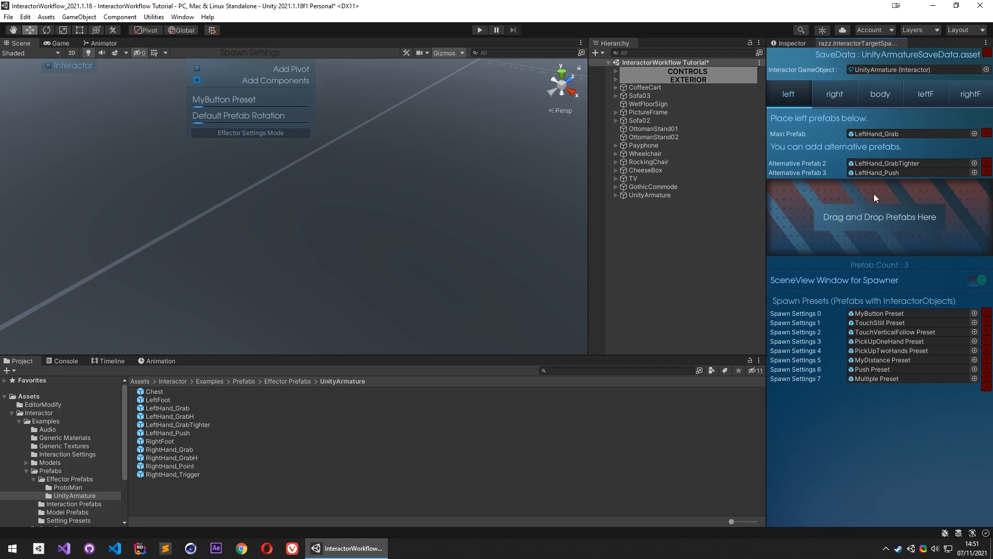
right_click_drag(356, 278, 338, 232)
right_click(386, 156)
right_click_drag(250, 243, 243, 253)
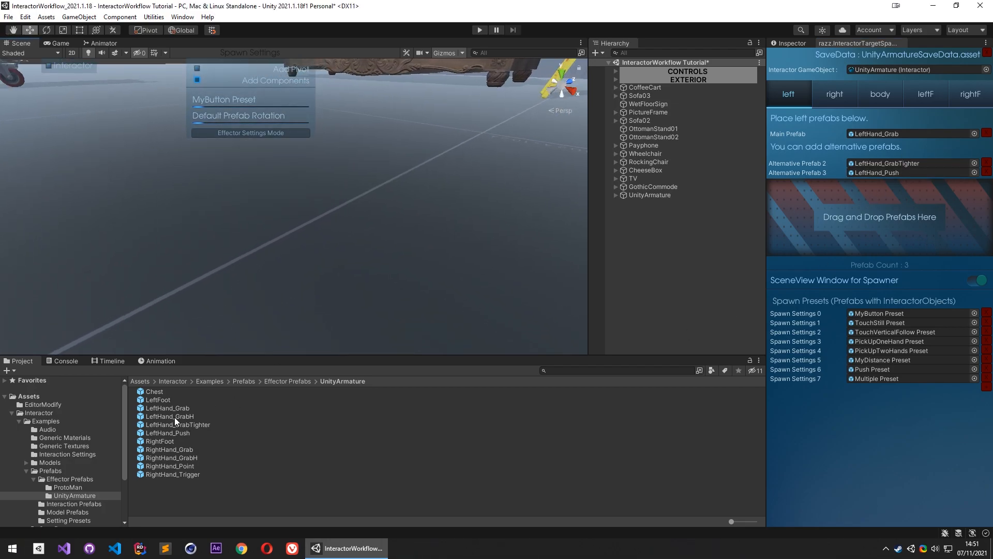
Replace the left-hand alternative prefabs LeftHand_GrabTighter and LeftHand_Push with LeftHand_GrabH in the spawner
left_click(986, 166)
left_click(986, 165)
left_click_drag(182, 418, 894, 217)
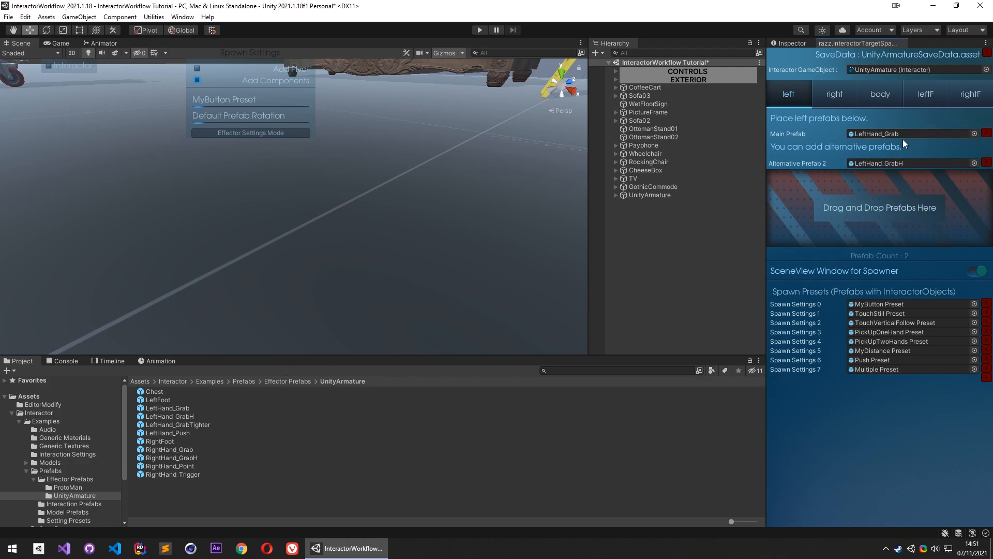
Add LeftHand_GrabTighter and LeftHand_Push as left-hand alternative prefabs following LeftHand_GrabH
left_click(191, 408)
left_click(187, 433, "shift")
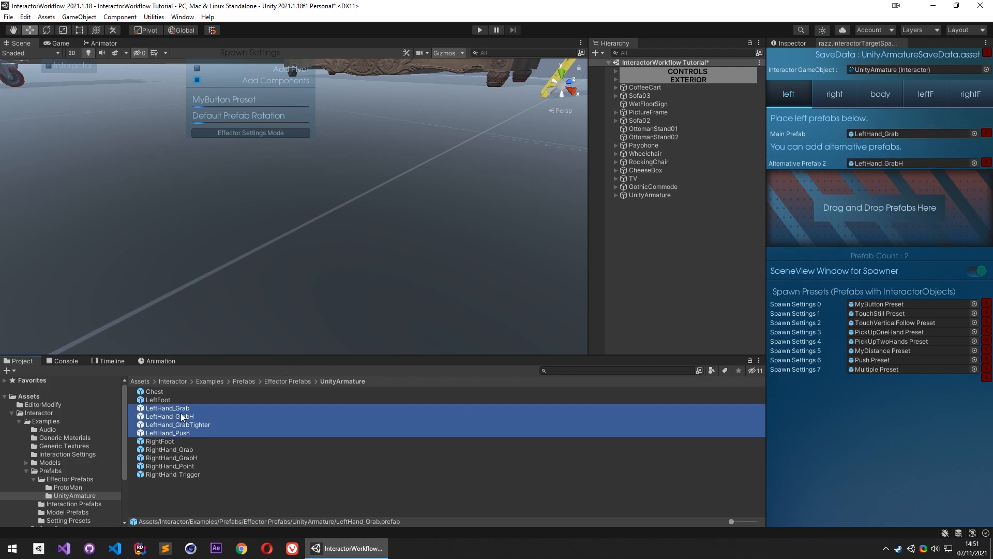
left_click(182, 431, "ctrl")
left_click_drag(191, 415, 889, 152)
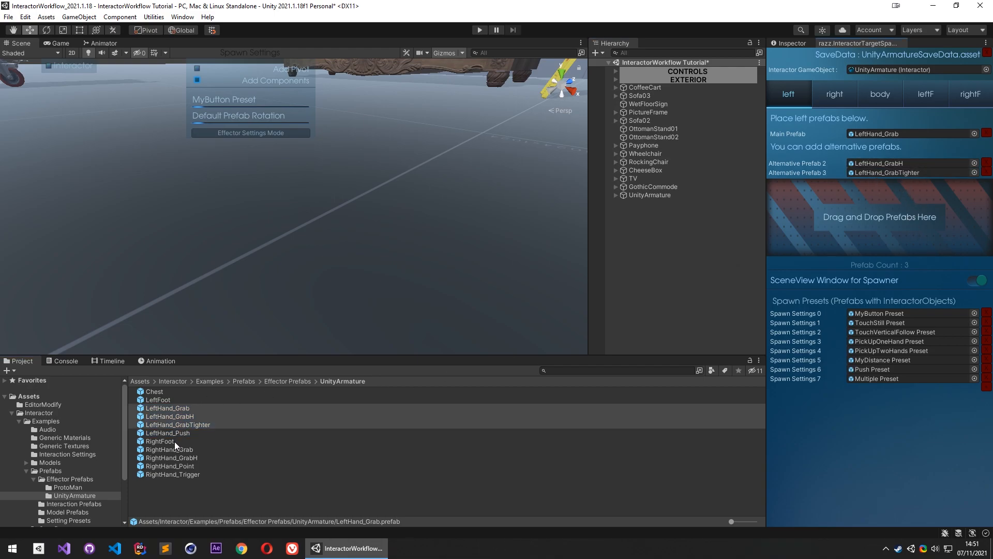
left_click_drag(175, 434, 931, 235)
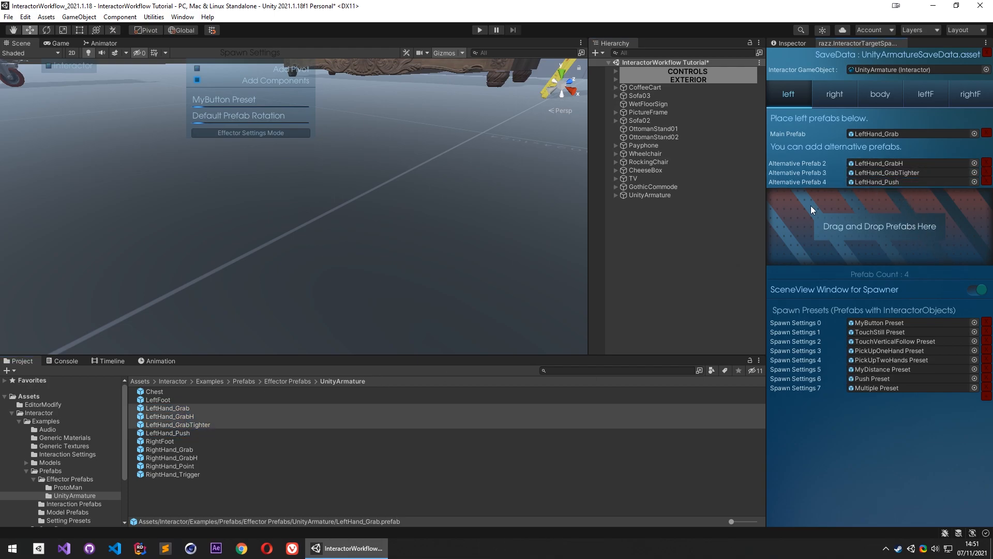
Add RightHand_GrabH, RightHand_Point and RightHand_Trigger as alternative prefabs for the right hand in the spawner
left_click(834, 95)
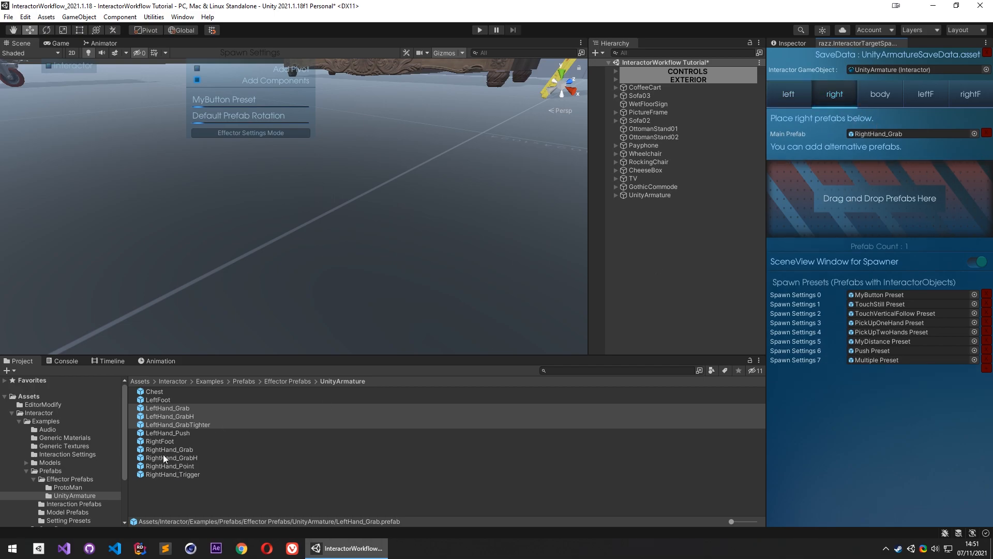
left_click_drag(175, 457, 854, 187)
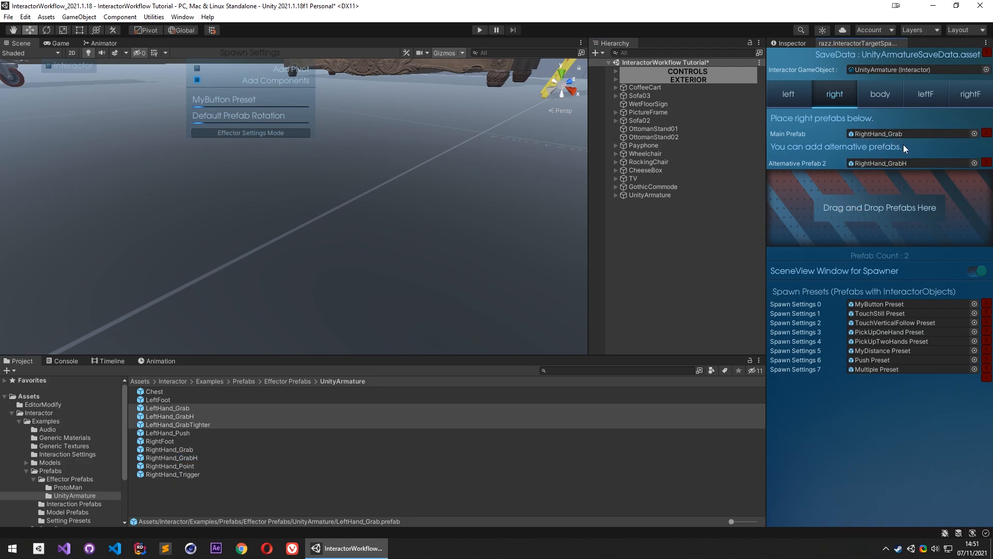
left_click(190, 450)
left_click(179, 475, "shift")
left_click_drag(179, 475, 916, 182)
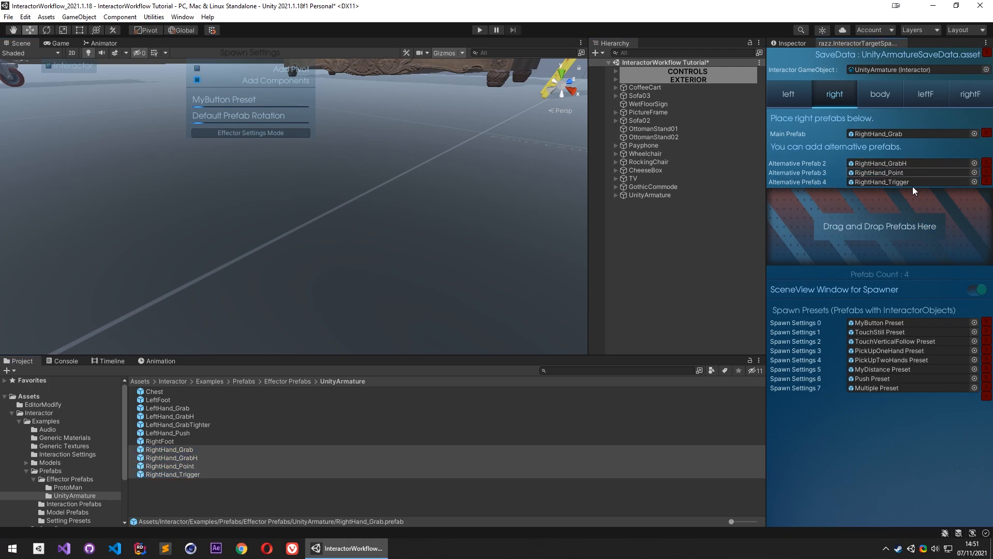
Locate the coffee cart beside the character in the scene and select the CoffeeCart object
right_click_drag(366, 170, 495, 244)
left_click(693, 230)
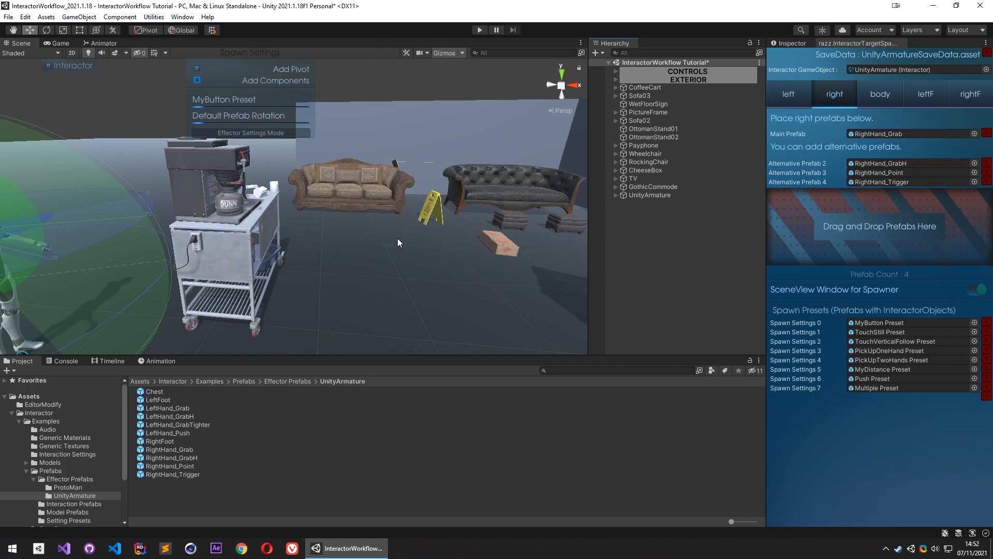
left_click(348, 221)
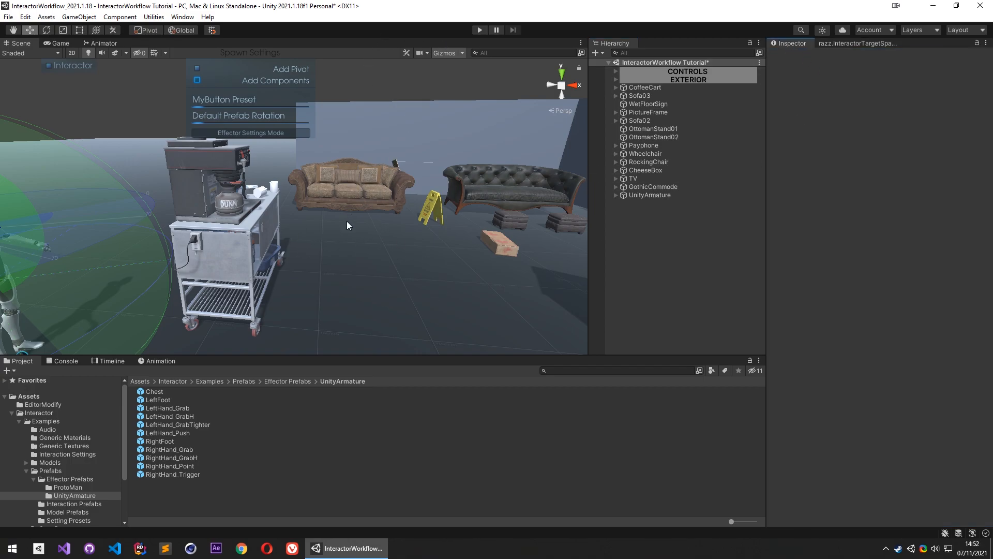
scroll(336, 209, "up", 2)
right_click_drag(358, 208, 330, 229)
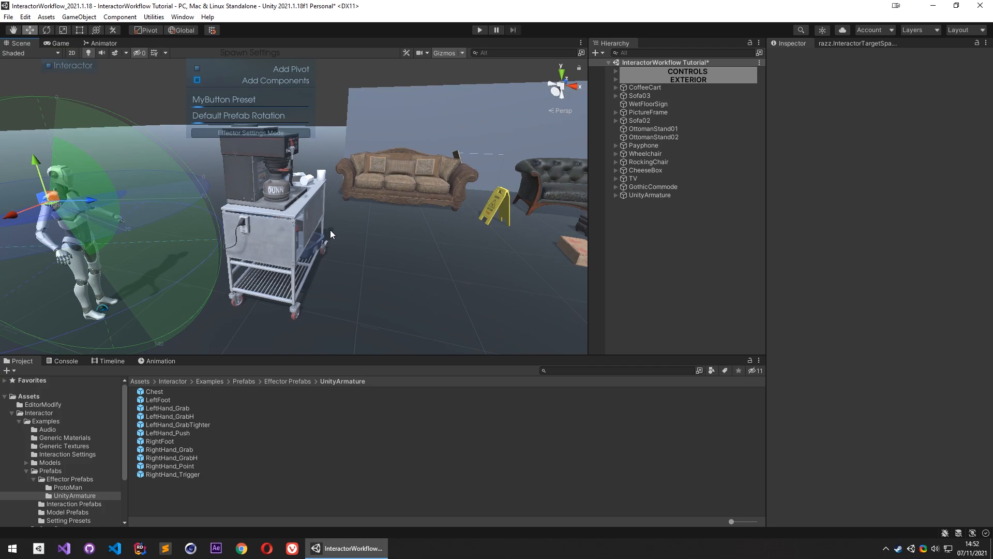
key("shift+space")
right_click_drag(473, 260, 485, 294)
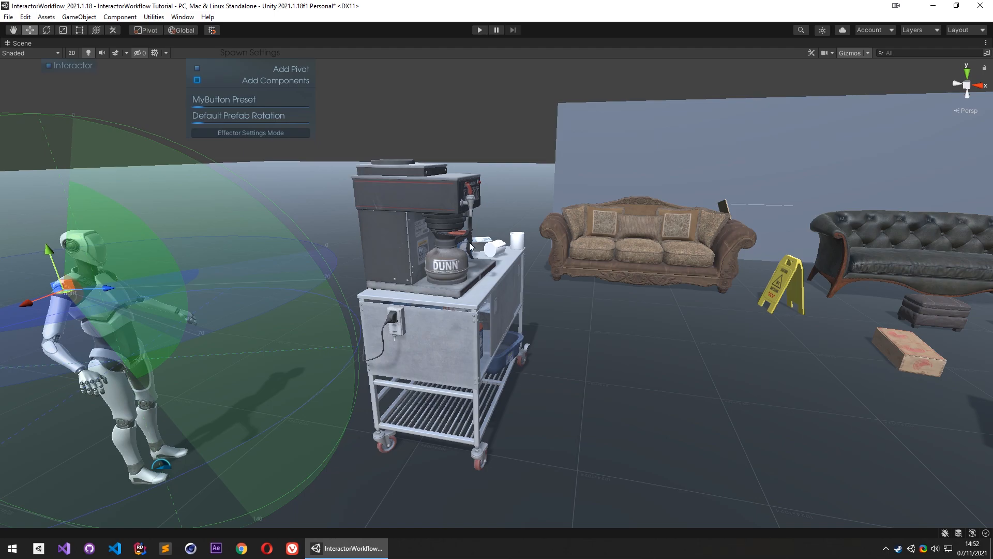
right_click_drag(610, 255, 457, 286)
left_click(479, 285)
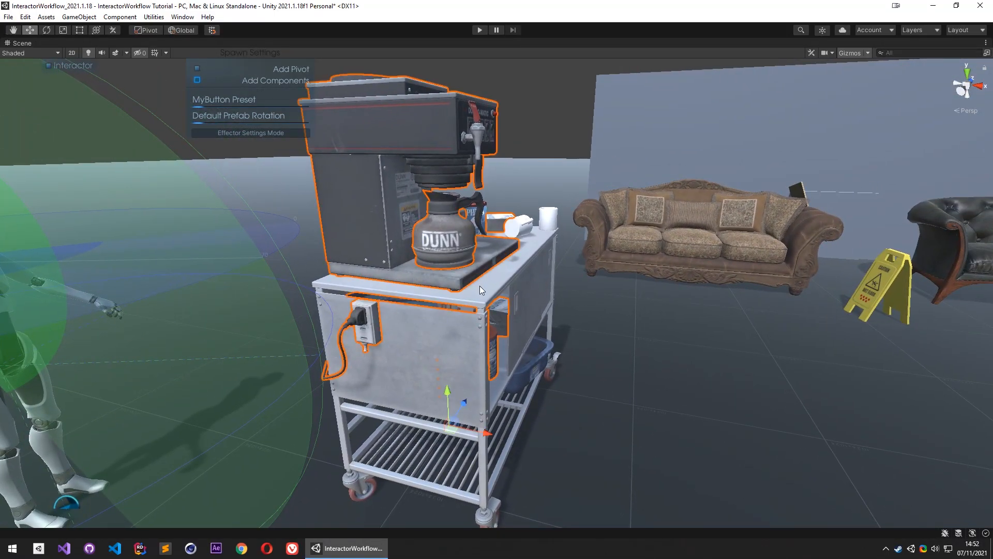
key("shift+space")
left_click(653, 88)
right_click_drag(403, 229, 317, 241)
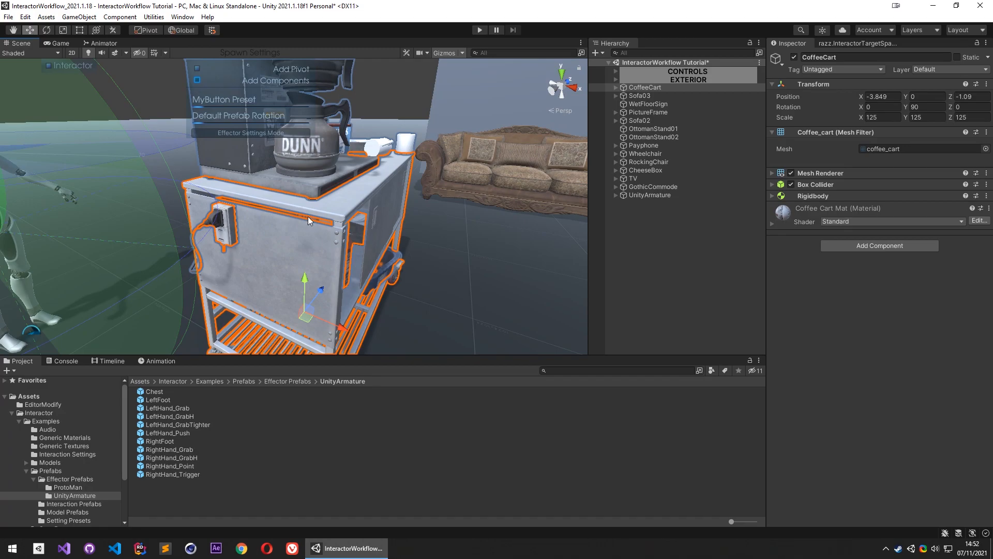
Examine the CoffeeCart's power-outlet side and tabletop edge relative to the character's hands and reach area
right_click_drag(347, 179, 284, 256)
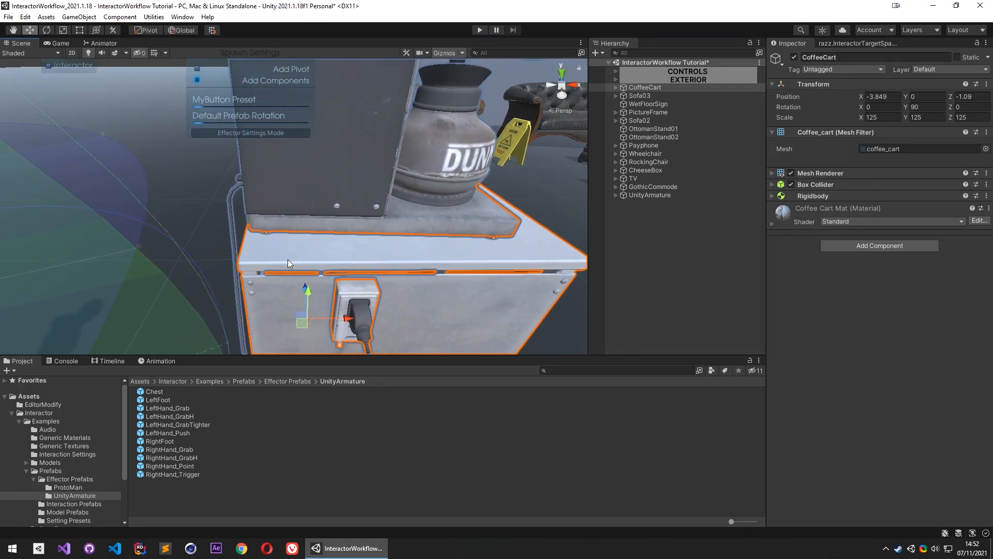
right_click_drag(408, 275, 262, 241)
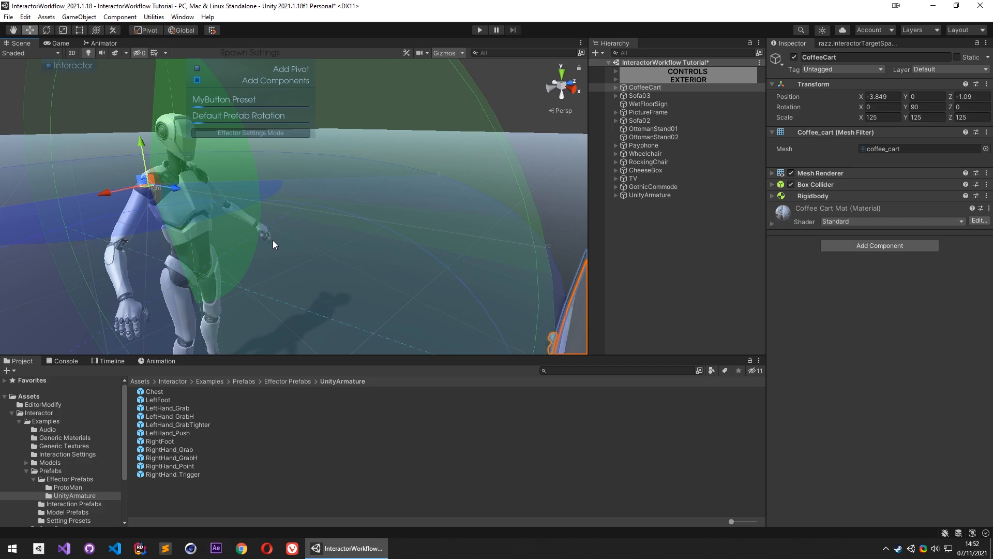
right_click_drag(277, 239, 441, 249)
key("w")
right_click_drag(322, 257, 192, 278)
key("a")
right_click_drag(298, 184, 158, 203)
key("w")
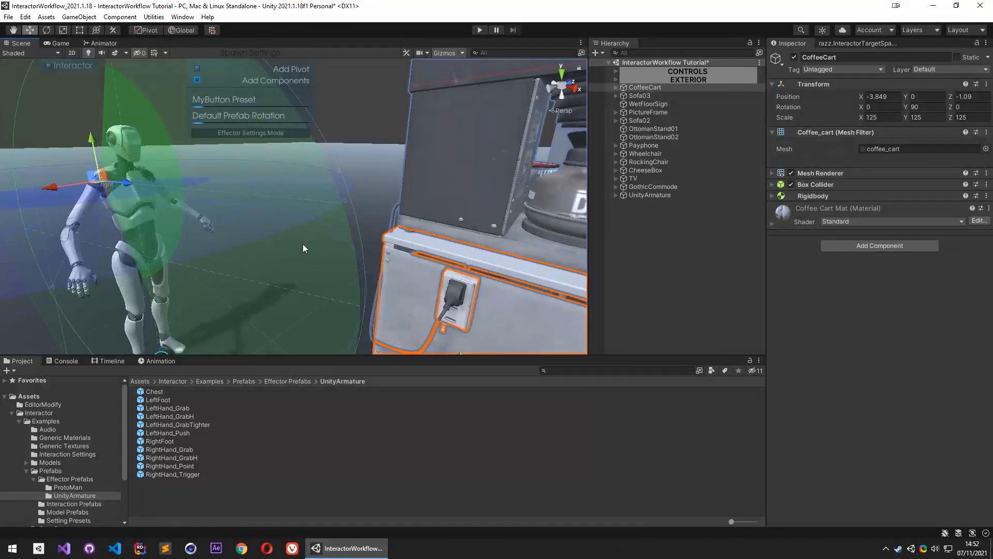
key("f")
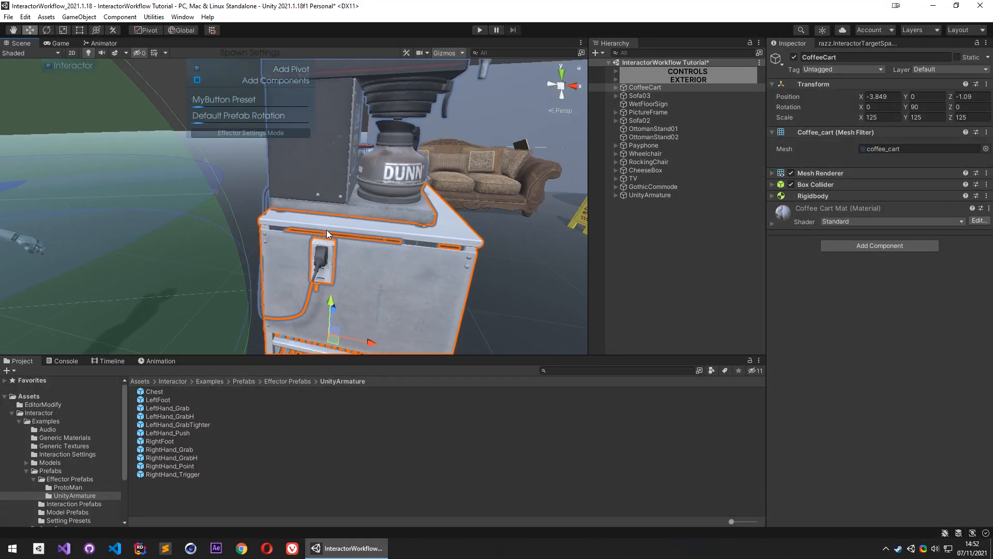
right_click_drag(327, 227, 382, 234)
key("w")
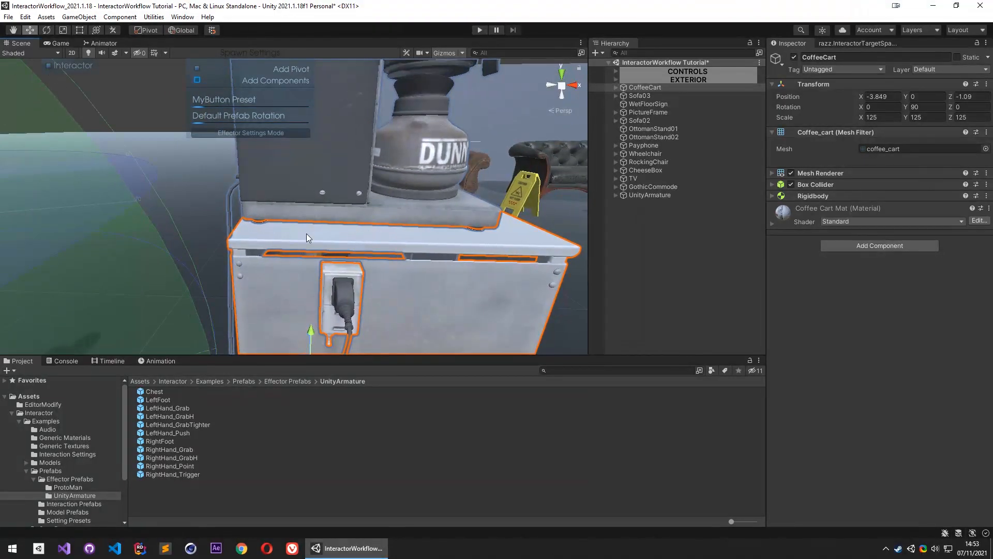
Maximize the scene view and configure spawning with Add Pivot enabled, the TouchStill Preset and Camera to Object (Y only) rotation
key("shift+space")
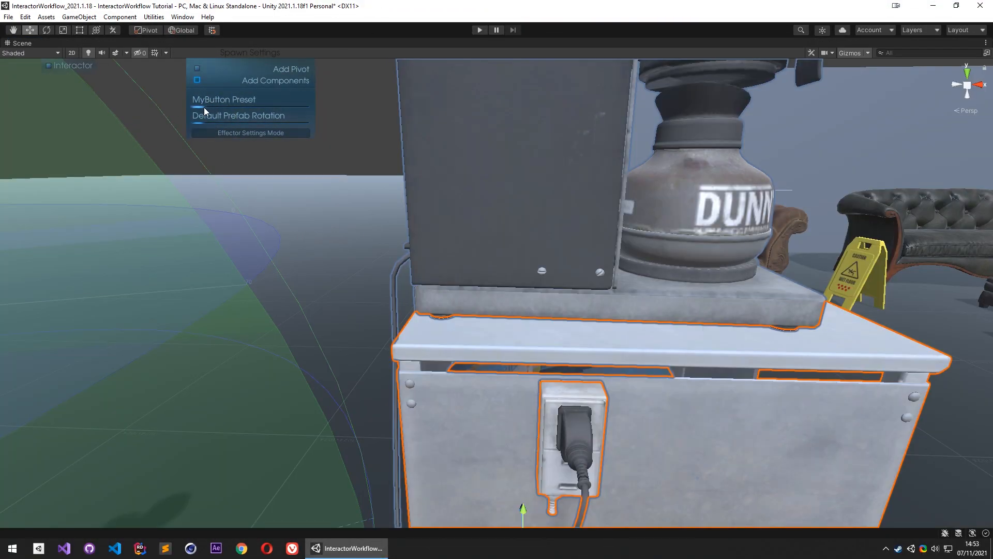
left_click_drag(202, 107, 215, 107)
mouse_move(484, 316)
right_mouse_down()
mouse_move(487, 339)
mouse_move(476, 327)
right_mouse_up()
key("d")
left_click_drag(194, 122, 260, 131)
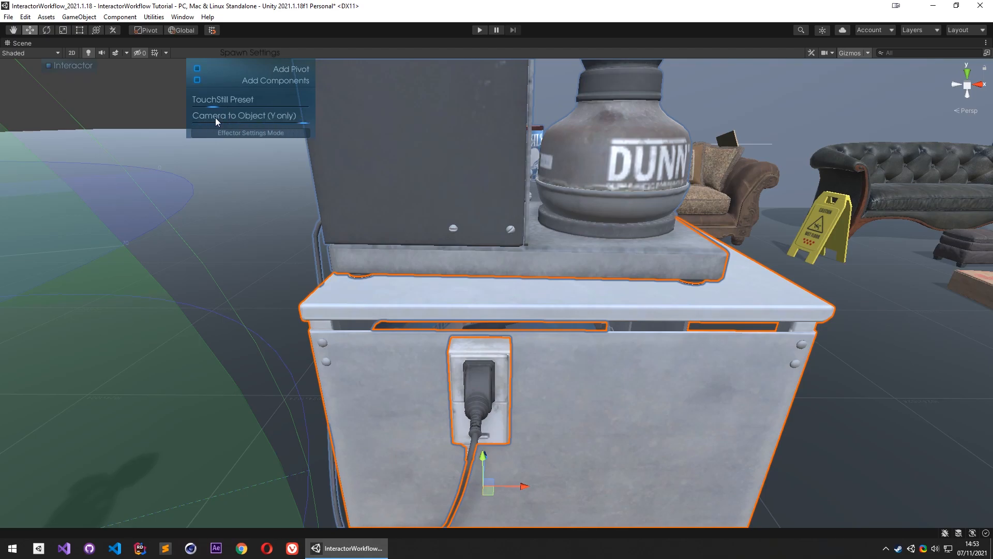
Spawn a LeftHand_Push target on the CoffeeCart's tabletop edge above the power-outlet side
right_click_drag(392, 224, 399, 249)
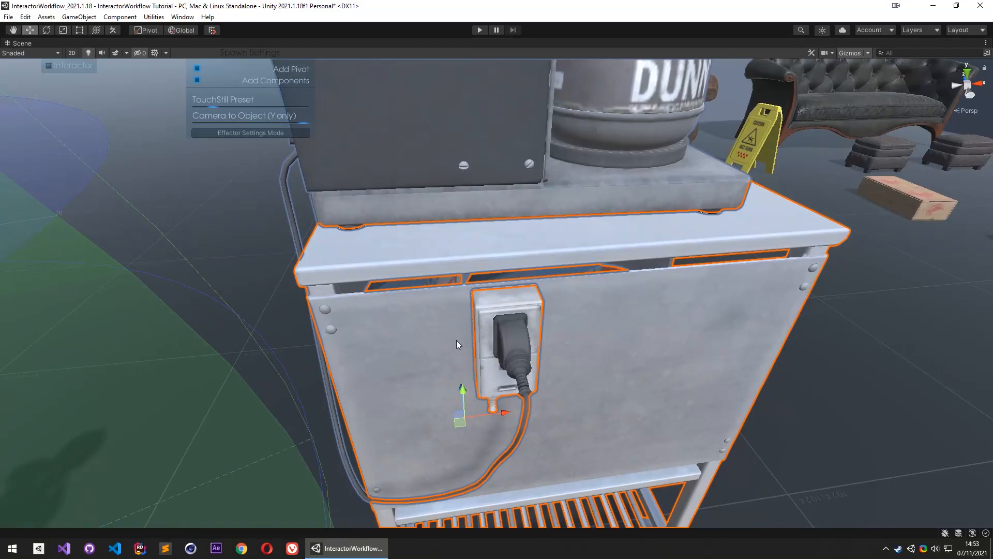
right_click_drag(450, 273, 226, 193)
right_click_drag(498, 203, 435, 298)
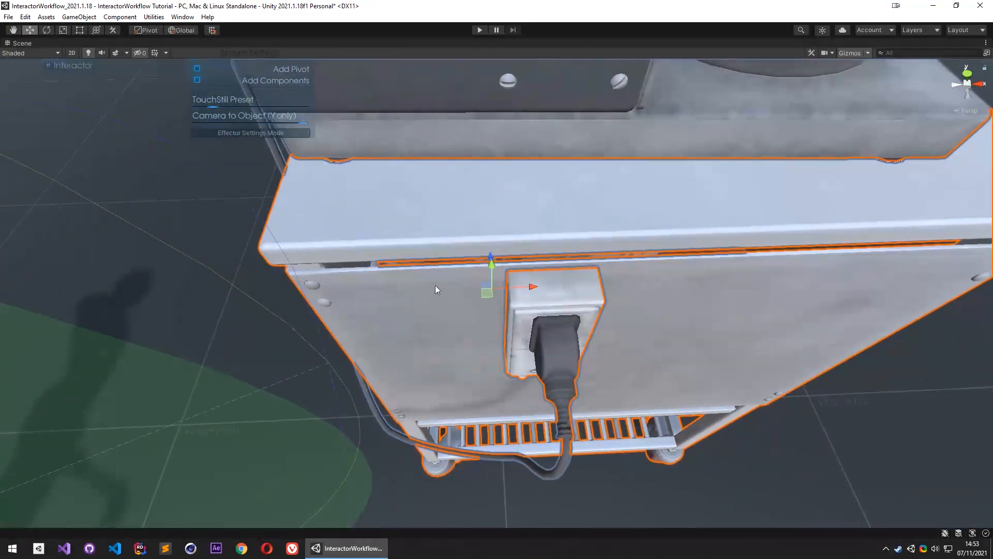
scroll(497, 185, "down", 5)
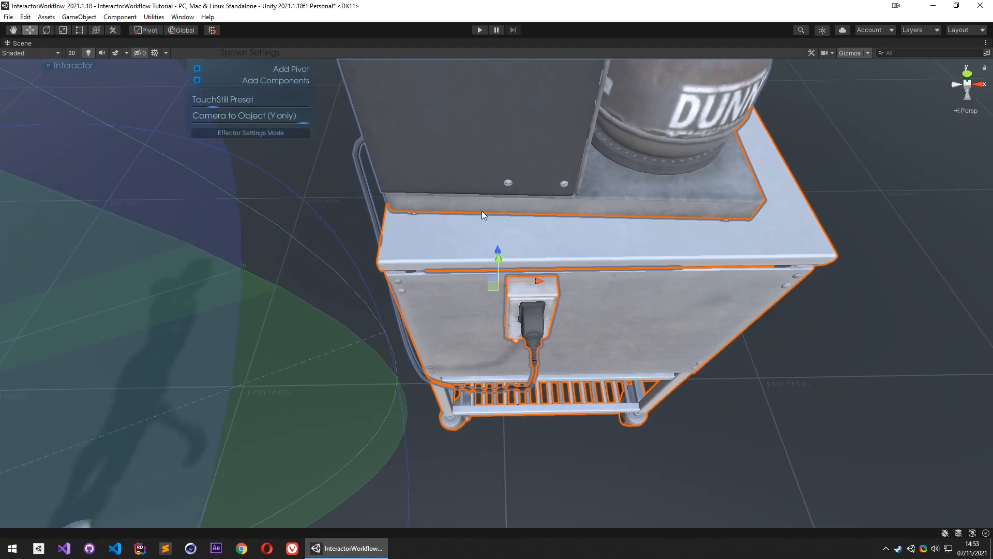
right_click_drag(470, 213, 558, 247)
left_click_drag(511, 261, 476, 242, "alt")
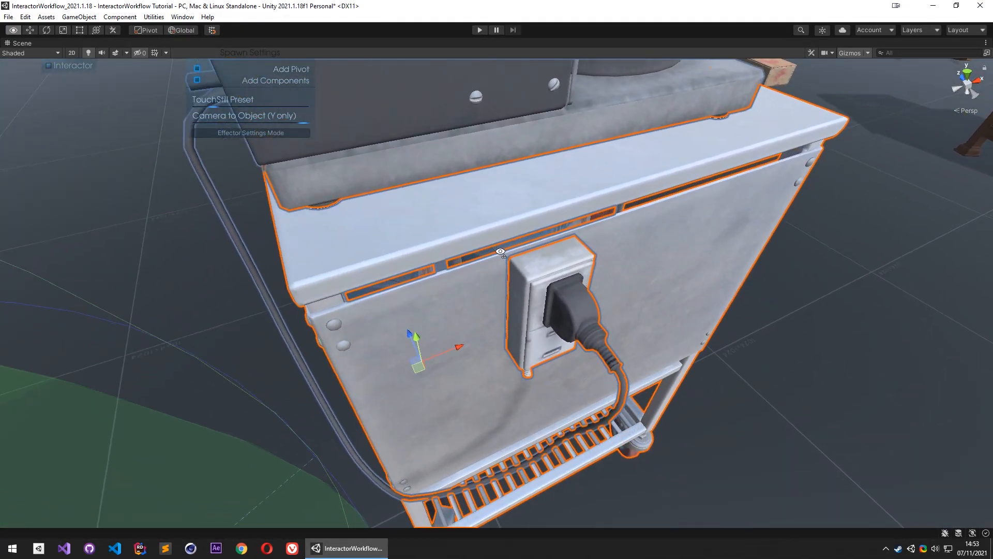
right_click(424, 240)
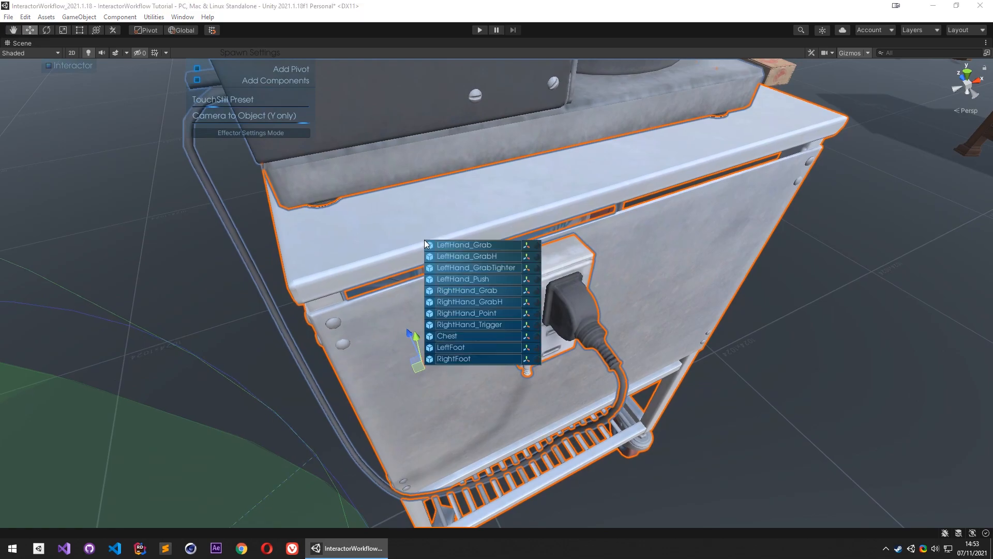
left_click(498, 280)
right_click_drag(486, 225, 593, 297)
right_click_drag(527, 214, 547, 218)
left_click(479, 30)
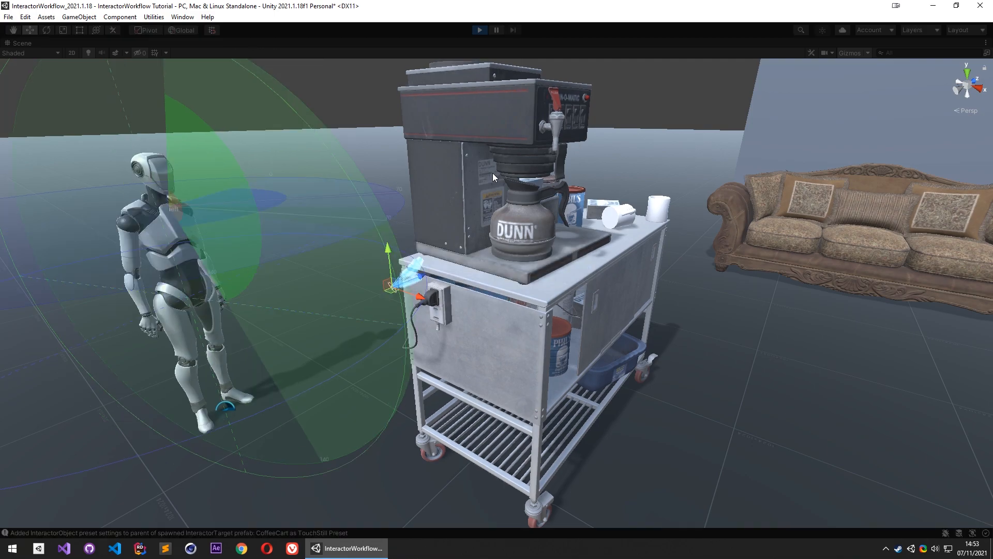
left_click(492, 173)
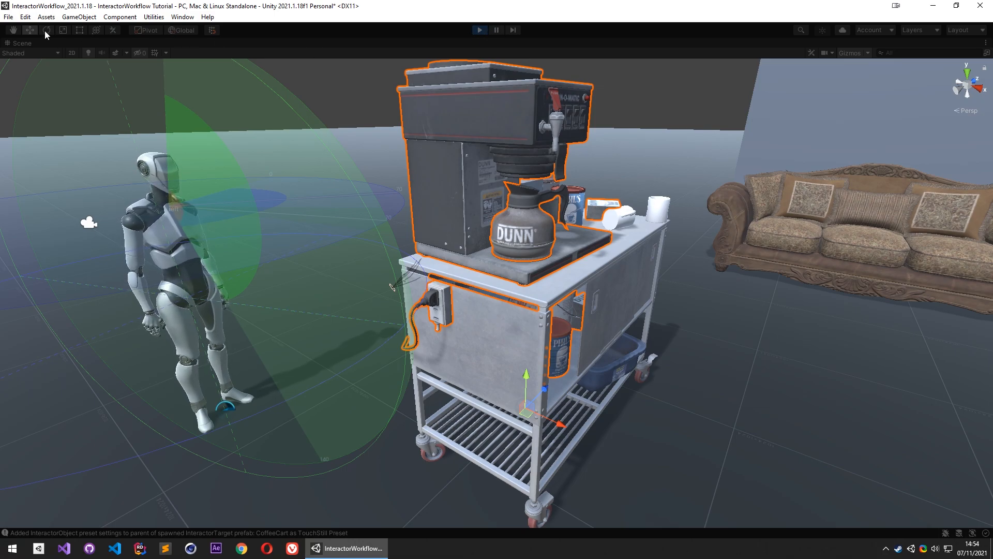
left_click(346, 110)
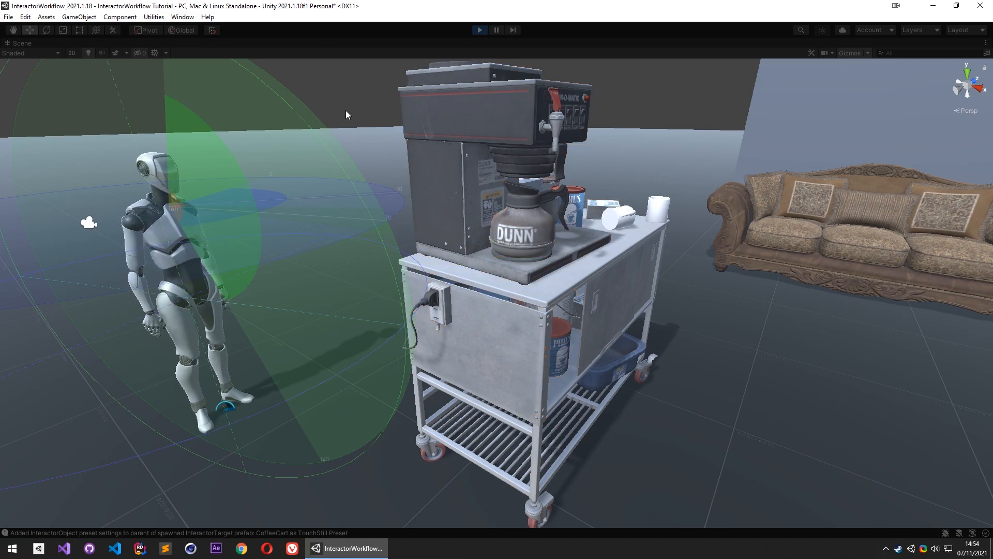
left_click(487, 30)
Restore the full editor layout and play-test the left-hand touch by walking the character to and around the CoffeeCart
key("shift+space")
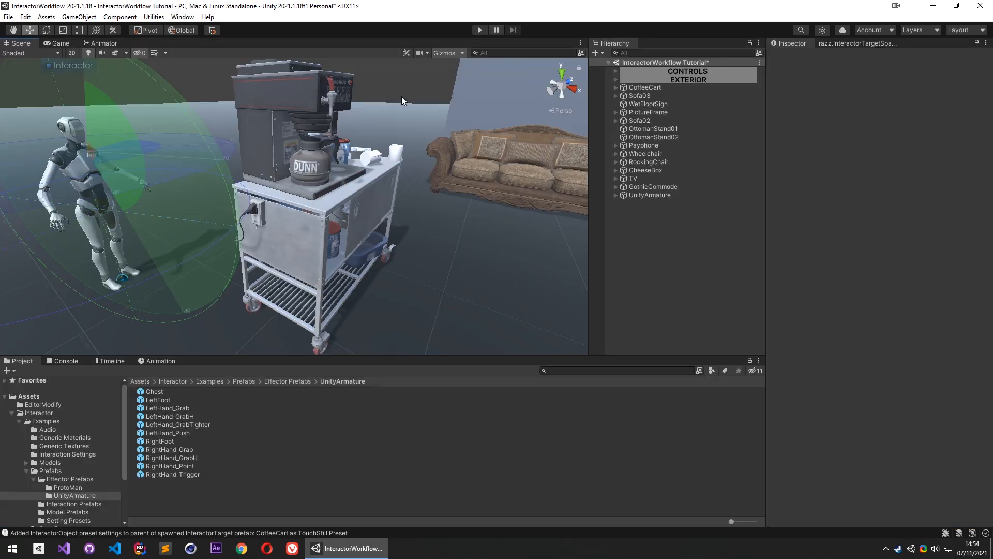
key("ctrl+p")
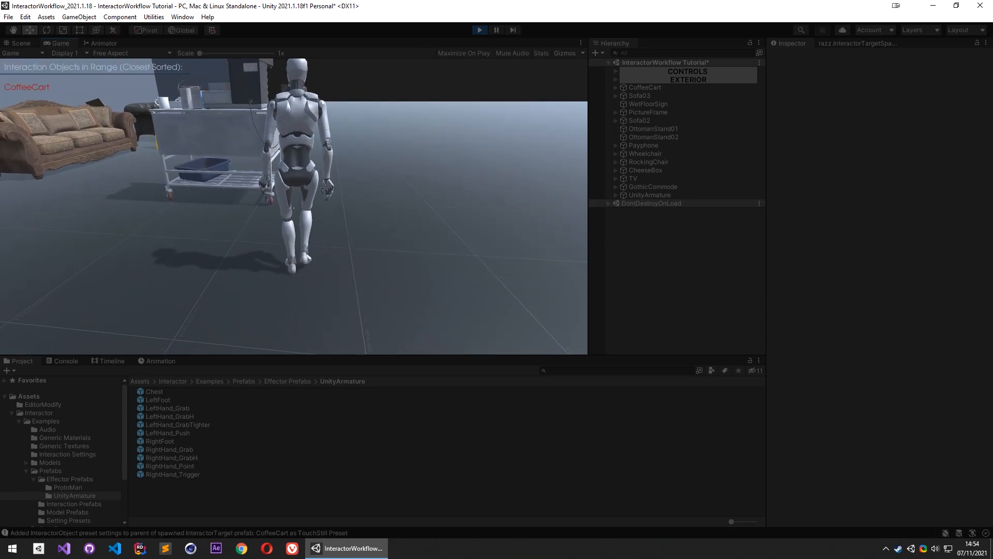
key("w")
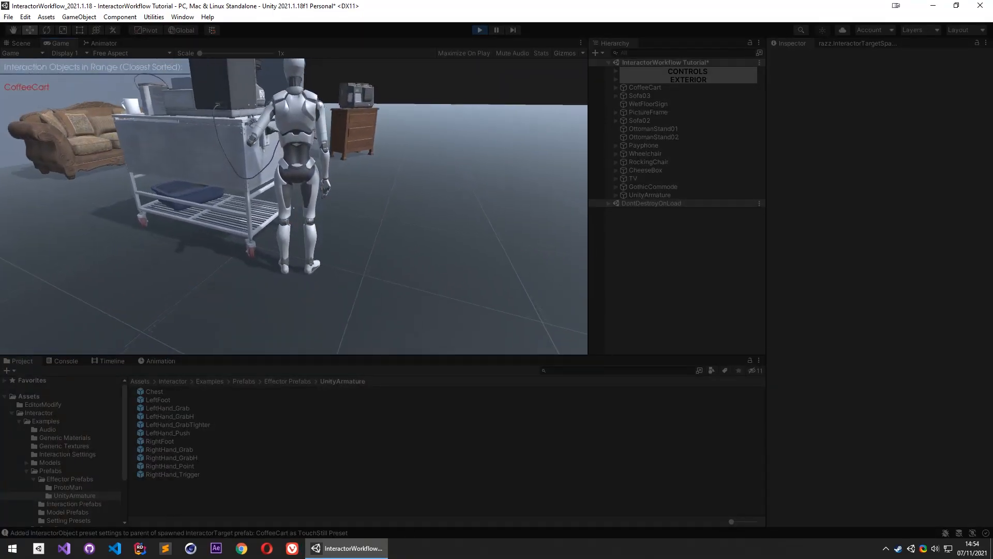
key("d")
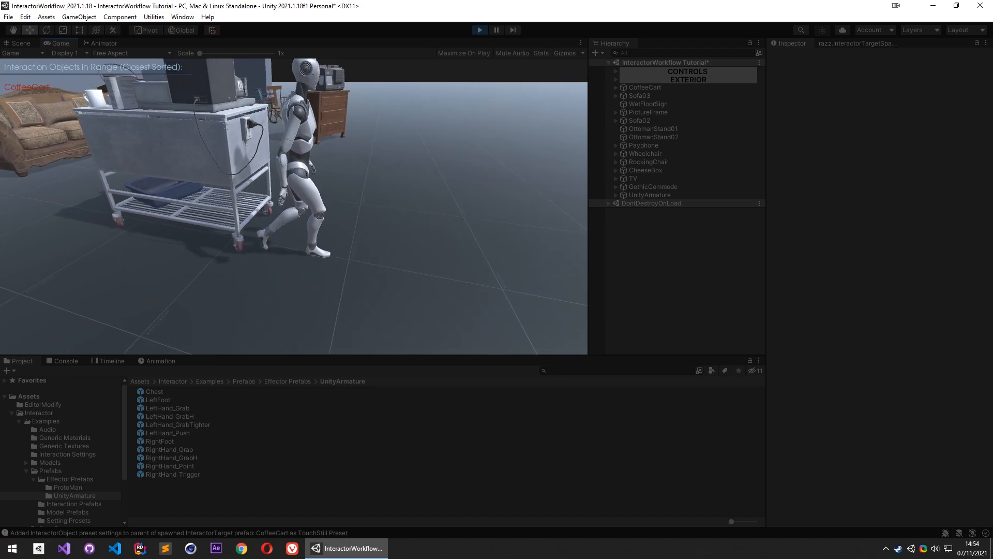
key("s")
key("a")
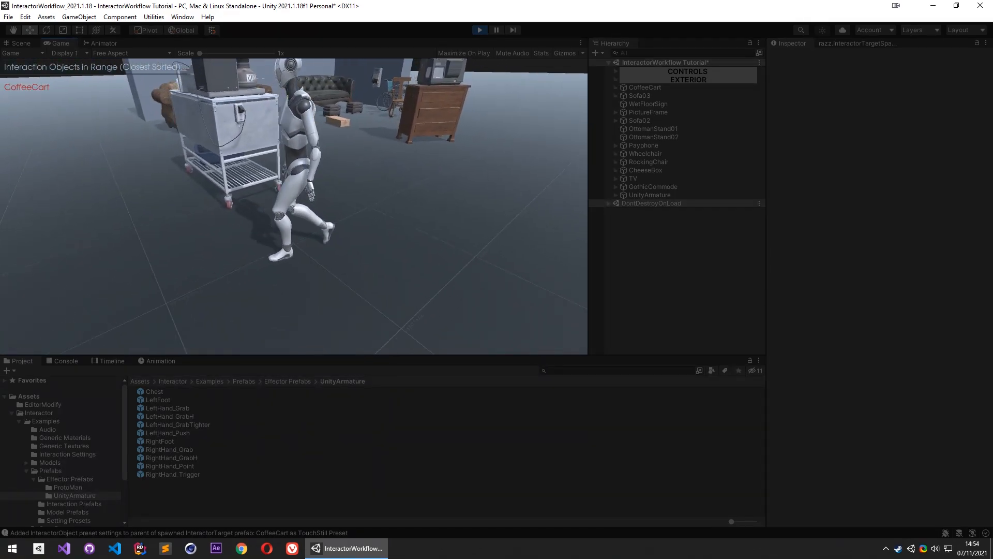
key("w")
key("Escape")
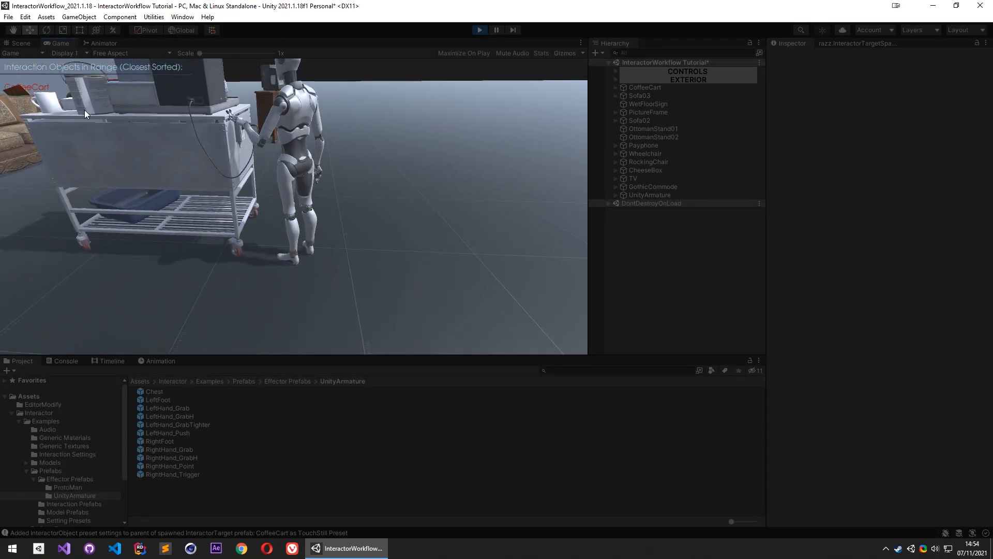
Show the running scene, then select LeftHand_Push under the CoffeeCart's LeftHand_Push Pivot and frame it beside the character
left_click(21, 43)
key("w")
right_click_drag(287, 182, 282, 189)
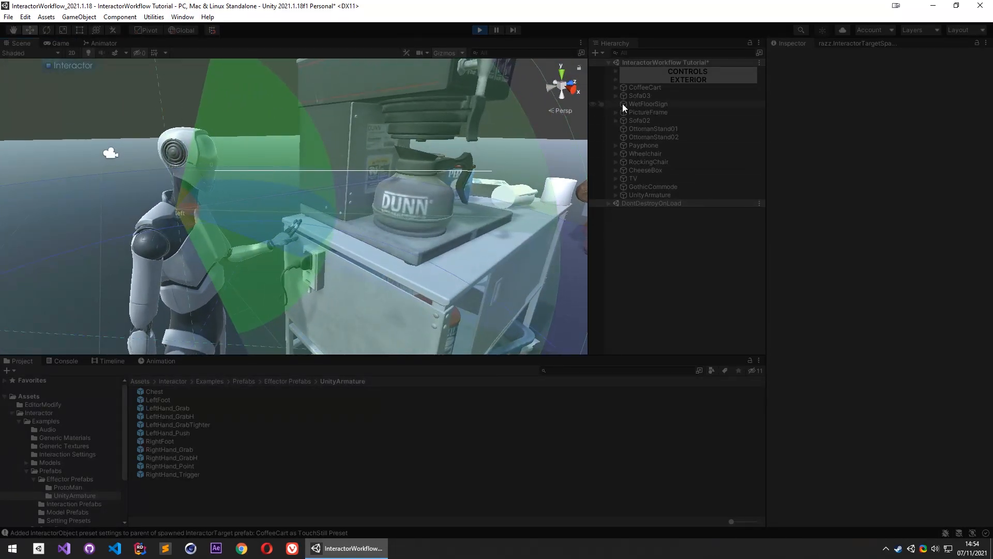
left_click(615, 87)
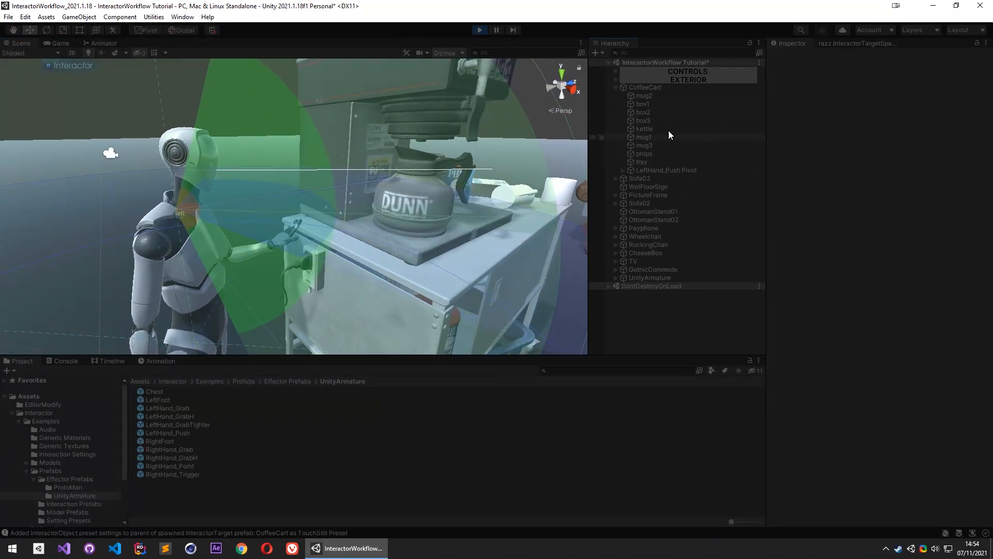
left_click(623, 170)
left_click(665, 178)
key("f")
right_click_drag(302, 243, 683, 232, "alt")
left_click_drag(365, 199, 625, 185, "alt")
Place the Game view side by side with the Scene view and select UnityArmature for its Interactor effector settings
left_click_drag(57, 43, 246, 151)
left_click_drag(195, 196, 236, 197)
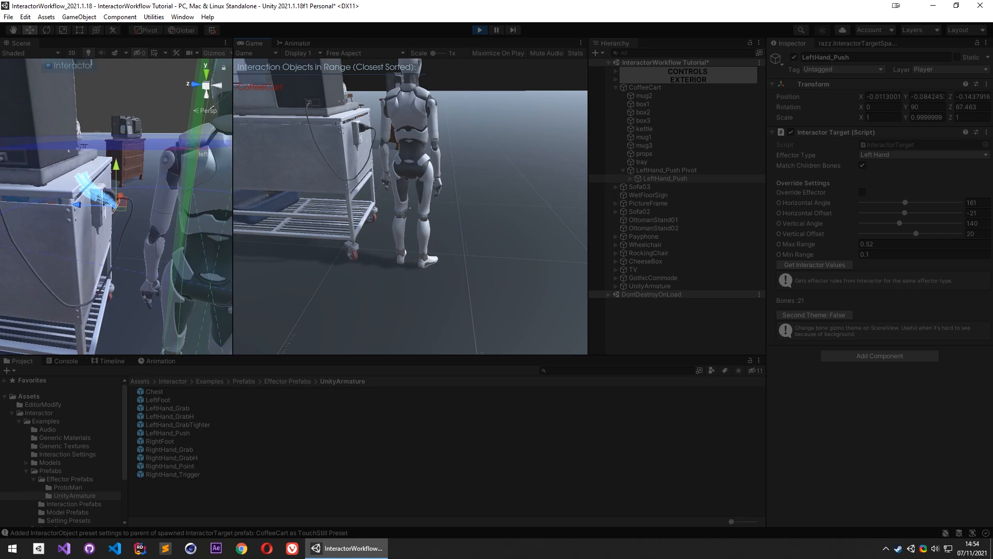
left_click(653, 286)
Walk and turn the character beside the CoffeeCart to test when its left hand touches the target, then end play mode
left_click(333, 178)
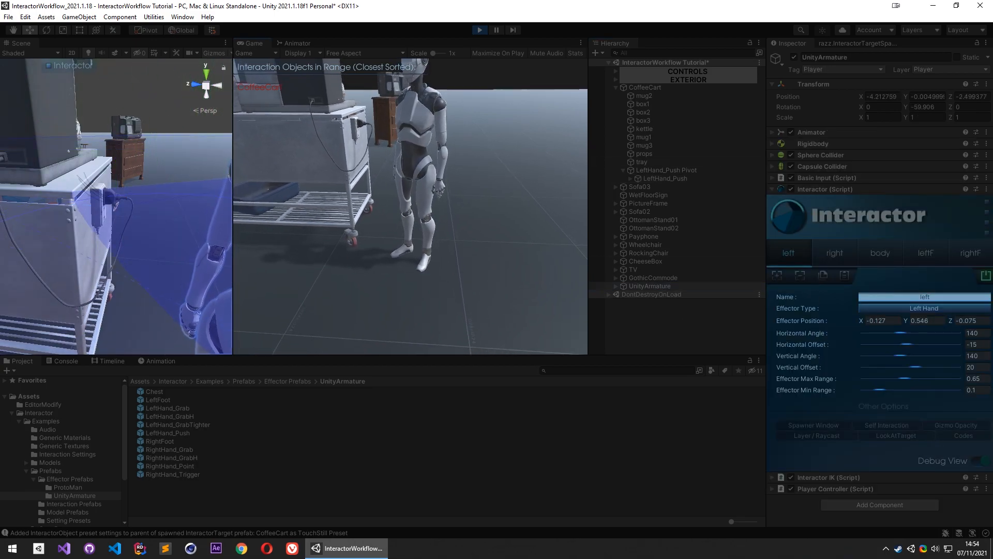
key("w")
key("a")
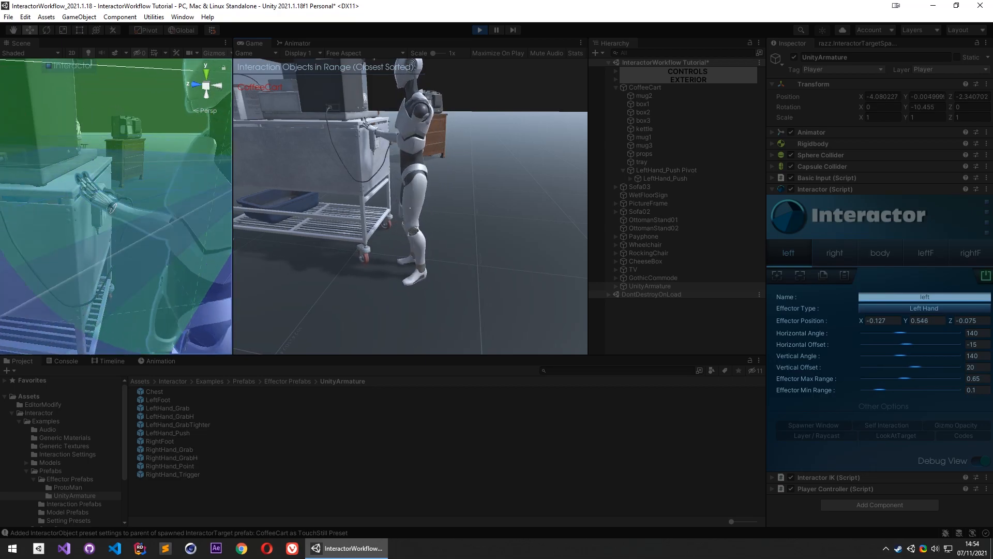
key("d")
key("d")
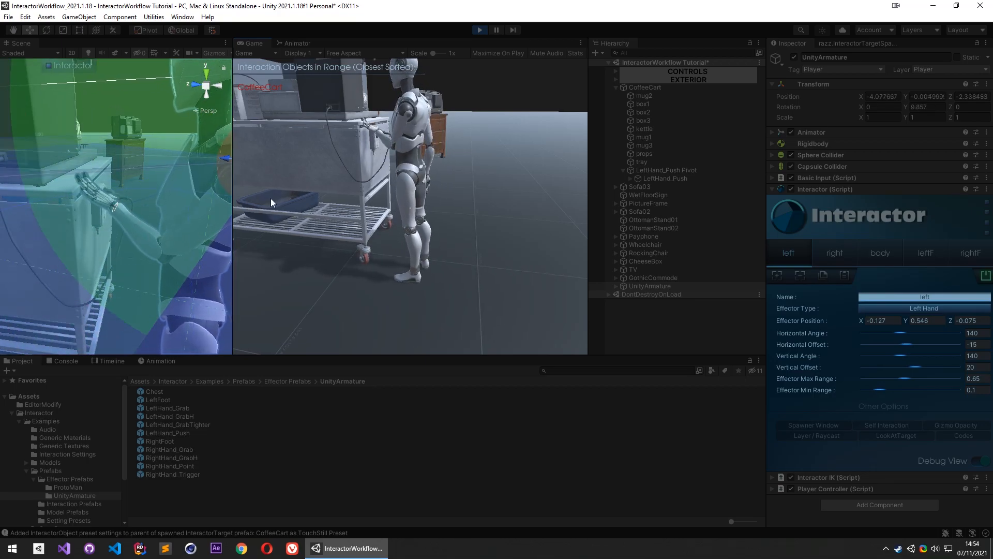
key("a")
key("d")
key("d")
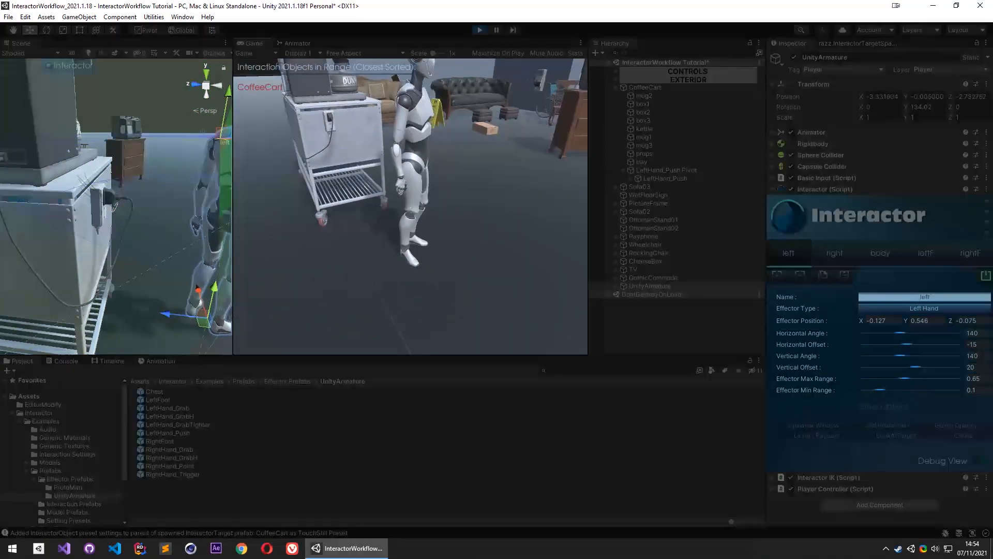
left_click(405, 185)
key("a")
key("s")
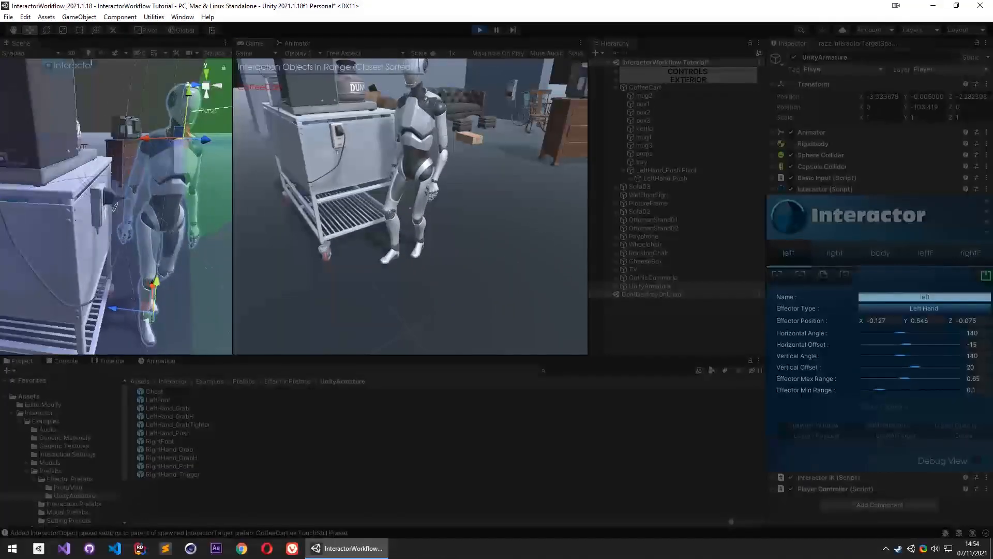
key("w")
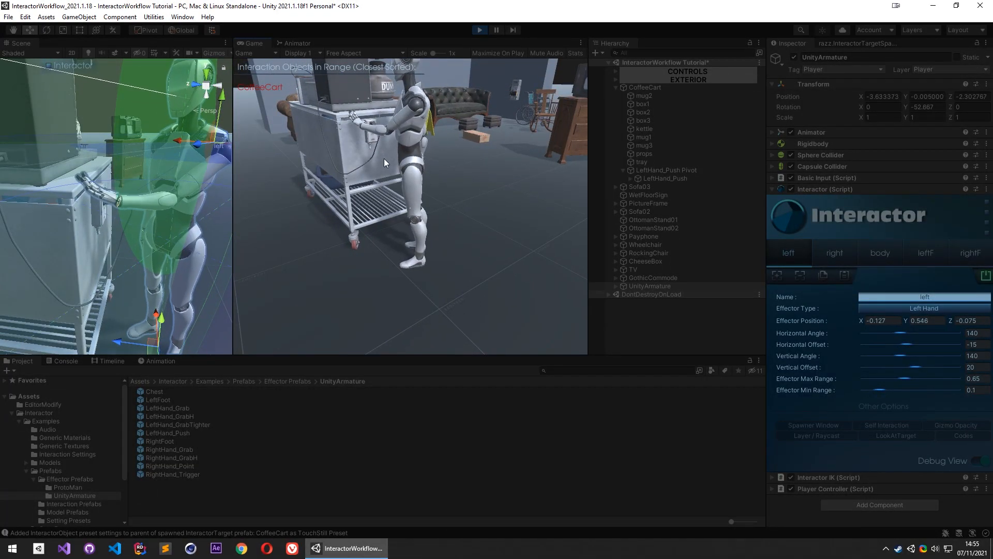
right_click_drag(217, 133, 219, 201)
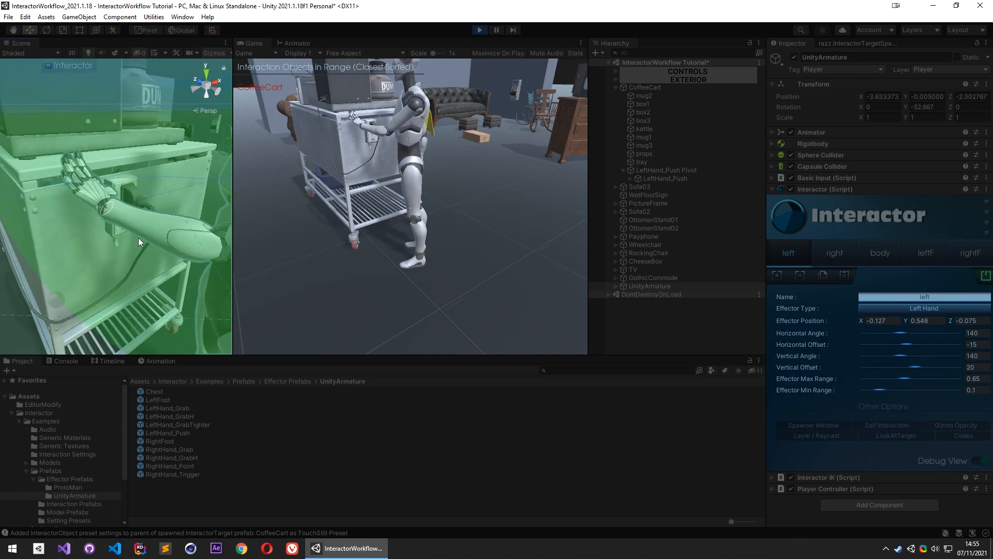
left_click(479, 30)
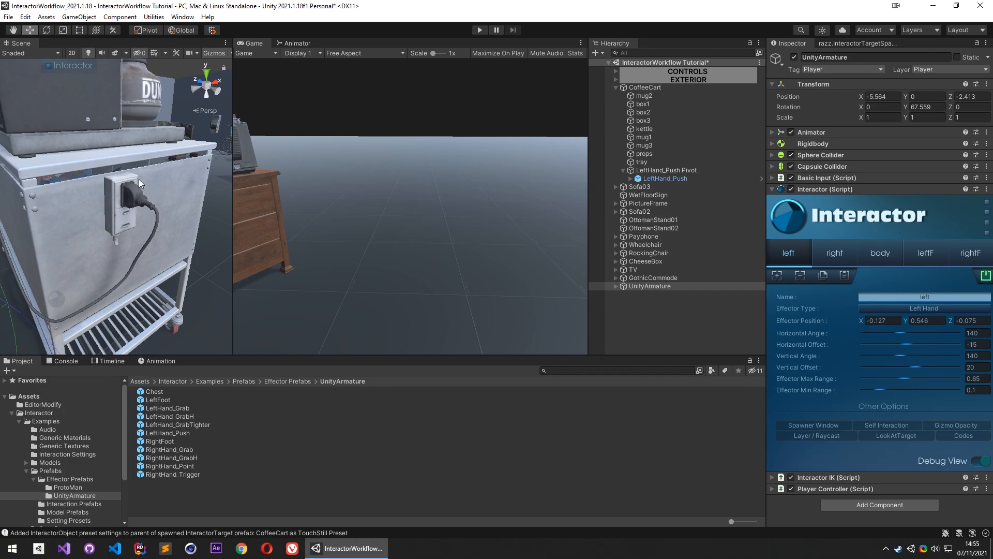
Select LeftHand_Push and examine its placement against the CoffeeCart's tabletop edge in the maximized scene view
key("shift+space")
key("shift+space")
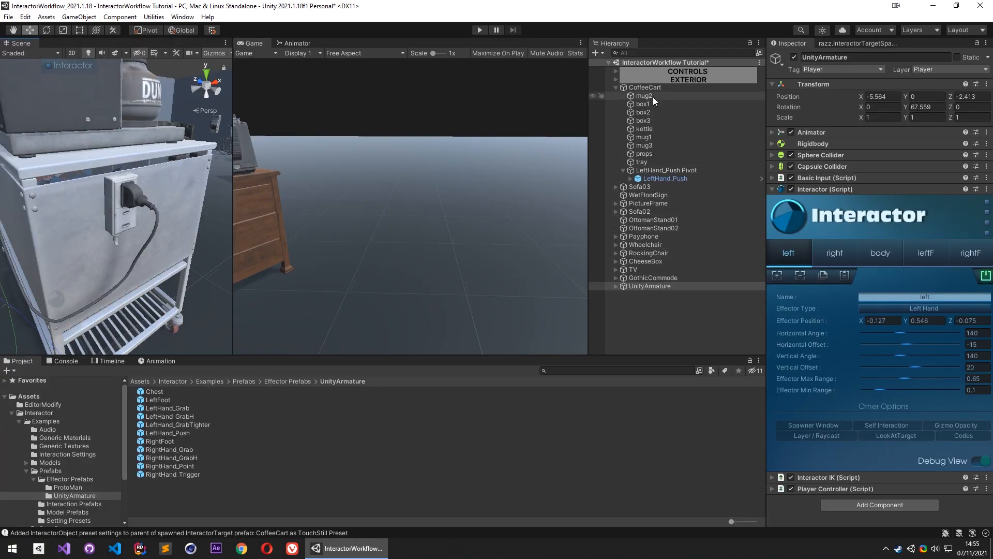
key("shift+space")
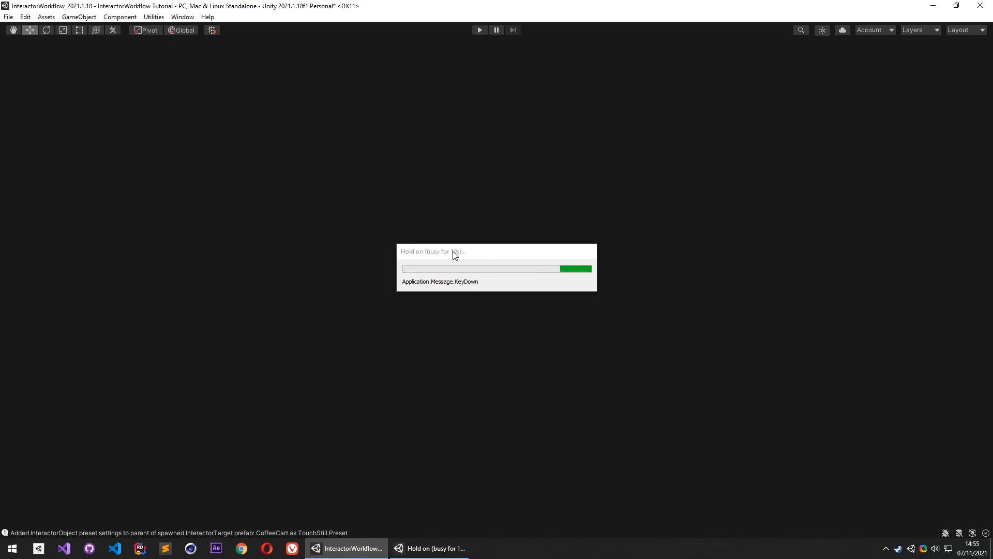
left_click_drag(455, 255, 418, 229)
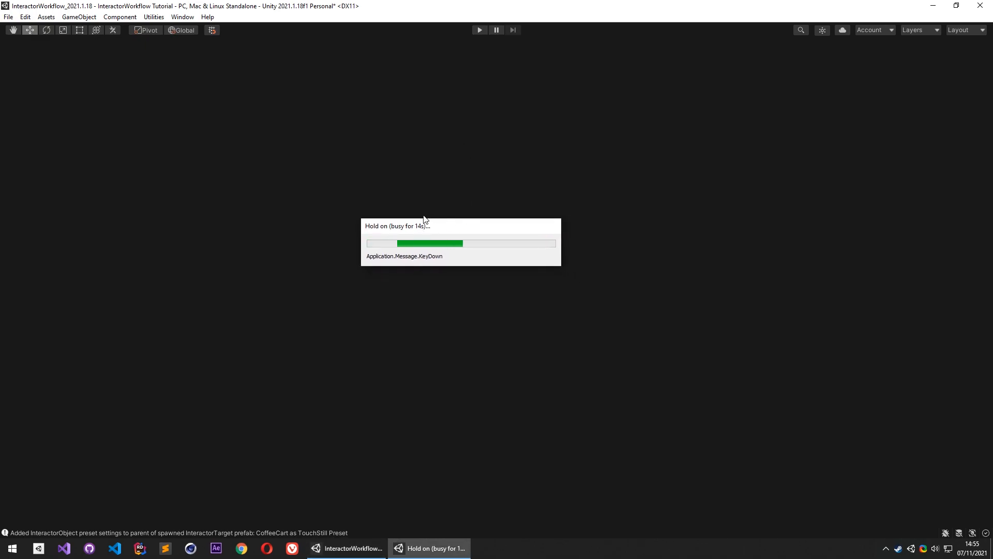
left_click(496, 32)
key("shift+space")
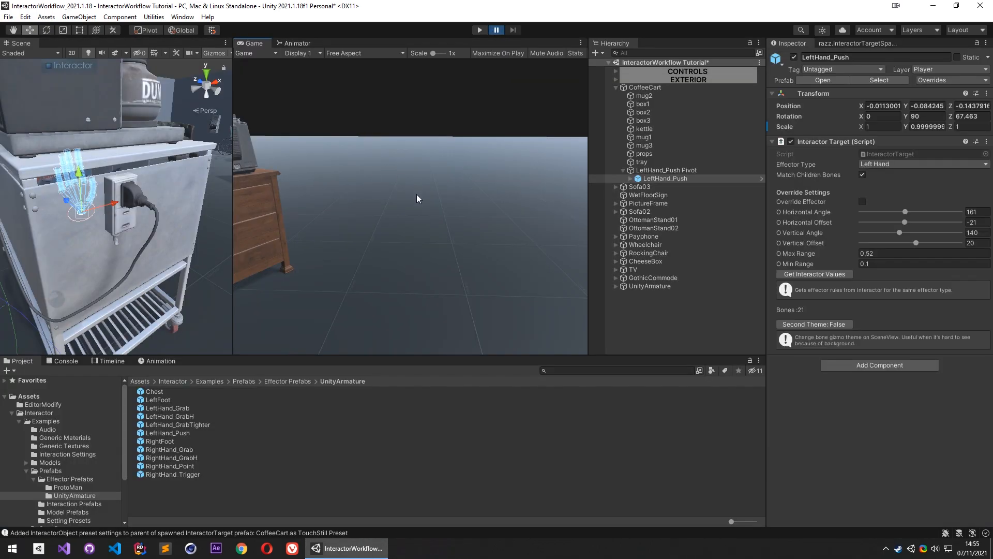
right_click_drag(222, 228, 132, 201)
key("shift+space")
right_click_drag(575, 337, 396, 244)
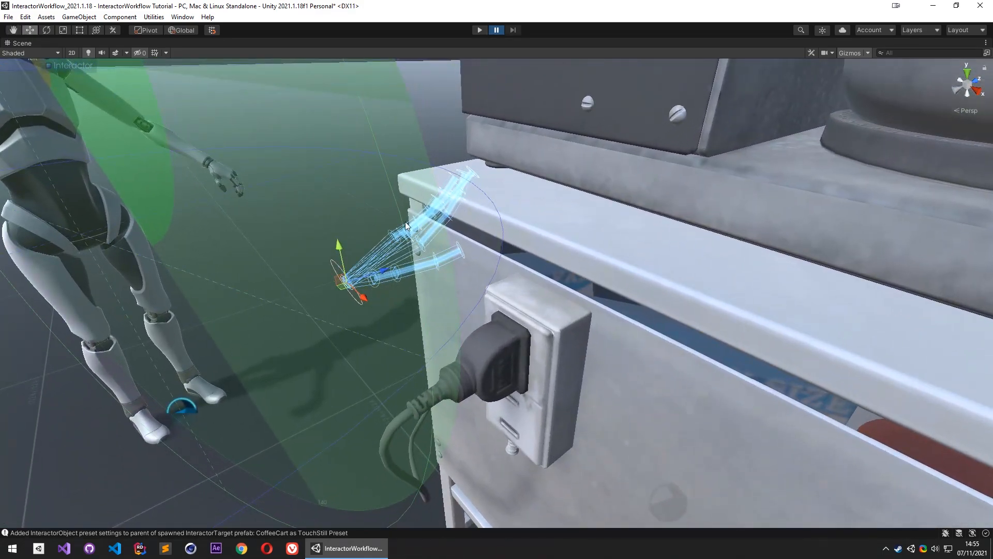
Restore the editor layout and examine LeftHand_Push Pivot's location on the tabletop edge relative to the LeftHand_Push hand target
key("shift+space")
left_click(92, 152)
right_click_drag(114, 164, 97, 198)
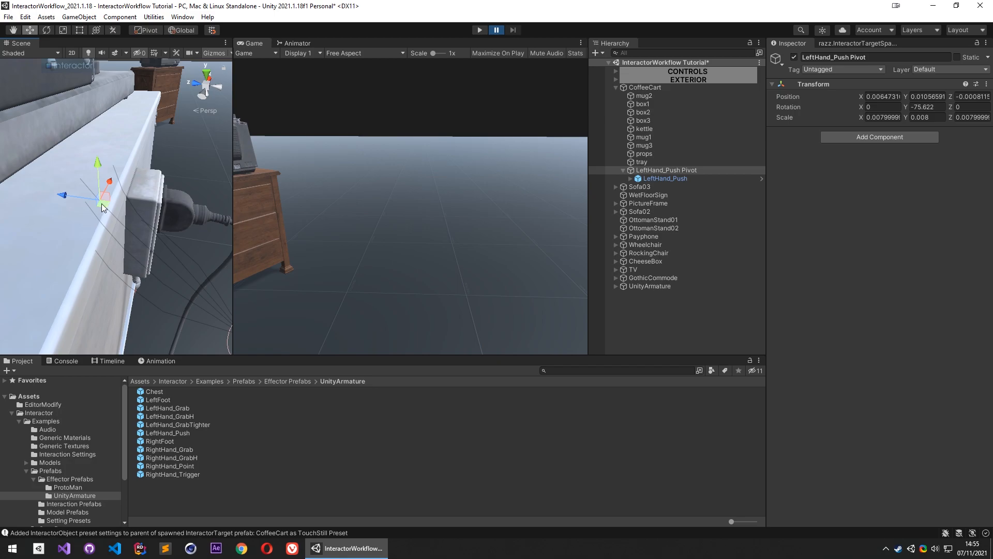
right_click_drag(102, 207, 86, 201)
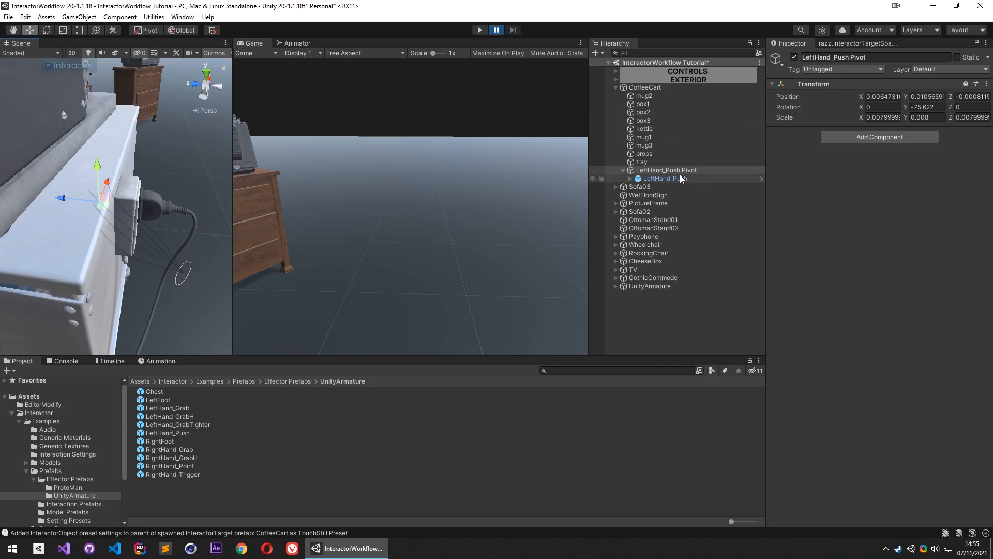
left_click(667, 178)
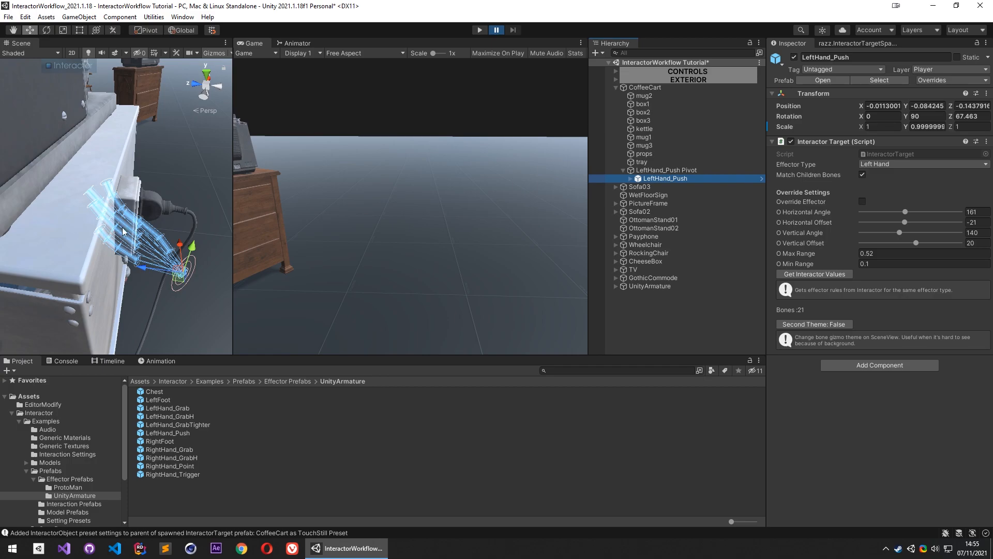
right_click_drag(105, 212, 93, 198)
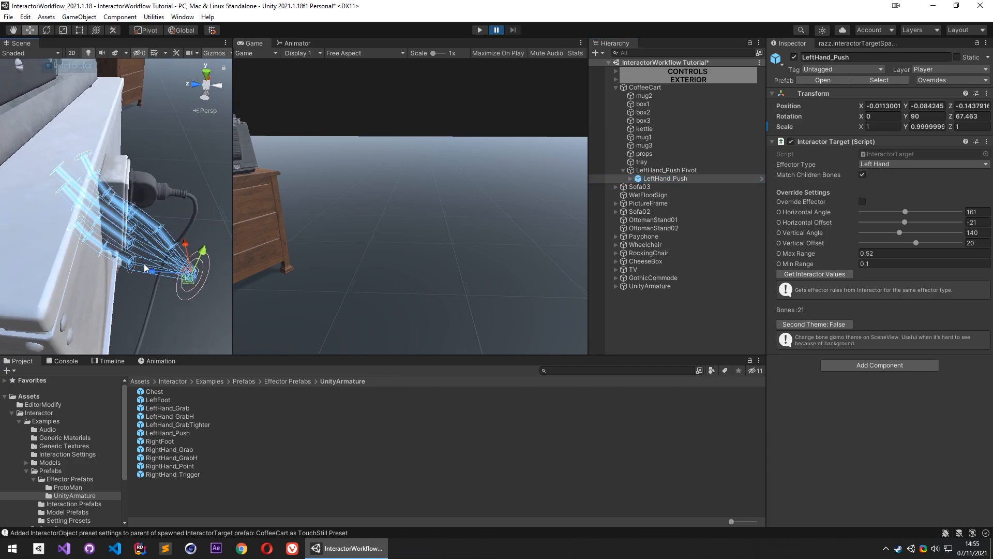
right_click_drag(159, 240, 942, 228)
right_click_drag(140, 161, 177, 154)
right_click(119, 120)
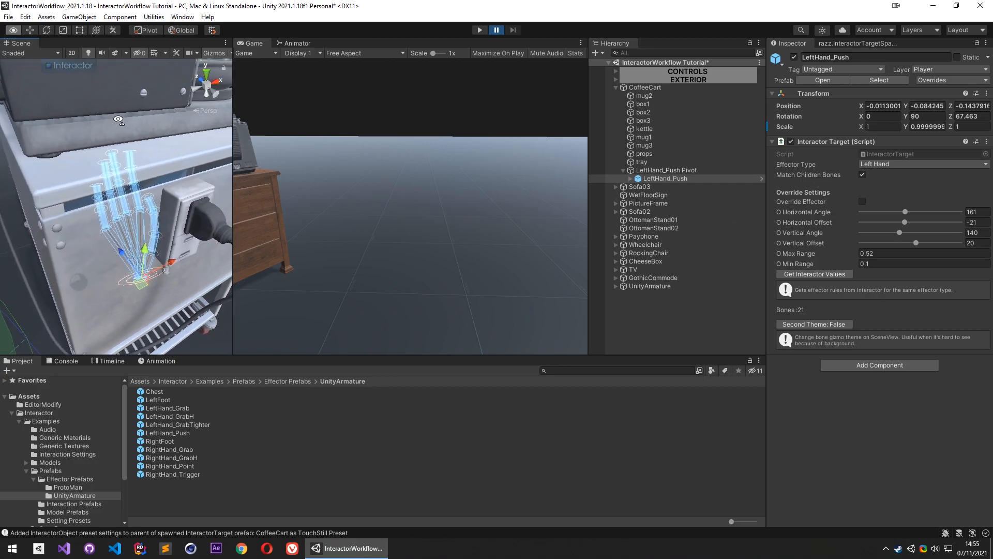
Show the Interactor spawn settings in the scene view and set the spawn rotation to Default Prefab Rotation
right_click_drag(57, 68, 60, 71)
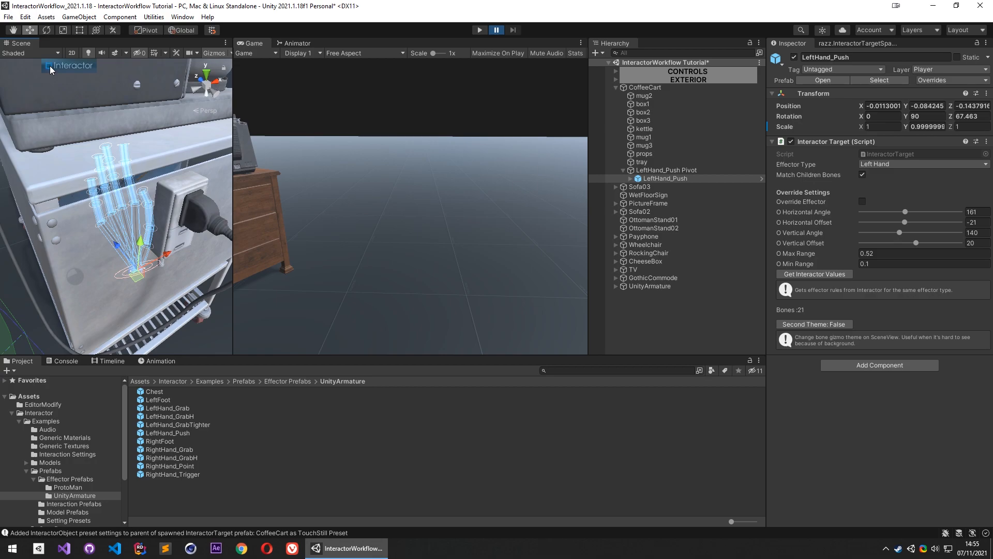
left_click(50, 66)
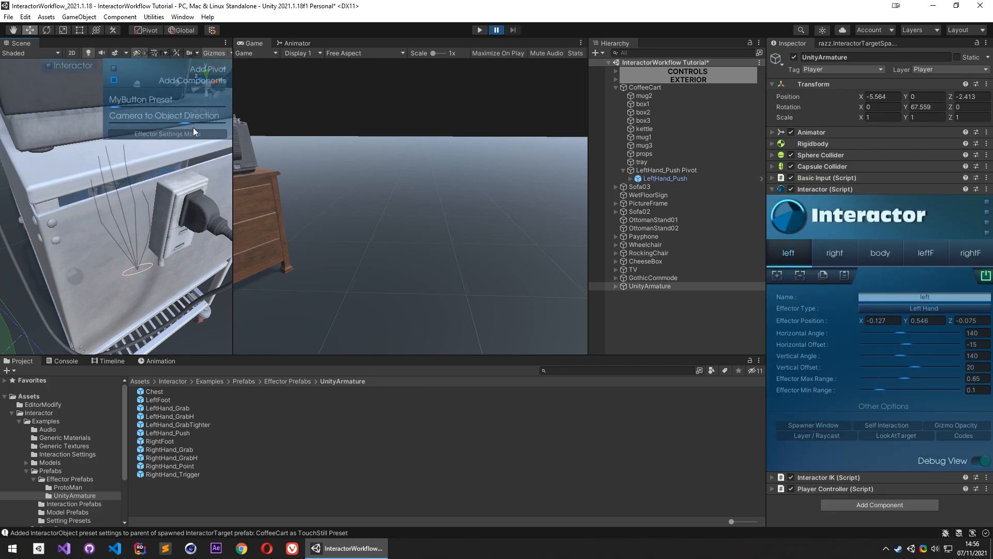
left_click_drag(209, 122, 114, 124)
left_click_drag(114, 200, 163, 201, "alt")
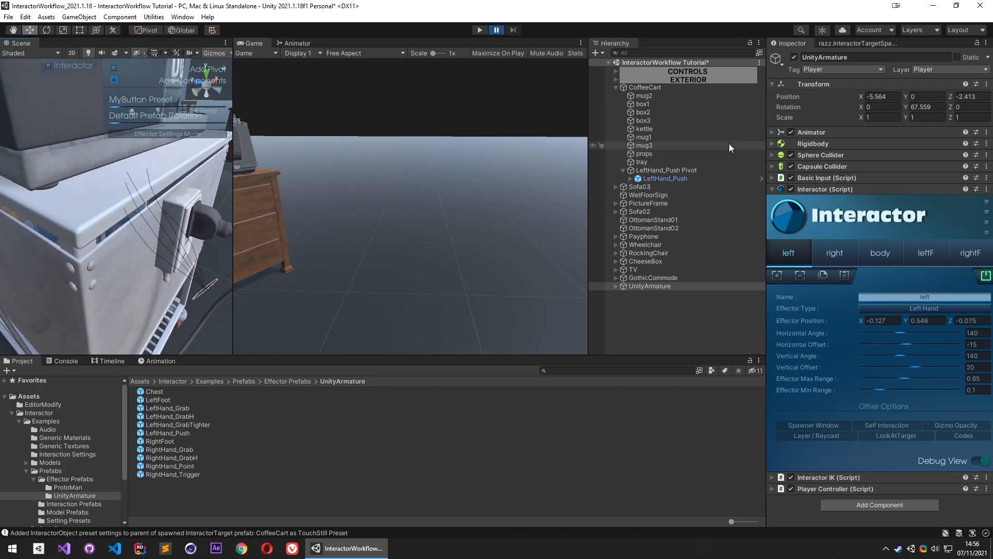
Try rotating LeftHand_Push Pivot on the CoffeeCart's tabletop edge and undo the change
left_click(656, 171)
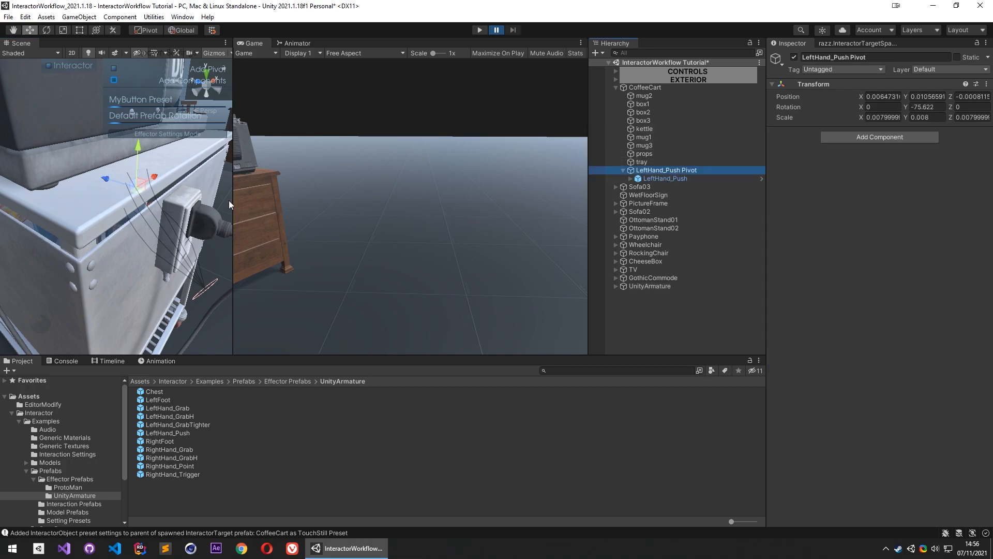
key("e")
left_click_drag(153, 214, 195, 221, "alt")
key("ctrl+z")
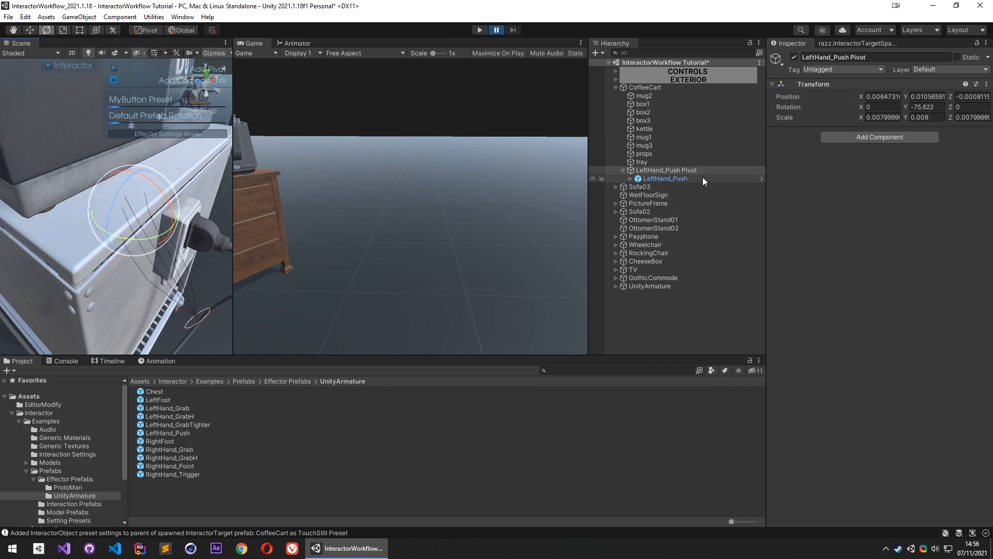
Maximize the scene view and set the spawn options to TouchStill Preset and Camera to Object (Y only)
left_click_drag(175, 167, 151, 253, "alt")
left_click_drag(162, 212, 24, 182, "alt")
key("shift+space")
left_click_drag(569, 277, 421, 205, "alt")
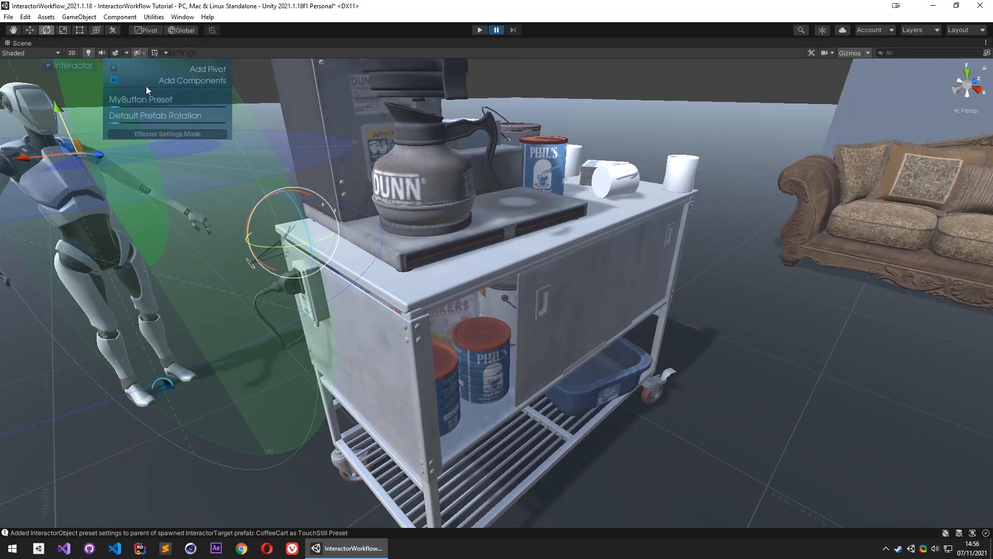
left_click_drag(114, 107, 188, 103)
left_click_drag(115, 123, 212, 125)
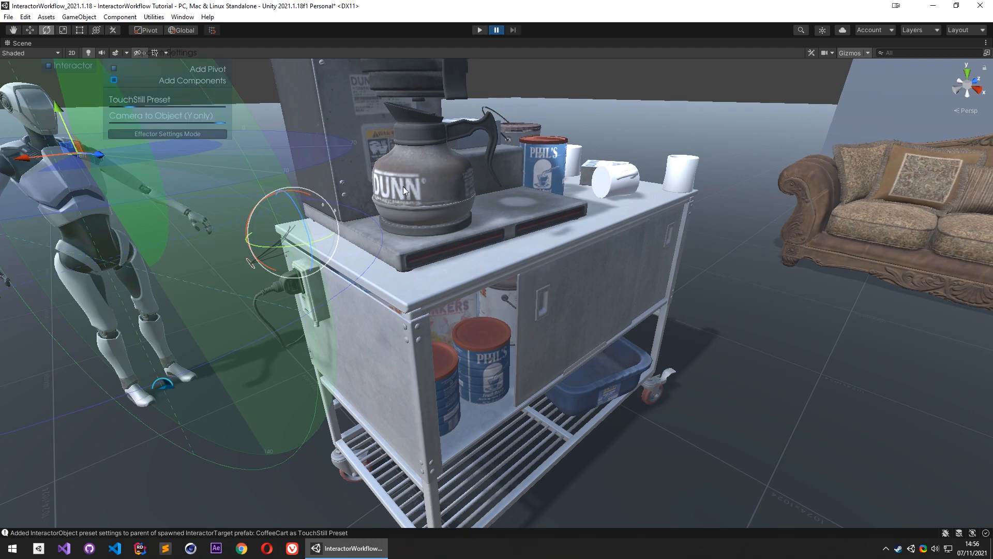
Try spawning a LeftHand_Grab target at the edge of the CoffeeCart's sliding door
scroll(371, 175, "up", 10)
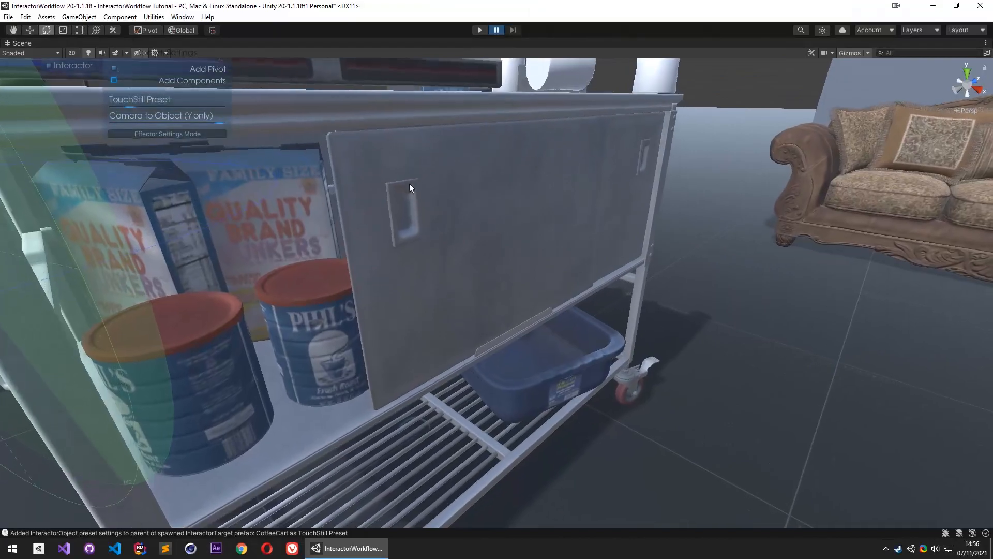
key("w")
mouse_move(402, 211)
right_mouse_down()
mouse_move(392, 217)
mouse_move(403, 218)
right_mouse_up()
left_click(393, 250)
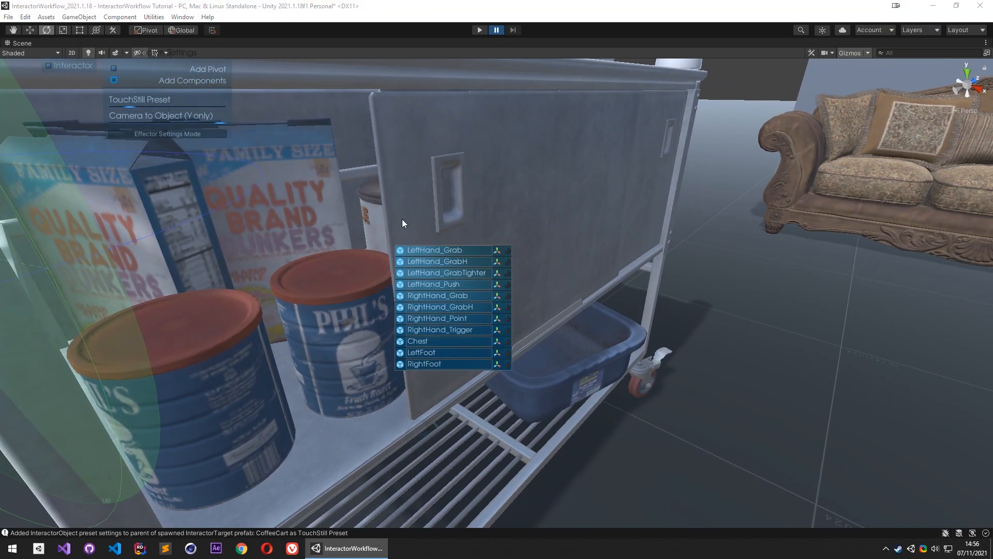
left_click(442, 251)
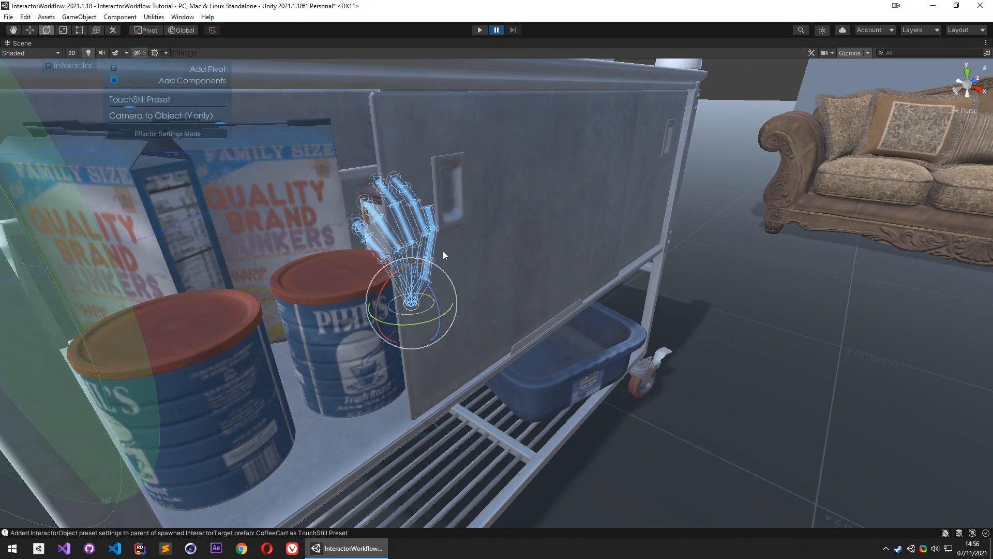
Spawn a LeftHand_GrabH target at the edge of the CoffeeCart's sliding door
mouse_move(408, 213)
right_mouse_down()
mouse_move(430, 223)
mouse_move(382, 231)
mouse_move(405, 232)
mouse_move(401, 221)
right_mouse_up()
right_click(396, 239)
left_click(437, 257)
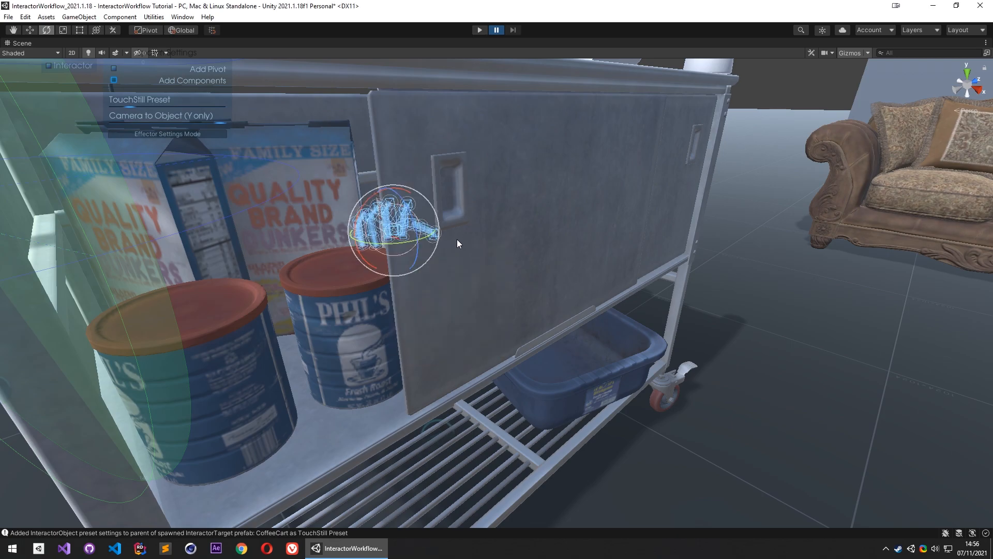
right_click_drag(459, 244, 375, 215)
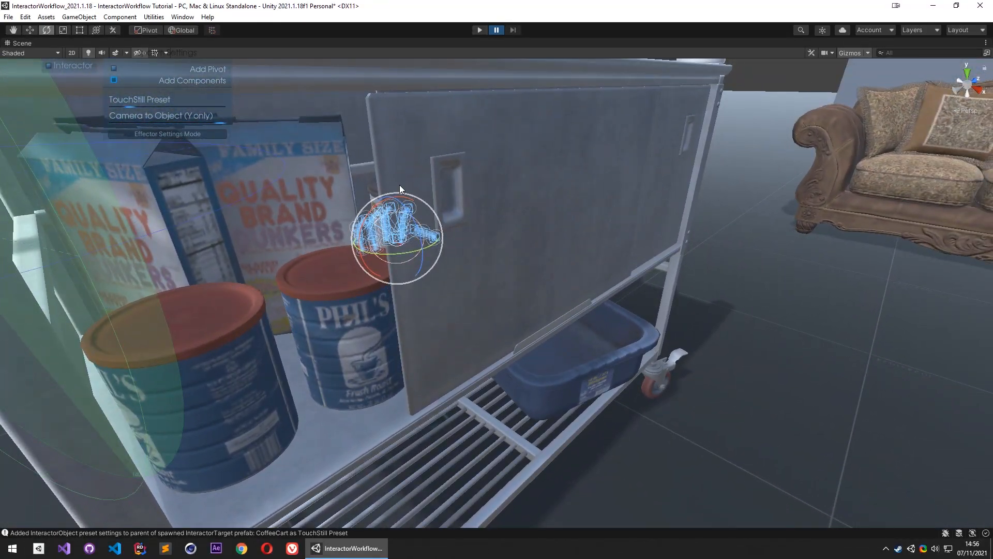
Rotate the LeftHand_GrabH target so its fingers point upward along the sliding door's edge
left_click_drag(364, 263, 381, 300)
left_click_drag(492, 128, 514, 168, "alt")
right_click_drag(514, 169, 418, 199, "alt")
left_click_drag(418, 198, 510, 227, "alt")
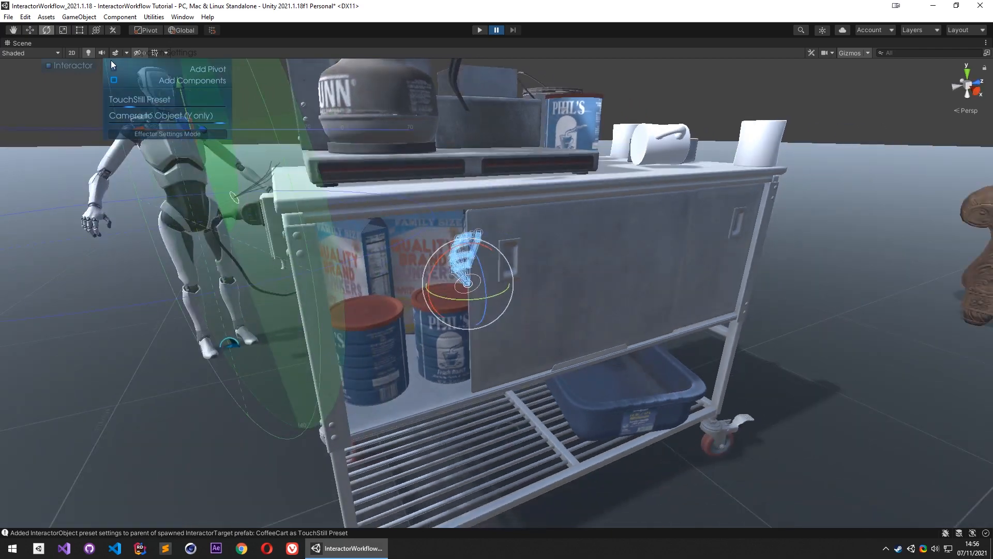
Move the Spawn Settings overlay in front of the CoffeeCart's door and toggle its Add Components option
left_click_drag(188, 67, 605, 263)
left_click(582, 258)
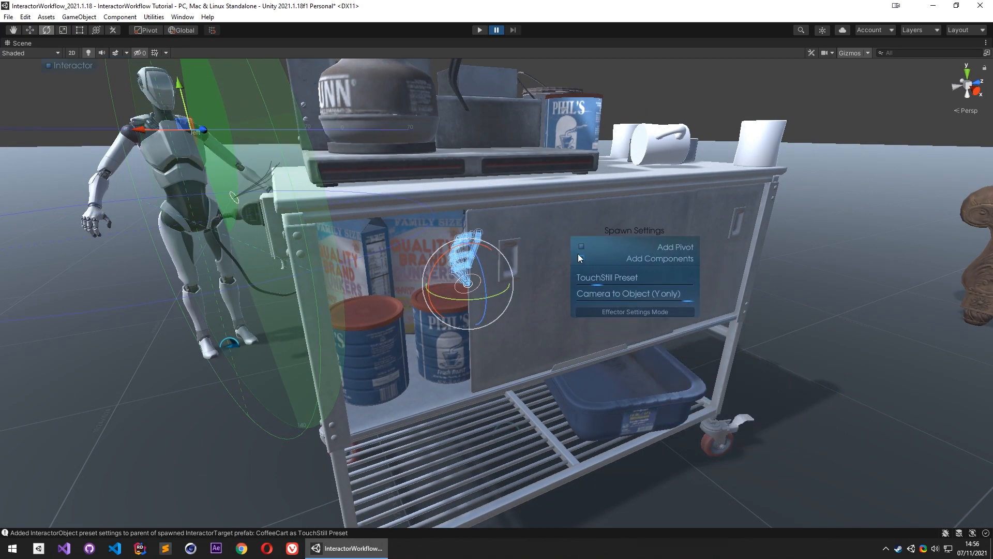
left_click_drag(346, 198, 375, 213, "alt")
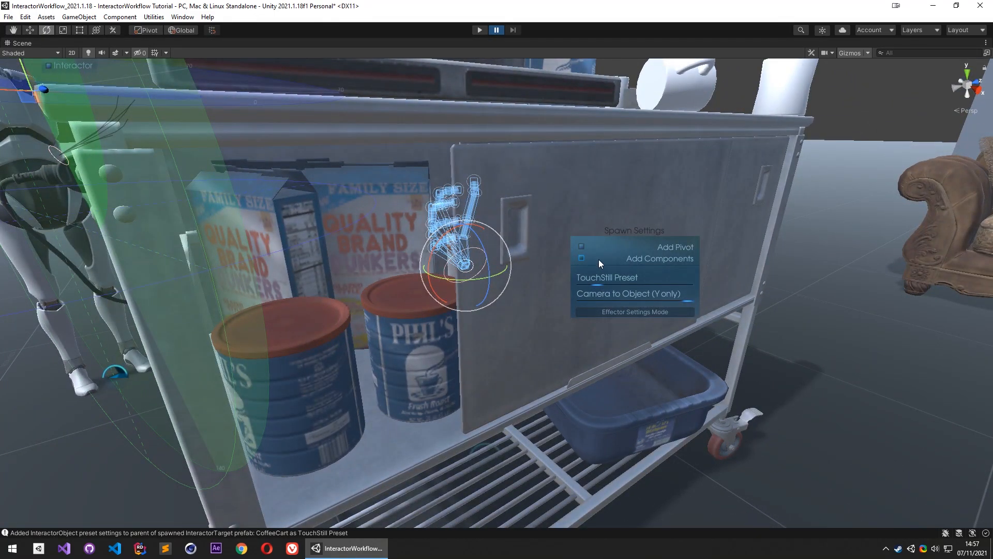
Examine the LeftHand_GrabH target's placement relative to the whole cart and the character, and restore the editor layout
right_click_drag(516, 297, 562, 164)
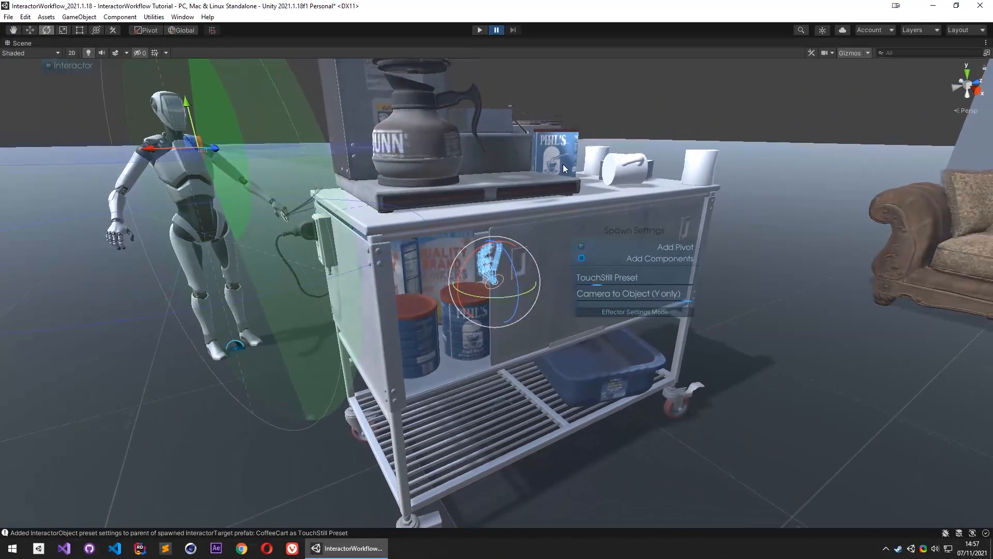
key("s")
right_click_drag(489, 279, 486, 287)
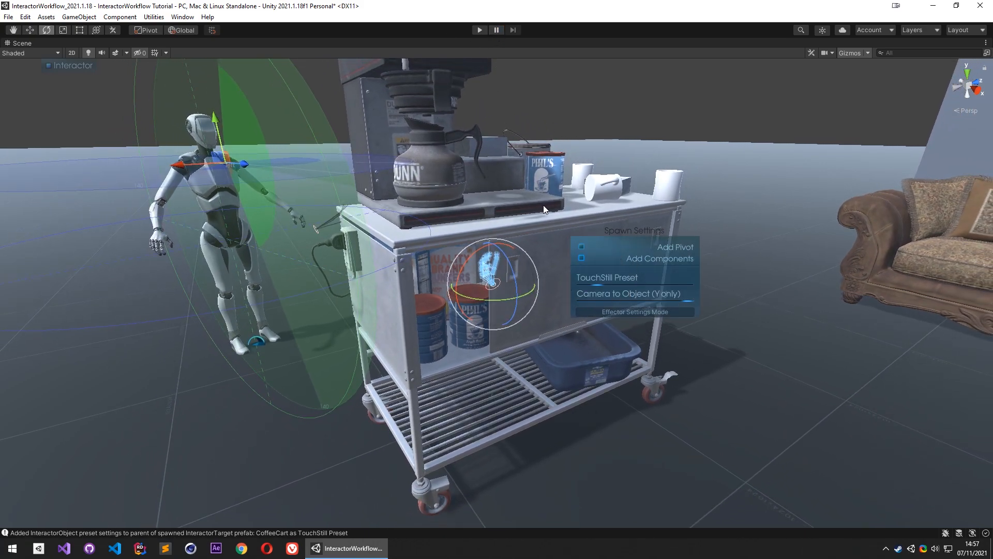
right_click_drag(544, 205, 513, 218)
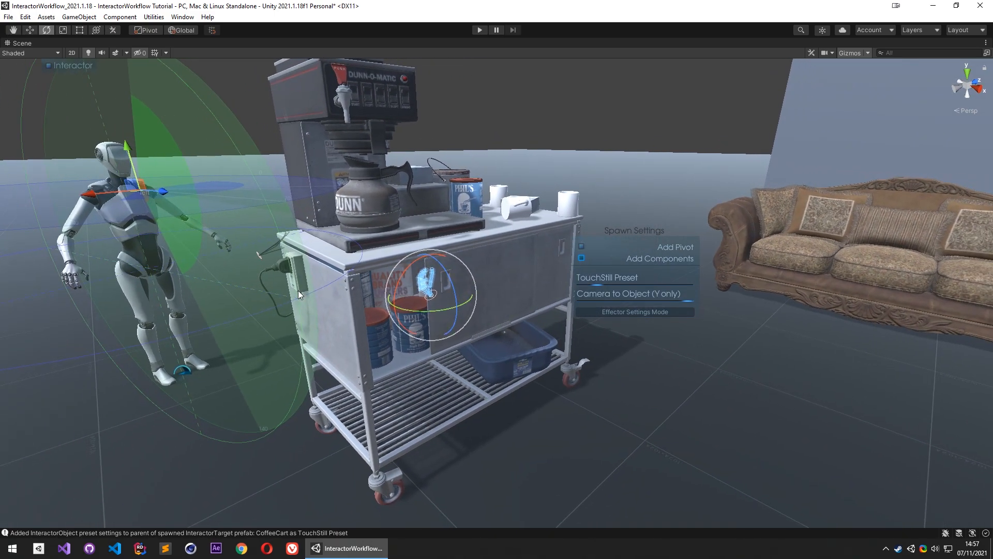
key("shift+space")
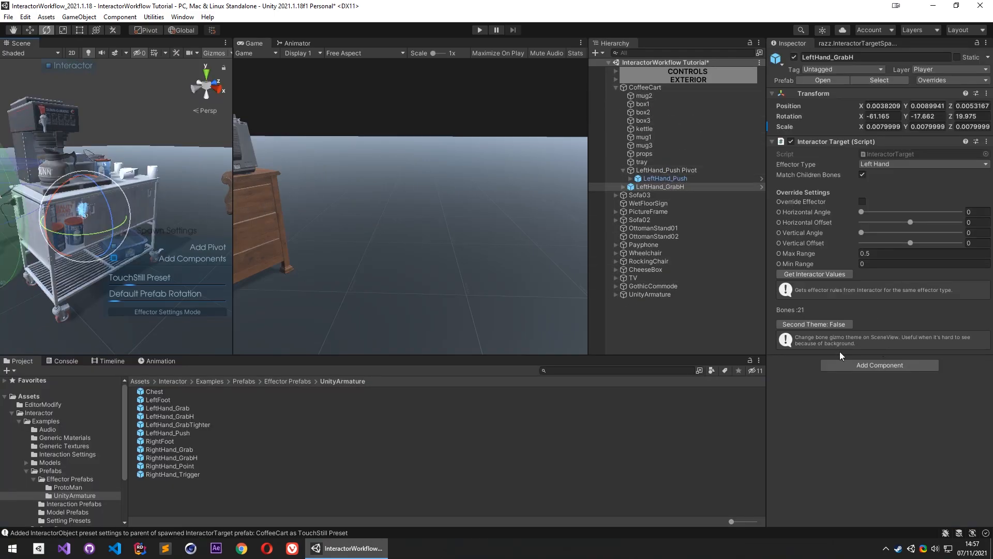
Add the Add Basic Force component to CoffeeCart and expand its settings
left_click(668, 87)
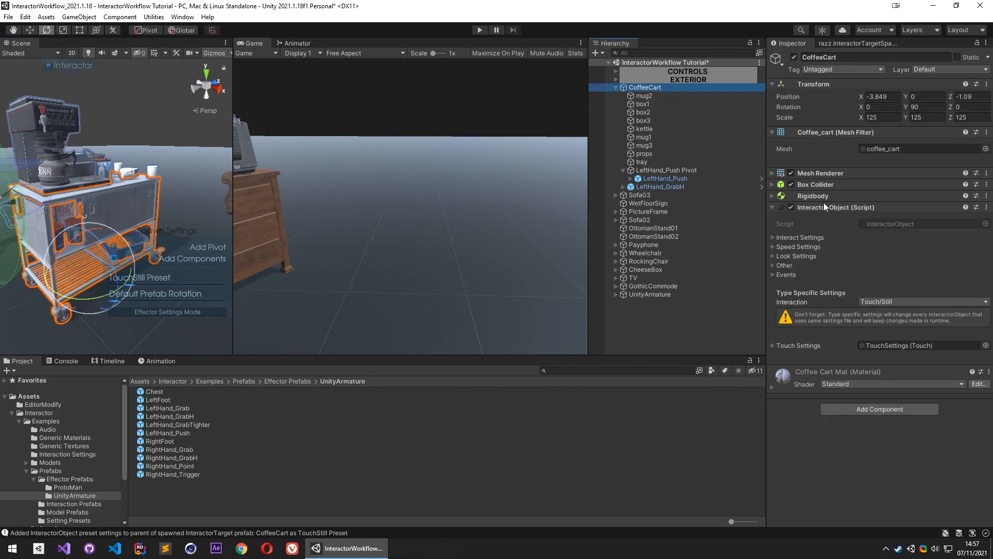
left_click(870, 409)
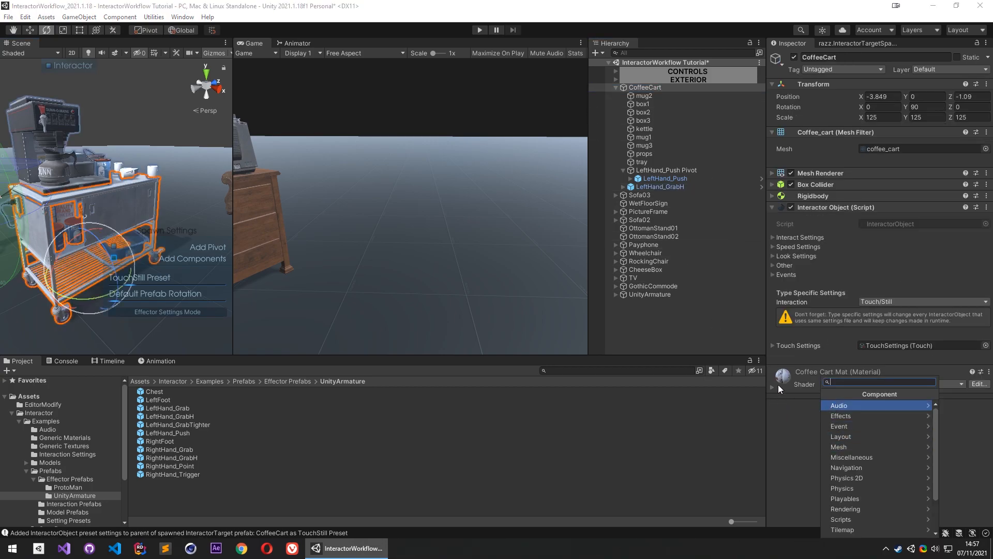
type("add")
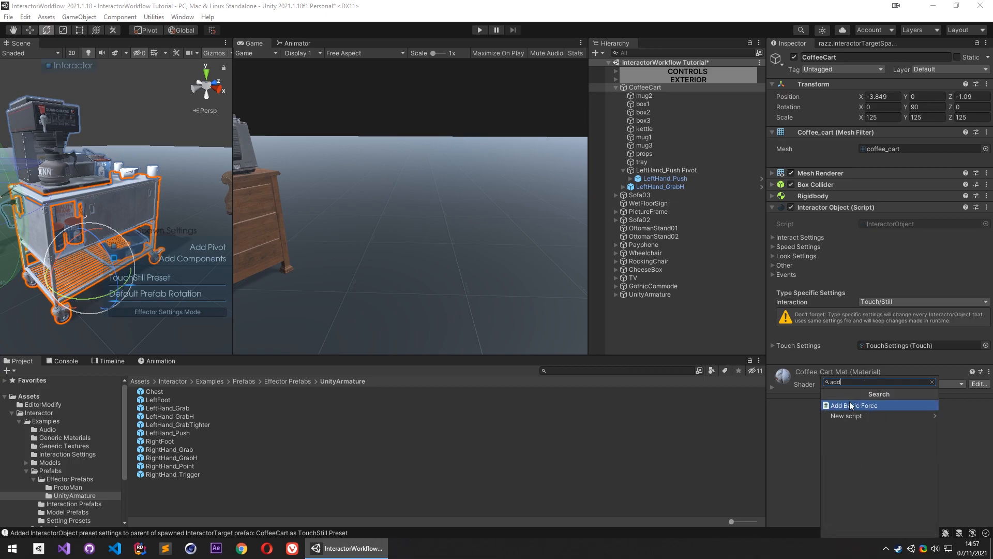
left_click(855, 406)
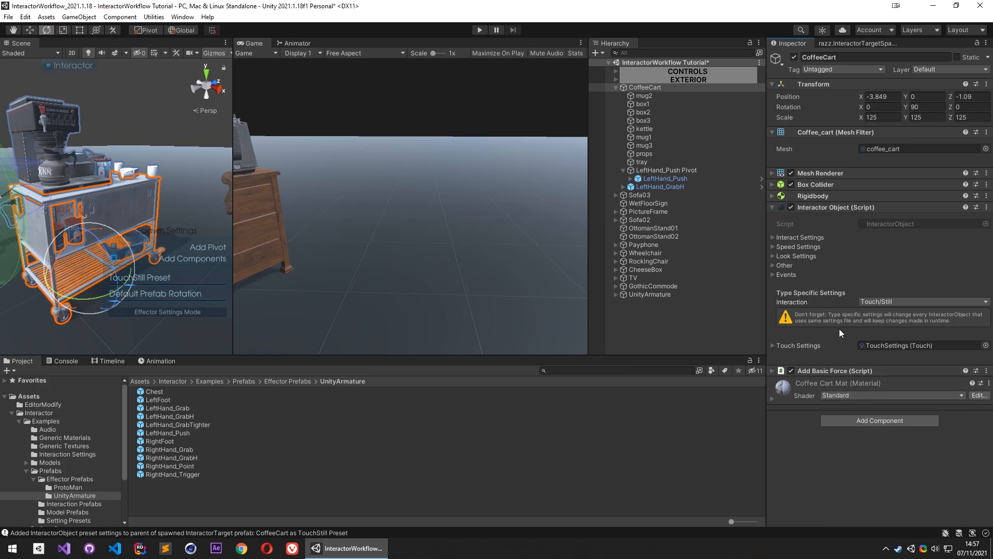
left_click(772, 371)
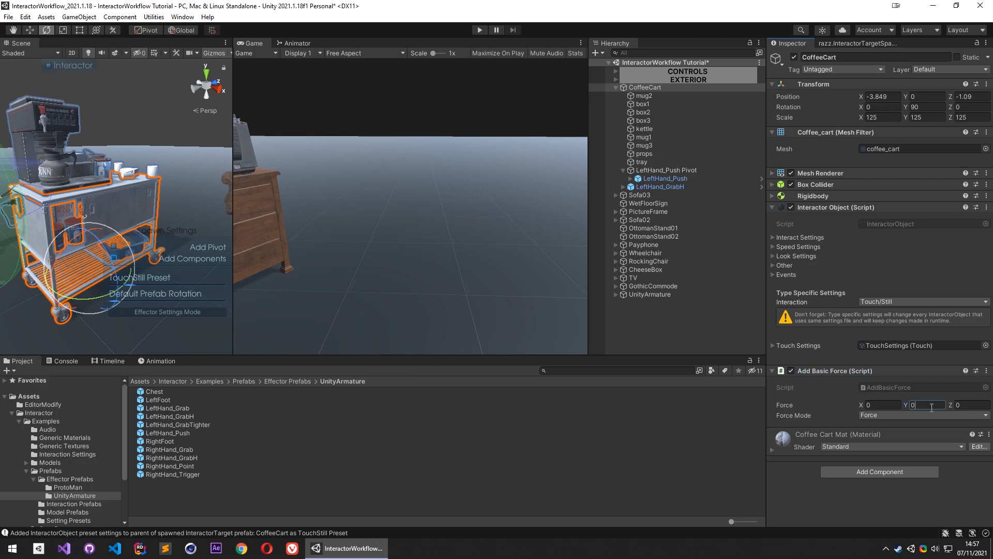
Try moving CoffeeCart along its local axis to find the push direction, and undo the move
left_click_drag(177, 199, 302, 208, "alt")
mouse_move(218, 199)
right_mouse_down()
mouse_move(190, 209)
mouse_move(201, 202)
right_mouse_up()
key("w")
mouse_move(163, 210)
left_mouse_down("alt")
mouse_move(184, 180)
mouse_move(178, 201)
mouse_move(163, 197)
left_mouse_up("alt")
mouse_move(195, 193)
right_mouse_down()
mouse_move(228, 196)
mouse_move(206, 191)
right_mouse_up()
key("w")
left_click_drag(143, 197, 206, 194)
key("ctrl+z")
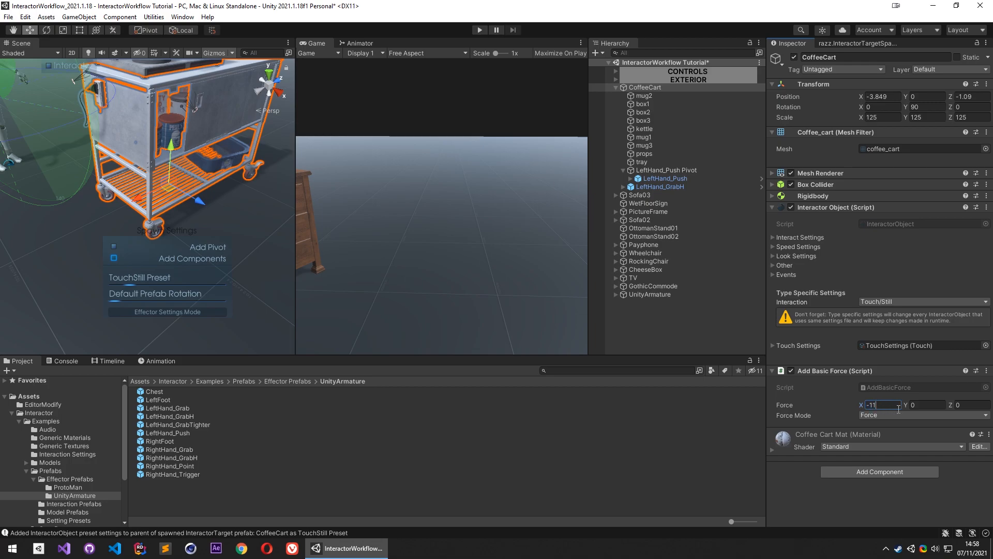
Set the Add Basic Force X value to -110 and its Force Mode to Acceleration
left_click(890, 417)
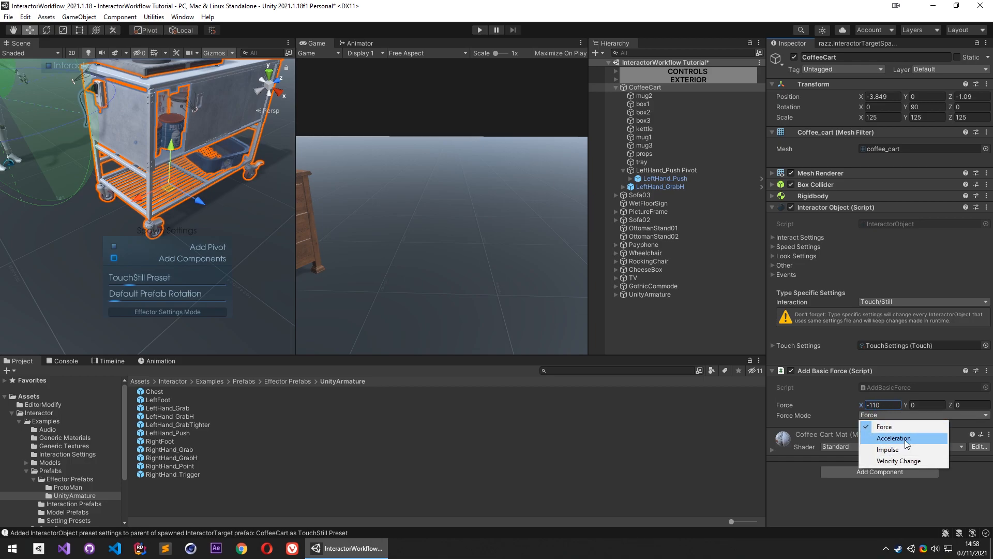
left_click(885, 439)
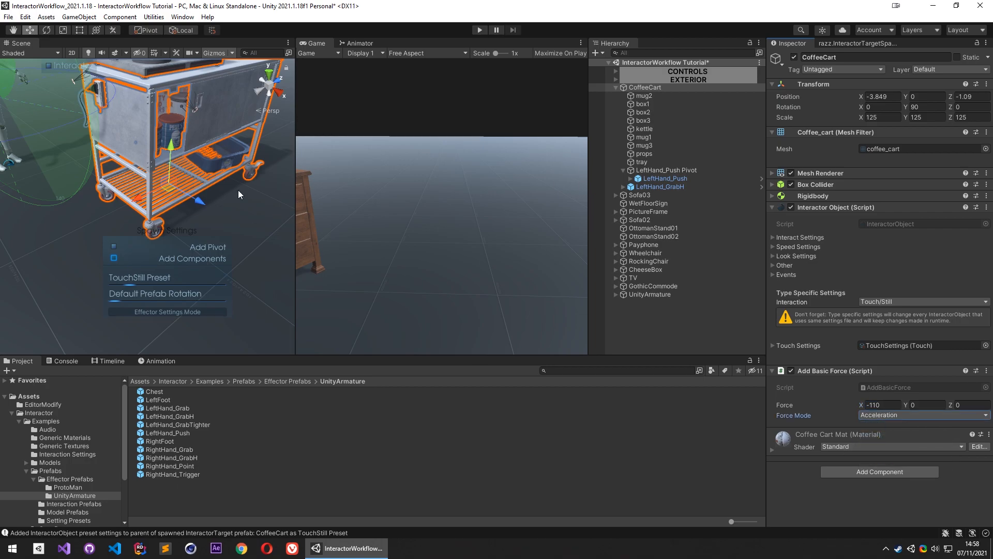
left_click_drag(236, 187, 253, 198, "alt")
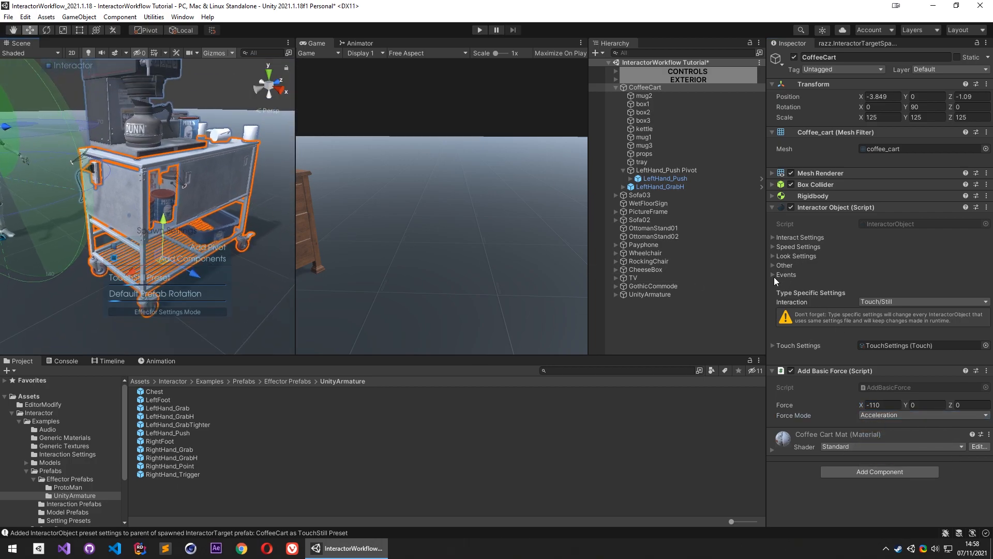
Add an event to CoffeeCart's Interactor Object that calls AddBasicForce.ClickForce on the CoffeeCart
left_click(787, 274)
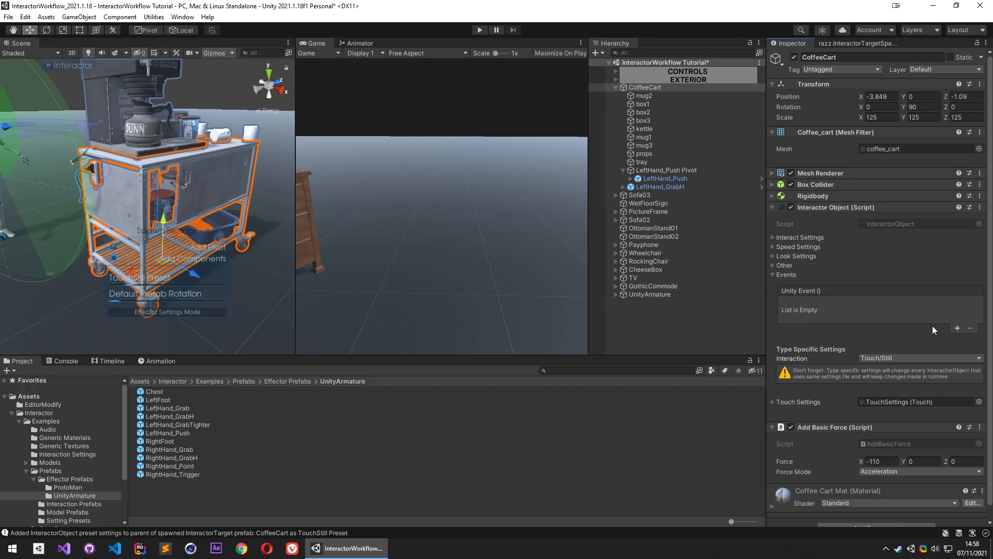
left_click(958, 328)
scroll(858, 316, "down", 1)
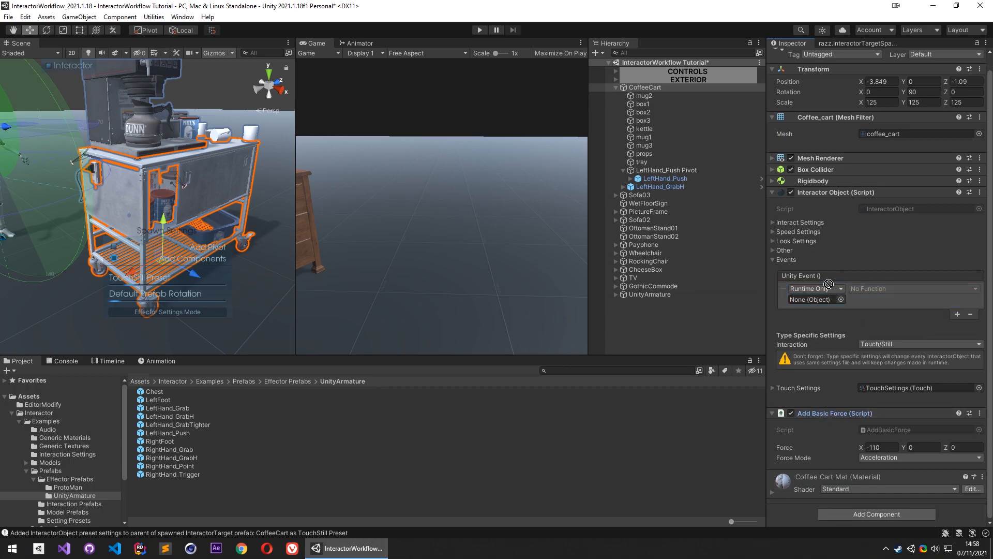
left_click(866, 289)
mouse_move(887, 395)
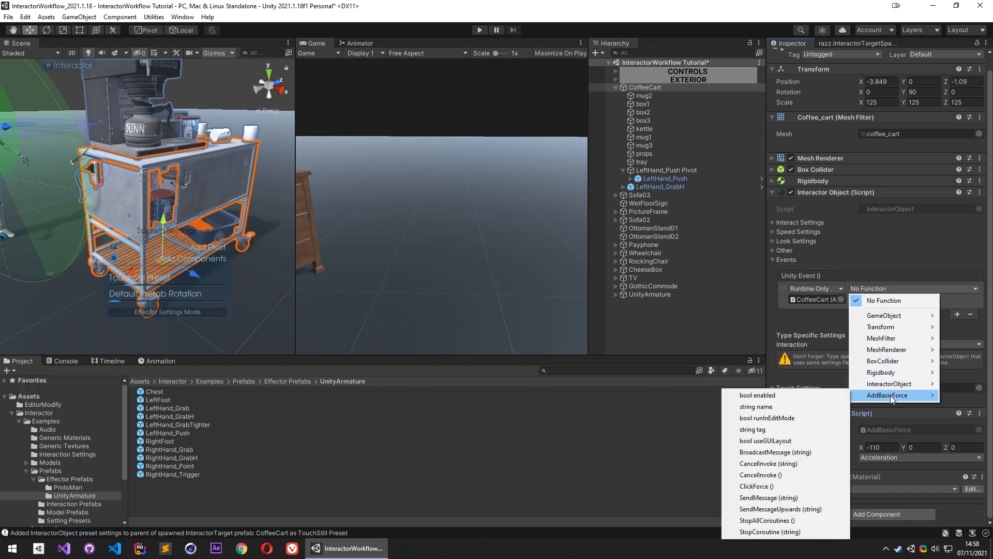
left_click(756, 486)
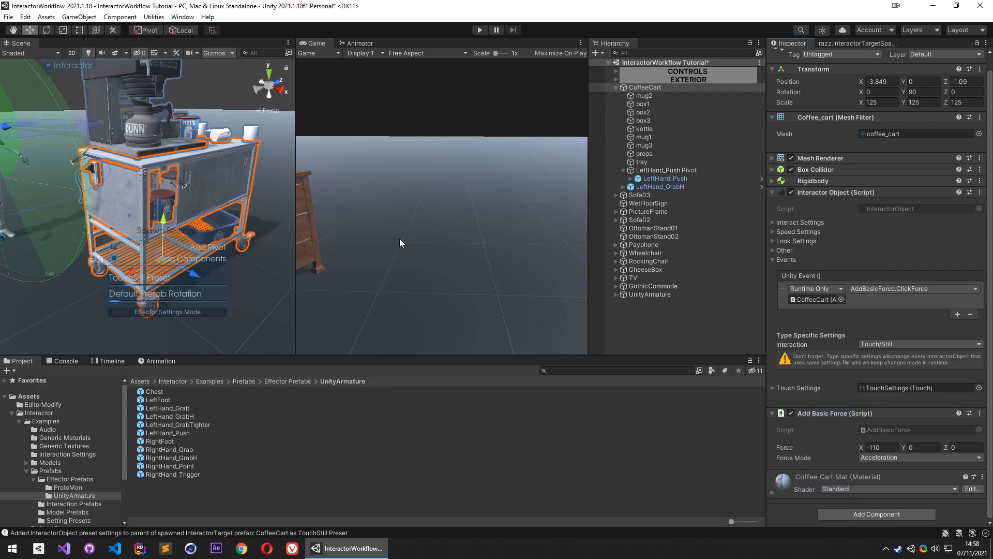
Enter play mode and walk the character to the CoffeeCart to test the push force
left_click(478, 30)
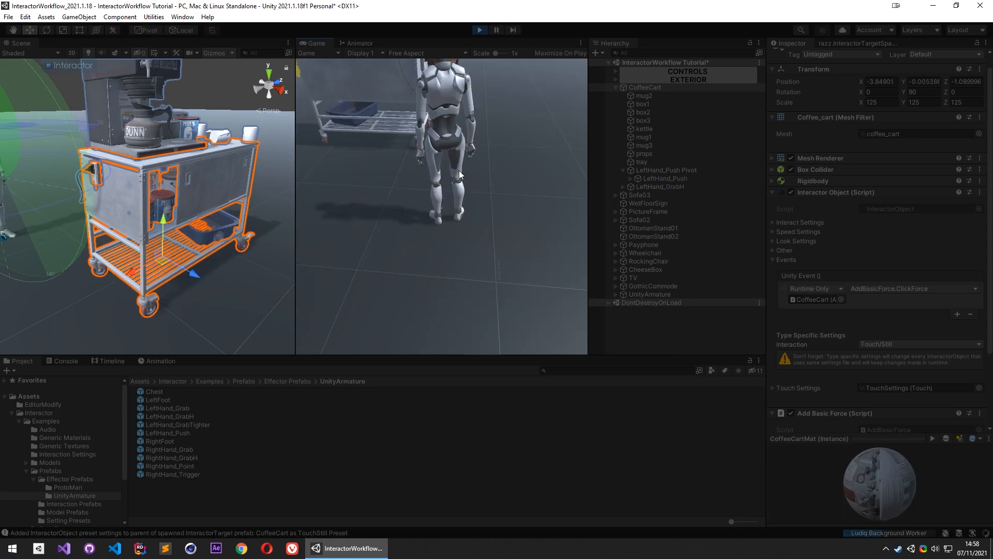
key("w")
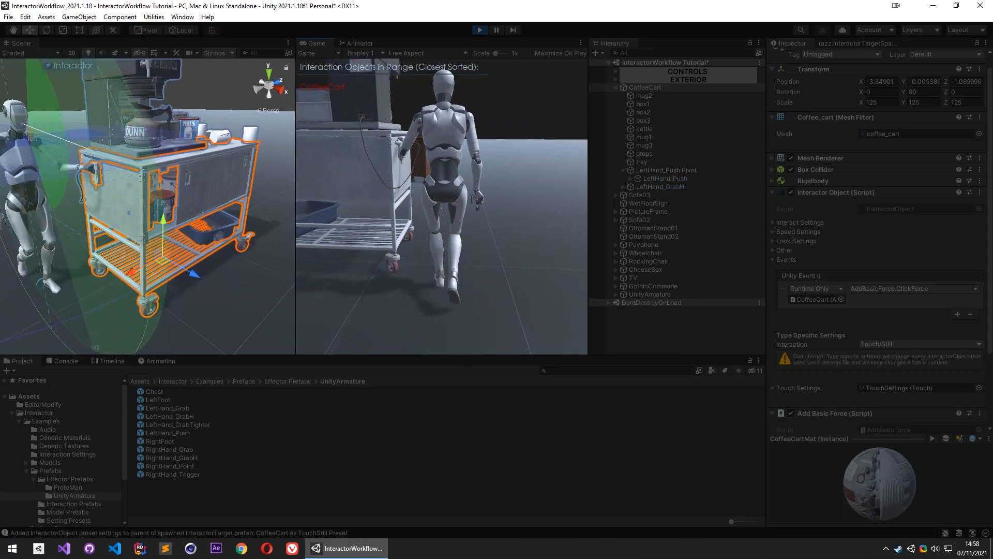
key("w")
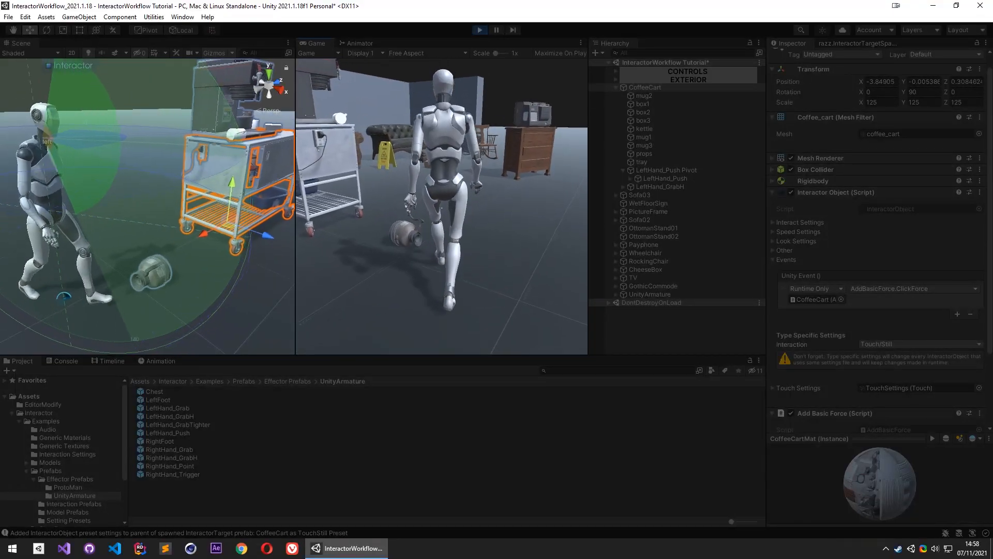
Walk the character alongside the CoffeeCart, trigger the left-hand push twice, and exit play mode
key("w")
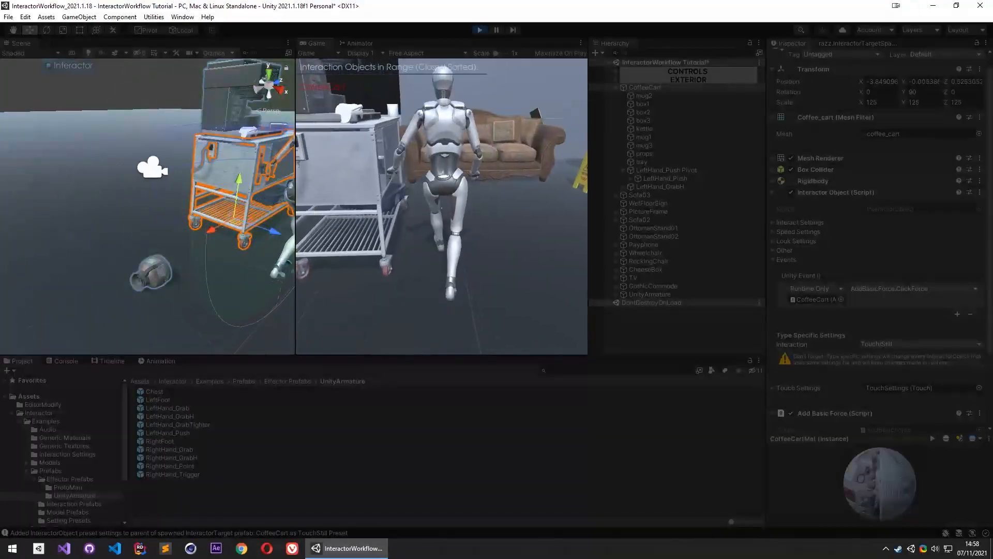
key("f")
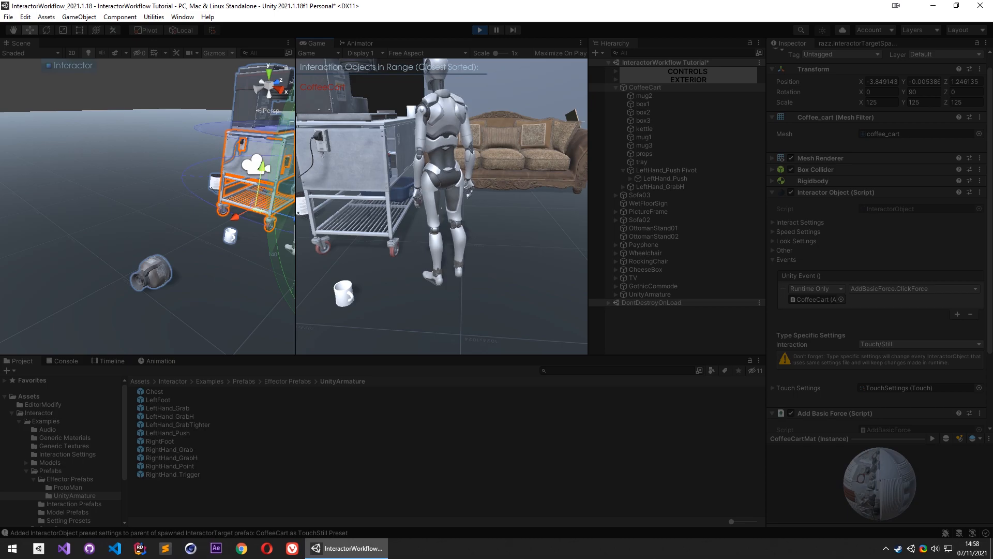
key("w")
key("f")
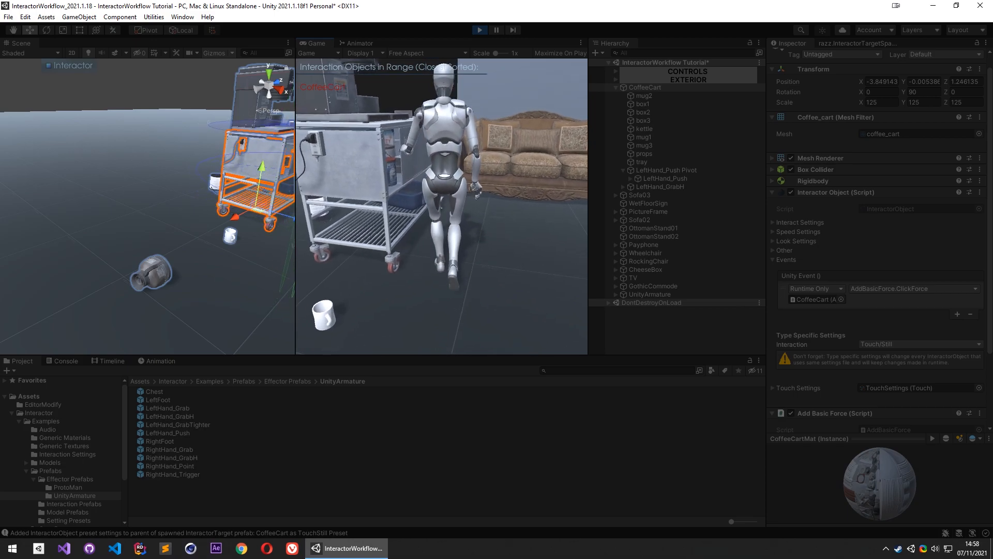
key("w")
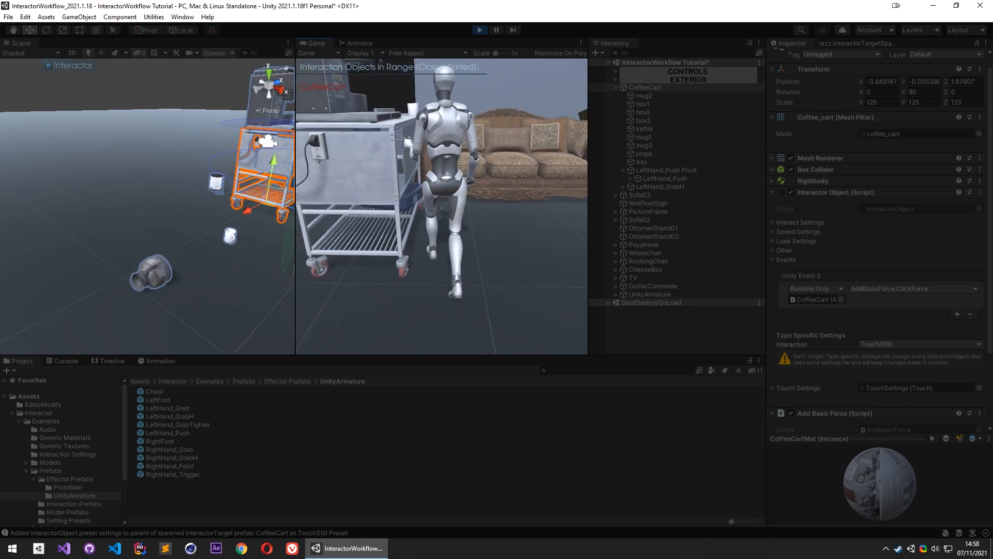
key("d")
key("w")
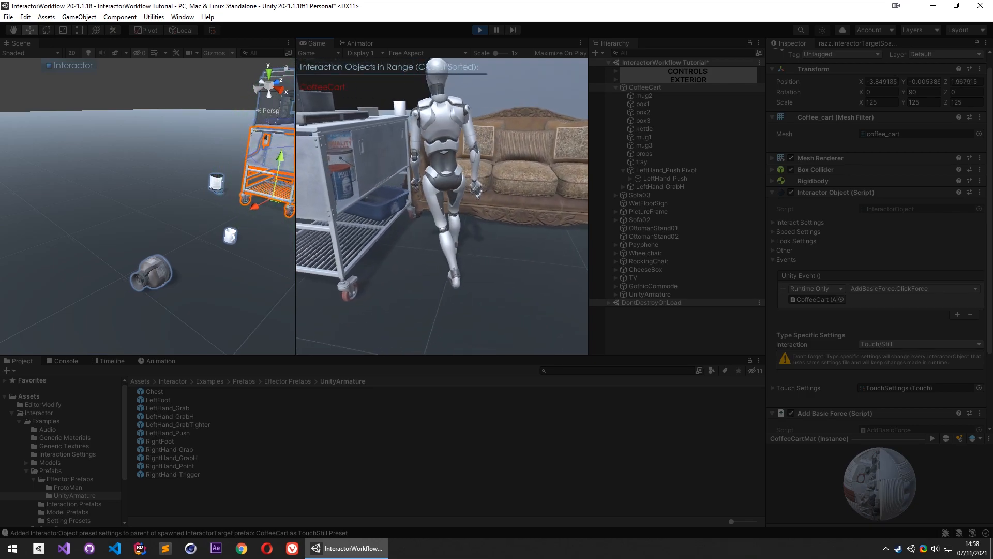
key("s")
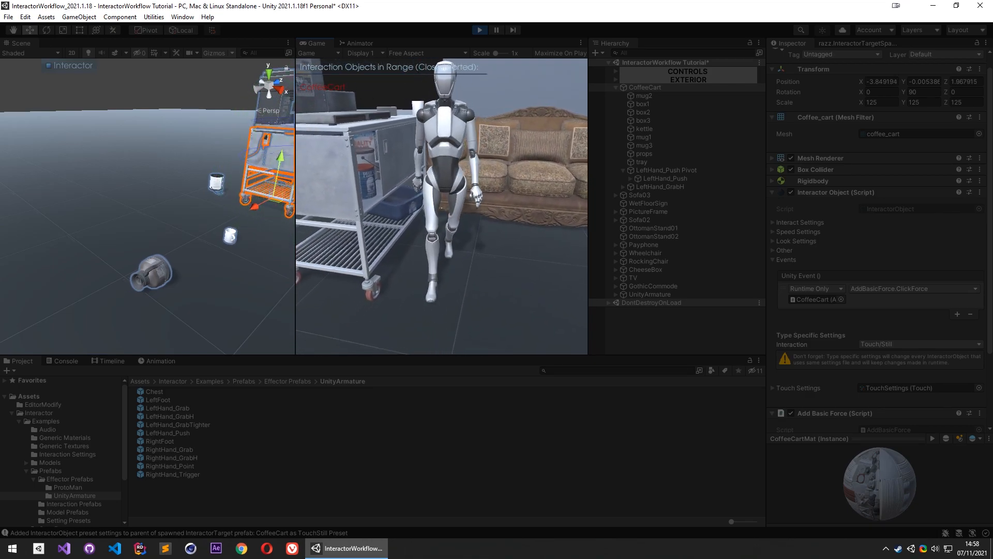
key("w")
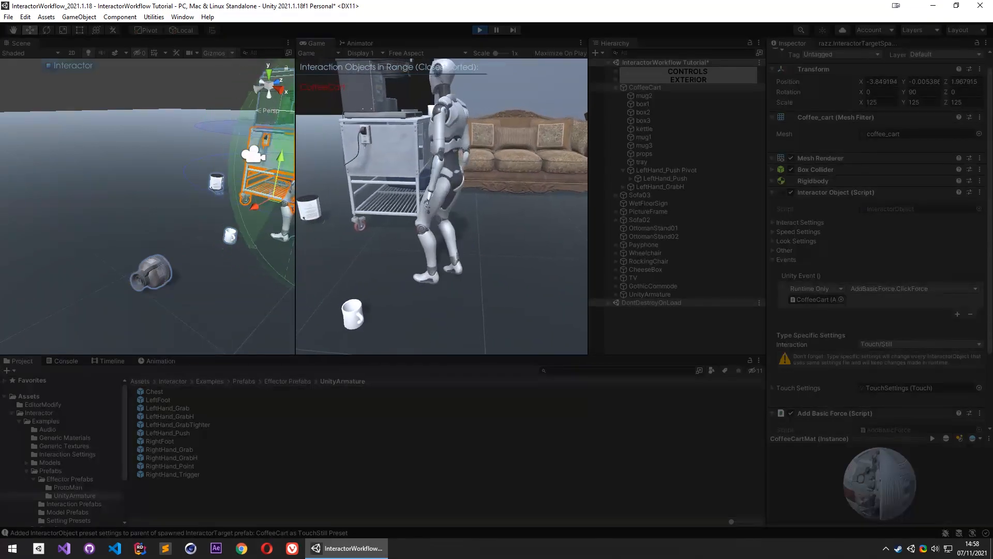
left_click(479, 30)
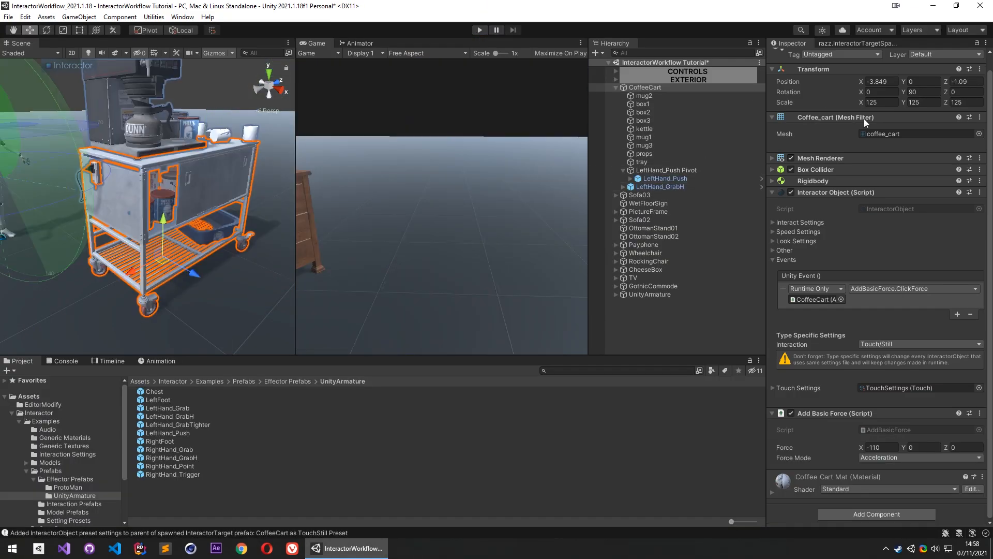
Maximize the Scene view on the cart's mugs and set the spawner to PickUpOneHand Preset with Camera to Object (Y only) rotation
left_click_drag(204, 174, 203, 223, "alt")
left_click(658, 103)
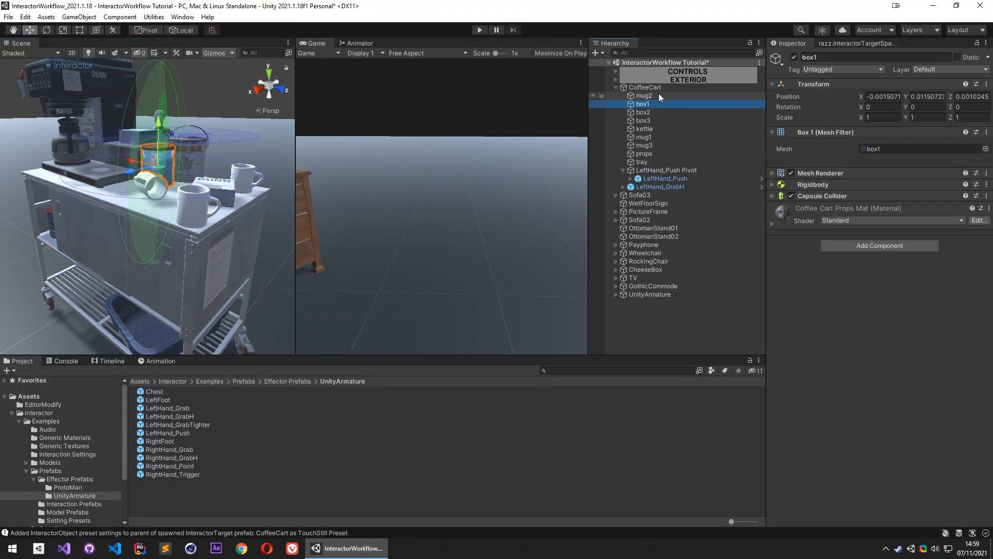
left_click(660, 88)
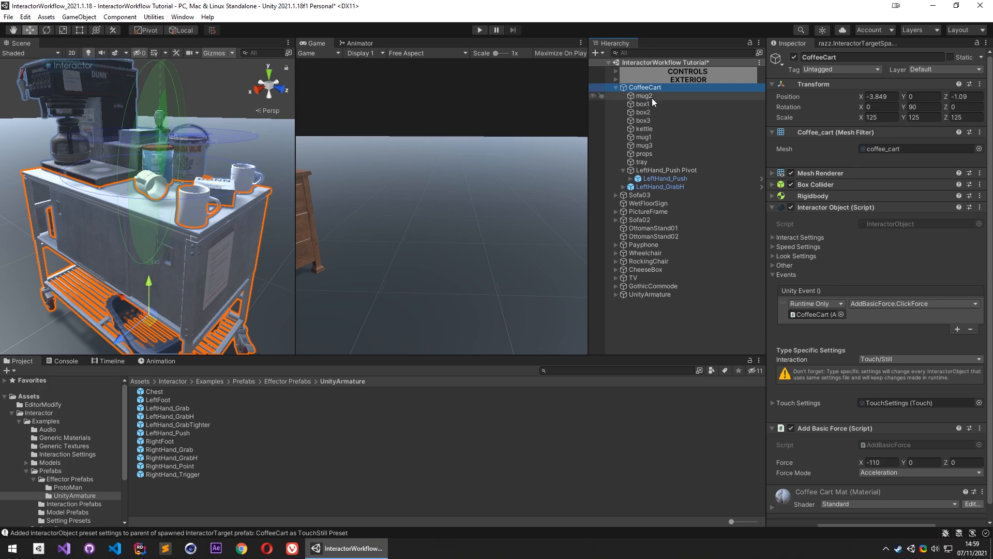
key("w")
right_click_drag(227, 245, 206, 217)
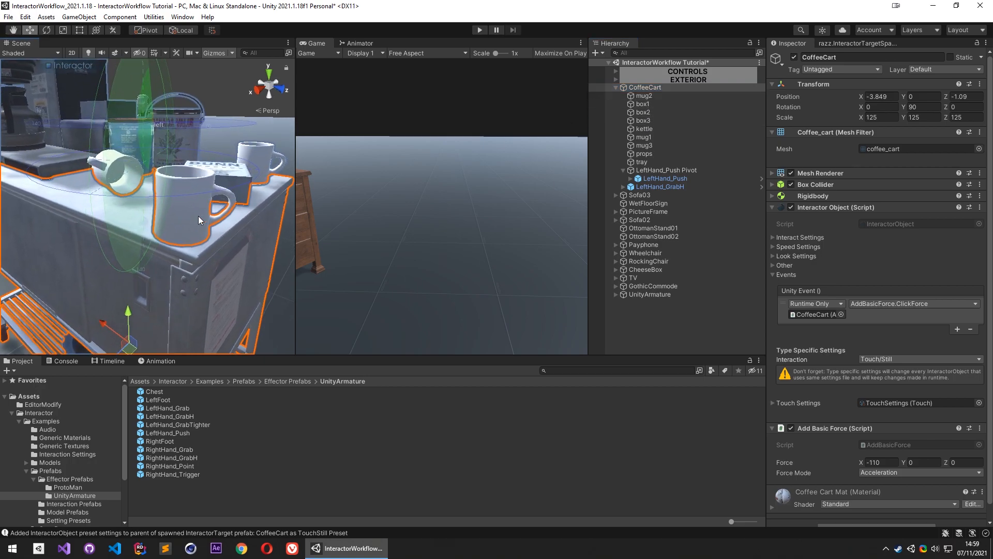
key("shift+space")
key("d")
right_click_drag(573, 291, 520, 281)
left_click(48, 65)
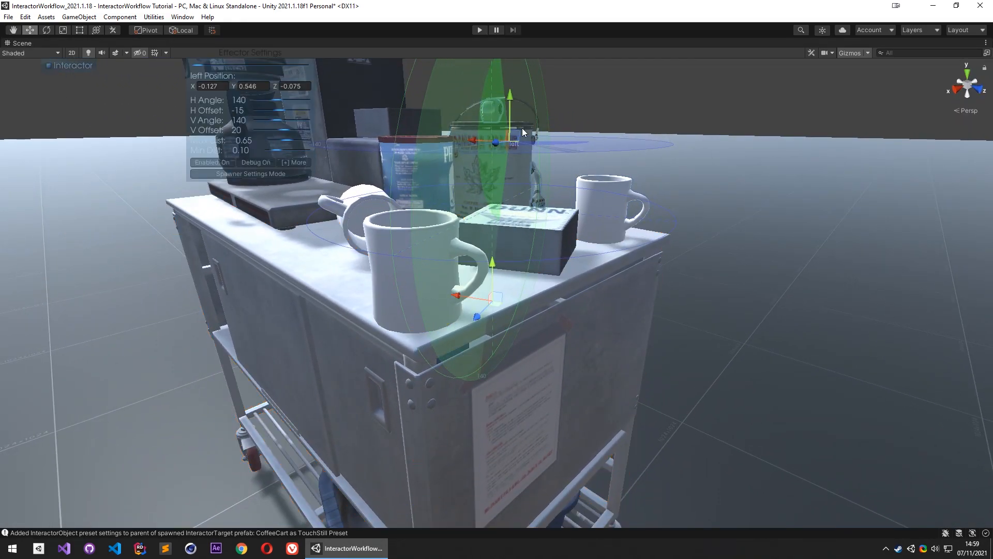
left_click(256, 174)
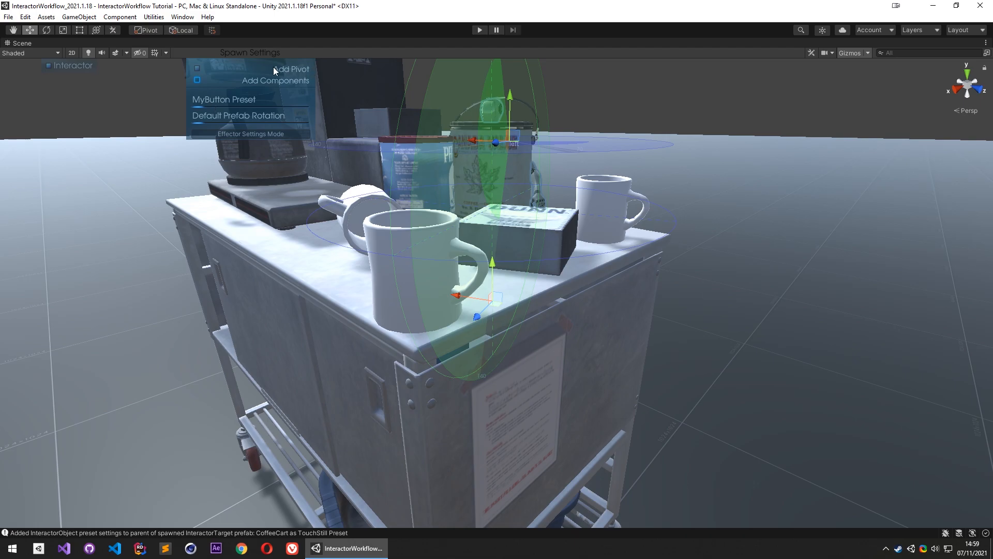
left_click_drag(278, 66, 265, 233)
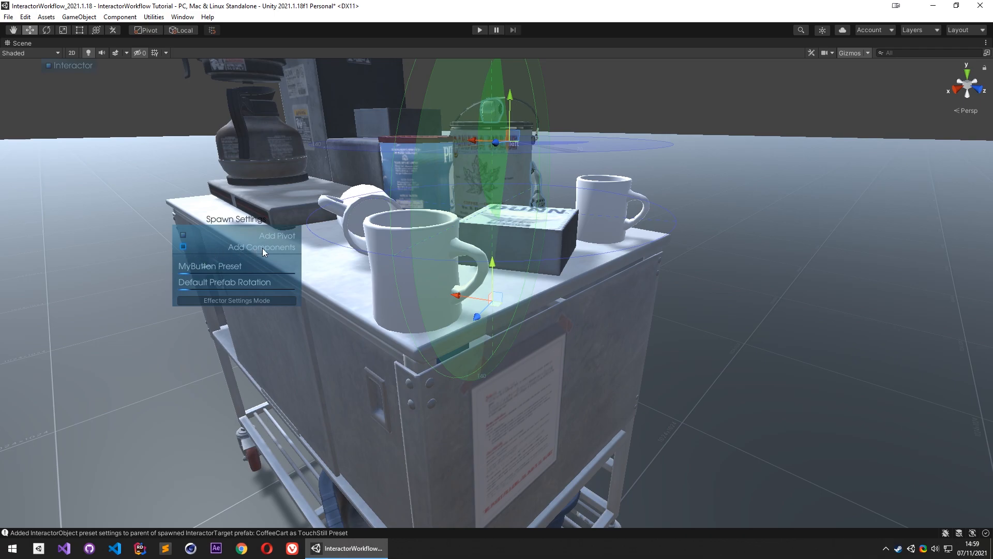
left_click_drag(184, 275, 253, 288)
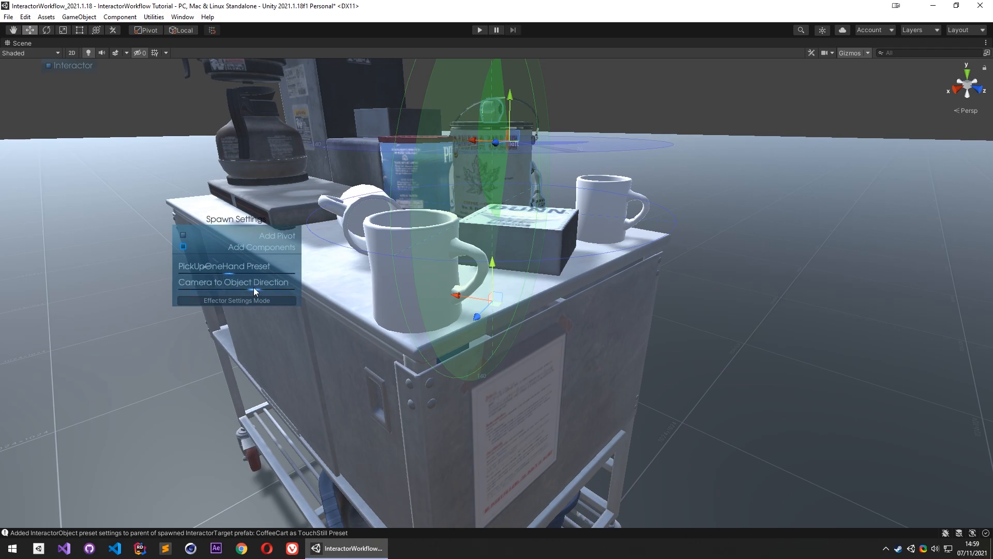
Spawn a RightHand_Grab target on mug2, the mug at the near corner of the cart
right_click_drag(538, 248, 505, 257)
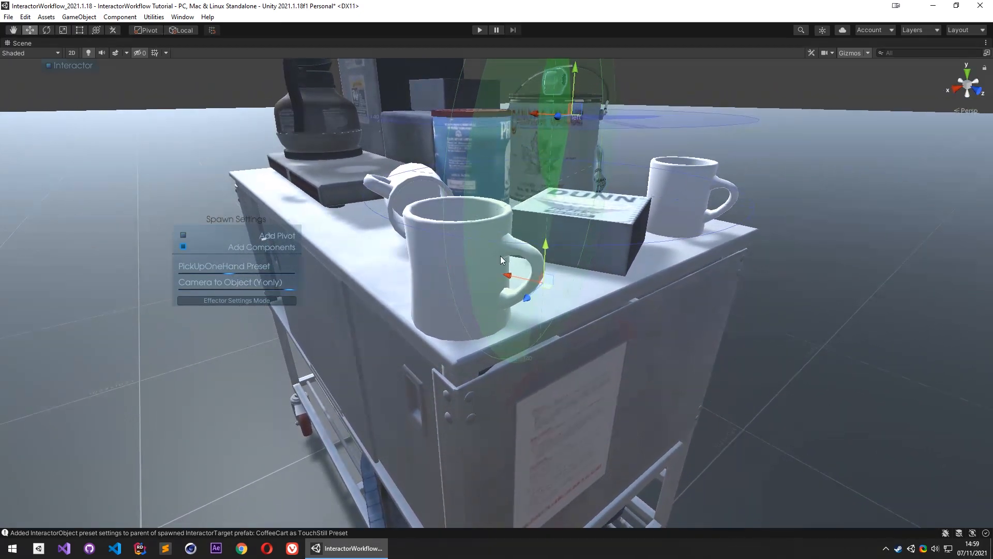
right_click(479, 254)
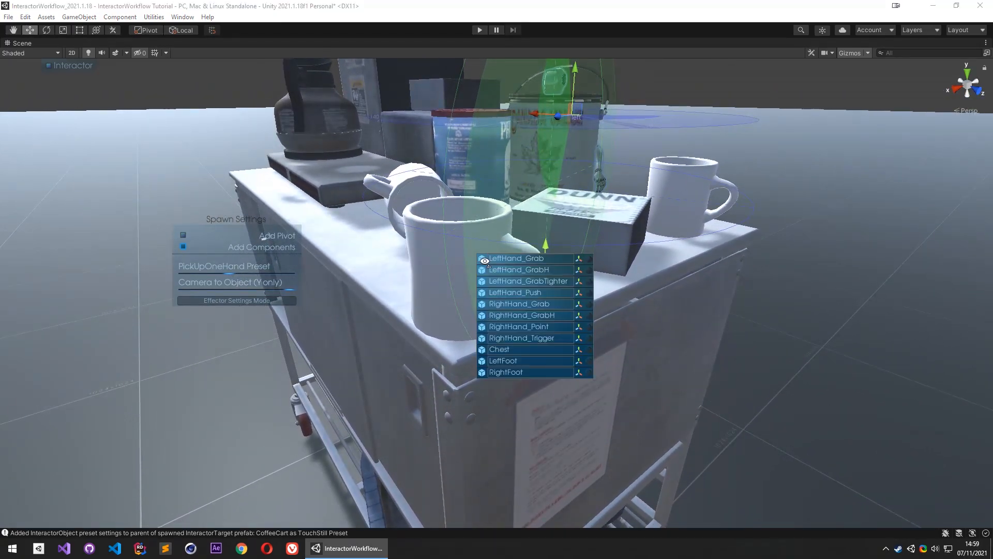
left_click(536, 315)
right_click(474, 265)
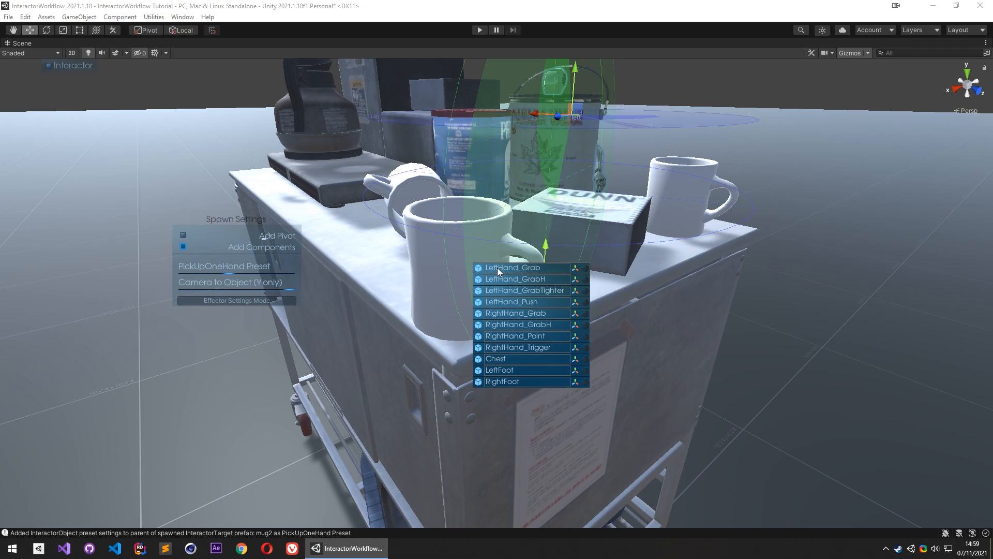
left_click(532, 313)
Rotate and adjust the RightHand_Grab target so the hand grips mug2 at its handle, and restore the full editor layout
right_click_drag(516, 286, 405, 300)
key("e")
left_click_drag(422, 337, 489, 325)
left_click_drag(445, 288, 578, 356)
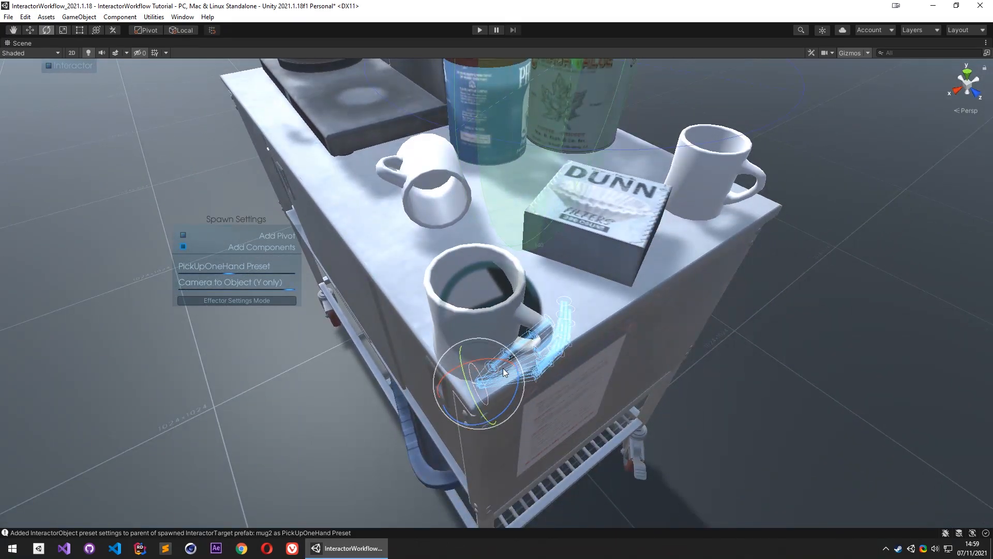
left_click_drag(480, 360, 489, 359)
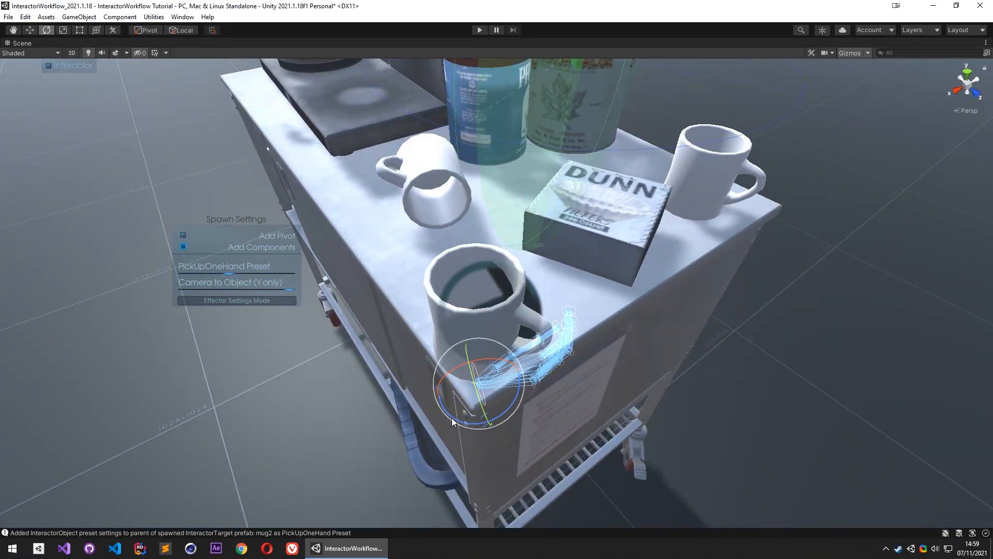
left_click_drag(501, 411, 519, 125)
left_click_drag(518, 126, 435, 368, "alt")
key("e")
left_click_drag(486, 307, 515, 296, "alt")
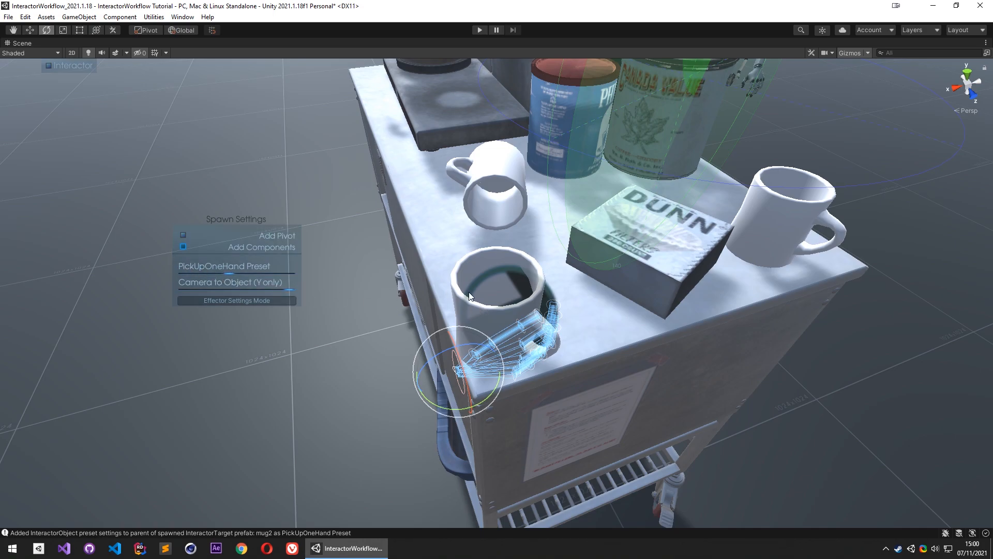
key("shift+space")
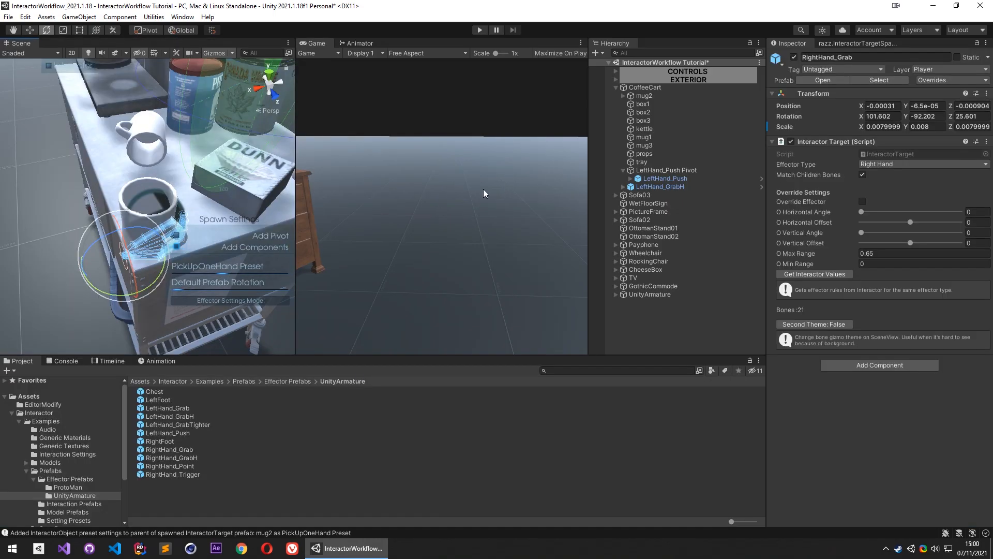
Enter play mode, walk the character to the far side of the CoffeeCart, and test picking up mug2
left_click(481, 30)
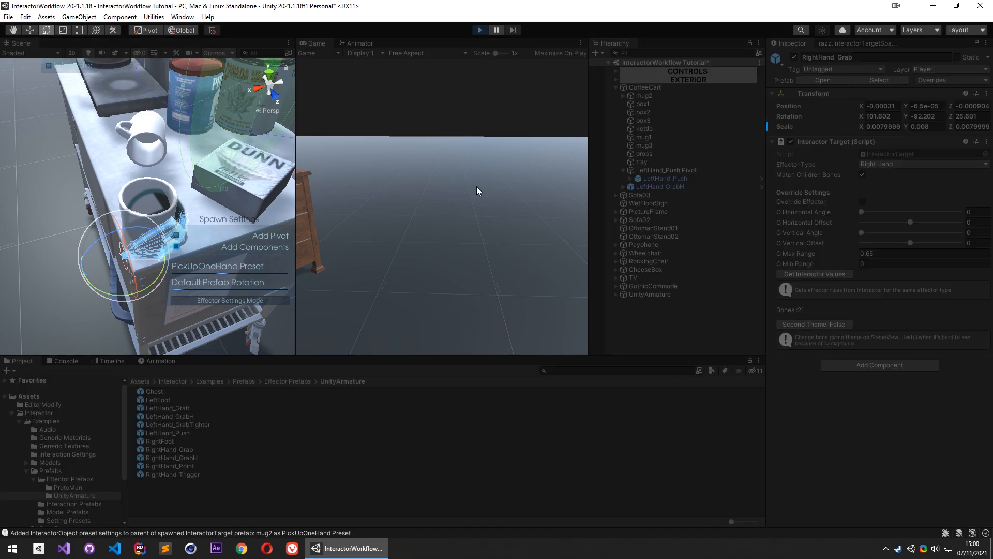
key("w")
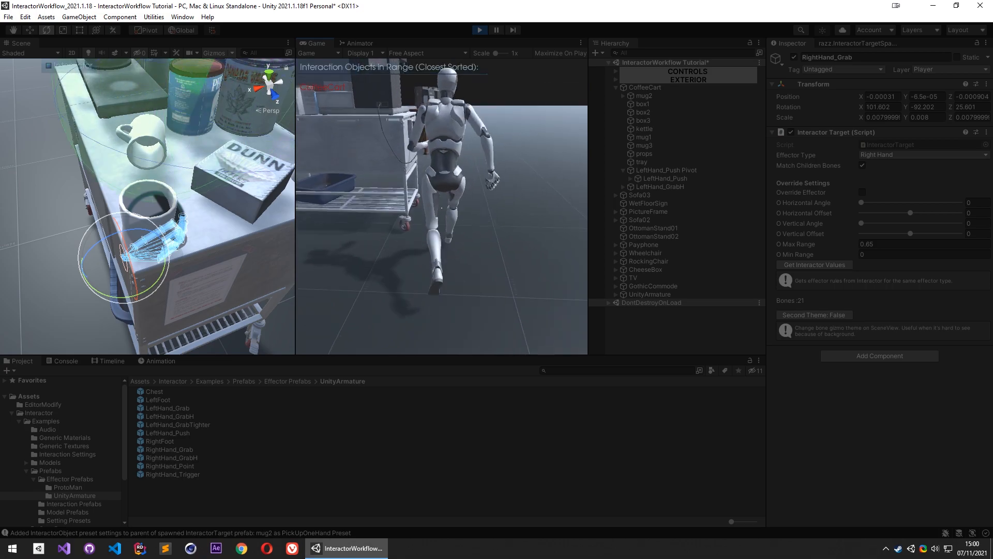
key("w")
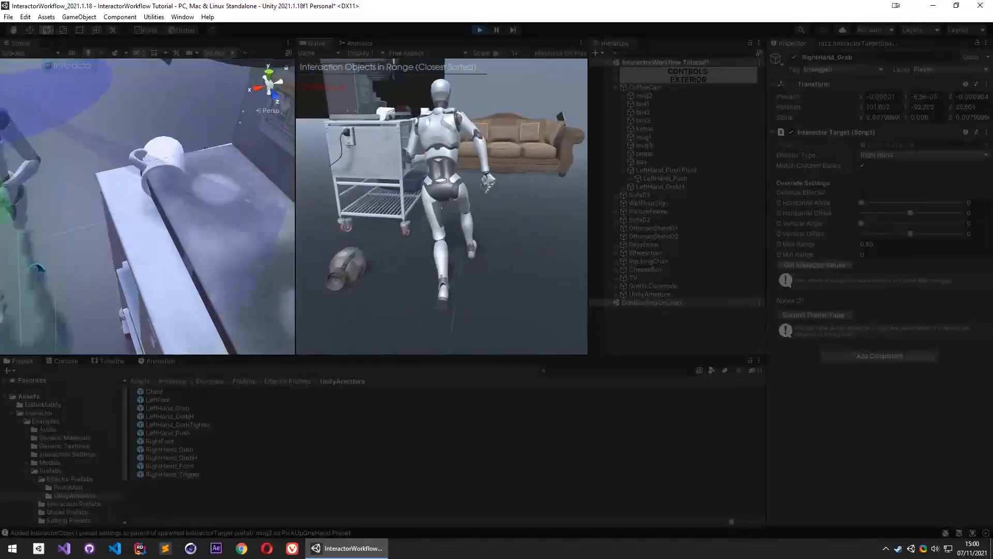
key("w")
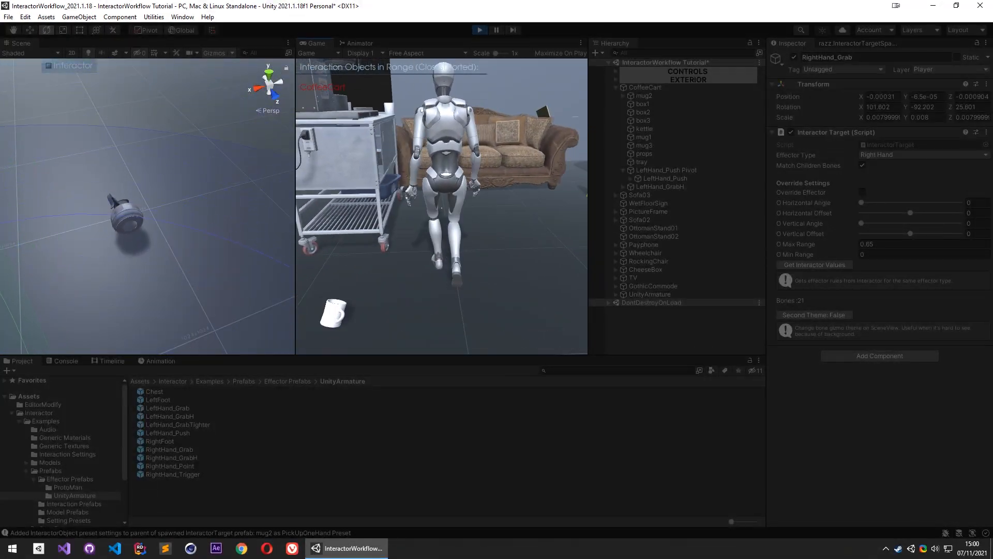
key("w")
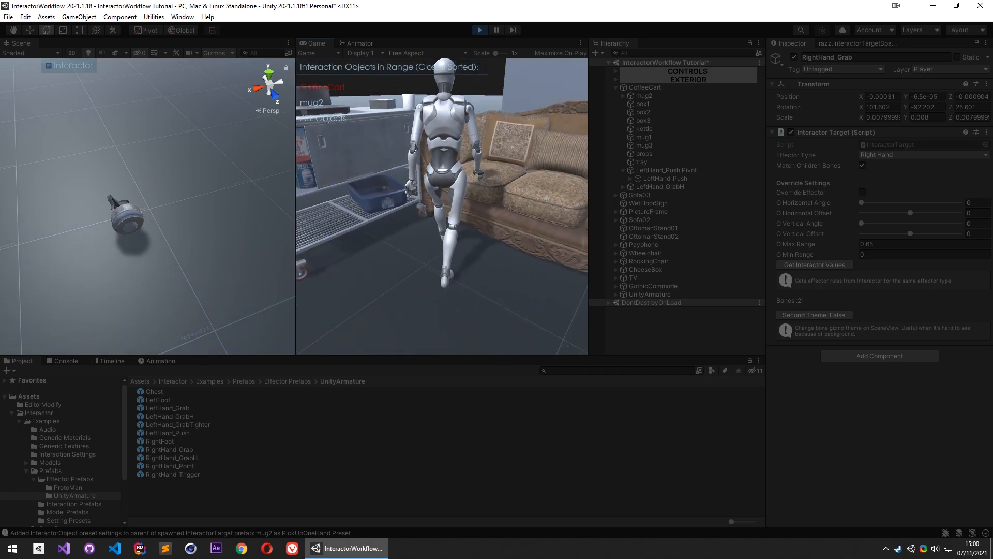
key("f")
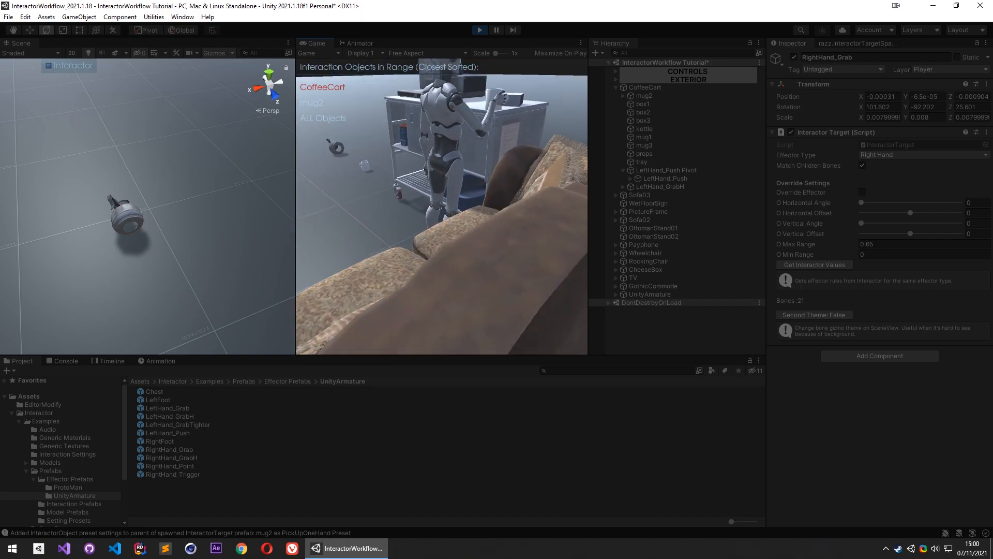
Examine the components of mug2 and its parent CoffeeCart while the mug is held, and exit play mode
left_click(628, 97)
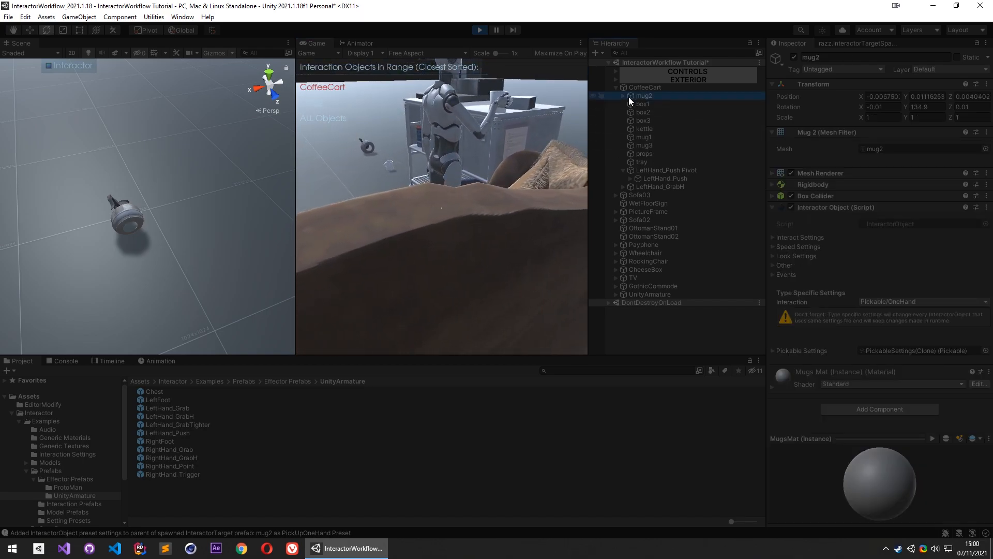
left_click(653, 88)
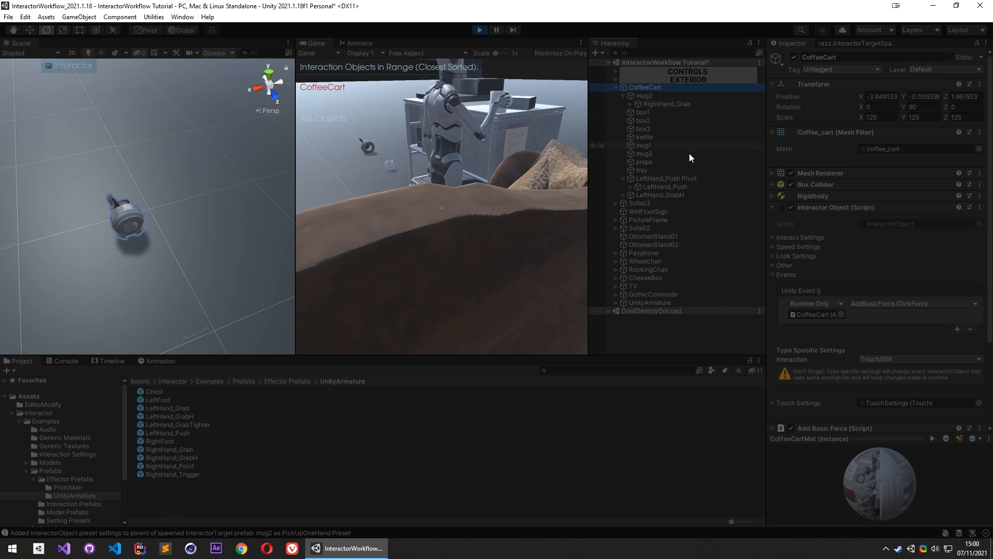
left_click(443, 153)
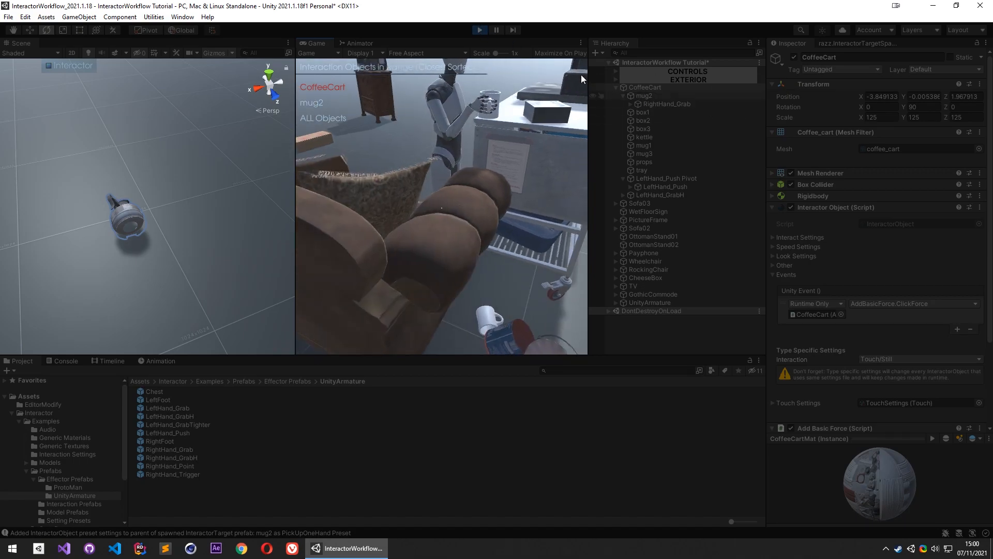
left_click(479, 29)
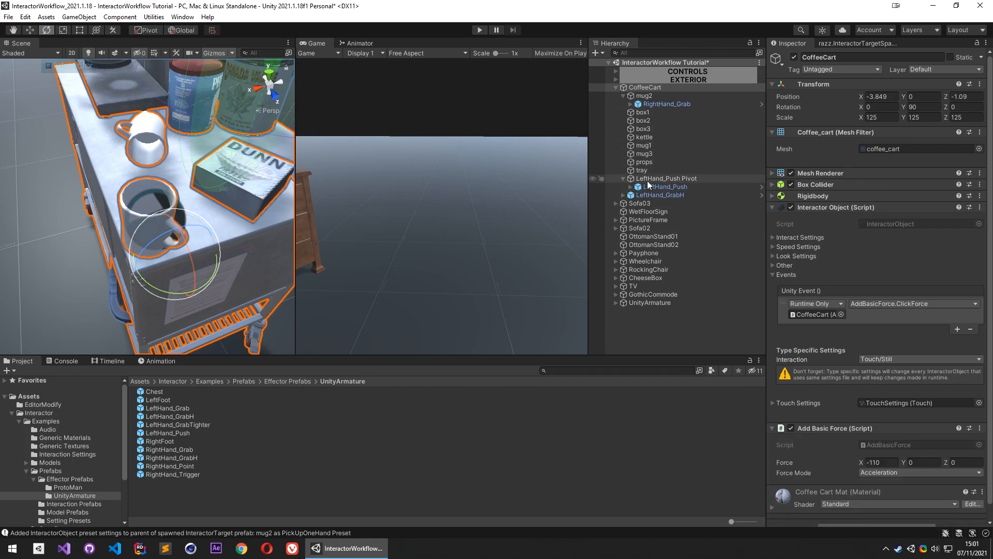
Create an empty child object under CoffeeCart and nest LeftHand_Push Pivot and LeftHand_GrabH inside it
right_click(656, 87)
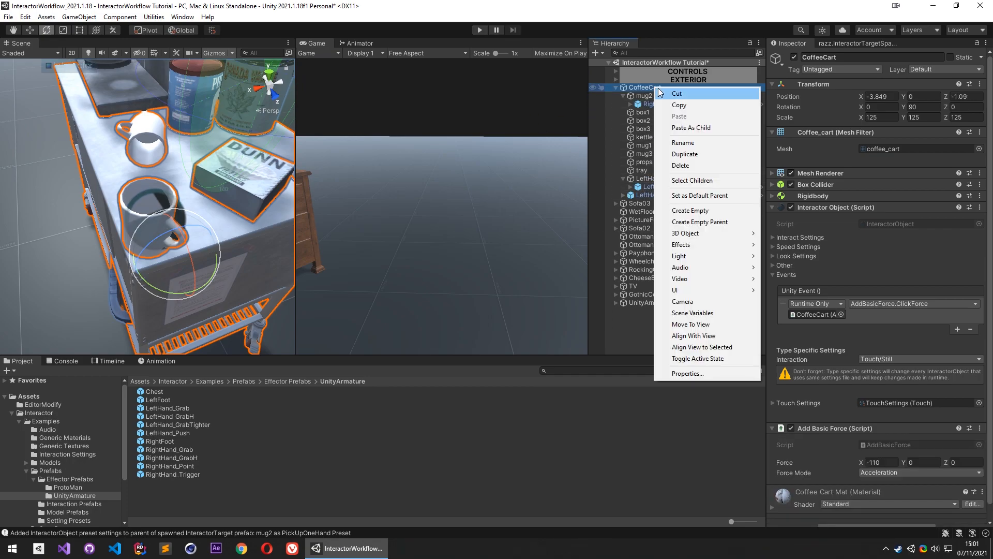
left_click(693, 210)
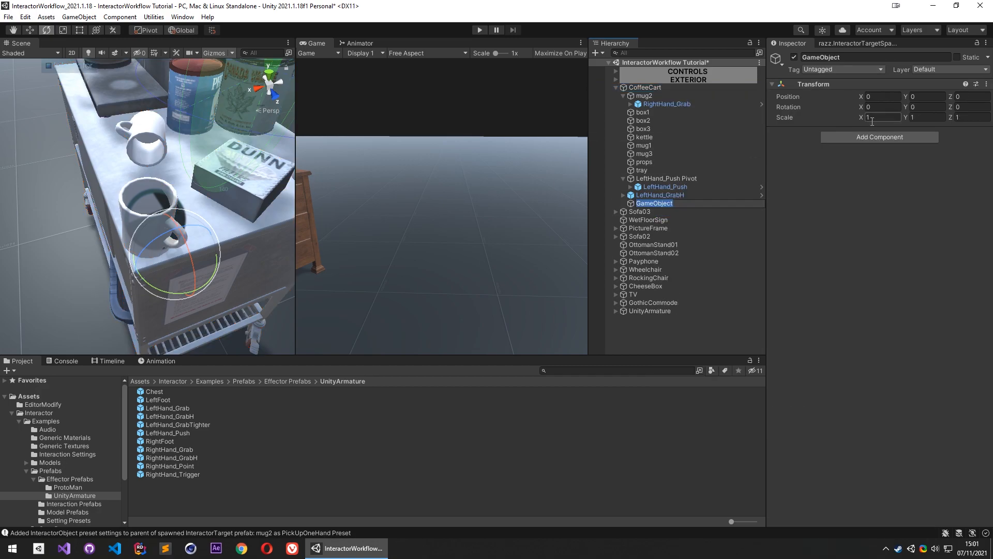
left_click(683, 195)
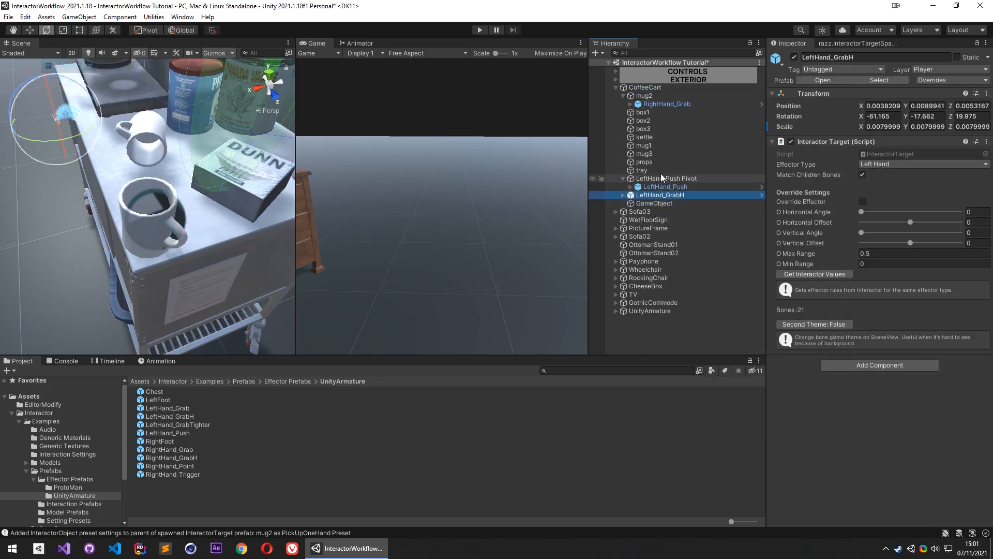
left_click(641, 204)
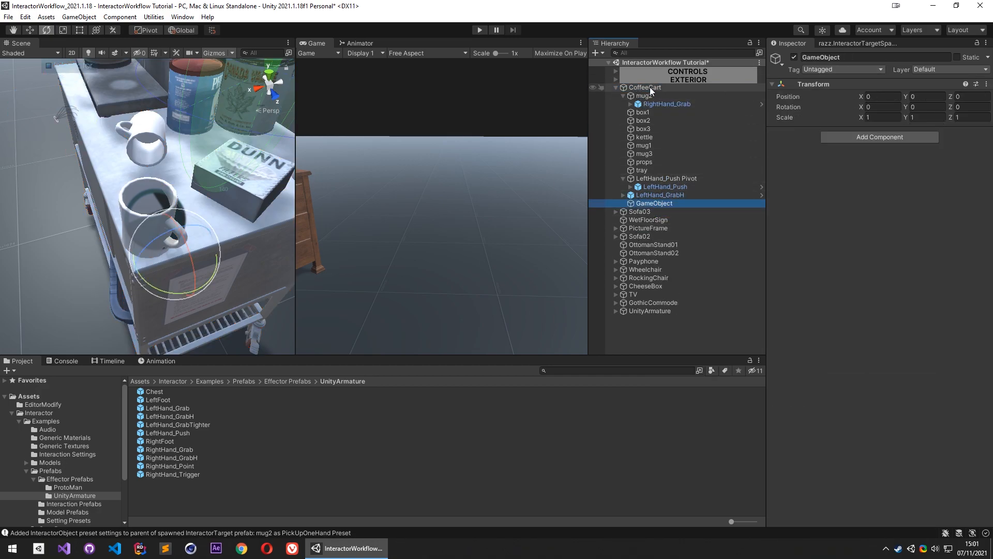
left_click(649, 179)
left_click(624, 179)
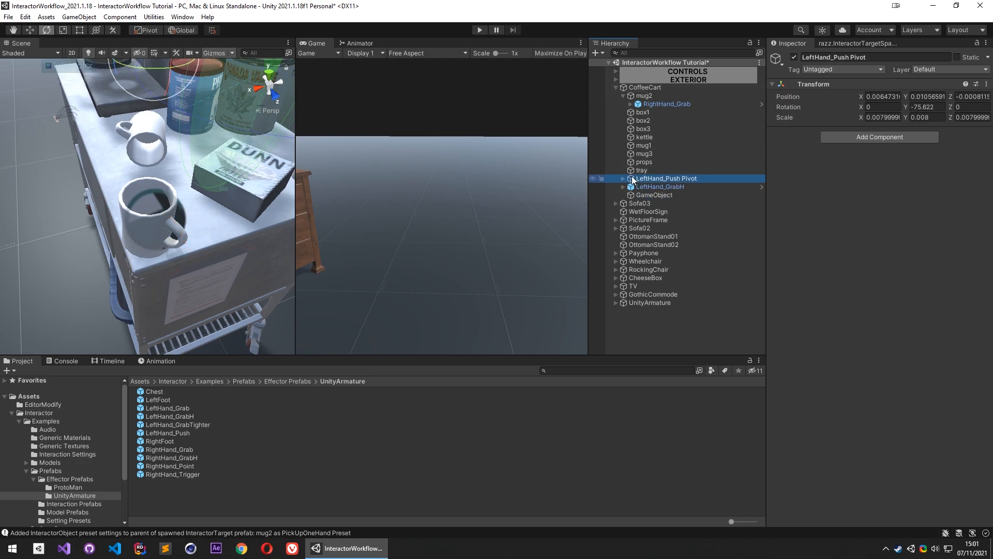
mouse_move(649, 189)
left_mouse_down()
mouse_move(655, 197)
mouse_move(655, 188)
left_mouse_up()
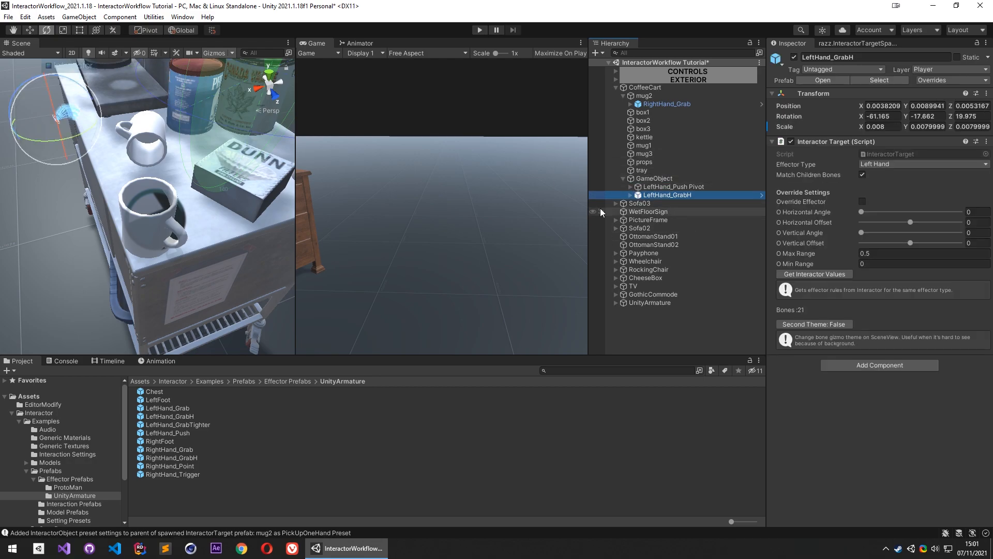
left_click_drag(248, 207, 235, 215, "alt")
right_click_drag(235, 214, 336, 179)
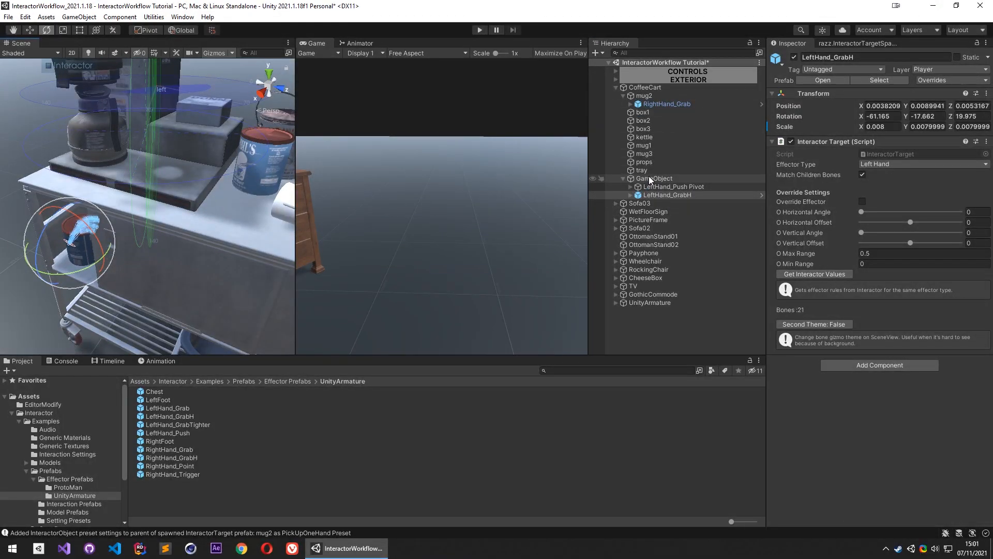
Assign the new GameObject as the Other Targets Root in CoffeeCart's Interactor Object interact settings
left_click(646, 88)
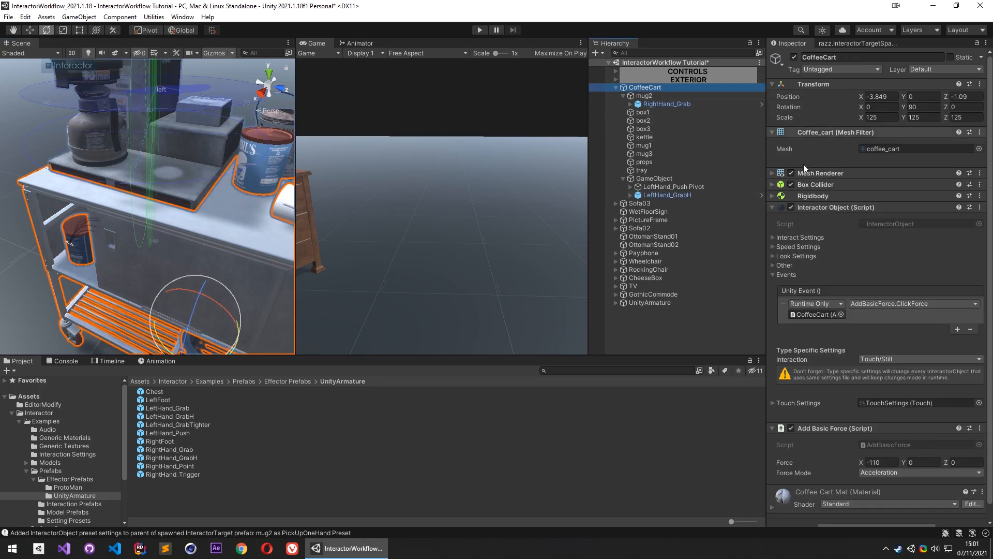
left_click(789, 237)
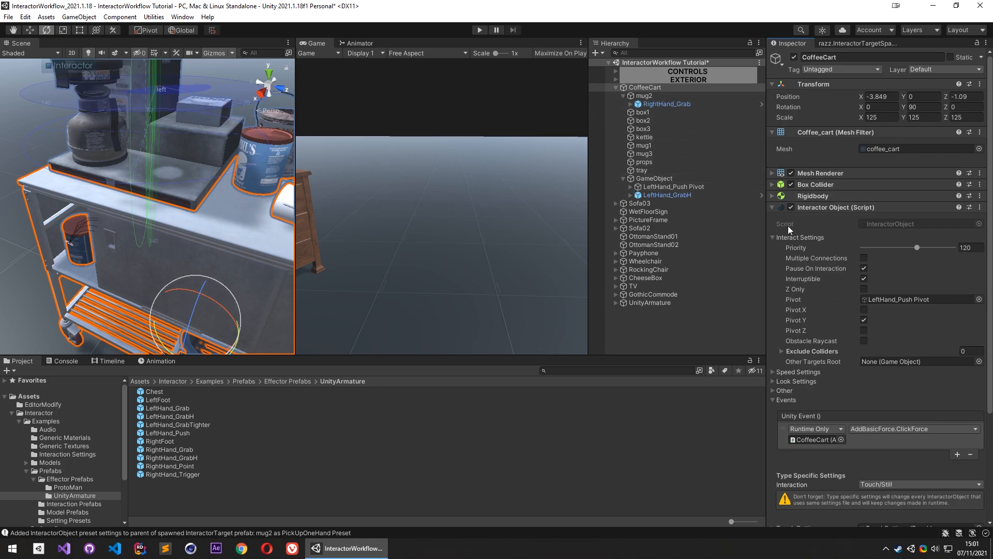
left_click_drag(669, 179, 910, 362)
Enter play mode, test pushing the CoffeeCart with the left hand, and walk the character around to mug2
left_click(482, 29)
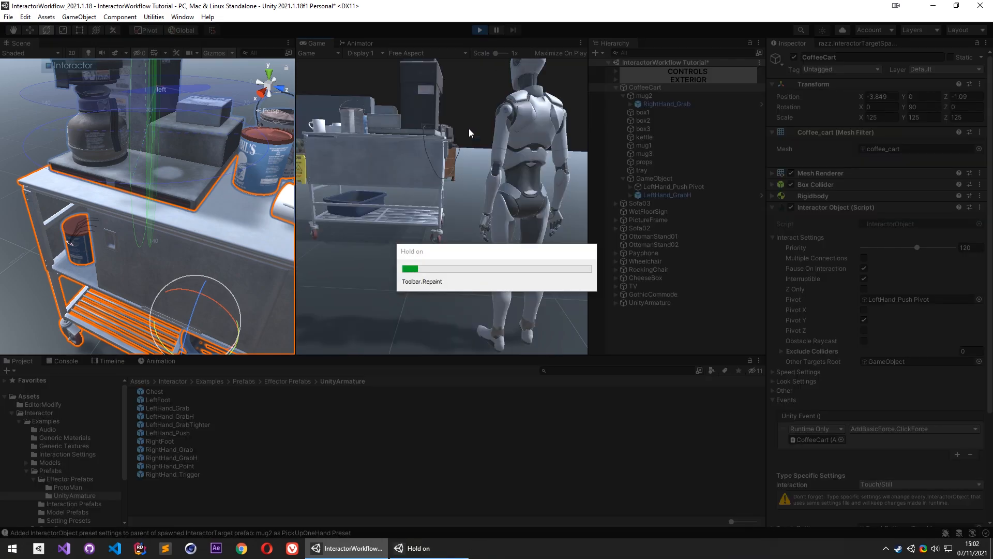
key("w")
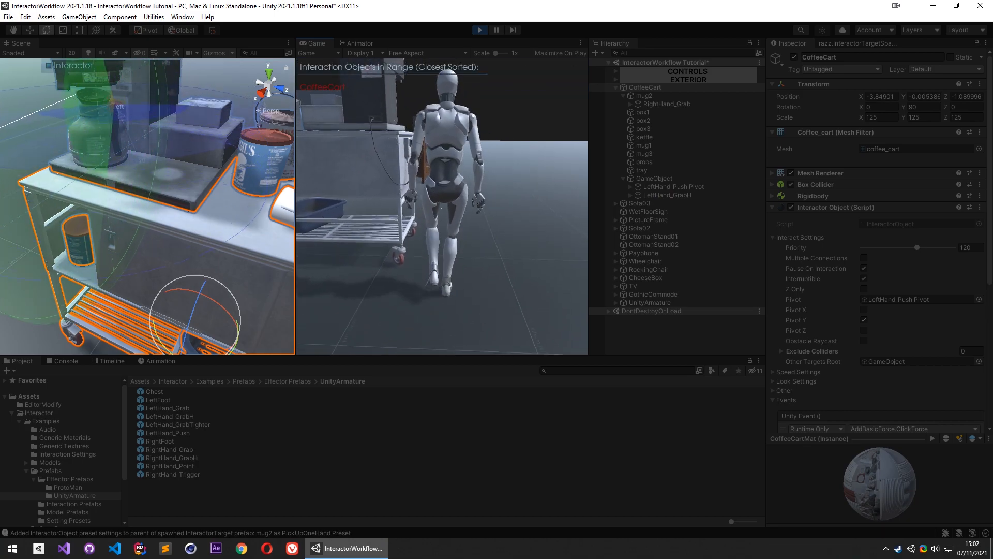
key("f")
key("w")
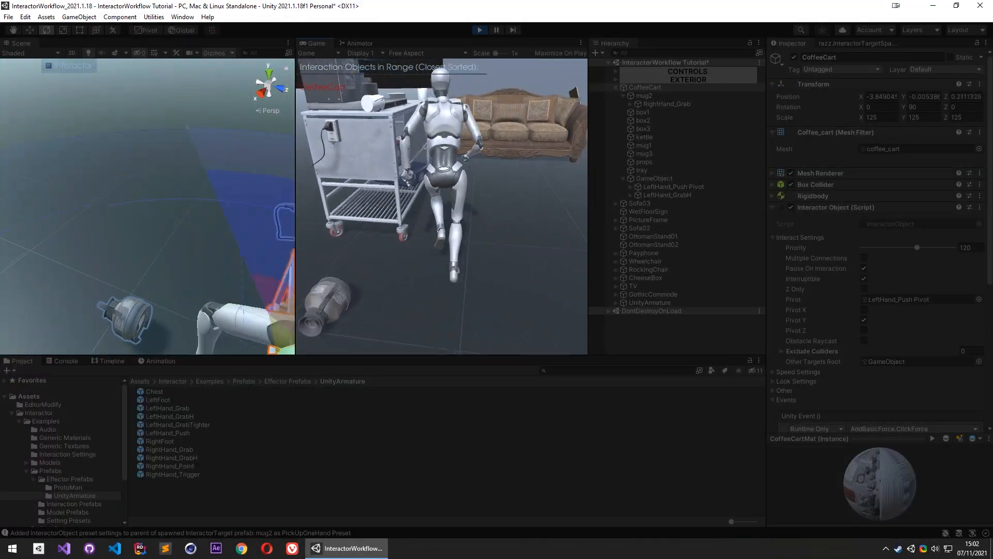
key("w")
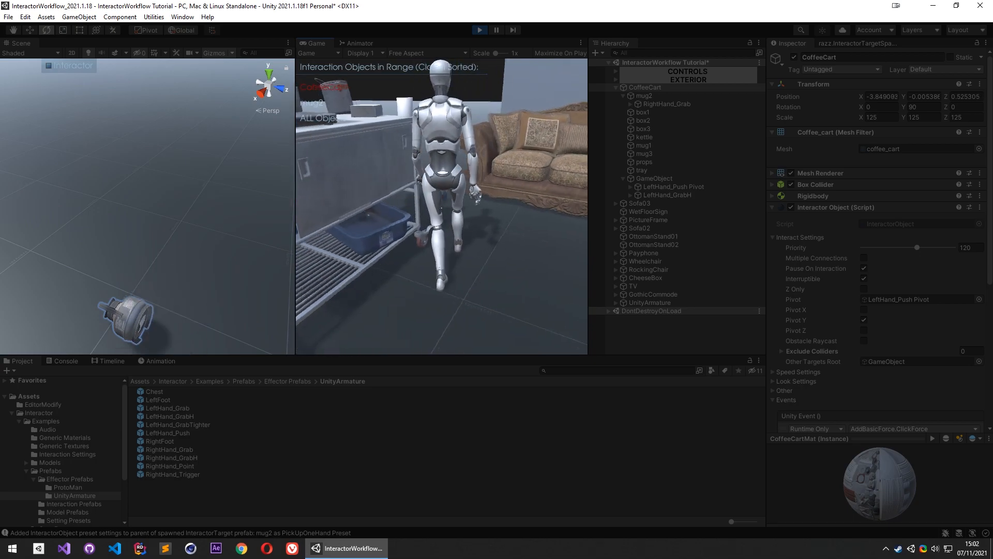
key("w")
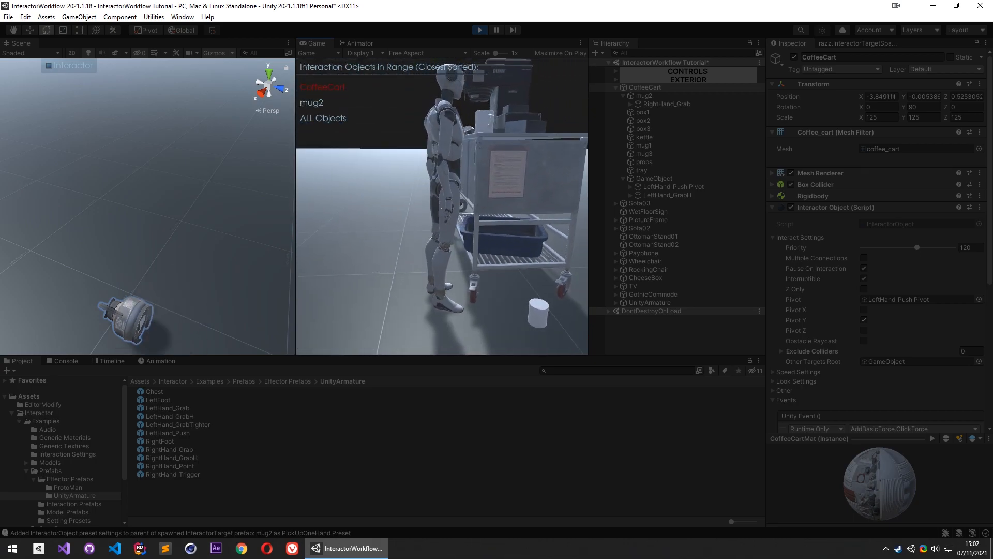
Choose mug2 among the objects in range, test picking it up and walking with it, and exit play mode
scroll(442, 206, "down", 1)
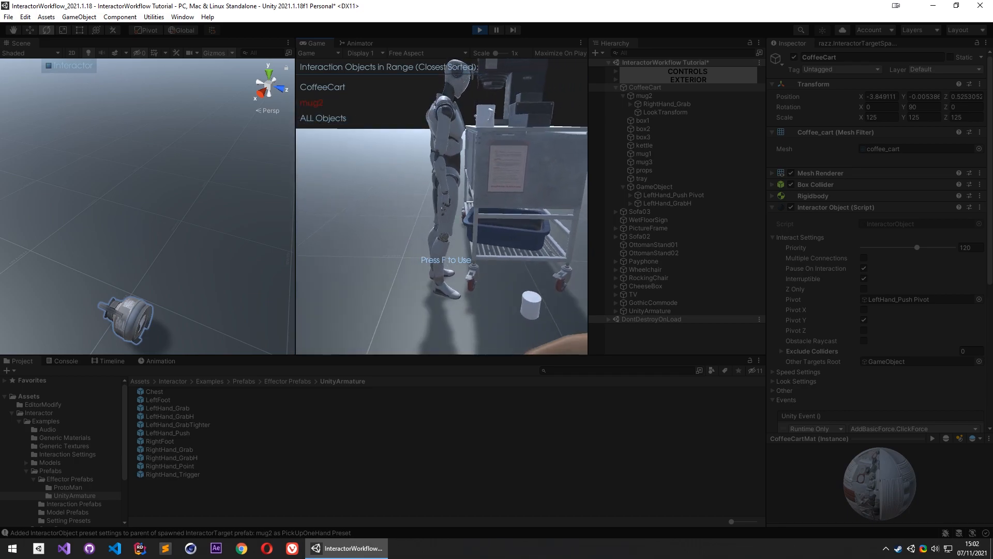
key("f")
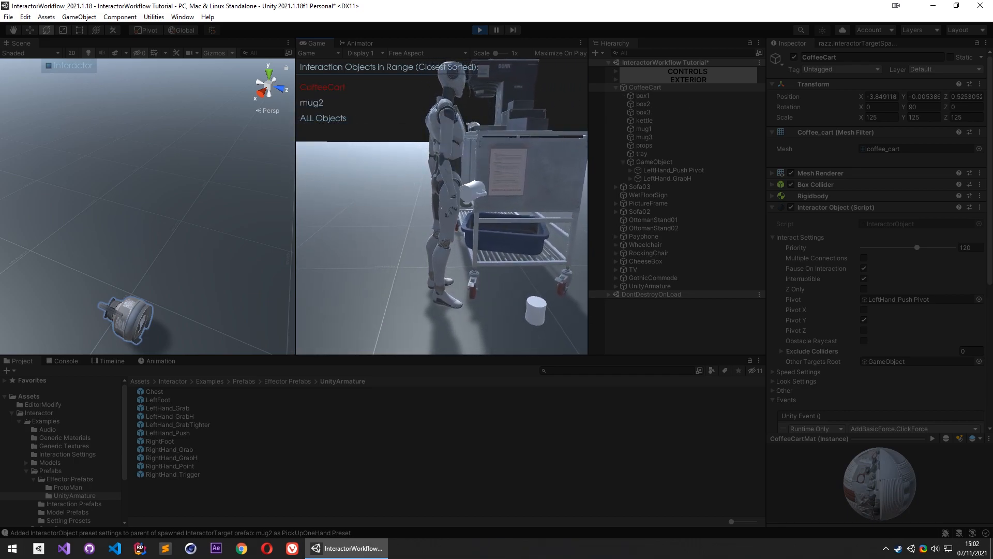
key("s")
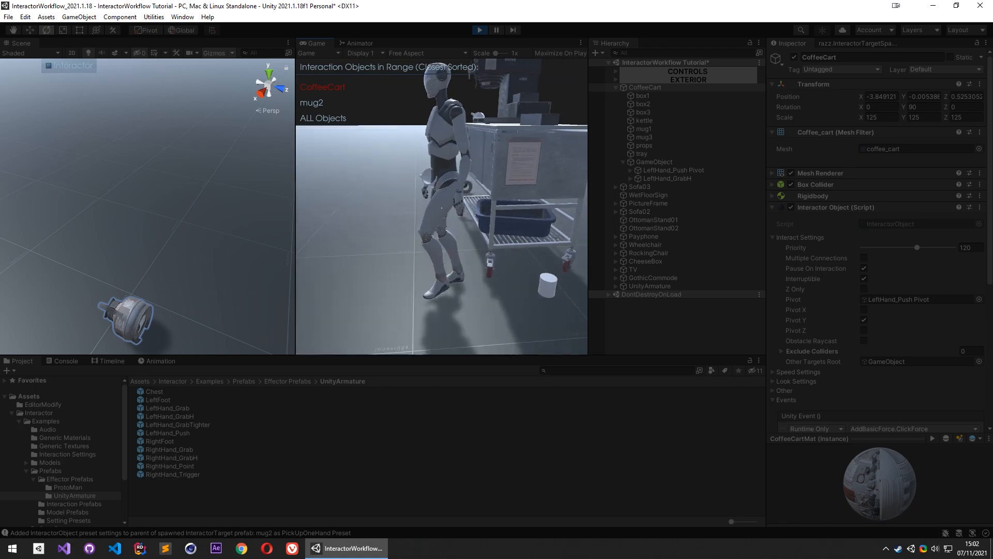
key("w")
key("s")
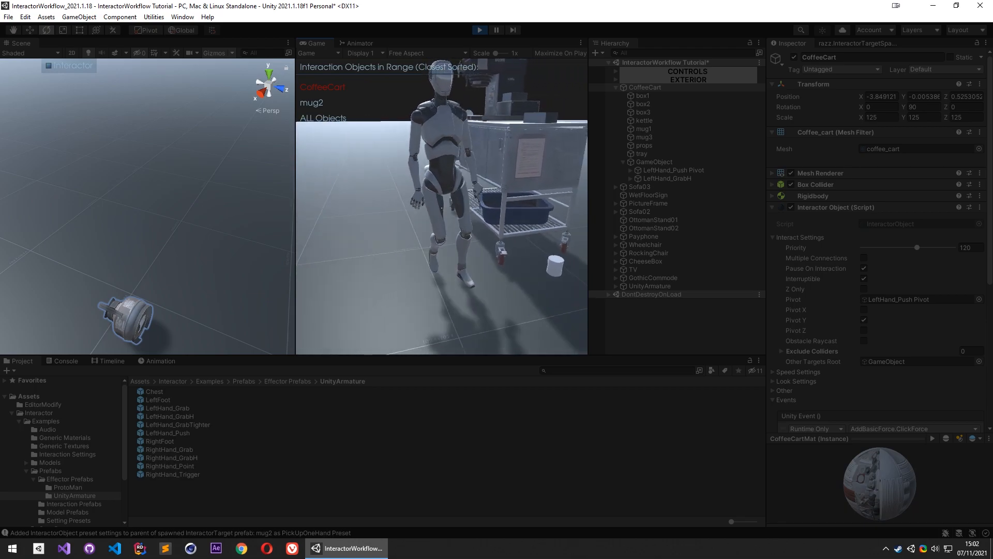
key("d")
key("f")
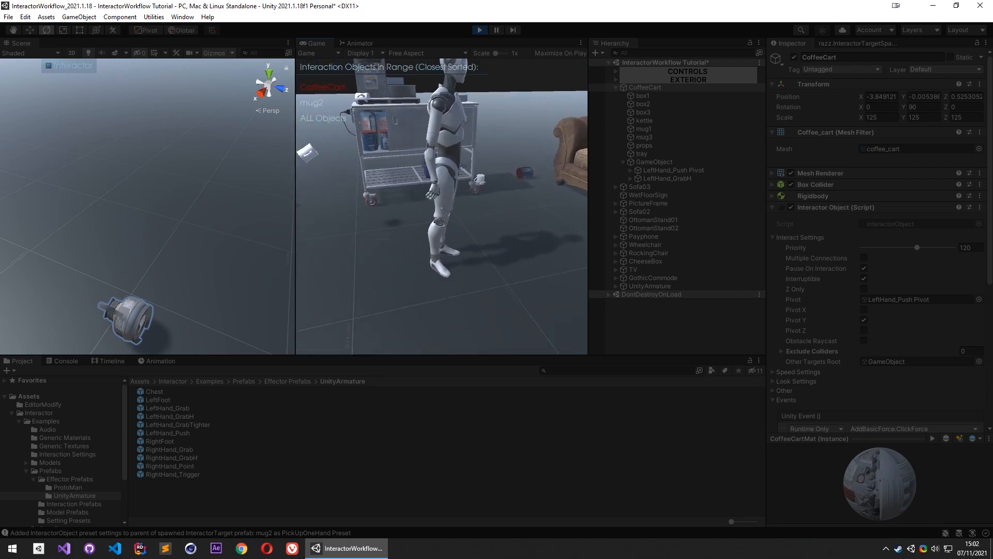
key("Escape")
left_click(480, 30)
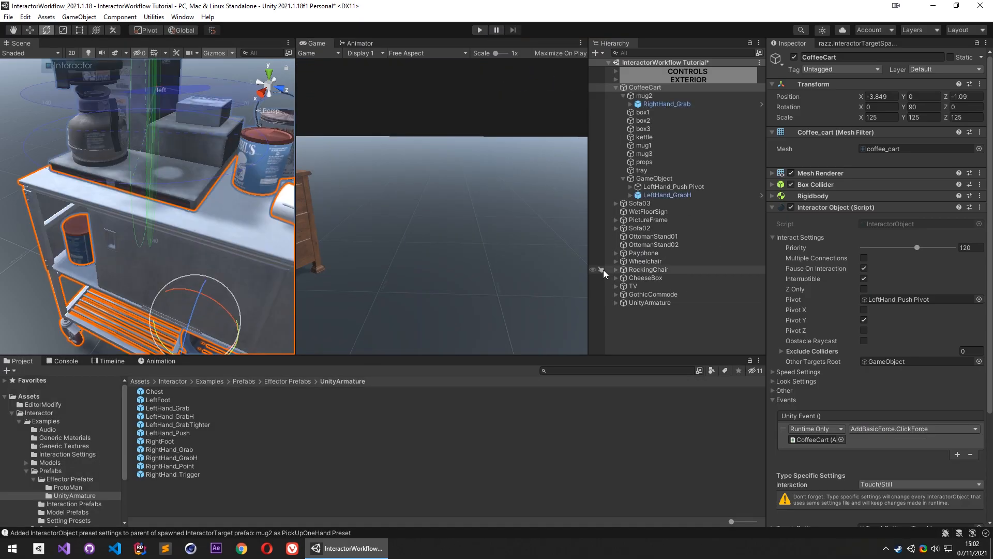
Enable Hold In Position in mug2's Pickable Settings and widen the Scene view
left_click(654, 94)
right_click_drag(126, 201, 93, 217)
key("d")
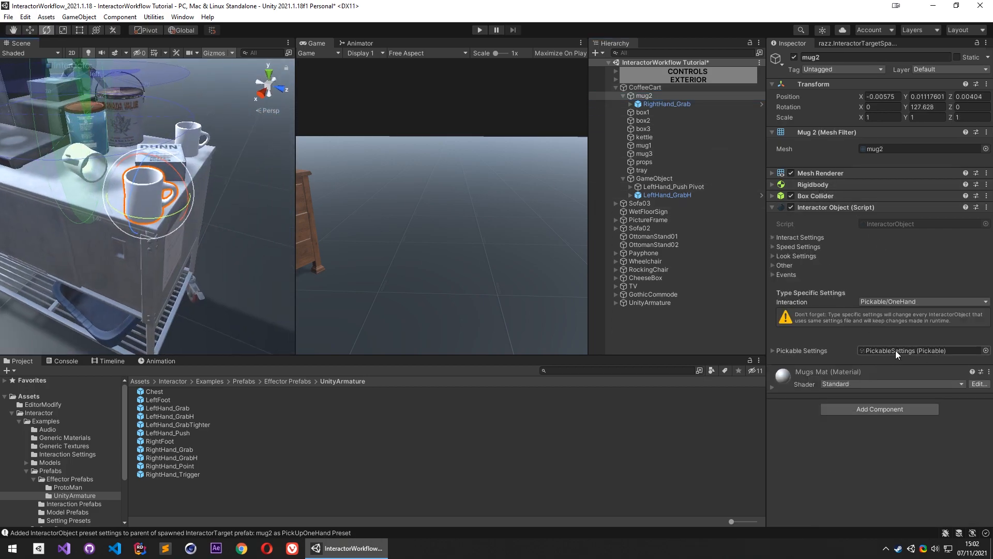
left_click(773, 350)
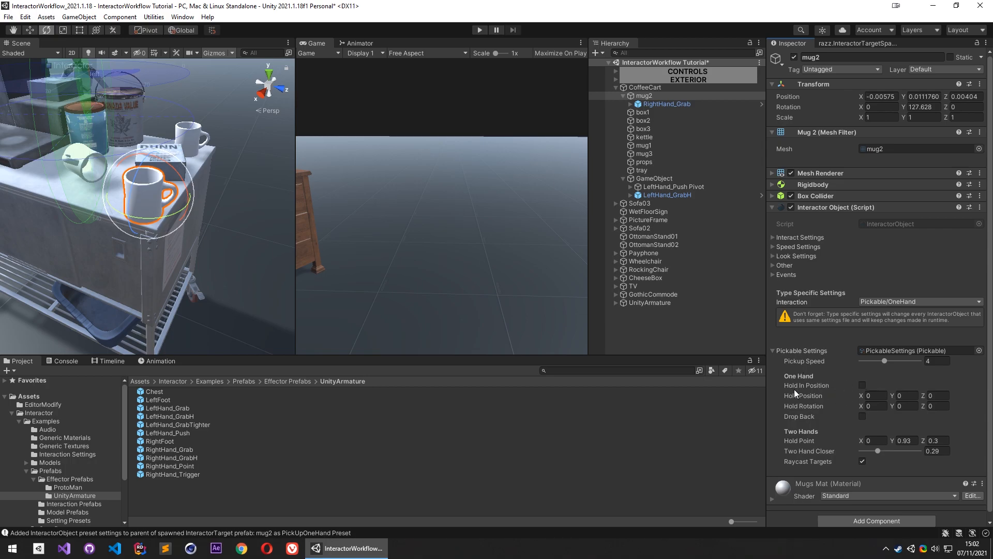
mouse_move(793, 389)
left_click_drag(295, 222, 404, 223)
right_click_drag(315, 253, 389, 254)
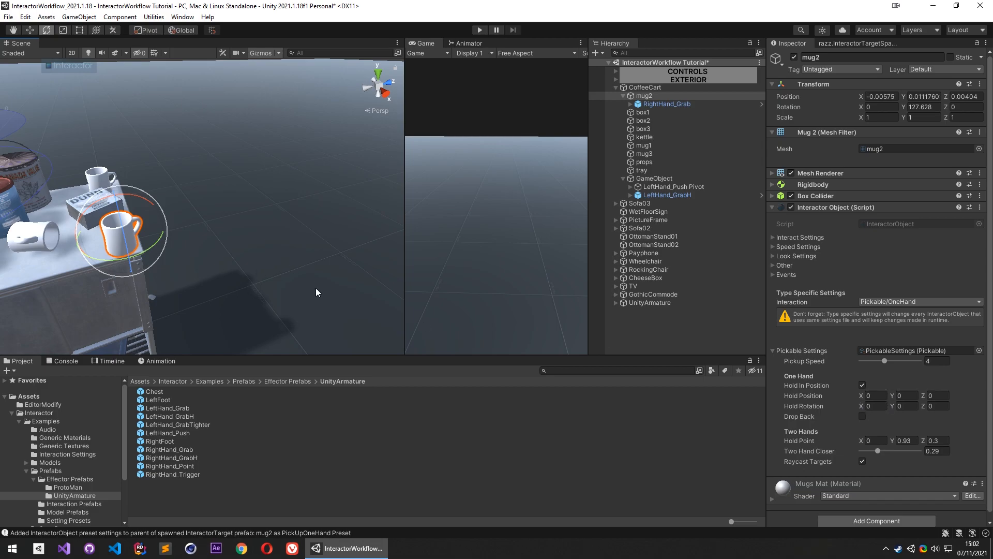
Make mug2 a child of UnityArmature
left_click(638, 304)
key("f")
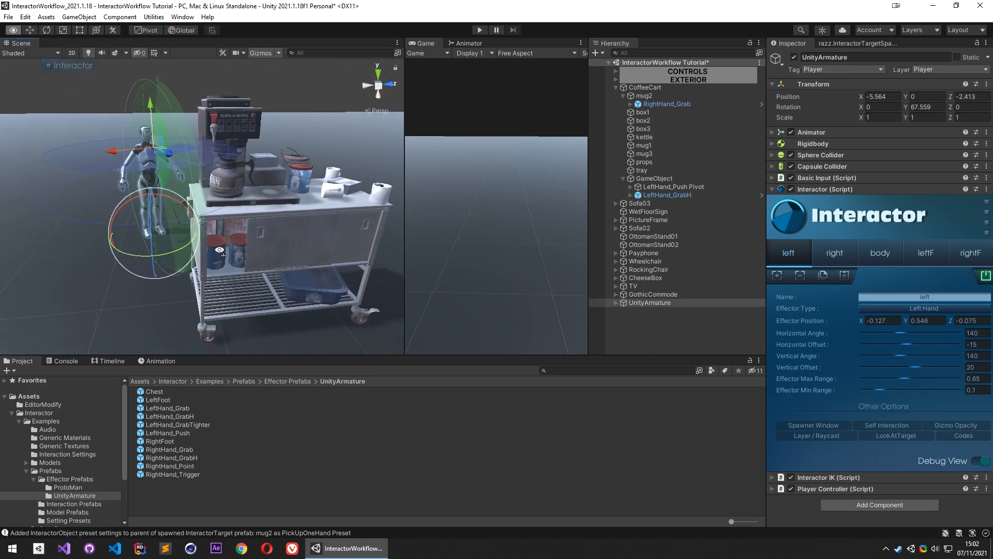
right_click_drag(226, 250, 184, 248)
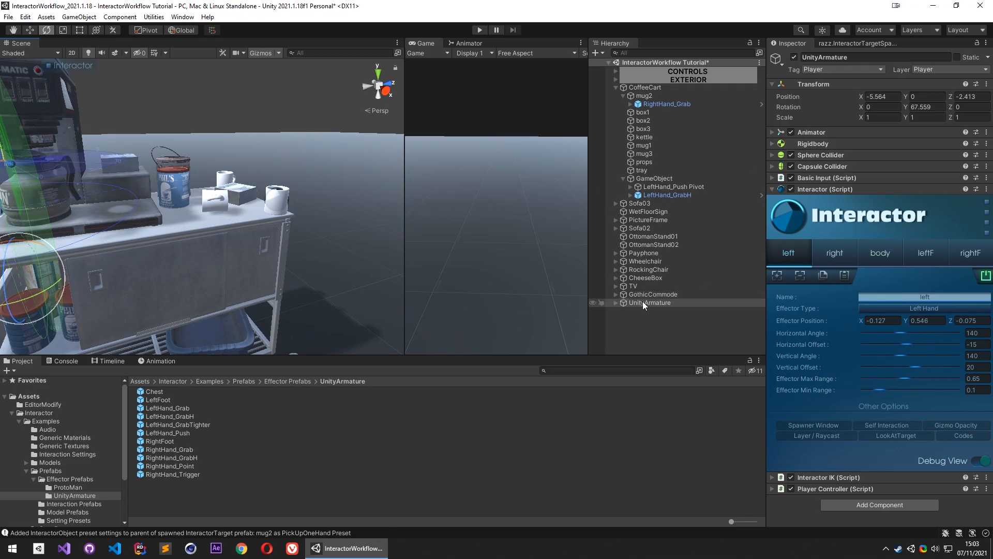
left_click(666, 94)
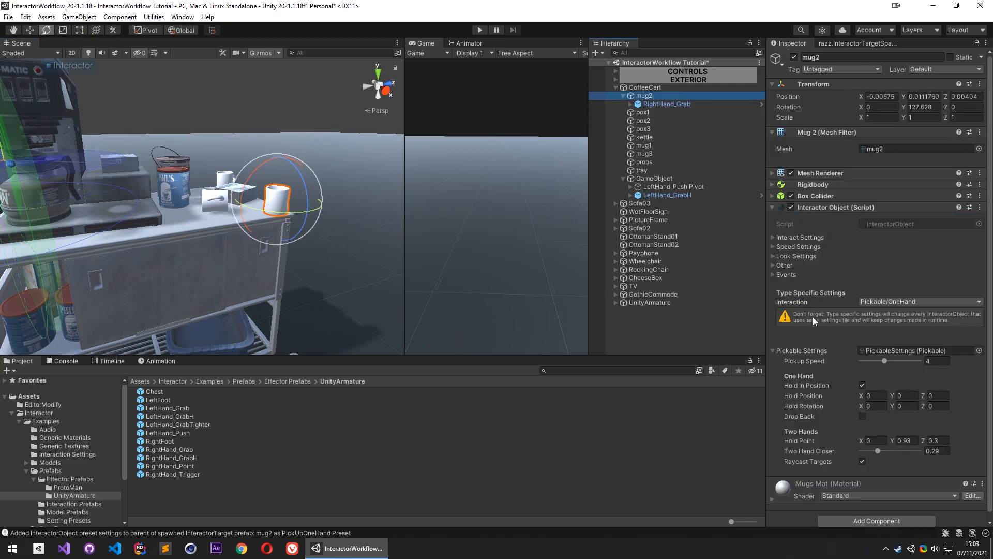
scroll(812, 317, "down", 1)
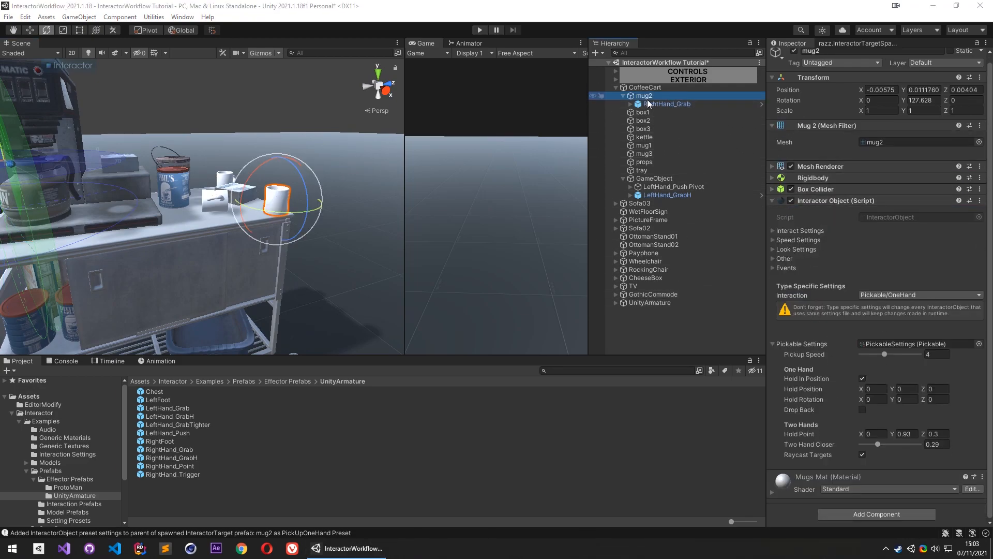
left_click_drag(648, 96, 657, 303)
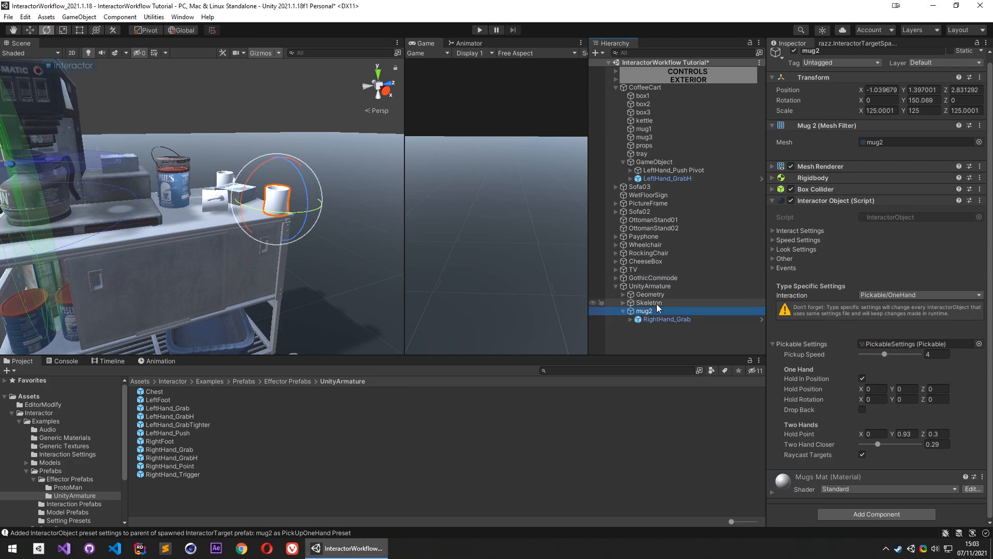
right_click_drag(316, 273, 339, 263)
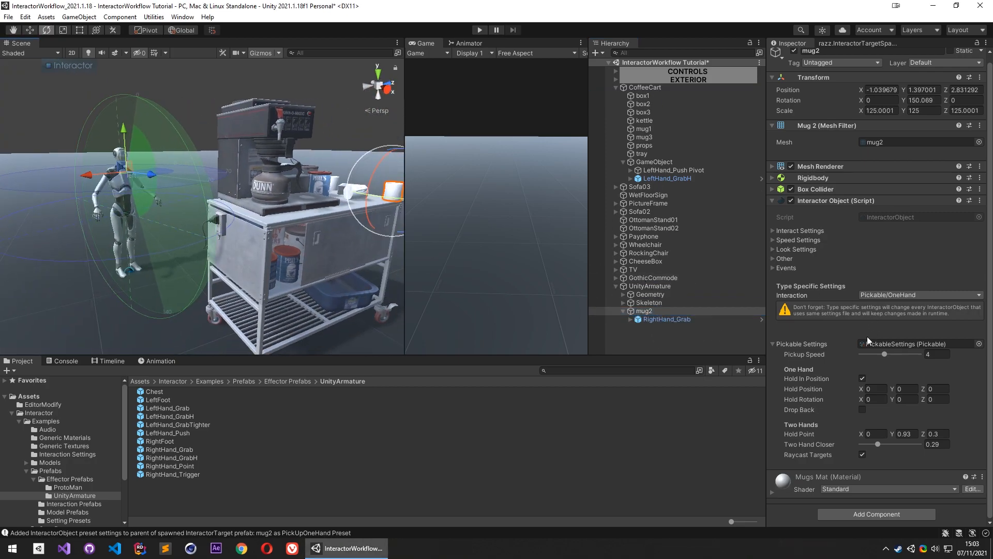
Set mug2's local position to X 0, Y 0, Z 0 so it sits at the character's origin
left_click(887, 94)
type("0")
key("Tab")
type("0")
key("Tab")
type("0")
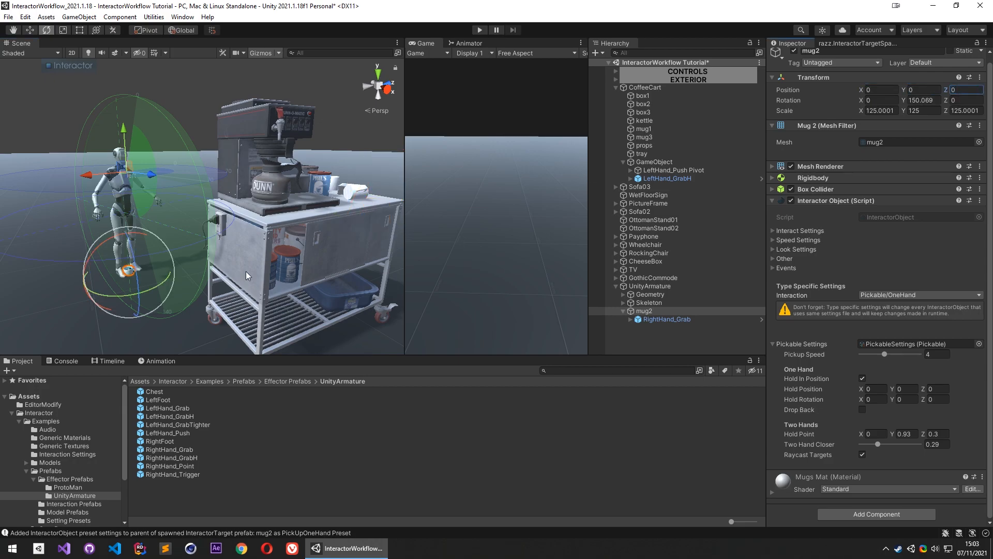
Move and rotate mug2 in front of the character's torso, to about X 0.16, Y 1.045, Z 0.192 with Y rotation -29.488
key("w")
right_click_drag(137, 250, 255, 263)
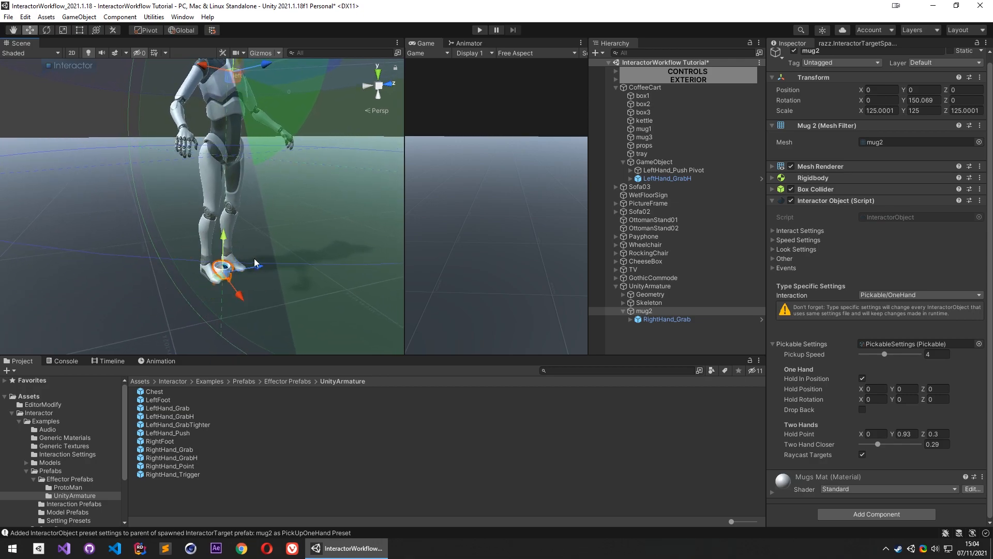
left_click_drag(225, 242, 226, 103)
right_click_drag(226, 103, 298, 244)
right_click_drag(257, 205, 304, 247)
left_click_drag(169, 206, 187, 217)
left_click_drag(188, 217, 107, 170, "alt")
left_click_drag(273, 145, 486, 171, "alt")
key("e")
left_click_drag(261, 204, 384, 173, "alt")
middle_click_drag(242, 173, 262, 209, "alt")
mouse_move(262, 208)
left_mouse_down("alt")
mouse_move(274, 228)
mouse_move(261, 212)
mouse_move(230, 217)
mouse_move(274, 212)
left_mouse_up("alt")
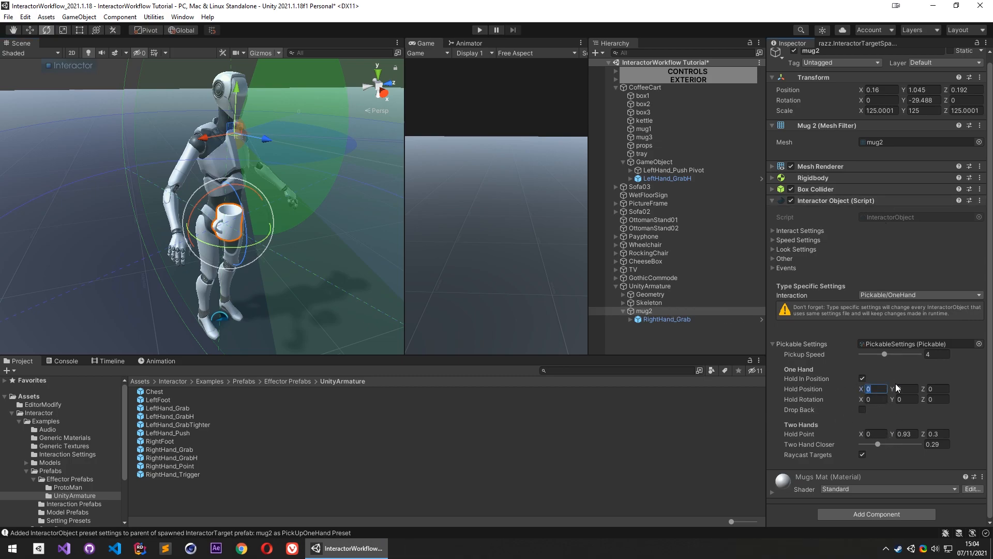
Set mug2's Hold Position to 0.16, 1.045, 0.192 and its Hold Rotation to 0, -29, 0
type("6")
key("Return")
Return mug2 to the CoffeeCart parent and move it back onto the corner of the cart top
left_click_drag(644, 311, 646, 91)
key("w")
scroll(136, 218, "down", 5)
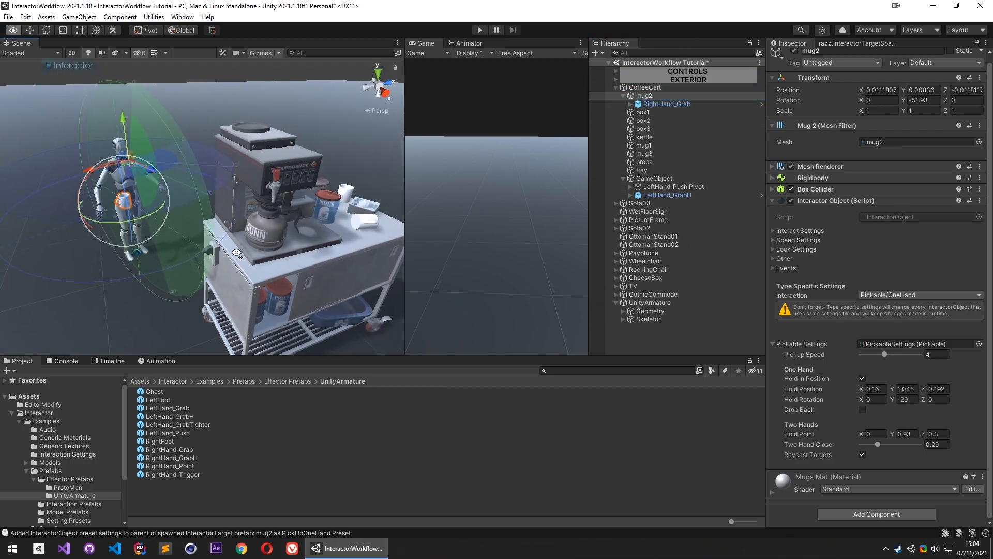
left_click_drag(136, 218, 326, 262)
left_click_drag(324, 223, 331, 198)
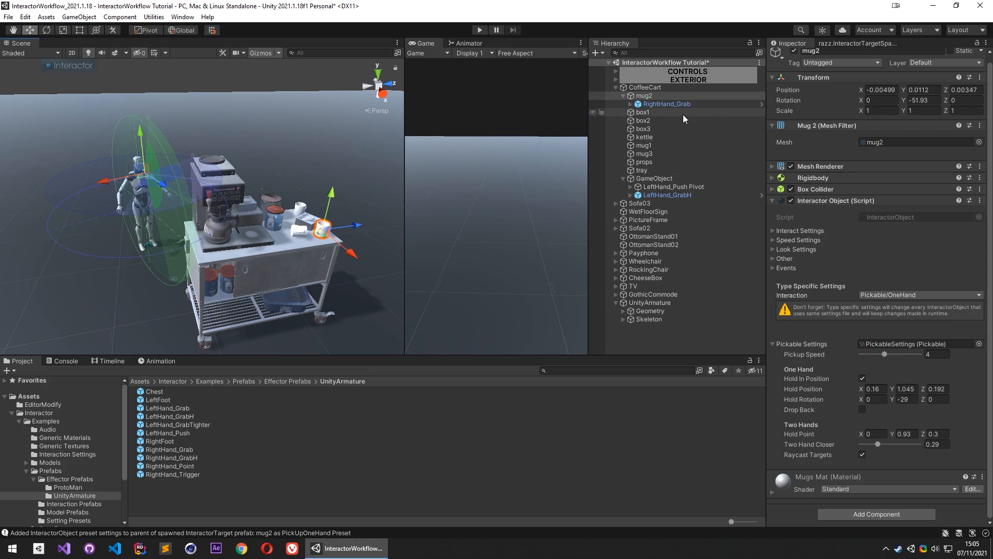
Rotate mug2 about its vertical axis to a Y rotation of about -236.368 so its handle and RightHand_Grab target face the other way
left_click(672, 104)
key("f")
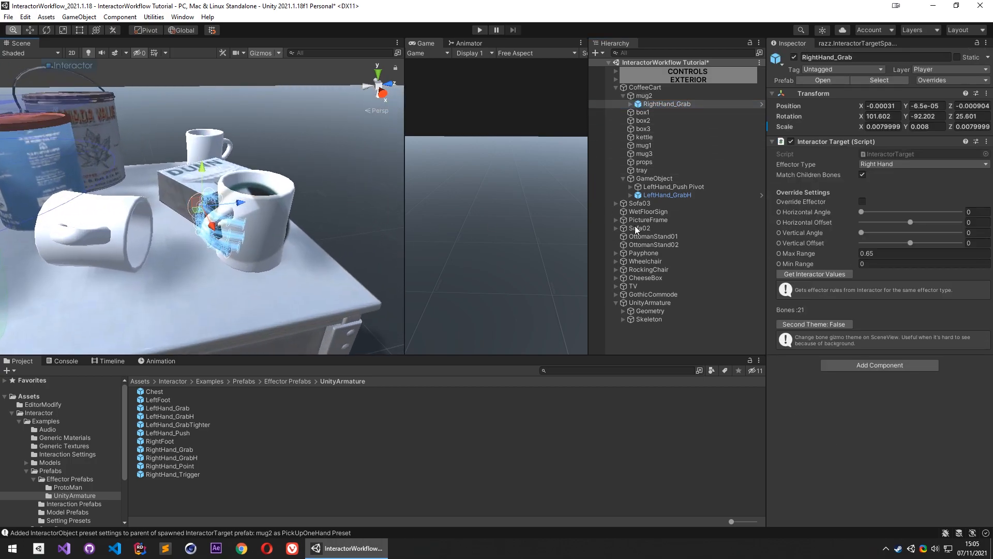
left_click(668, 96)
key("e")
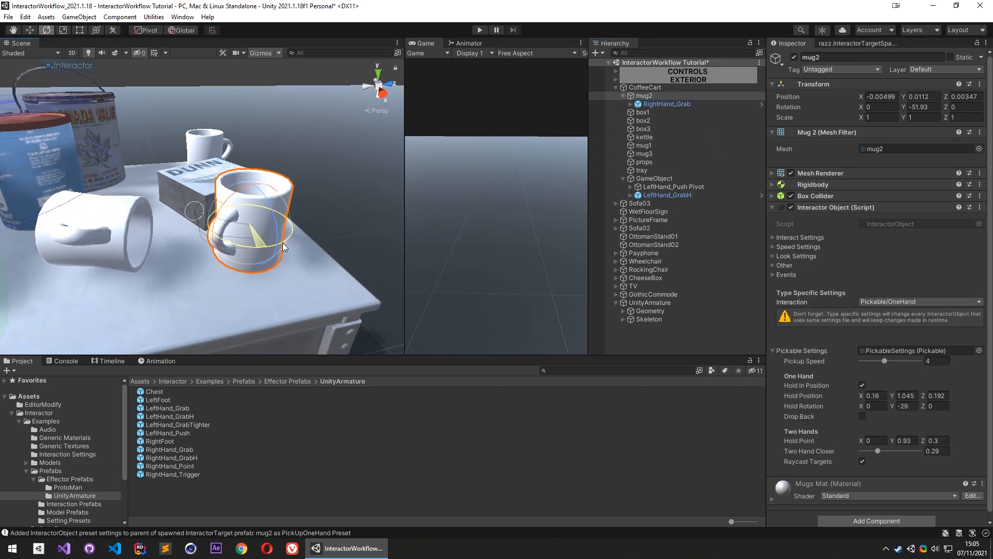
left_click_drag(547, 225, 550, 225)
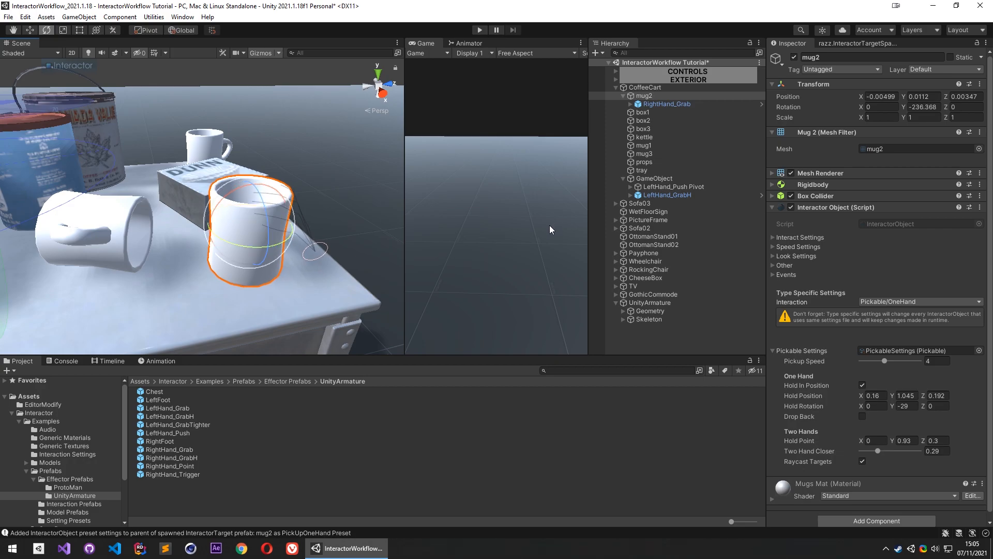
Start play mode, walk the character up to the coffee cart and pick up mug2
left_click(480, 30)
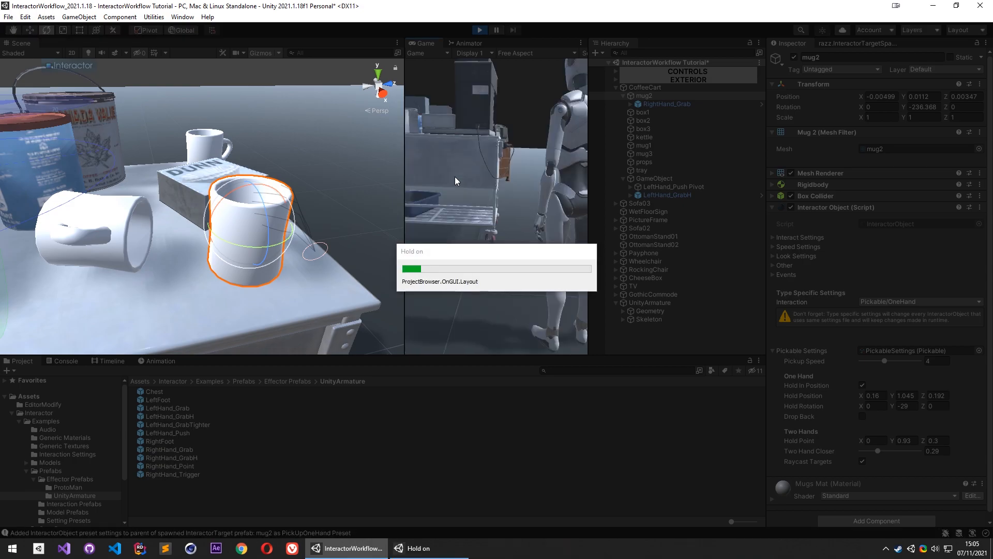
key("w")
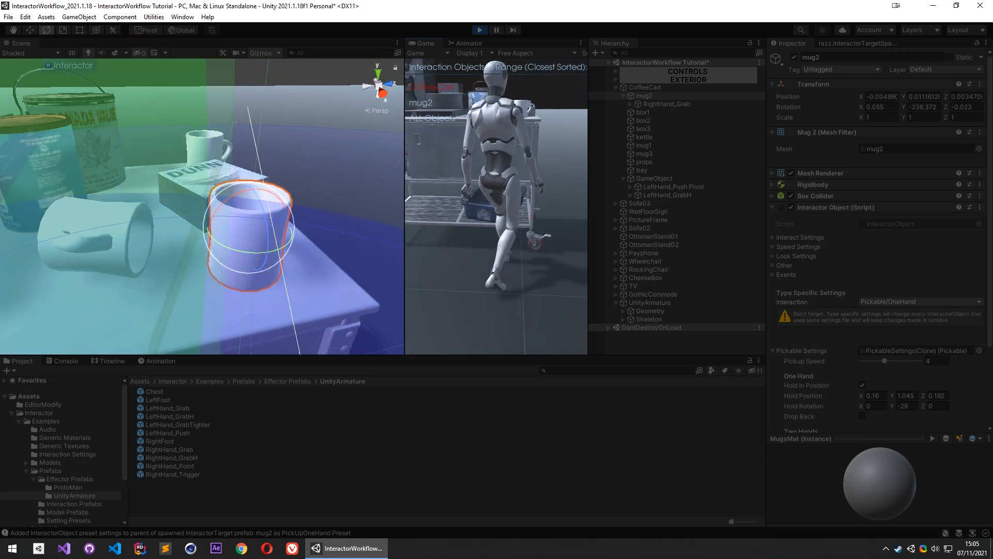
scroll(497, 207, "down", 1)
key("f")
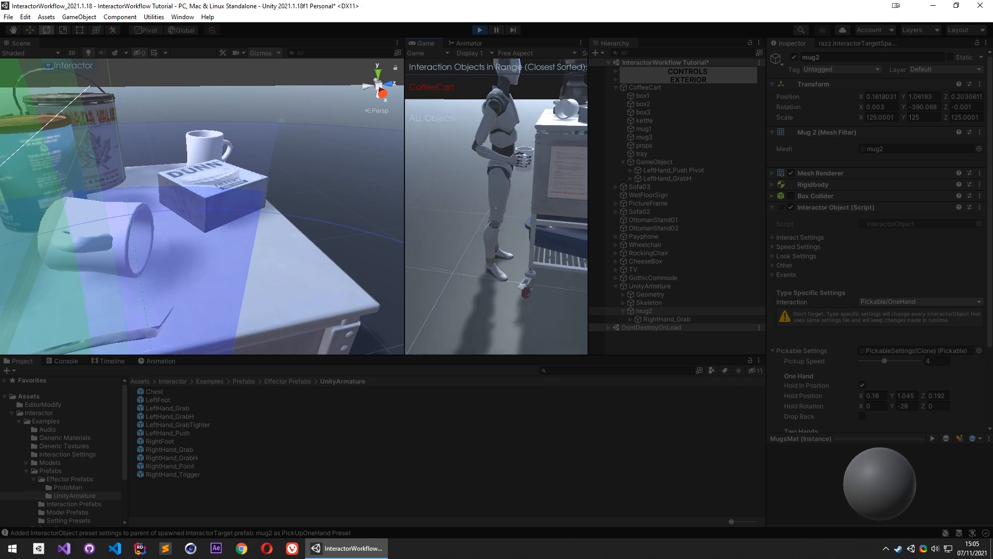
Walk the character around the room while holding mug2 to check the hold position from several sides
key("s")
key("s")
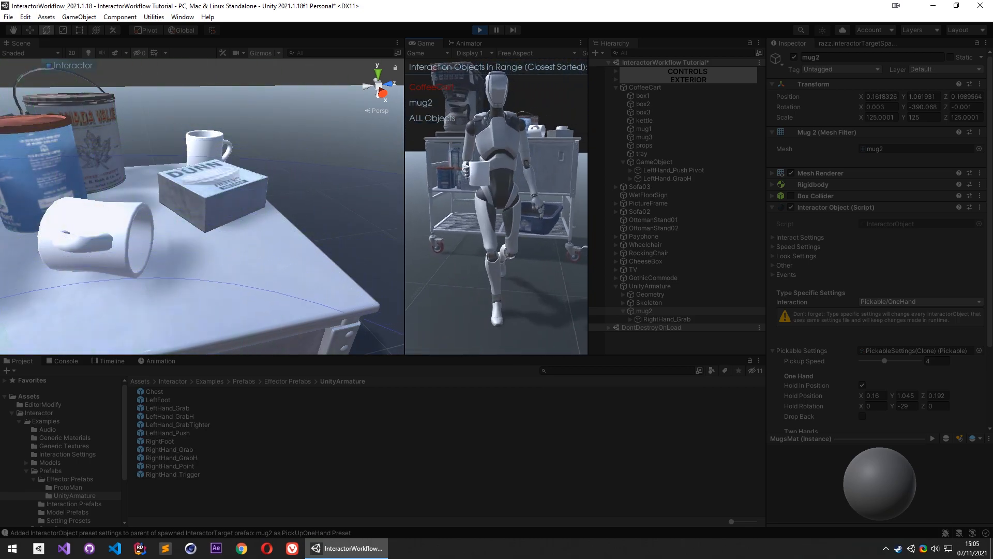
key("d")
key("d")
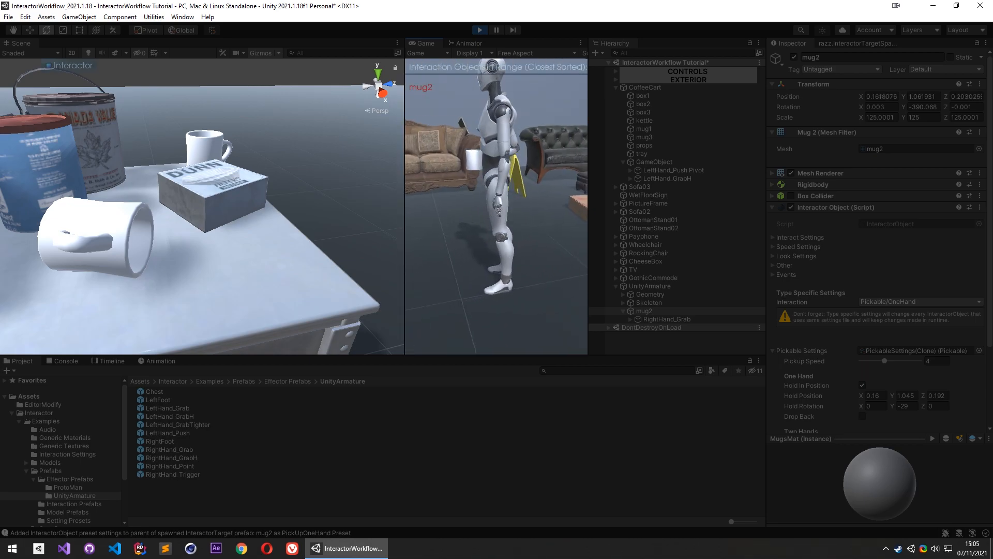
key("w")
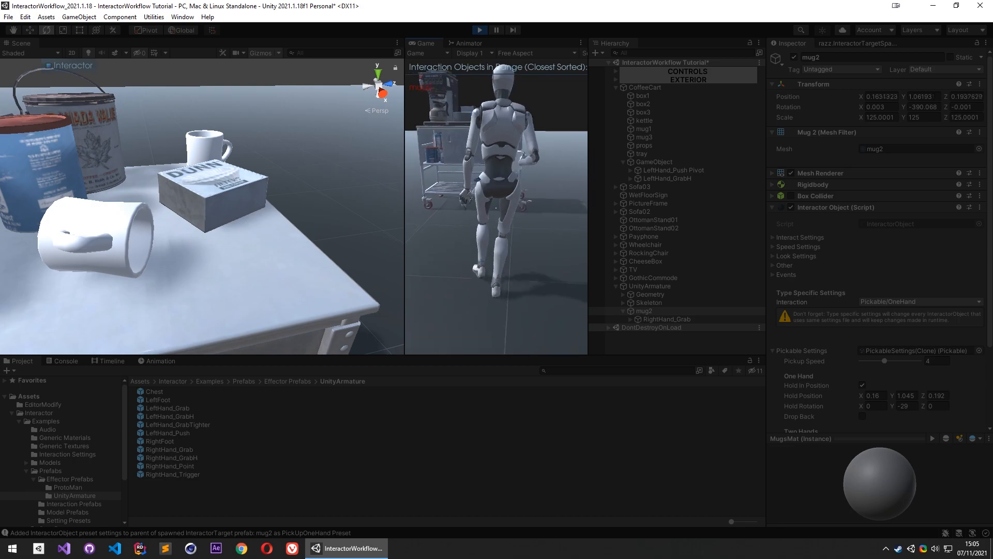
key("d")
key("s")
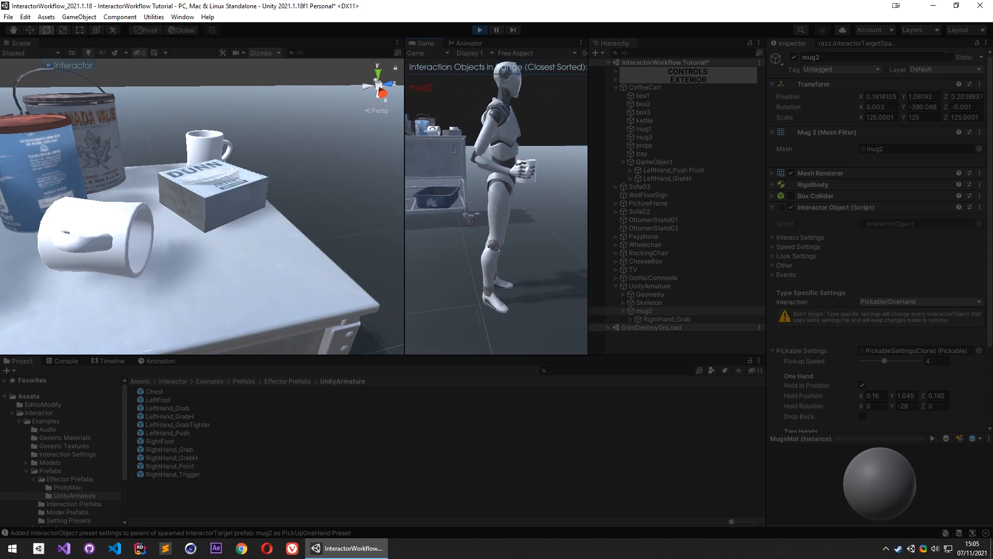
key("w")
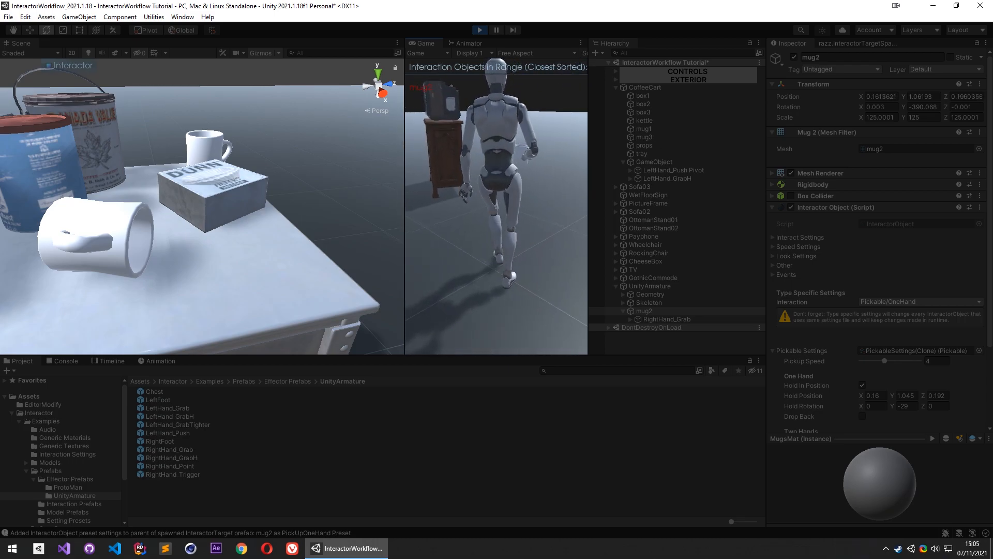
Drop mug2 onto the floor, walk the character around it, and stop play mode
key("f")
key("f")
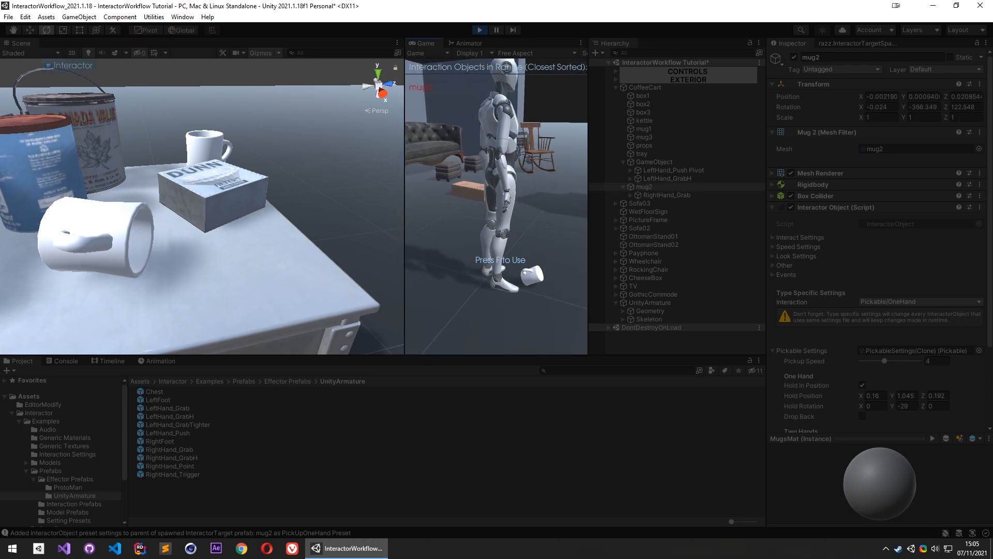
key("w")
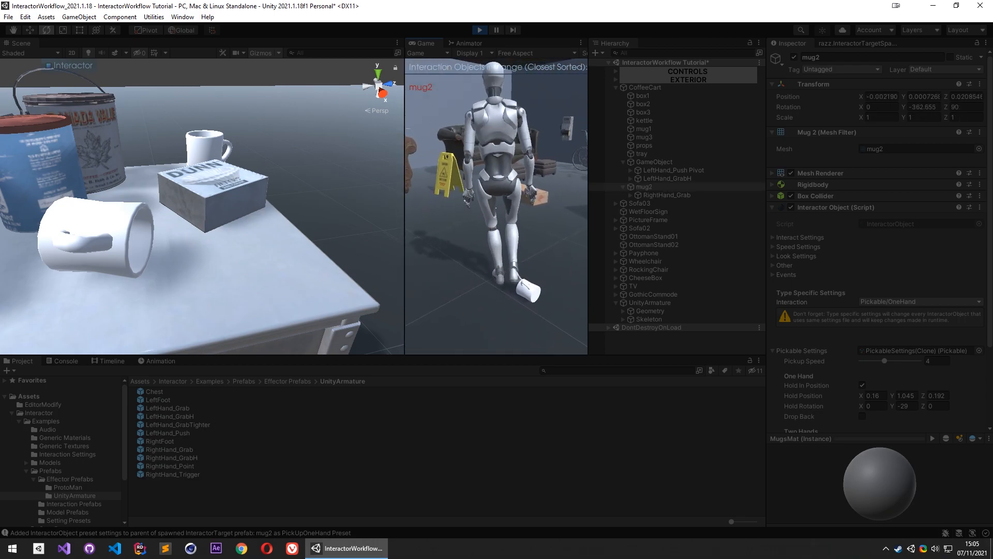
key("w")
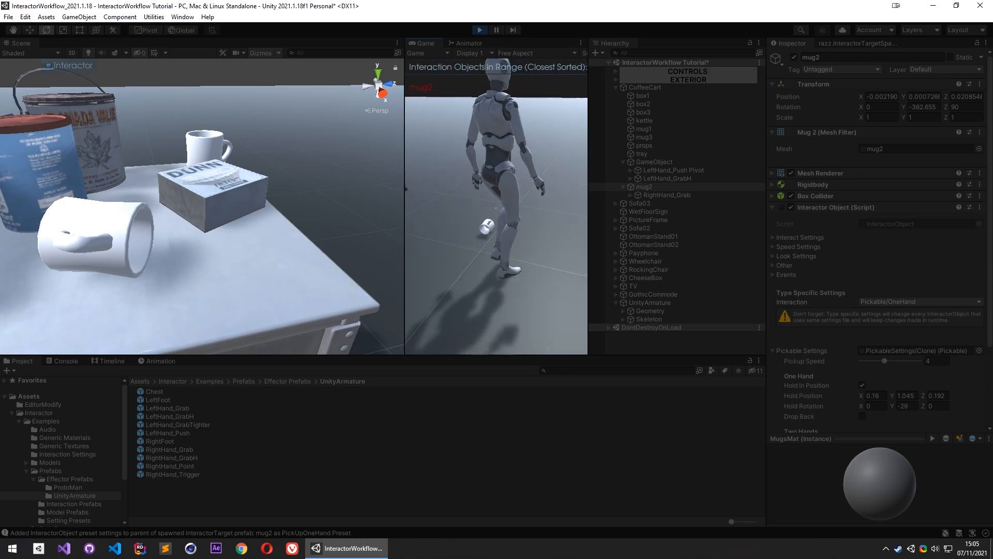
key("w")
key("Escape")
left_click(480, 31)
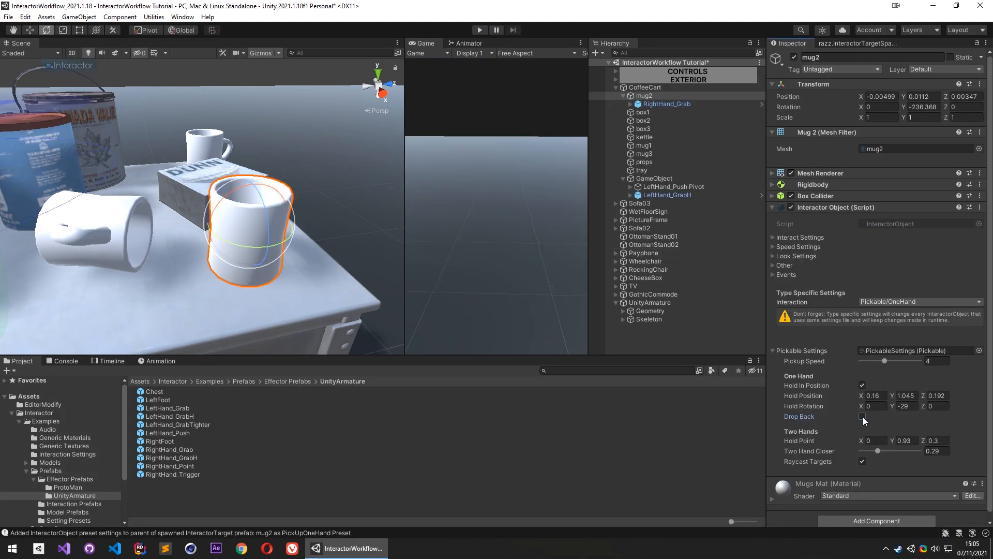
Enable Drop Back in mug2's Pickable Settings, and bring up UnityArmature's right-hand effector to examine its range around the scene
left_click_drag(176, 233, 256, 212, "alt")
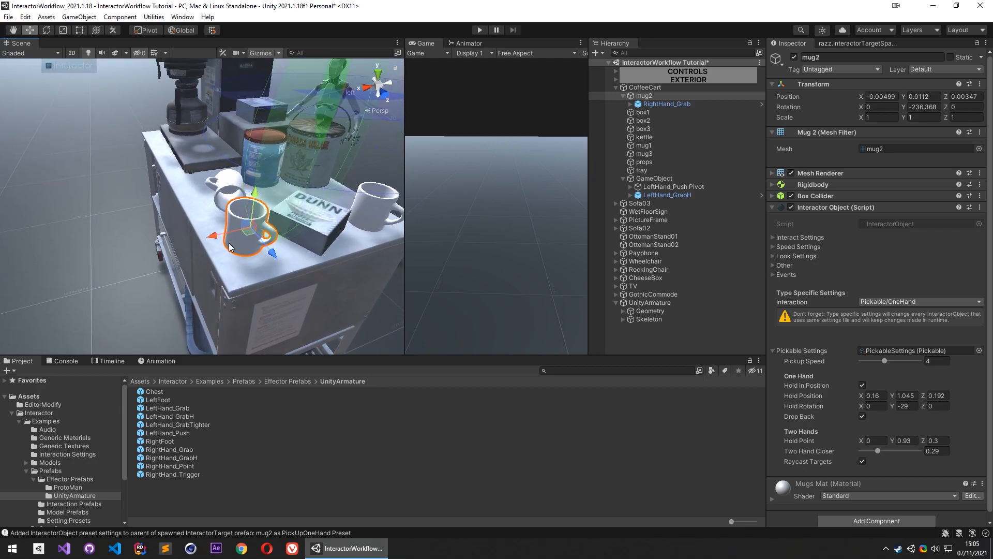
left_click_drag(237, 240, 610, 211, "alt")
left_click(650, 302)
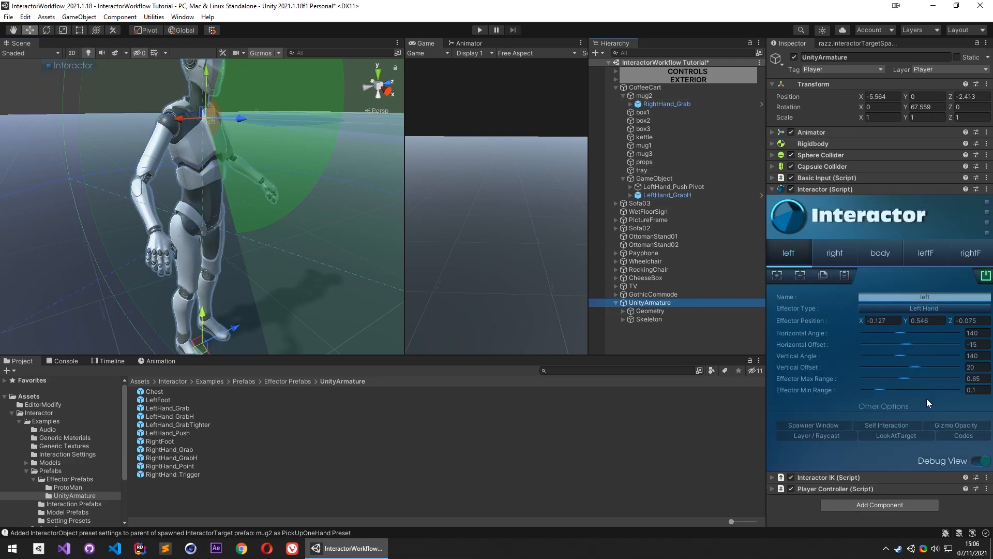
left_click(834, 252)
left_click_drag(362, 156, 146, 207, "alt")
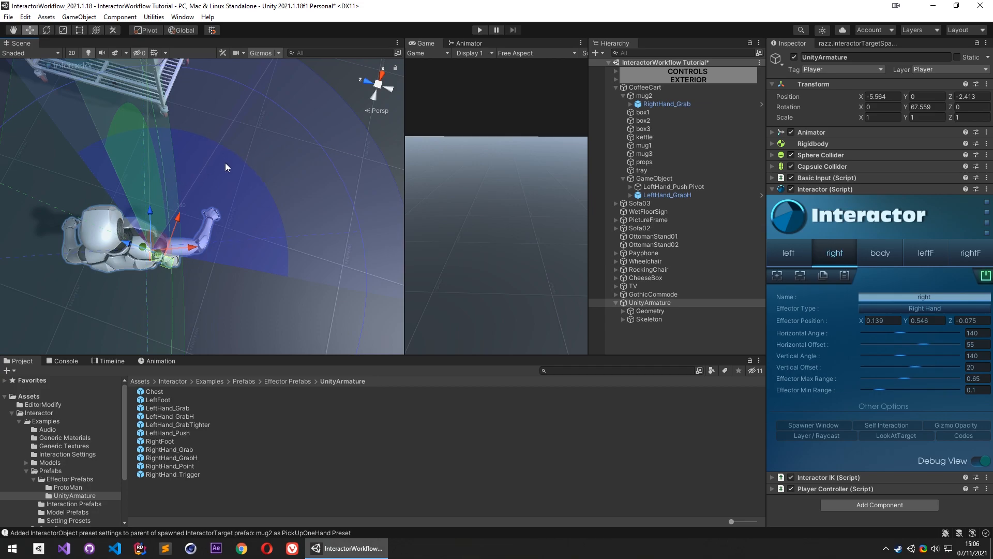
left_click_drag(250, 150, 258, 213, "alt")
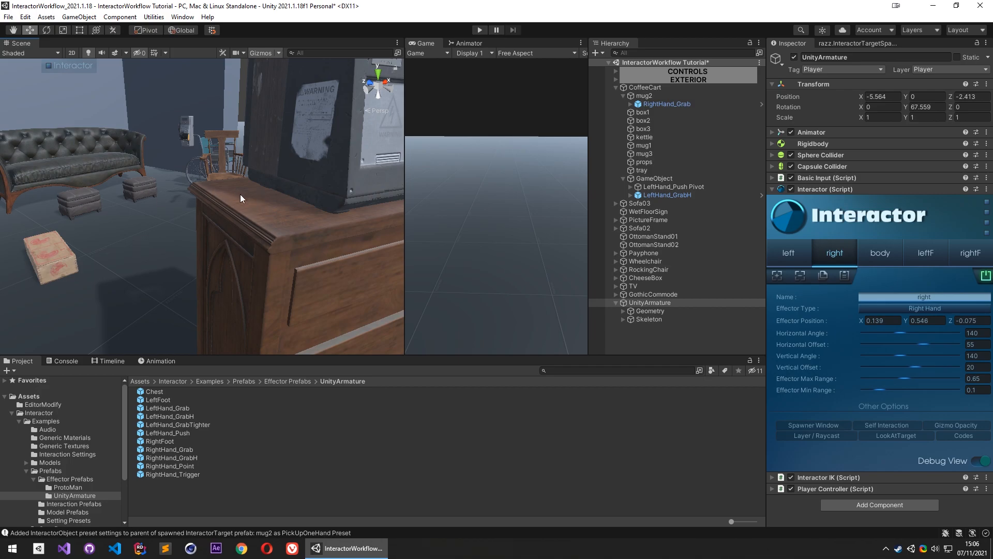
Try spawning a LeftHand_Grab target on top of the GothicCommode
right_click(240, 199)
left_click(268, 213)
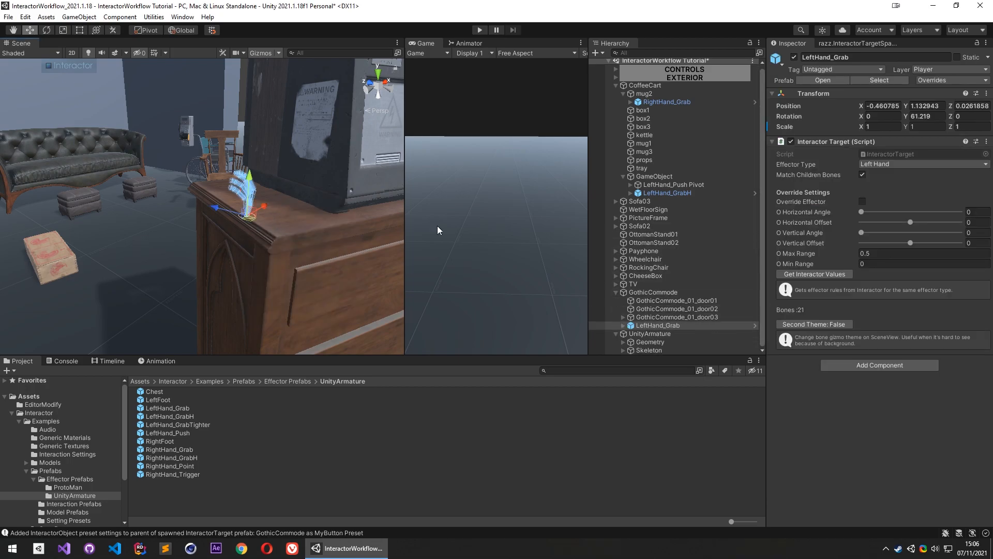
Switch to the spawner settings, spawn LeftHand_Grab on the GothicCommode's top, and place it at about X -0.44, Y 1.214, Z 0.039
left_click(52, 63)
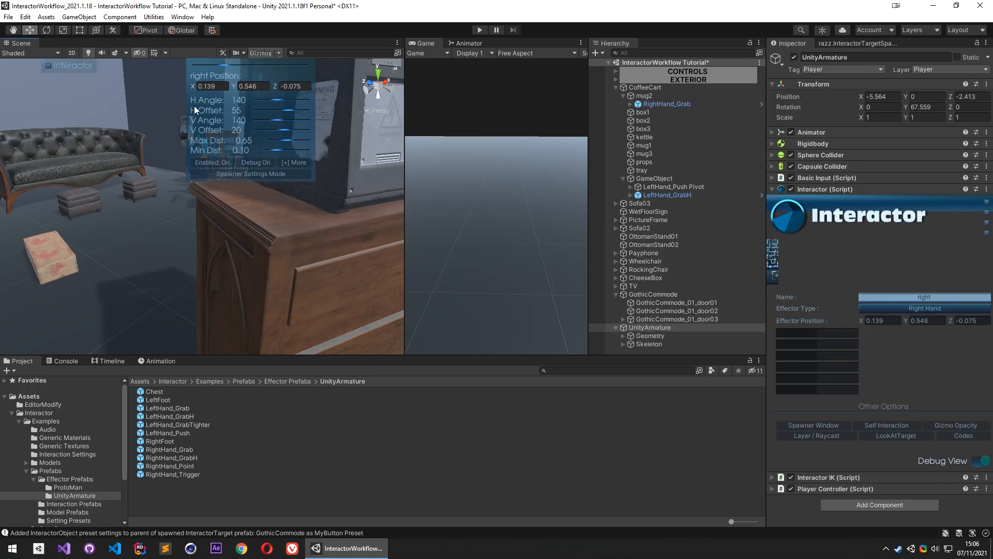
left_click(278, 174)
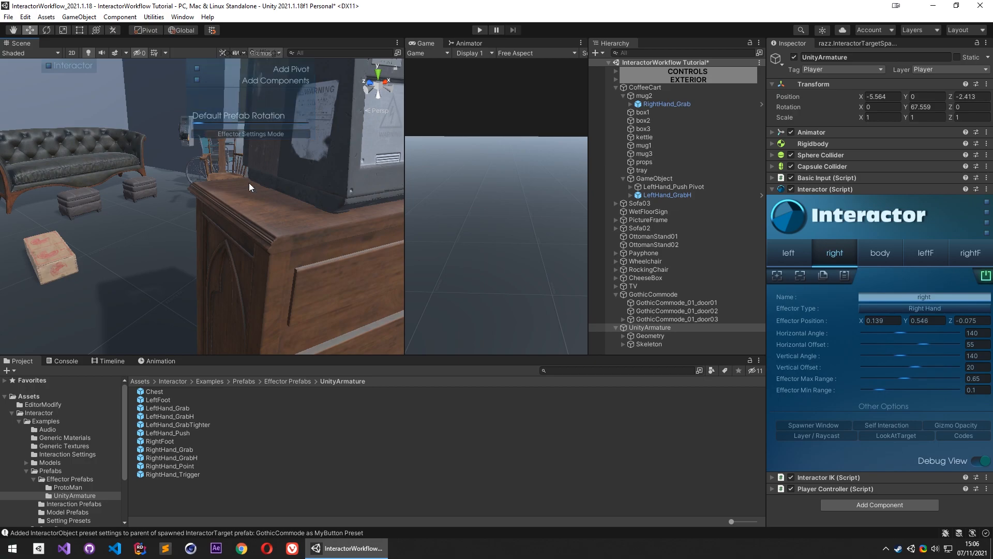
right_click(252, 205)
left_click(268, 203)
right_click_drag(302, 209, 367, 258)
key("d")
key("s")
key("a")
left_click_drag(210, 239, 211, 212)
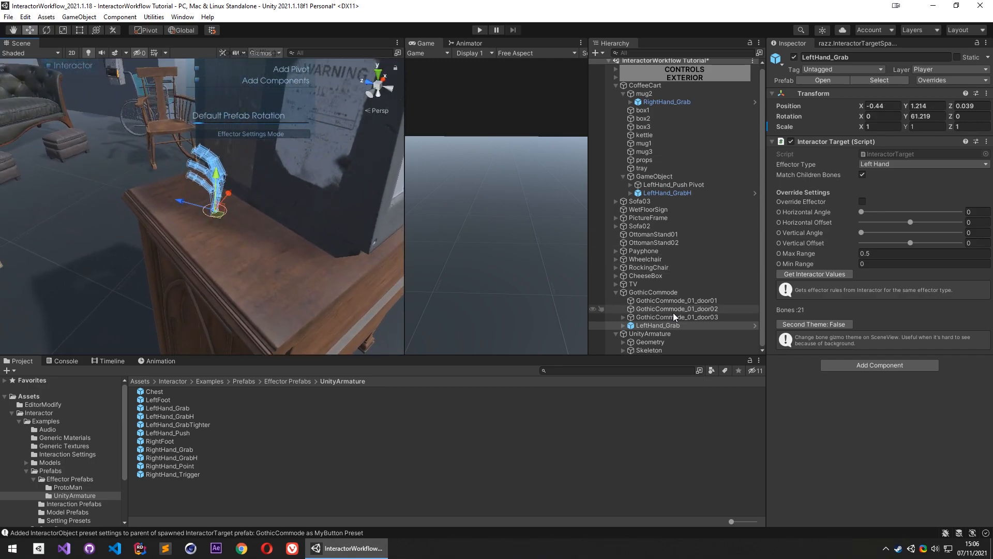
Move LeftHand_Grab out of GothicCommode to the scene root and remove its Interactor Target component
left_click_drag(649, 323, 619, 294)
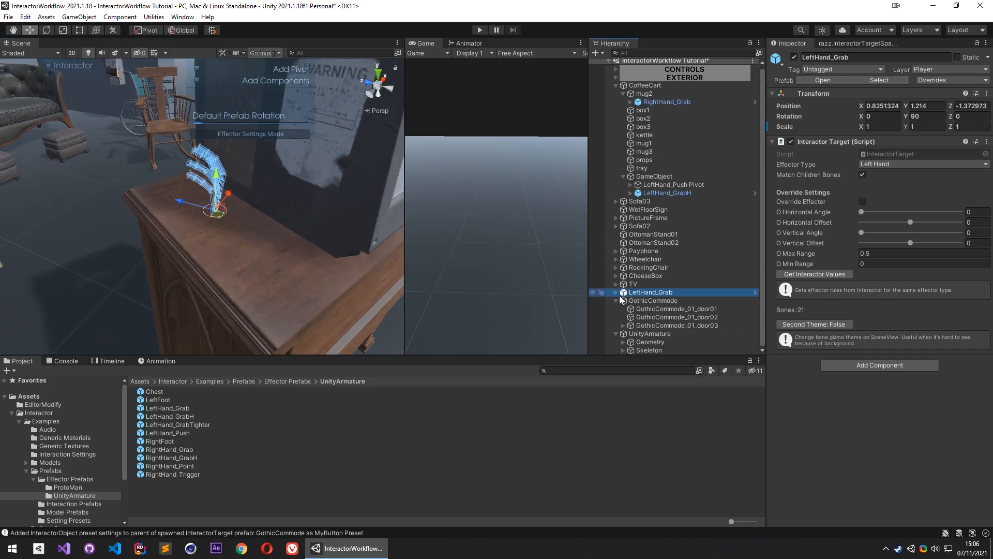
left_click(616, 301)
left_click(615, 311)
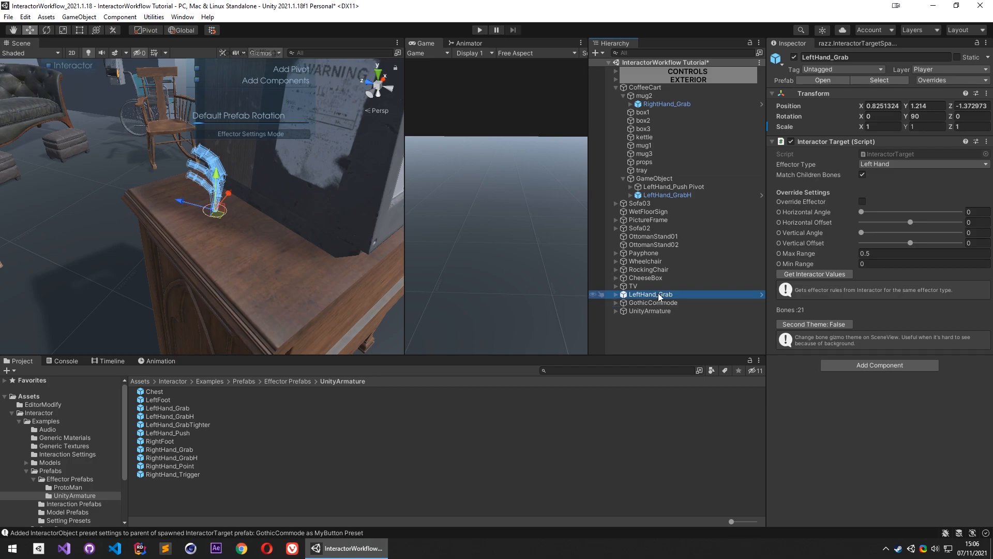
right_click(844, 142)
left_click(888, 186)
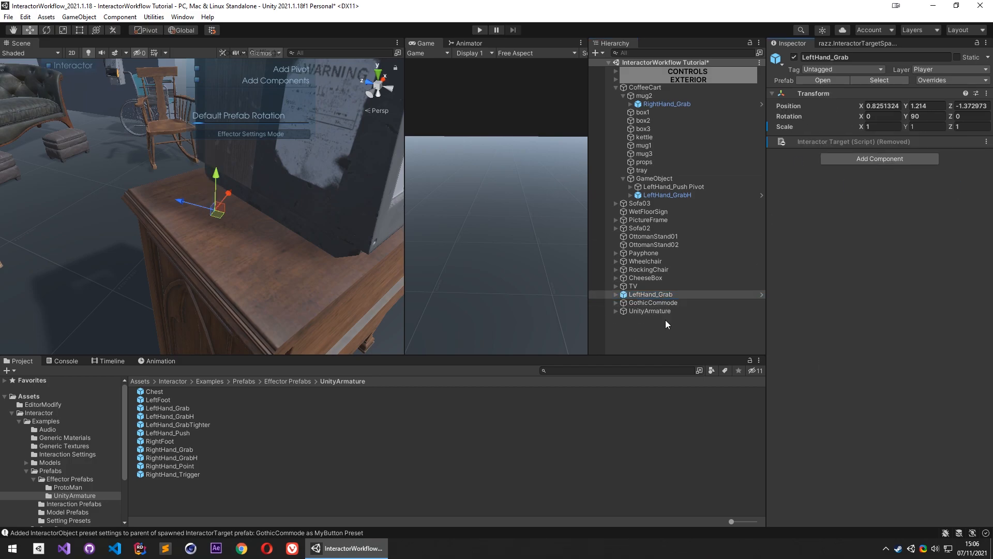
Unpack the LeftHand_Grab prefab completely and delete all of its finger bone children
right_click(636, 295)
mouse_move(688, 357)
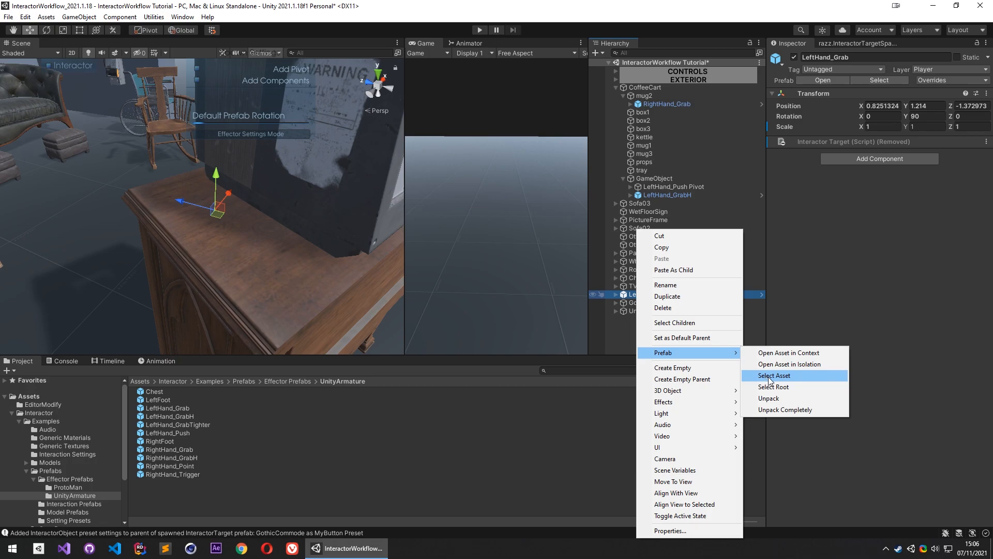
left_click(786, 410)
left_click(616, 295)
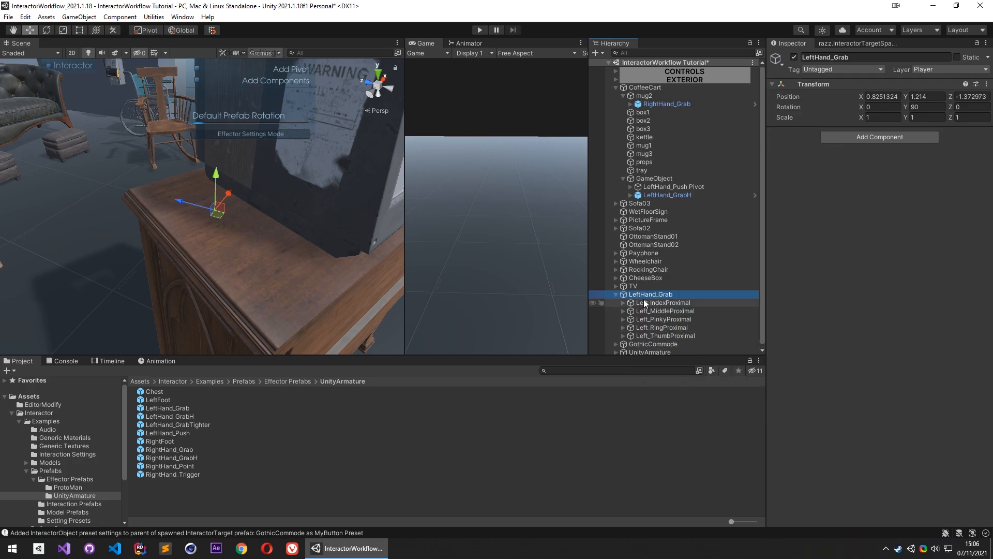
left_click(645, 303)
left_click(647, 333, "shift")
key("Delete")
Rename the emptied LeftHand_Grab object as MugSpot
left_click(647, 294)
key("F2")
type("MugSpot")
key("Return")
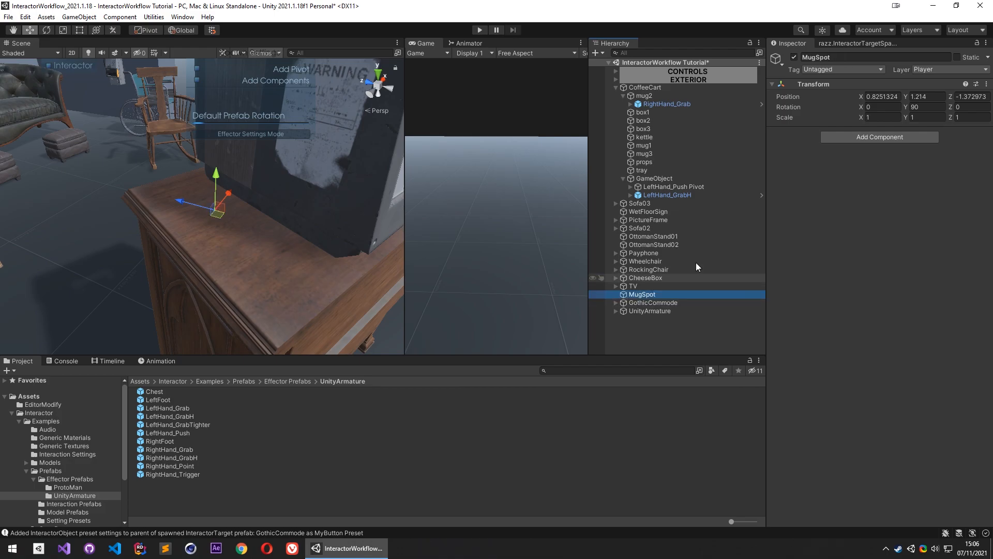
Shift MugSpot along the GothicCommode's top to about X 0.8237, Z -1.1486, and place it above CoffeeCart in the scene hierarchy
right_click_drag(217, 223, 155, 230)
left_click_drag(180, 217, 85, 231)
right_click_drag(155, 222, 310, 181)
left_click_drag(180, 247, 173, 249)
right_click_drag(174, 249, 331, 238)
left_click(650, 295)
left_click_drag(650, 295, 641, 88)
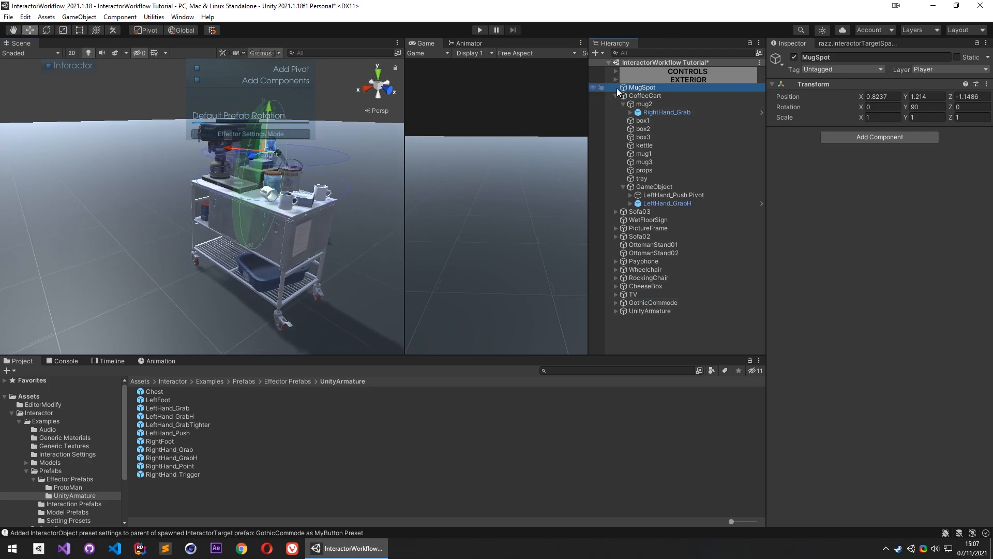
Show mug2's Drop Locations list in its Interactor Object's Other settings
left_click(647, 105)
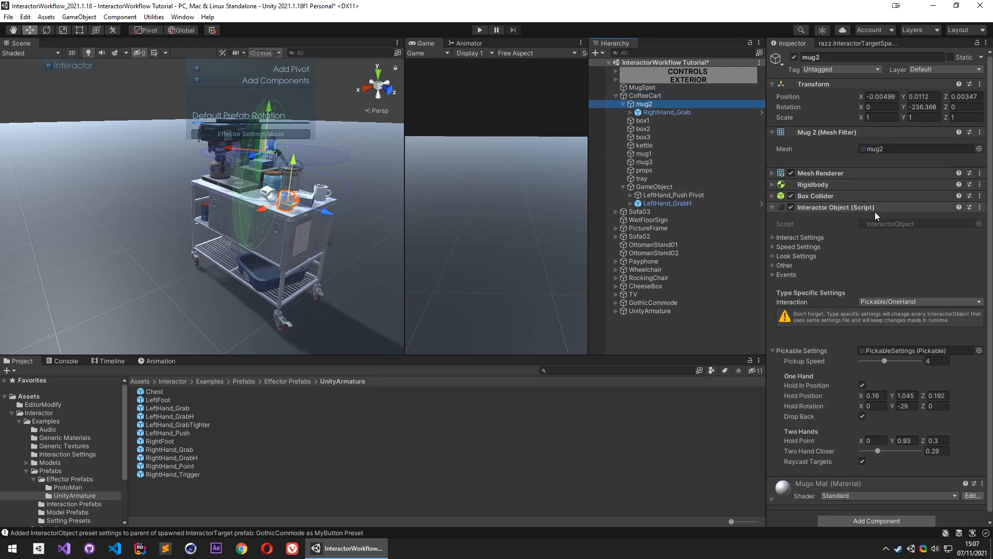
left_click(784, 265)
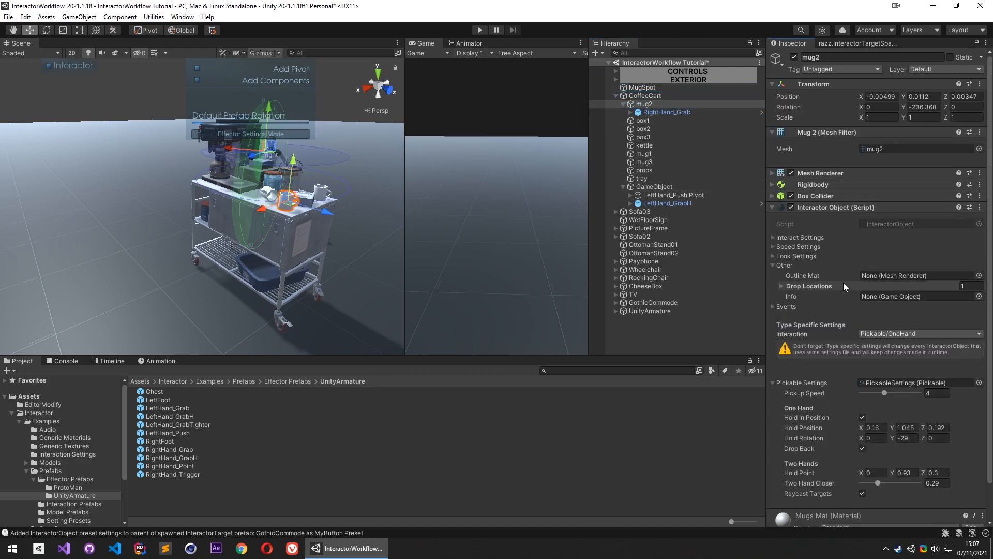
left_click(786, 286)
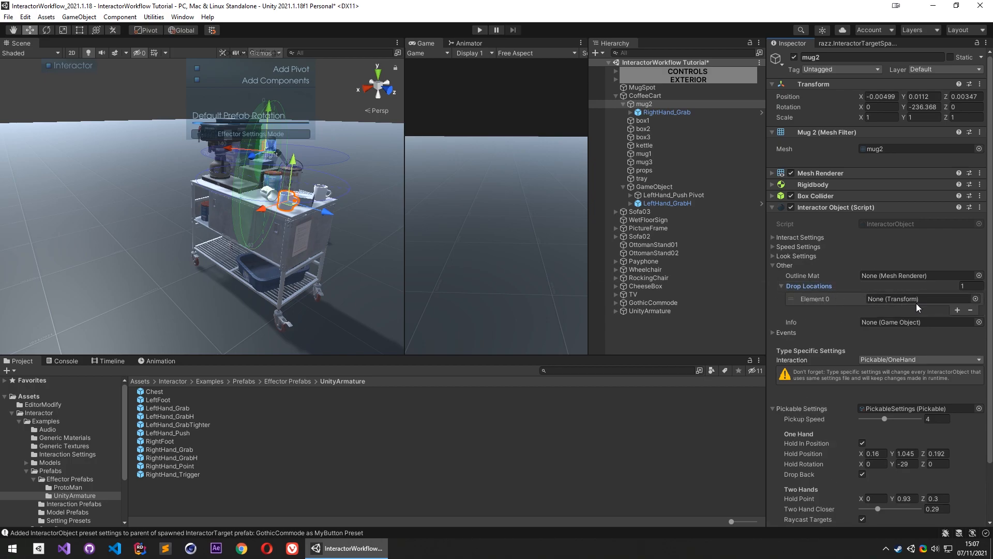
scroll(836, 331, "down", 3)
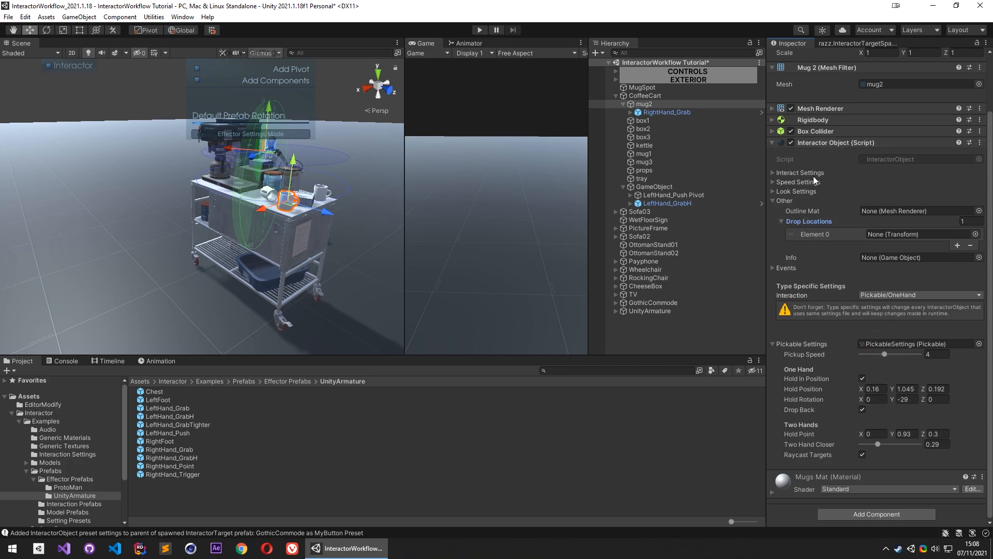
Collapse mug2's Other and Pickable Settings groups and expand its Interact Settings
left_click(781, 200)
left_click(792, 344)
left_click(792, 237)
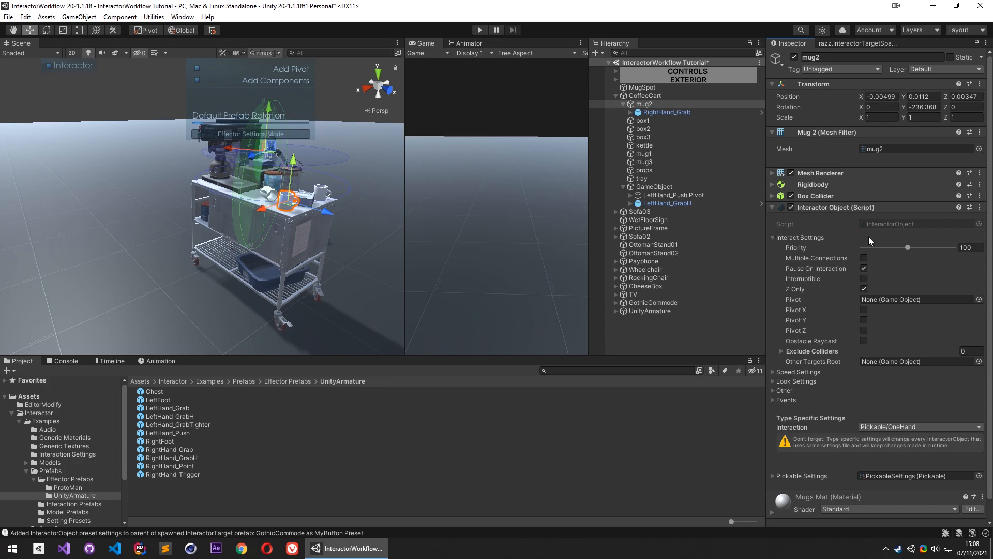
Collapse mug2's Interact Settings and expand its Pickable Settings to review the one-hand pickup options
left_click(803, 238)
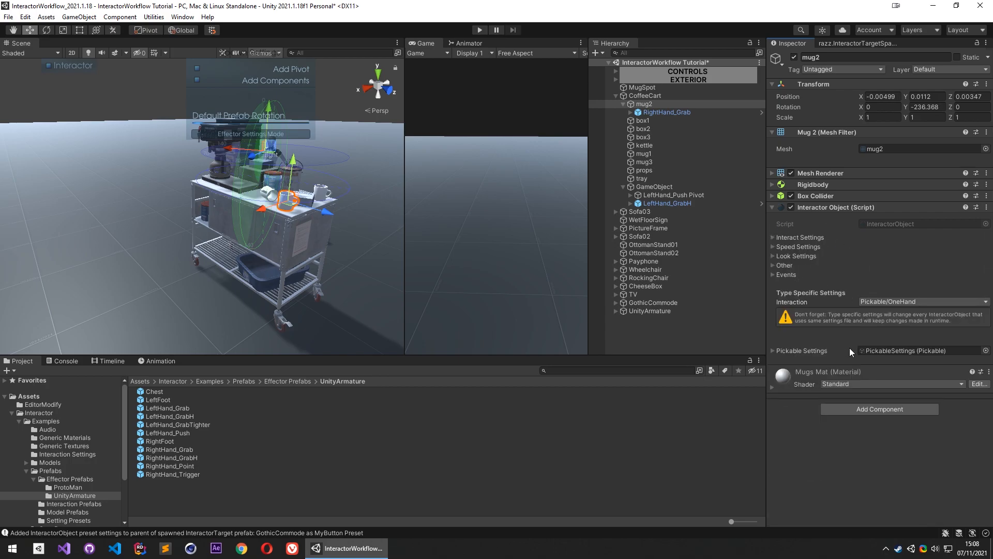
left_click(790, 351)
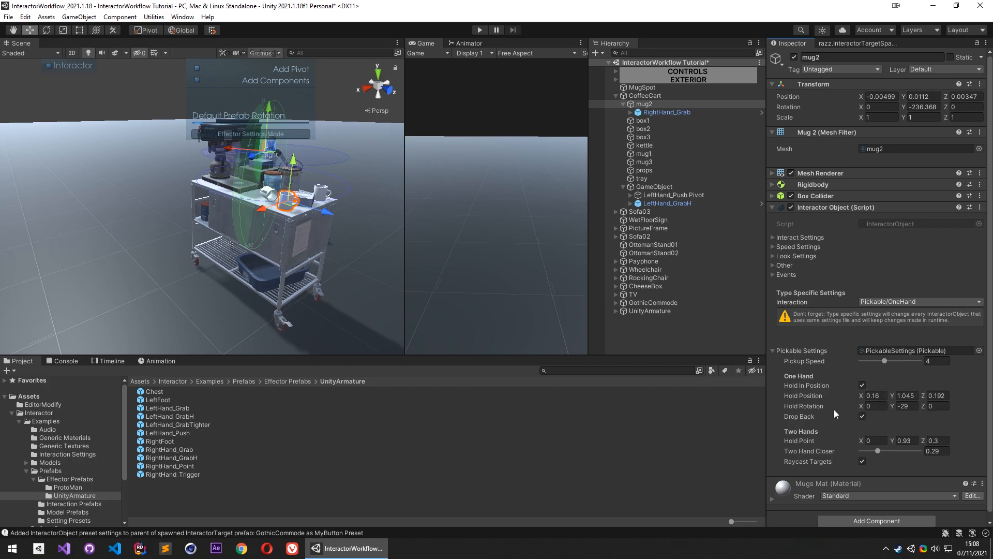
mouse_move(844, 417)
right_click_drag(276, 252, 312, 237)
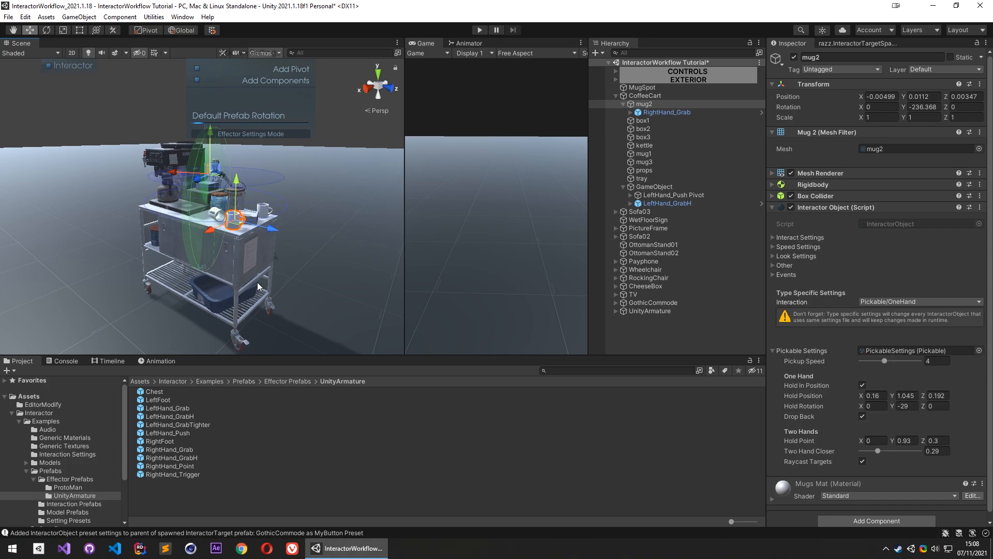
mouse_move(248, 283)
left_mouse_down("alt")
mouse_move(326, 250)
mouse_move(258, 270)
mouse_move(248, 290)
left_mouse_up("alt")
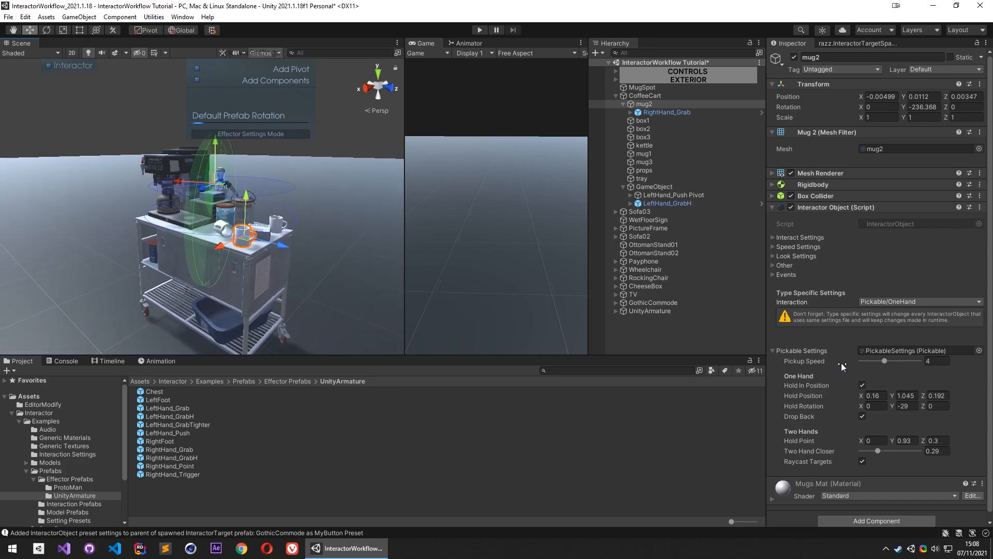
Duplicate the PickableSettings asset in the Interaction Settings folder and name the copy MugPickup
left_click(892, 352)
left_click(194, 495)
key("F2")
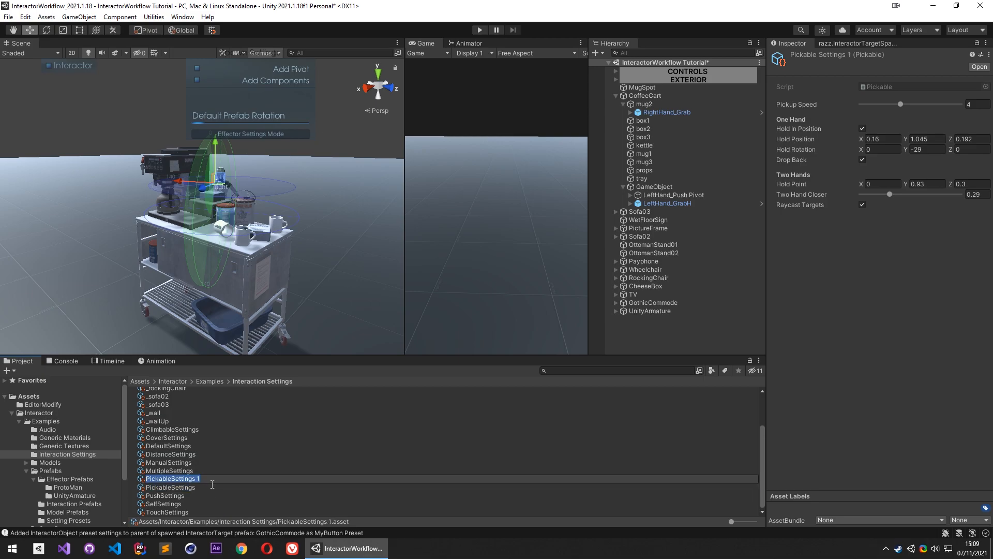
type("MugPickup")
key("Return")
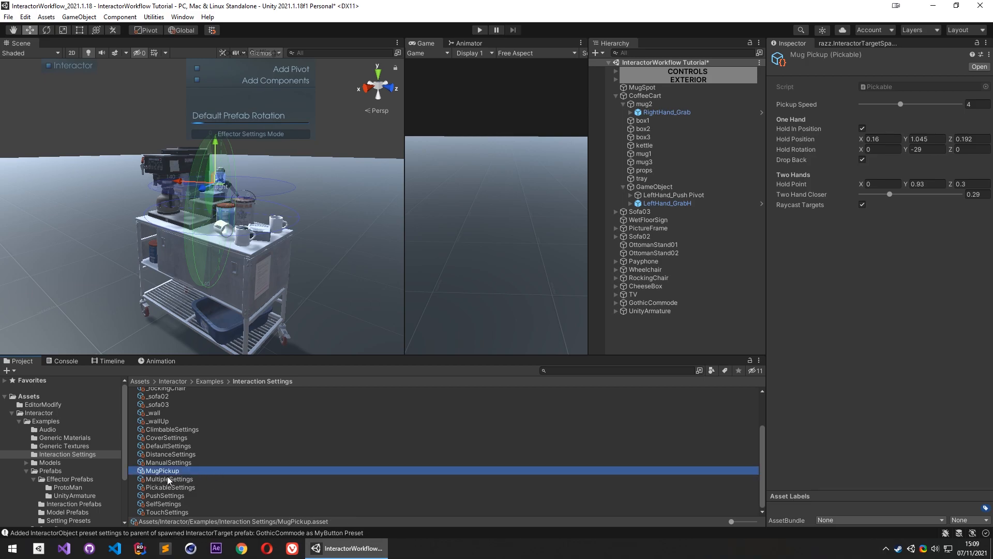
Assign the MugPickup asset as mug2's Pickable Settings in its Interactor Object component
scroll(257, 238, "up", 5)
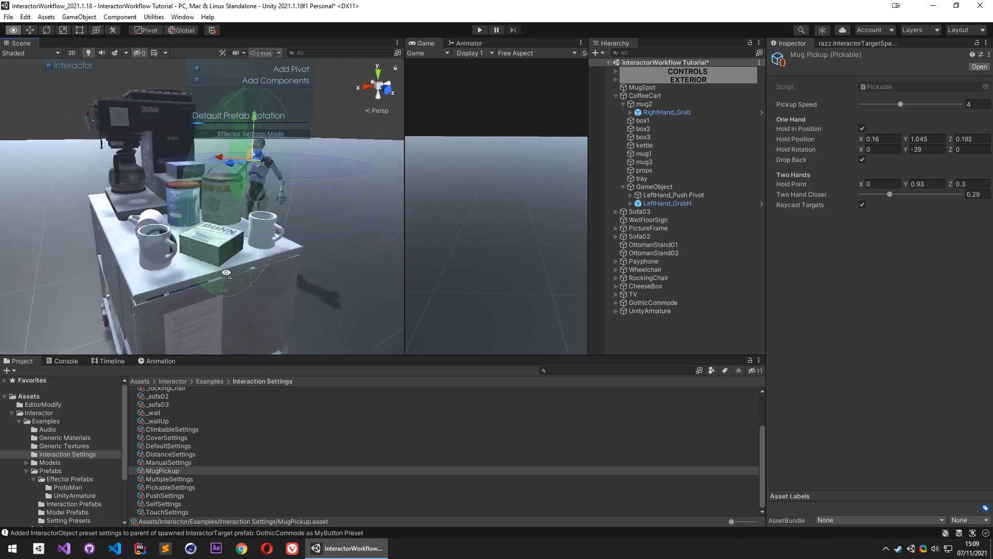
key("a")
right_click_drag(207, 242, 315, 251)
key("s")
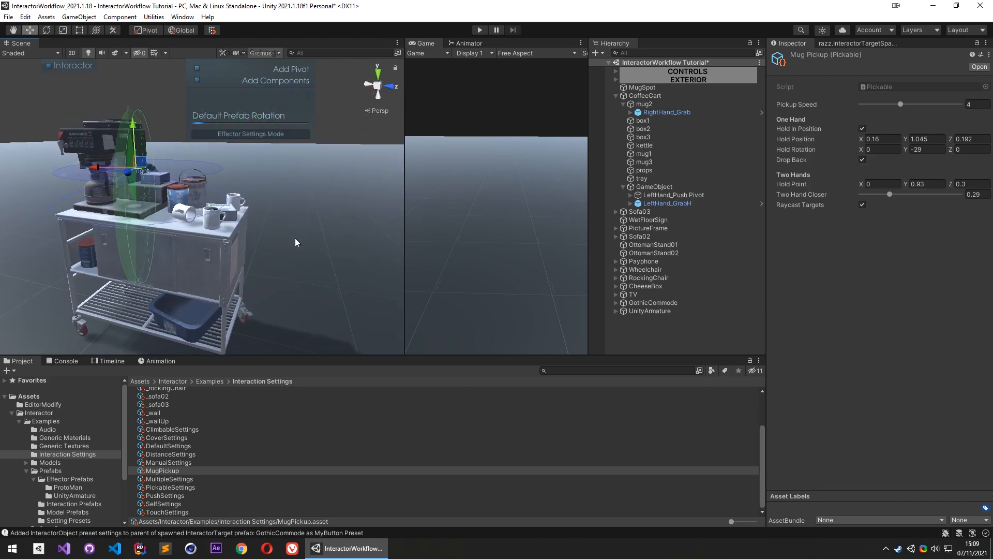
left_click(669, 105)
scroll(857, 352, "down", 1)
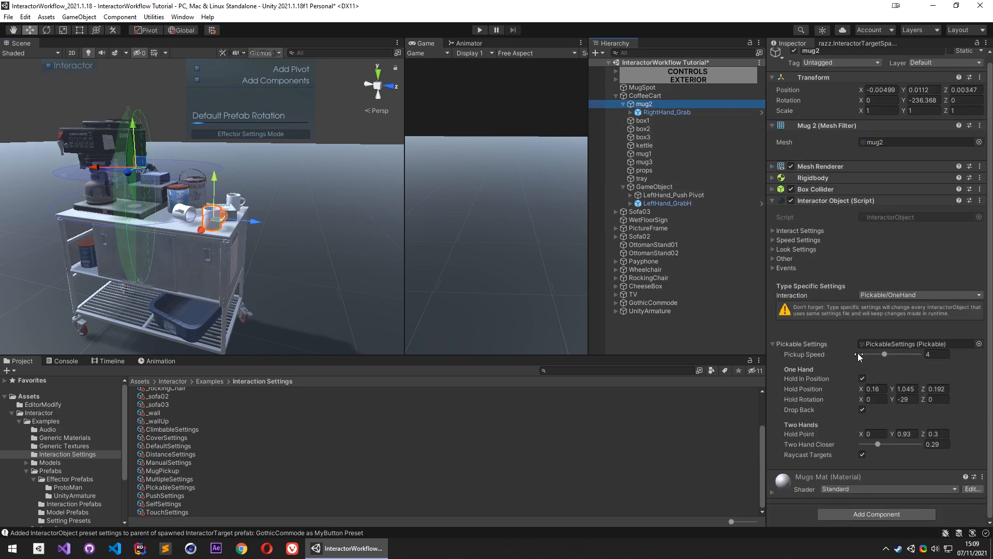
left_click_drag(162, 470, 916, 344)
Empty mug2's Pickable Settings reference to preview creating a new settings asset, cancel that, and put MugPickup back
left_click(898, 344)
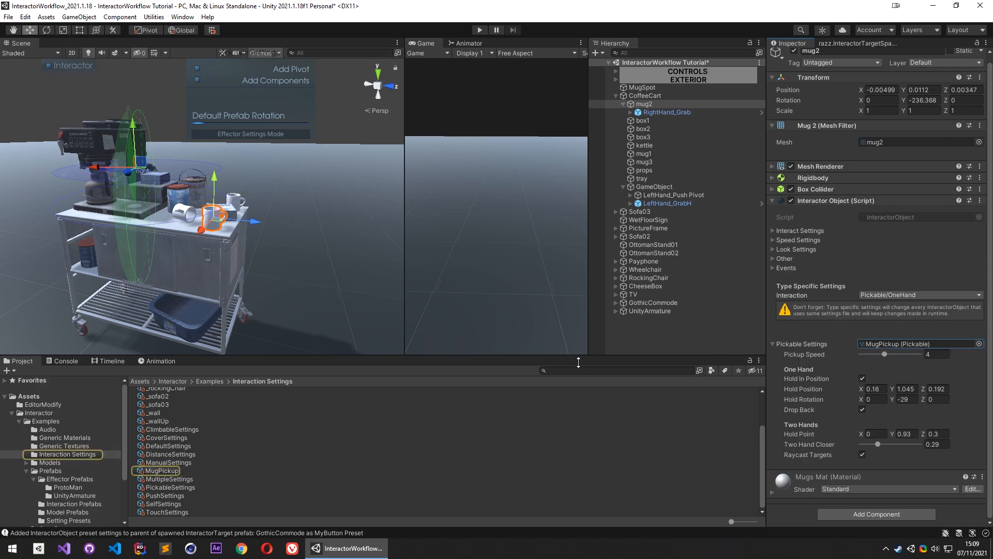
key("Delete")
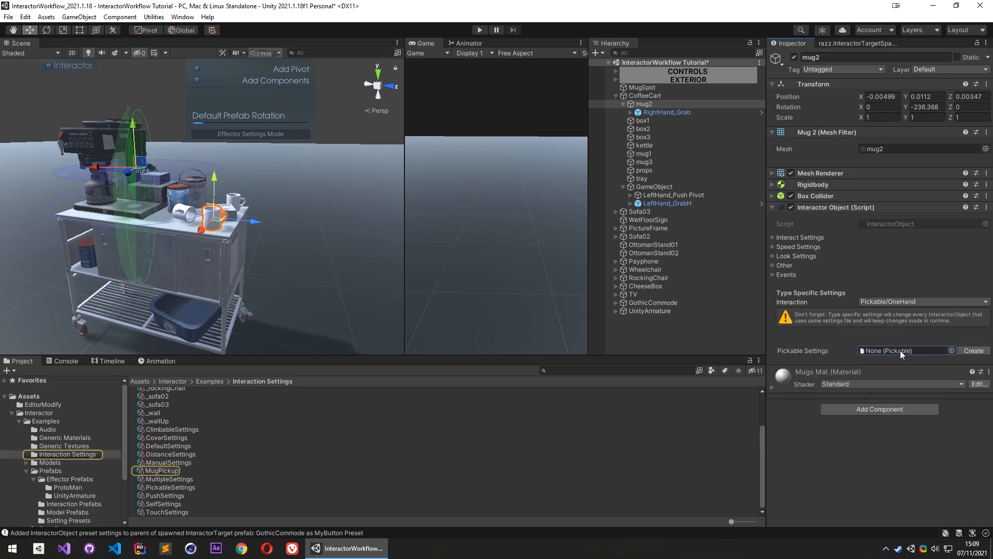
left_click(975, 351)
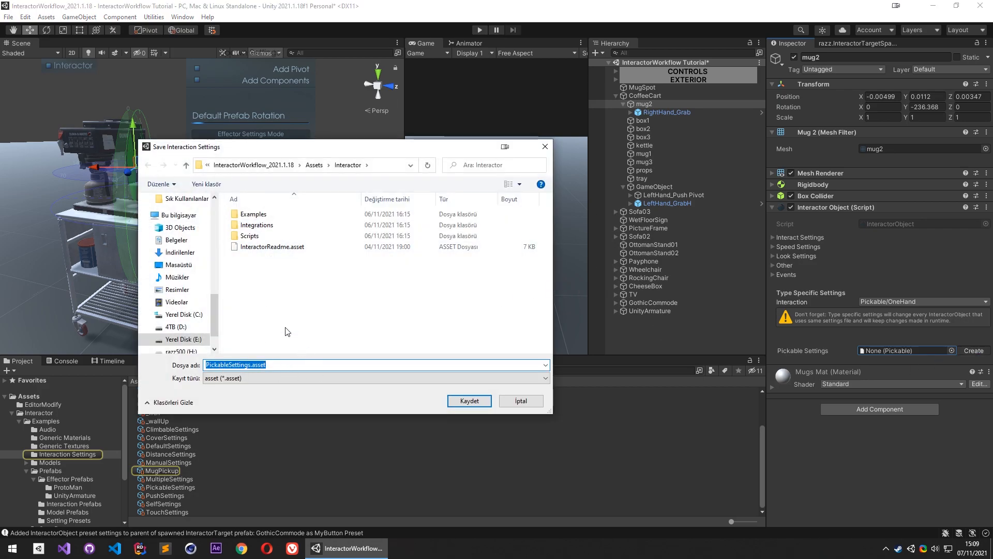
left_click(519, 401)
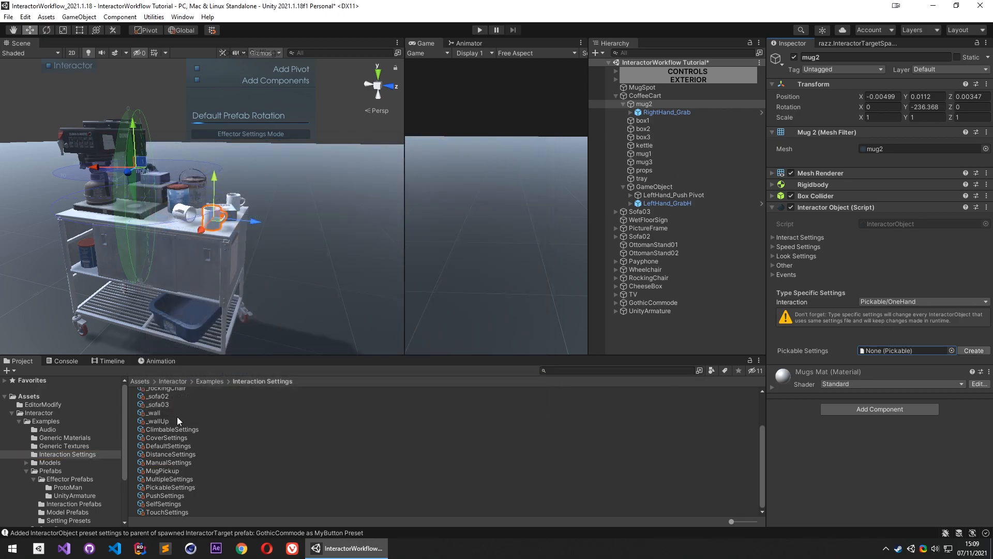
left_click_drag(165, 471, 912, 352)
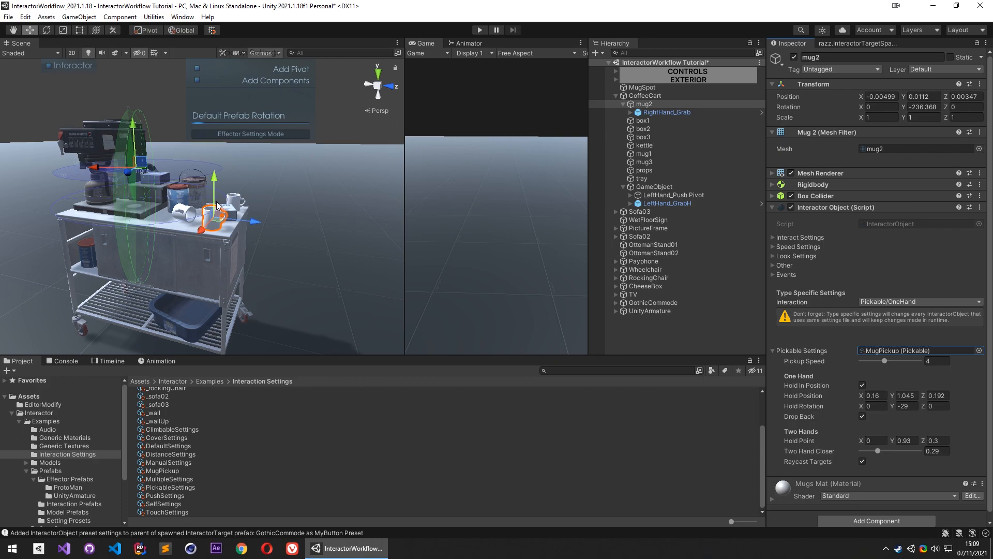
left_click_drag(259, 228, 176, 274, "alt")
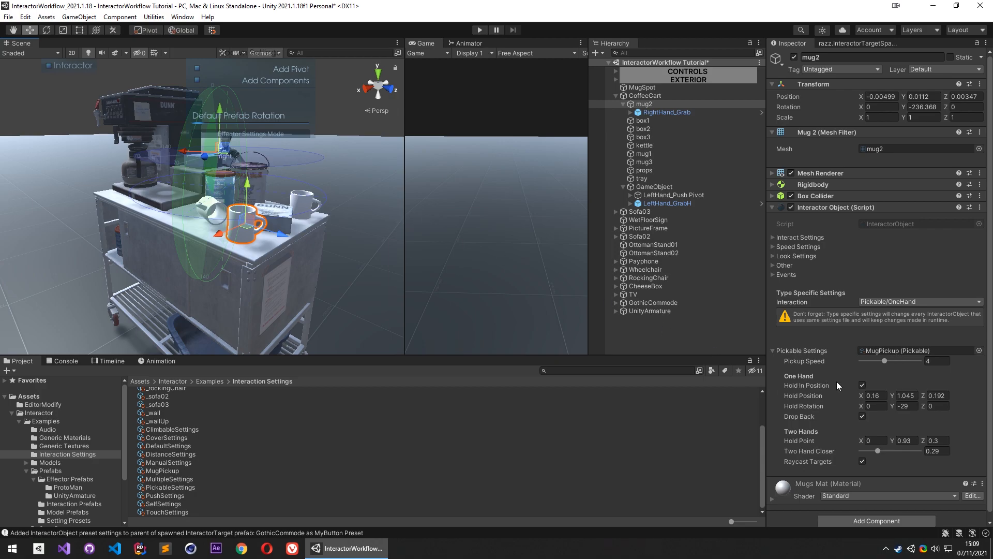
left_click_drag(311, 291, 321, 259, "alt")
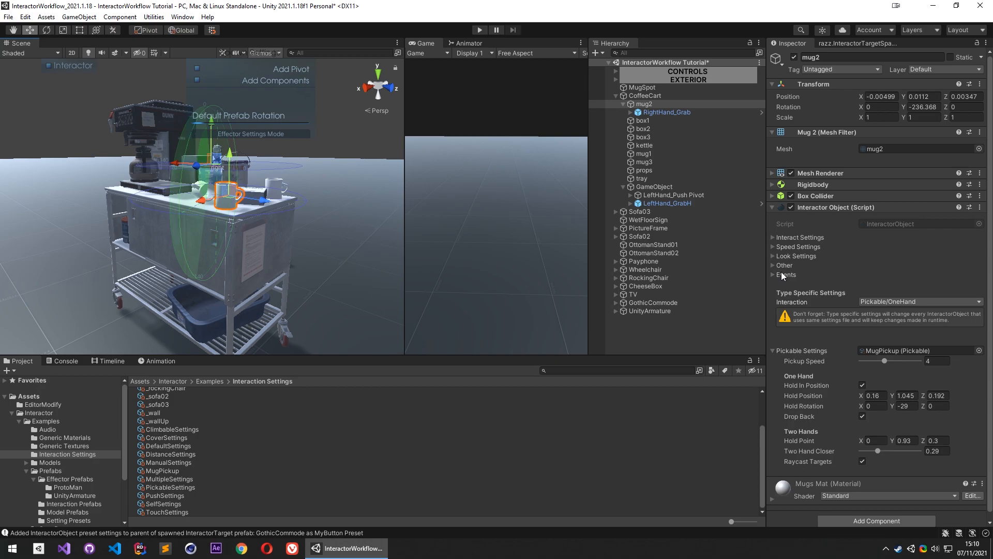
scroll(347, 158, "up", 3)
left_click_drag(334, 207, 326, 233, "alt")
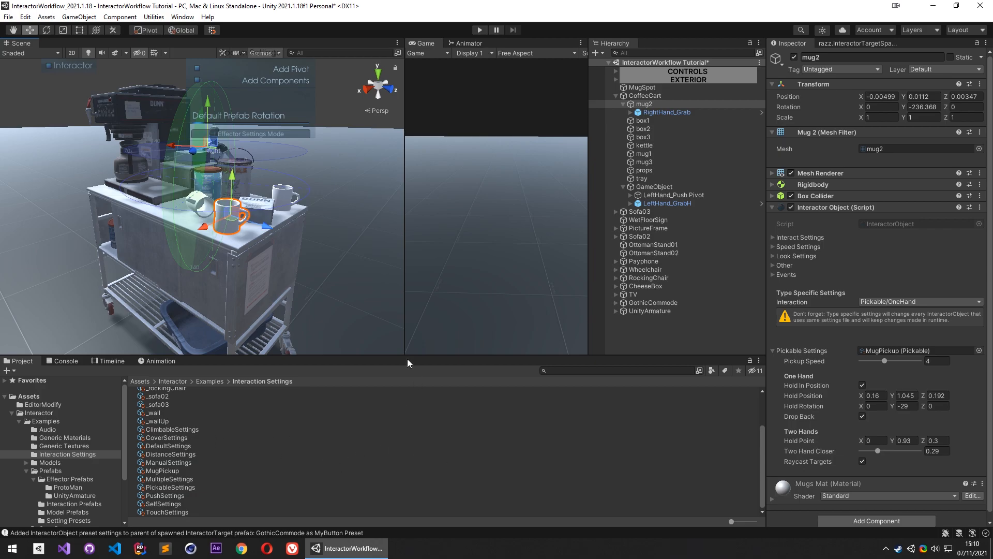
key("w")
right_click_drag(310, 277, 435, 306)
Assign MugSpot as Element 0 of mug2's Drop Locations in its Interactor Object's Other settings
left_click(782, 265)
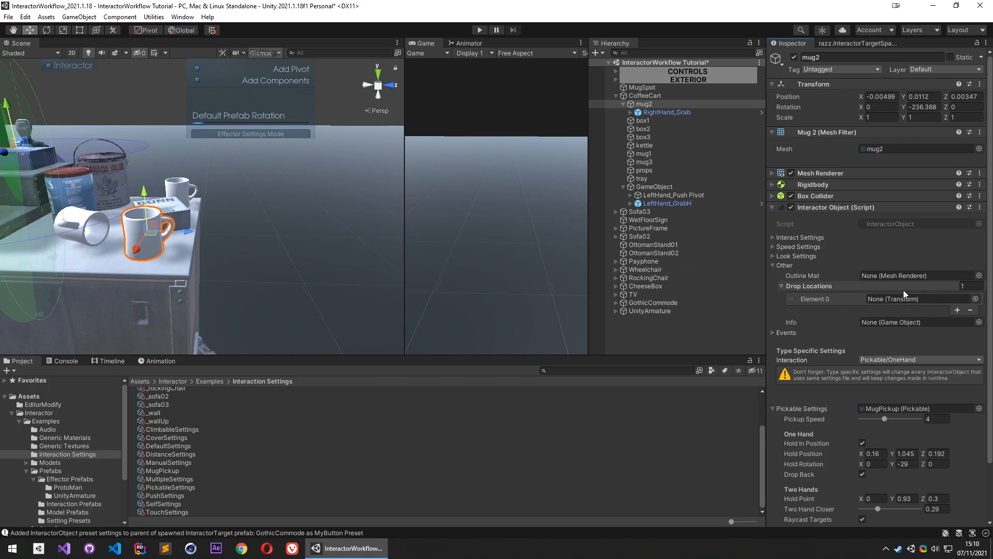
right_click_drag(258, 260, 280, 247)
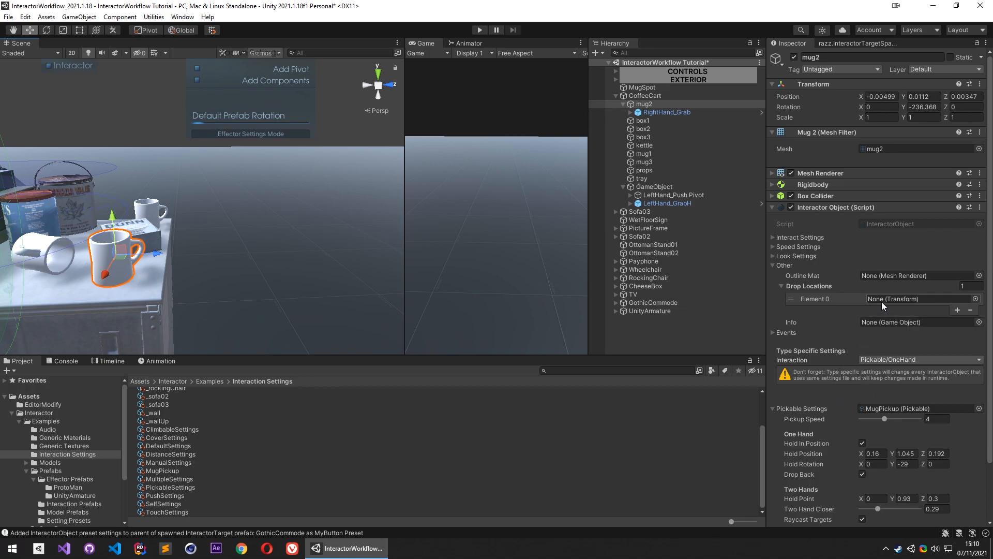
right_click_drag(298, 265, 301, 265)
key("s")
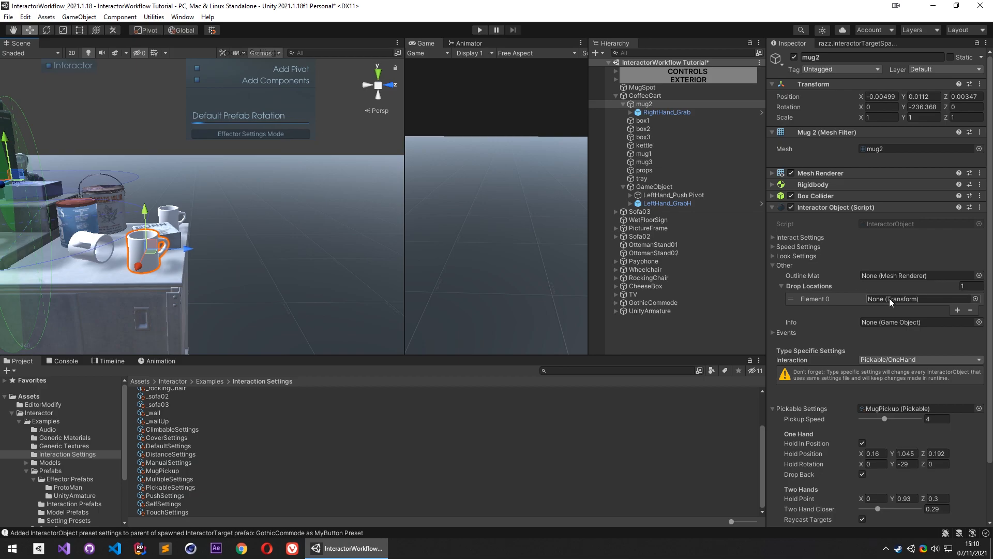
right_click_drag(257, 281, 821, 311)
key("f")
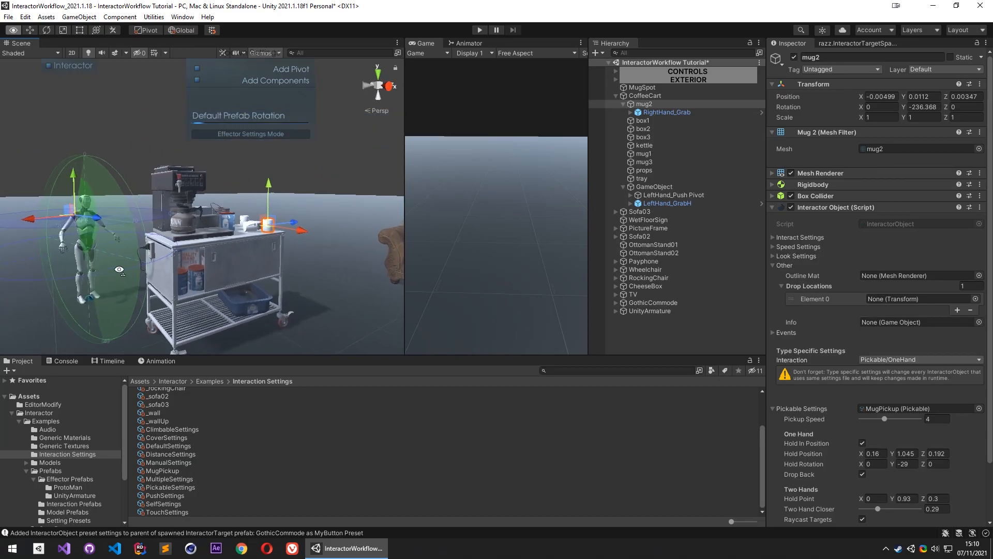
left_click_drag(646, 87, 899, 302)
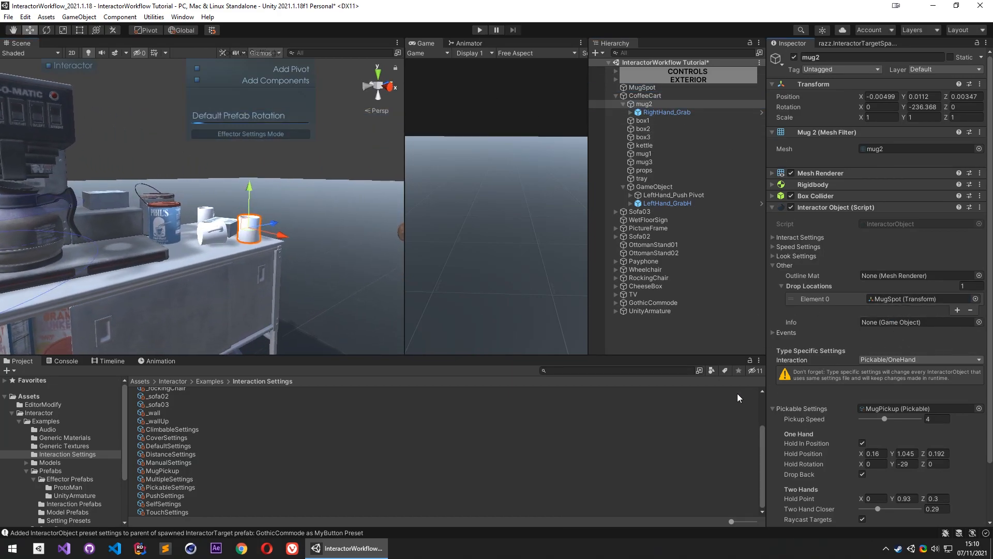
Run the scene, walk the character up to CoffeeCart and pick up mug2 with one hand
left_click(479, 30)
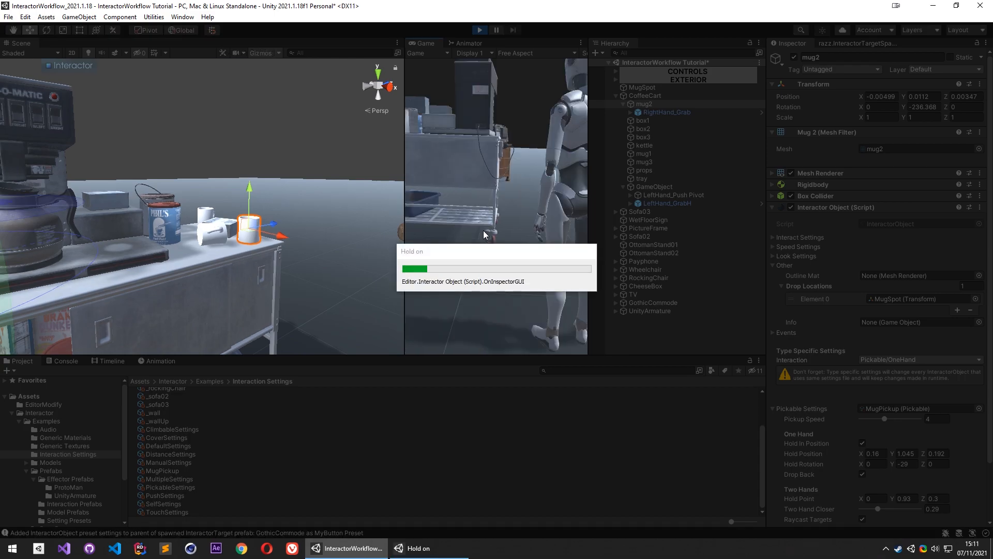
key("w")
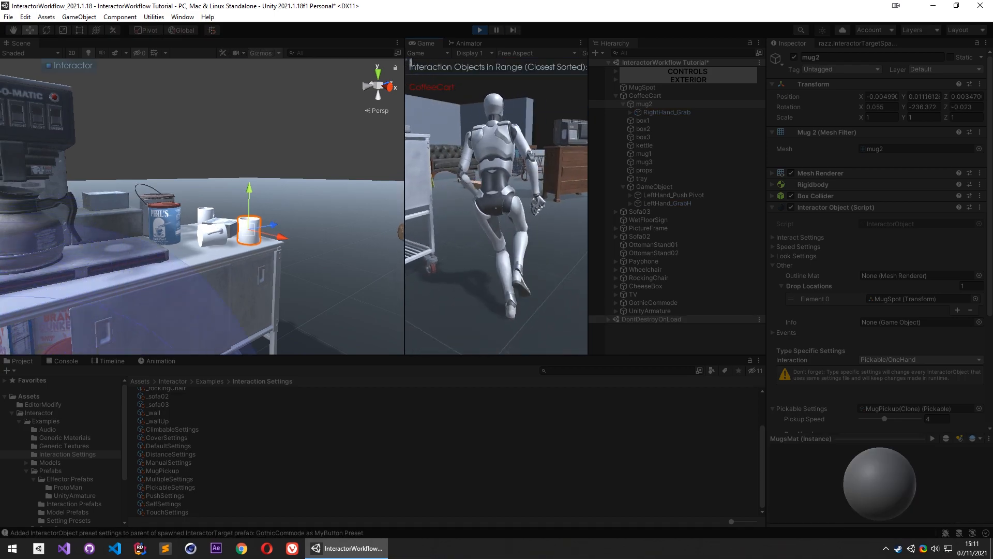
key("w")
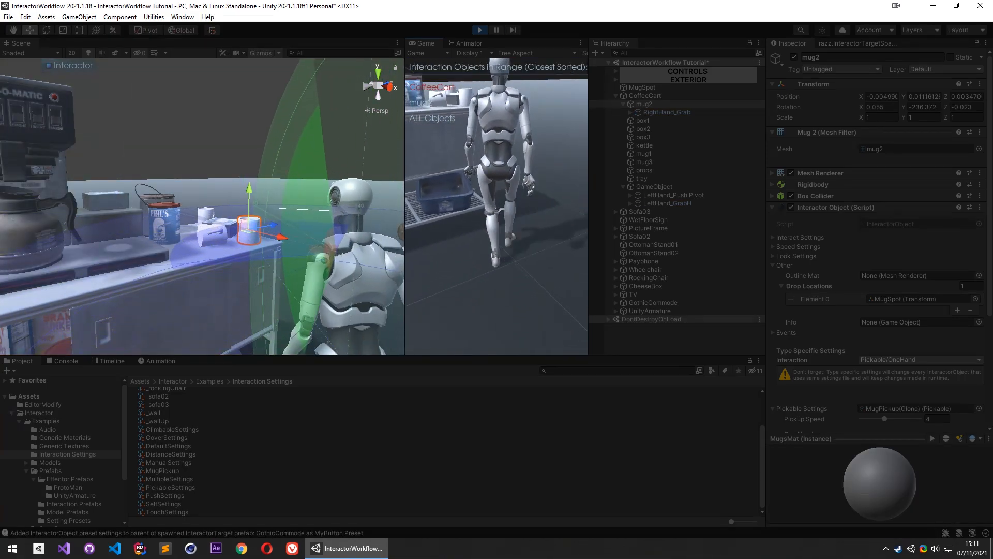
key("f")
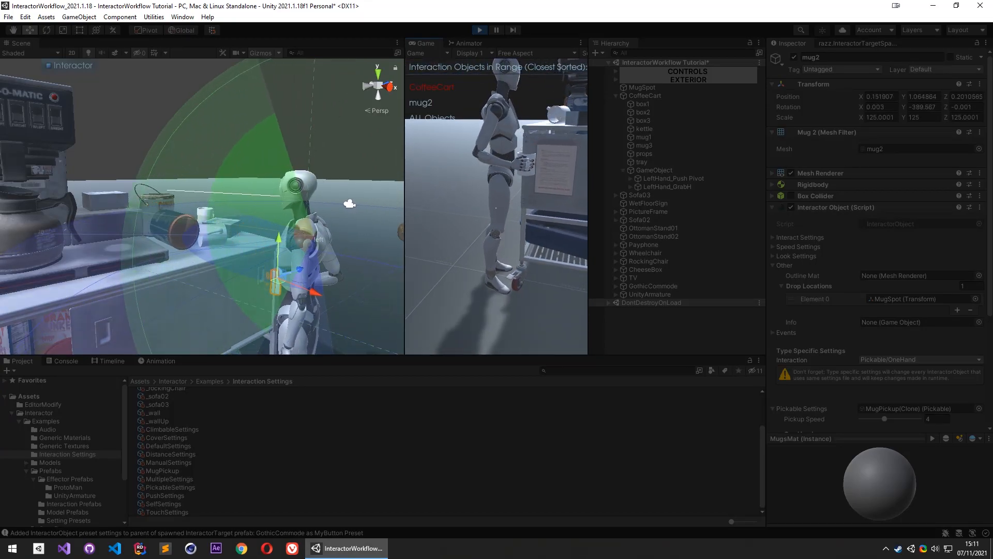
Walk the character away and back to CoffeeCart while holding mug2, and test dropping the mug back on the cart
key("s")
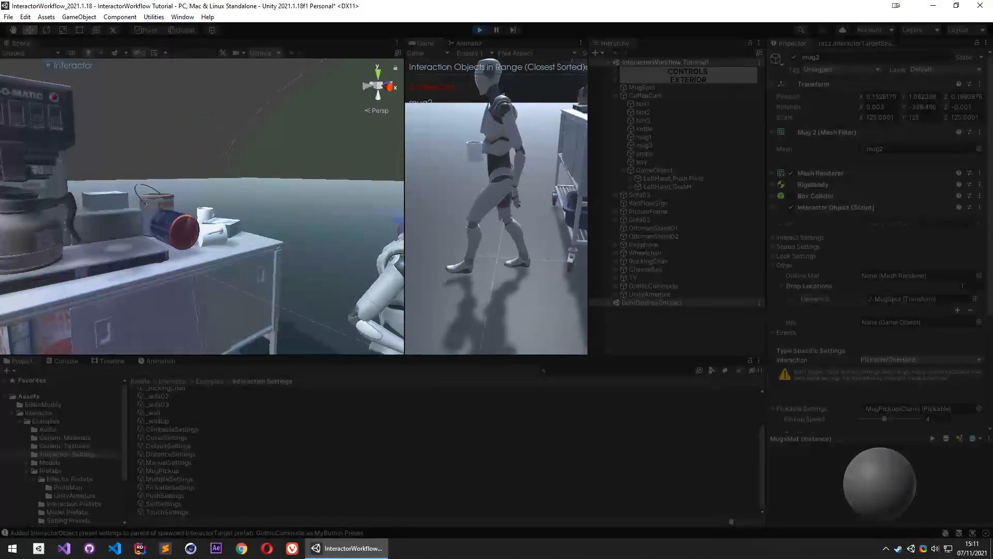
key("w")
key("w")
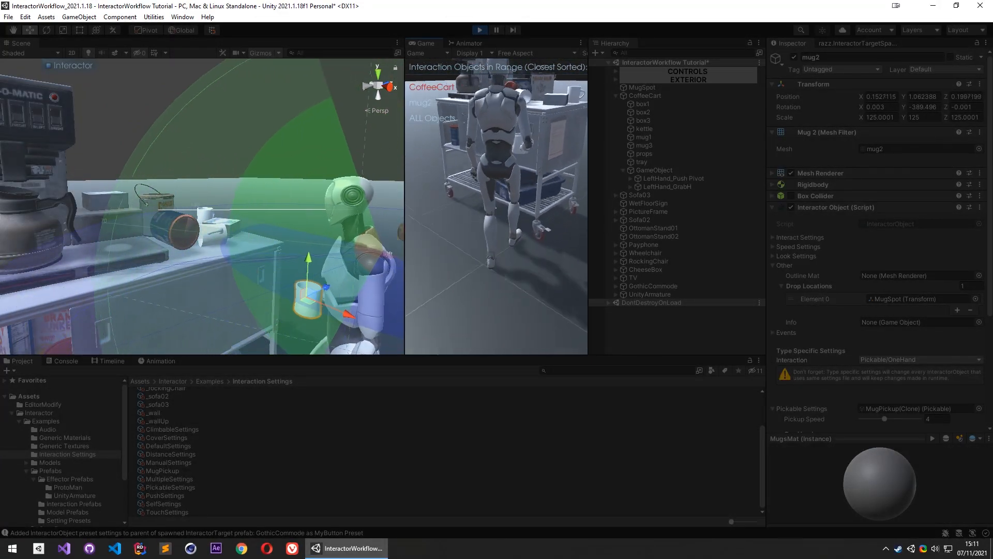
scroll(496, 207, "down", 1)
right_click_drag(299, 229, 79, 446)
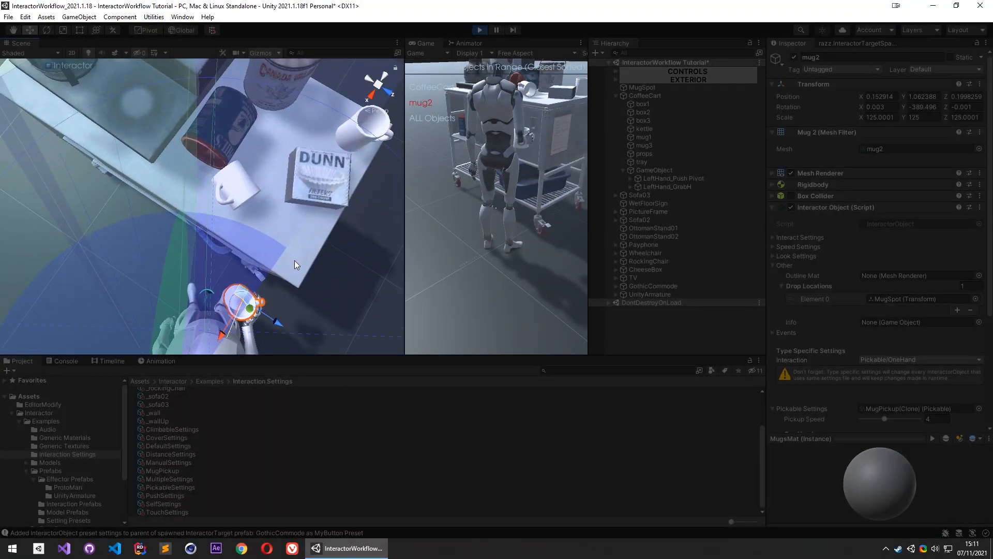
left_click(492, 193)
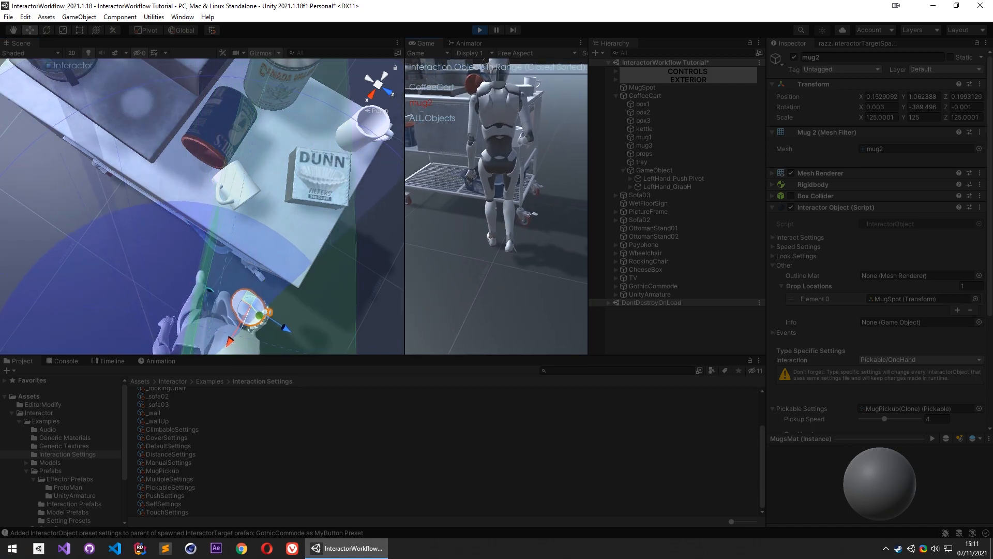
key("w")
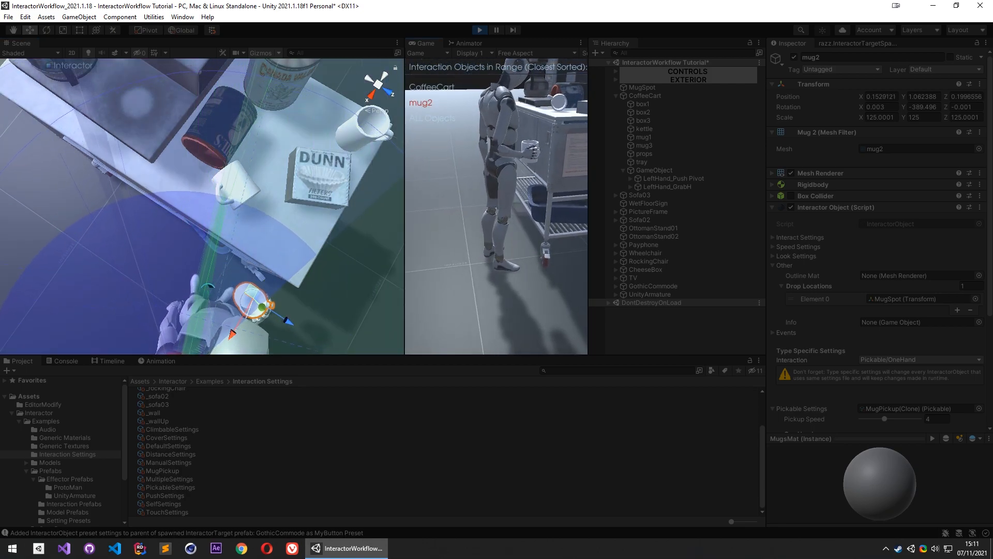
key("f")
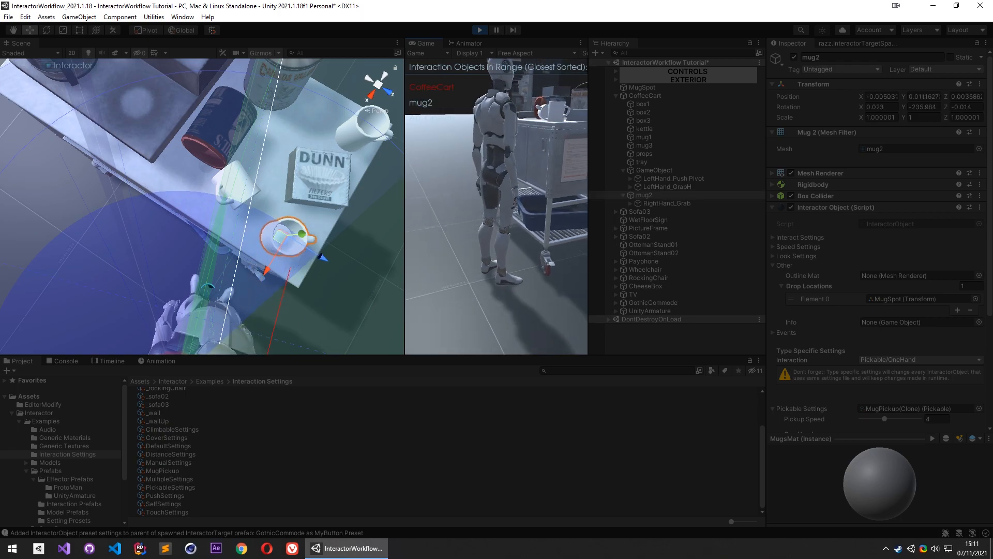
Pick up mug2 again, test dropping it at the MugSpot location away from the cart, and stop play mode
right_click_drag(266, 275, 85, 261)
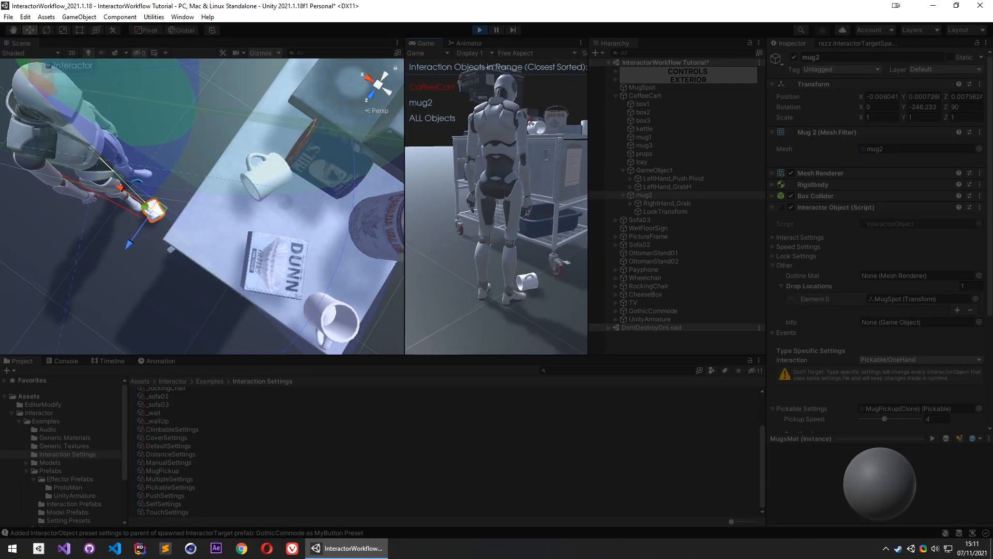
key("f")
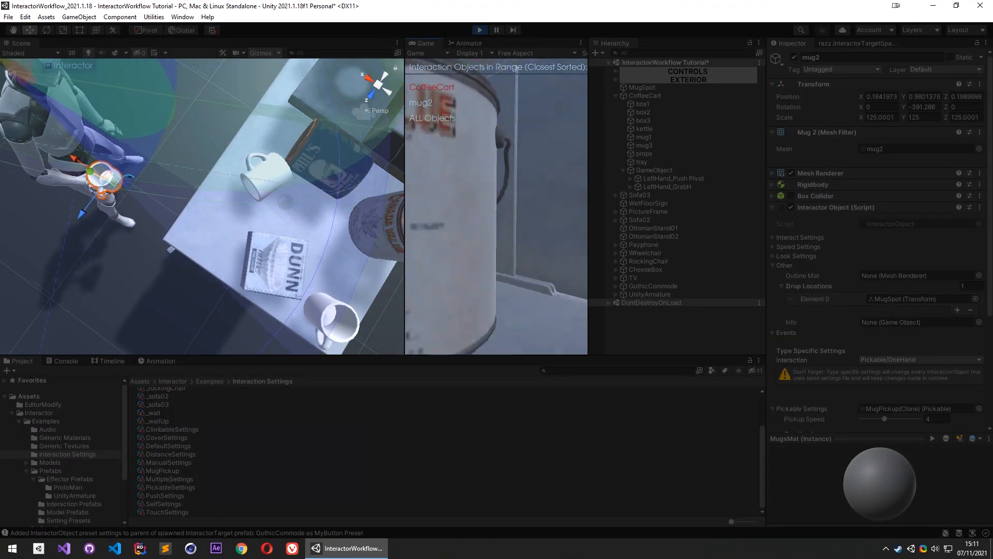
key("w")
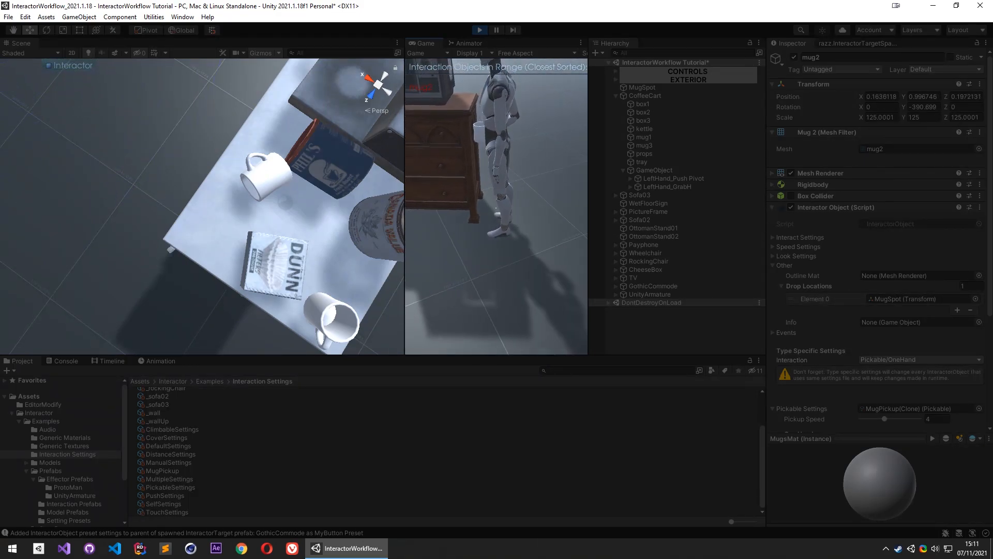
key("f")
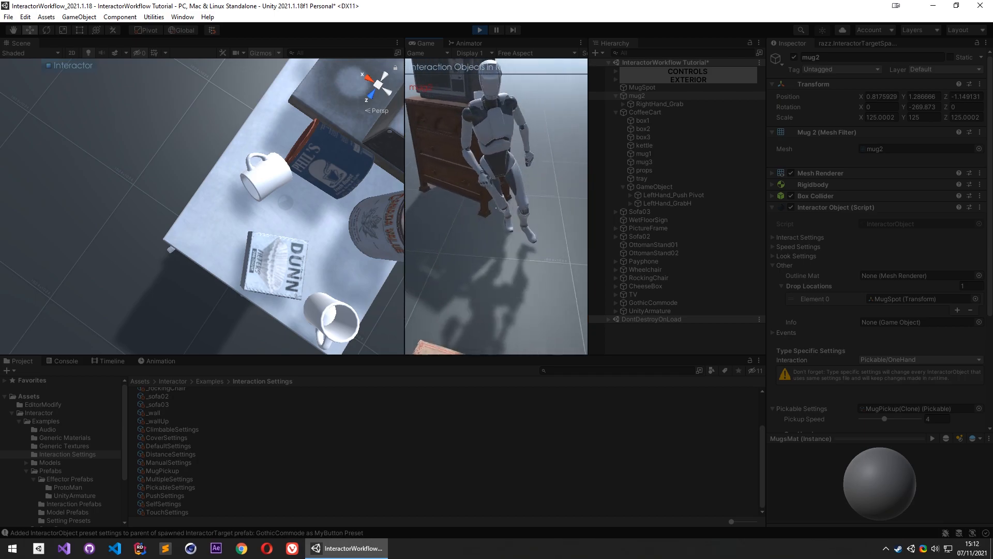
key("w")
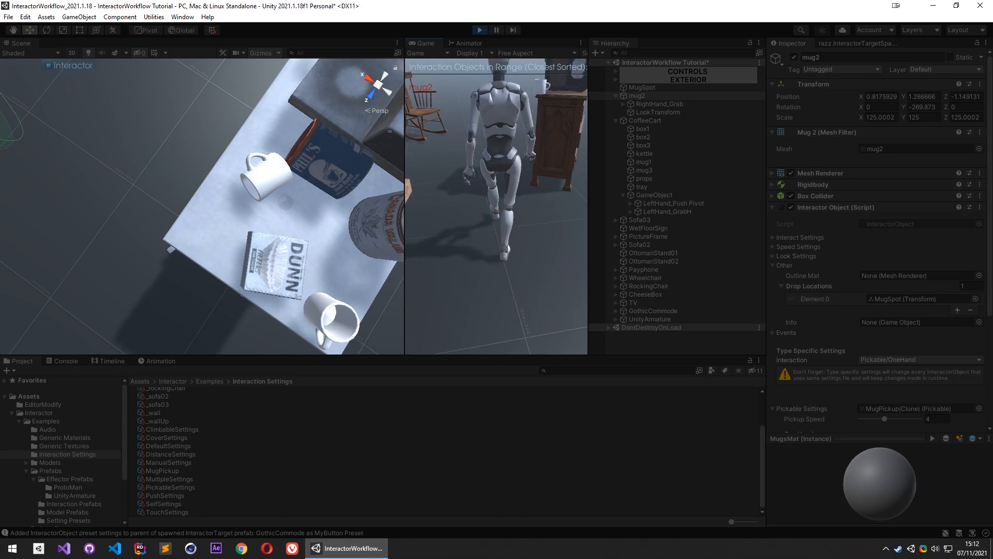
left_click(480, 30)
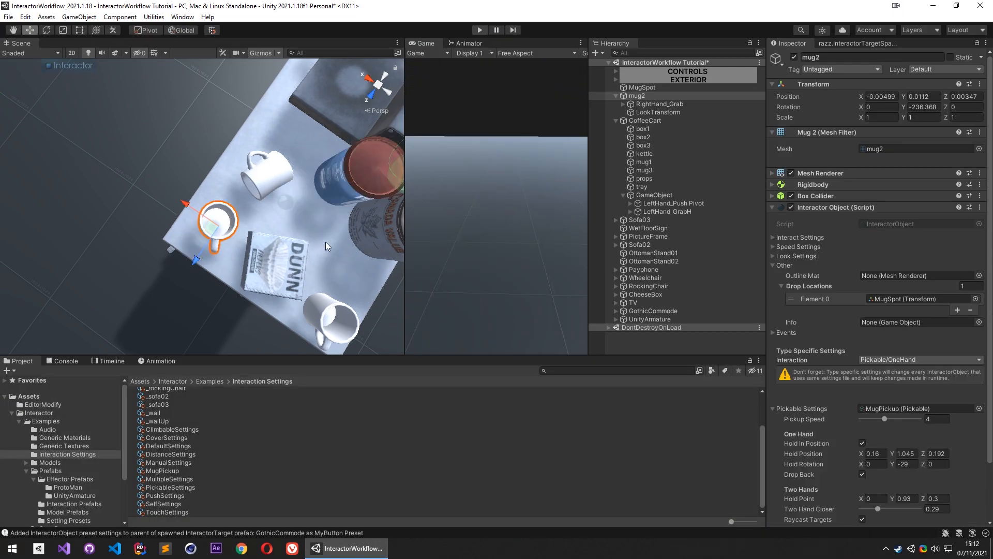
Look over CoffeeCart and the sofa area around it in the scene
right_click_drag(877, 84, 764, 77)
key("s")
key("w")
key("s")
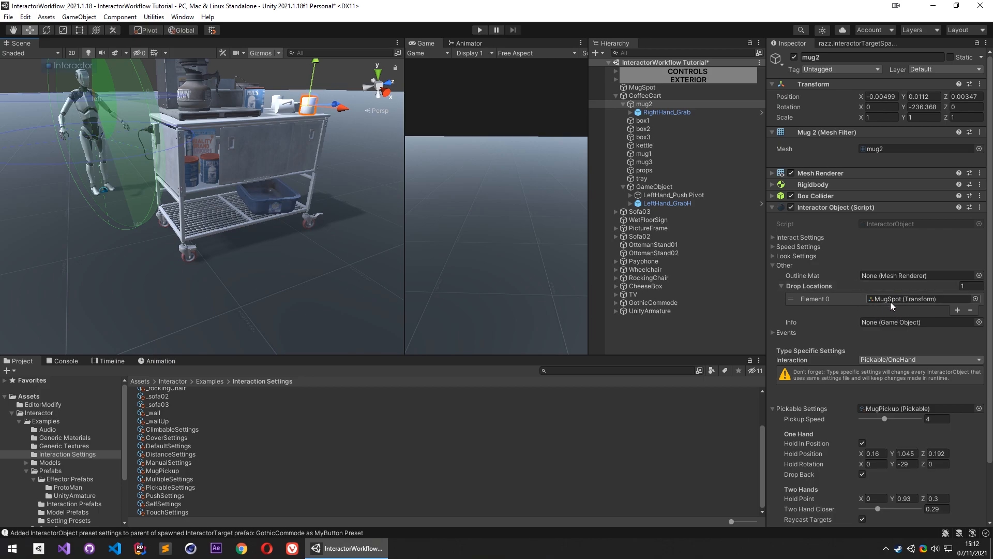
right_click_drag(277, 226, 262, 247)
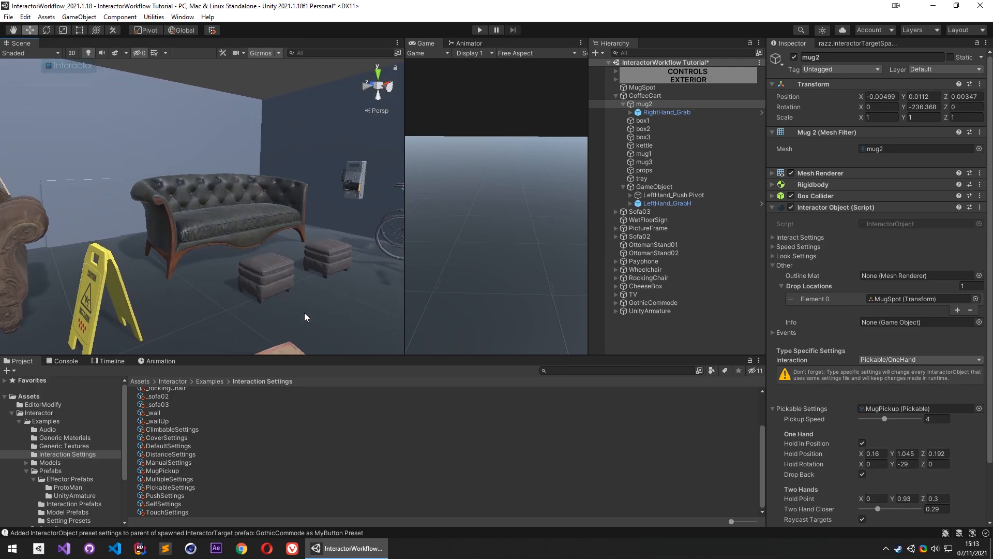
right_click_drag(251, 252, 551, 303)
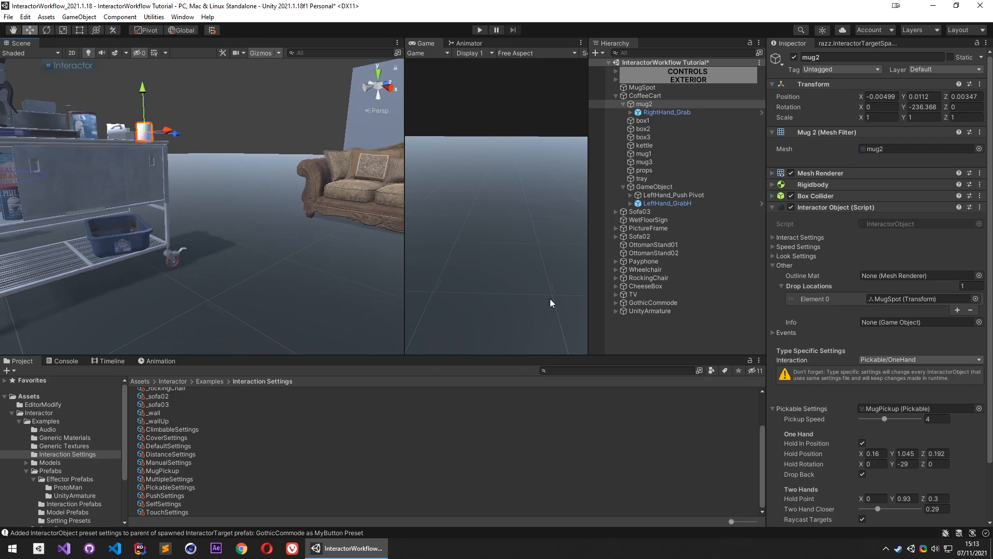
right_click_drag(166, 238, 196, 243)
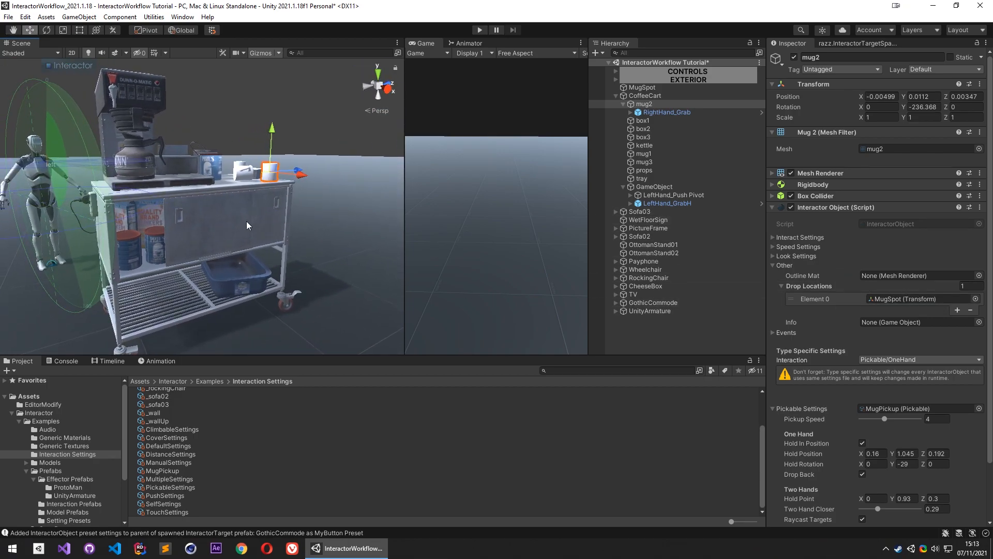
scroll(181, 224, "down", 5)
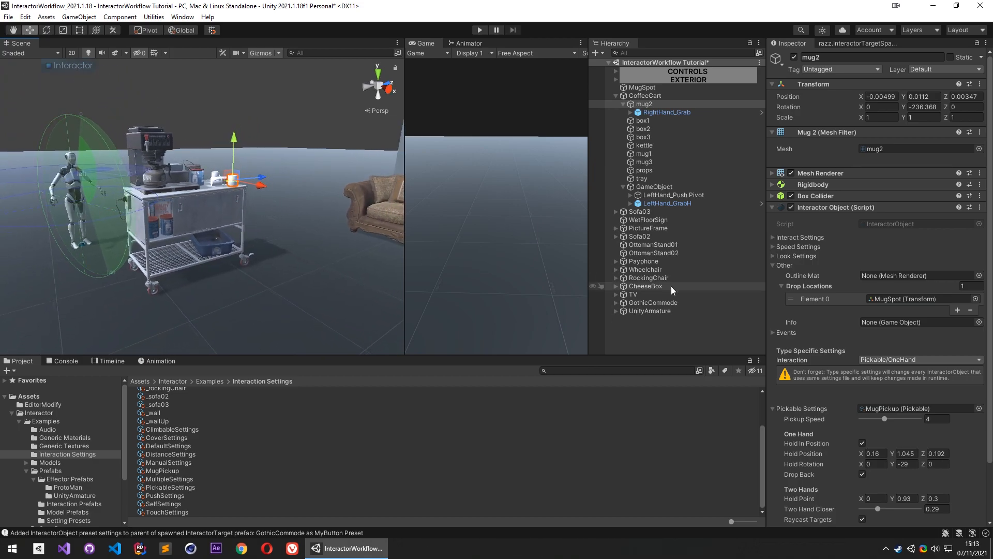
Collapse CoffeeCart in the hierarchy and maximize the scene view in front of Sofa03
left_click(616, 95)
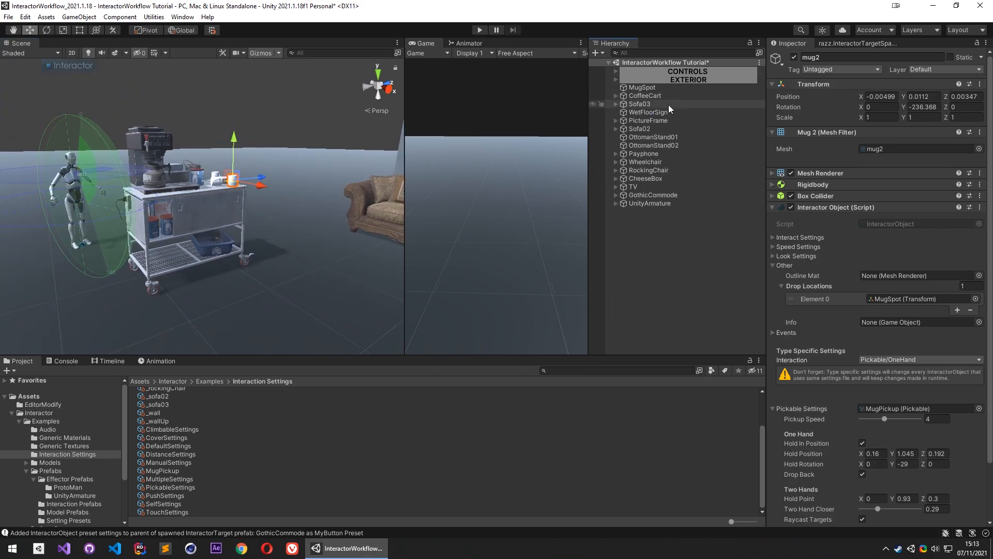
right_click_drag(304, 220, 350, 220)
key("shift+space")
right_click_drag(471, 276, 509, 293)
key("w")
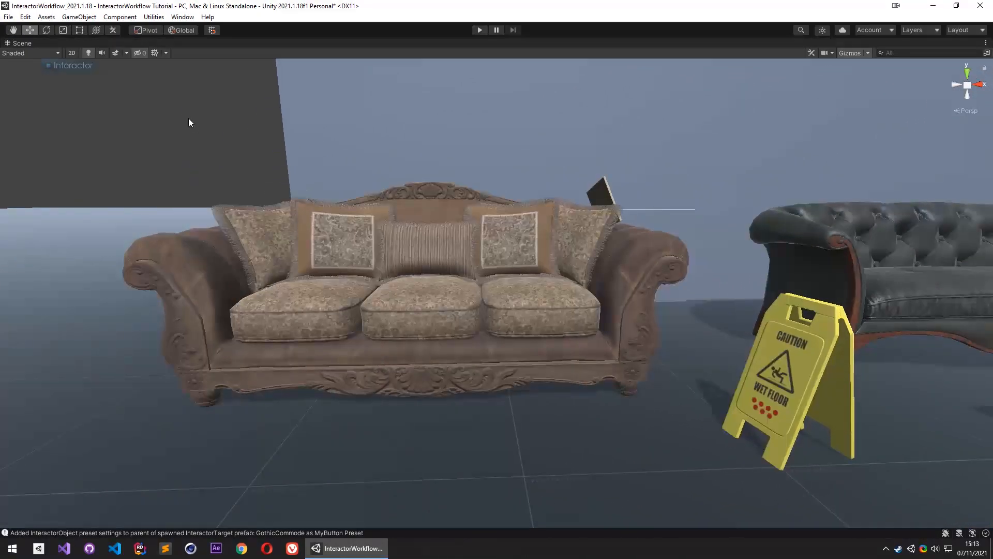
Show the Interactor Spawn Settings and choose Multiple Preset with Camera to Object (Y only) rotation
left_click(50, 69)
left_click_drag(268, 70, 572, 286)
left_click(647, 280)
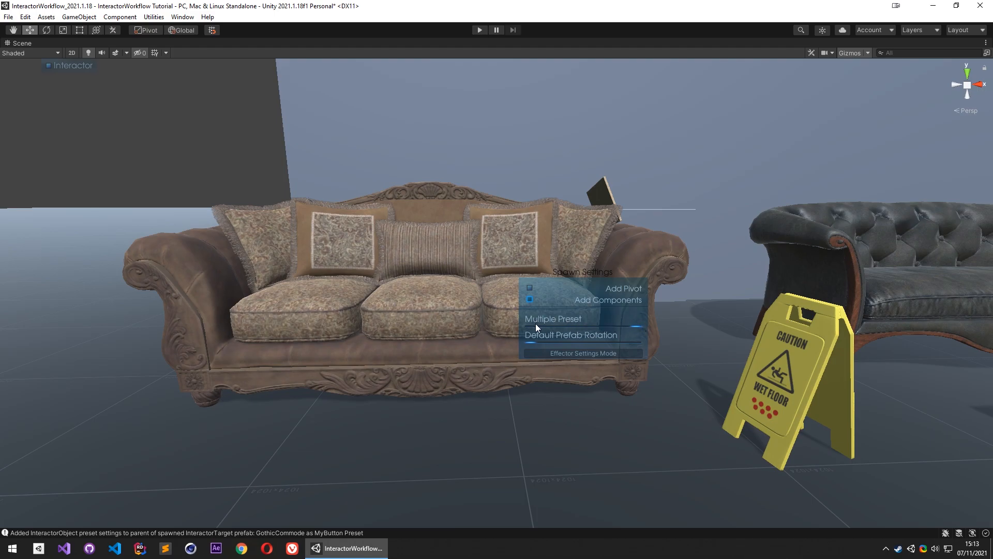
left_click_drag(536, 321, 379, 324, "alt")
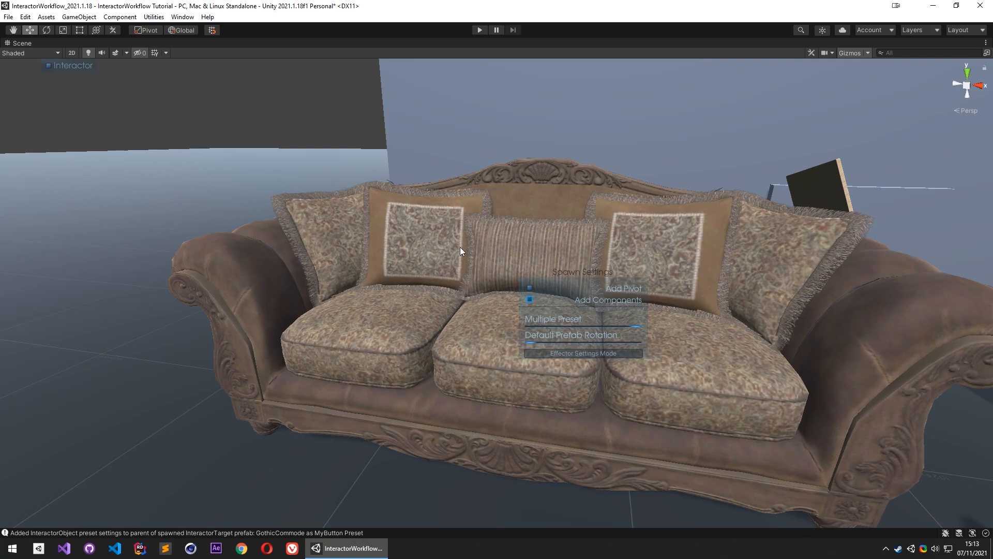
left_click_drag(531, 341, 645, 345)
Spawn a Chest target on the end seat cushion of Sofa03
right_click_drag(334, 335, 815, 407)
key("w")
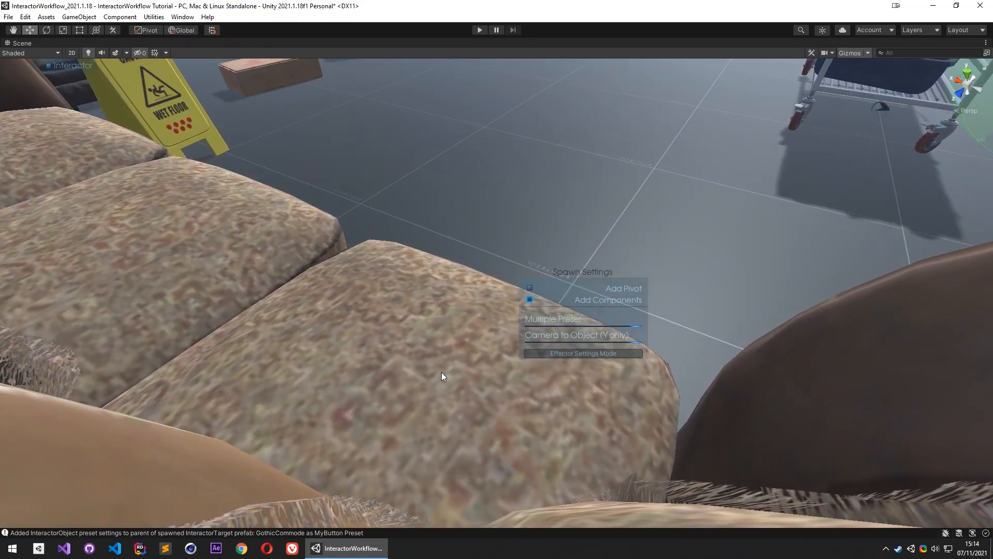
right_click_drag(433, 379, 427, 372)
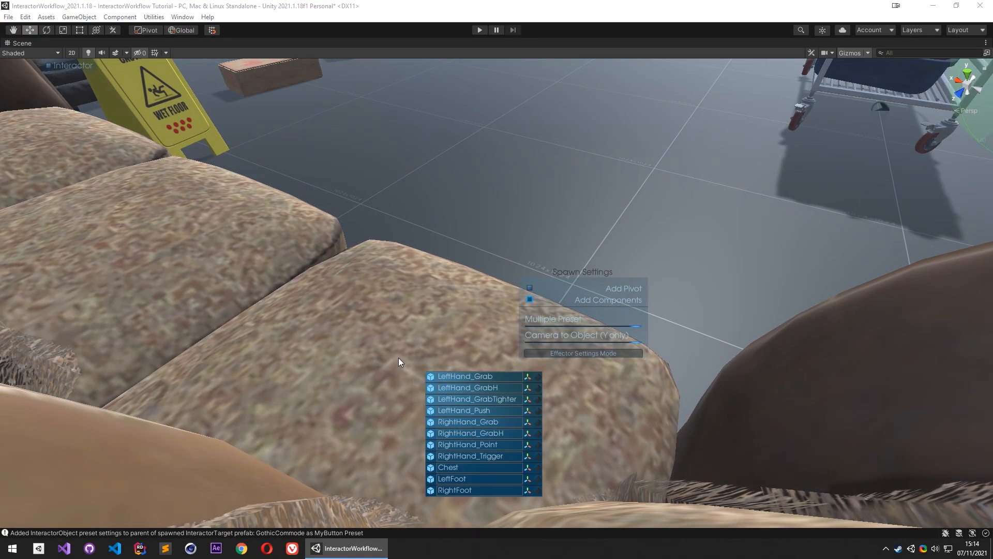
left_click(448, 467)
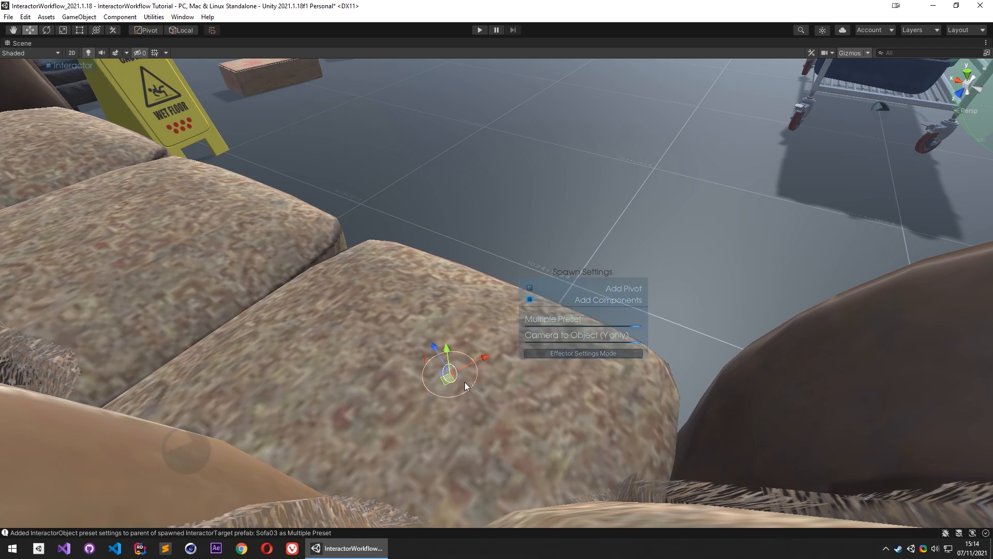
Spawn a RightHand_GrabH target on Sofa03's armrest beside the Chest target, and rotate and move it to fit
right_click_drag(419, 387, 5, 357)
right_click_drag(339, 251, 466, 311)
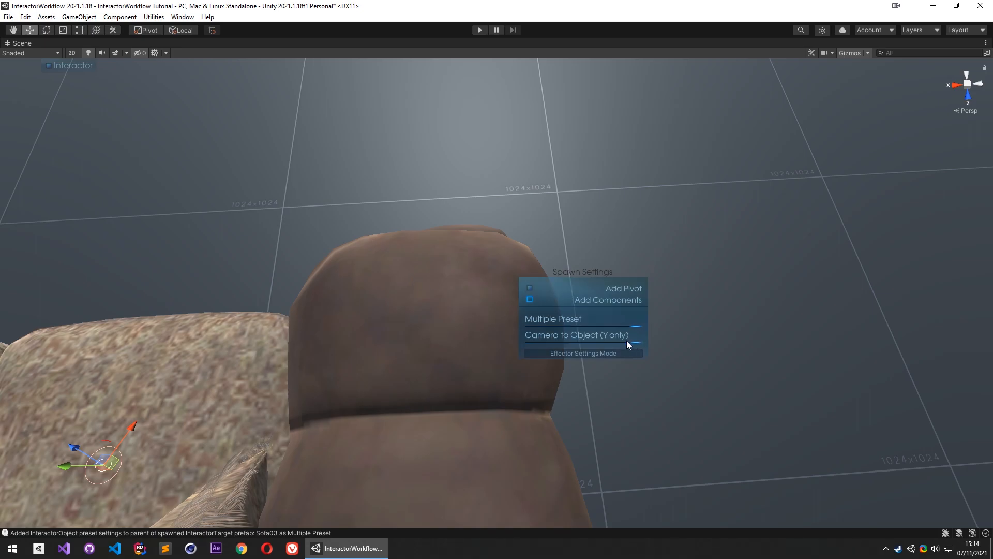
right_click_drag(458, 315, 433, 282)
right_click(432, 282)
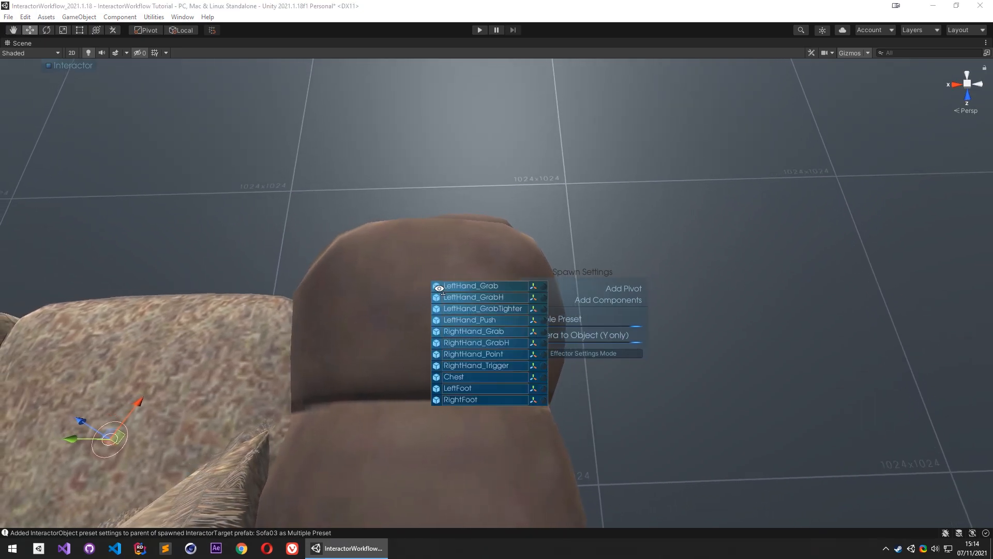
left_click(487, 342)
key("e")
left_click_drag(458, 368, 418, 363)
left_click_drag(366, 334, 191, 202, "alt")
left_click_drag(445, 254, 486, 265)
key("w")
Spawn a LeftHand_GrabH target on Sofa03's backrest, and rotate and move it to fit the upper edge
right_click_drag(507, 204, 536, 288)
key("e")
right_click(425, 286)
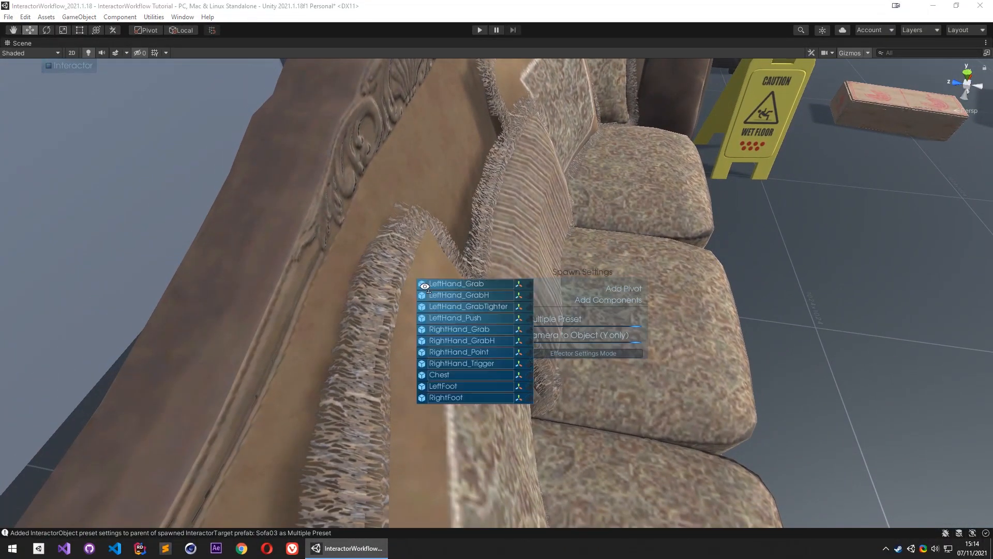
left_click(481, 284)
key("e")
left_click_drag(445, 333, 430, 342)
key("d")
right_click_drag(490, 263, 276, 230)
key("w")
left_click_drag(350, 249, 342, 229)
Spawn a LeftFoot target on Sofa03's end seat cushion and position it near the cushion's front
right_click_drag(413, 324, 787, 365)
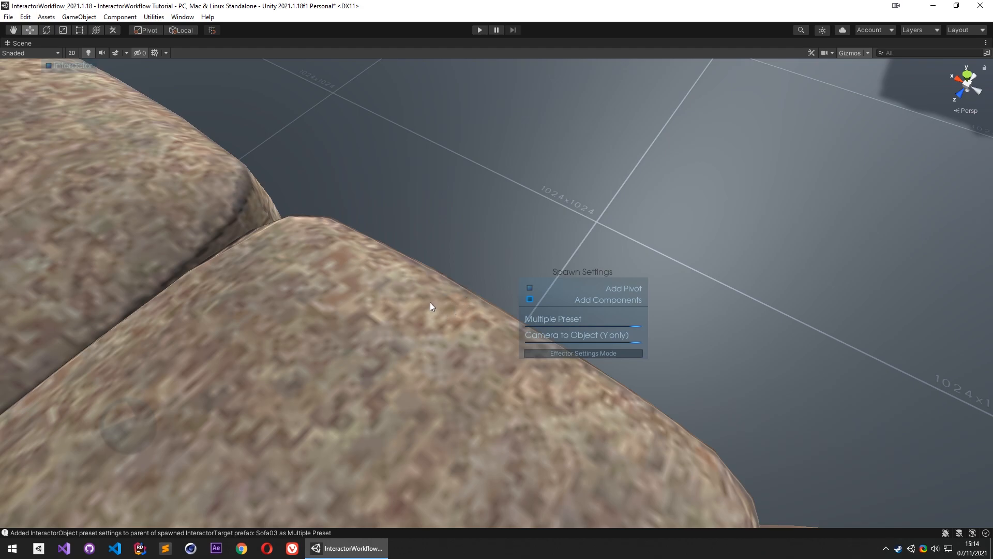
right_click_drag(411, 330, 411, 319)
right_click(412, 319)
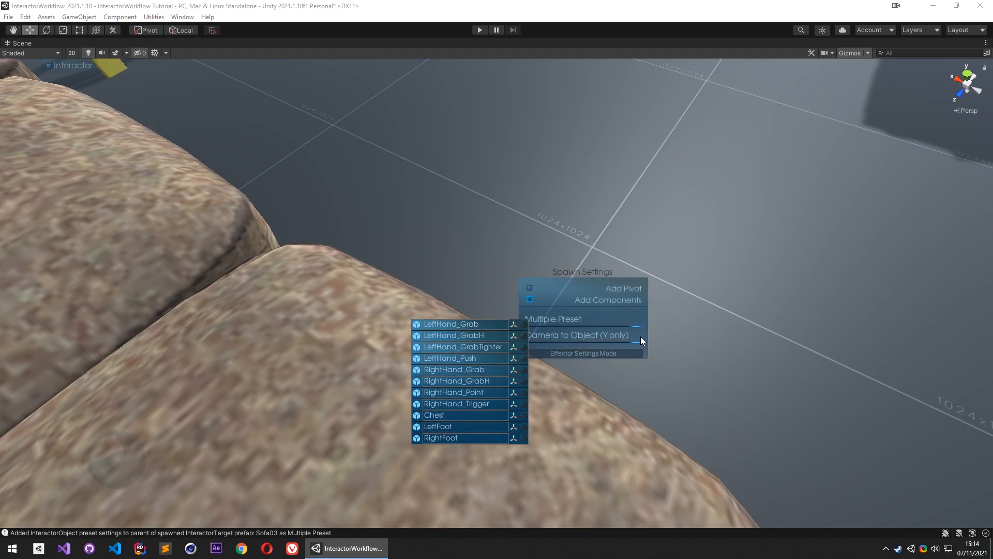
left_click(446, 428)
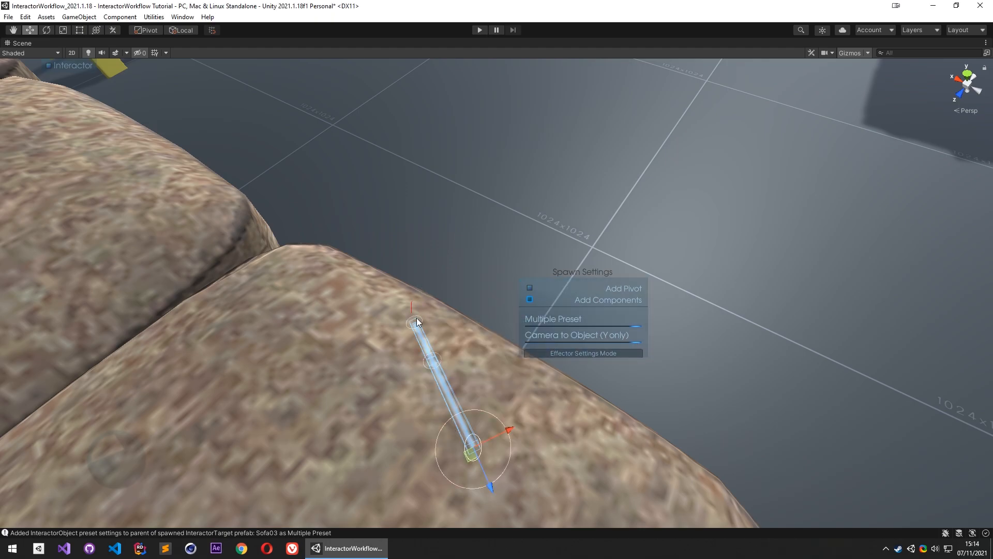
left_click_drag(511, 467, 454, 360)
key("w")
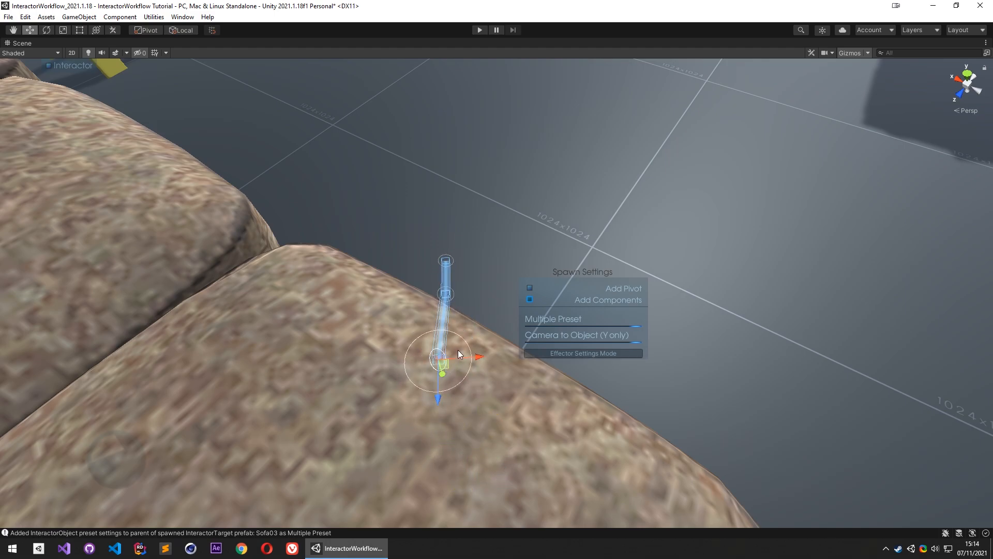
right_click_drag(464, 339, 338, 221)
right_click_drag(488, 203, 384, 305)
left_click_drag(384, 305, 406, 305)
Spawn a RightFoot target on Sofa03's seat and position it near the gap between the first two cushions
mouse_move(517, 394)
right_mouse_down()
mouse_move(540, 406)
mouse_move(455, 356)
mouse_move(812, 417)
mouse_move(800, 424)
mouse_move(822, 419)
mouse_move(523, 397)
mouse_move(524, 387)
right_mouse_up()
right_click(430, 318)
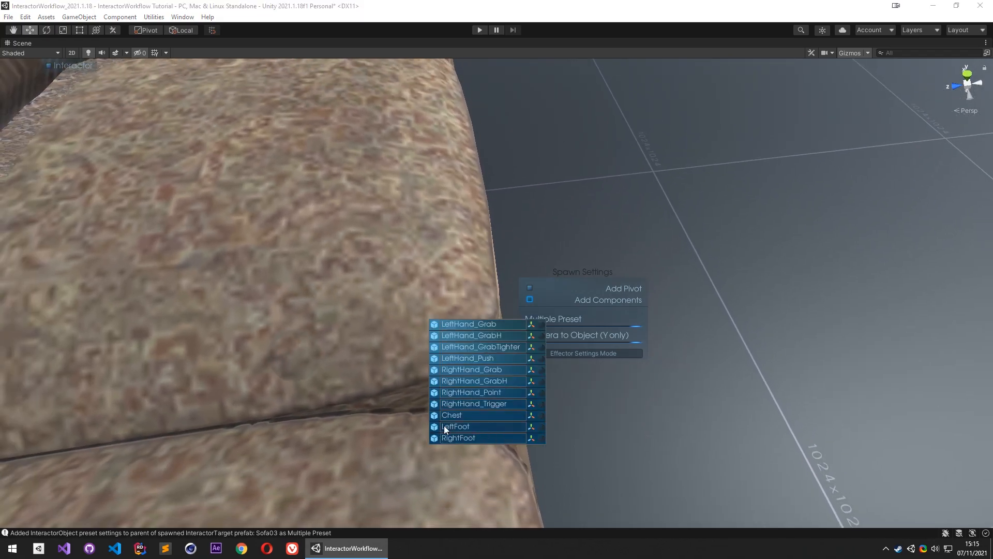
left_click(468, 438)
right_click_drag(467, 437, 304, 189)
left_click_drag(361, 204, 373, 173)
key("w")
scroll(374, 177, "down", 8)
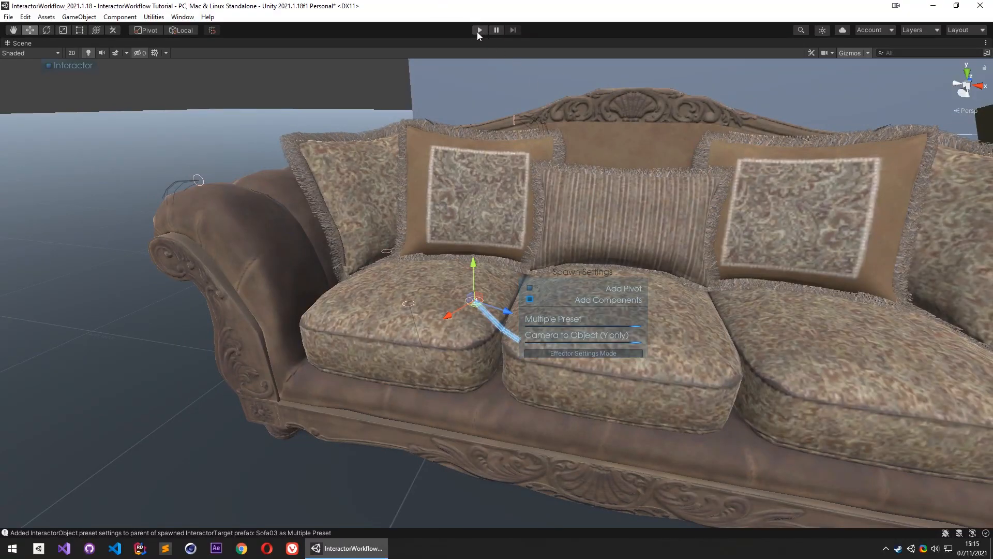
Run the scene with a wider game view, walk the character to Sofa03 and use it to sit down
left_click(479, 31)
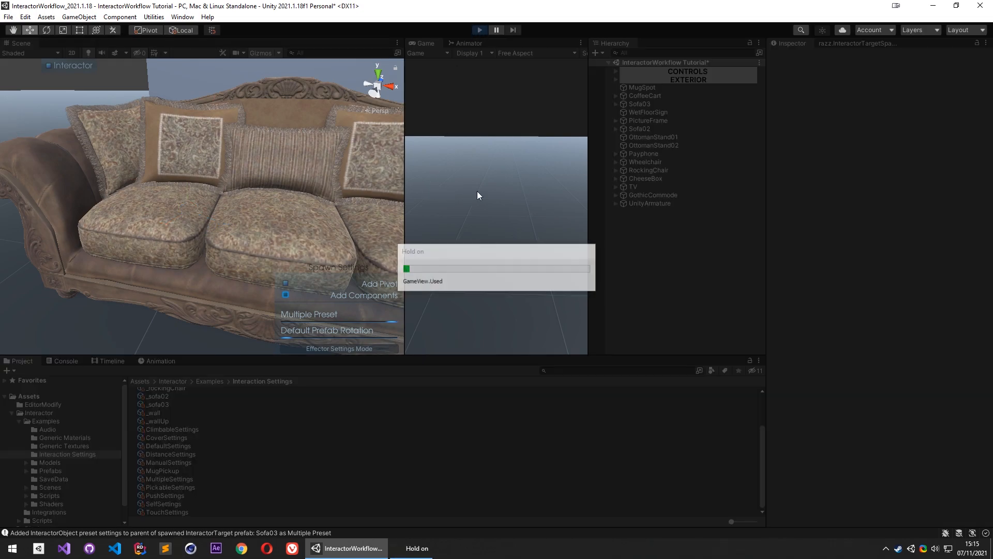
key("w")
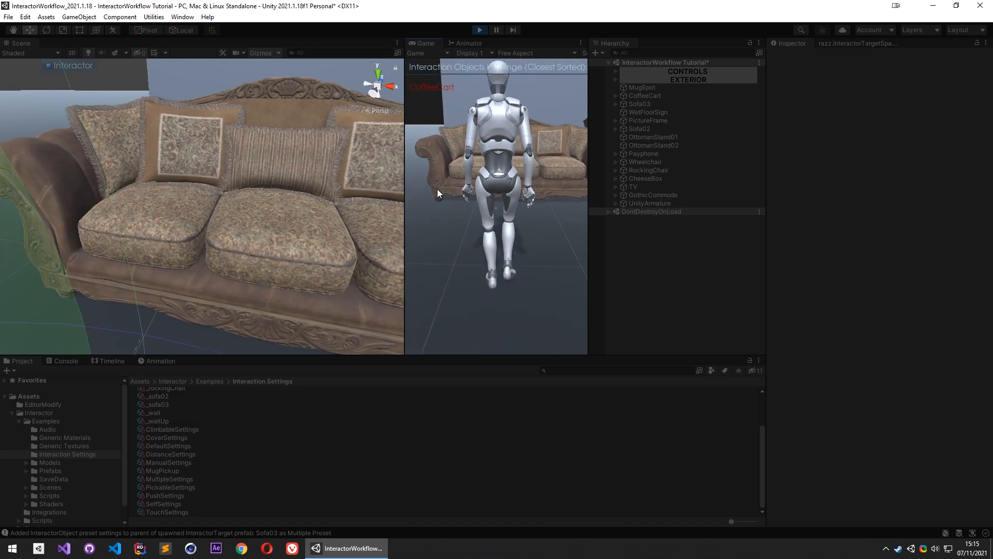
left_click_drag(405, 222, 215, 225)
left_click(255, 211)
key("w")
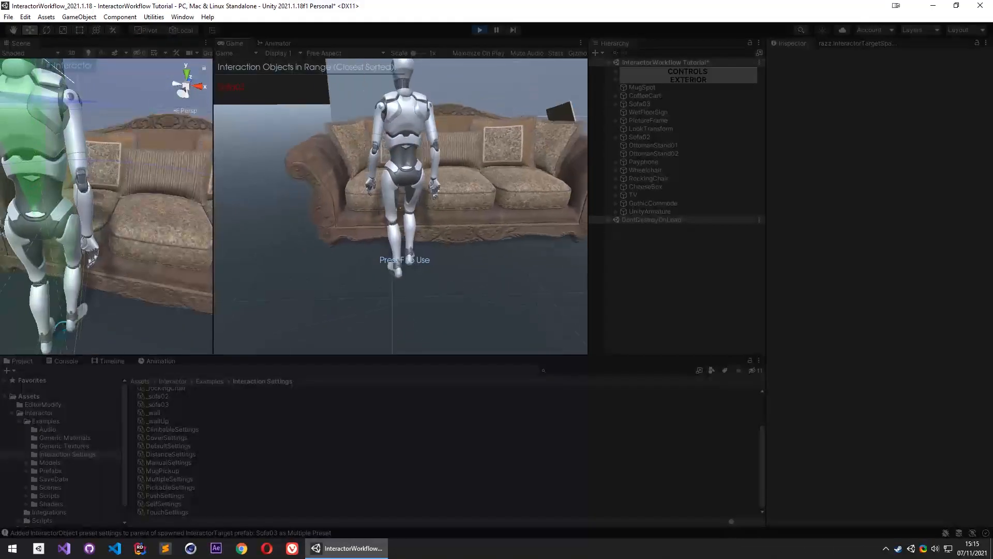
key("f")
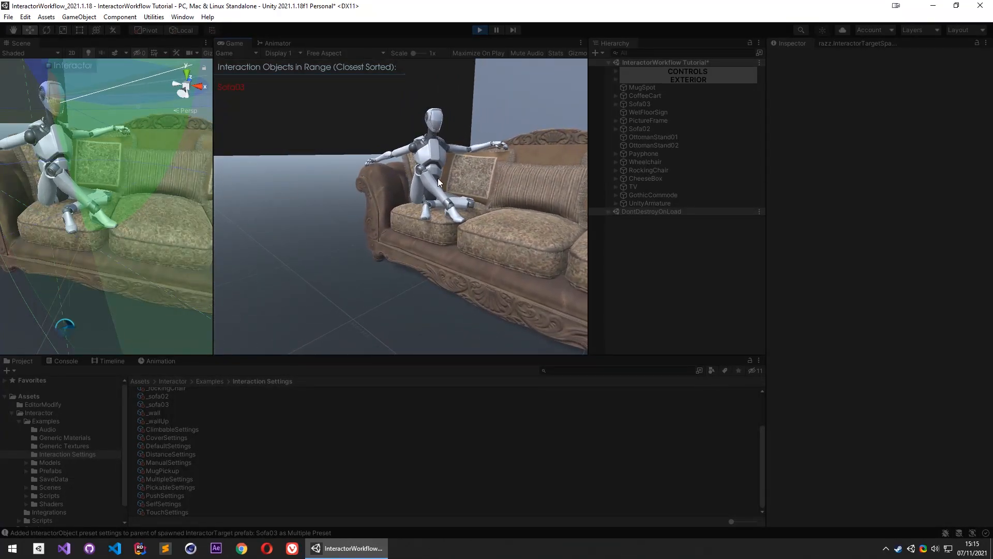
Widen the scene view, select Sofa03's Chest target and shift it sideways along the sofa to adjust the sitting pose
left_click_drag(219, 208, 319, 197)
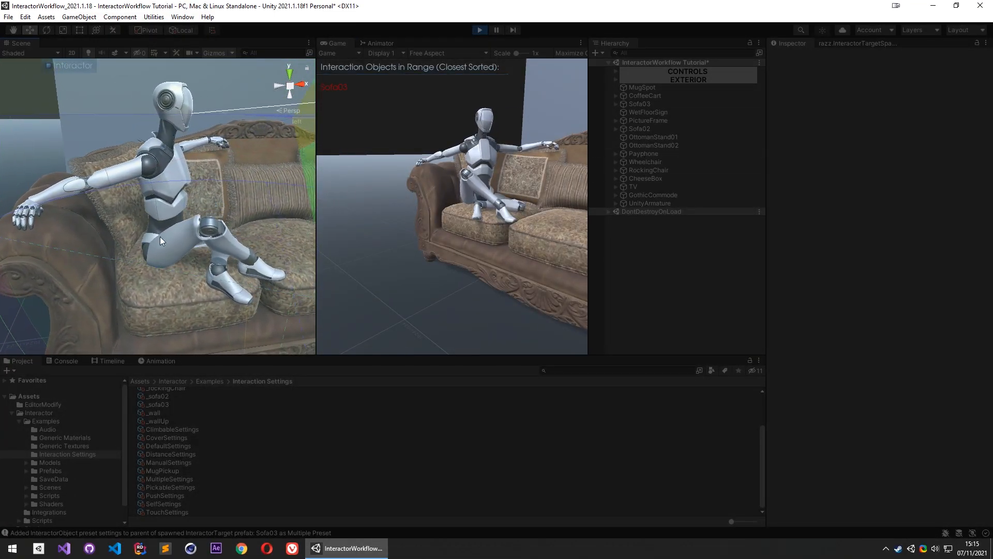
left_click(616, 96)
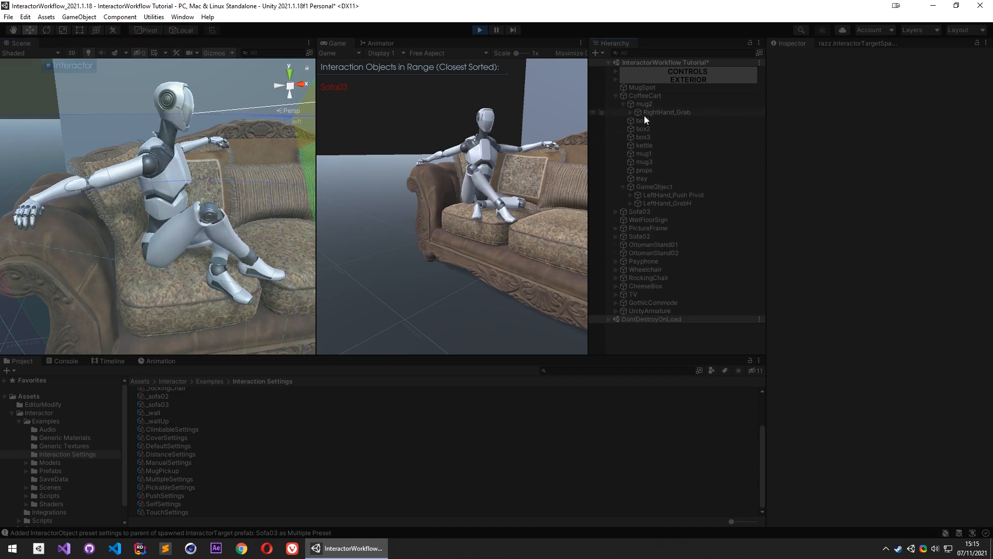
left_click(615, 96)
left_click(615, 104)
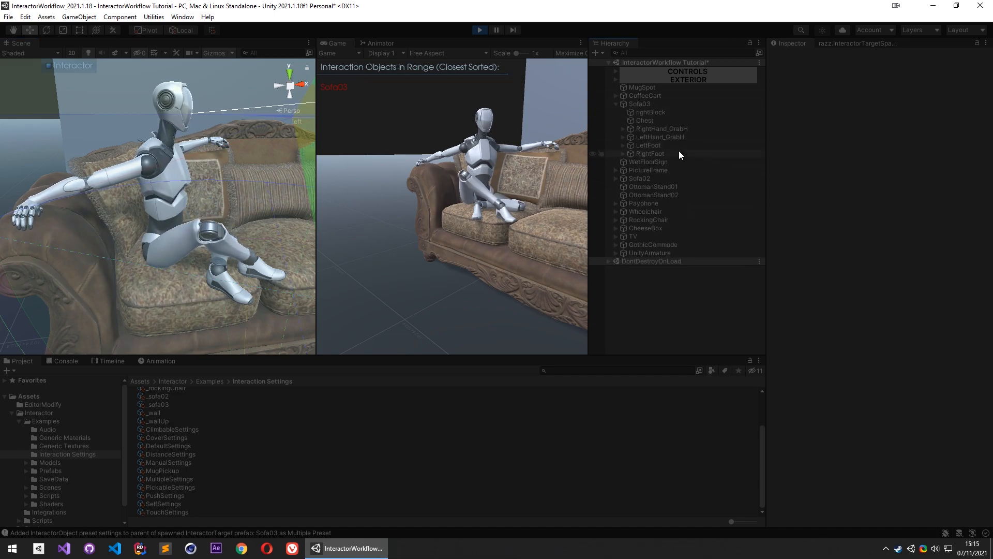
left_click(661, 122)
left_click_drag(200, 244, 178, 244)
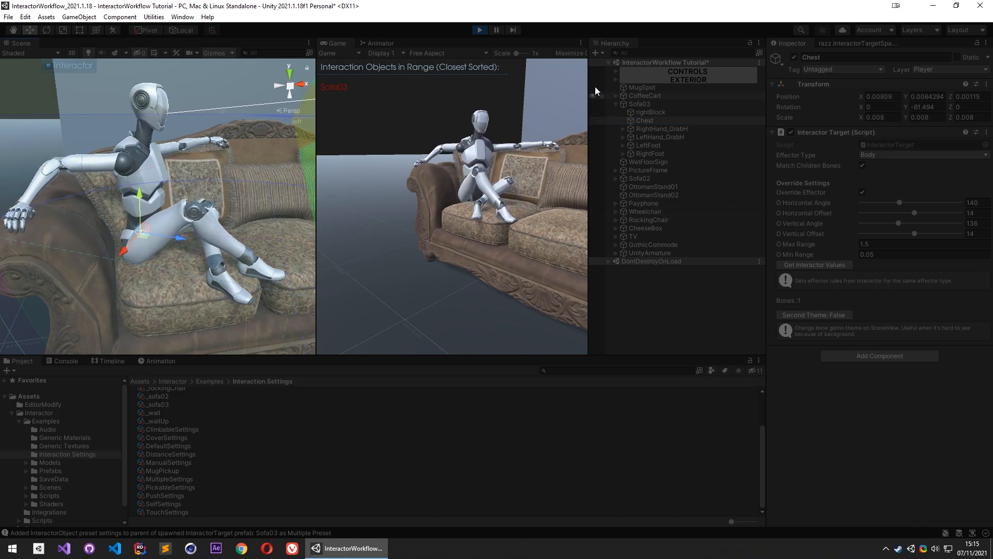
Select Sofa03's RightFoot target, maximise the scene view and collapse the Interactor overlay
left_click(648, 154)
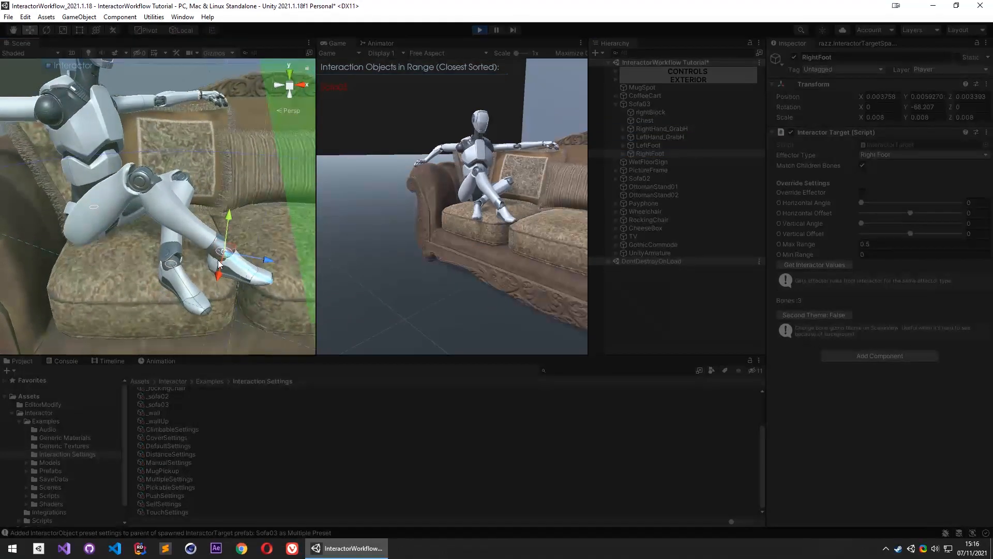
key("shift+space")
right_click_drag(249, 254, 580, 258)
left_click(50, 66)
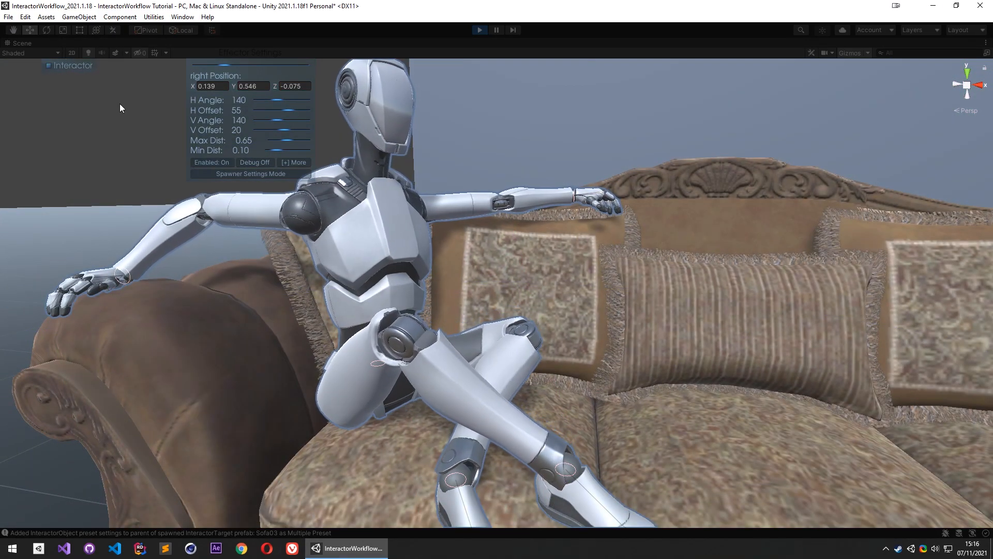
left_click(54, 66)
Select the left hand's interaction target on Sofa03's backrest and view the hand and finger bones close up
right_click_drag(639, 238, 610, 126)
right_click_drag(479, 159, 565, 229)
key("w")
key("s")
key("w")
right_click_drag(685, 337, 743, 301)
key("w")
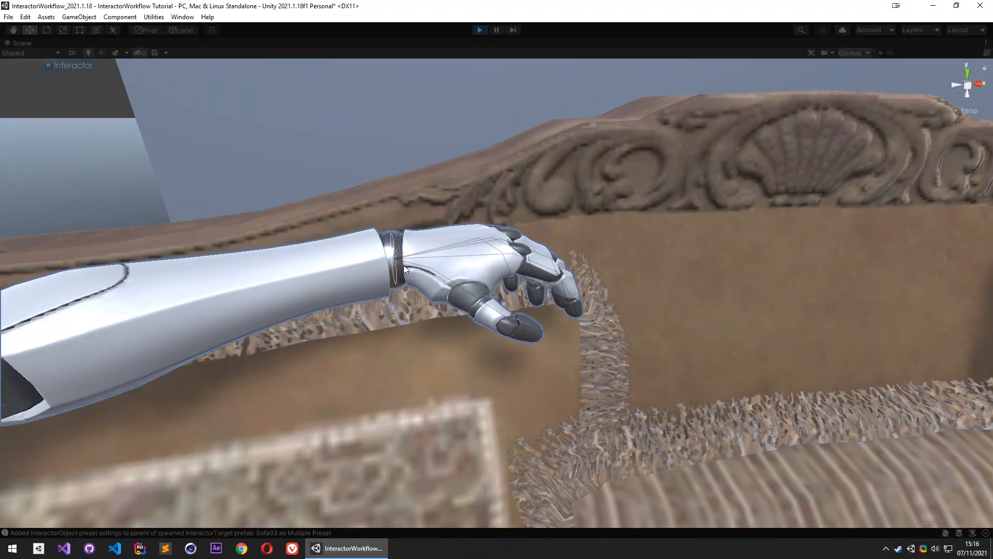
left_click(396, 268)
left_click_drag(634, 231, 510, 271, "alt")
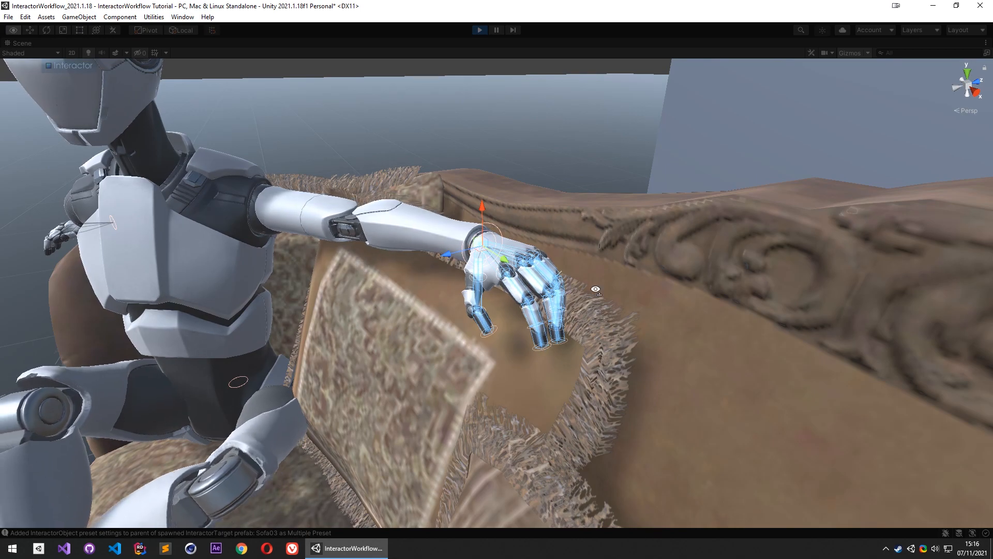
scroll(510, 271, "up", 5)
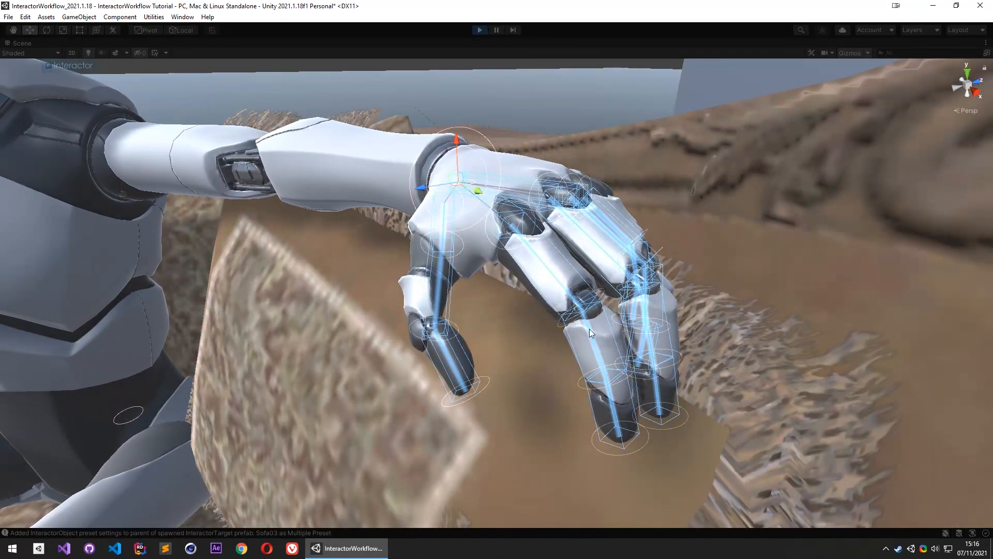
Try to bend a finger joint of the left hand target by rotating its bone
left_click(592, 296)
key("e")
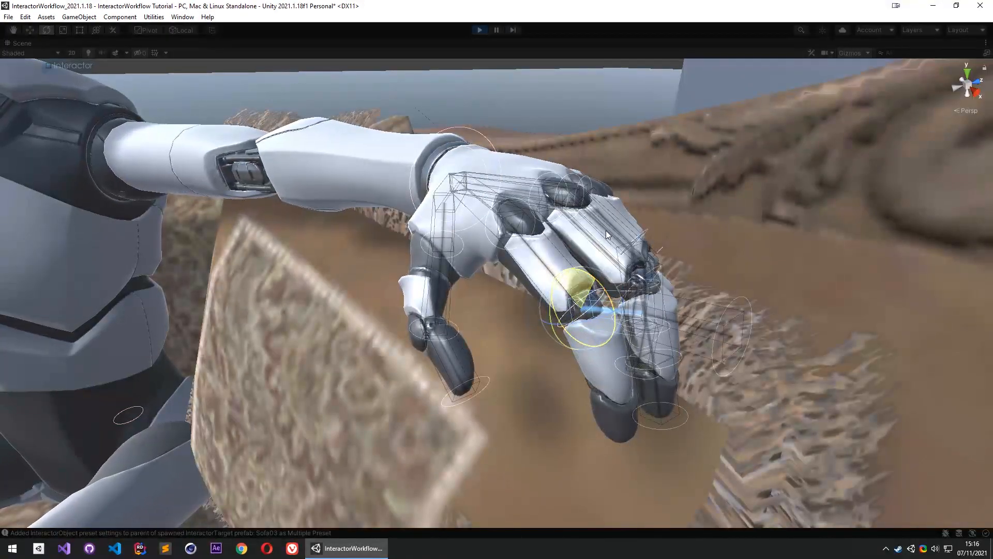
left_click_drag(603, 275, 597, 198)
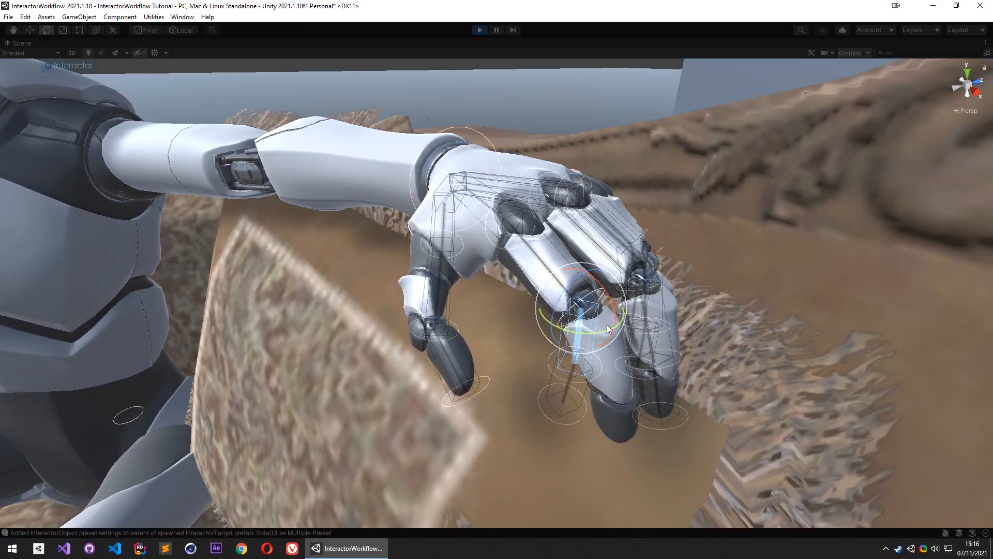
Reselect the left hand target on the sofa backrest and shift it to refine the sitting pose
right_click_drag(607, 327, 524, 221)
left_click(524, 223)
key("f")
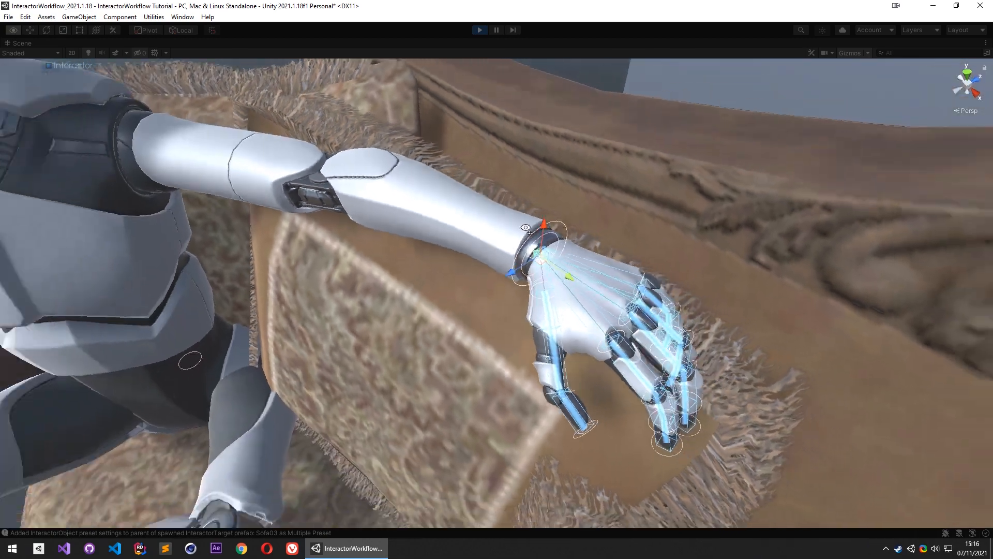
left_click_drag(497, 220, 495, 197)
key("a")
right_click_drag(517, 289, 716, 371)
left_click(668, 362)
left_click_drag(671, 368, 649, 353)
Reposition Sofa03's RightHand_GrabH target on the armrest, ready it for rotation and restore the full editor layout
left_click(362, 278)
left_click_drag(362, 278, 401, 332)
key("e")
right_click_drag(522, 336, 421, 254)
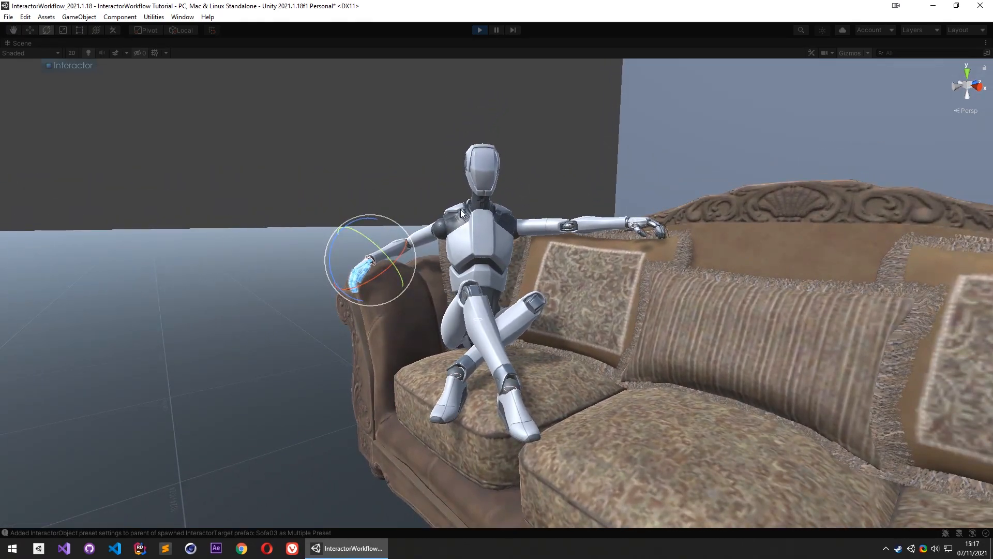
key("shift+space")
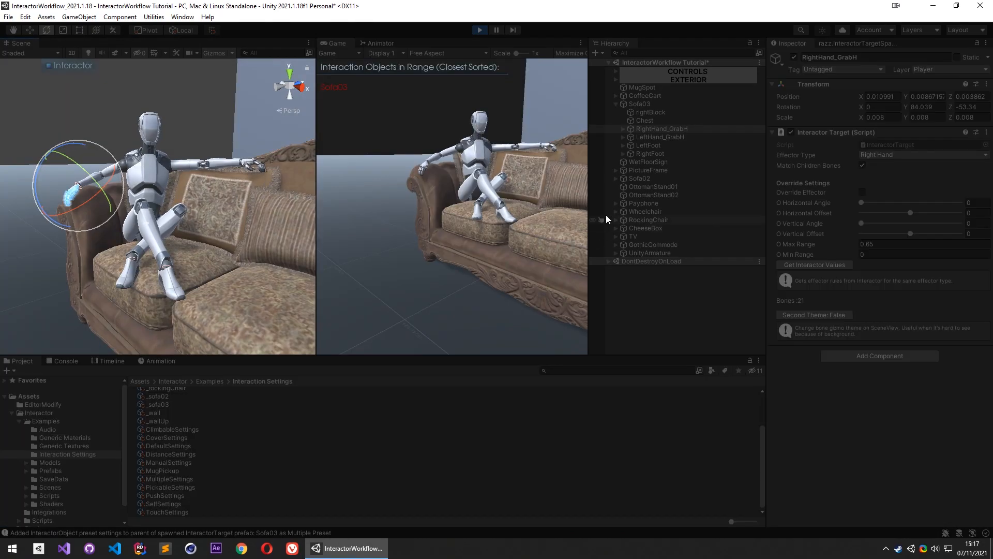
Copy Sofa03's five adjusted targets, from Chest to RightFoot, during play mode and stop the run
left_click(653, 151)
left_click(666, 122, "shift")
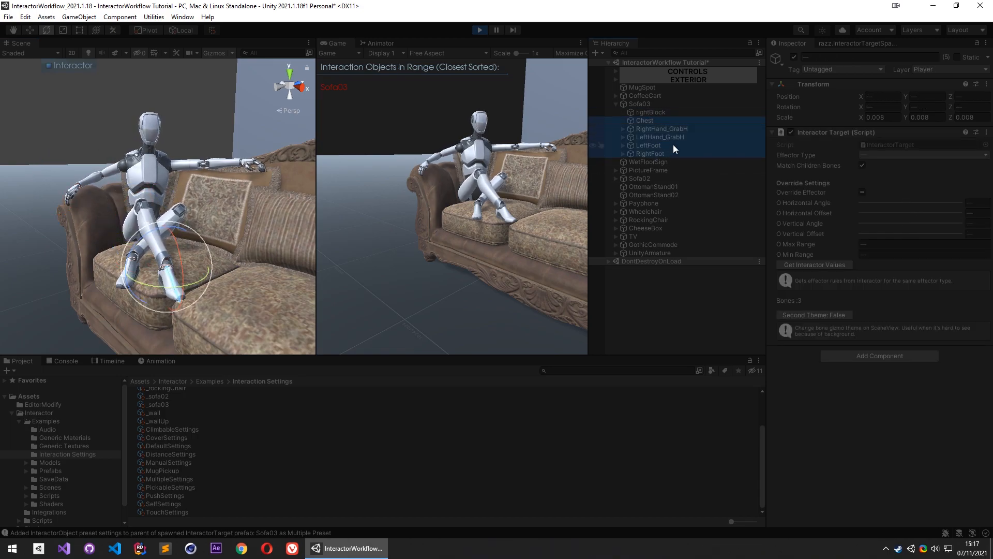
left_click(480, 30)
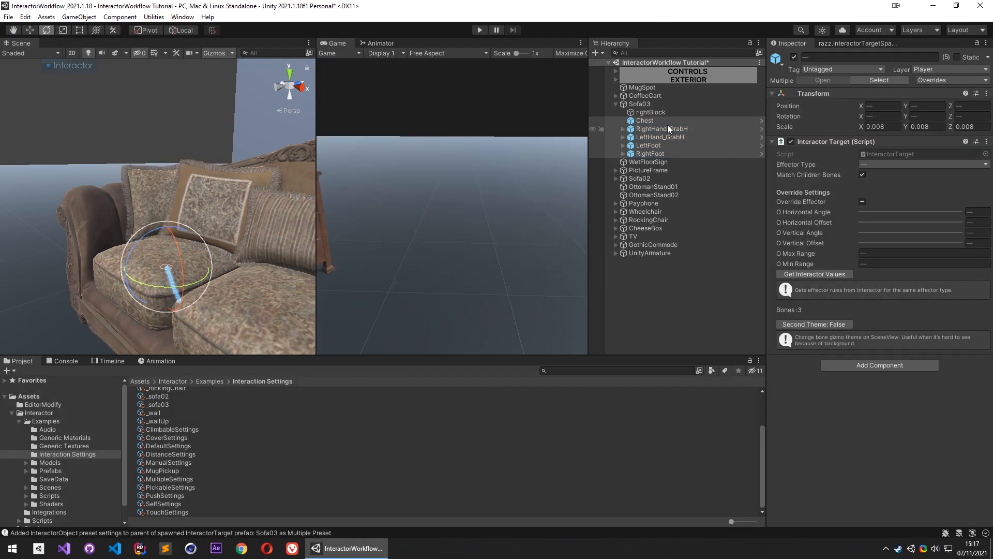
Delete Sofa03's original five targets, paste the copied ones and parent them under Sofa03
left_click(652, 120)
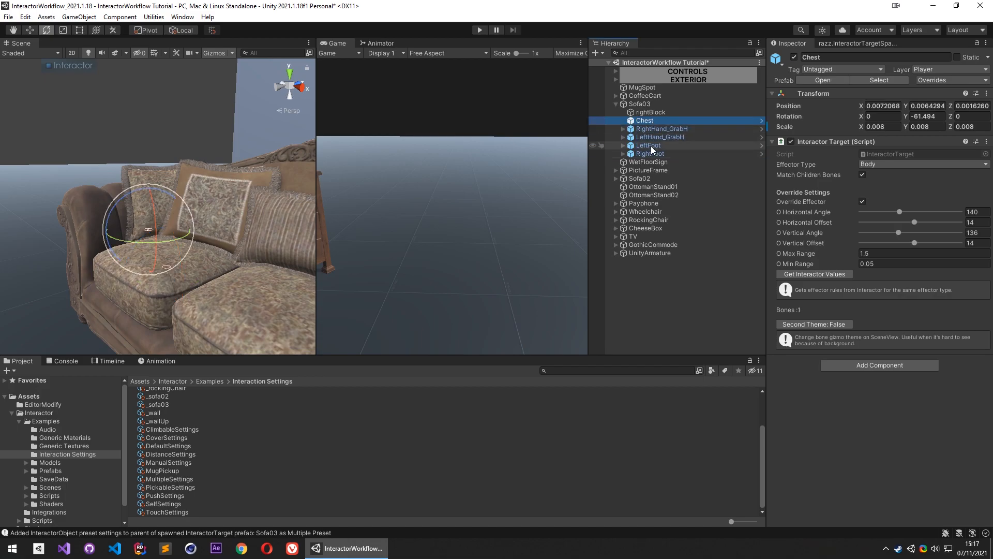
key("Delete")
key("ctrl+v")
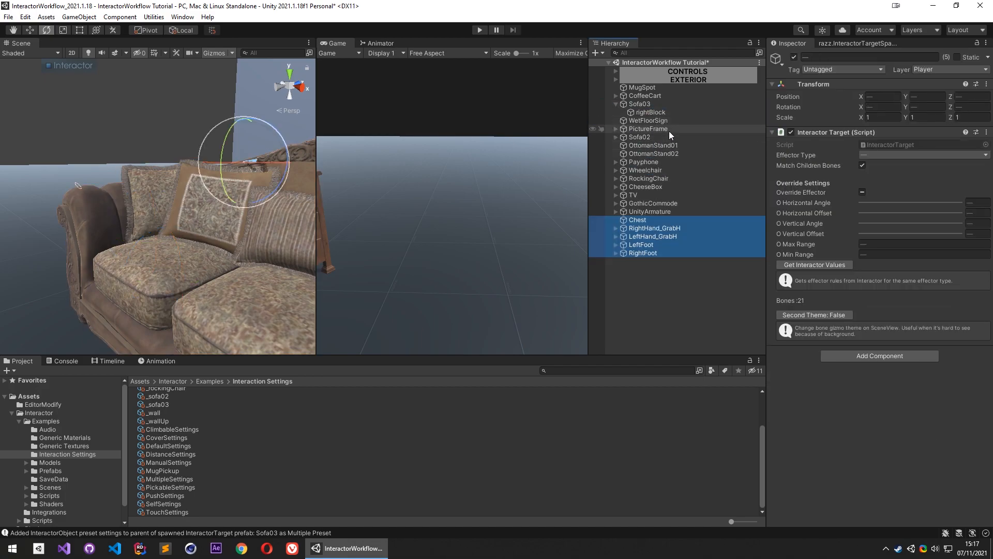
left_click_drag(652, 112, 653, 114)
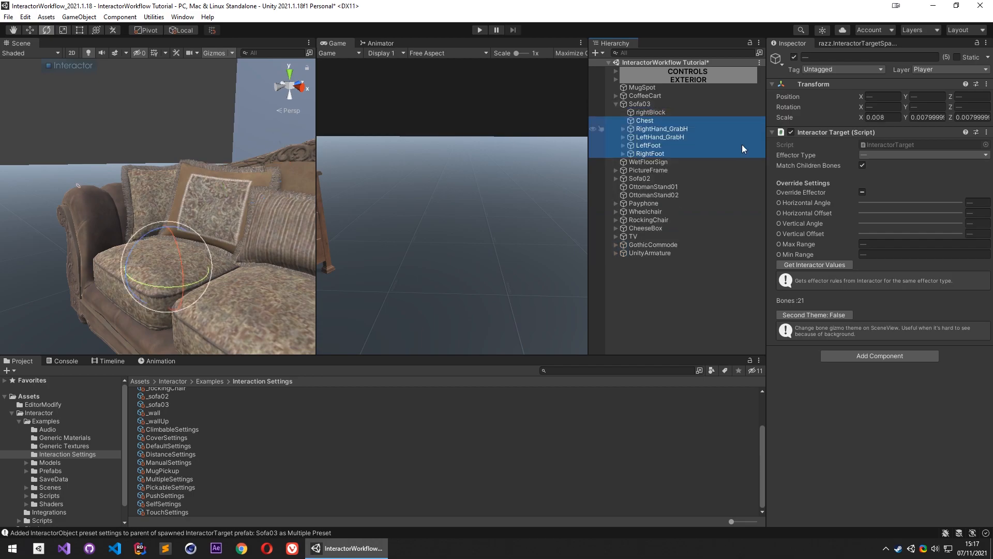
Run the scene, walk the character to Sofa03, use it to sit down and stop the run
left_click_drag(220, 249, 227, 265, "alt")
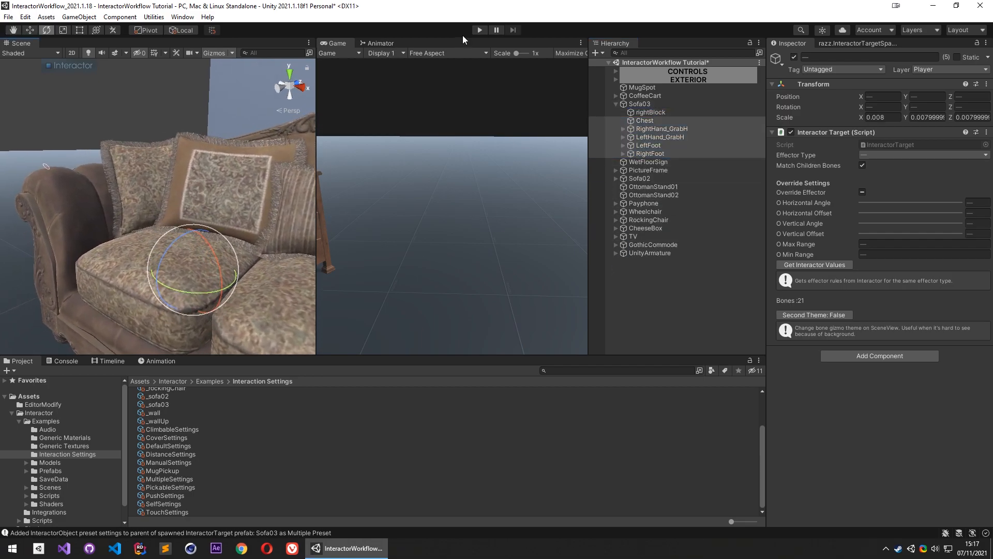
left_click(479, 30)
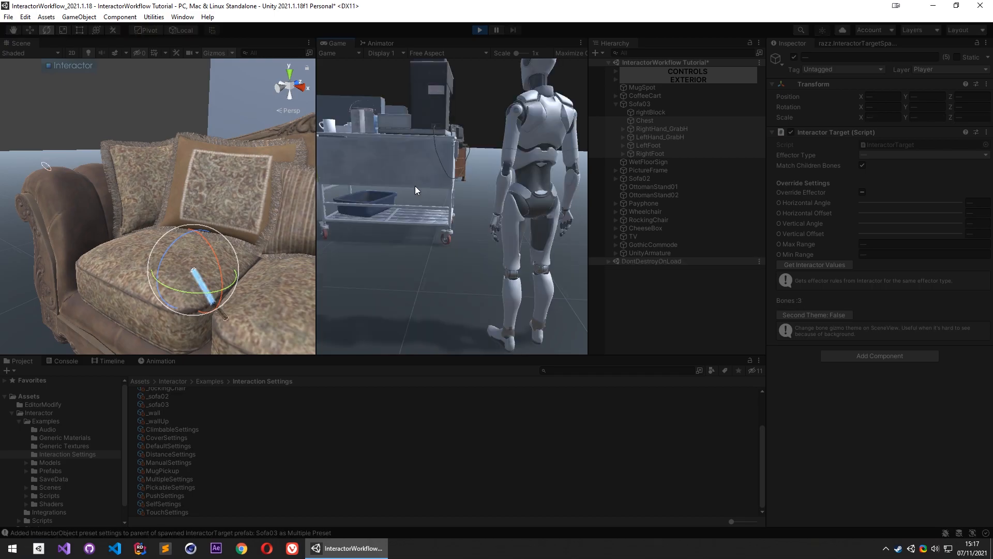
key("w")
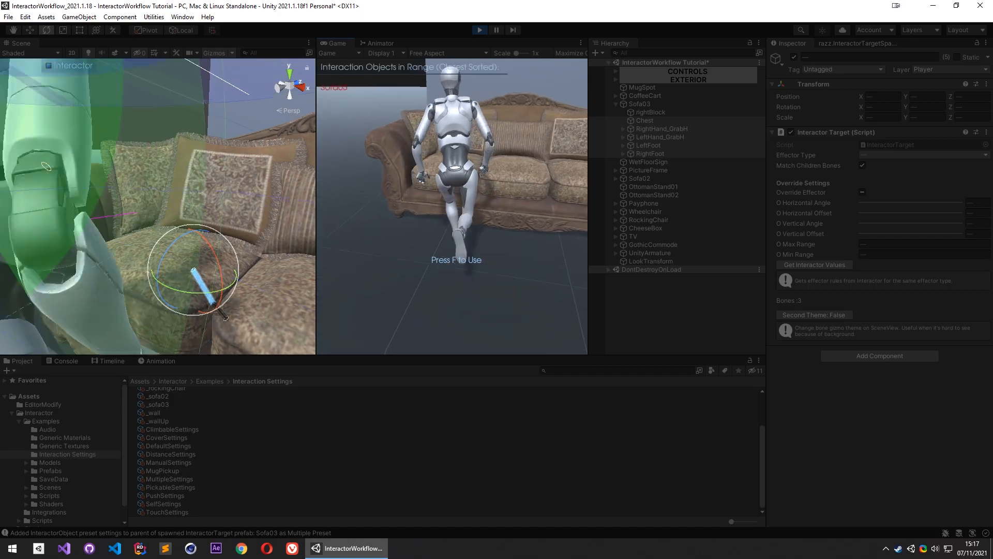
key("f")
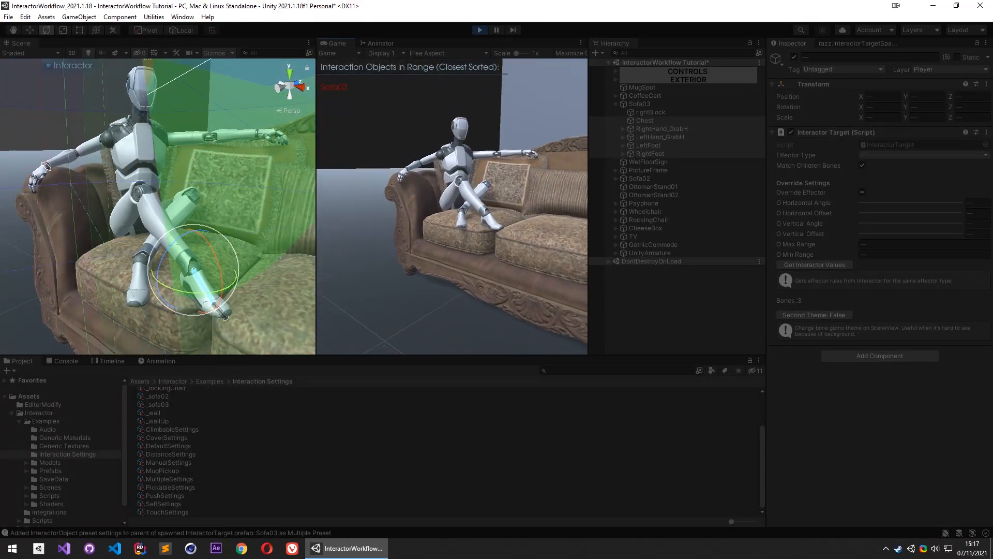
left_click(479, 30)
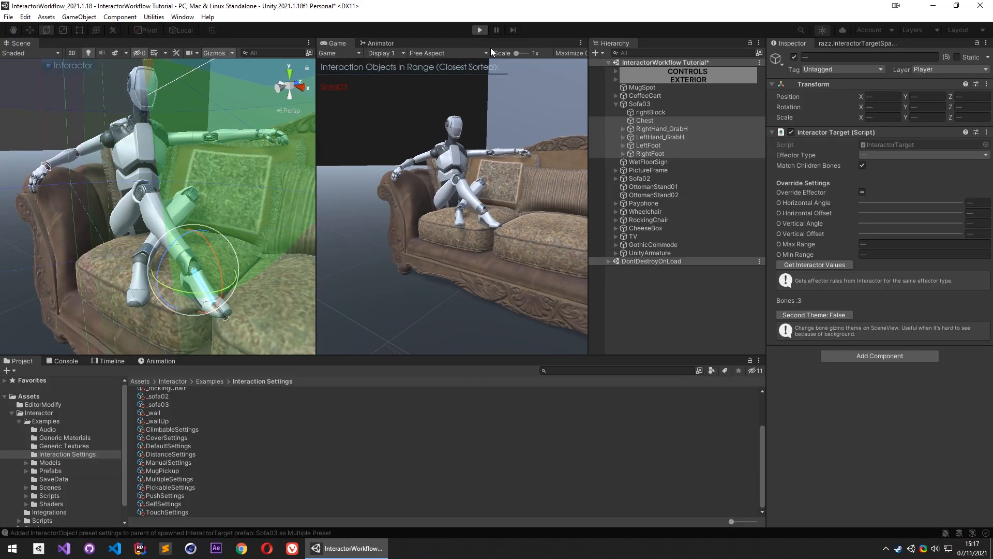
Select Sofa03's Chest target to review its effector override settings, with the Move tool active
left_click(658, 129)
left_click(645, 120)
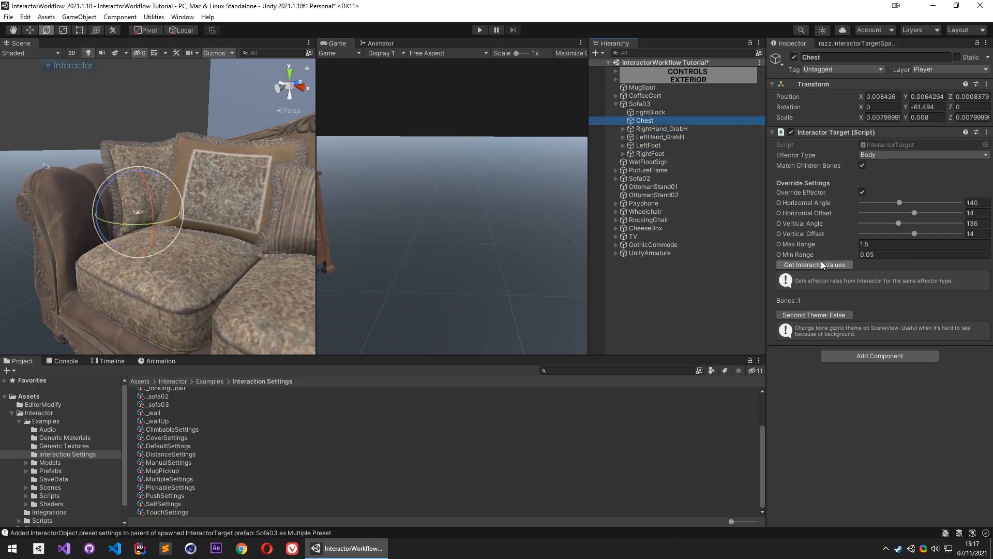
key("w")
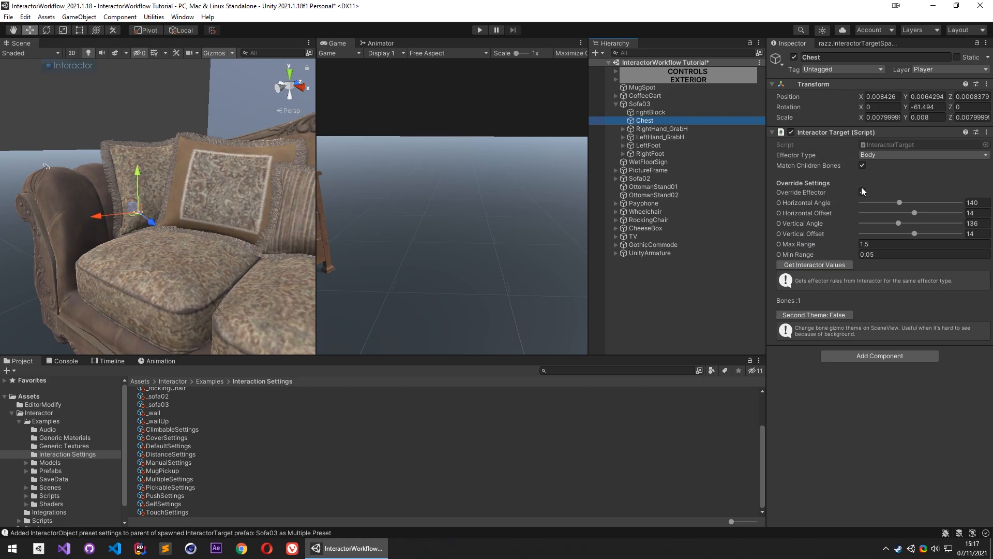
Raise the left effector's Effector Min Range to 0.206 on UnityArmature's Interactor and inspect its range volume around the arm
double_click(662, 253)
right_click_drag(879, 227, 289, 309)
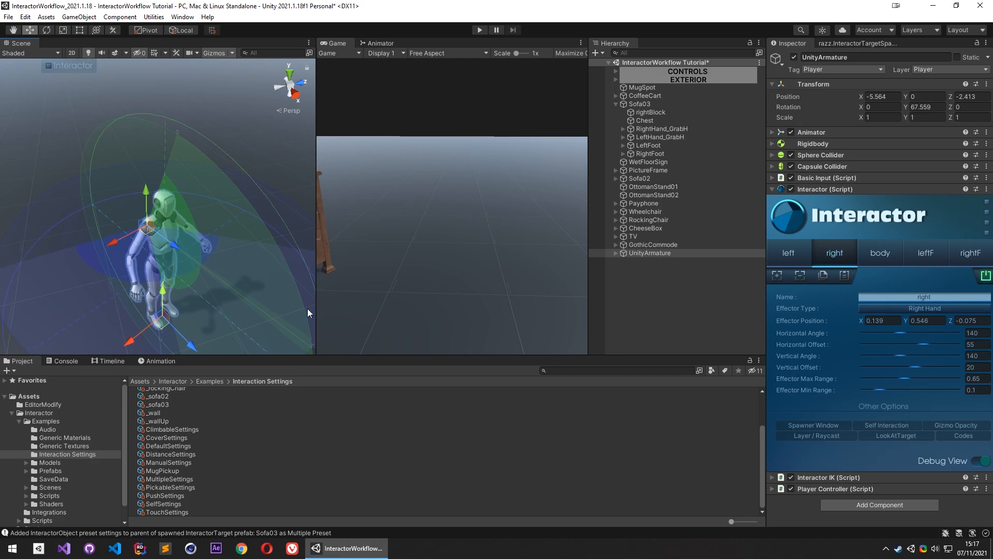
left_click(788, 253)
right_click_drag(275, 226, 194, 212)
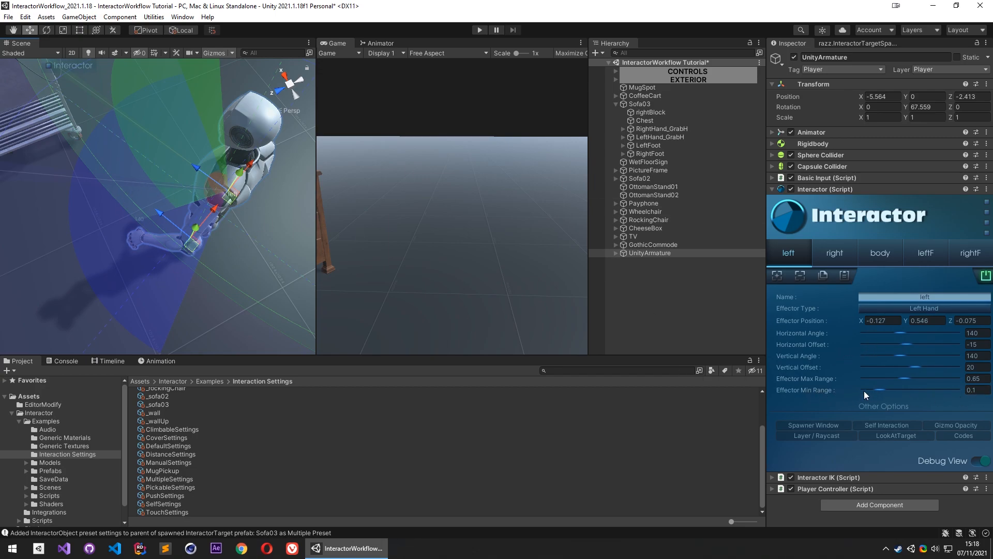
mouse_move(880, 389)
left_mouse_down()
mouse_move(905, 389)
mouse_move(882, 390)
mouse_move(893, 390)
left_mouse_up()
left_click_drag(158, 250, 108, 214, "alt")
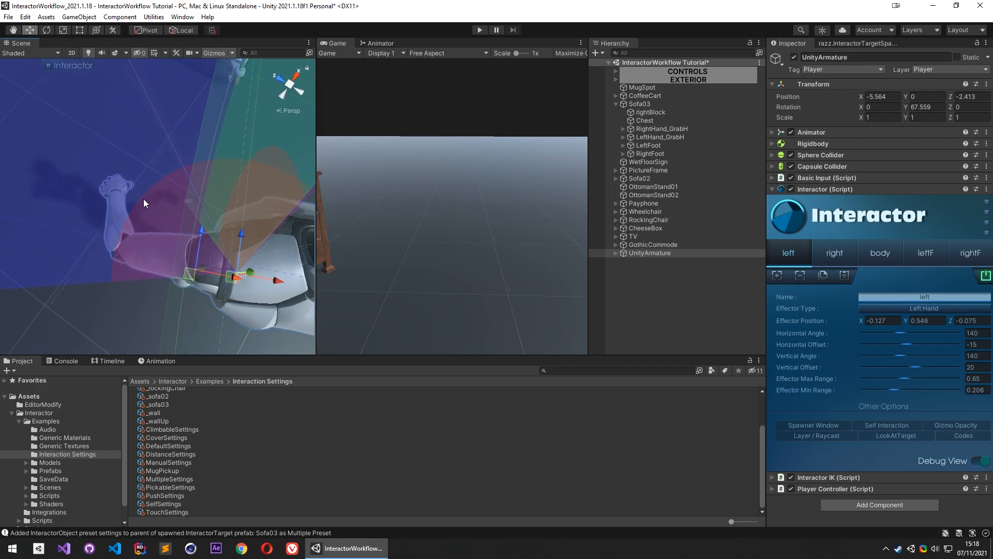
left_click_drag(278, 216, 132, 184, "alt")
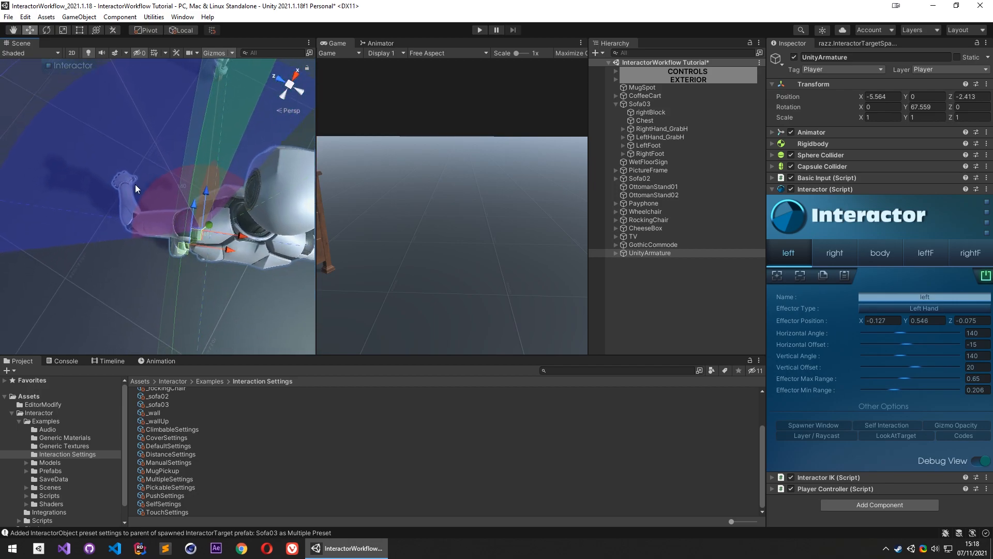
left_click_drag(142, 145, 269, 214, "alt")
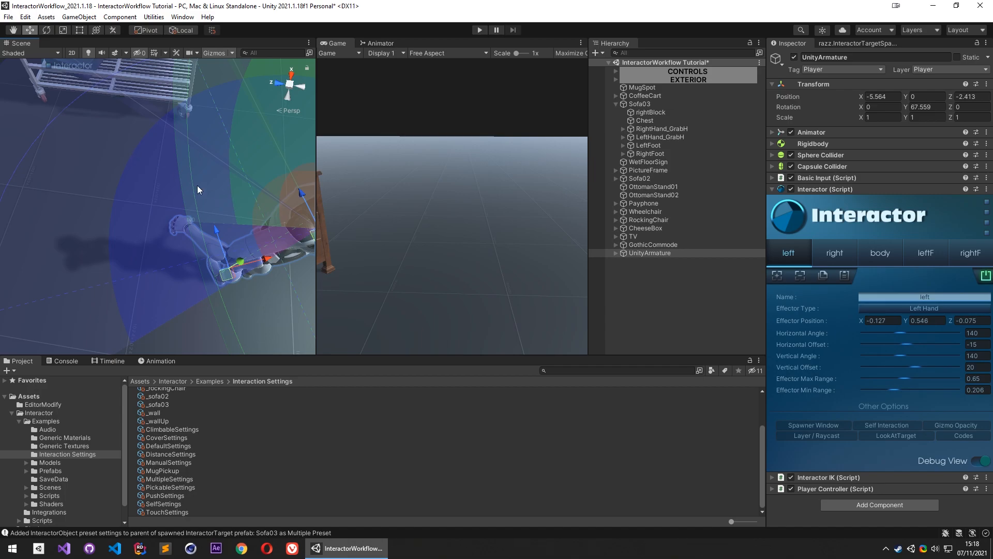
left_click_drag(140, 164, 172, 129, "alt")
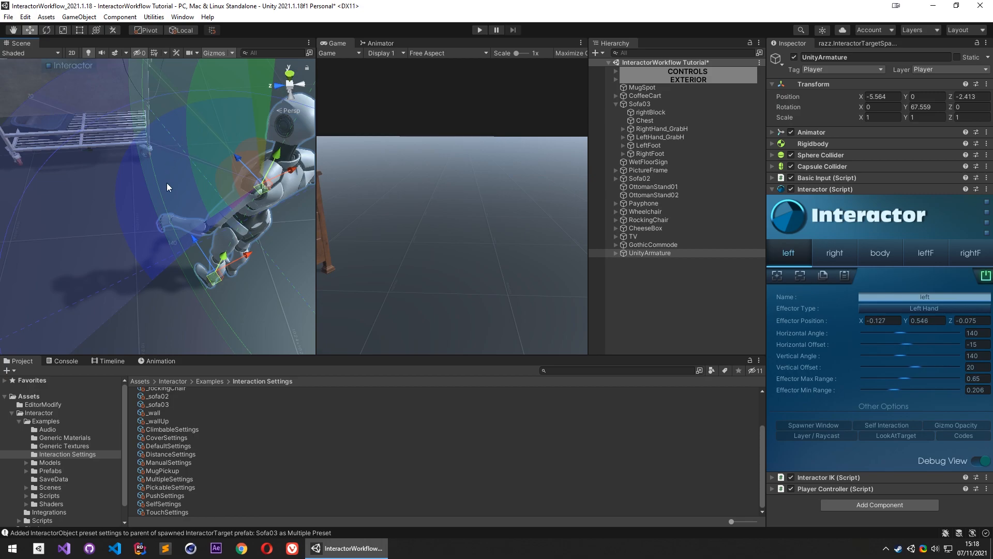
left_click_drag(172, 183, 177, 226, "alt")
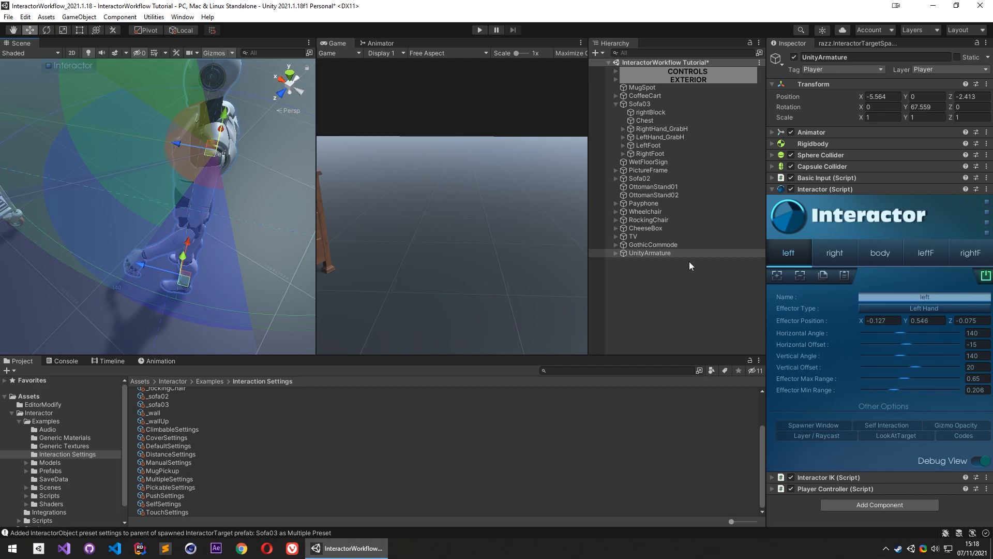
Select Sofa03's RightHand_GrabH target and enable Override Effector for it
left_click(650, 122)
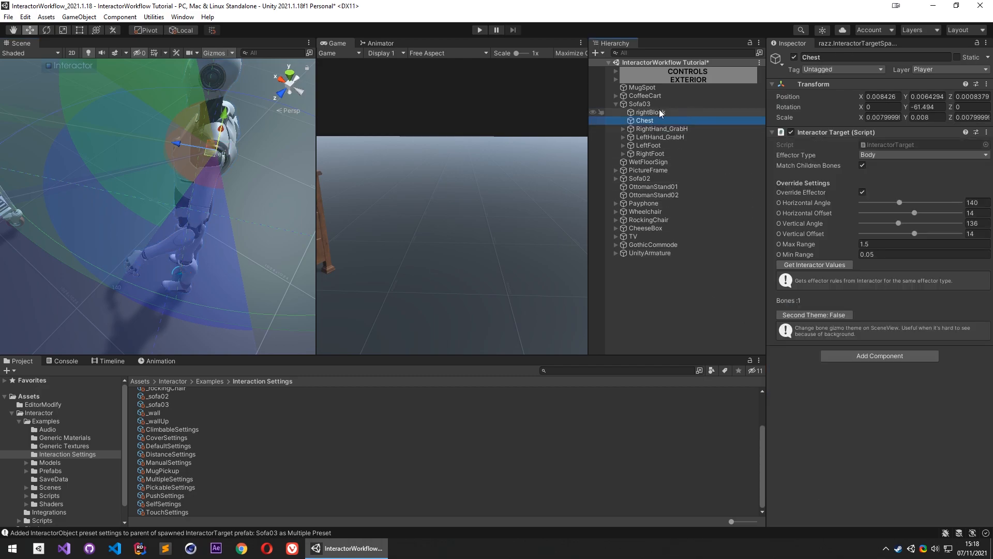
left_click(667, 128)
left_click(662, 138)
left_click(671, 130)
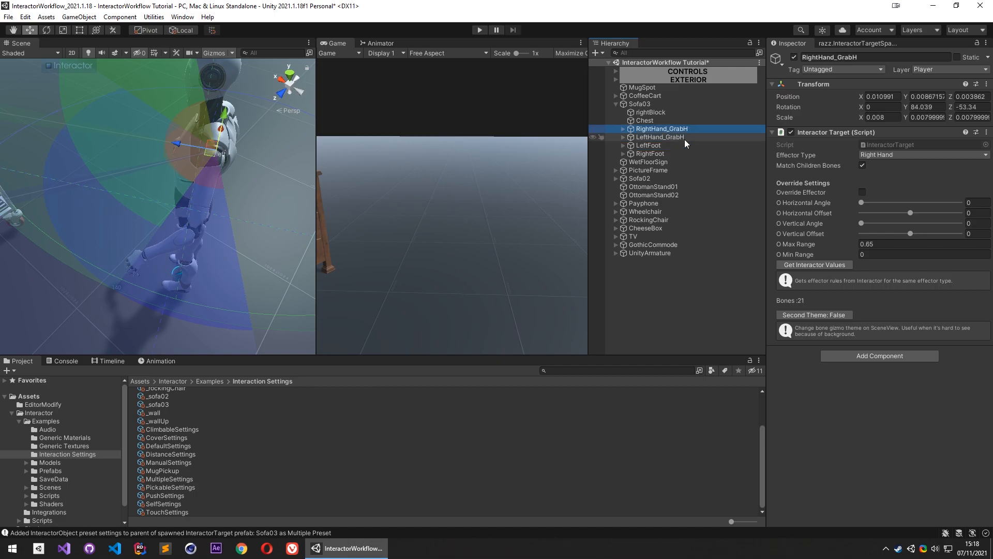
right_click_drag(850, 103, 534, 128)
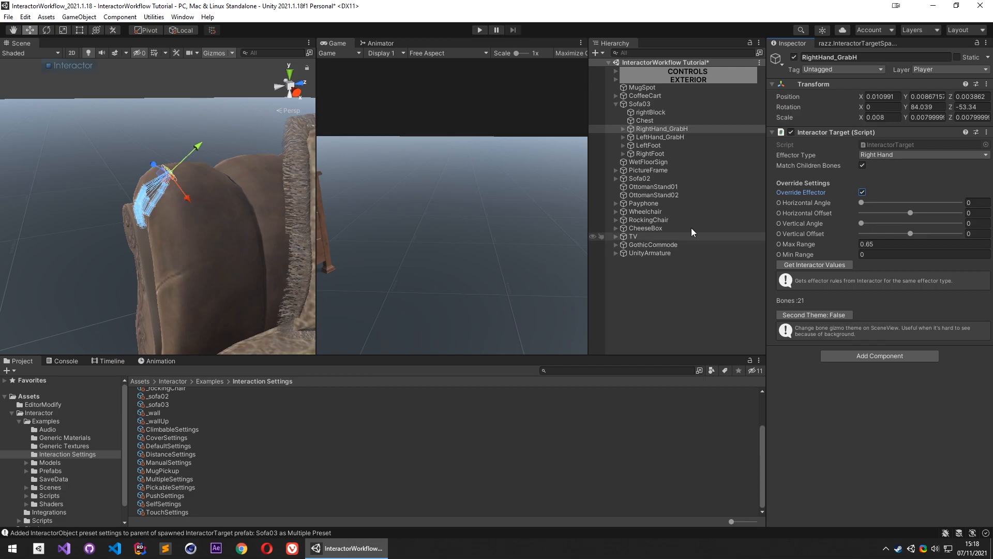
Try loading the Interactor values into RightHand_GrabH's override with a Max Range of 1.22, and revert those values
left_click(822, 264)
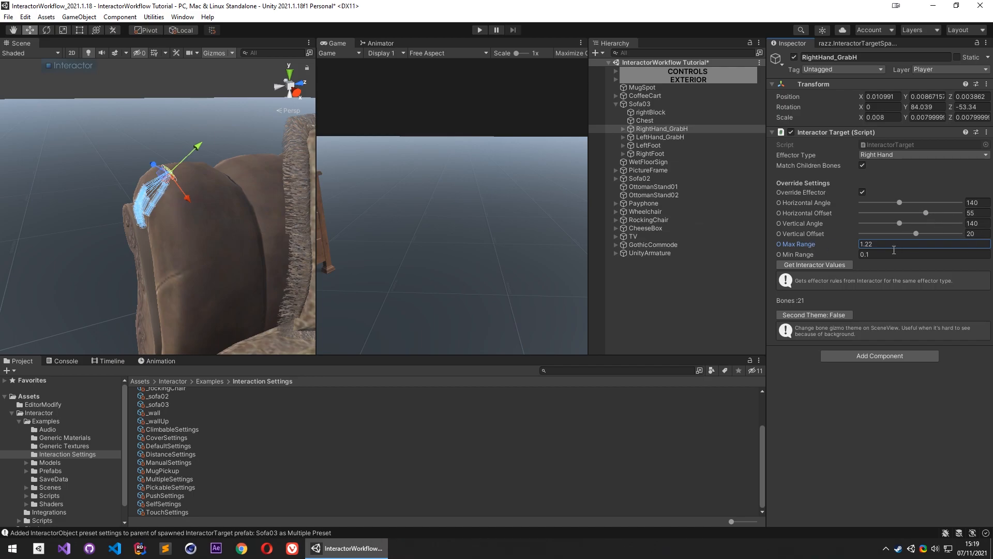
right_click(834, 132)
left_click(778, 4)
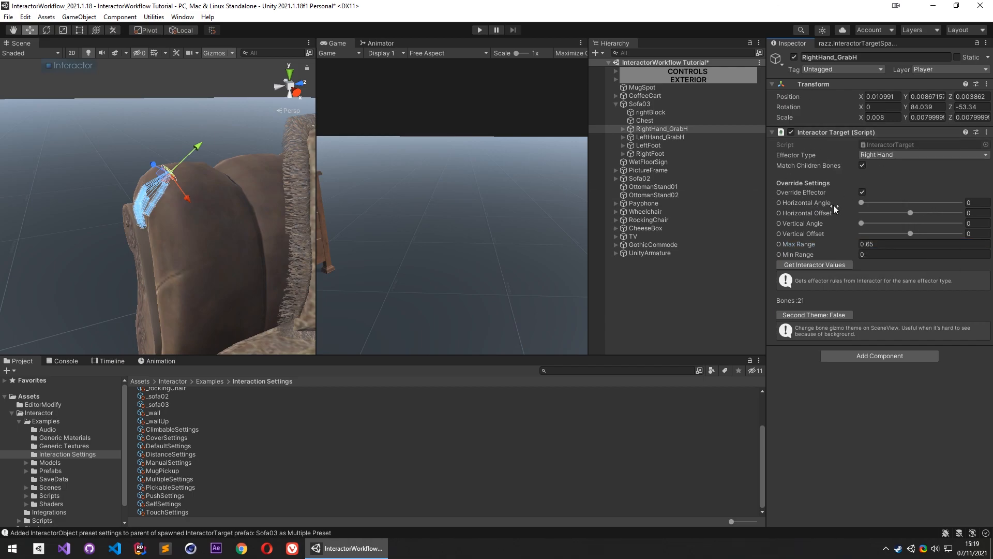
Maximize the Scene view on the wet floor sign, open the Interactor Spawn Settings and place them clear of the sign
right_click_drag(293, 209, 327, 120)
left_click_drag(322, 186, 522, 190)
key("shift+space")
right_click_drag(494, 303, 466, 256)
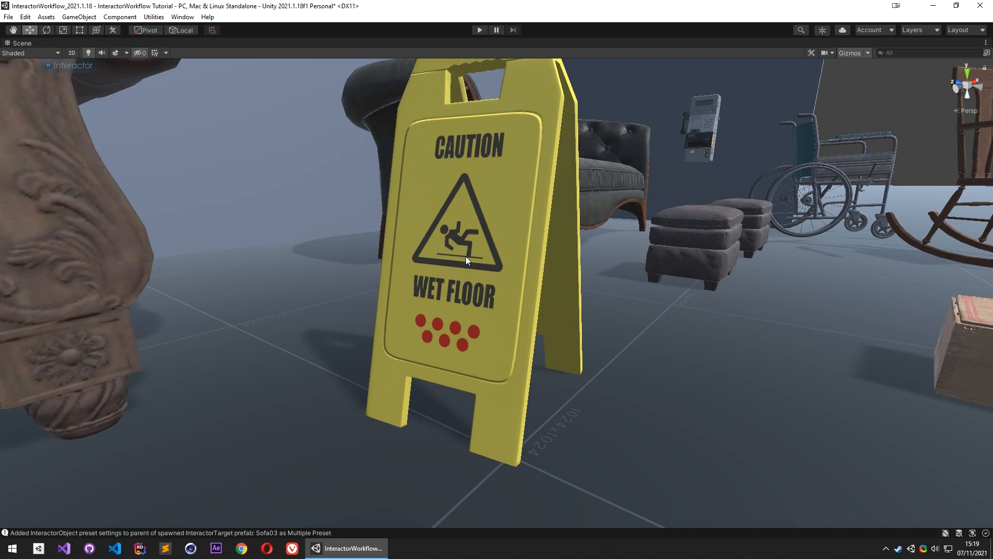
key("e")
right_click_drag(507, 225, 511, 234)
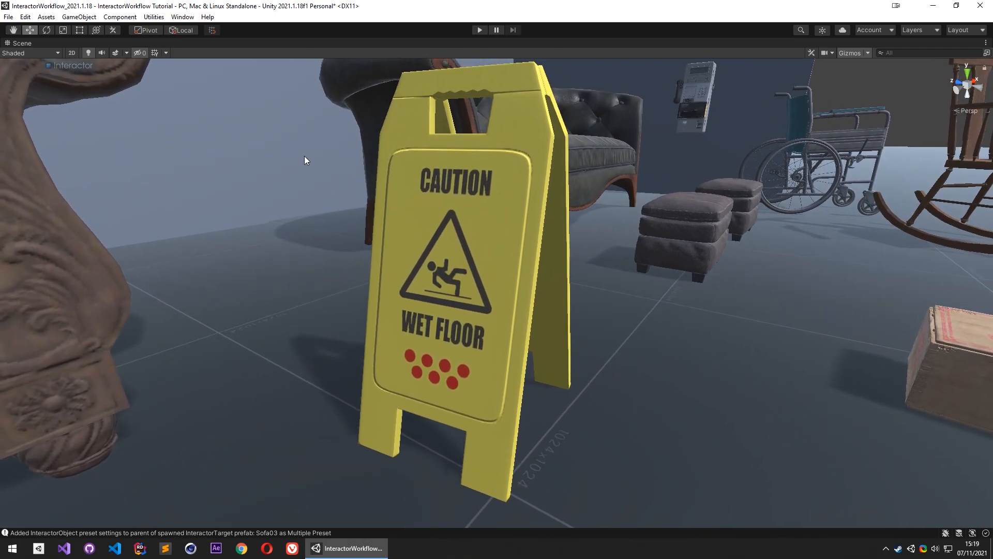
left_click(59, 63)
left_click(248, 173)
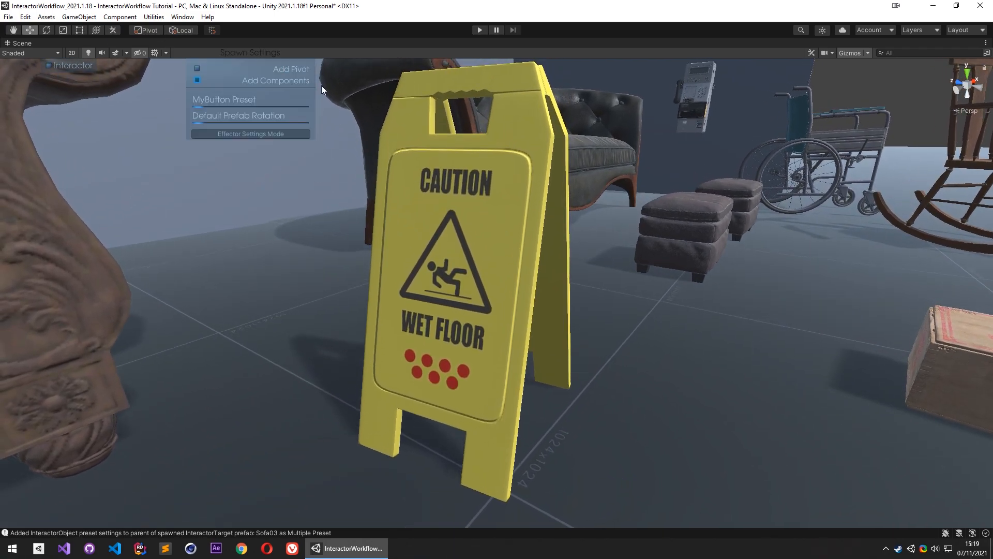
left_click_drag(281, 63, 732, 250)
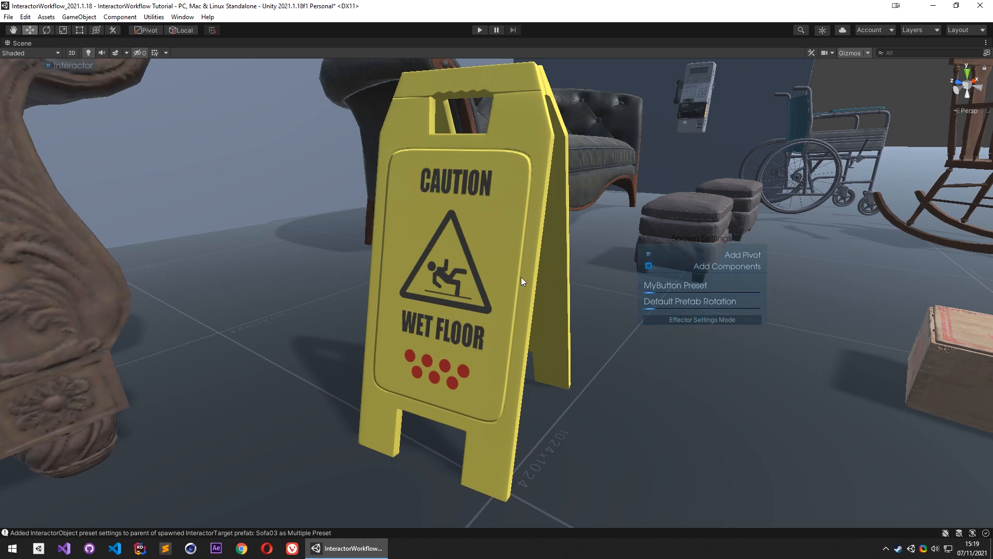
Examine the wet floor sign up close and from afar, along with the character and surrounding furniture
right_click_drag(469, 262, 383, 258)
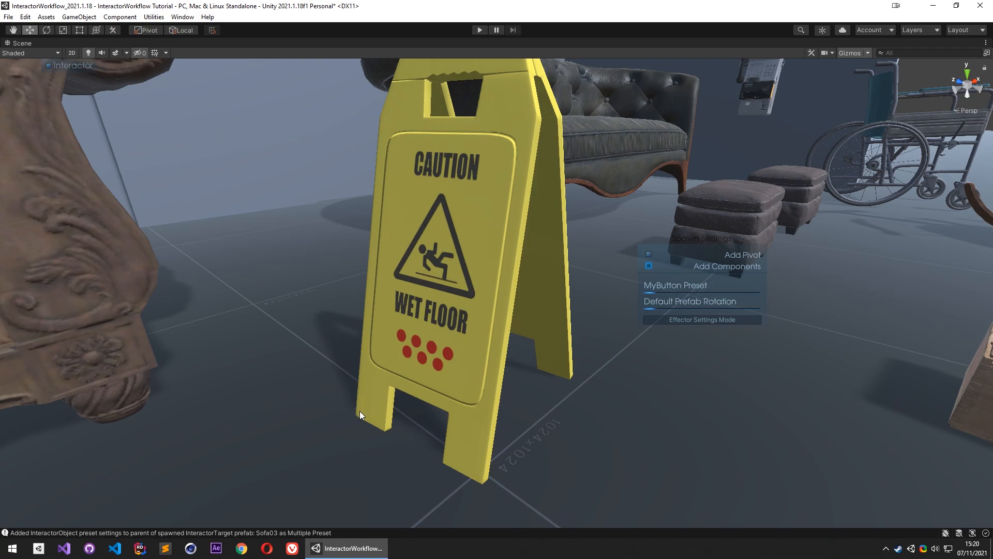
key("s")
mouse_move(455, 274)
right_mouse_down()
mouse_move(459, 250)
mouse_move(457, 282)
right_mouse_up()
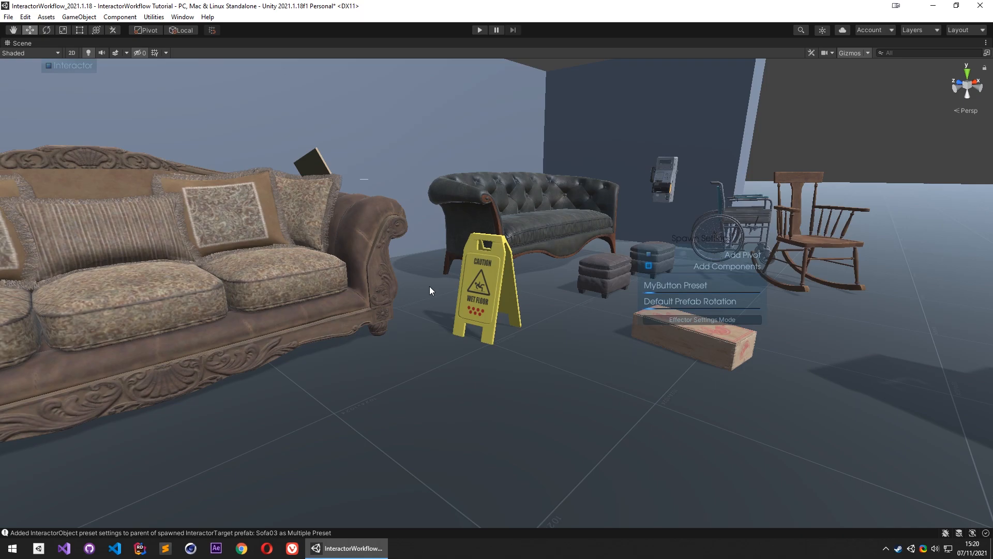
key("w")
right_click_drag(479, 284, 493, 266)
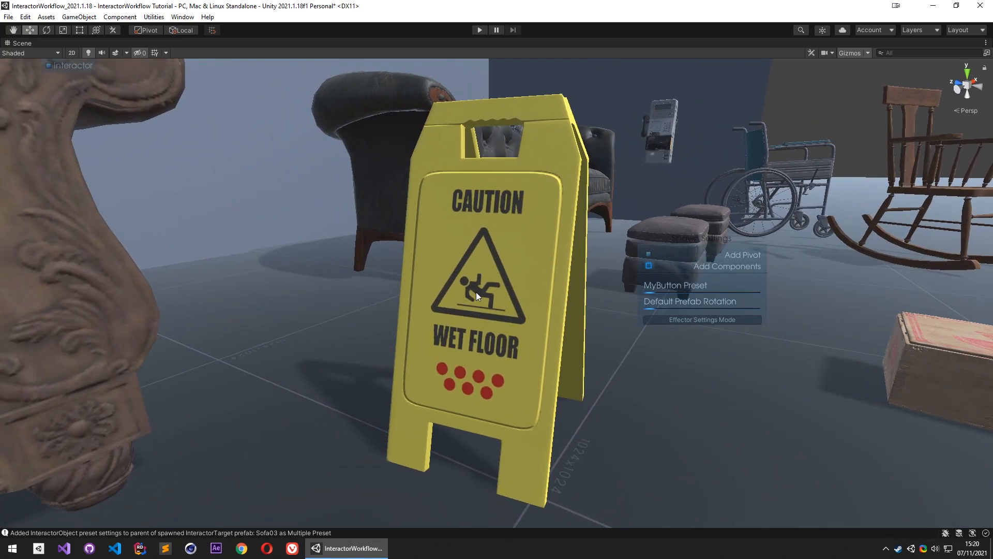
scroll(496, 250, "up", 5)
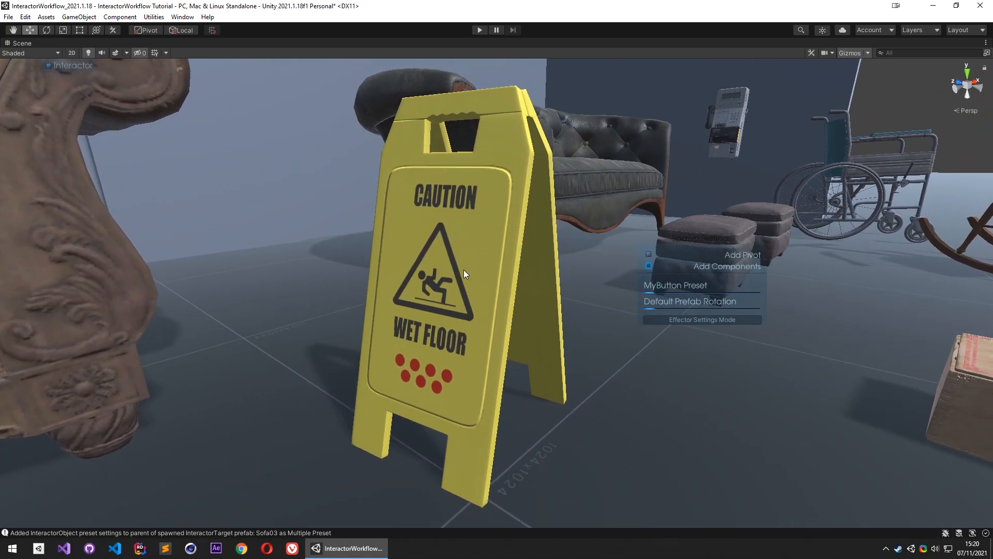
scroll(465, 273, "down", 2)
right_click_drag(483, 274, 380, 261)
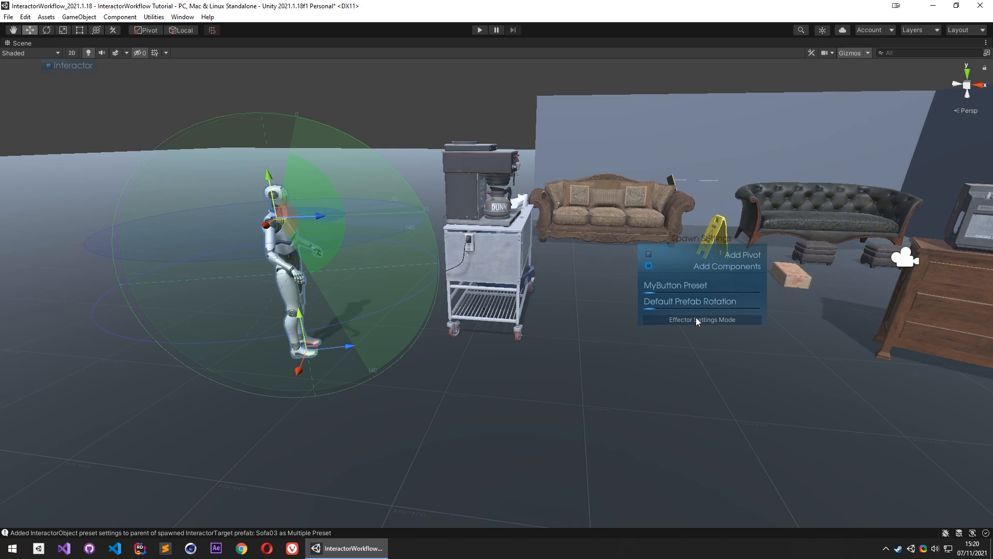
right_click_drag(439, 329, 530, 303)
key("w")
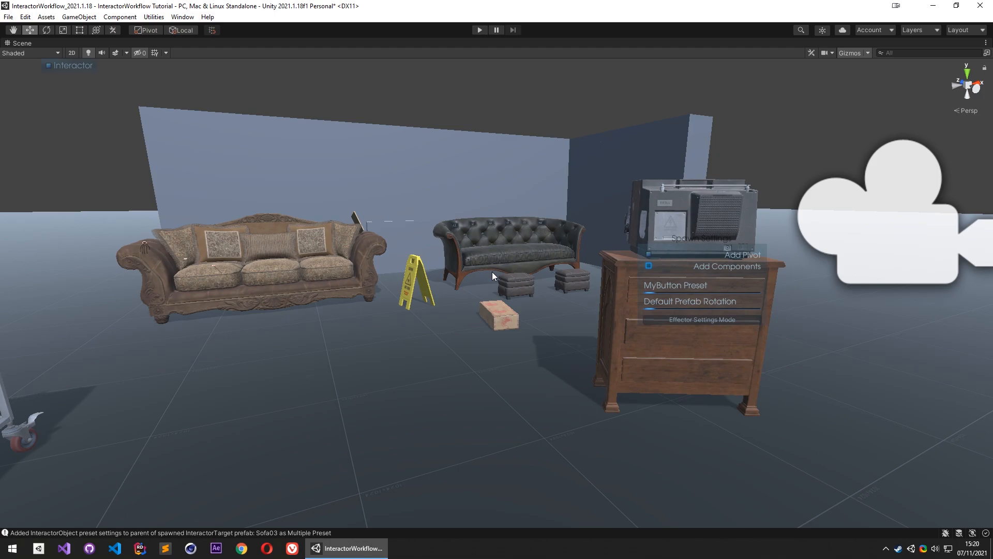
right_click_drag(496, 311, 665, 361)
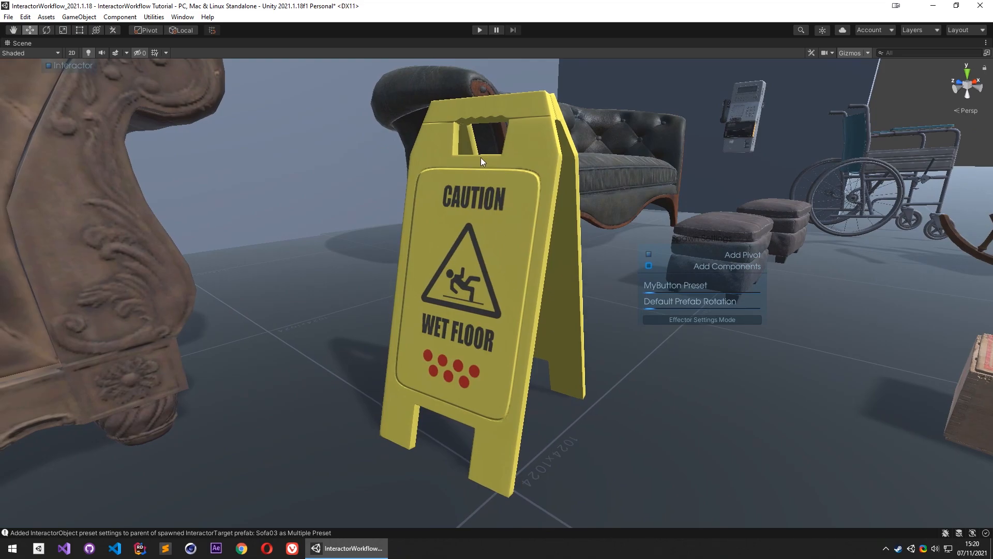
scroll(481, 171, "up", 5)
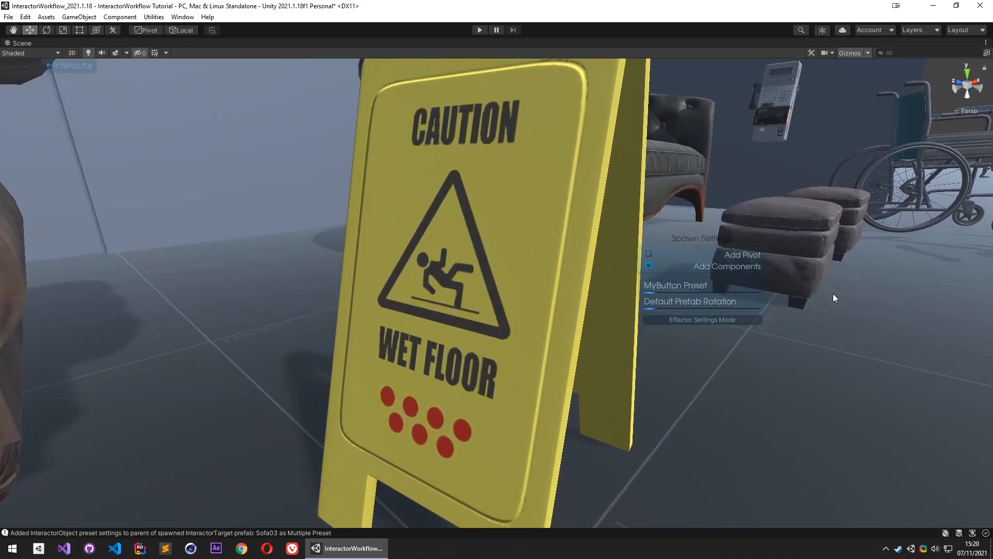
scroll(466, 268, "down", 5)
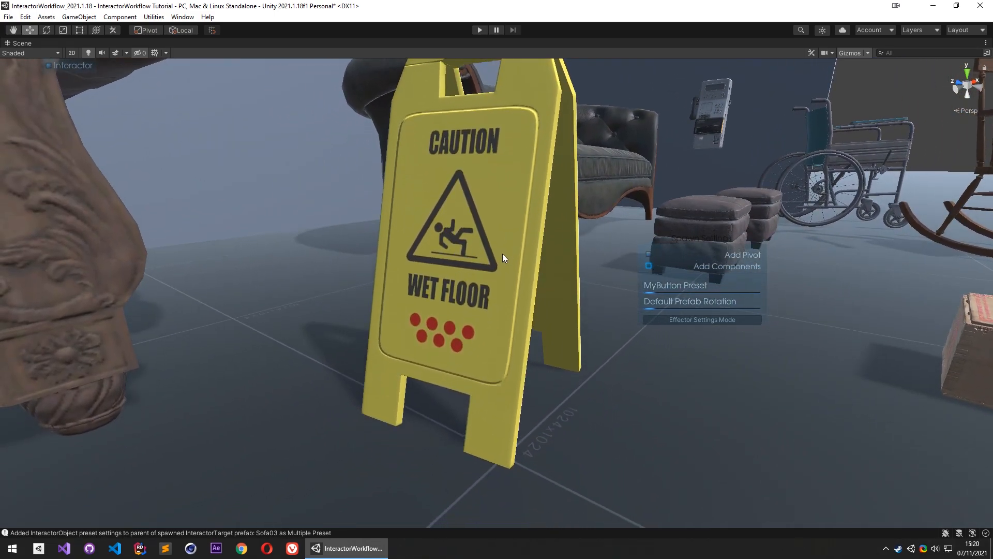
Set the spawn rotation to Camera to Object (Y only) and enable Add Pivot for new targets
right_click_drag(463, 226, 399, 228)
key("w")
key("d")
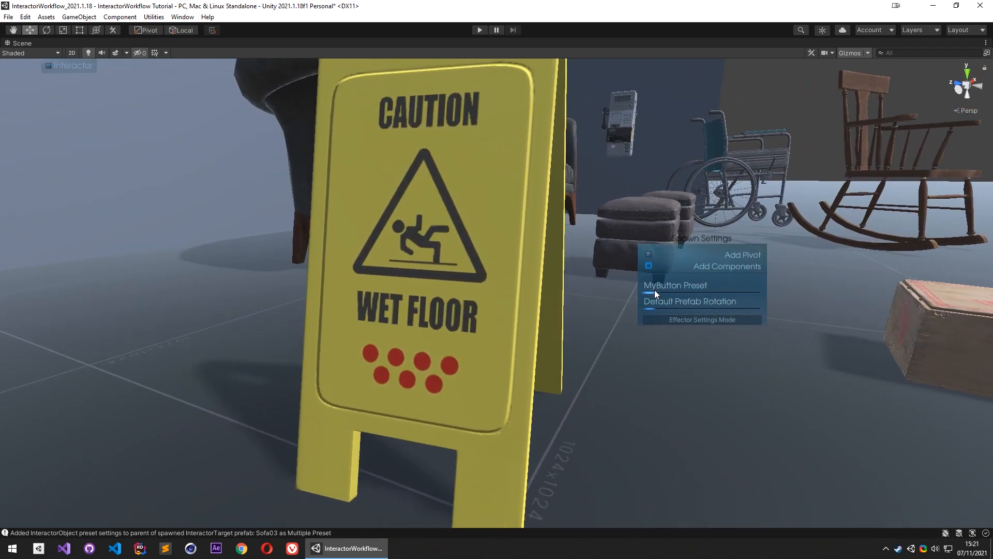
left_click_drag(654, 308, 746, 310)
mouse_move(489, 249)
right_mouse_down()
mouse_move(468, 271)
mouse_move(462, 253)
right_mouse_up()
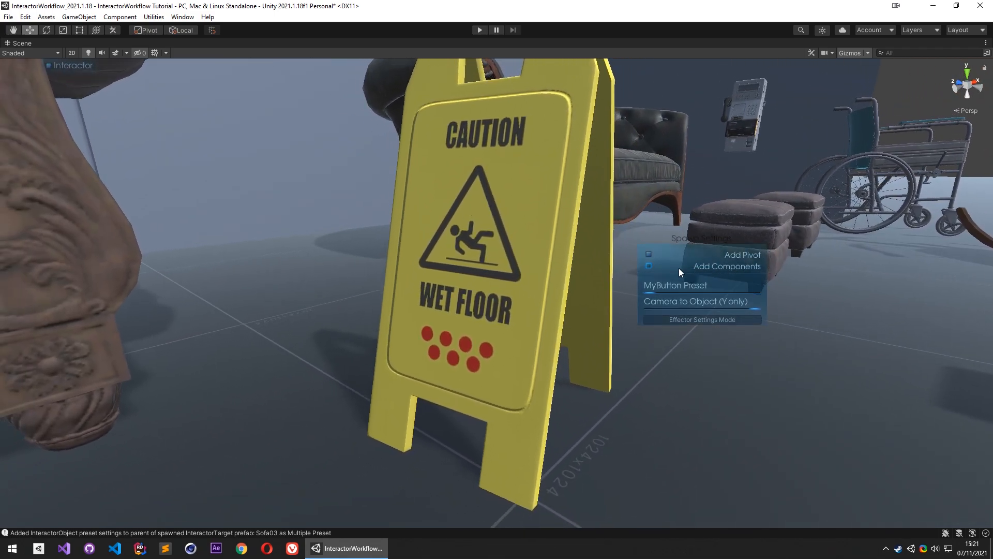
left_click(649, 255)
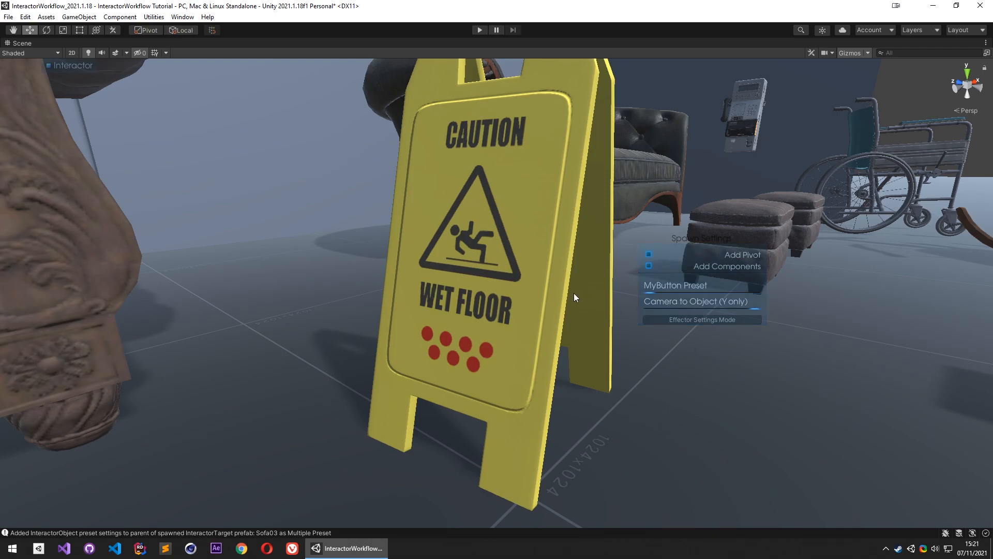
Spawn a RightFoot target with its pivot on the front face of the wet floor sign
right_click_drag(605, 383, 576, 383)
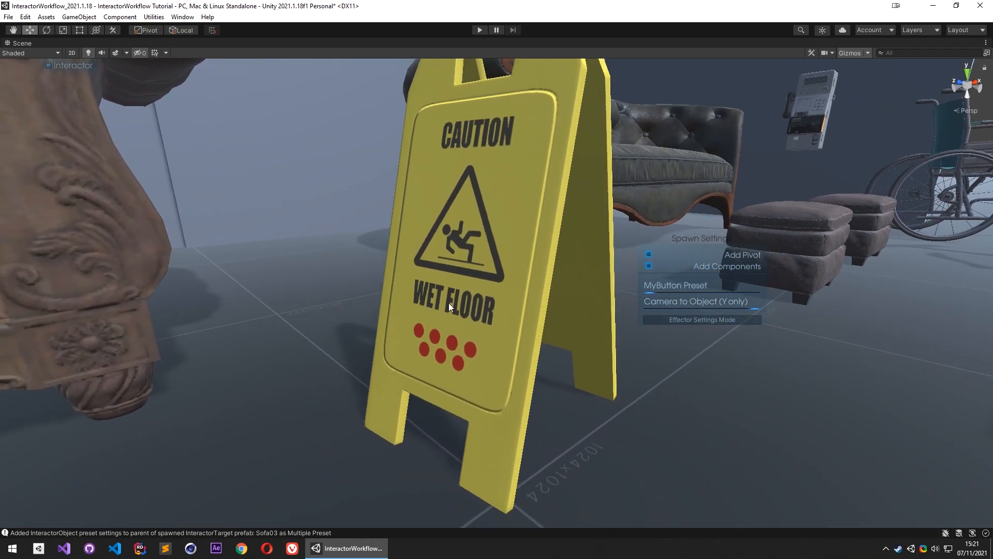
mouse_move(468, 228)
right_mouse_down()
mouse_move(479, 235)
mouse_move(471, 233)
right_mouse_up()
right_click(487, 236)
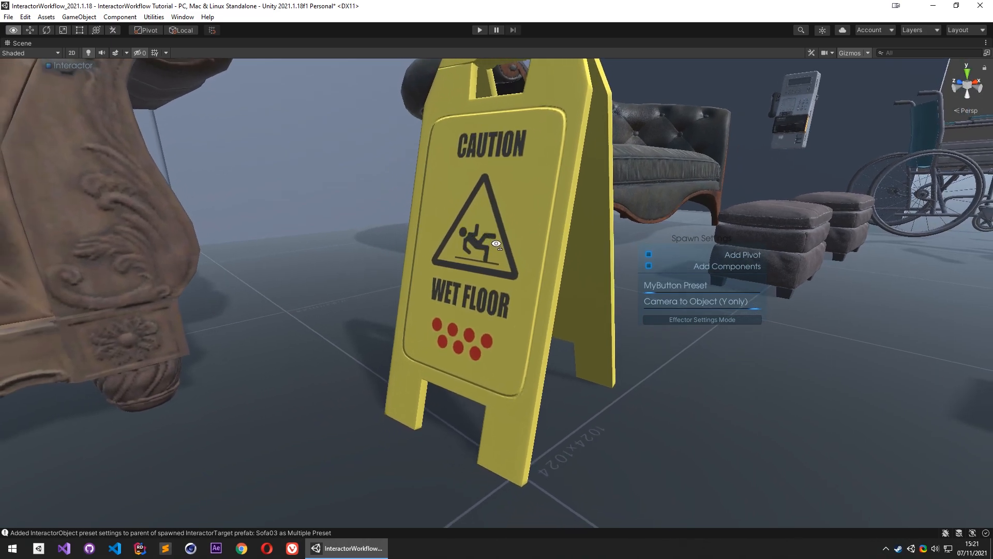
left_click(535, 358)
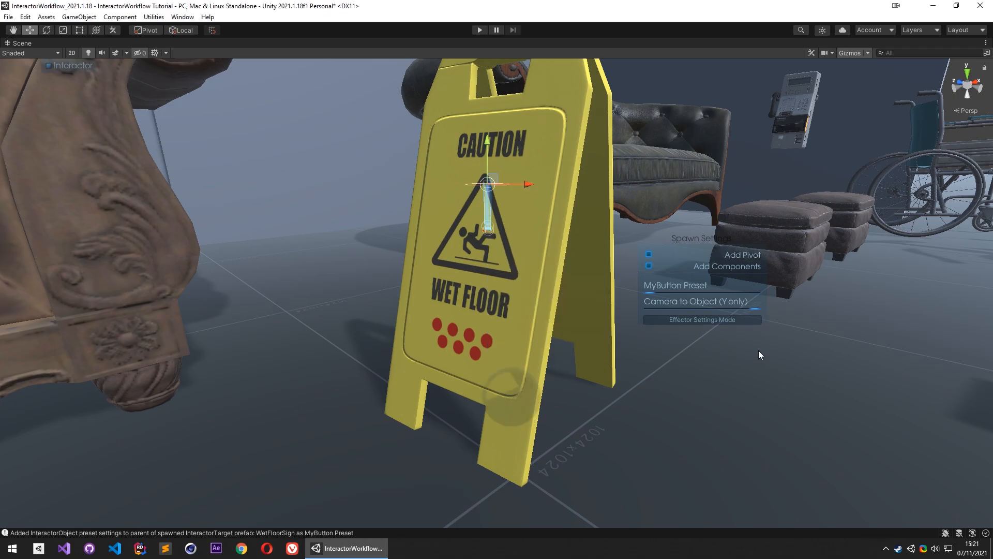
Spawn a LeftFoot target with its pivot on the front face of the wet floor sign, viewed from the other side
right_click_drag(527, 241, 672, 236)
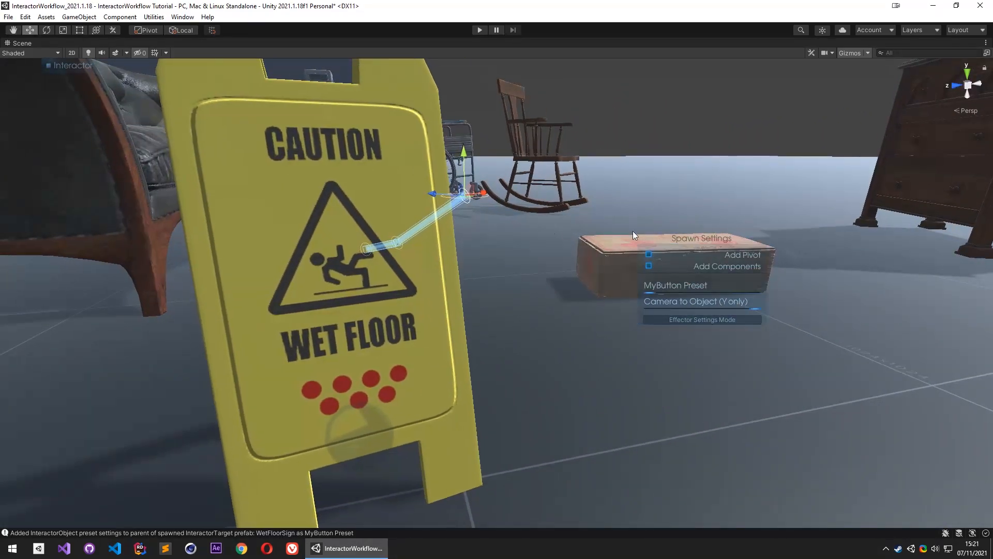
right_click_drag(322, 244, 313, 247)
right_click(381, 235)
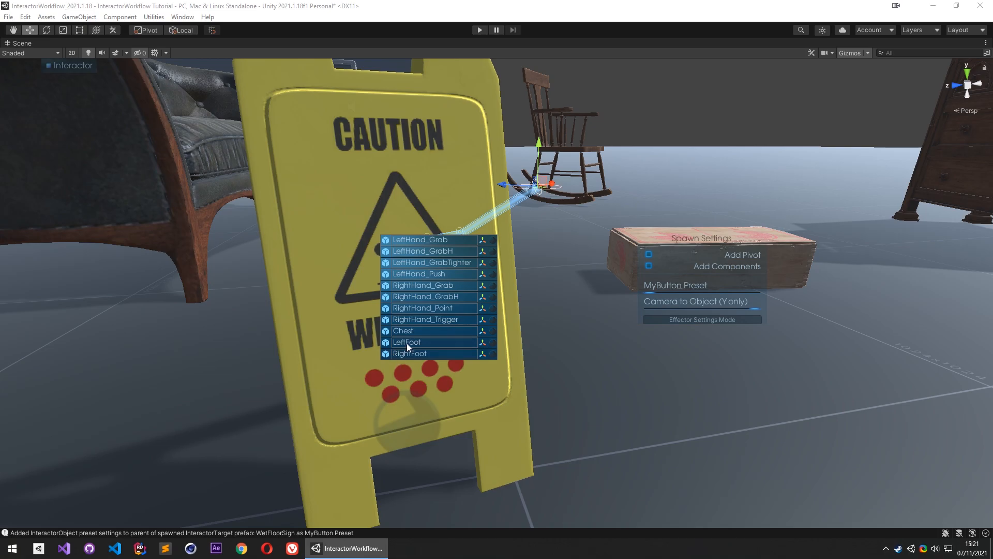
left_click(407, 342)
right_click_drag(420, 343, 388, 309)
Restore the full editor layout and examine the Interact Settings and pivot options of WetFloorSign's Interactor Object
key("shift+space")
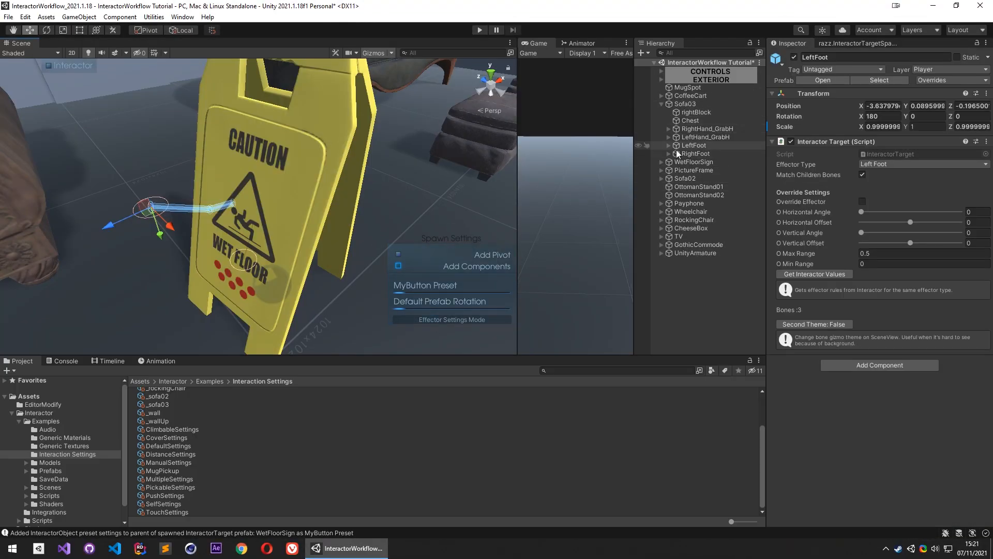
left_click(661, 161)
left_click(693, 162)
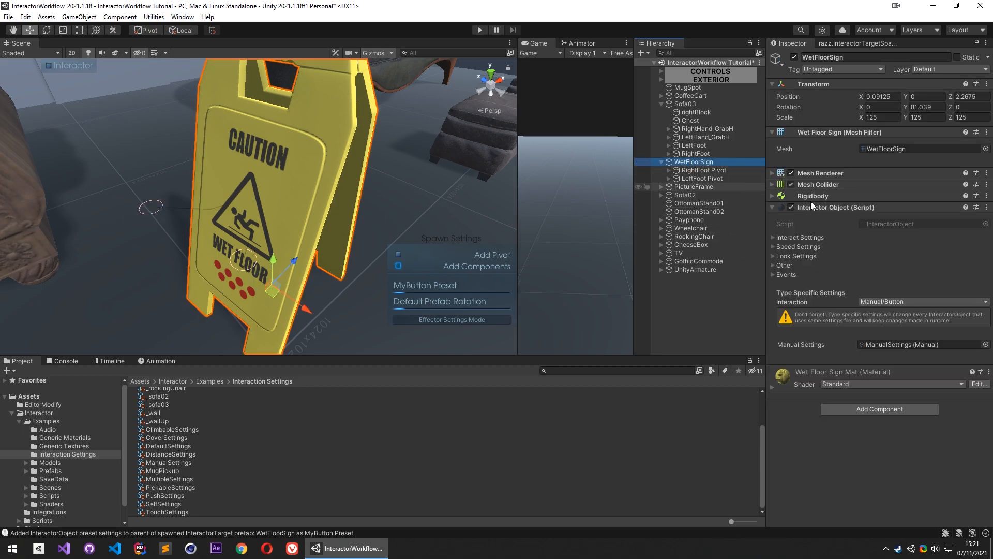
left_click(799, 237)
left_click(796, 238)
left_click(796, 244)
left_click(799, 237)
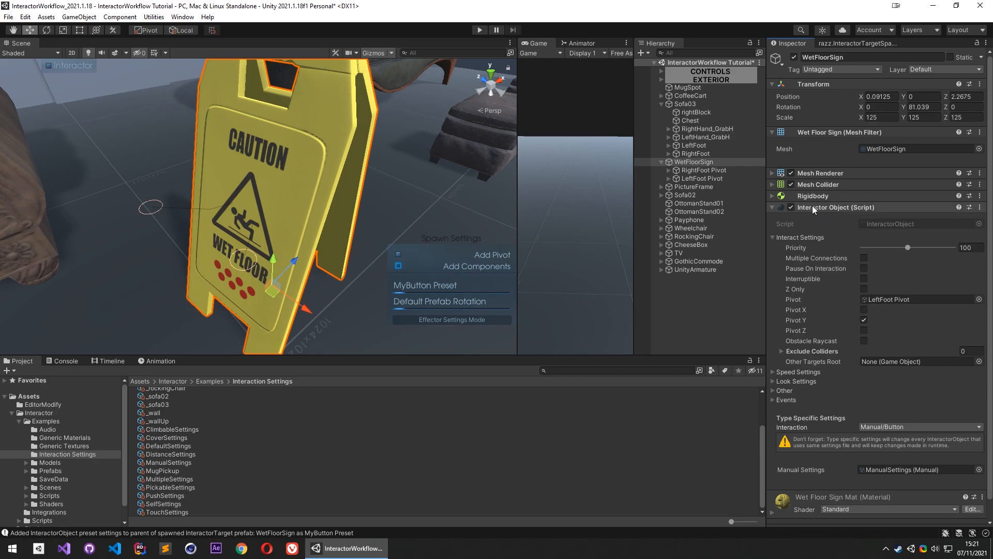
Expand the RightFoot and LeftFoot pivots under WetFloorSign and select the RightFoot target
left_click(702, 169)
left_click(669, 179)
left_click(669, 171)
left_click(719, 178)
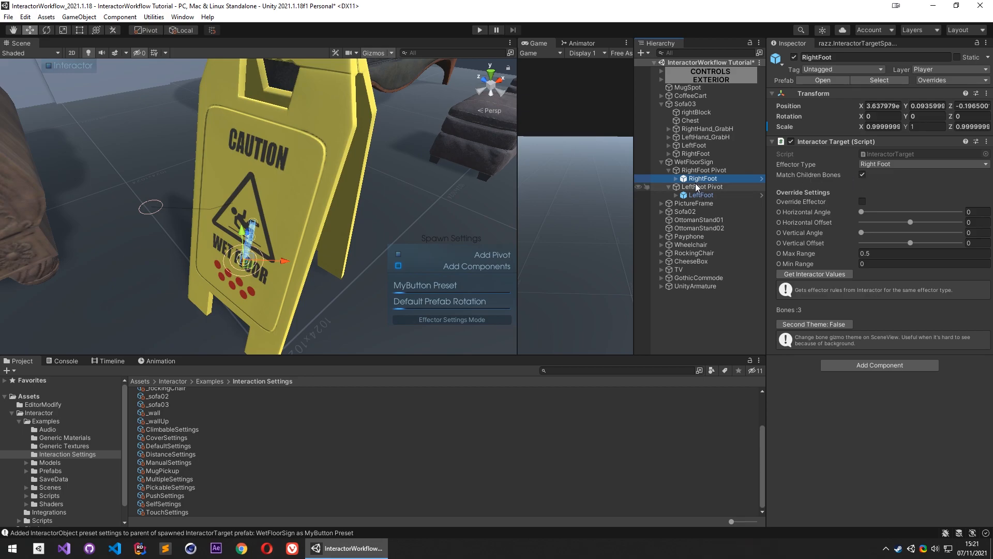
Move WetFloorSign's RightFoot target under LeftFoot Pivot and delete the emptied RightFoot Pivot
left_click(701, 162)
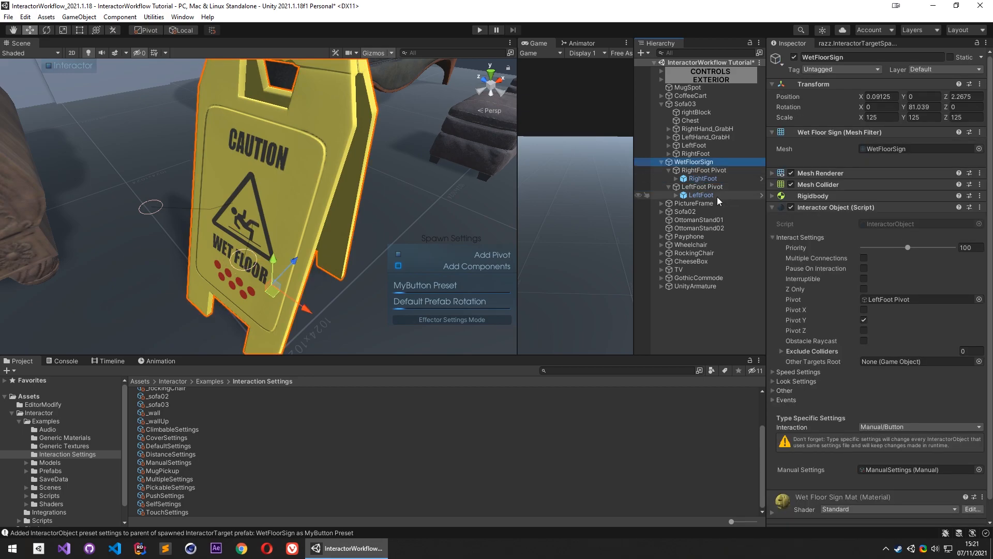
left_click_drag(226, 238, 269, 243, "alt")
left_click(889, 299)
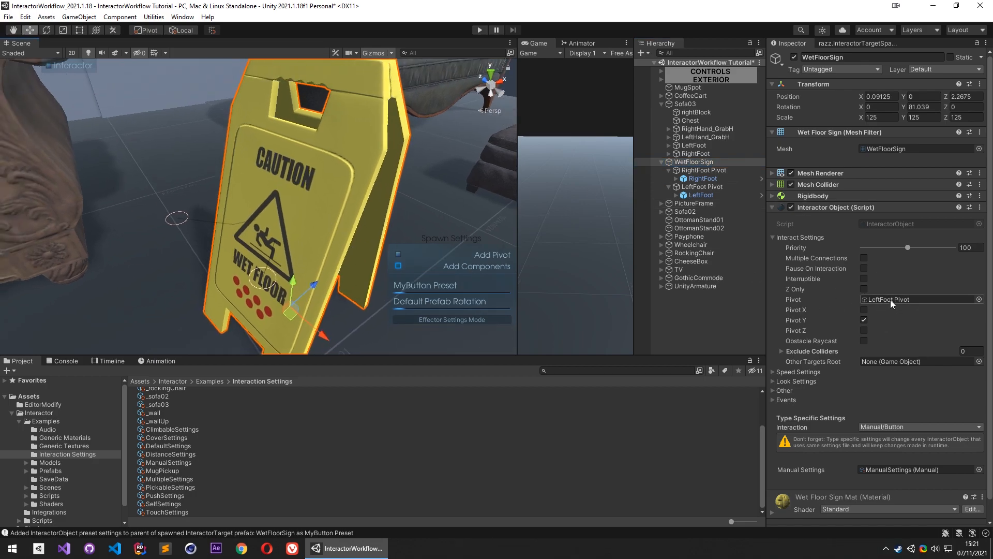
left_click_drag(704, 178, 708, 195)
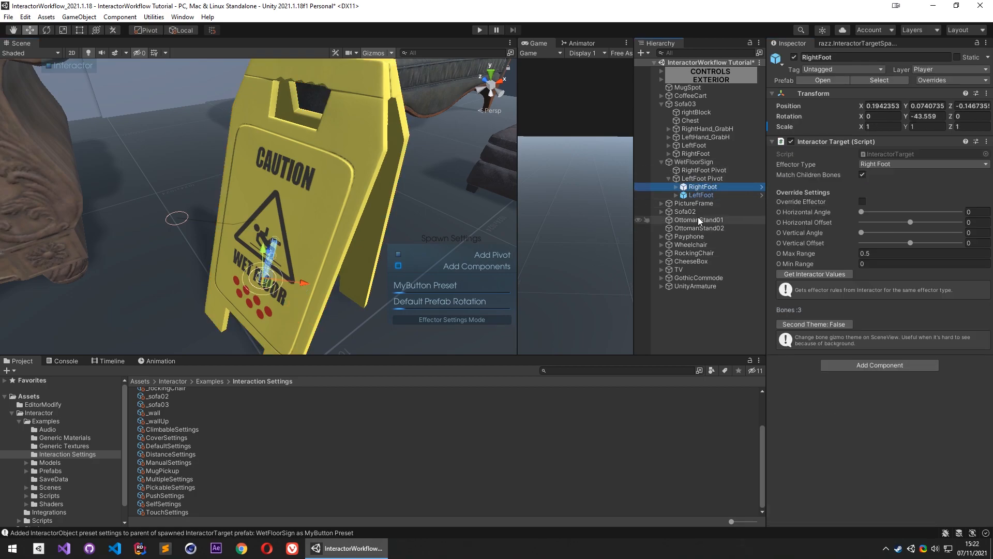
left_click(709, 171)
key("Delete")
left_click(709, 171)
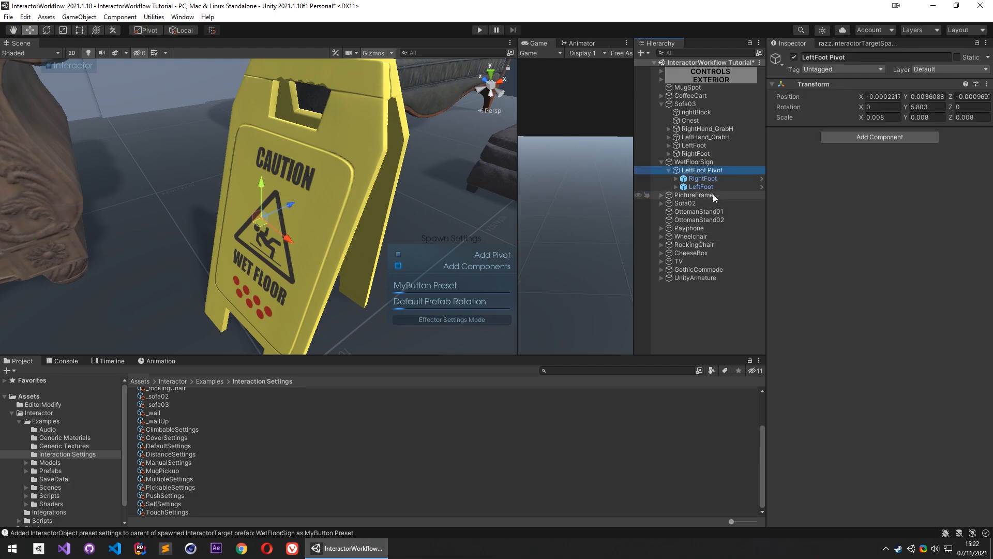
left_click(710, 179)
left_click(712, 181)
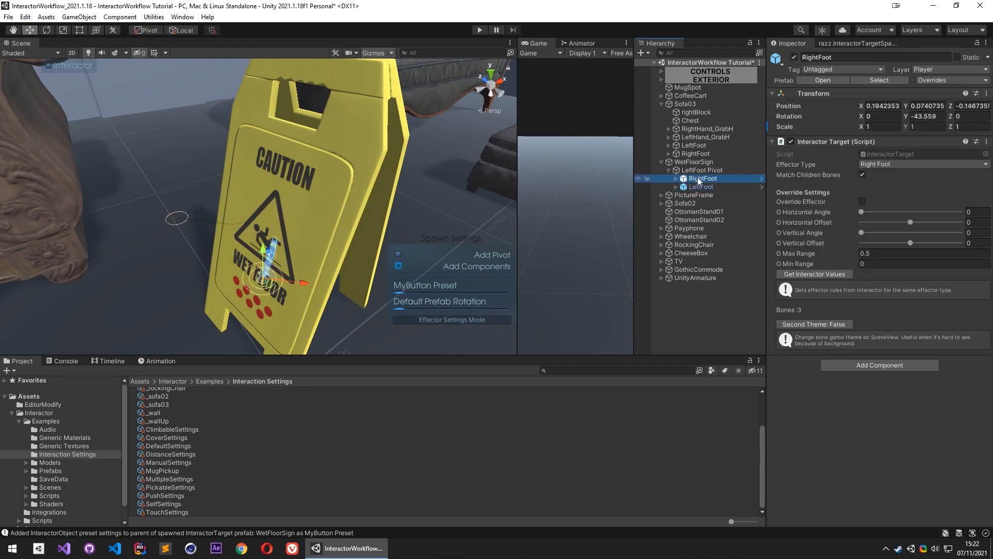
left_click(723, 333)
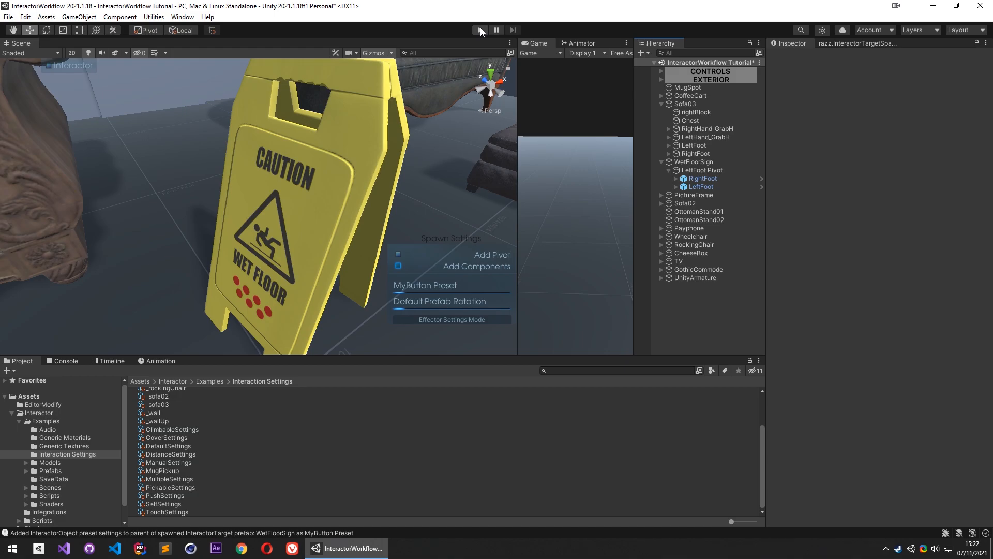
Widen the Game view, enter play mode and run the character over to the wet floor sign
left_click_drag(525, 166, 278, 167)
left_click(481, 29)
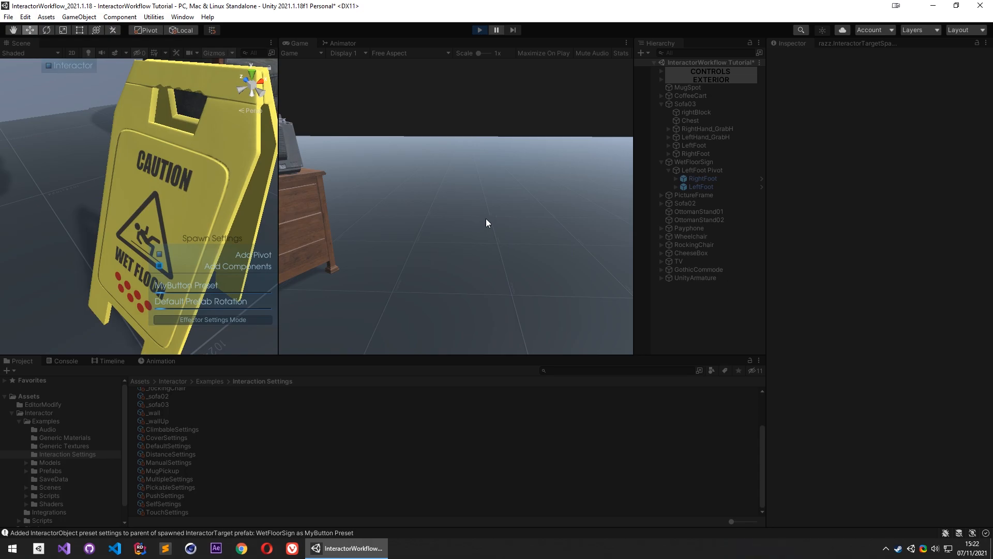
key("w")
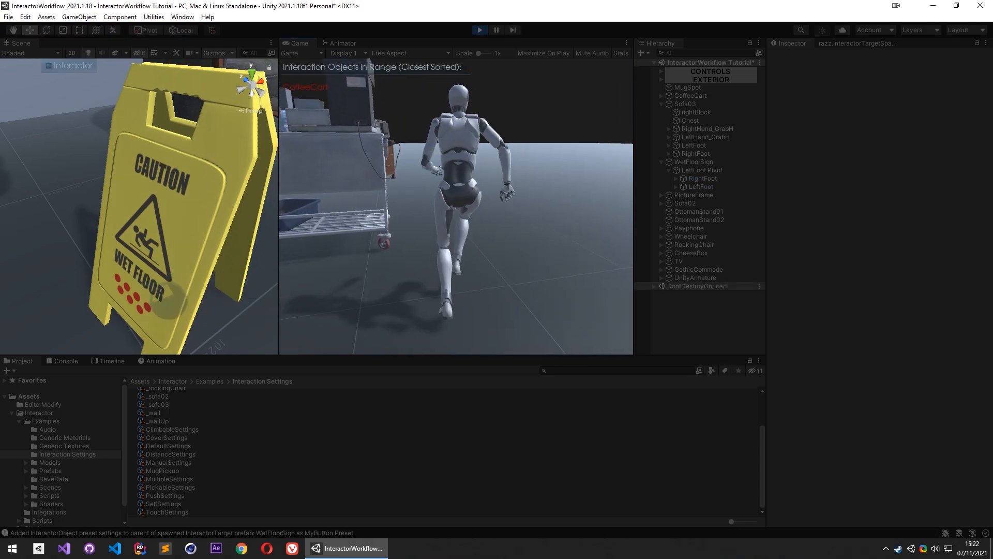
key("Escape")
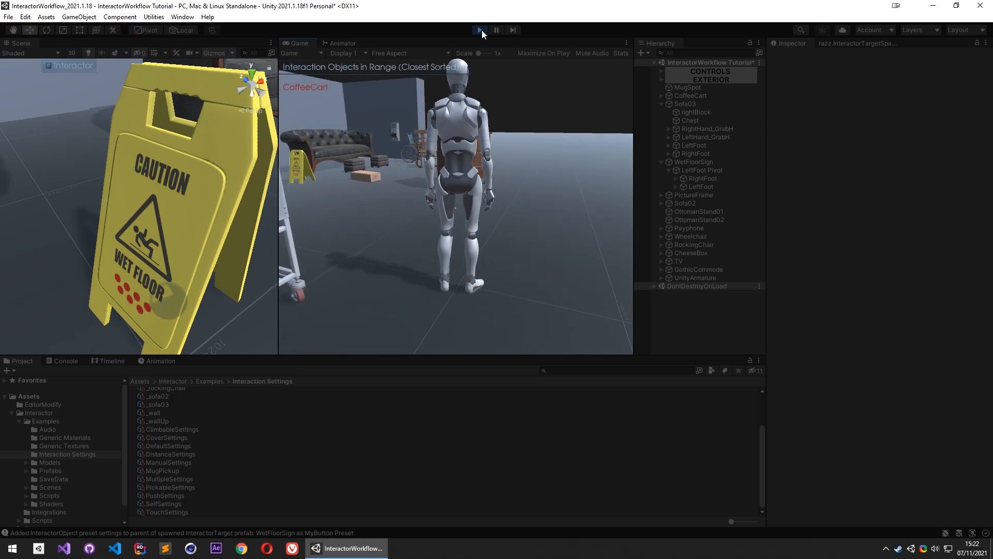
left_click(550, 156)
key("w")
key("w")
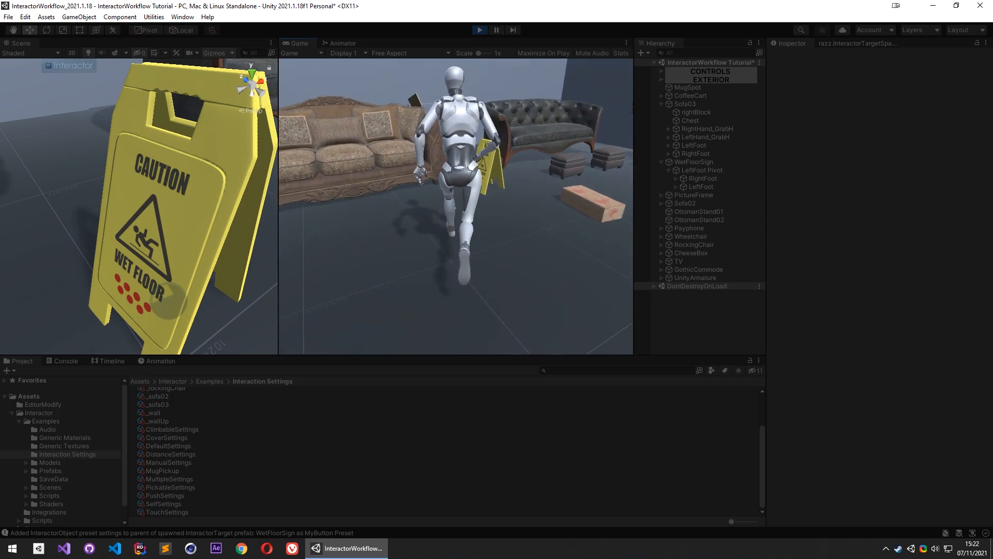
Test the WetFloorSign foot interaction from several character positions around the sign and exit play mode
key("f")
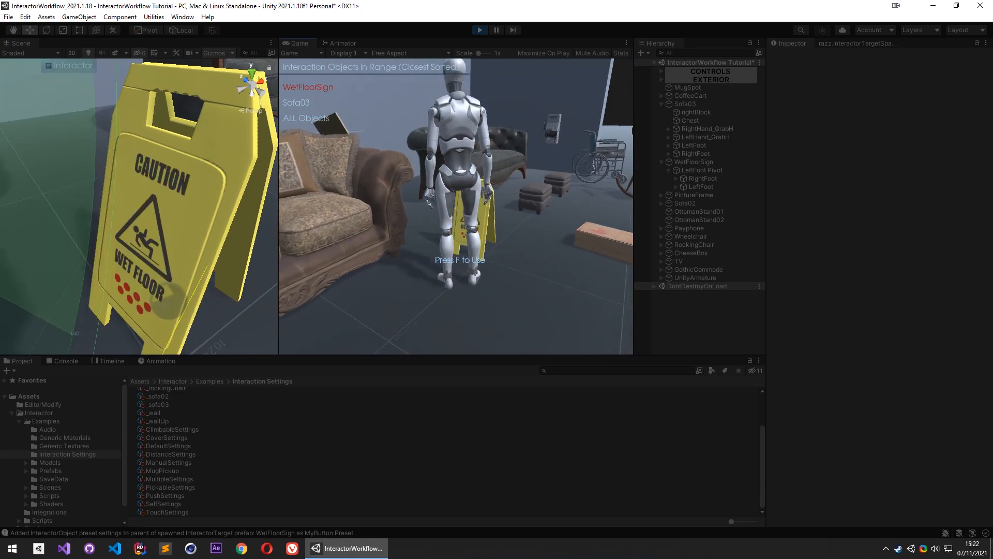
key("s")
key("a")
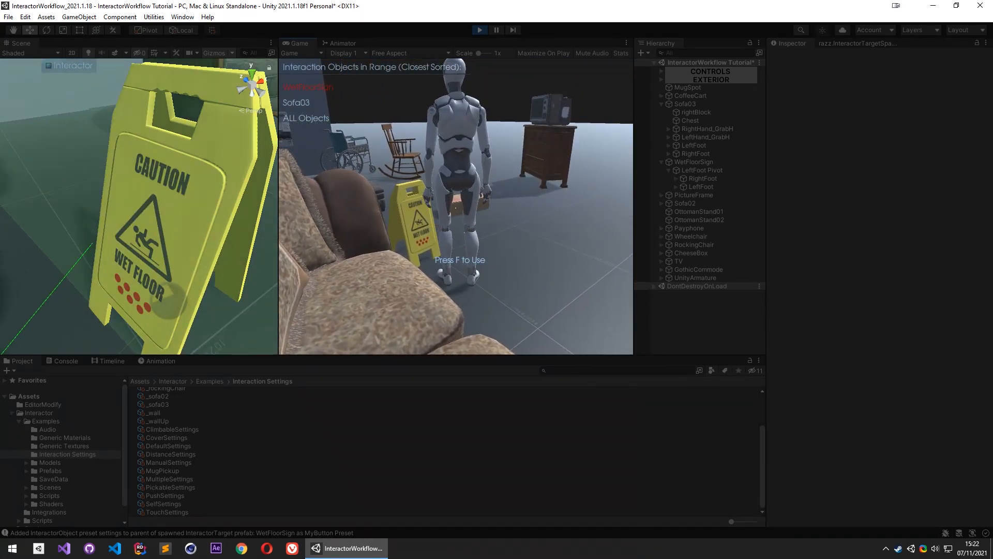
key("f")
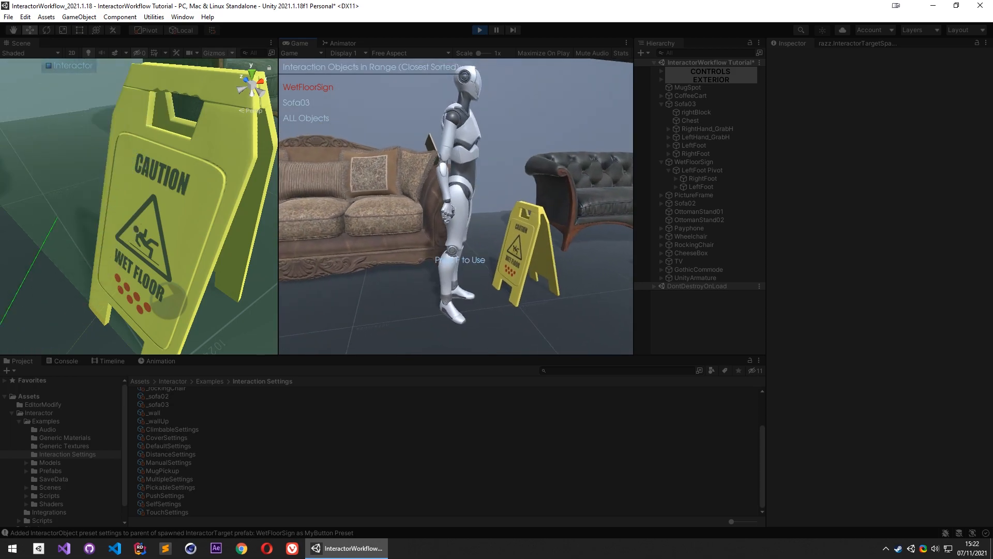
key("f")
key("s")
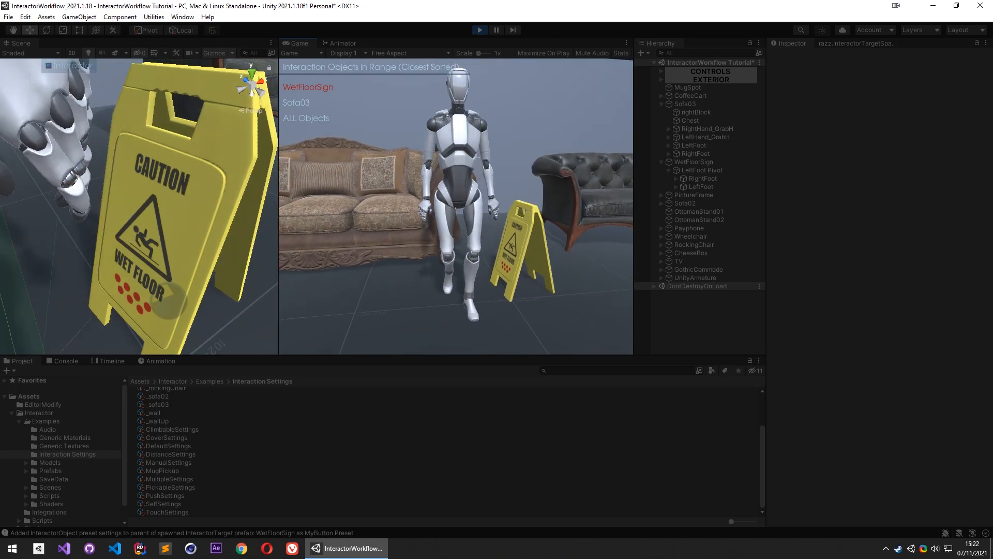
key("w")
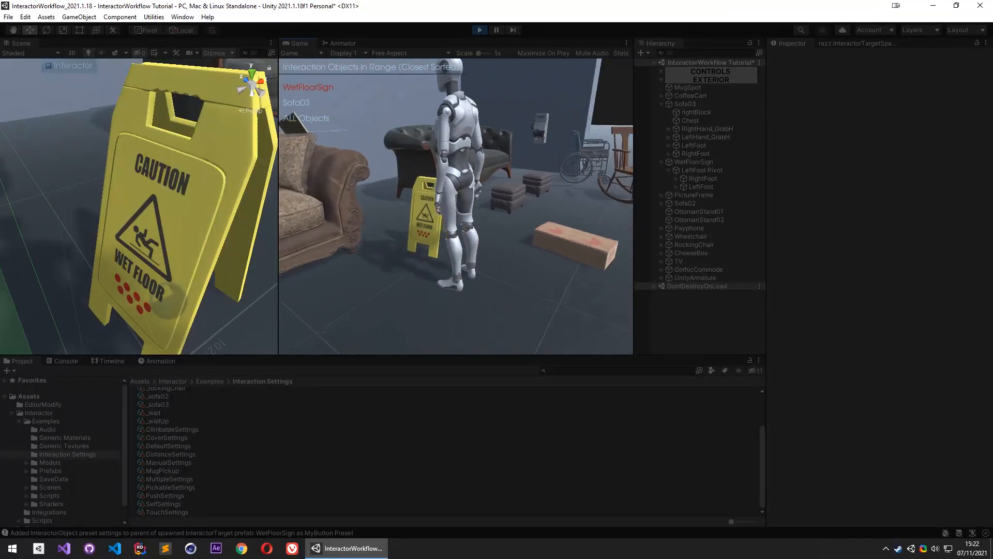
key("s")
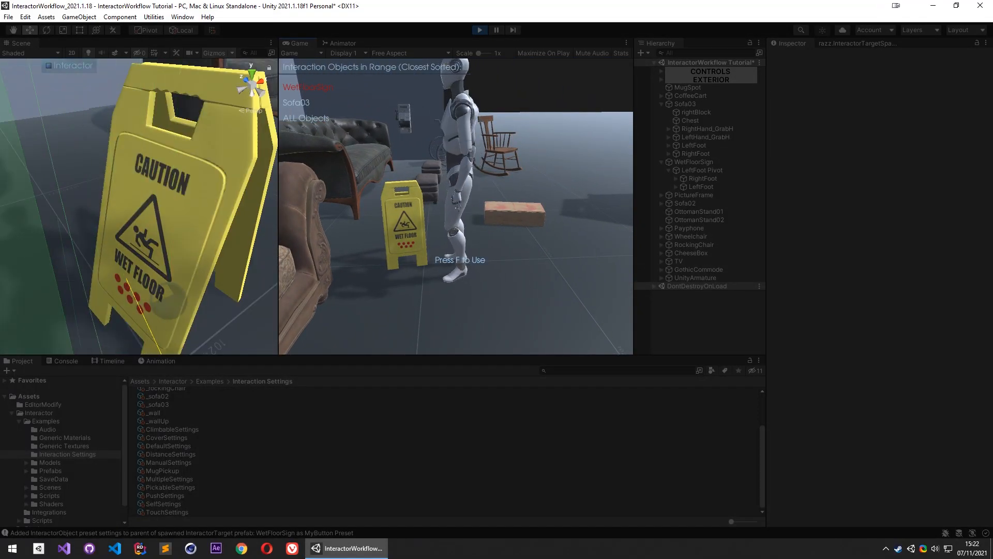
key("f")
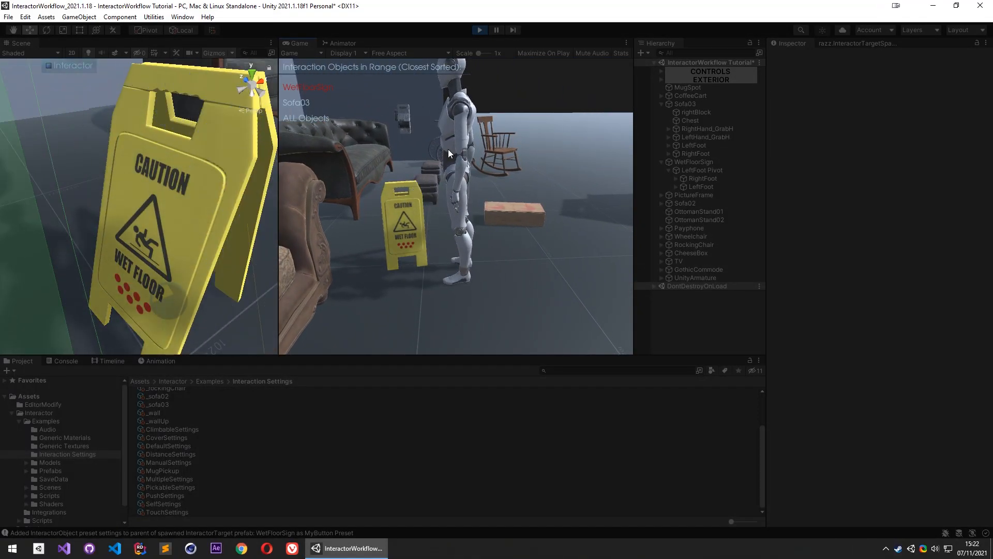
left_click(480, 30)
Add the Add Basic Force component to WetFloorSign
right_click_drag(130, 273, 207, 290)
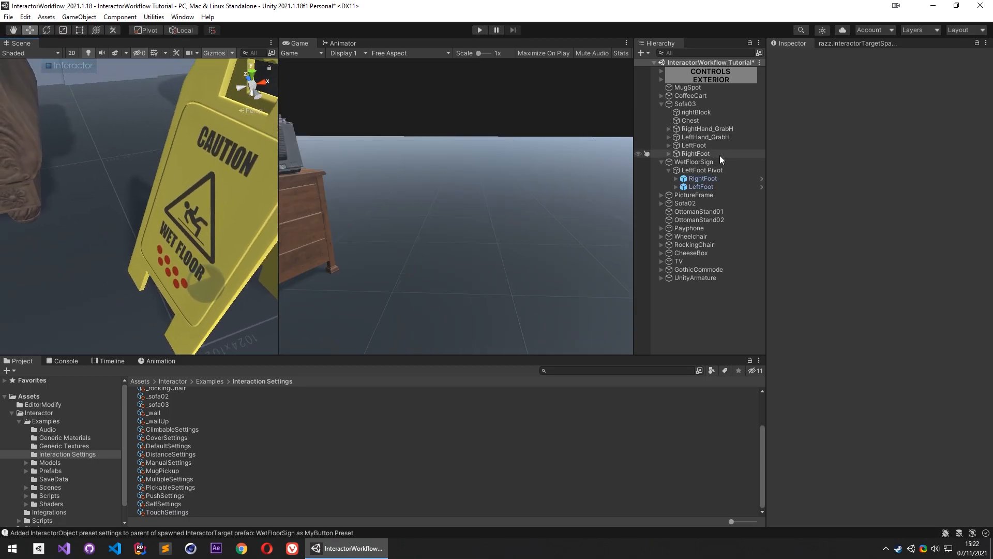
left_click(701, 161)
scroll(854, 418, "down", 2)
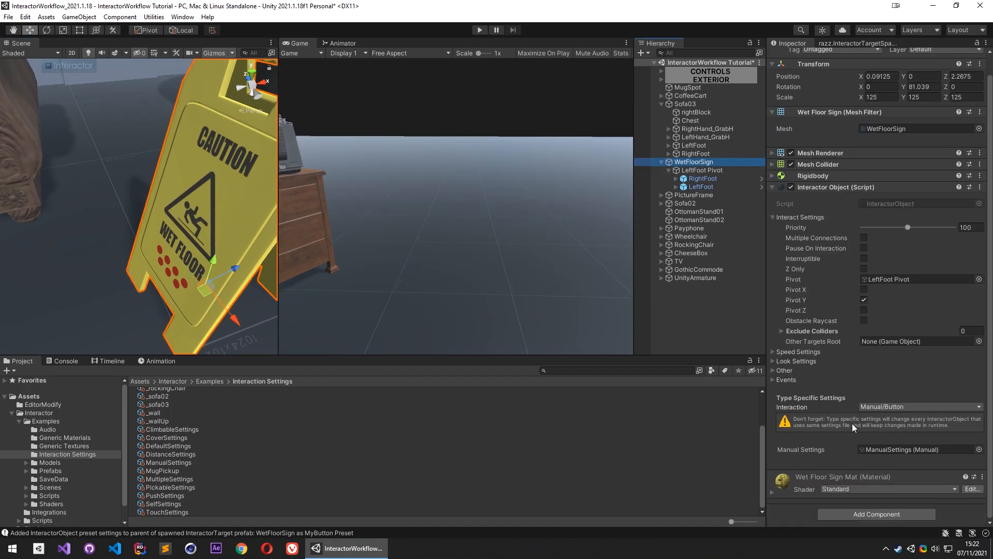
left_click(892, 514)
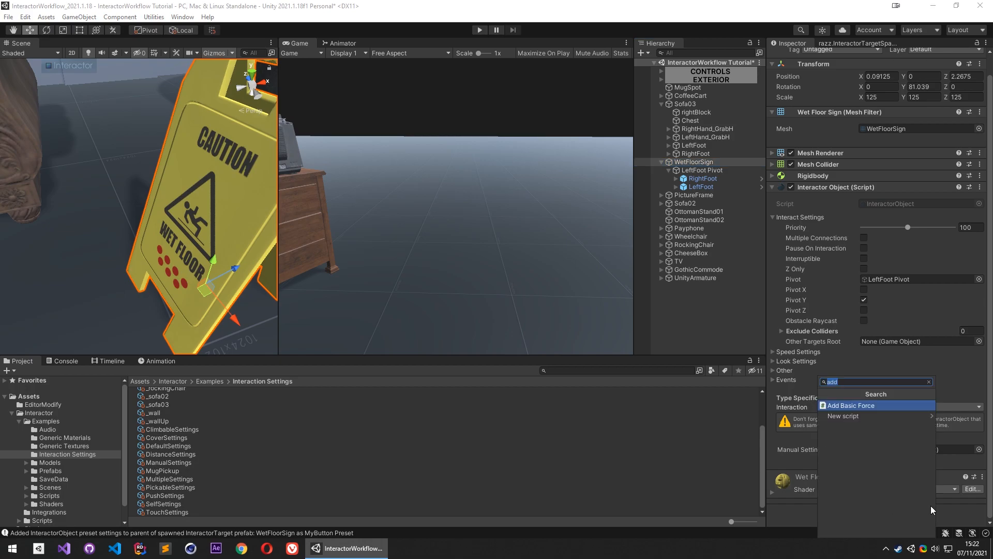
left_click(838, 405)
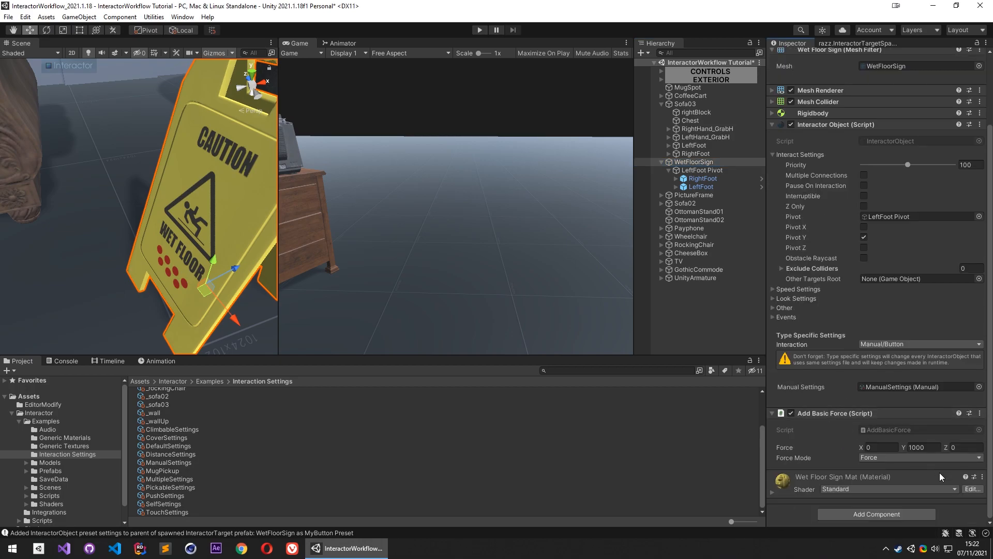
Set the sign's basic force to X 0, Y 0, Z 280 with the Impulse force mode
left_click_drag(196, 249, 200, 279, "alt")
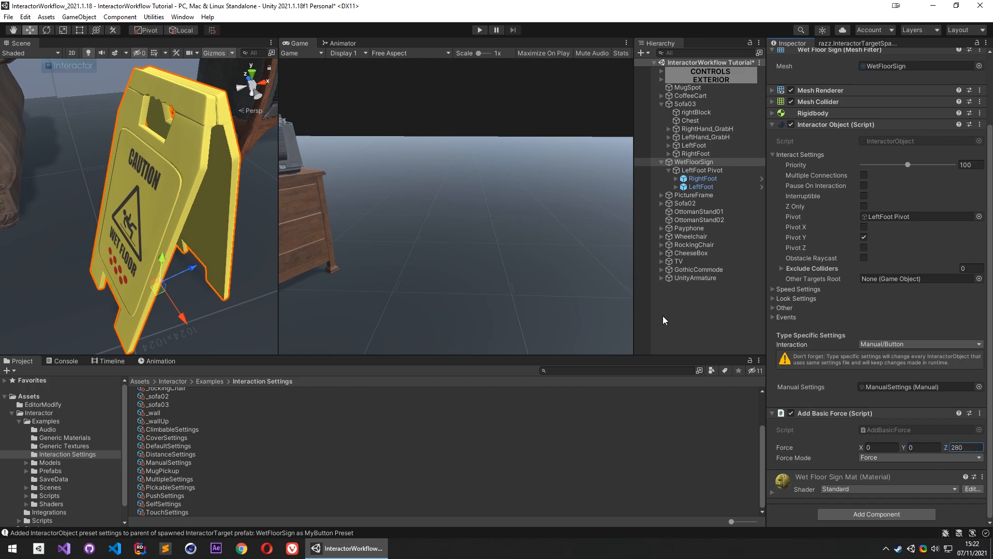
left_click(889, 458)
left_click(892, 491)
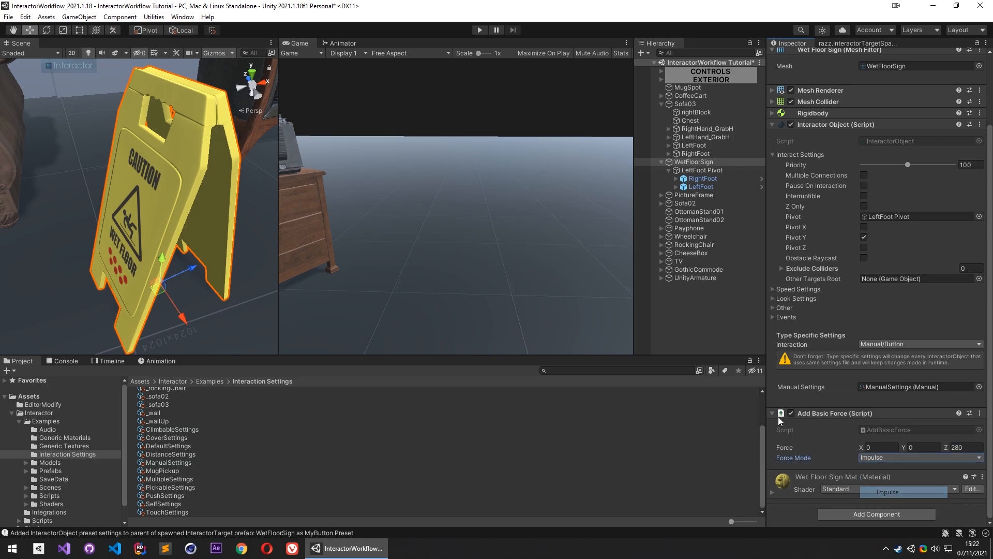
Play the scene, bring the character within range of WetFloorSign, use the sign once and exit play mode
left_click(479, 30)
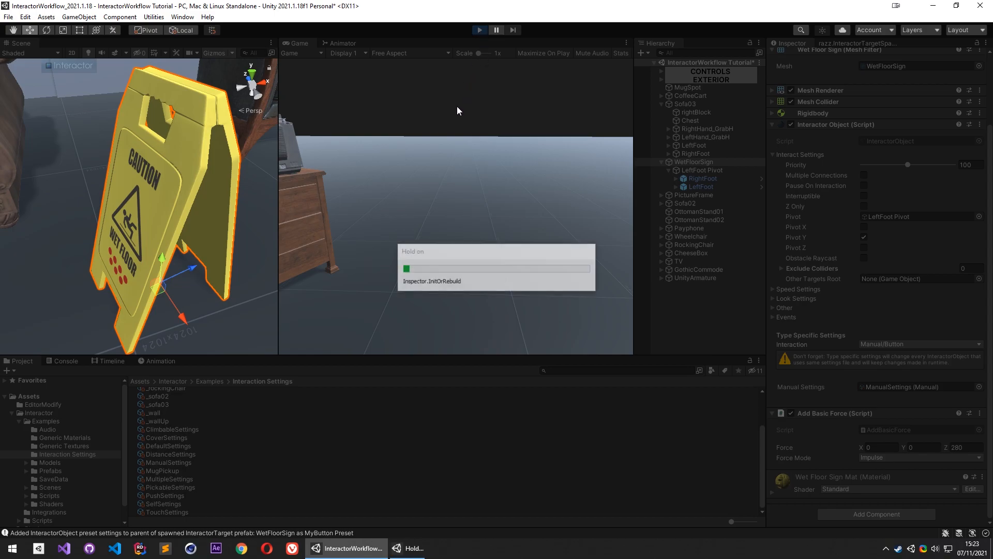
key("w")
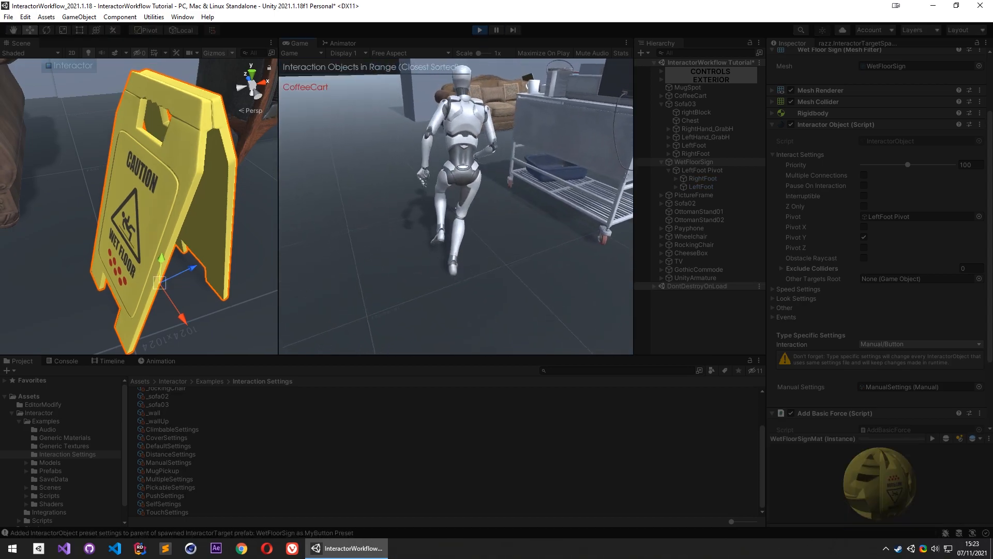
key("w")
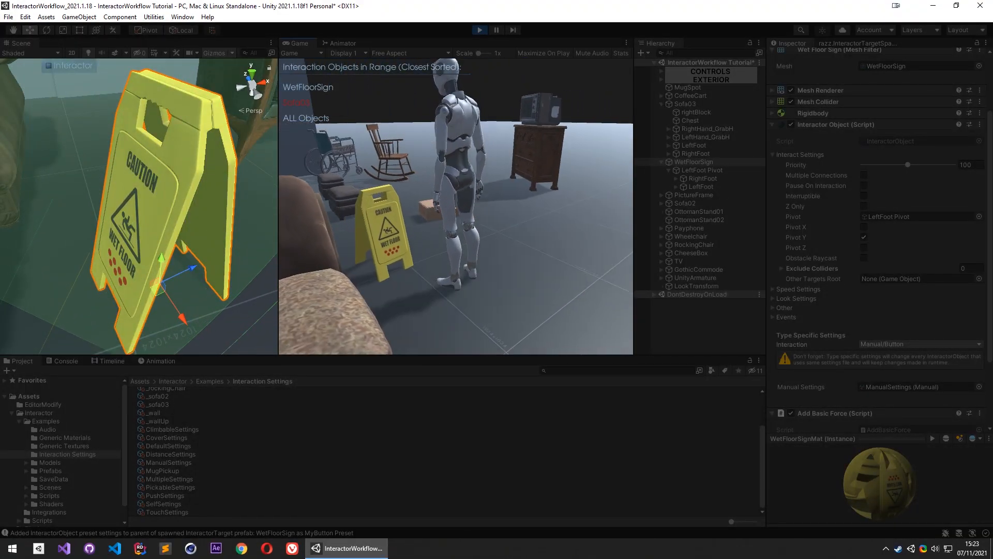
key("w")
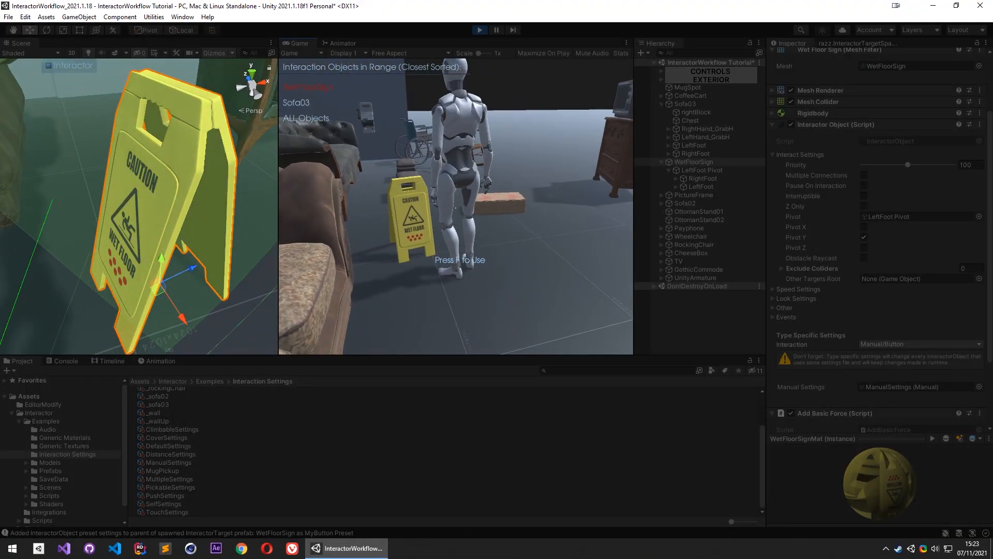
key("q")
key("w")
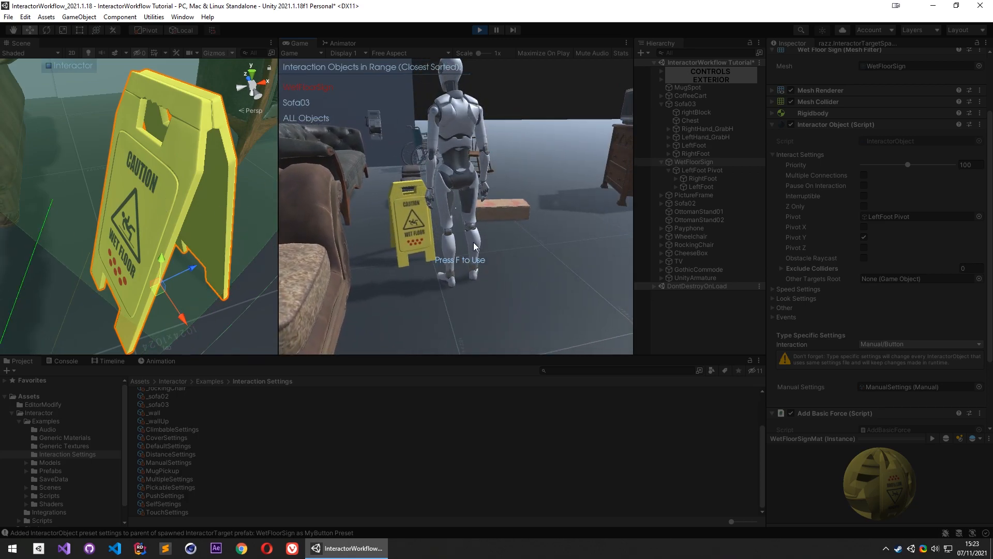
key("f")
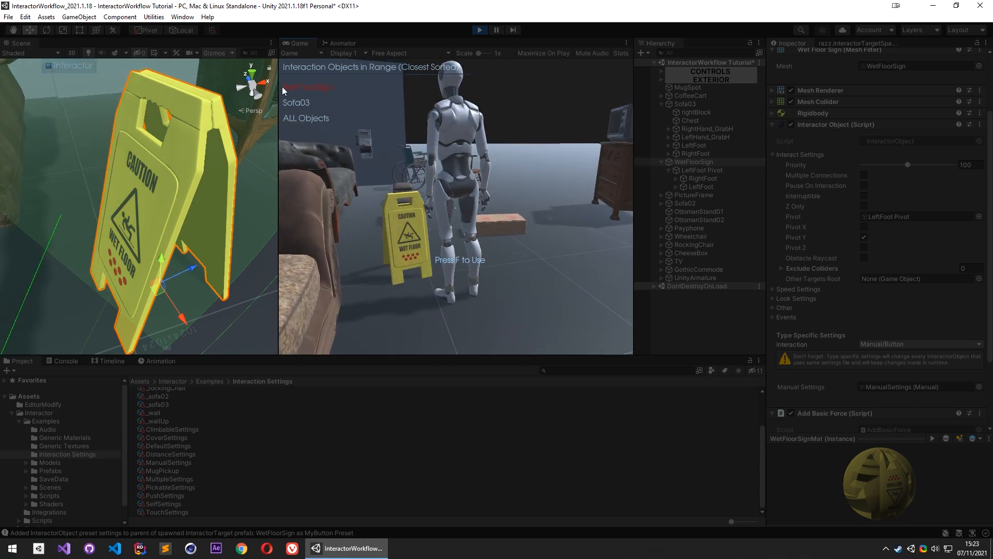
left_click(478, 29)
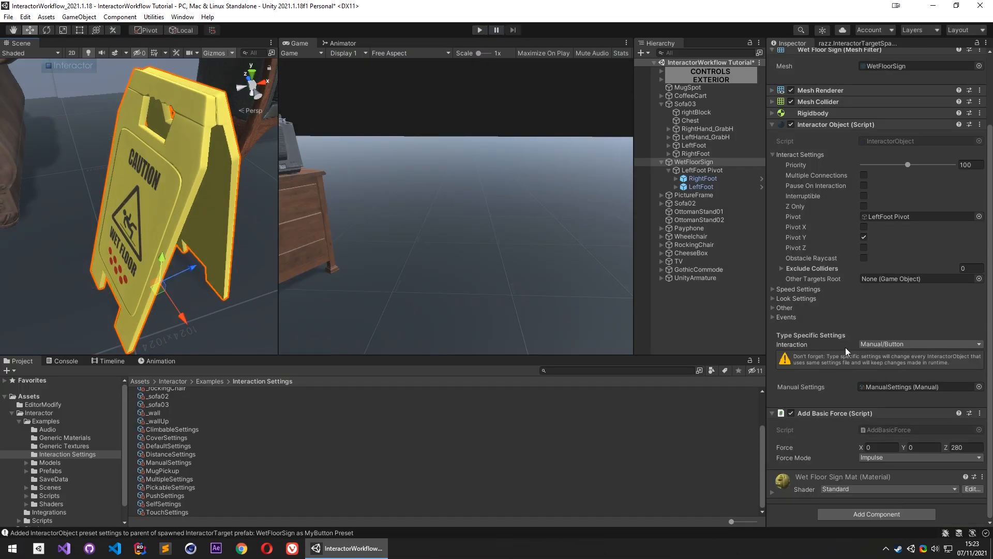
Add a Unity Event entry to WetFloorSign's Interactor Object that calls AddBasicForce.ClickForce on the sign
left_click(786, 317)
scroll(958, 299, "down", 3)
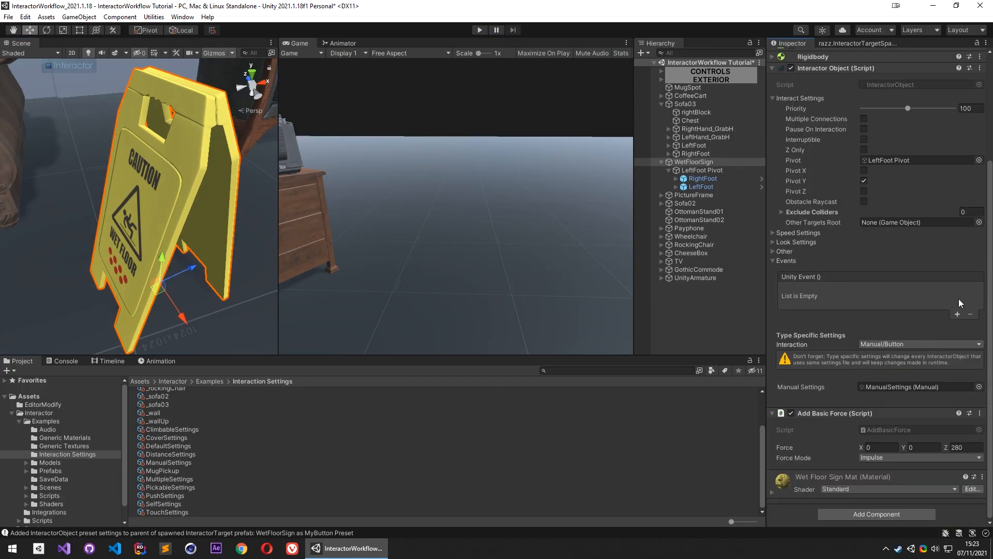
left_click(957, 315)
left_click_drag(782, 413, 828, 301)
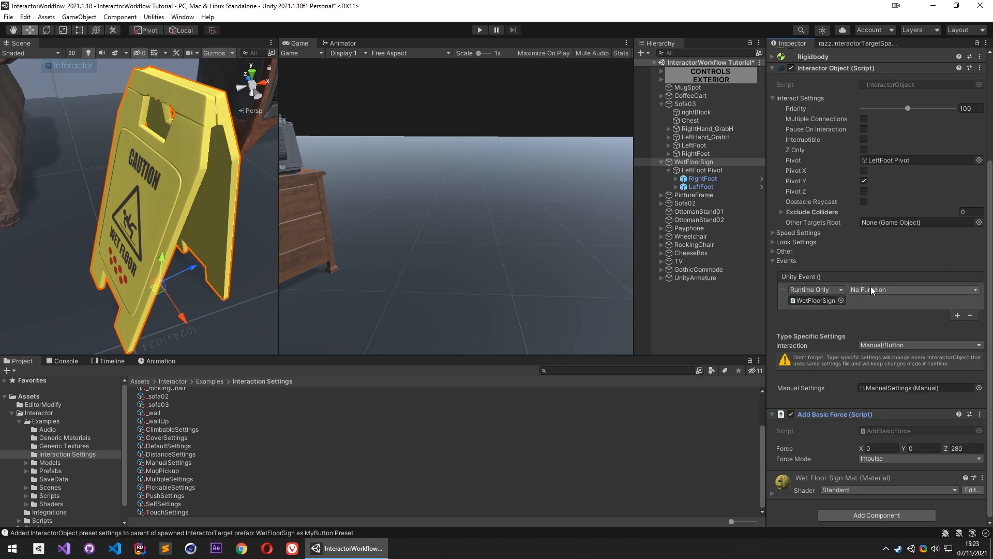
left_click(871, 290)
mouse_move(887, 396)
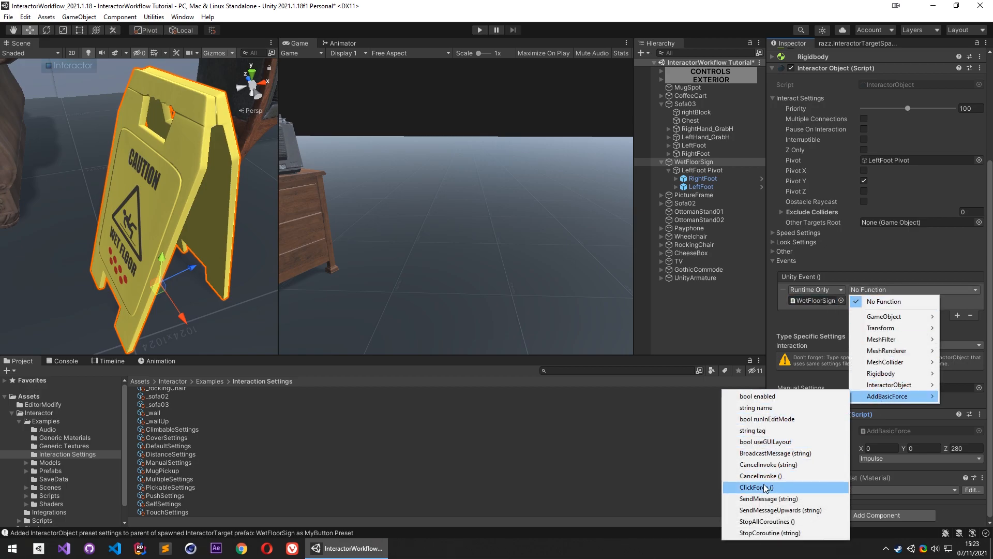
left_click(760, 487)
Play the scene, walk the character to WetFloorSign, use it to test the ClickForce event and exit play mode
left_click(476, 31)
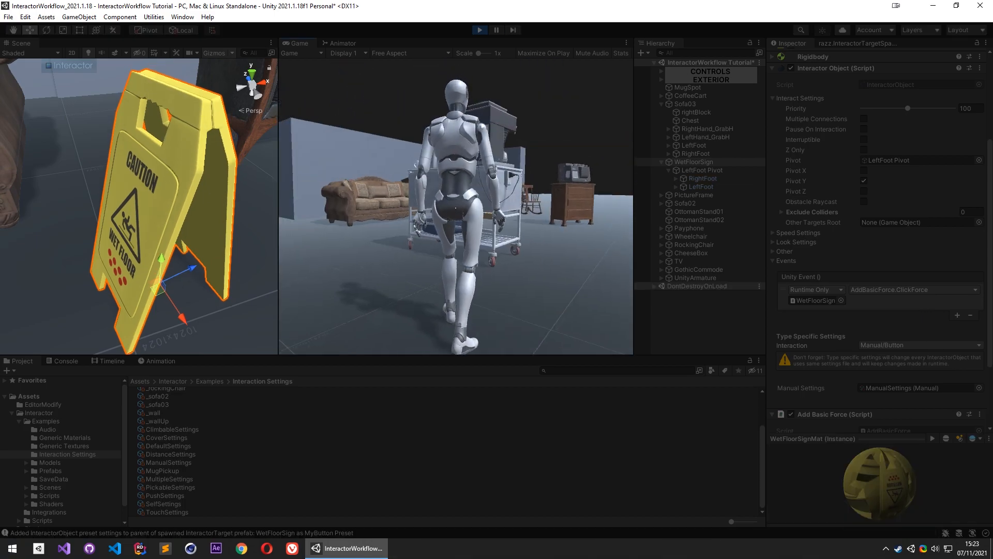
key("w")
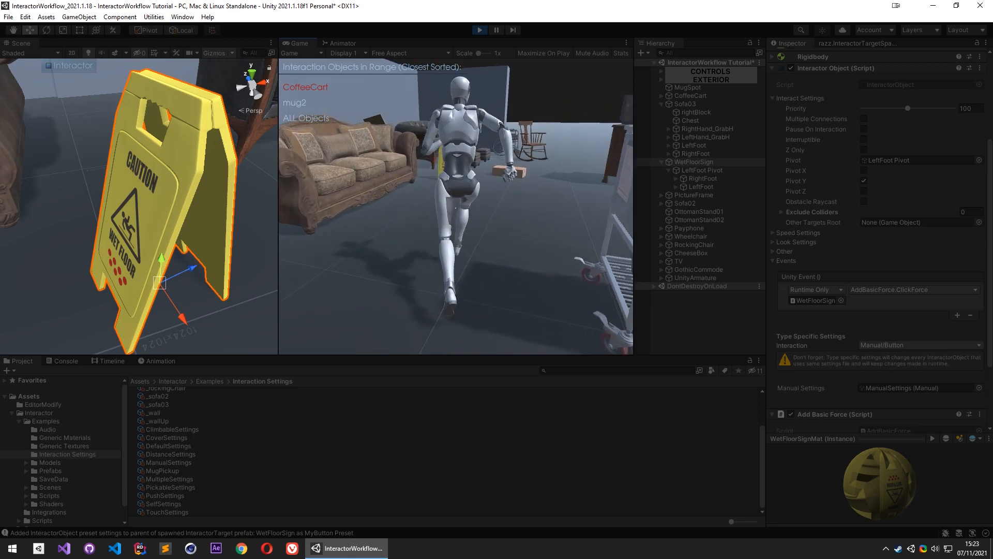
key("w")
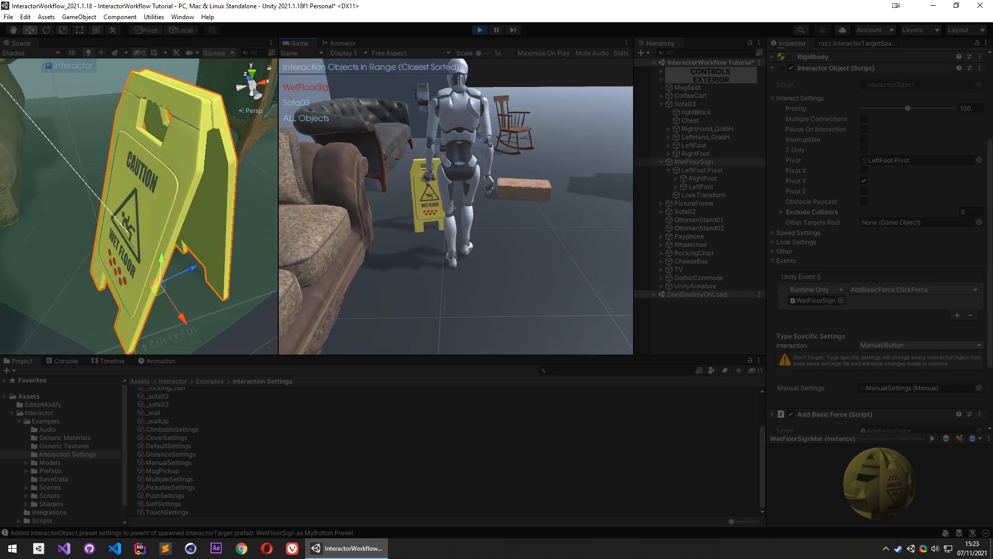
key("w")
key("f")
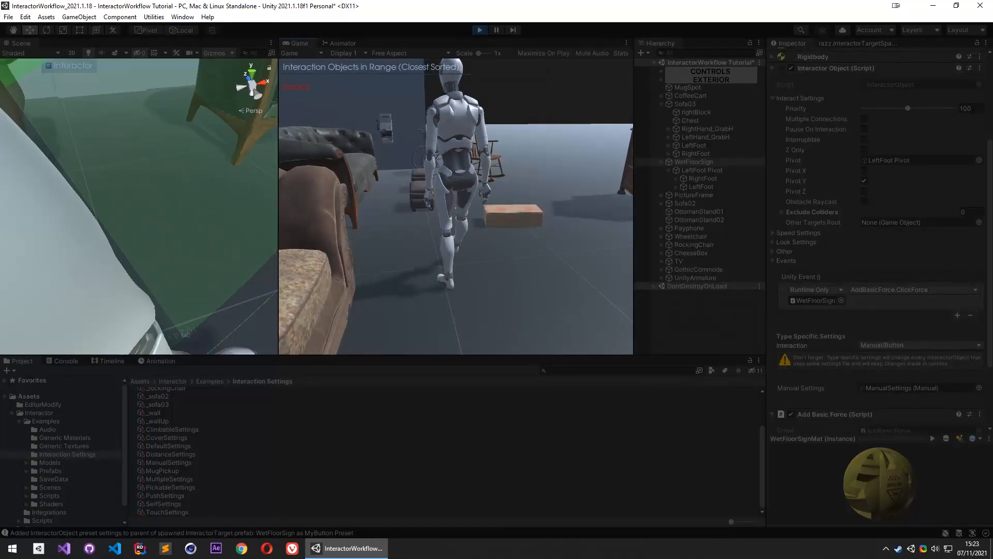
key("w")
key("Escape")
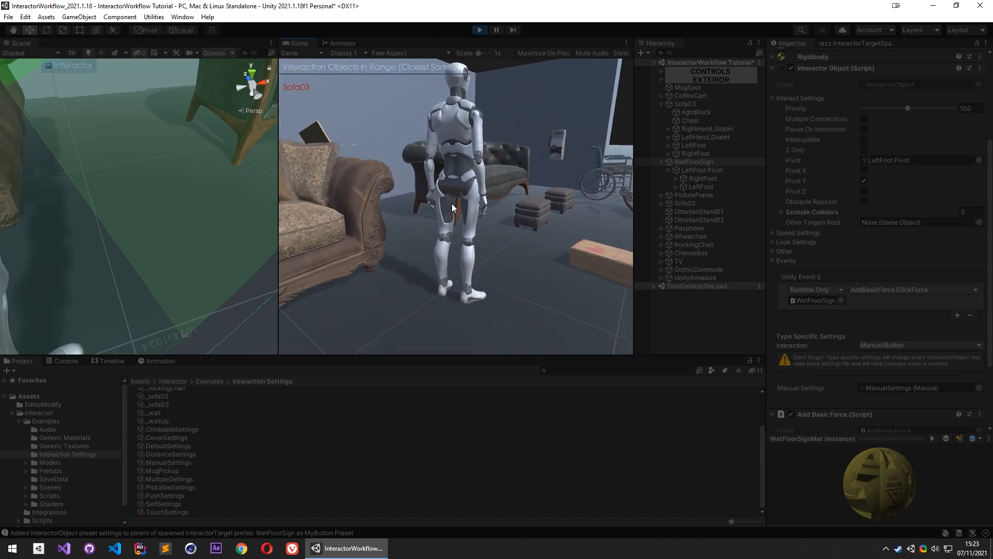
left_click(480, 30)
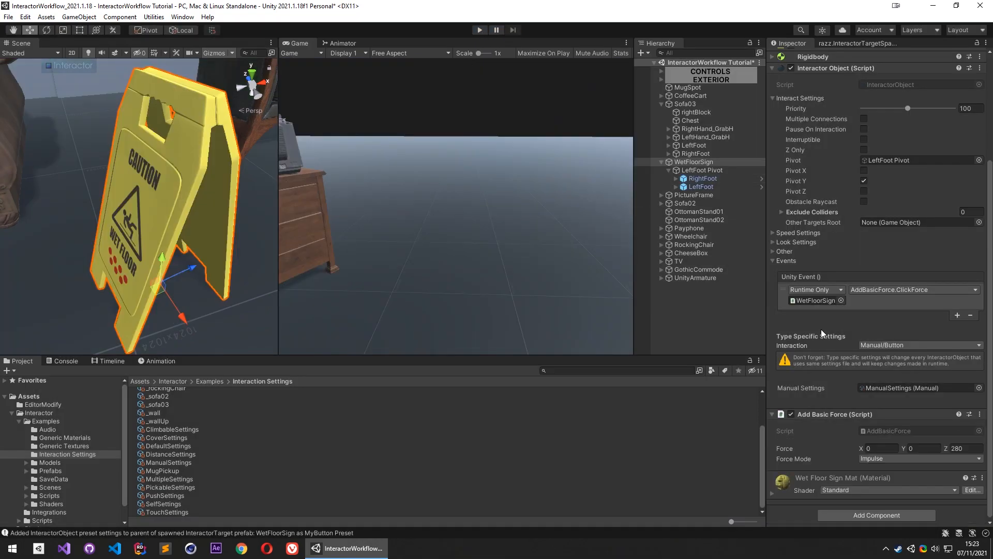
Set the Z force of the sign's Add Basic Force component to 150 and its force mode to Force
left_click(973, 457)
left_click(879, 467)
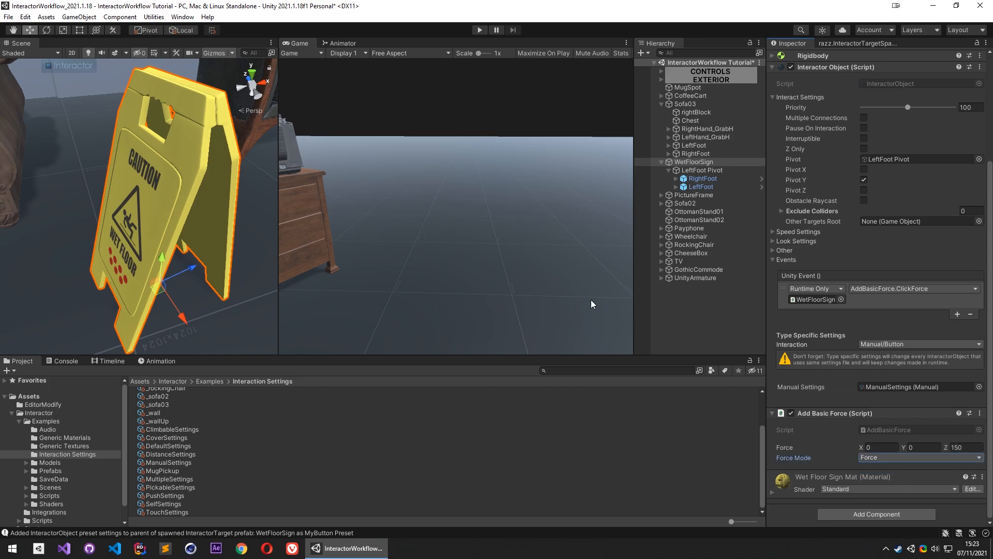
scroll(202, 245, "down", 5)
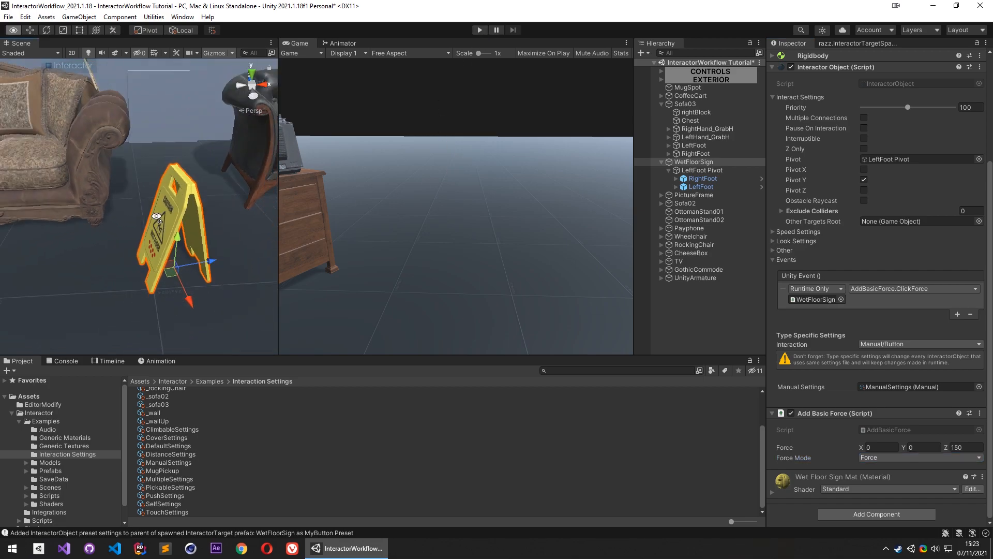
Play the scene again, walk the character past Sofa03 to WetFloorSign and kick it with the new force
left_click(480, 30)
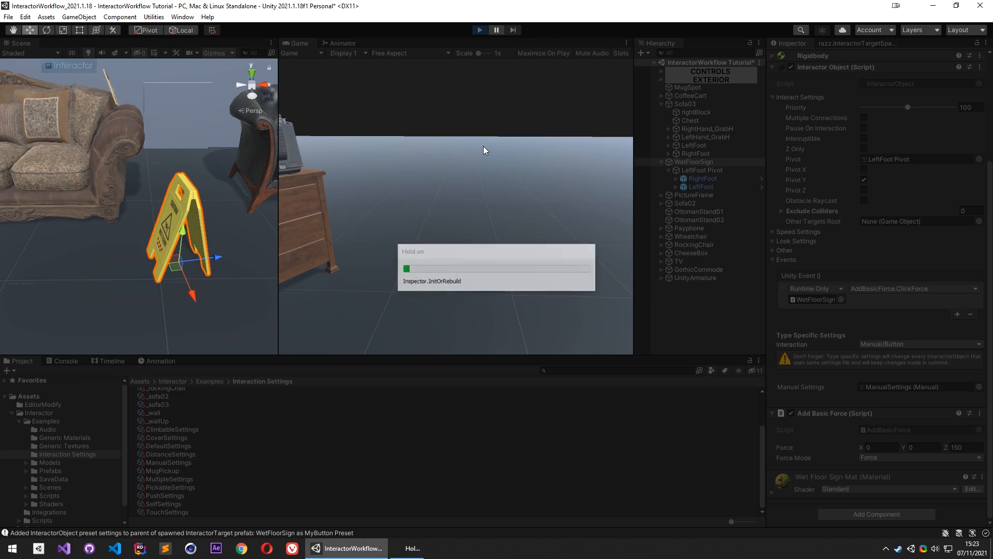
key("w")
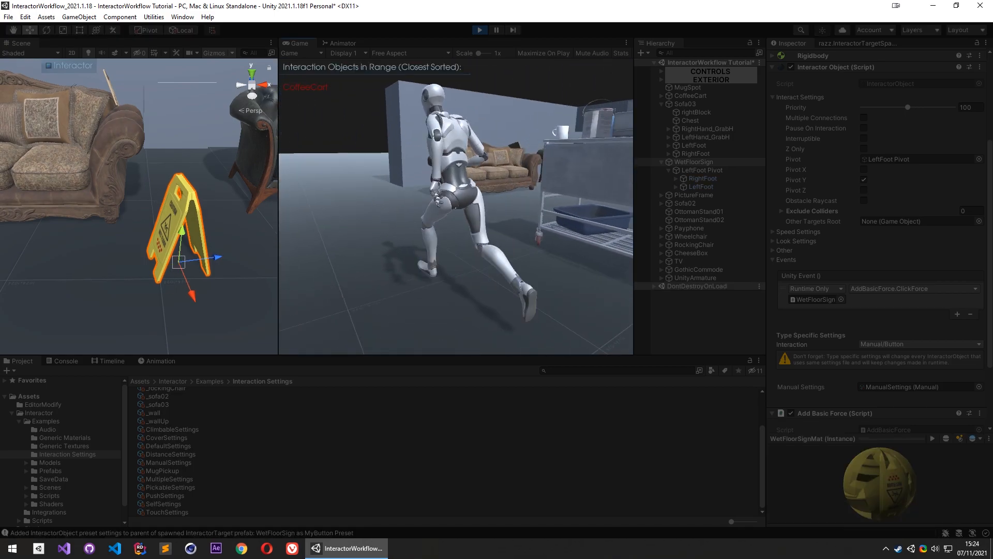
key("w")
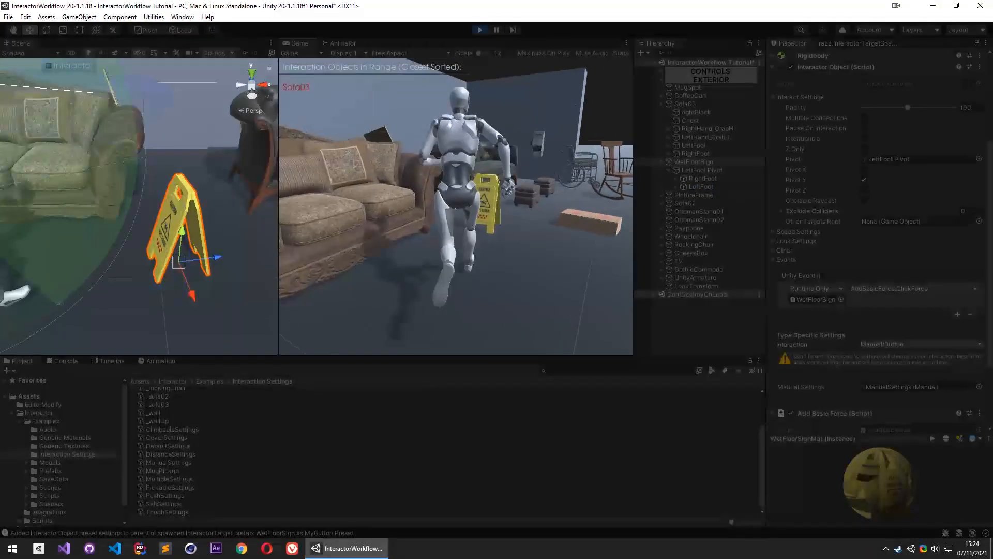
key("w")
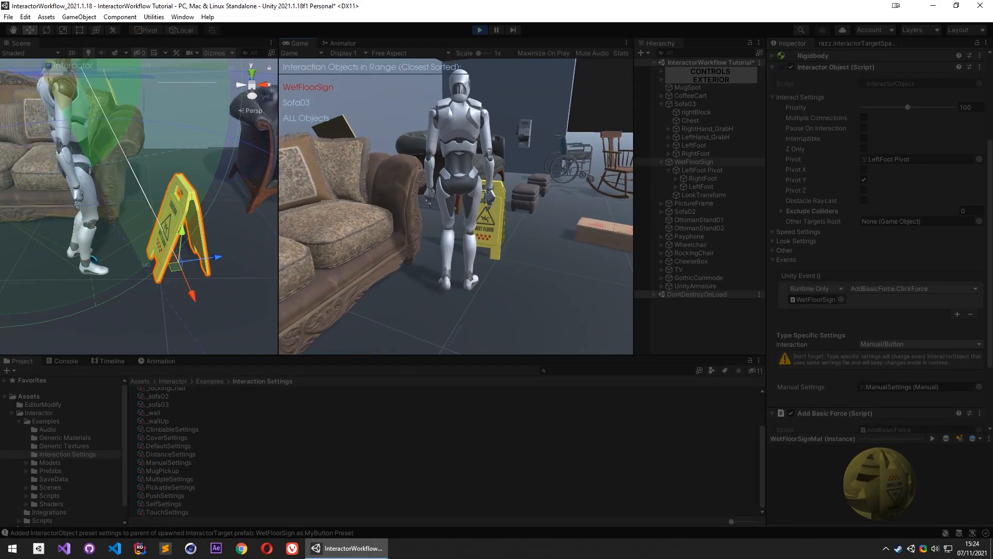
key("e")
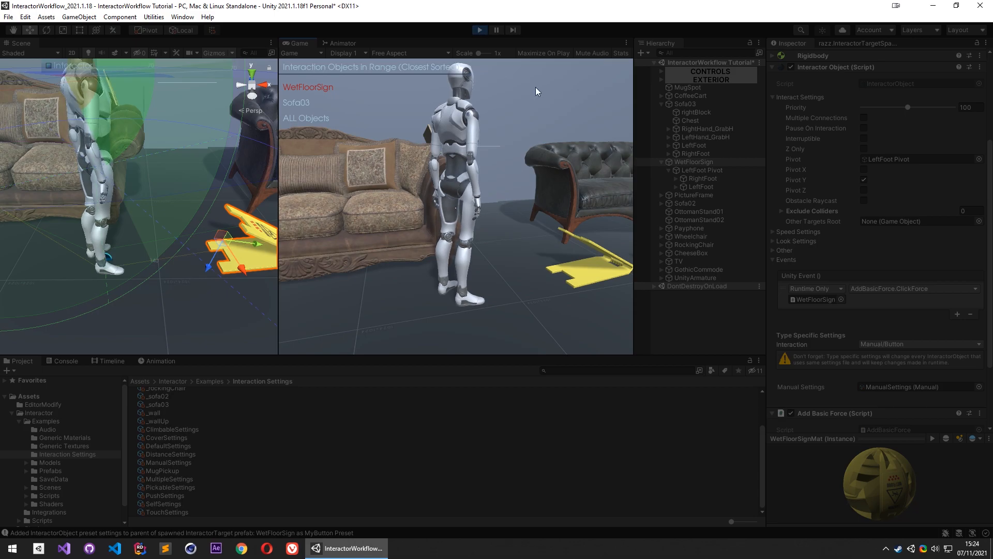
Examine the LeftFoot and RightFoot targets on the kicked sign in the Scene view and exit play mode
left_click(703, 186)
key("f")
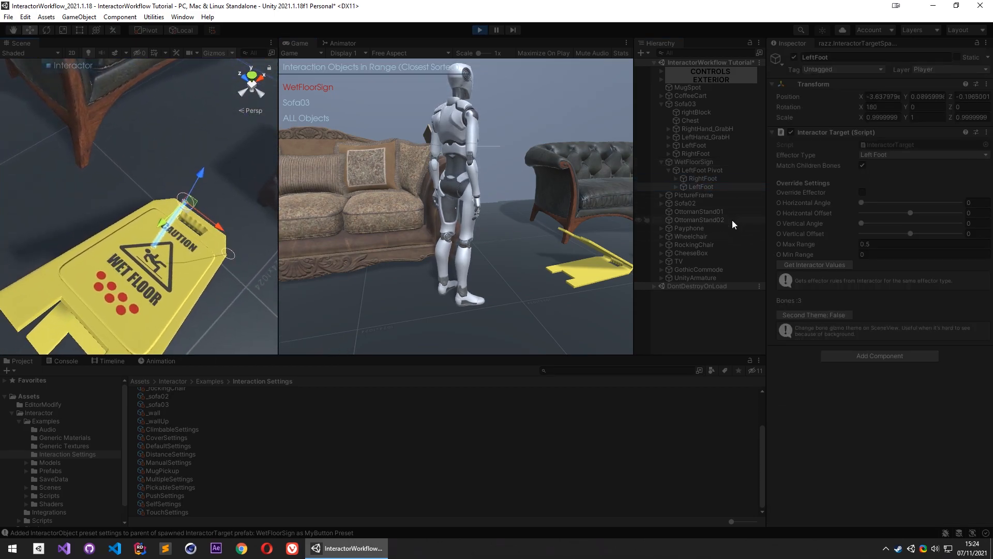
left_click(702, 178)
key("f")
left_click_drag(190, 252, 846, 184, "alt")
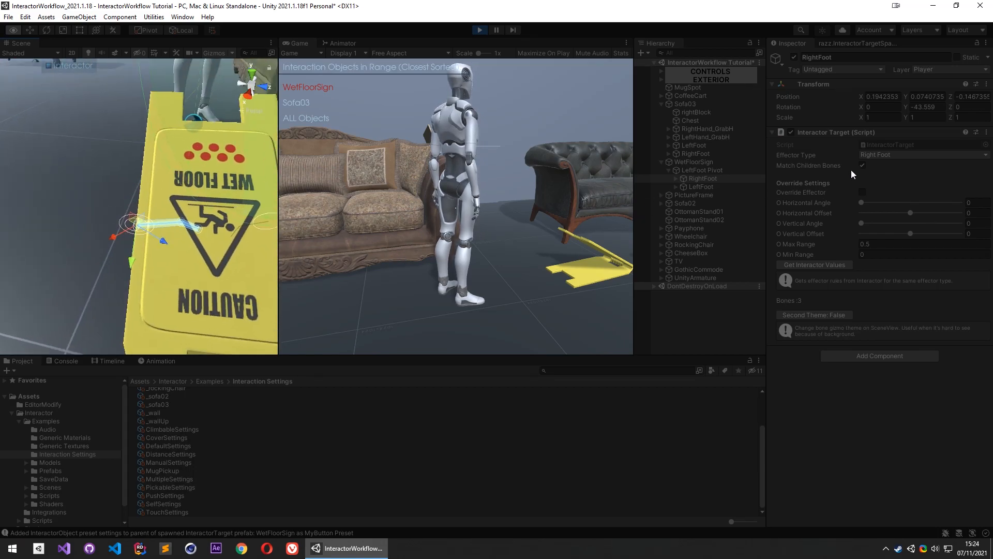
left_click(480, 30)
Reposition the sign's RightFoot target to X 0.0608, Z -0.2045 and rotate it to about -6.651 on Y
right_click_drag(196, 222, 755, 135)
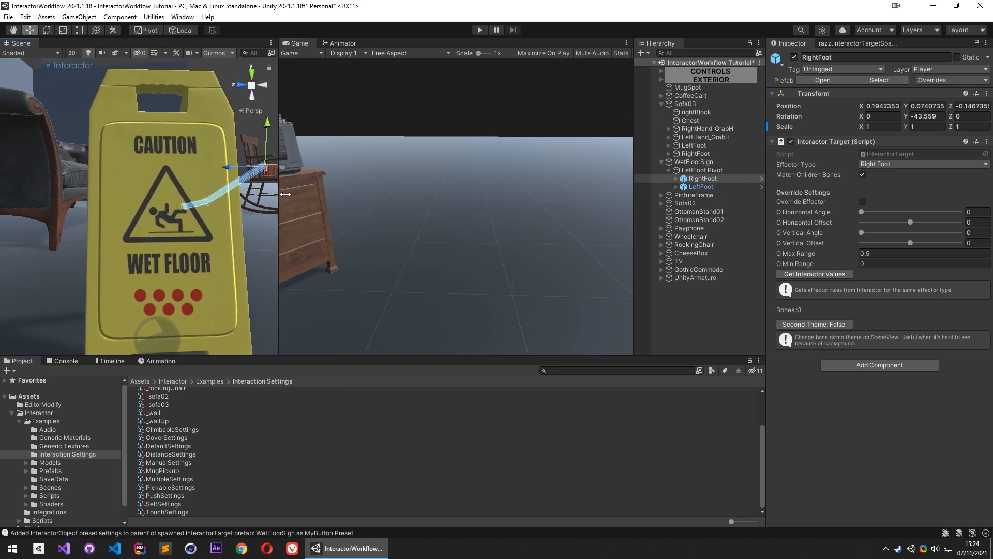
left_click(703, 172)
left_click(697, 187)
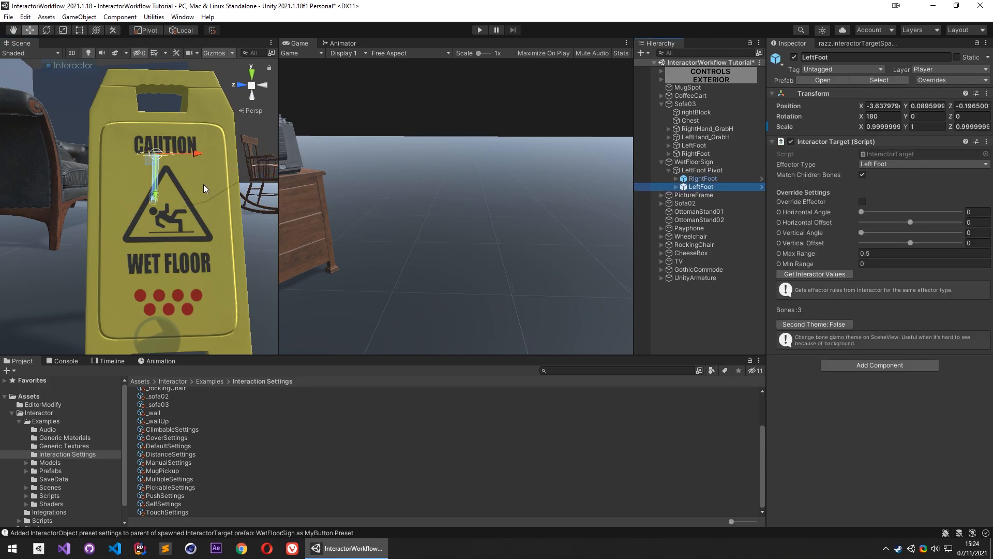
left_click(697, 179)
left_click_drag(251, 195, 152, 267, "alt")
middle_click_drag(152, 267, 146, 273)
left_click_drag(146, 272, 187, 314, "alt")
key("e")
left_click_drag(225, 339, 120, 265, "alt")
key("w")
left_click_drag(166, 224, 207, 218)
Rotate LeftFoot Pivot about its Y axis to about -34.265 so both foot targets swing around the sign
left_click(711, 171)
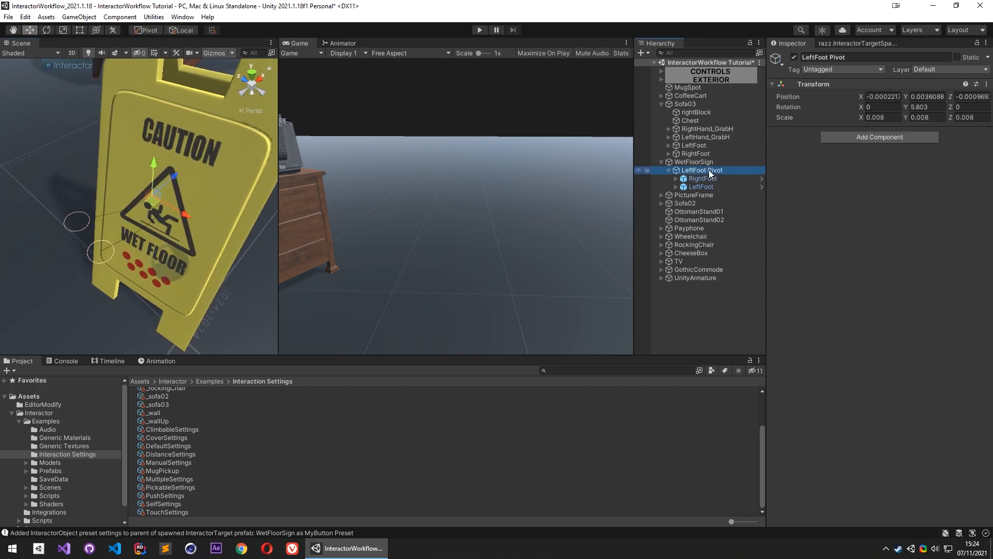
left_click_drag(181, 184, 436, 179, "alt")
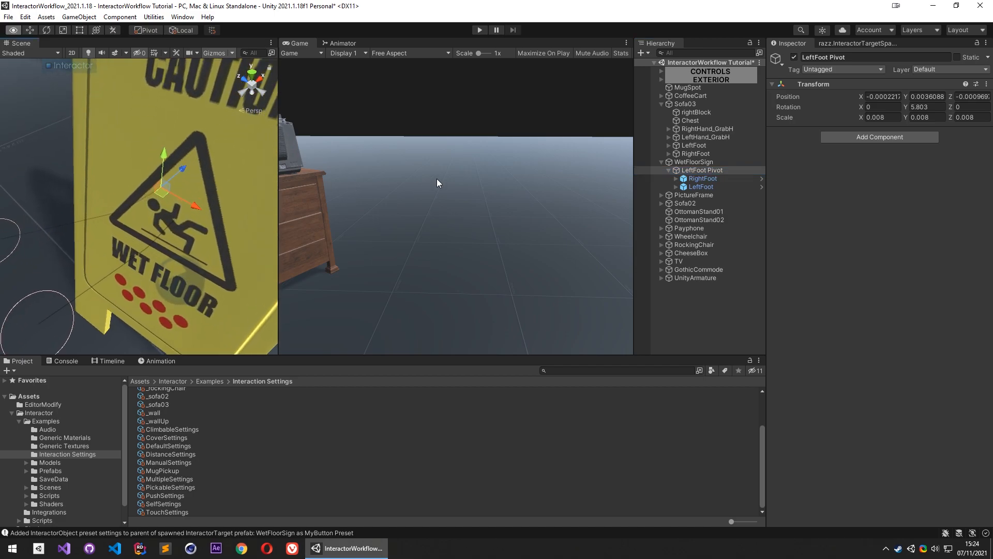
scroll(259, 139, "up", 8, "alt")
left_click_drag(259, 140, 239, 156, "alt")
scroll(100, 221, "down", 6)
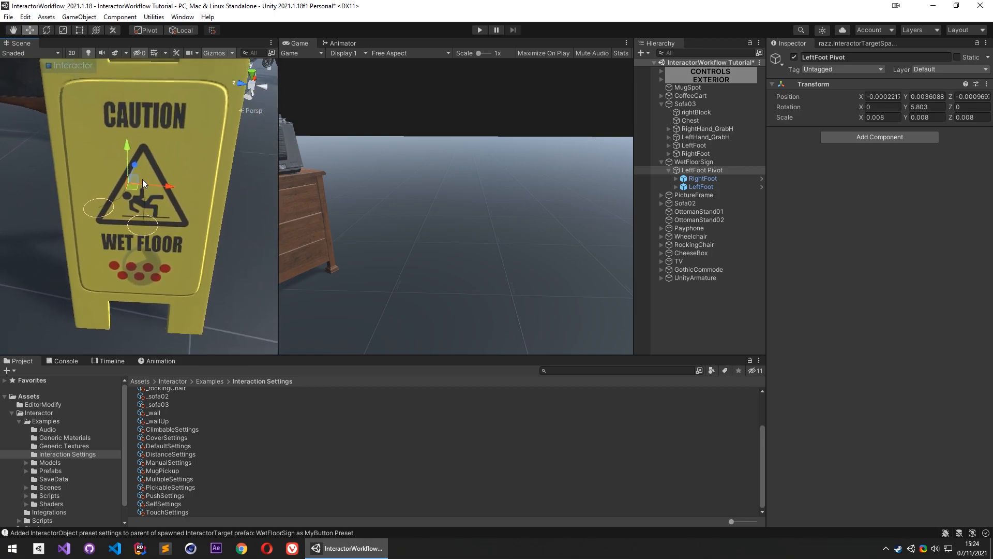
left_click_drag(152, 189, 172, 177, "alt")
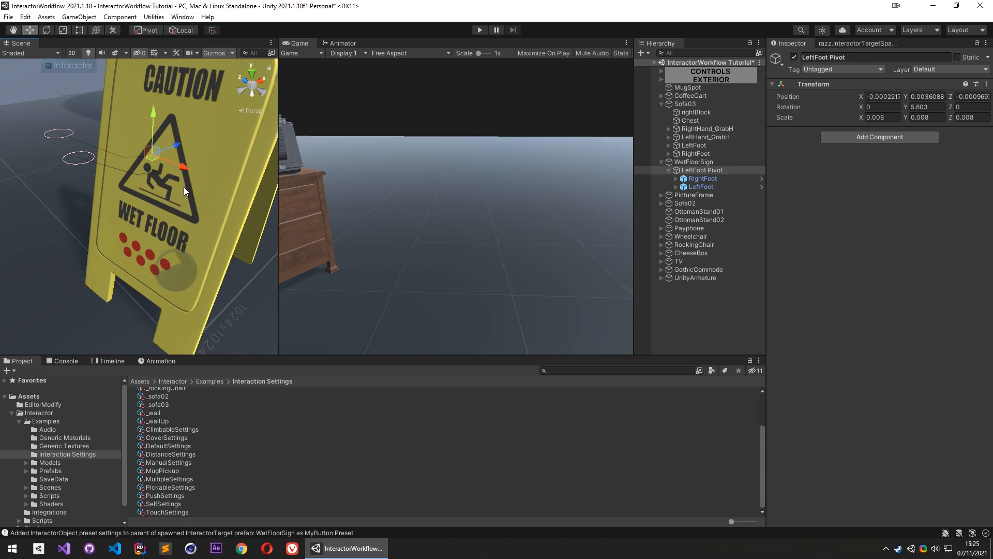
key("e")
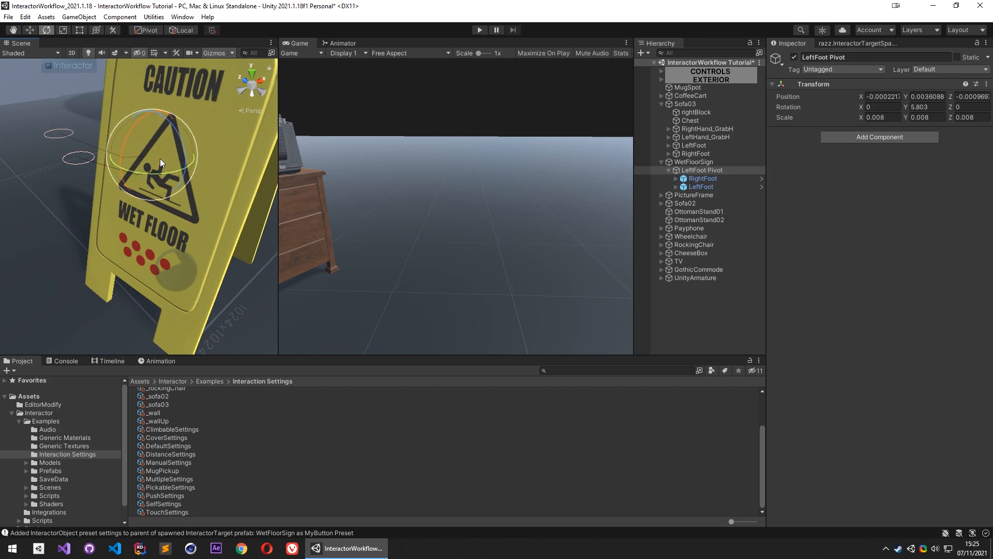
left_click_drag(154, 171, 213, 169)
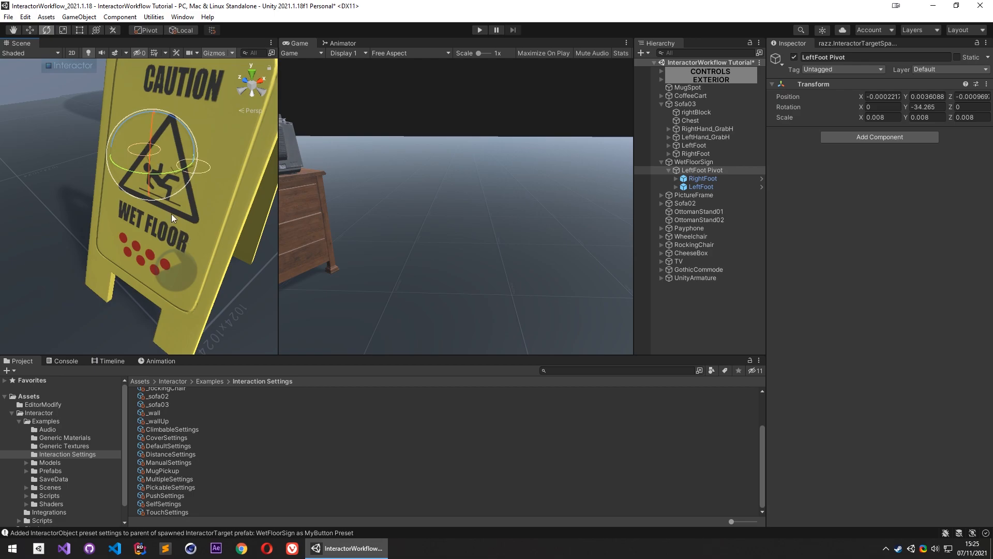
Rotate the RightFoot target on the sign to about -36.772 on Y and deselect it
left_click(192, 172)
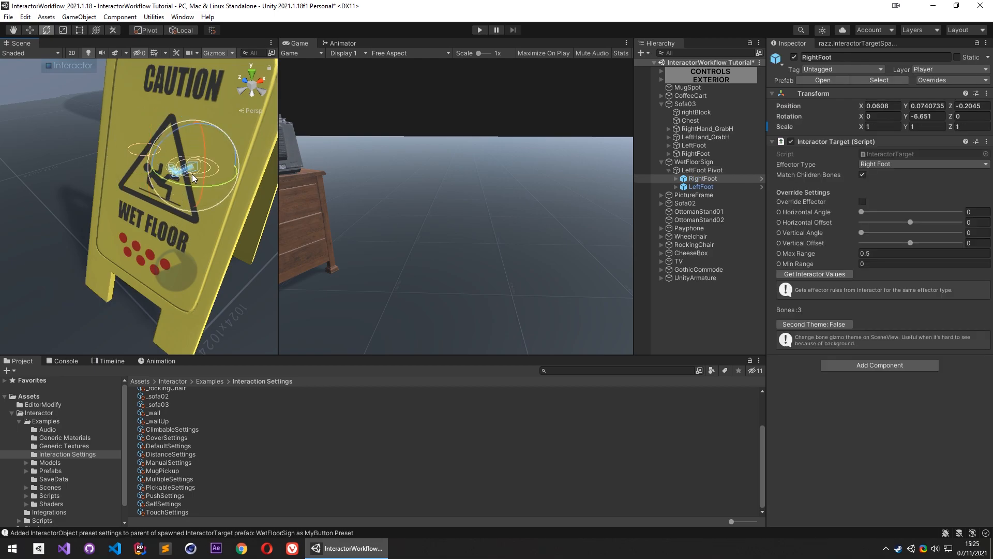
left_click_drag(188, 185, 231, 171)
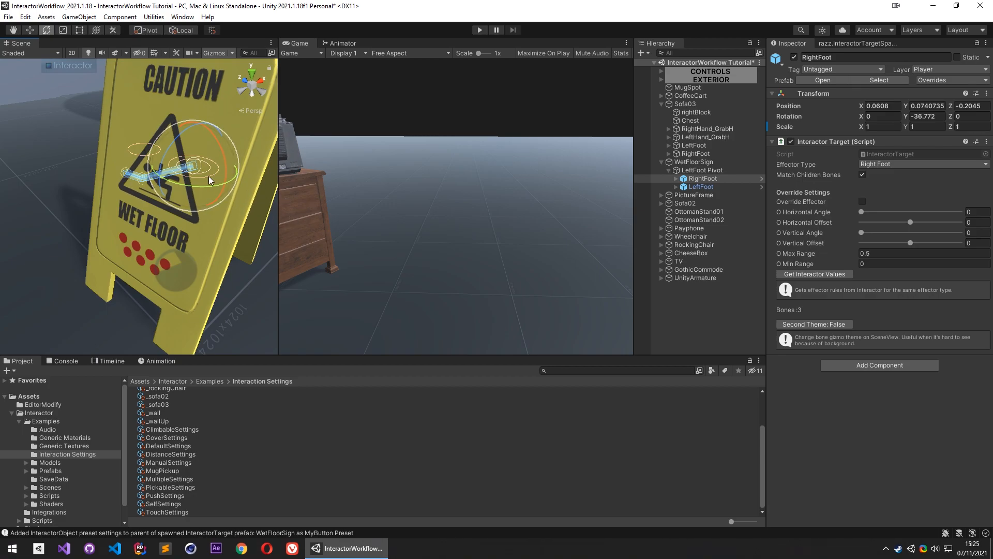
left_click_drag(232, 199, 256, 214)
left_click(215, 201)
Play the scene, kick WetFloorSign with the adjusted foot targets, look at the fallen sign and exit play mode
left_click(479, 30)
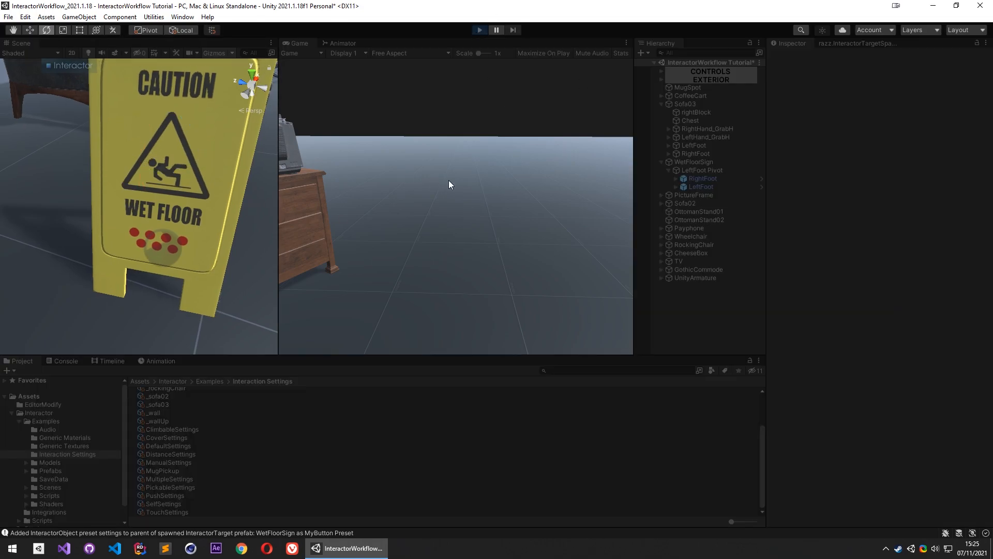
key("w")
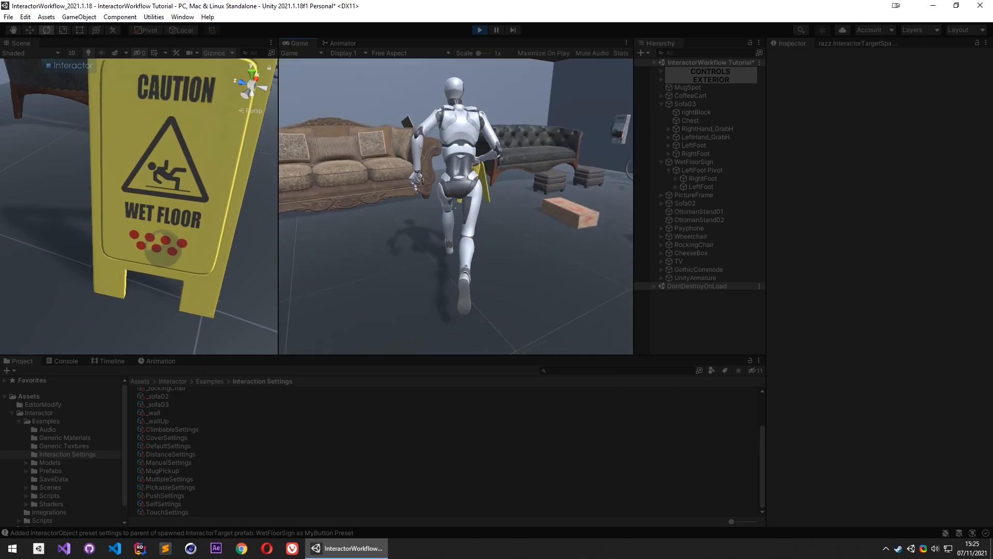
key("w")
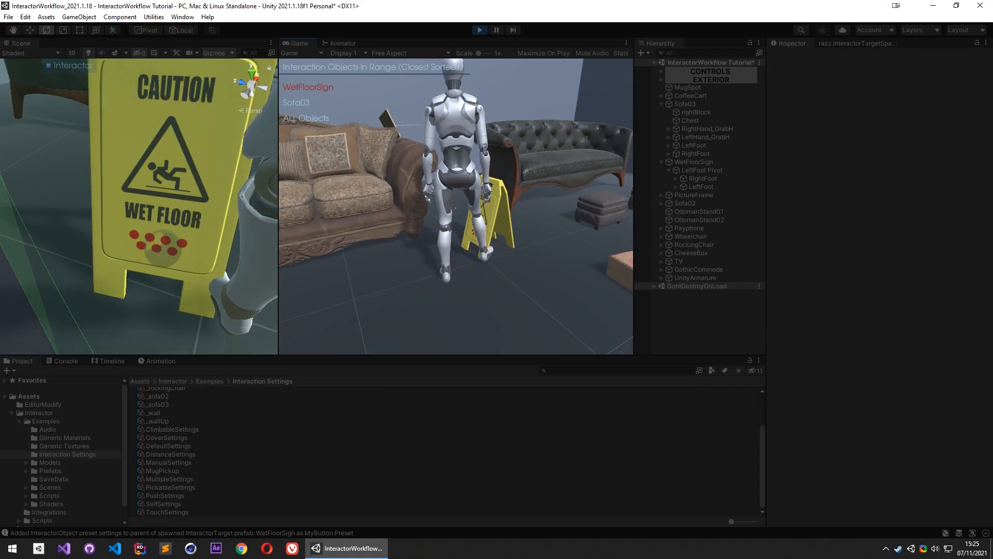
key("f")
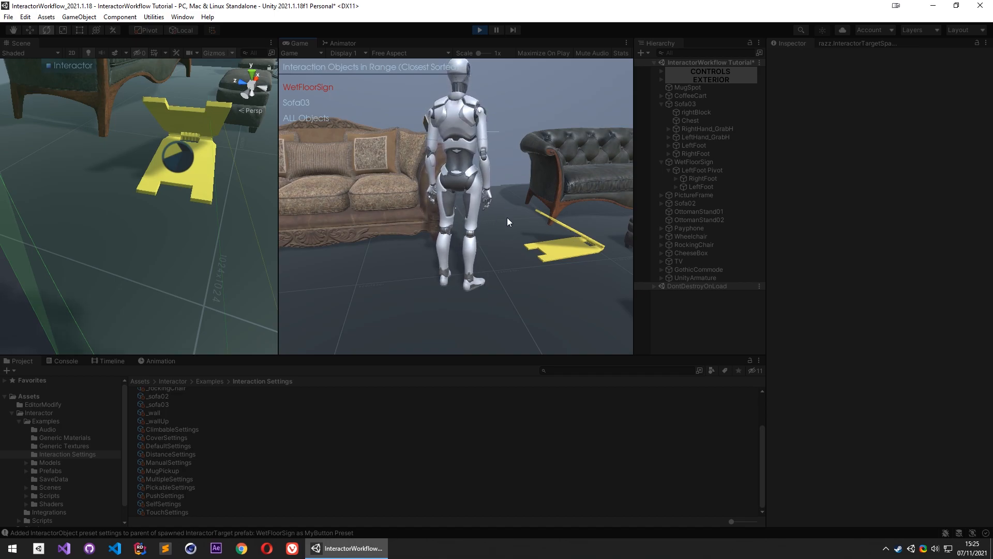
right_click(158, 164)
right_click_drag(200, 142, 240, 144)
left_click(480, 29)
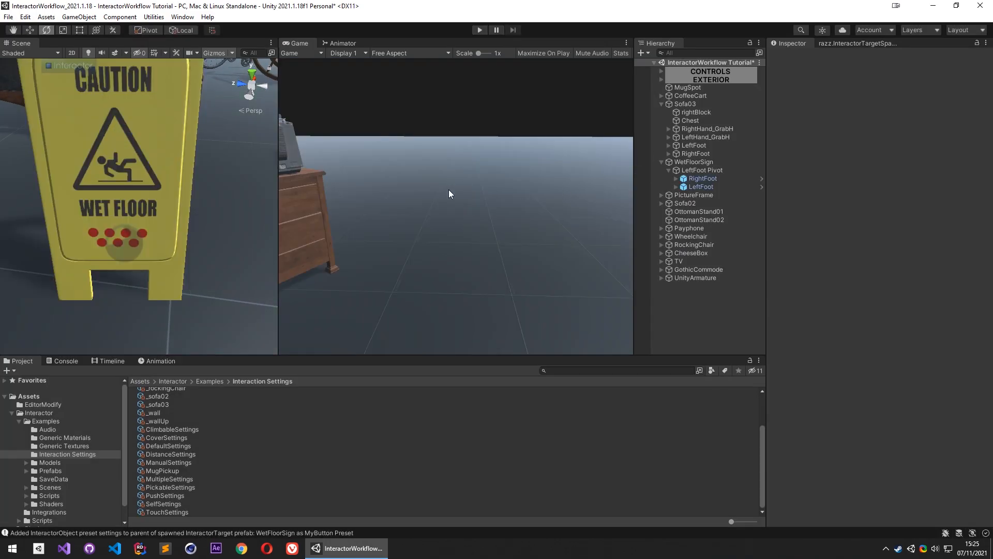
Dock the Scene view in the same tab group as the Game view and select the PictureFrame object
right_click_drag(210, 210, 236, 206)
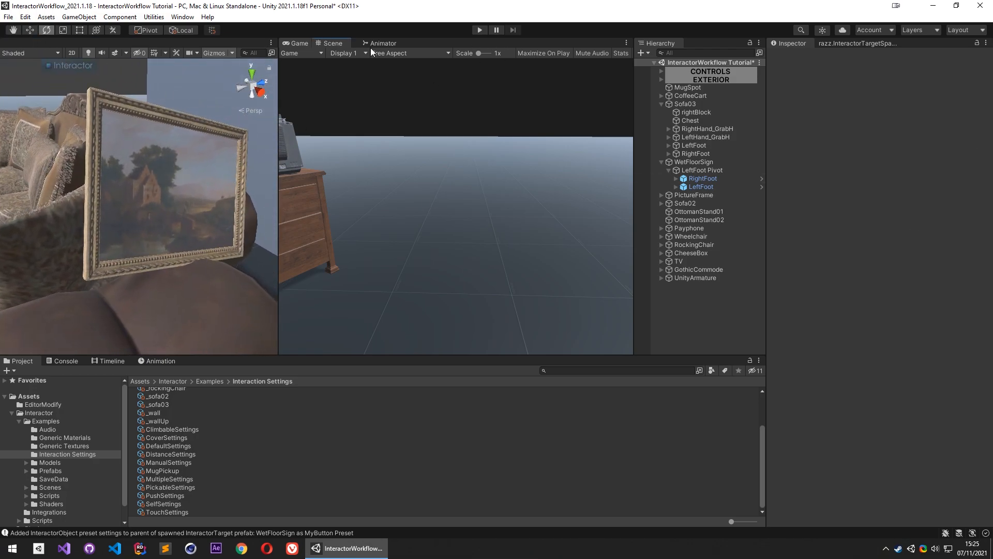
left_click_drag(297, 45, 299, 46)
mouse_move(437, 207)
right_mouse_down()
mouse_move(356, 221)
mouse_move(310, 203)
right_mouse_up()
left_click(340, 200)
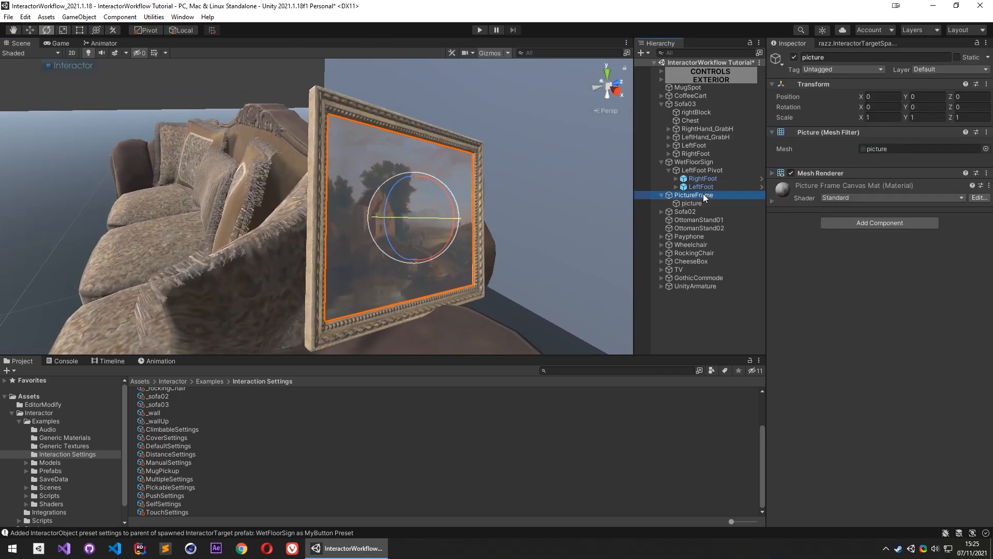
left_click(695, 194)
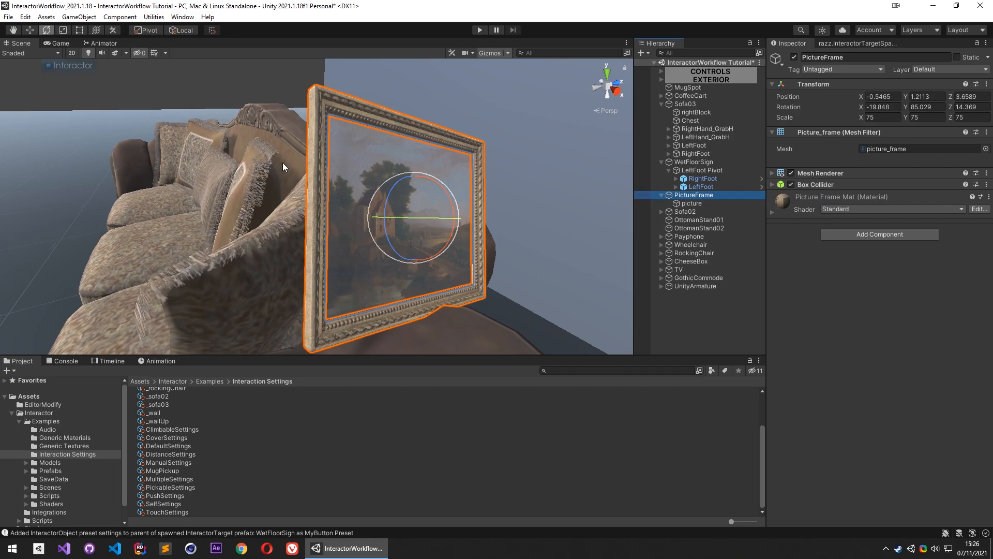
Open the Interactor's spawn settings in the Scene view and choose the TouchVerticalFollow preset
left_click(62, 66)
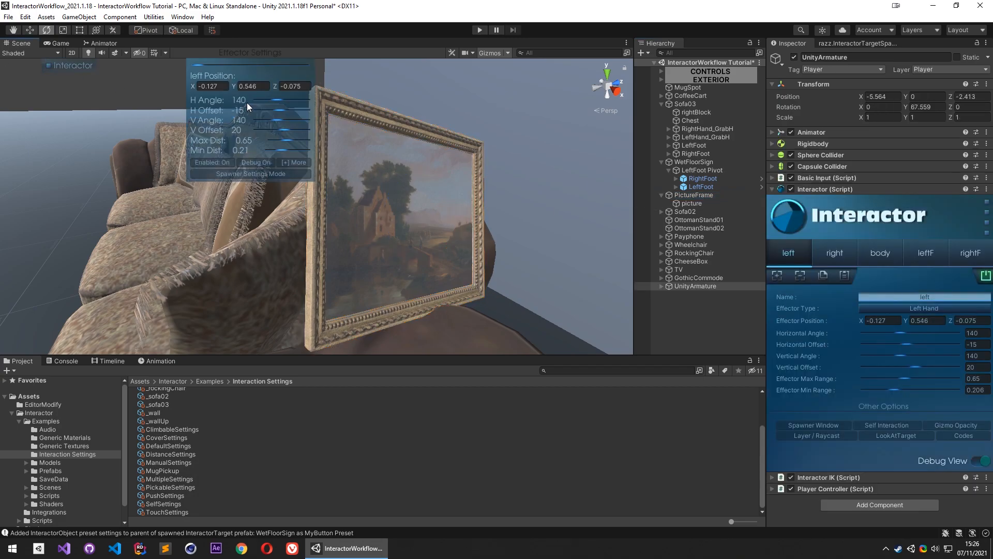
left_click(247, 174)
left_click_drag(199, 107, 226, 108)
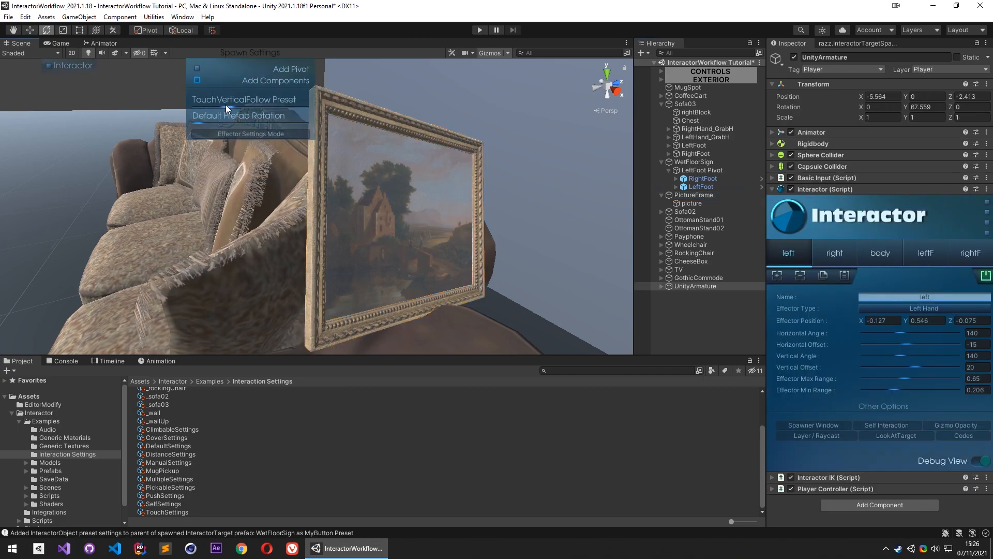
Set the spawn settings to the PickUpOneHand preset with Camera to Object (Y only) rotation, and turn off Add Pivot
left_click_drag(197, 120, 293, 121)
right_click_drag(390, 156, 381, 159)
left_click(198, 68)
Try LeftHand_GrabTighter on the picture frame's edge, then LeftHand_GrabH with Default Prefab Rotation, and undo the spawn
right_click_drag(414, 202, 381, 214)
left_click(327, 263)
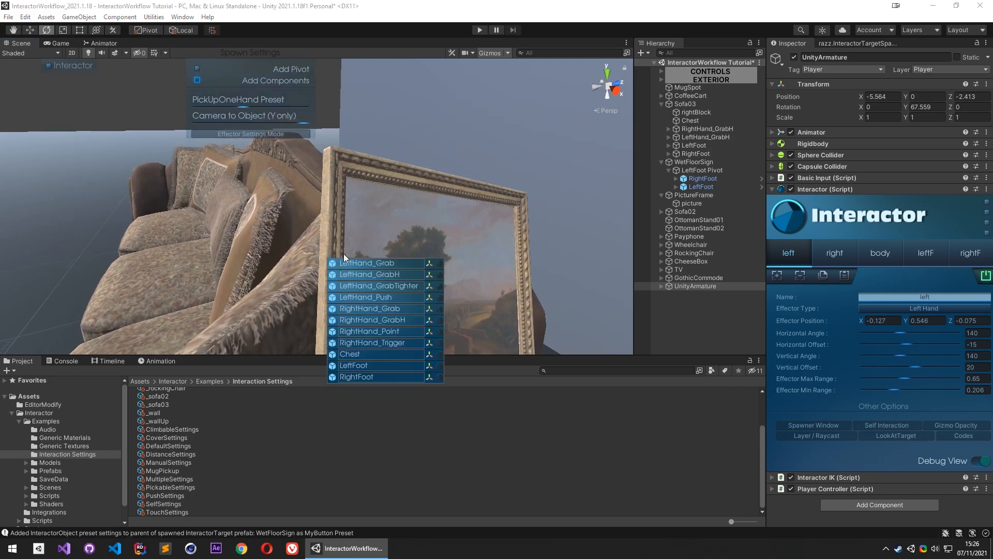
left_click(393, 286)
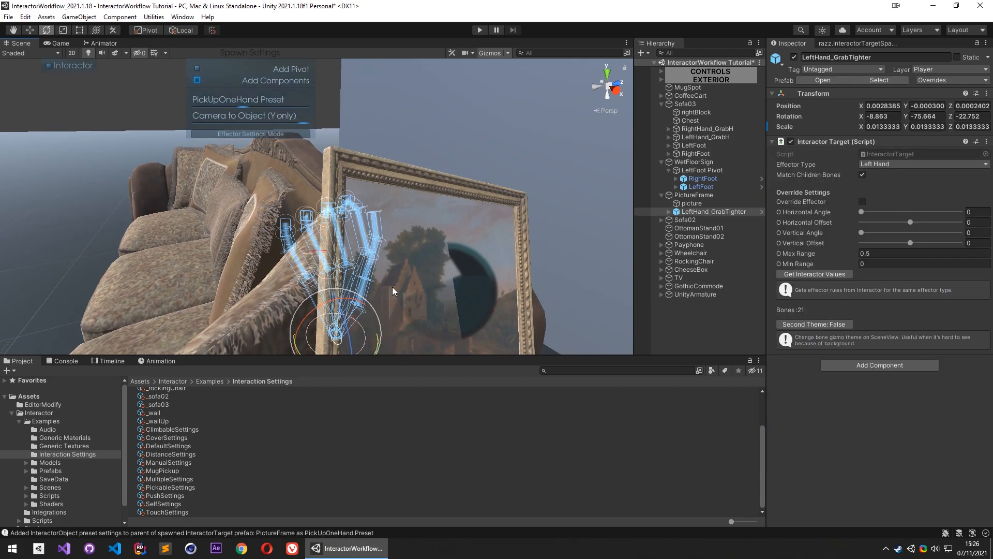
left_click(327, 250)
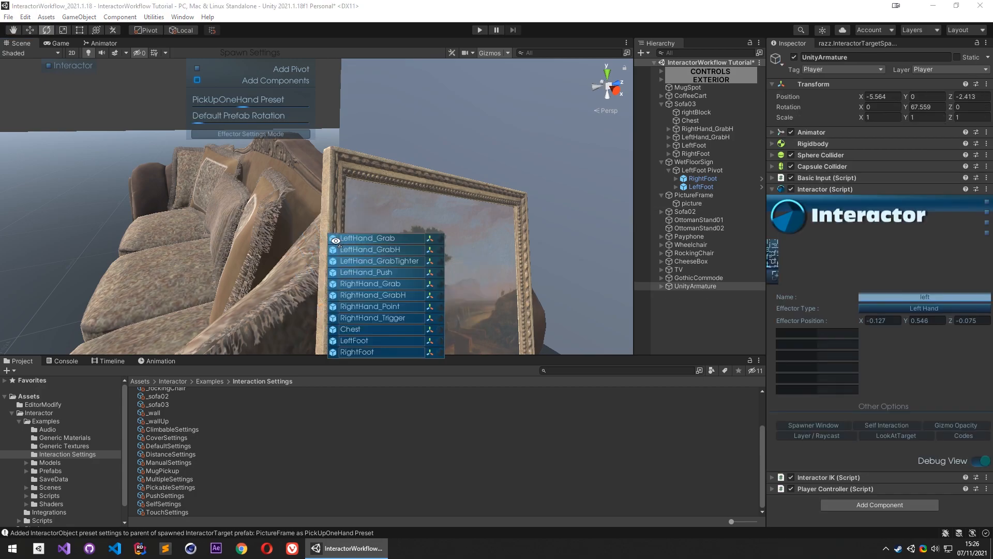
left_click(379, 251)
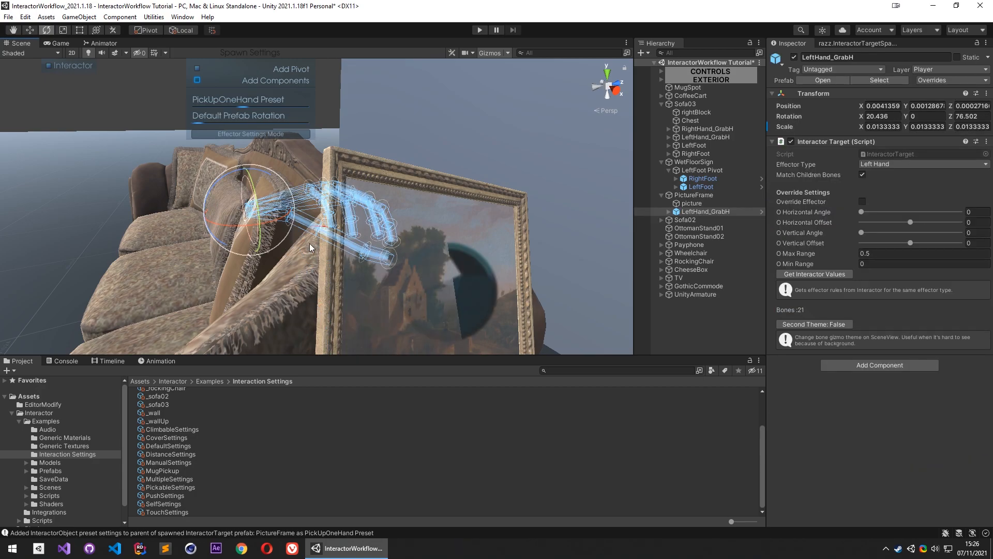
key("ctrl+z")
Try spawning LeftHand_GrabH again from the side view of the picture frame, and undo it
right_click(331, 229)
right_click_drag(331, 231, 405, 228)
right_click(342, 215)
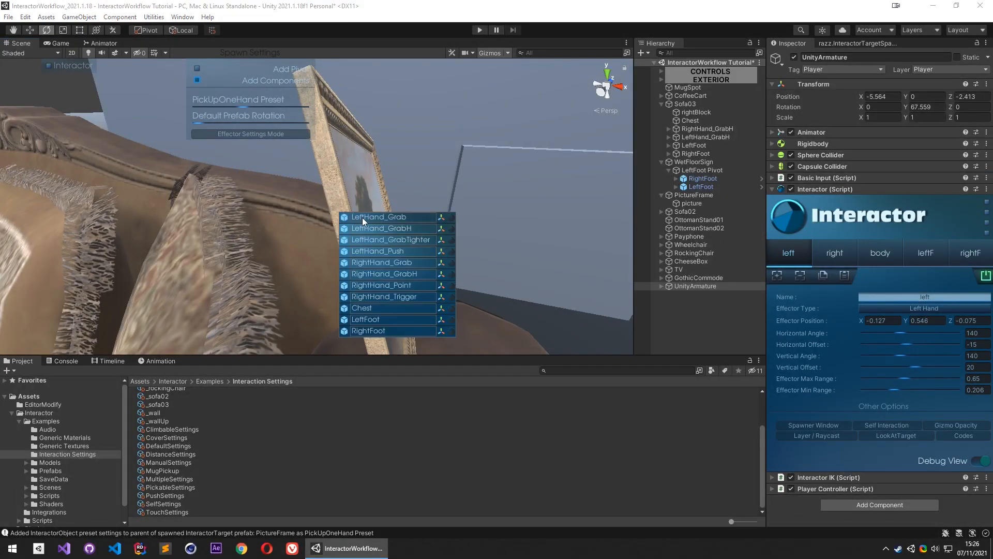
left_click(370, 226)
right_click_drag(369, 225, 432, 213)
key("ctrl+z")
Spawn a LeftHand_GrabTighter target on the picture frame's side edge and place it roughly around the edge
key("w")
right_click(338, 209)
left_click(407, 222)
key("s")
left_click_drag(357, 268, 344, 222)
key("w")
left_click_drag(323, 277, 357, 248)
key("e")
key("w")
left_click_drag(347, 290, 370, 303)
Adjust the LeftHand_GrabTighter target to about position 0.003802, -0.00039, 0.000106 and rotation -28.618, 11.816, 16.33
mouse_move(371, 304)
right_mouse_down()
mouse_move(255, 266)
mouse_move(208, 283)
right_mouse_up()
key("d")
key("e")
right_click_drag(272, 274, 196, 266)
key("d")
left_click_drag(293, 237, 525, 194)
key("w")
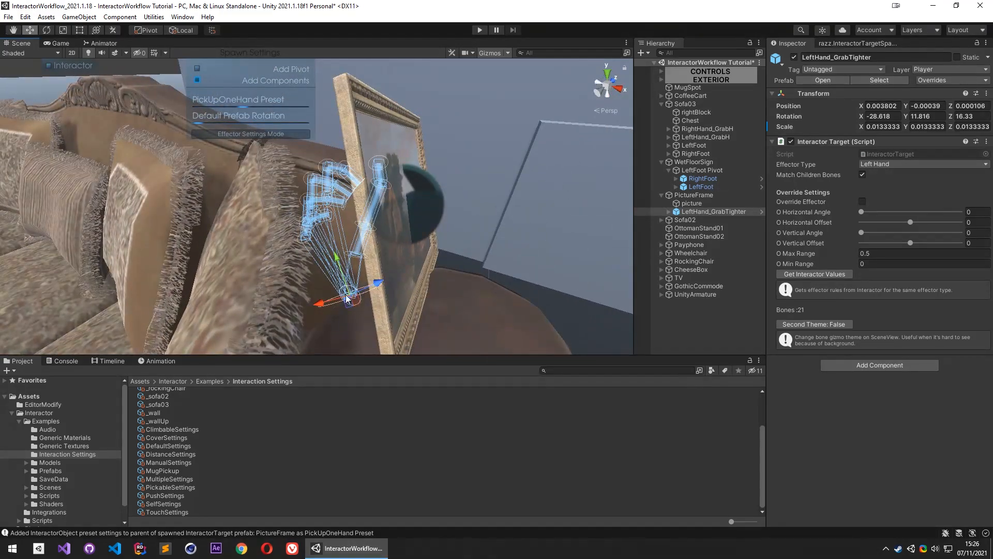
Move the LeftHand_GrabTighter target to about 0.003583, -0.000397, 0.000156 so it grips the frame's edge
left_click_drag(349, 302, 495, 175)
right_click_drag(495, 175, 318, 238)
key("w")
key("d")
mouse_move(390, 197)
right_mouse_down()
mouse_move(830, 222)
mouse_move(233, 93)
mouse_move(299, 226)
mouse_move(652, 234)
mouse_move(403, 257)
mouse_move(340, 280)
mouse_move(275, 201)
mouse_move(303, 234)
mouse_move(387, 259)
mouse_move(416, 205)
right_mouse_up()
key("a")
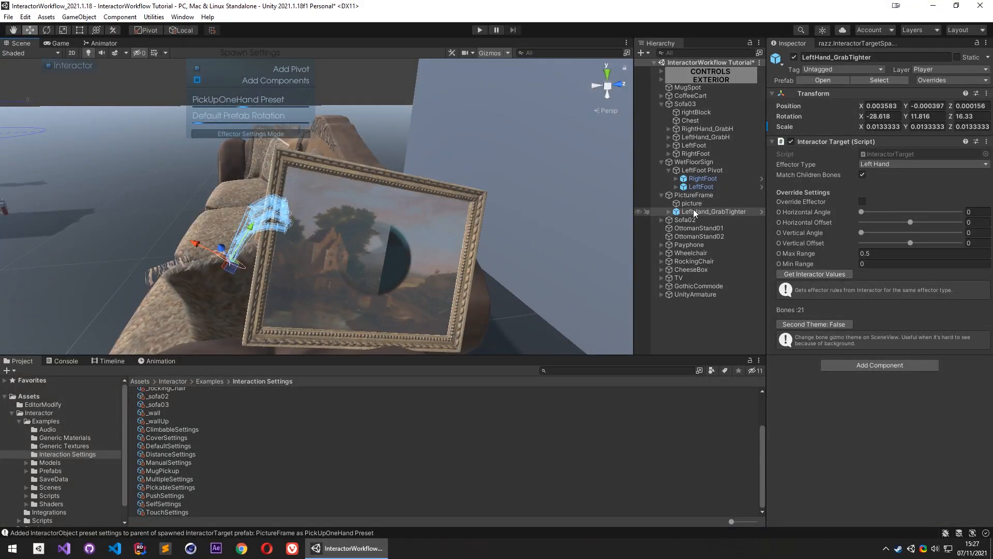
Assign the _frameOneHand settings asset as the Pickable Settings of PictureFrame's Interactor Object
left_click(709, 196)
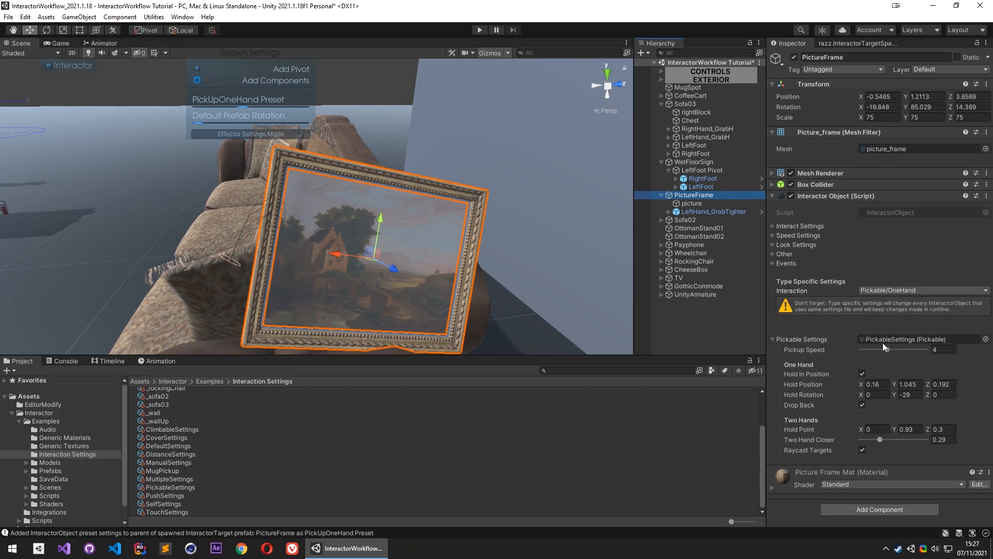
right_click_drag(412, 259, 411, 268)
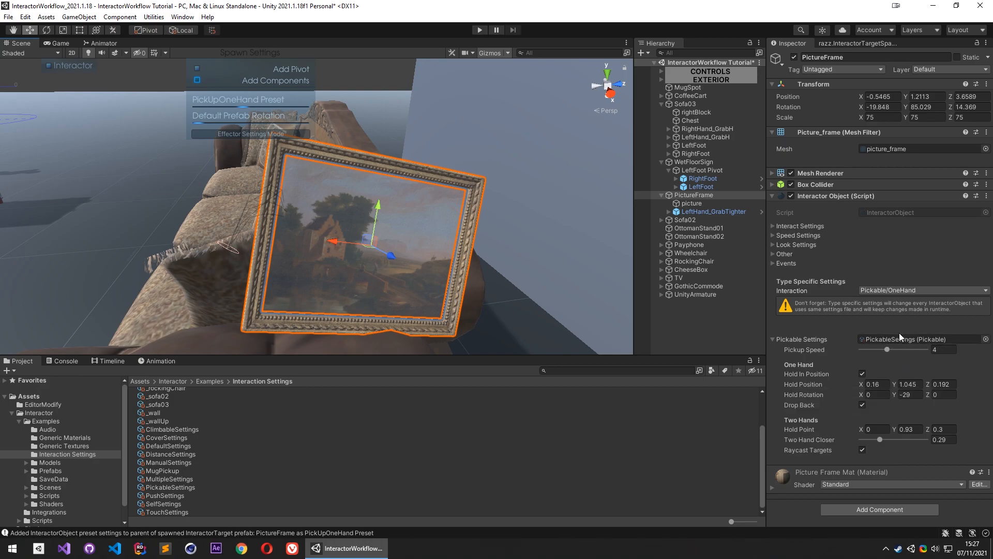
left_click(985, 340)
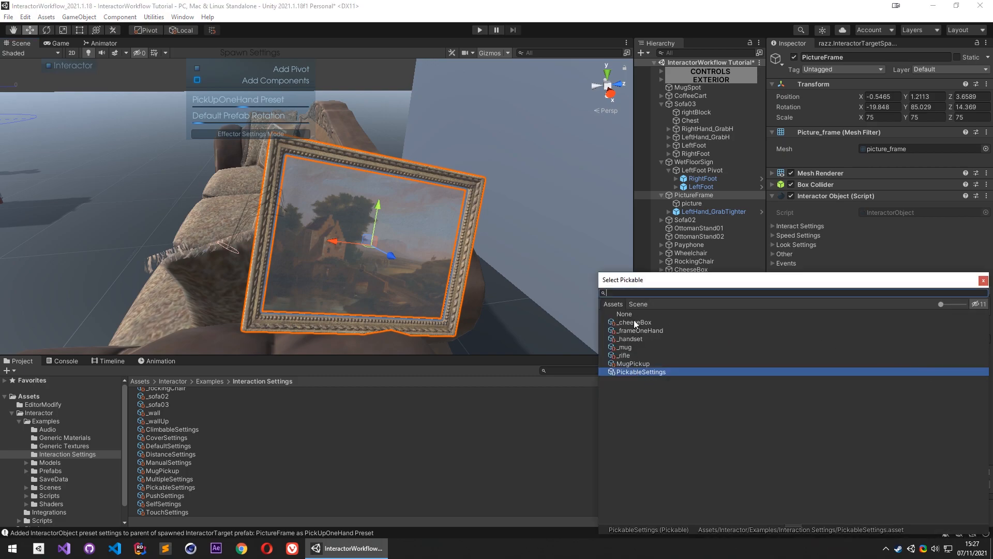
left_click(641, 338)
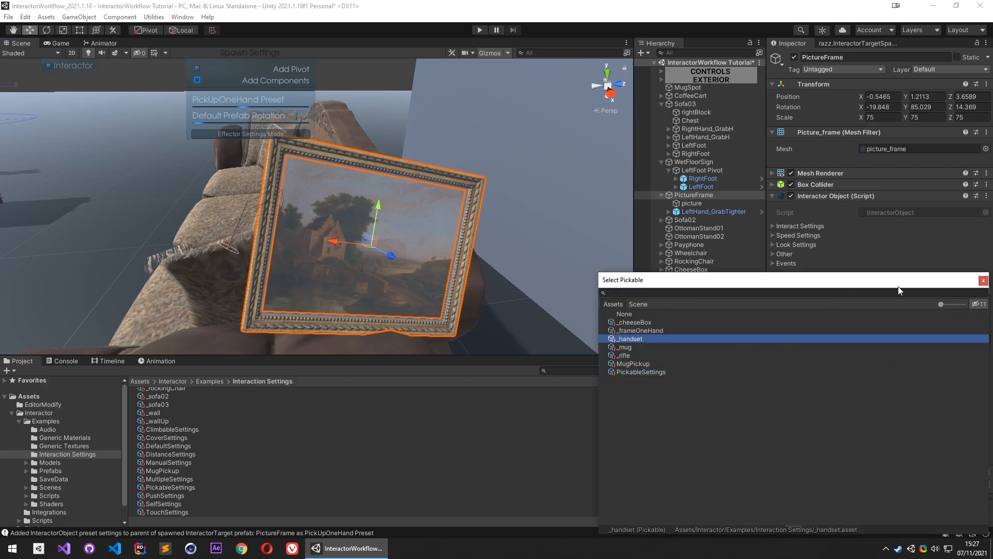
left_click(982, 281)
left_click(984, 340)
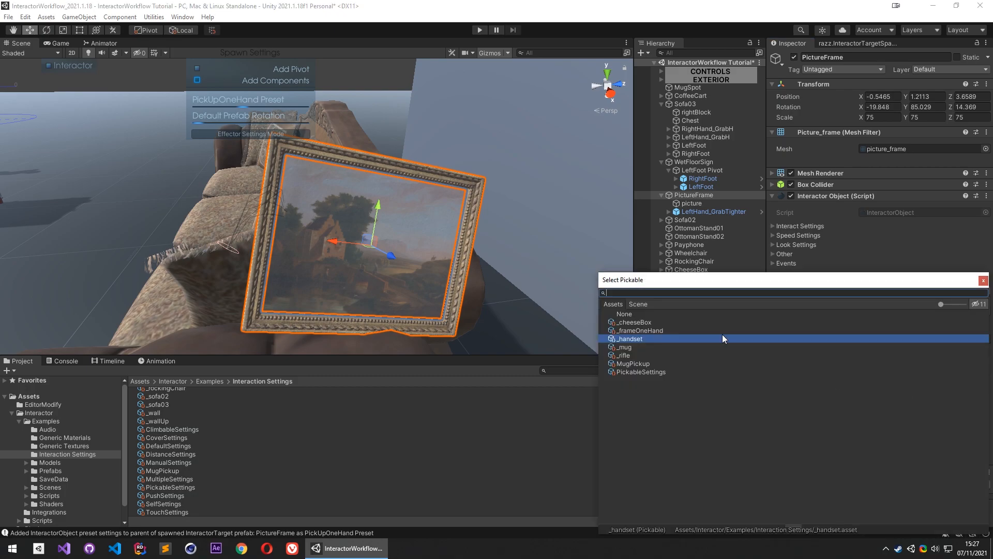
left_click(644, 330)
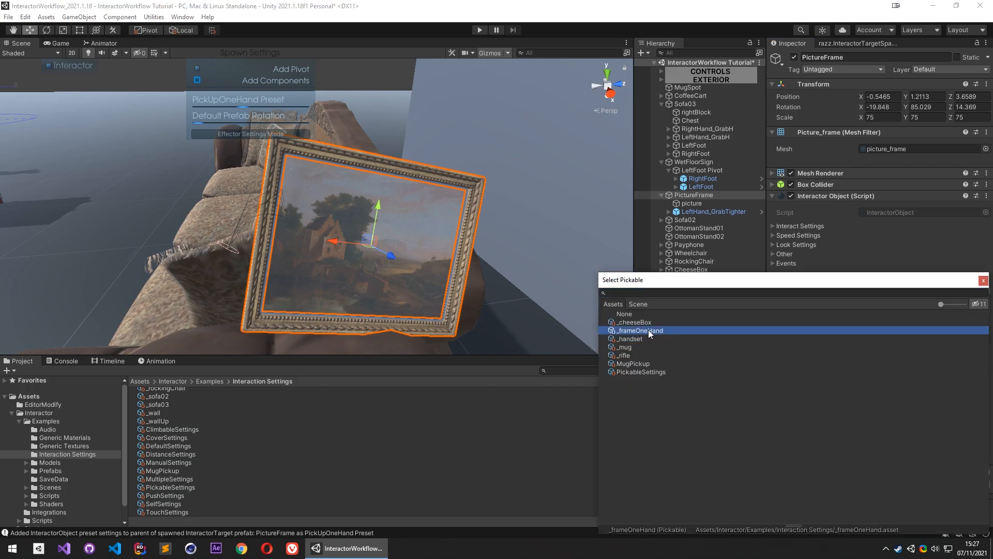
left_click(983, 280)
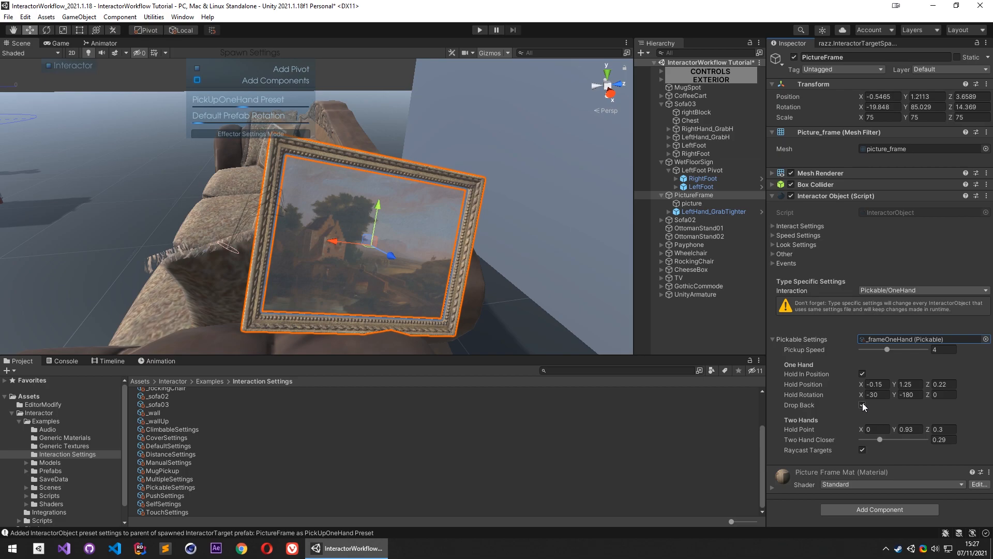
Select WetFloorSign in the scene and review its Interactor Object, Manual Settings and Add Basic Force values
right_click_drag(429, 255, 650, 179)
right_click_drag(406, 218, 418, 202)
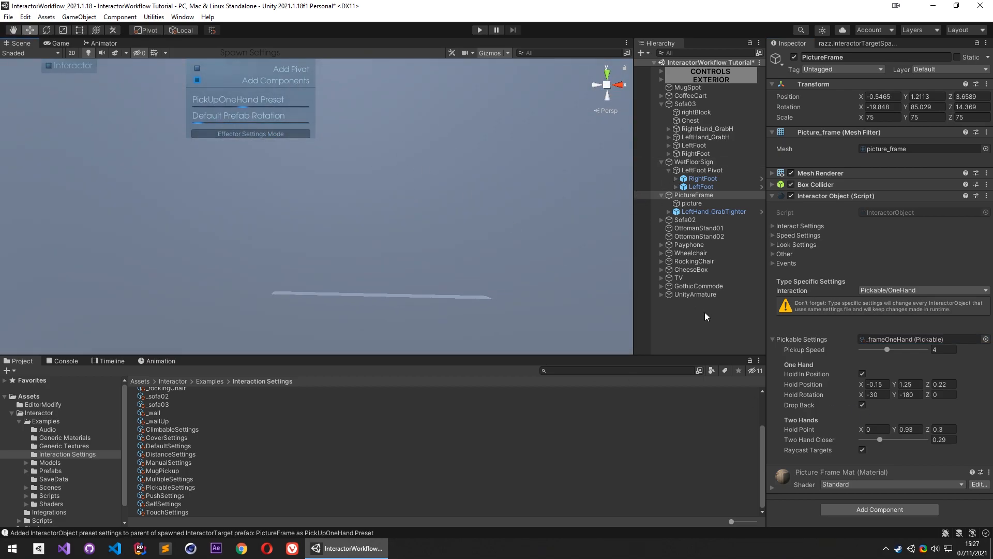
right_click_drag(402, 158, 329, 210)
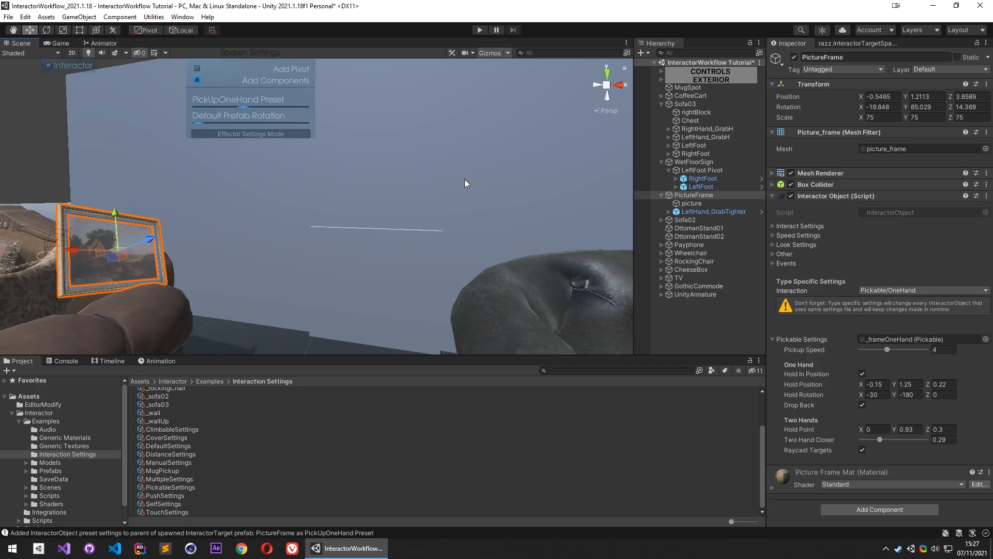
key("f")
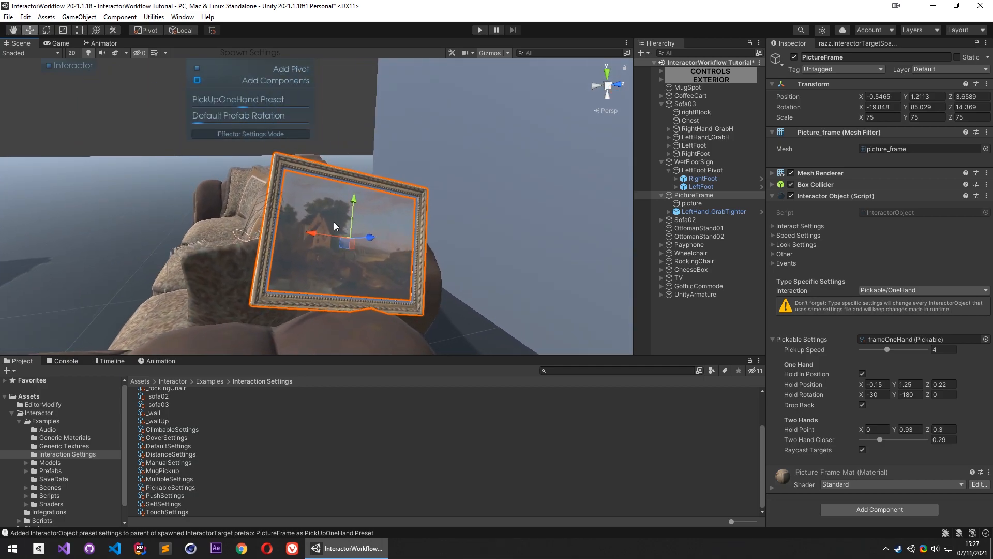
left_click_drag(372, 227, 383, 305, "alt")
right_click_drag(393, 305, 848, 335)
key("w")
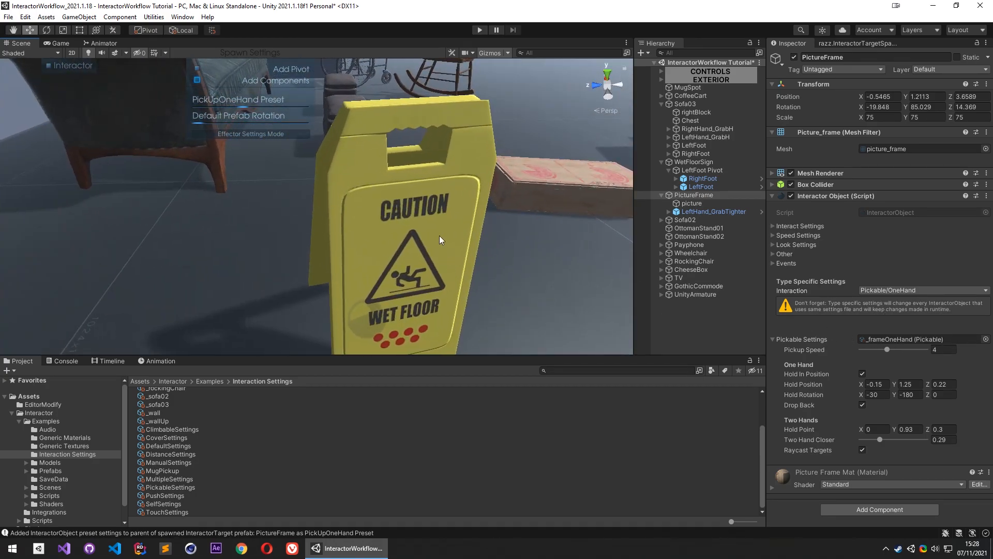
left_click(443, 246)
scroll(799, 410, "down", 3)
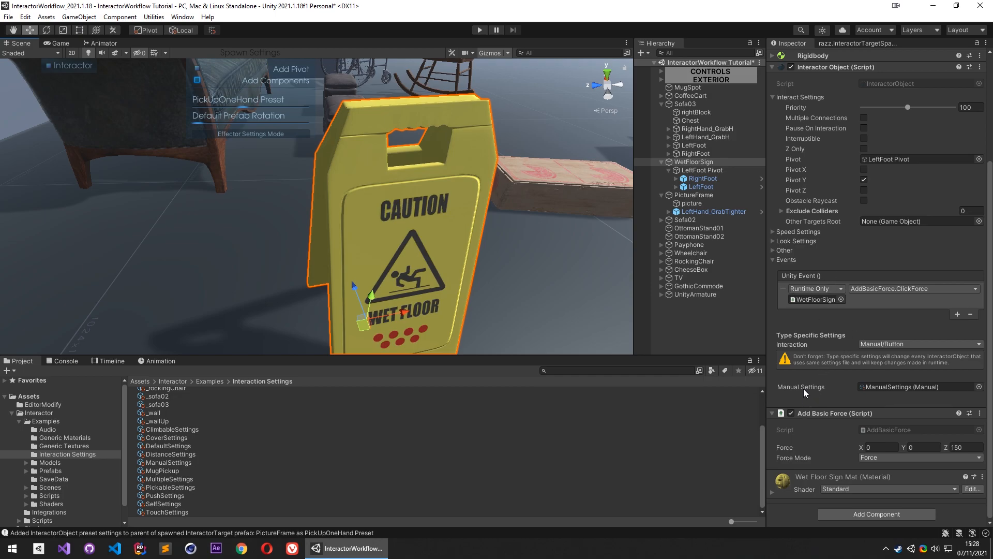
Select Sofa03 in the scene and expand the Interact Settings of its Interactor Object to examine them
right_click_drag(393, 245, 318, 196)
left_click(318, 196)
key("f")
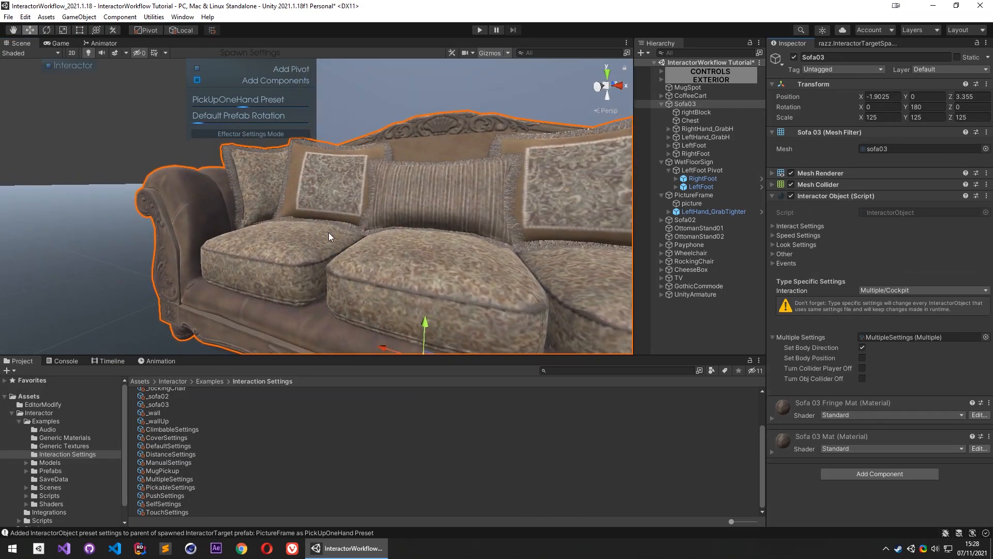
scroll(318, 219, "down", 5)
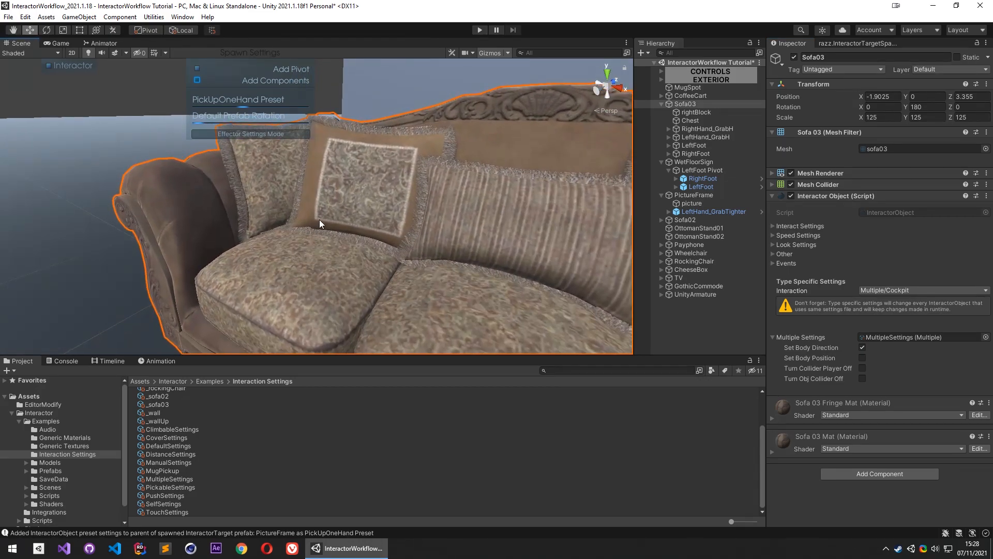
left_click_drag(317, 235, 564, 267, "alt")
right_click_drag(563, 268, 799, 258)
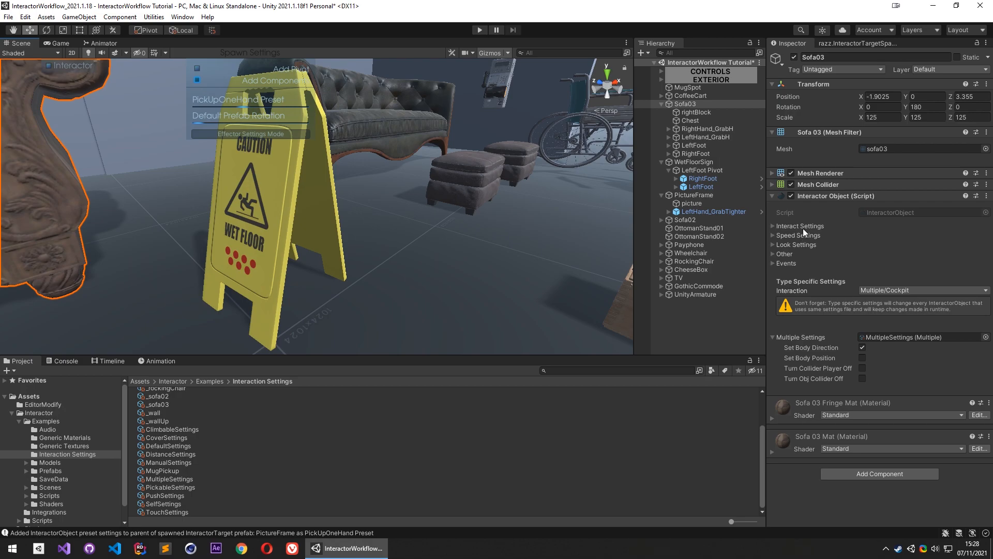
left_click(771, 225)
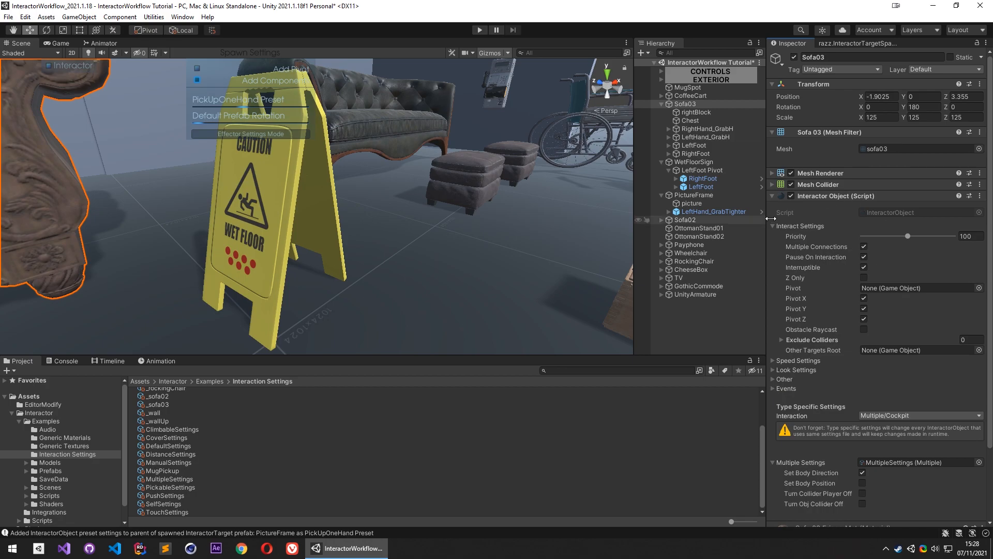
Survey Sofa03 and the objects around it, and expand the Look Settings of its Interactor Object
right_click_drag(466, 228, 448, 248)
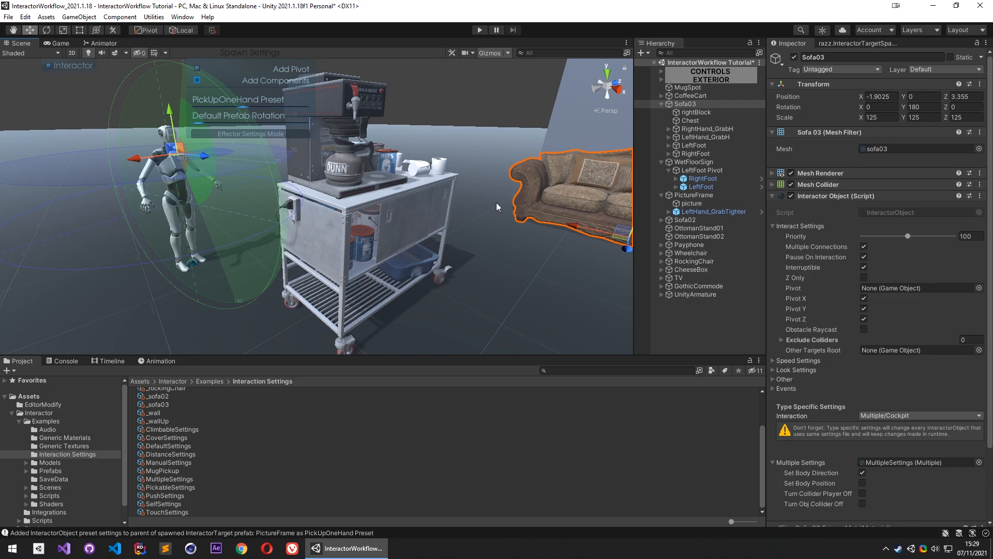
key("f")
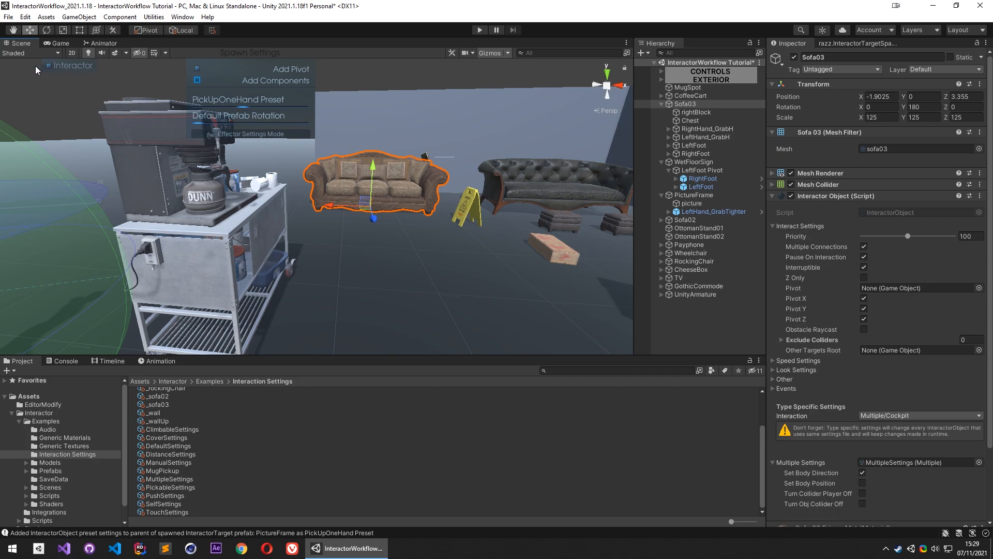
right_click_drag(88, 84, 249, 253)
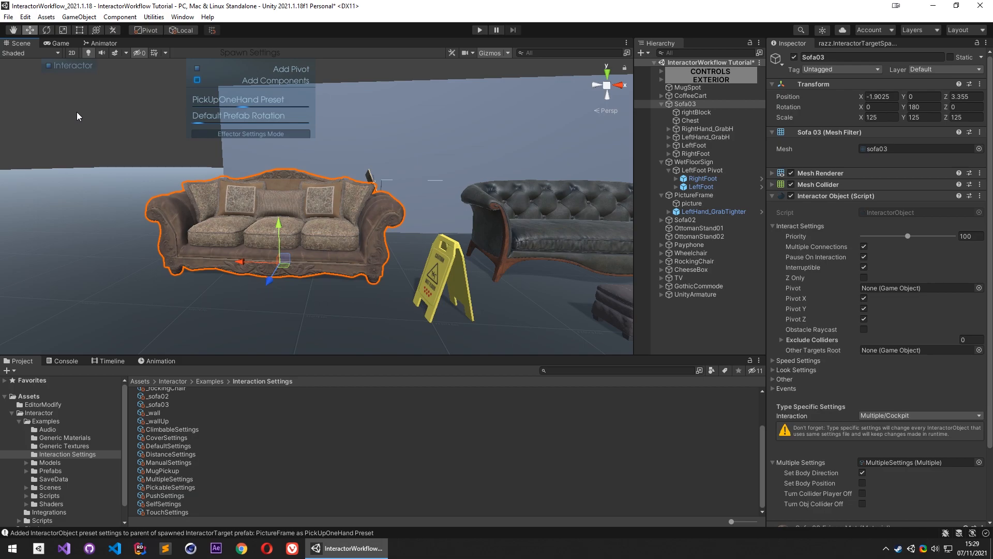
scroll(352, 254, "down", 5)
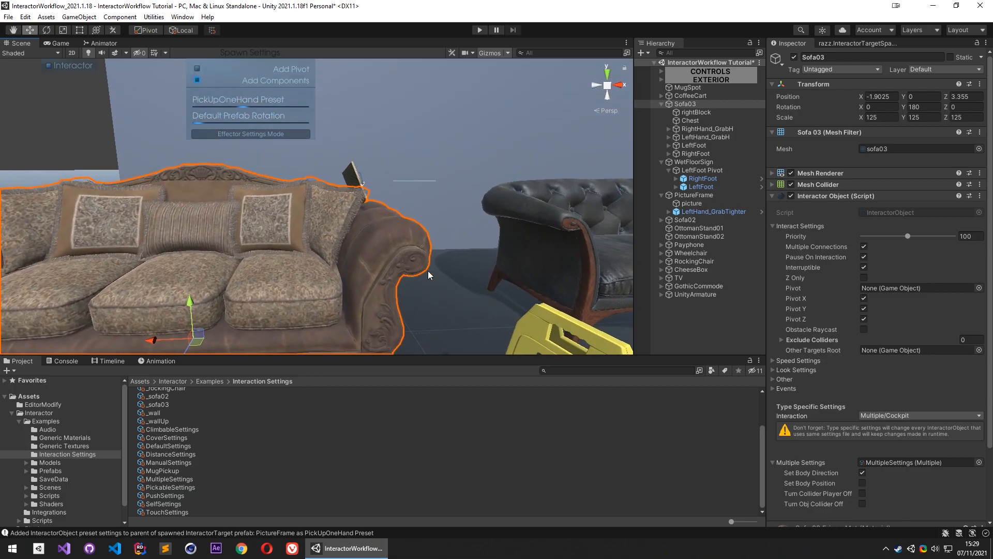
right_click_drag(449, 260, 535, 273)
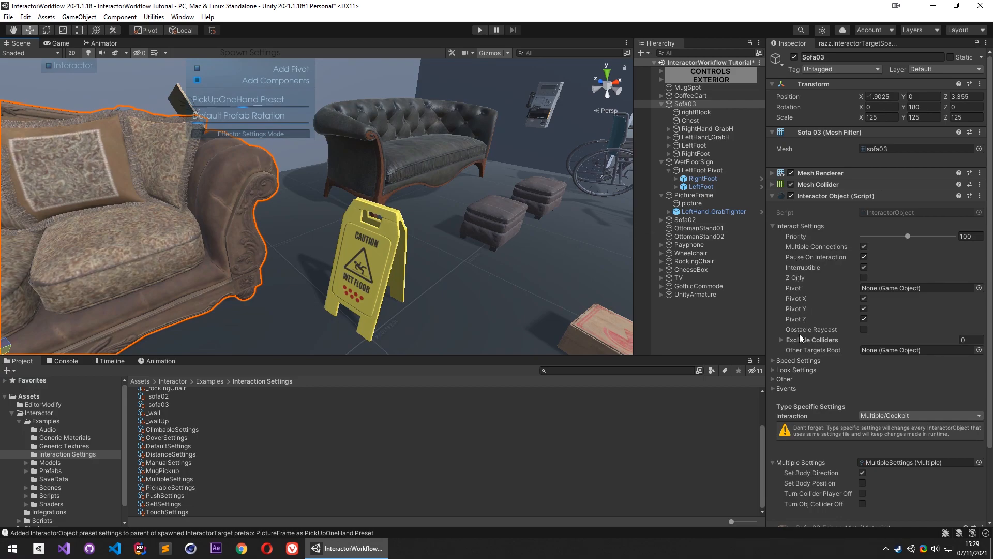
left_click(781, 370)
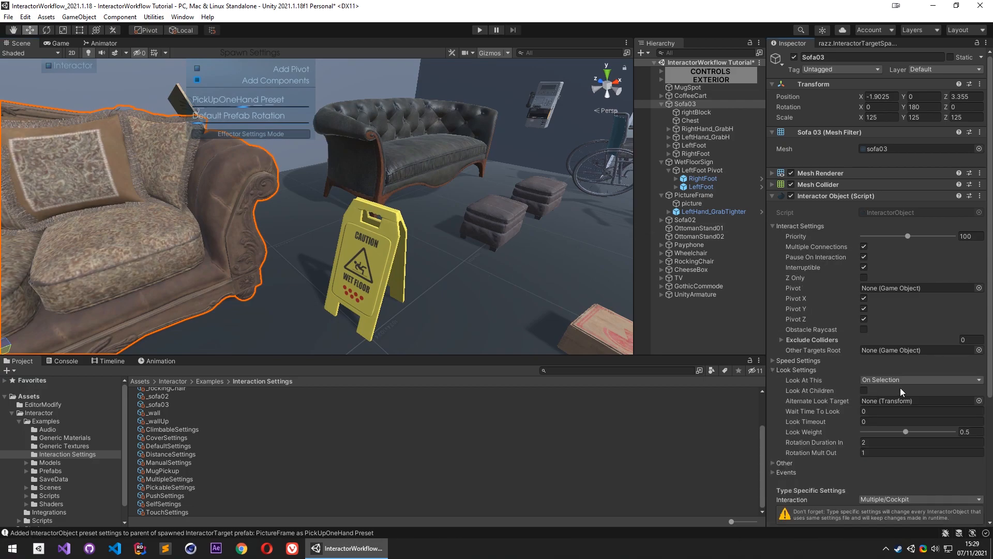
left_click(799, 371)
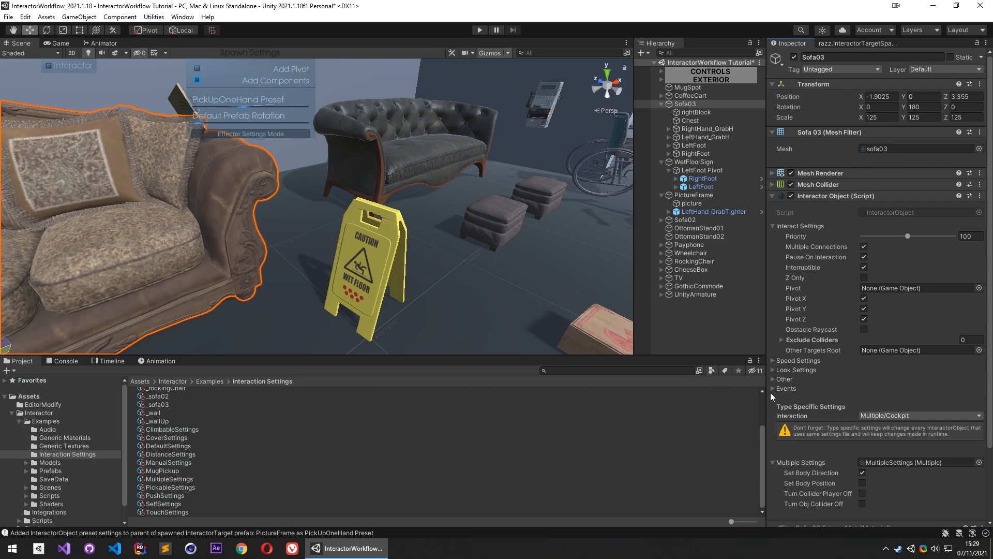
left_click(782, 371)
scroll(807, 357, "down", 5)
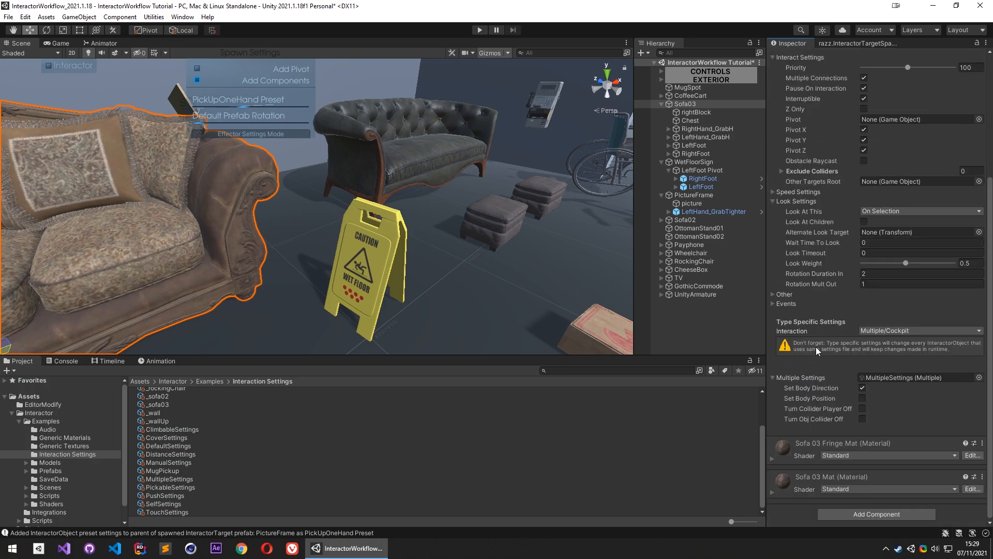
Set Look At This in Sofa03's Look Settings to Before only, deselecting On Selection
key("w")
right_click_drag(521, 223, 485, 218)
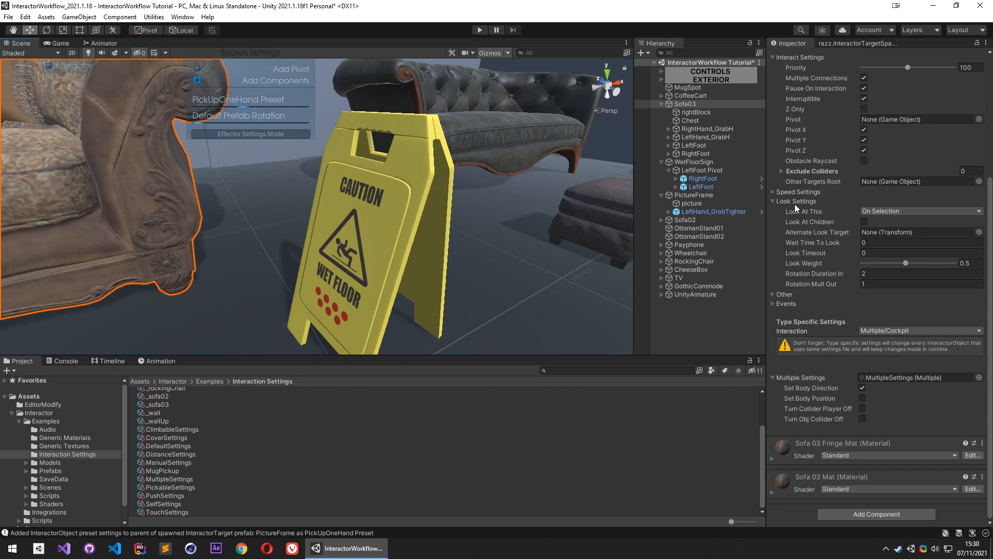
left_click(887, 211)
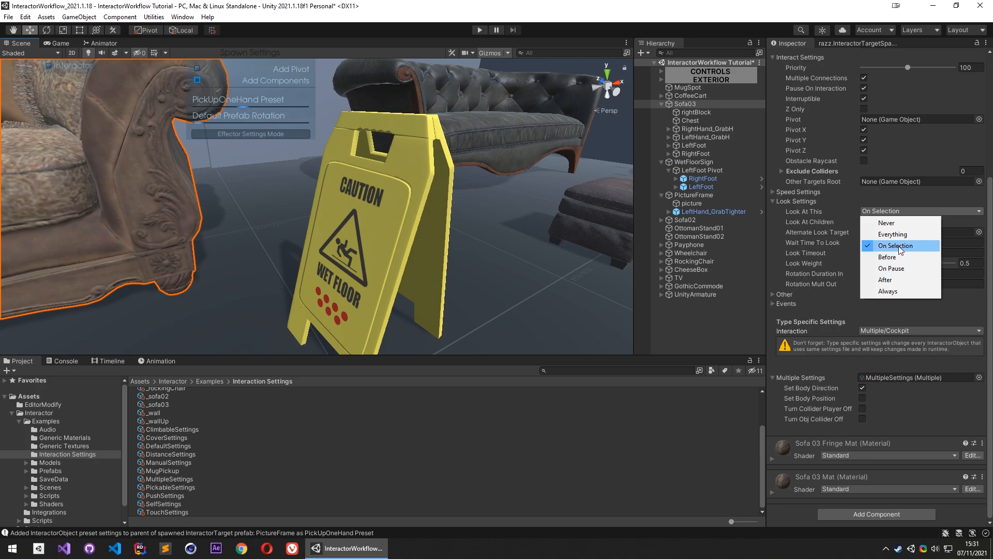
left_click(887, 257)
left_click(897, 211)
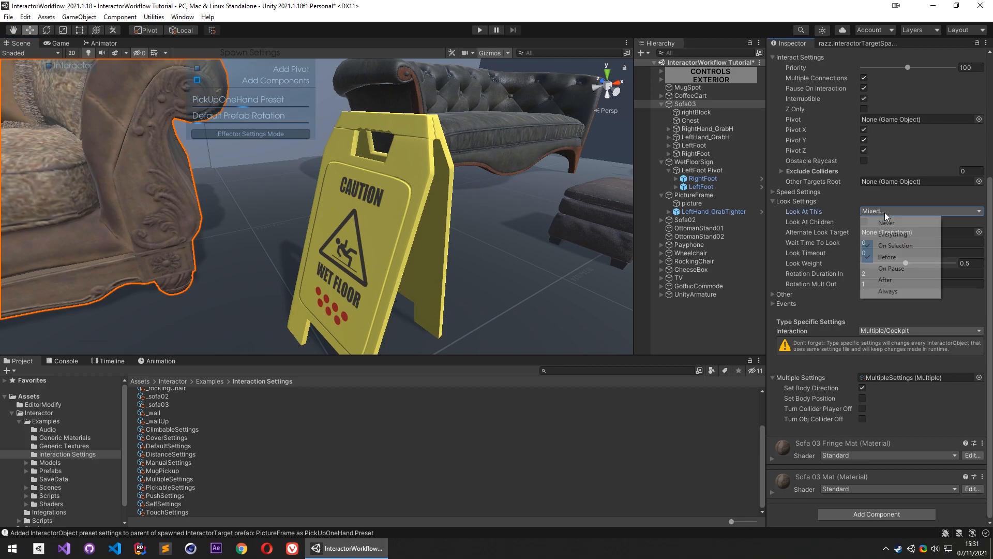
left_click(897, 246)
key("f")
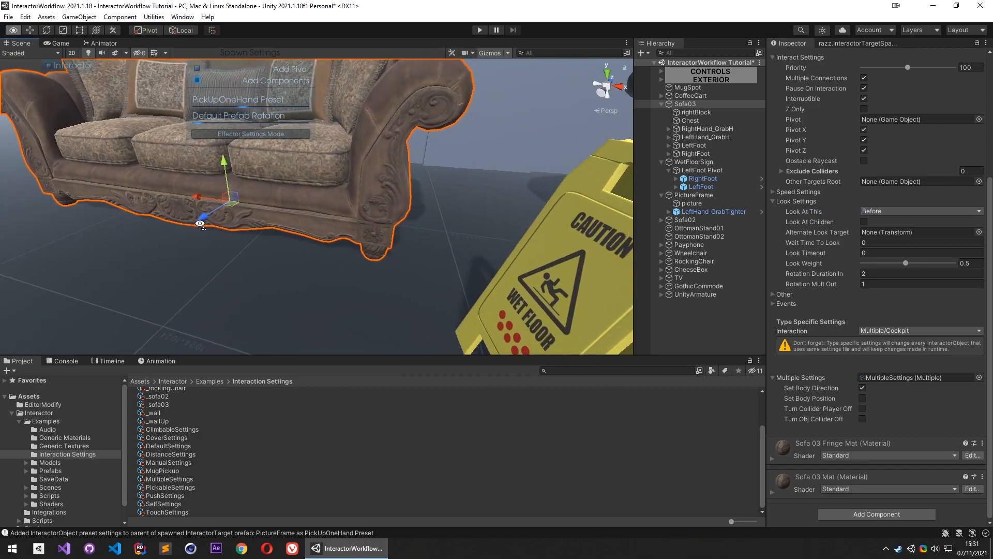
Select WetFloorSign and add On Selection alongside Before for Look At This in its Look Settings
right_click_drag(196, 188, 341, 267)
key("w")
right_click_drag(529, 319, 563, 316)
key("a")
left_click(500, 275)
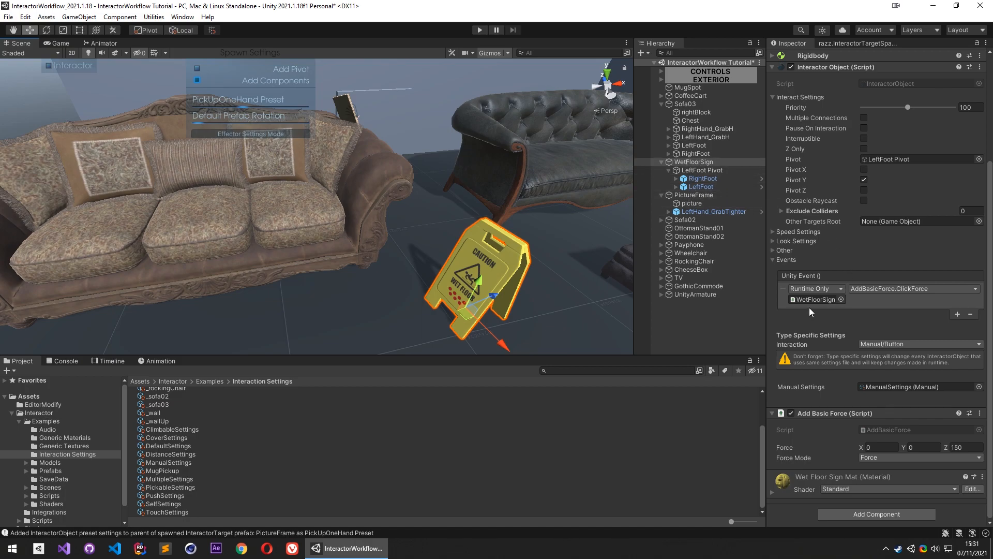
scroll(805, 225, "up", 4)
left_click(782, 334)
scroll(828, 290, "down", 7)
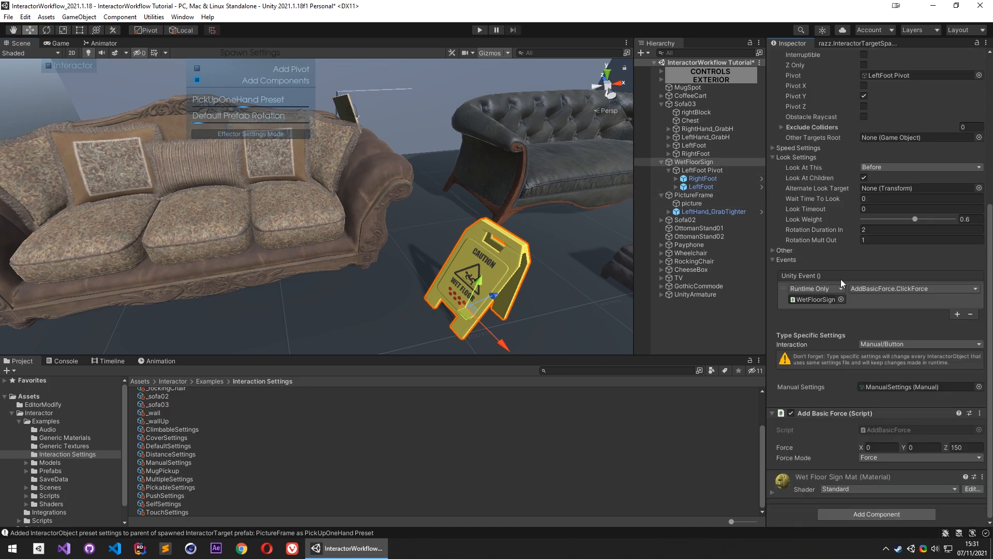
left_click(883, 166)
left_click(897, 201)
left_click(898, 168)
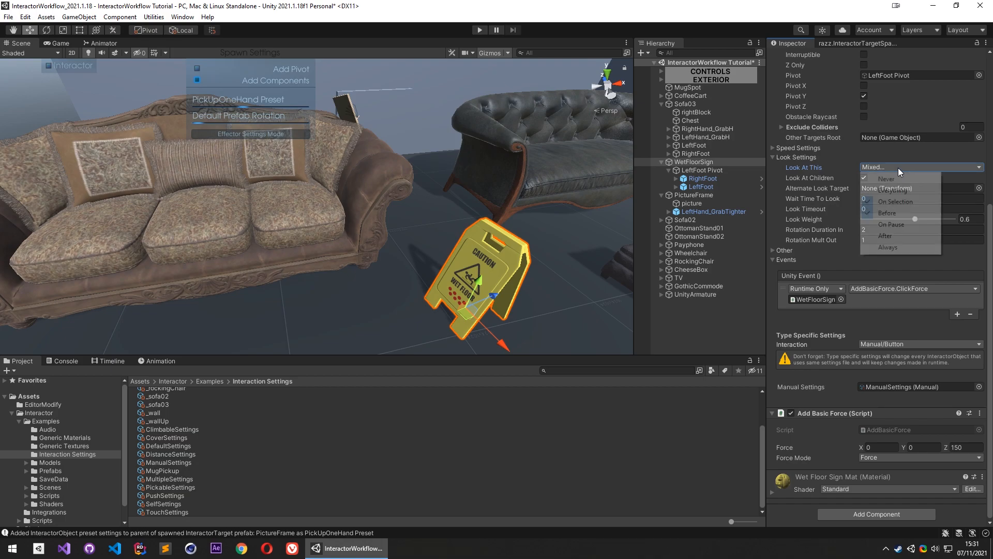
Examine WetFloorSign's surroundings in the scene and the Look At This choices in its Look Settings
key("s")
right_click_drag(489, 189, 490, 161)
key("w")
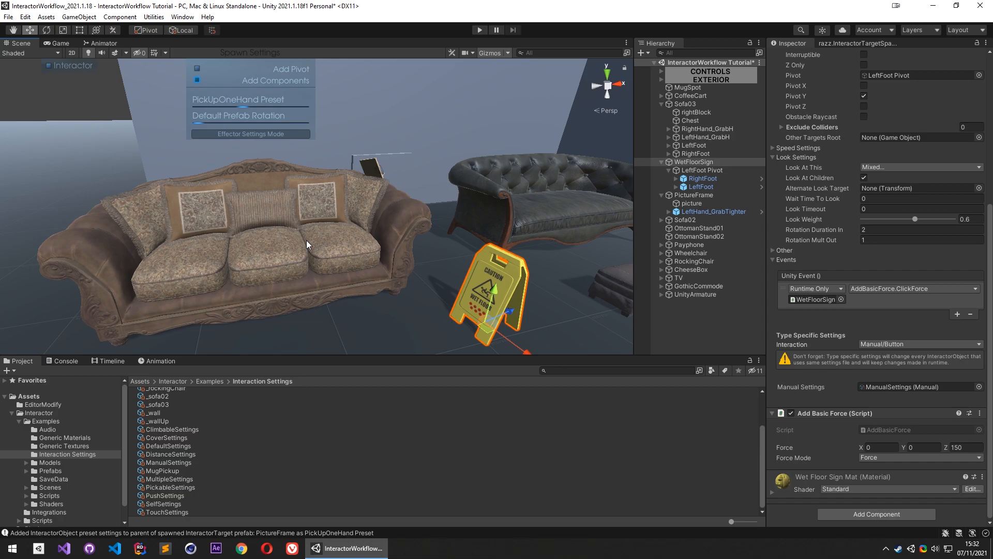
right_click_drag(495, 269, 444, 243)
key("w")
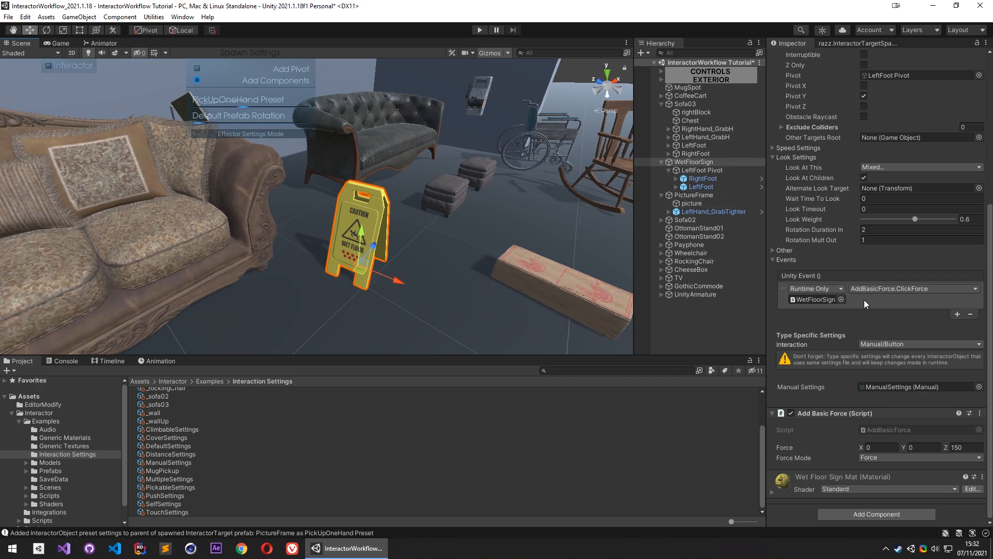
left_click(880, 168)
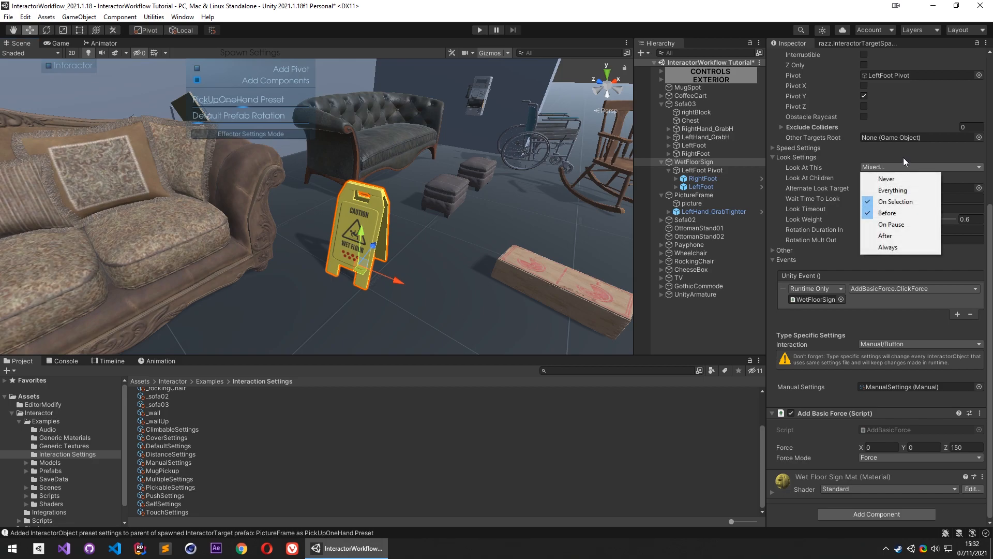
left_click(816, 156)
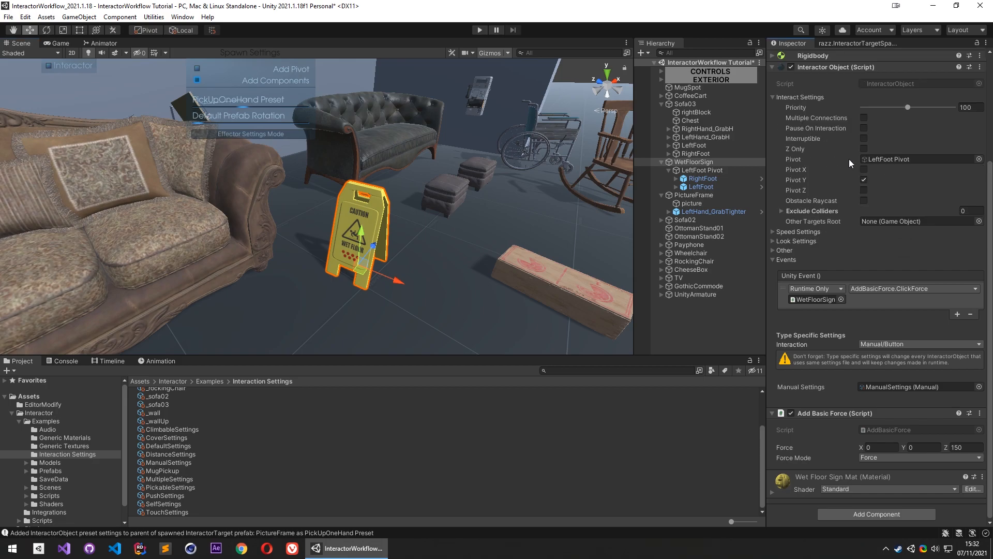
left_click(796, 241)
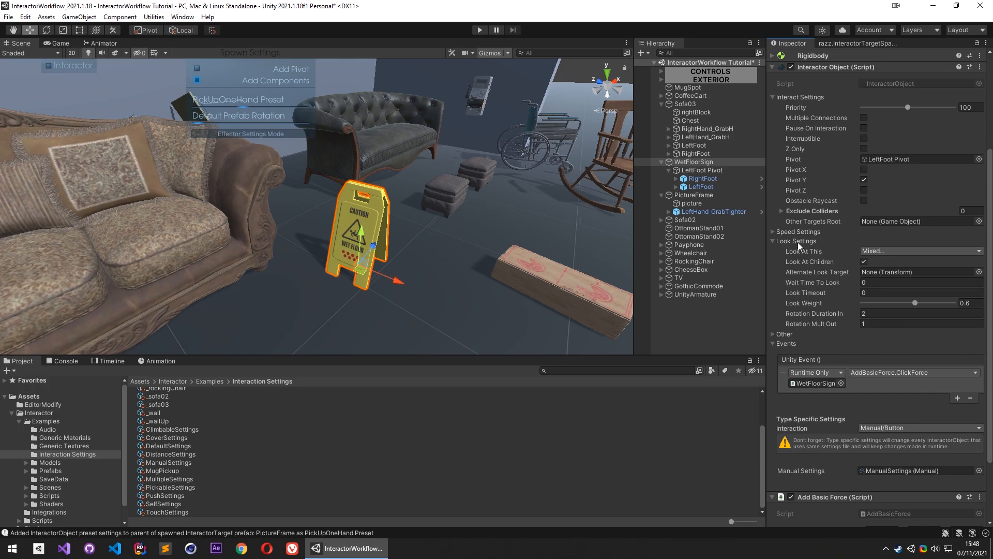
Create a 3D sphere and match its position and rotation to UnityArmature, keeping it at the root level of the scene
right_click_drag(585, 211, 368, 287)
right_click(681, 326)
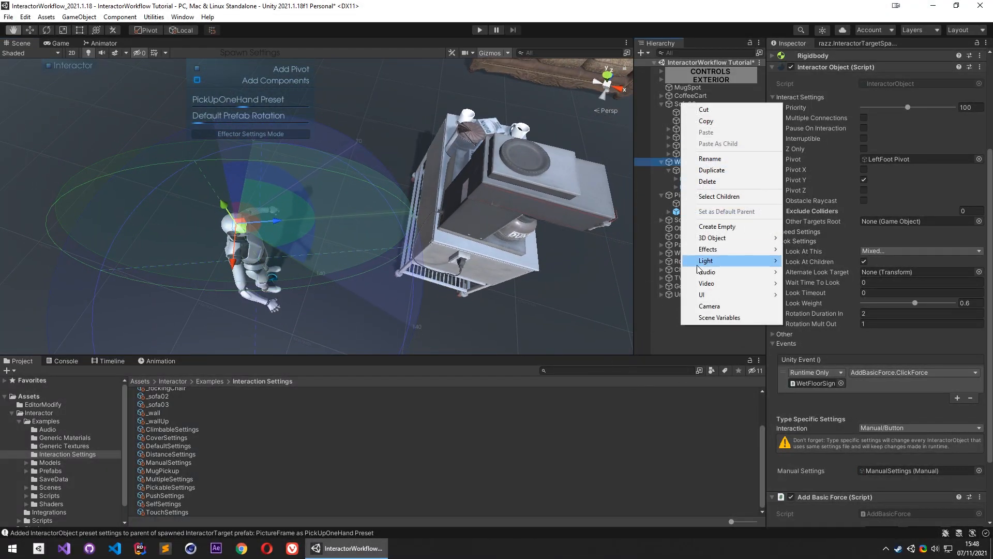
mouse_move(729, 238)
left_click(828, 248)
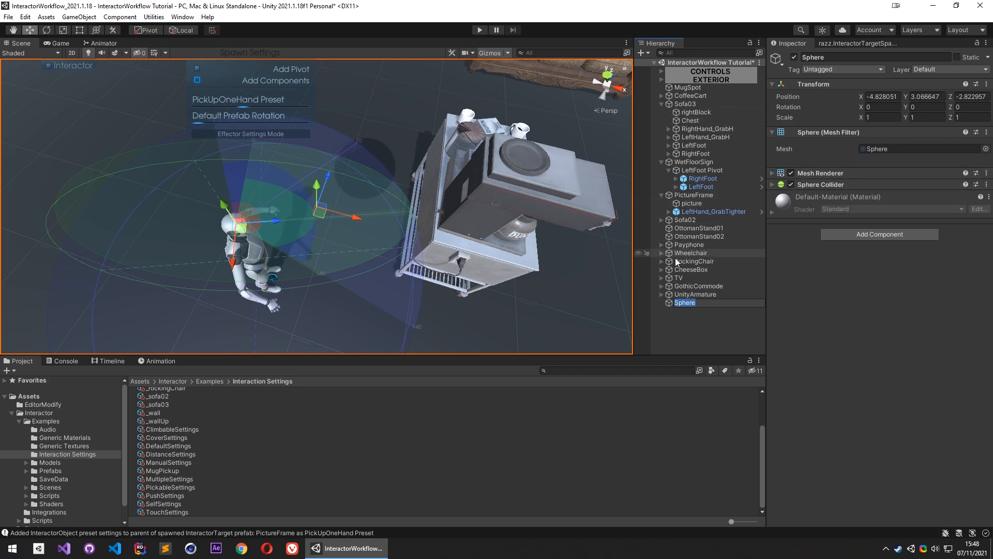
left_click(679, 324)
left_click_drag(684, 303, 685, 340)
right_click(827, 84)
left_click(843, 91)
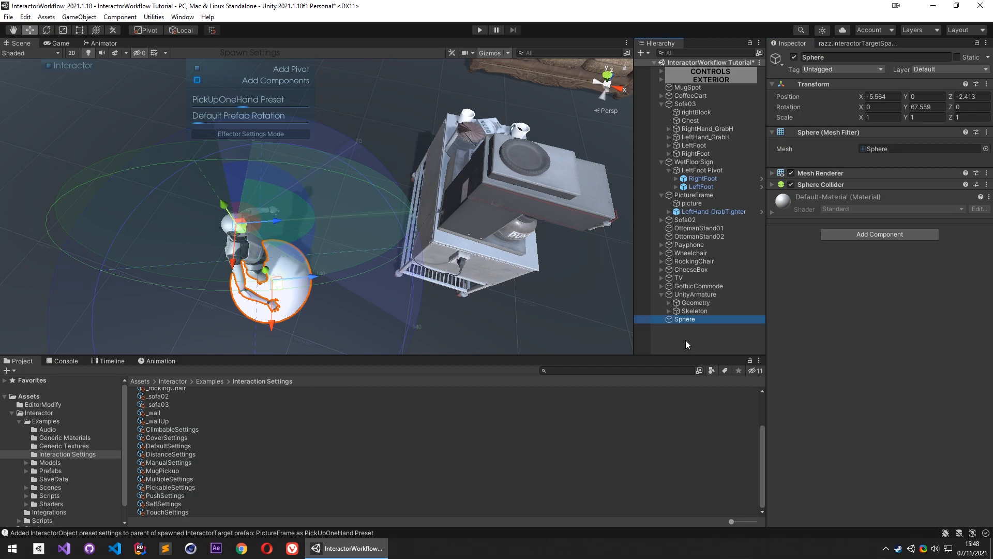
left_click(660, 295)
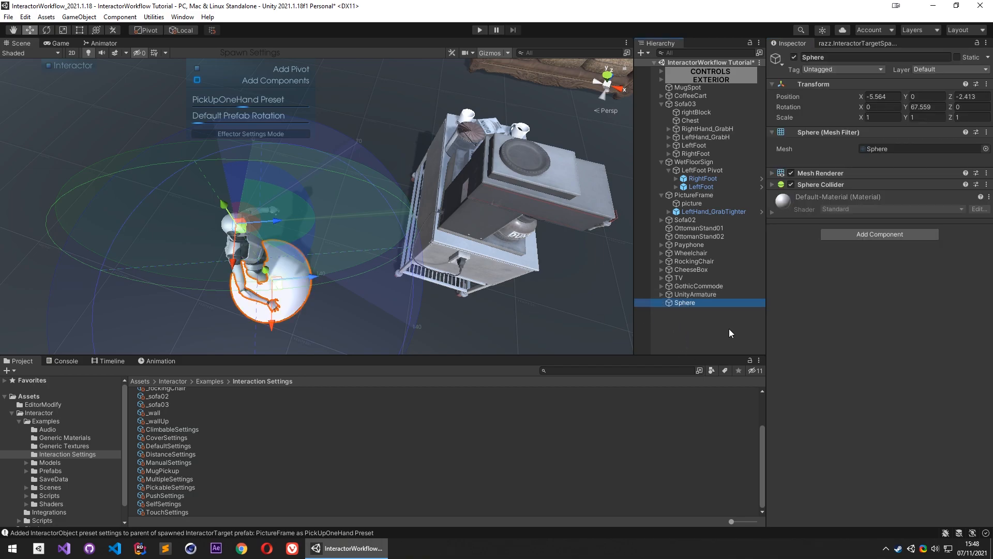
Scale the sphere to 0.2 on all axes and move it beside the coffee cart, at about X -4.558, Y 1.715, Z -1.323
left_click_drag(312, 277, 410, 189)
left_click(883, 117)
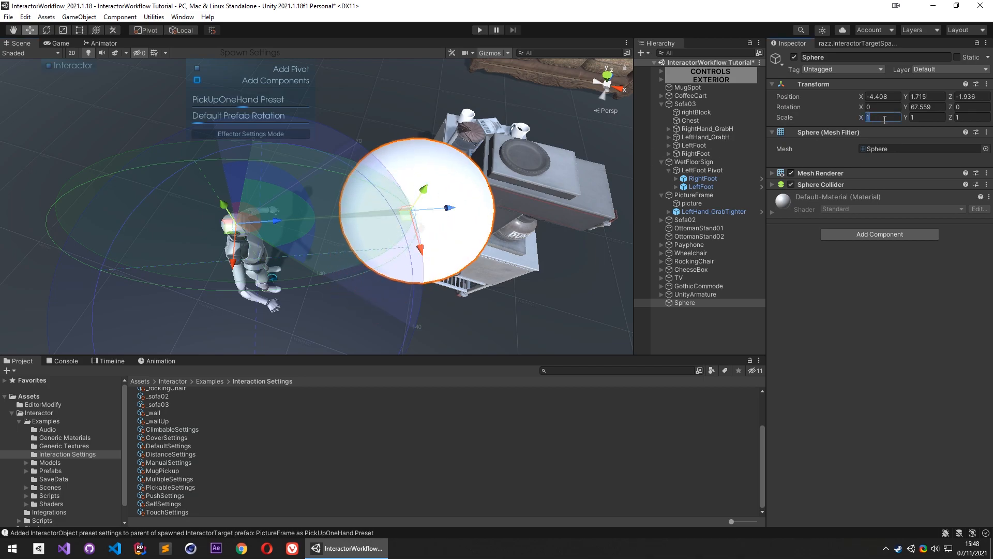
type("0.2")
key("Tab")
type("0.2")
key("Tab")
type("0.2")
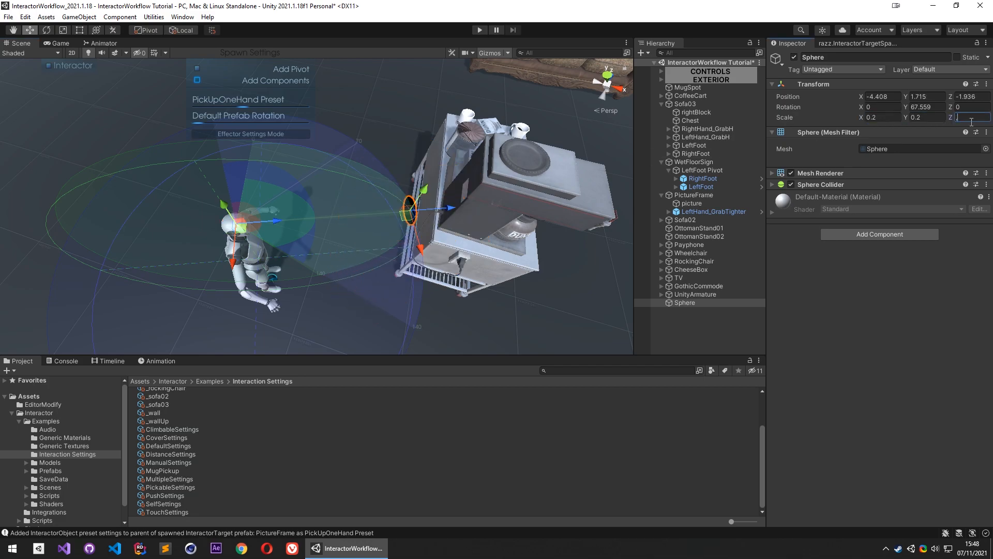
left_click_drag(406, 212, 403, 147)
Rename the sphere as Sphere1
left_click(681, 323)
left_click(687, 306)
key("F2")
left_click(704, 305)
type("1")
left_click(708, 313)
Duplicate Sphere1 and rename the copy as Sphere2
left_click(694, 305)
key("ctrl+d")
key("F2")
type("2")
key("ctrl+z")
left_click(697, 306)
key("ctrl+d")
key("F2")
type("Sphere2")
key("Return")
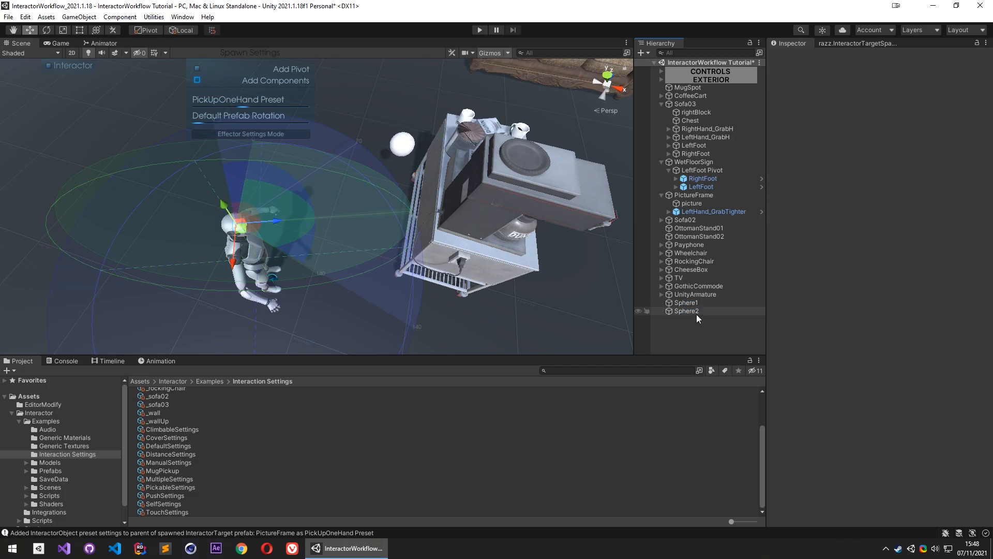
Move Sphere2 to about X -4.133, Z -1.765 and UnityArmature away from the cart to about X -7.532, Z -3.698
left_click_drag(408, 149, 458, 207)
right_click_drag(426, 242, 280, 228)
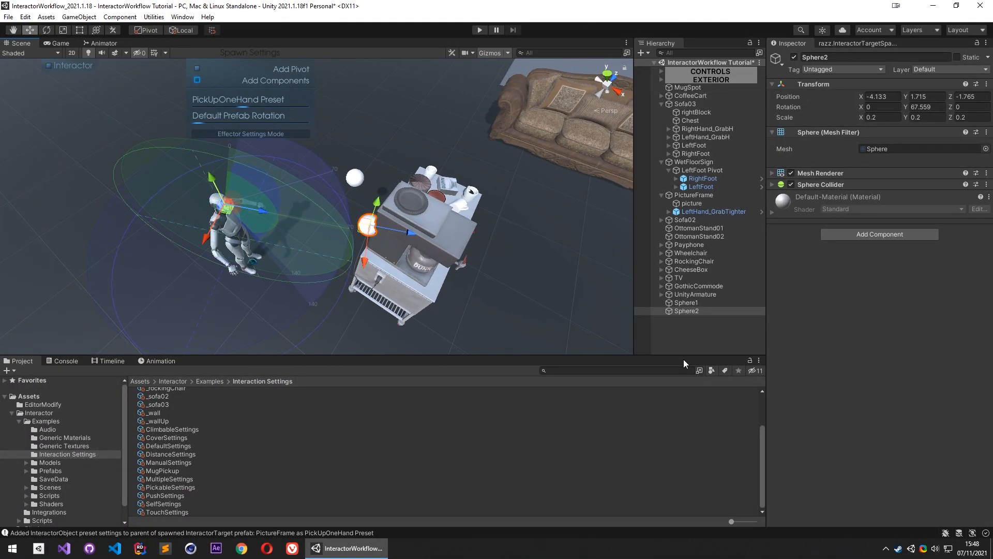
left_click(694, 294)
left_click_drag(256, 269, 114, 263)
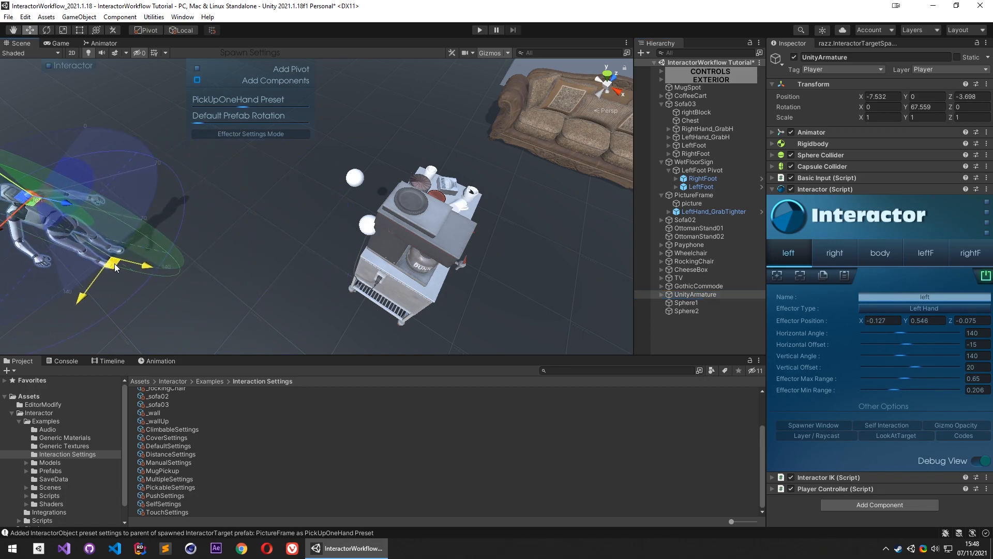
Select Sphere1 and set the spawn settings to Add Pivot, MyButton Preset and Camera to Object (Y only)
right_click_drag(255, 255, 444, 125)
left_click(428, 91)
right_click_drag(428, 91, 385, 225)
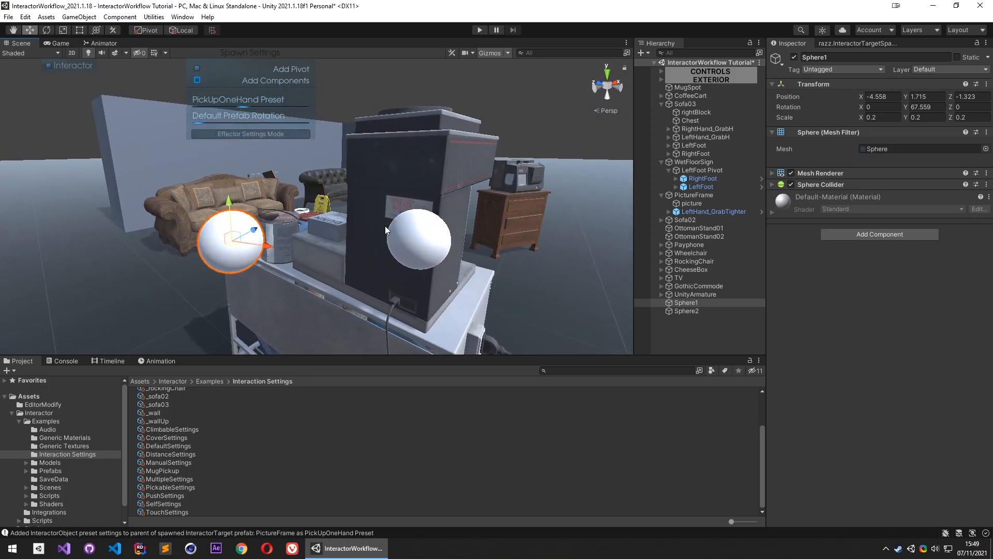
right_click_drag(305, 251, 272, 121)
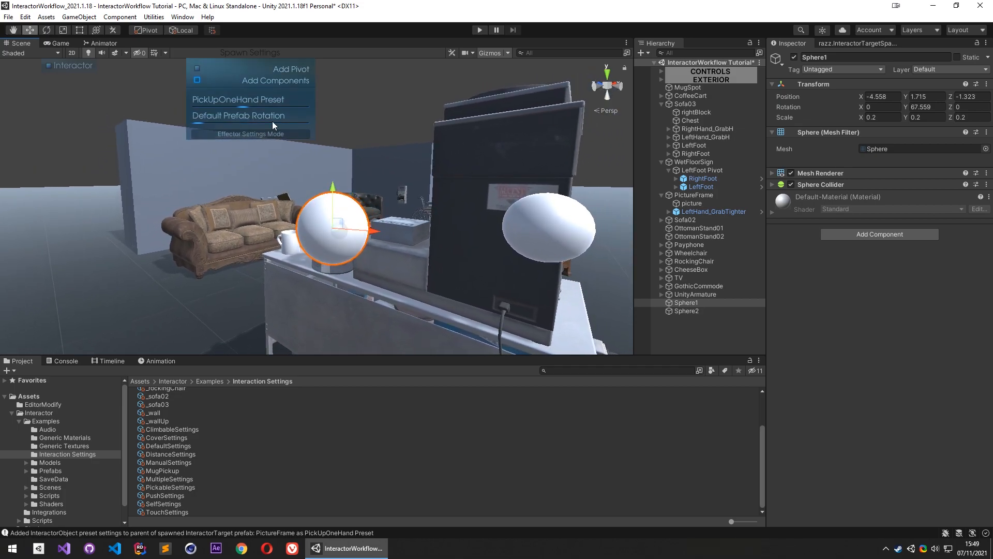
left_click_drag(250, 107, 150, 113)
left_click_drag(219, 126, 272, 135)
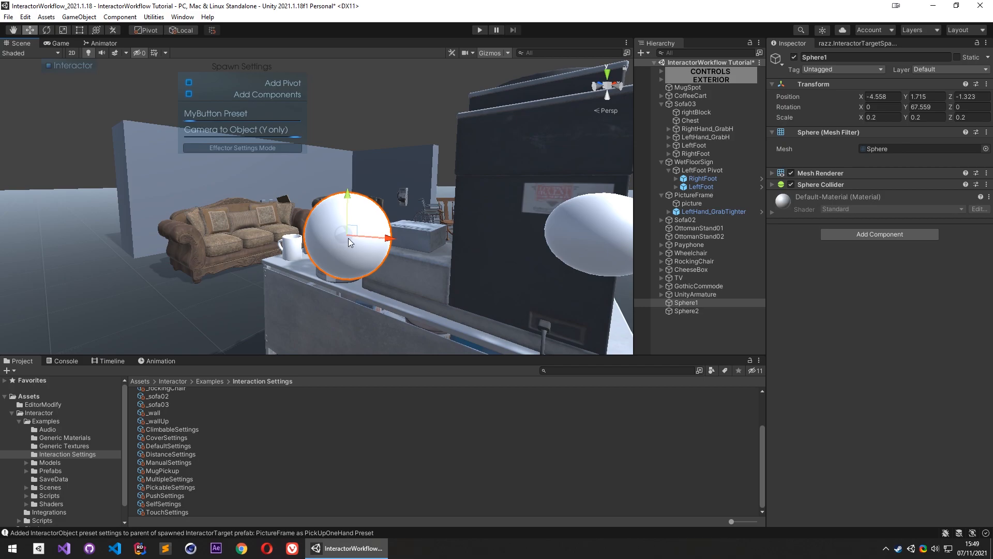
Spawn LeftHand_Grab and RightHand_Grab targets on Sphere1, one from each side of the sphere
left_click(346, 236)
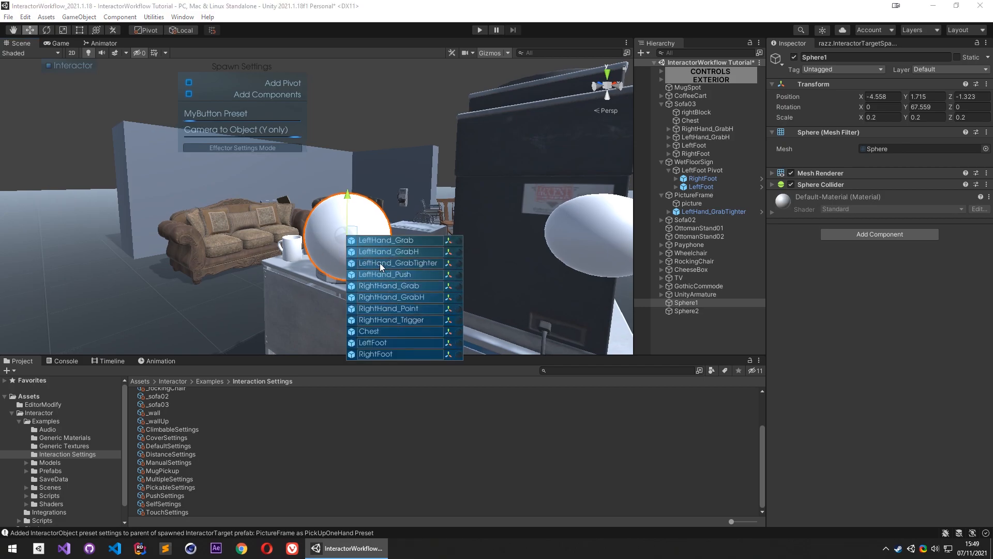
left_click(393, 244)
left_click_drag(385, 239, 361, 236, "alt")
left_click(358, 215)
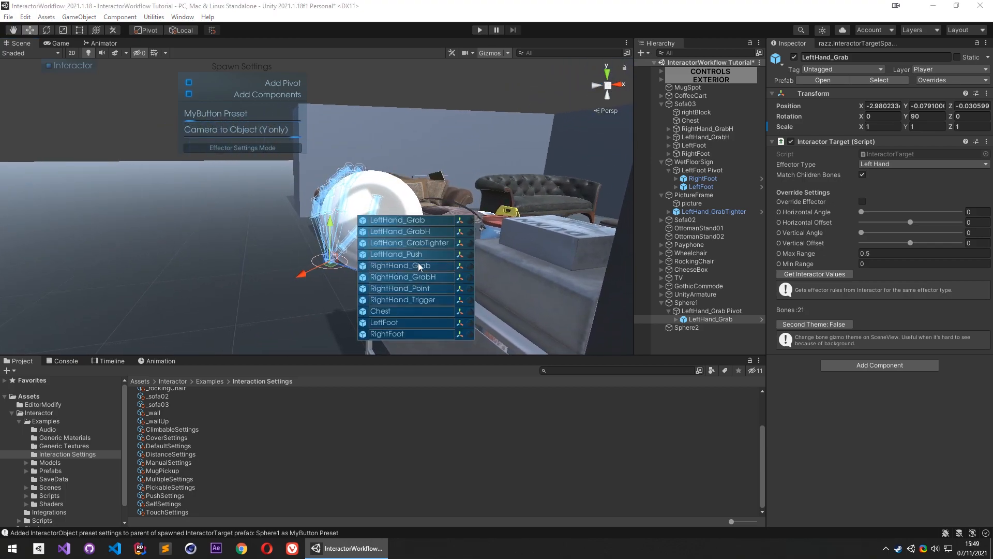
left_click(416, 278)
left_click_drag(436, 247, 331, 214, "alt")
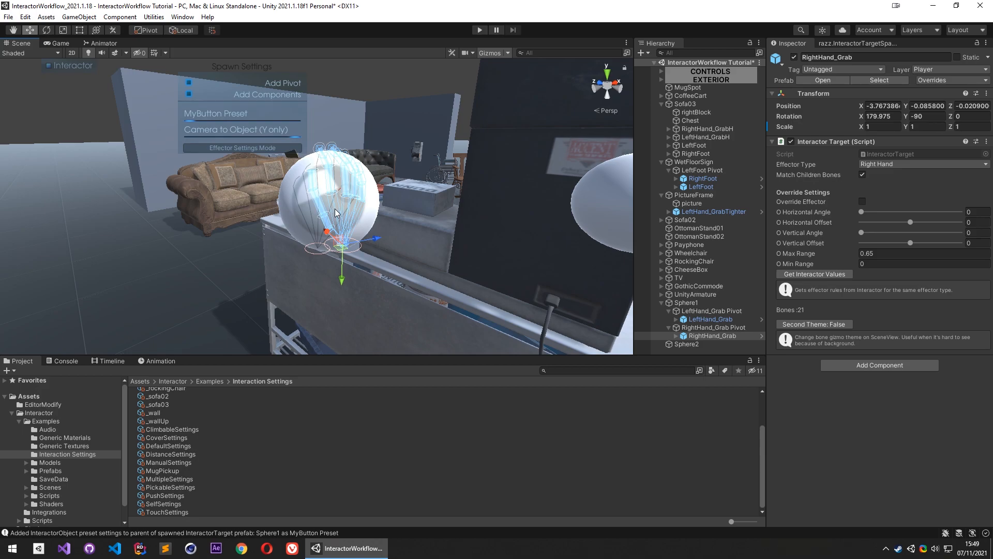
left_click_drag(284, 215, 306, 220, "alt")
scroll(386, 223, "up", 5)
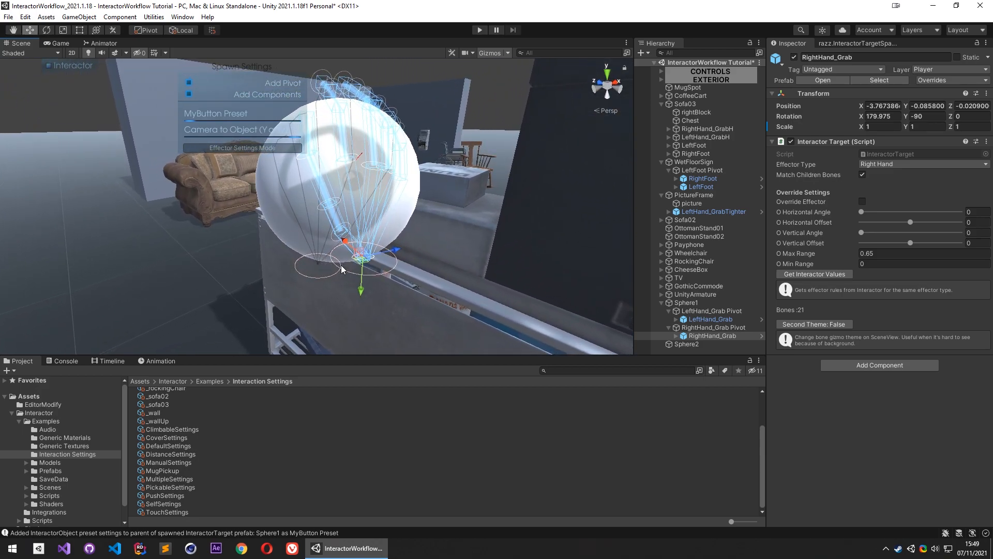
left_click_drag(360, 205, 460, 220, "alt")
Spawn LeftHand_Grab and RightHand_Grab targets on Sphere2
right_click_drag(460, 219, 385, 219)
key("d")
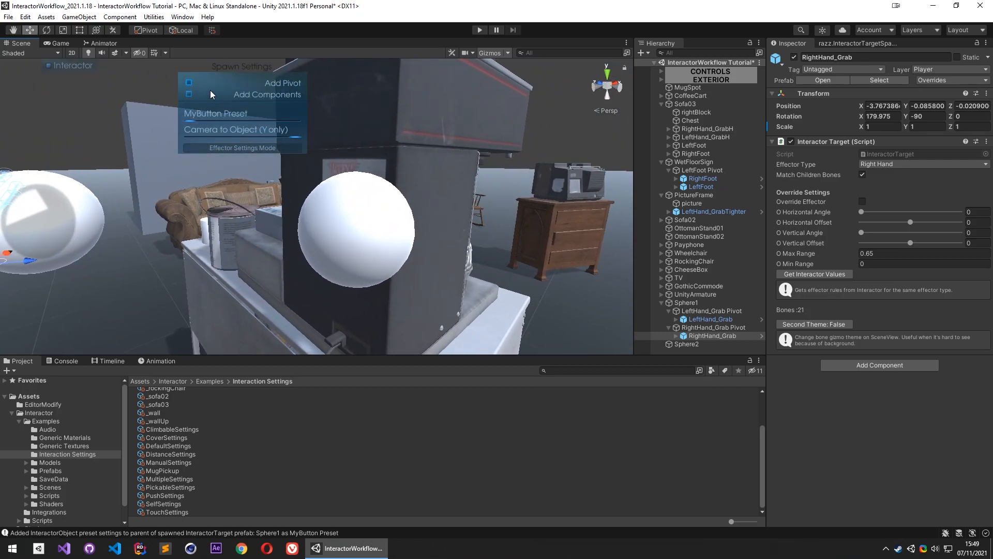
right_click(358, 238)
left_click(379, 234)
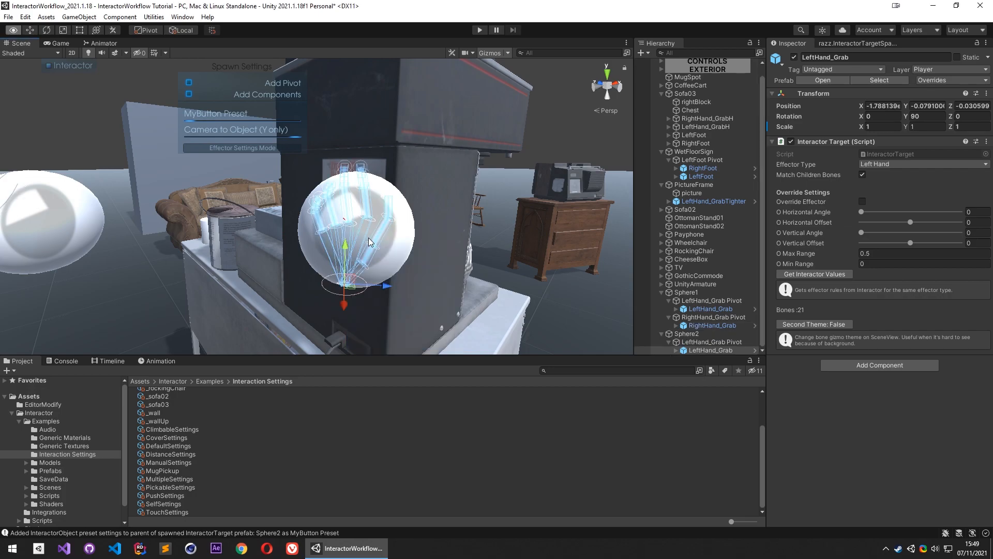
right_click(369, 242)
left_click(428, 291)
key("s")
right_click_drag(486, 283, 475, 283)
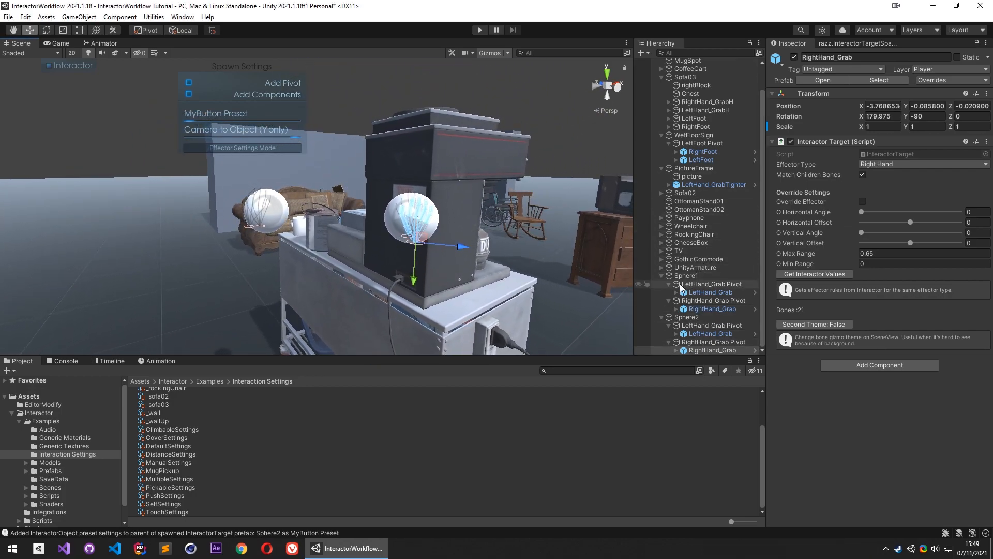
Select Sphere1 and review the Look Settings of its Interactor Object
left_click(662, 276)
left_click(661, 311)
left_click(683, 304)
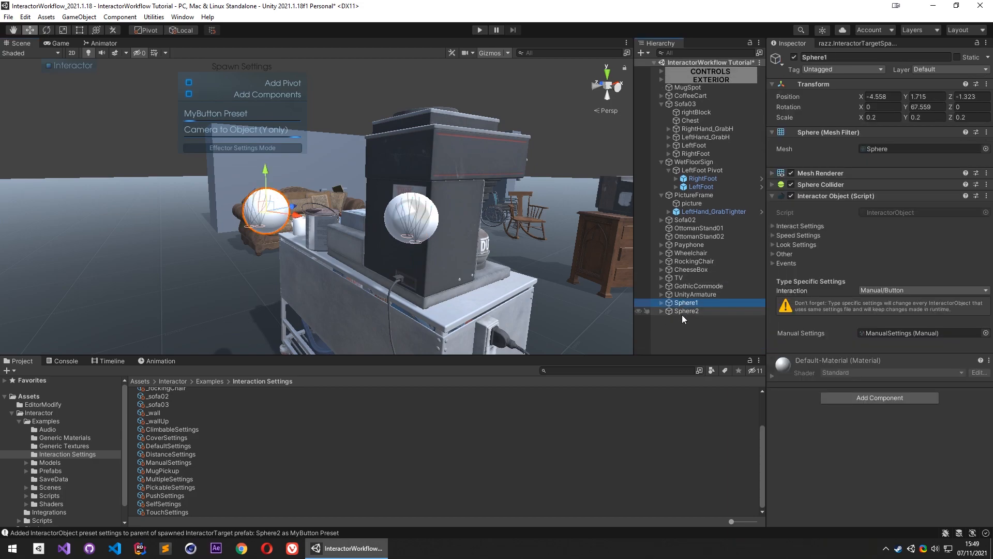
left_click(791, 244)
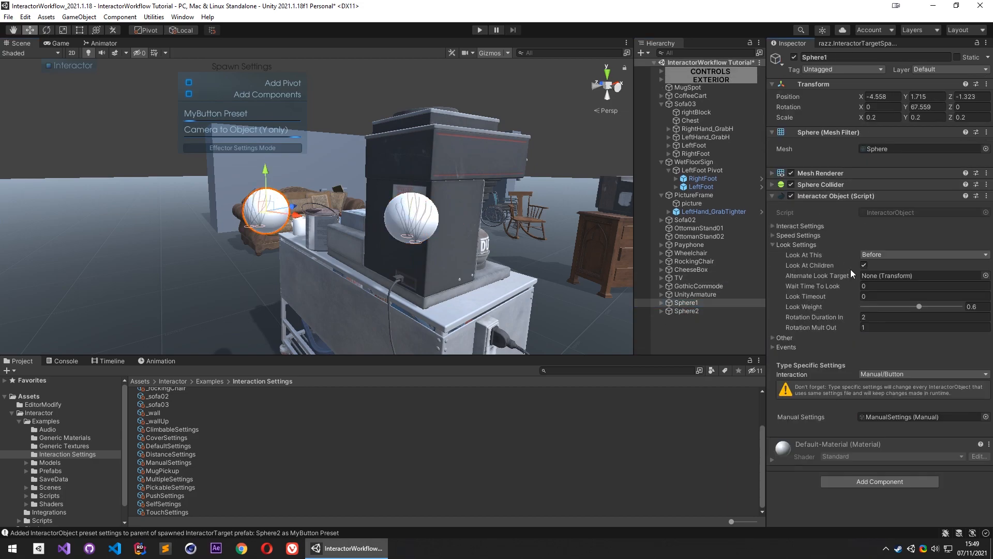
right_click_drag(390, 247, 180, 289)
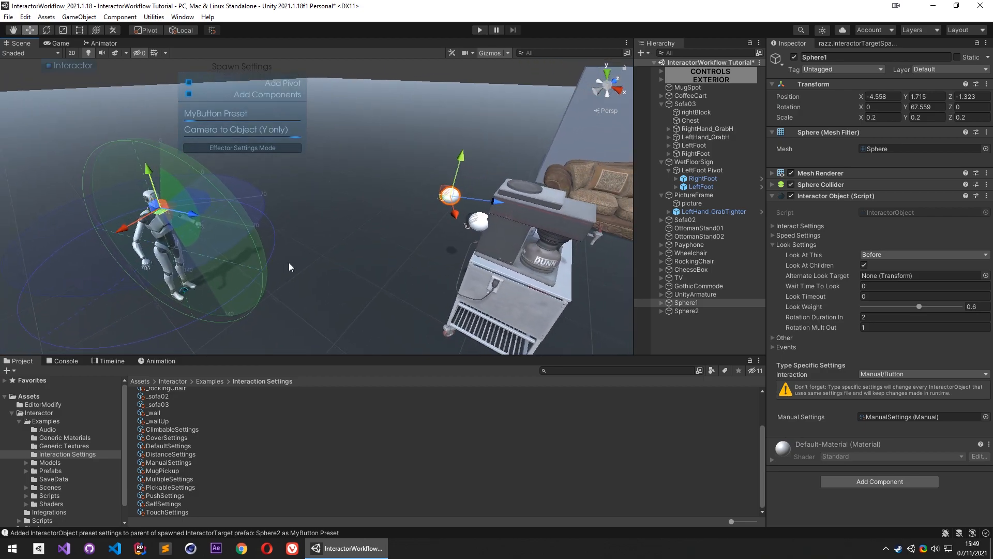
Select Sphere2 and review its Look Settings, including the available Look At This options
left_click(687, 310)
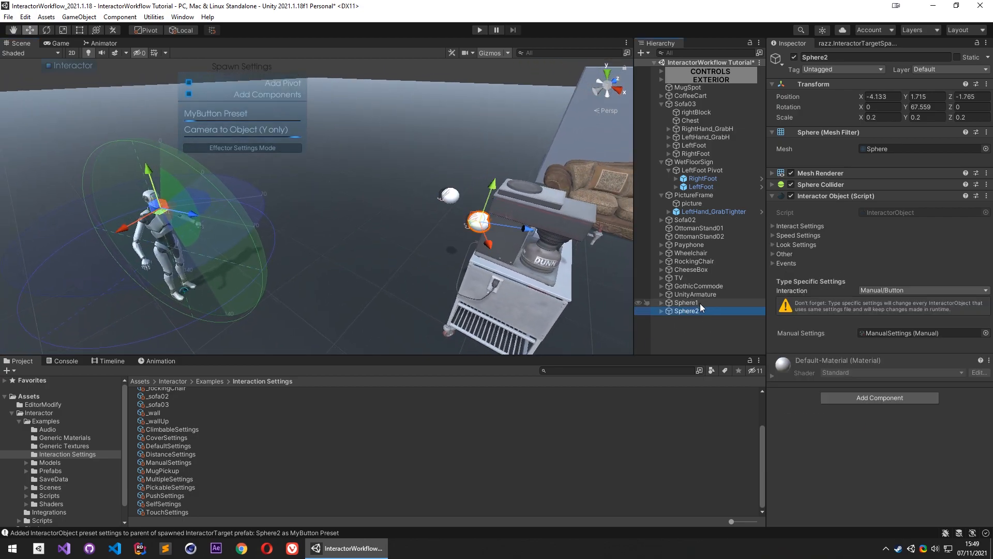
left_click(787, 254)
left_click(791, 254)
left_click(807, 245)
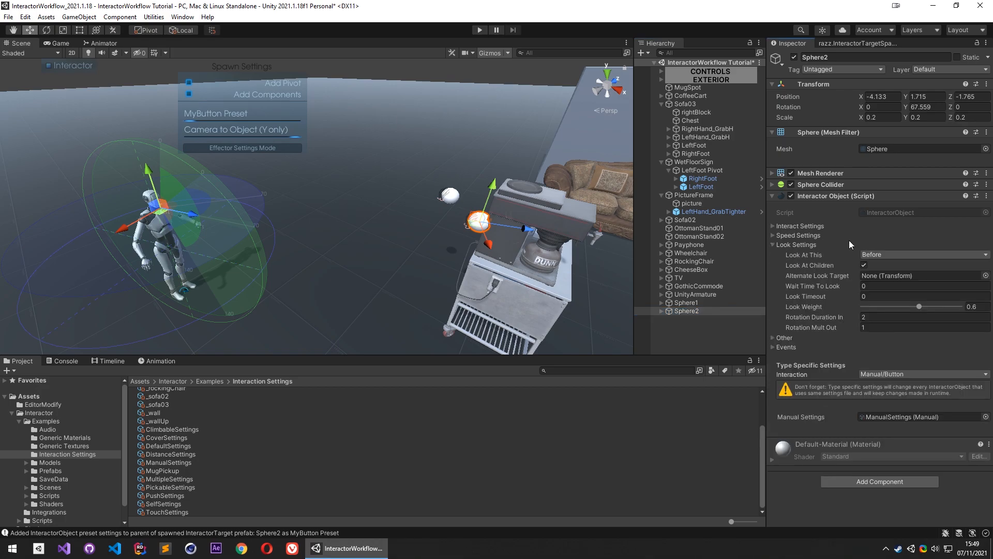
left_click(890, 253)
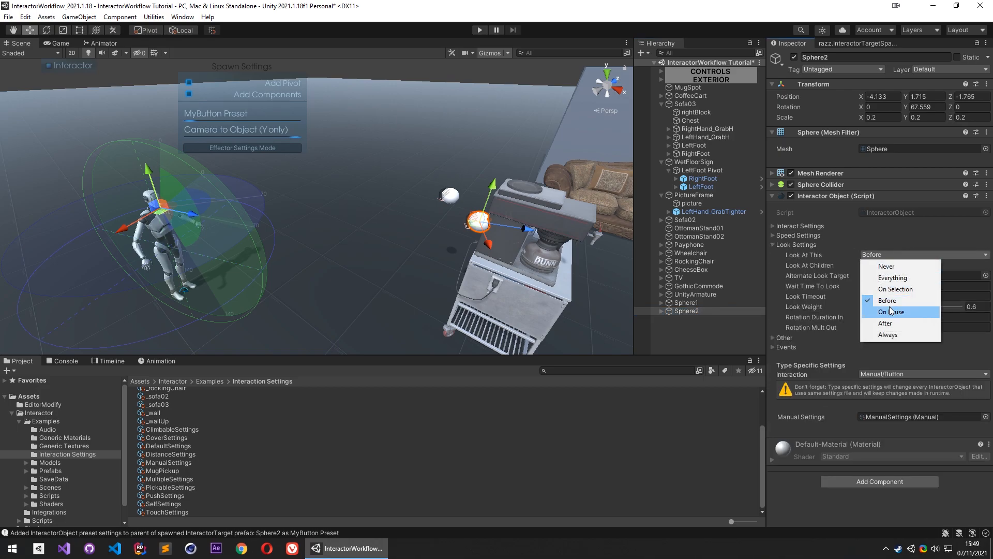
key("Escape")
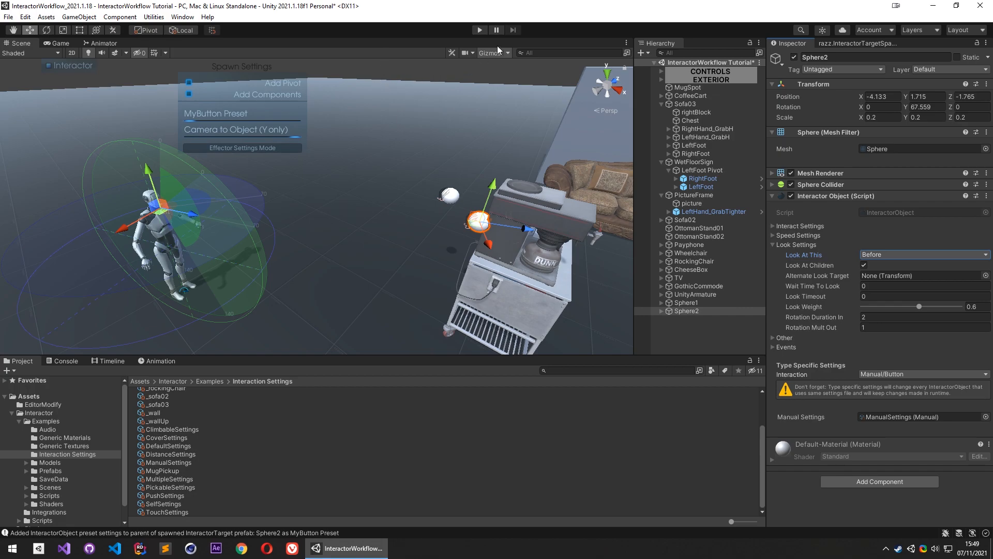
Enter Play mode and dock the Scene view beside the Game view with the character in frame
left_click(480, 30)
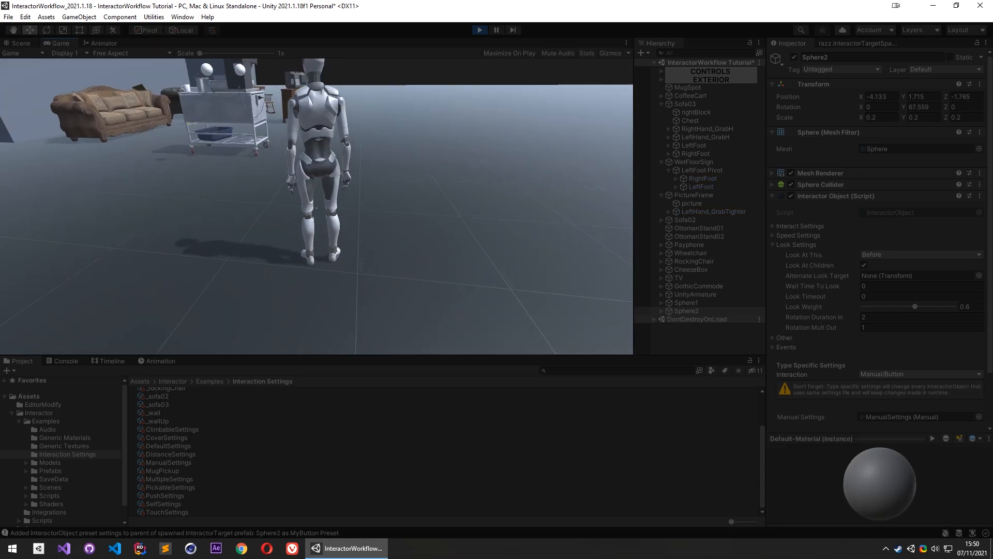
key("Escape")
left_click_drag(21, 43, 36, 155)
left_click_drag(209, 199, 320, 204)
right_click_drag(256, 207, 237, 140)
key("s")
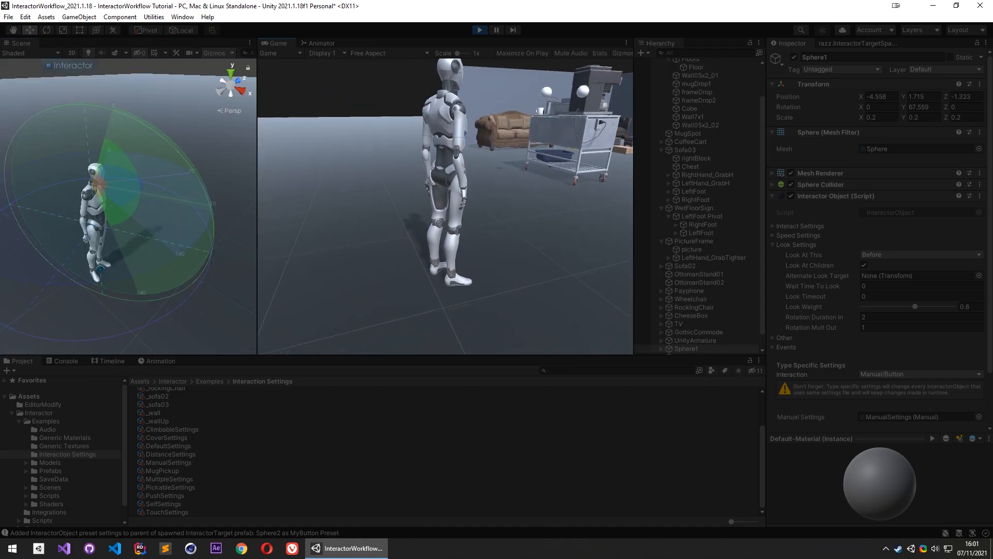
Select Sphere1 and move it from beside the coffee cart into the interactor's range in front of the character
left_click(693, 349)
left_click_drag(158, 248, 197, 297, "alt")
right_click_drag(196, 298, 220, 303)
left_click_drag(214, 179, 74, 188)
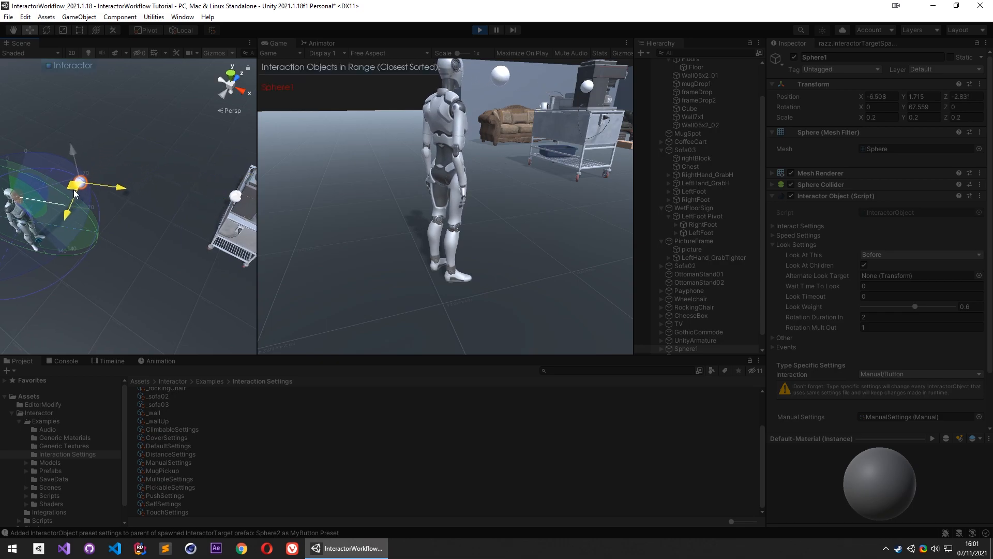
left_click_drag(168, 193, 80, 185, "alt")
key("w")
right_click_drag(79, 185, 95, 142)
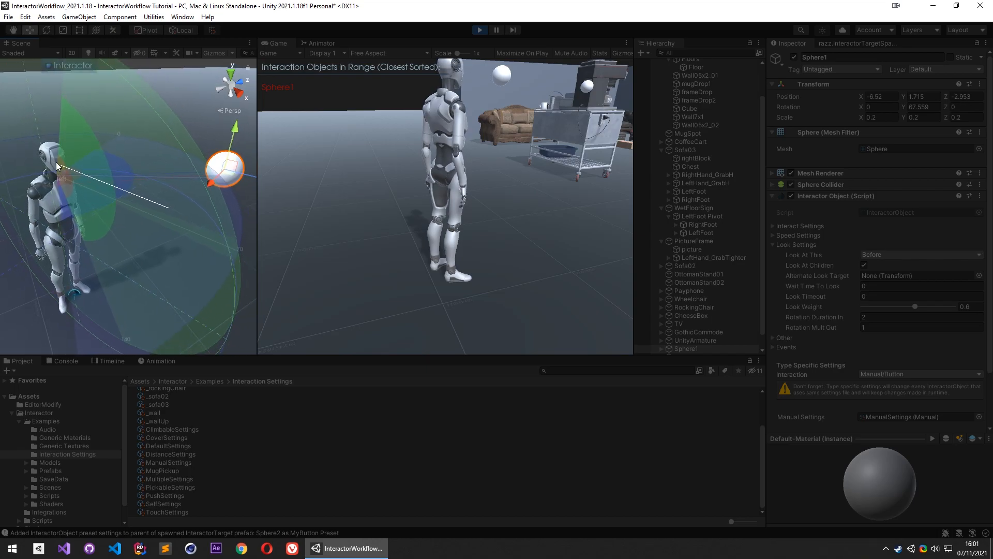
left_click_drag(46, 157, 105, 182, "alt")
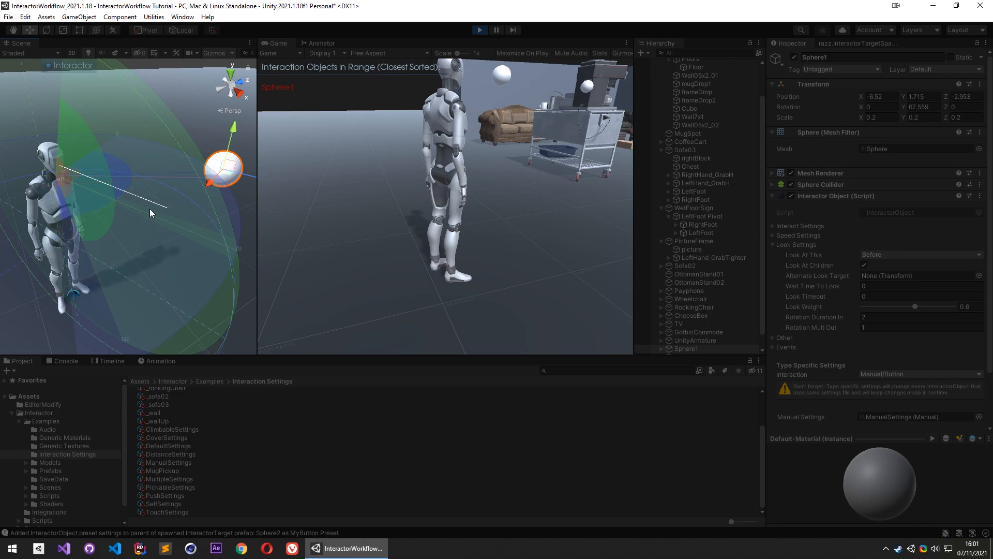
mouse_move(150, 209)
left_mouse_down("alt")
mouse_move(162, 204)
mouse_move(137, 204)
left_mouse_up("alt")
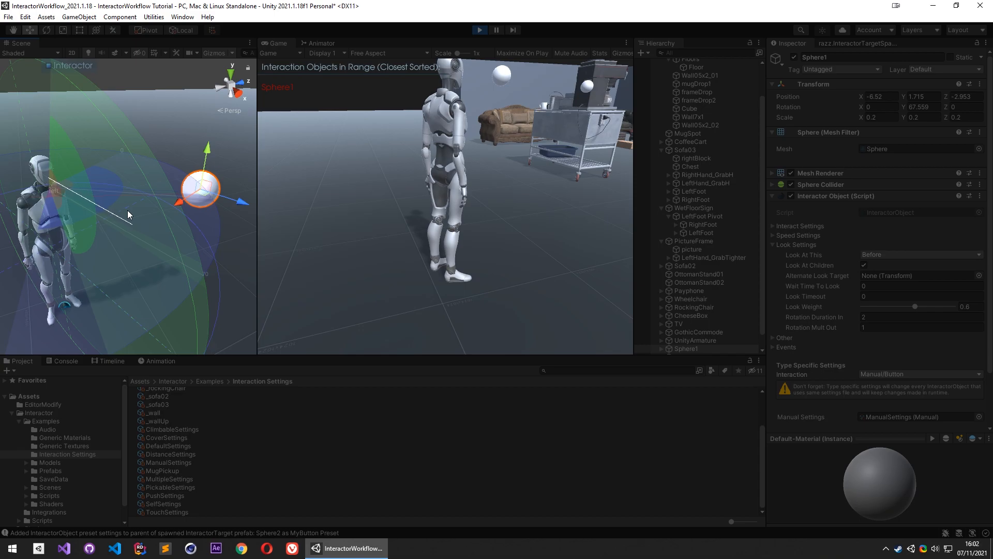
Review the Look At This options of Sphere1, keeping Before as the active choice
left_click(892, 255)
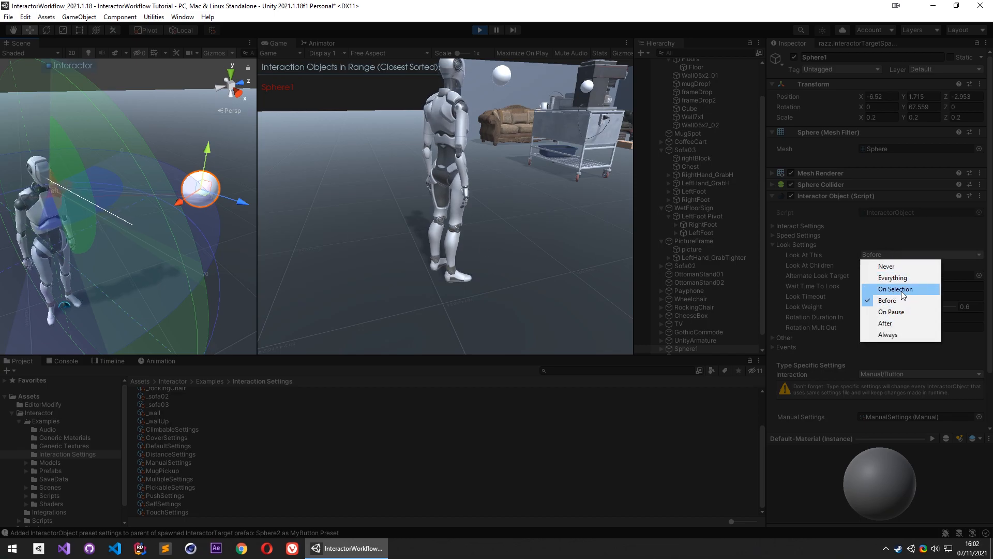
left_click(888, 300)
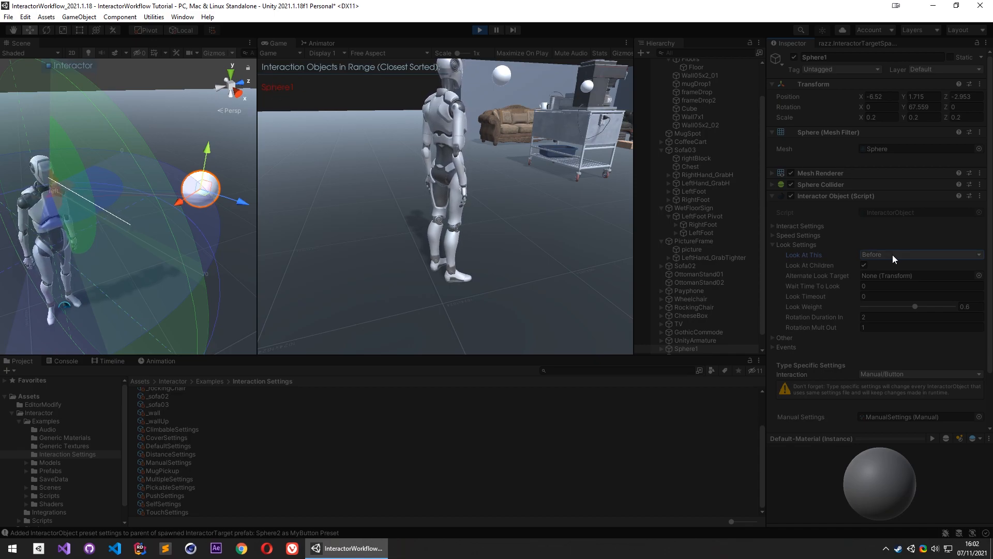
left_click(869, 254)
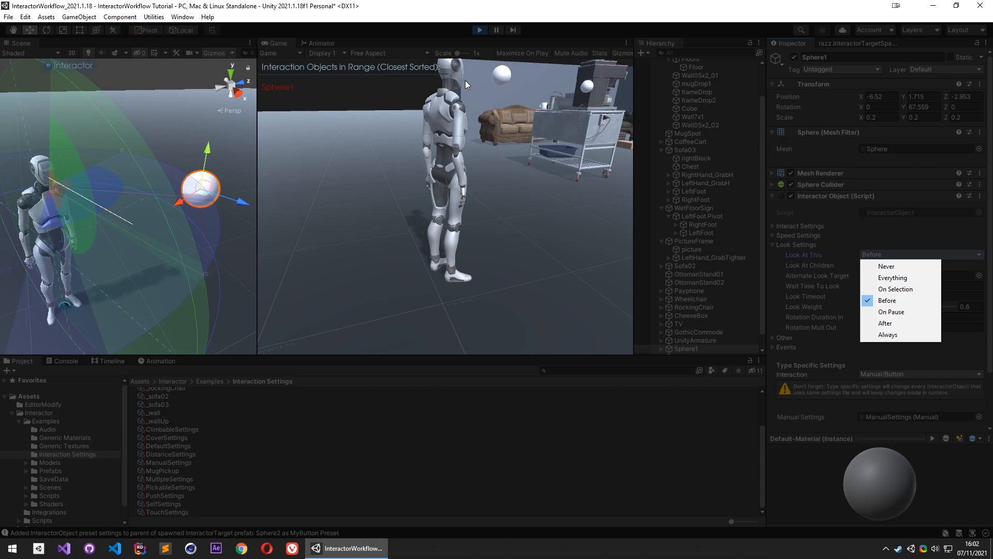
left_click_drag(243, 176, 204, 204, "alt")
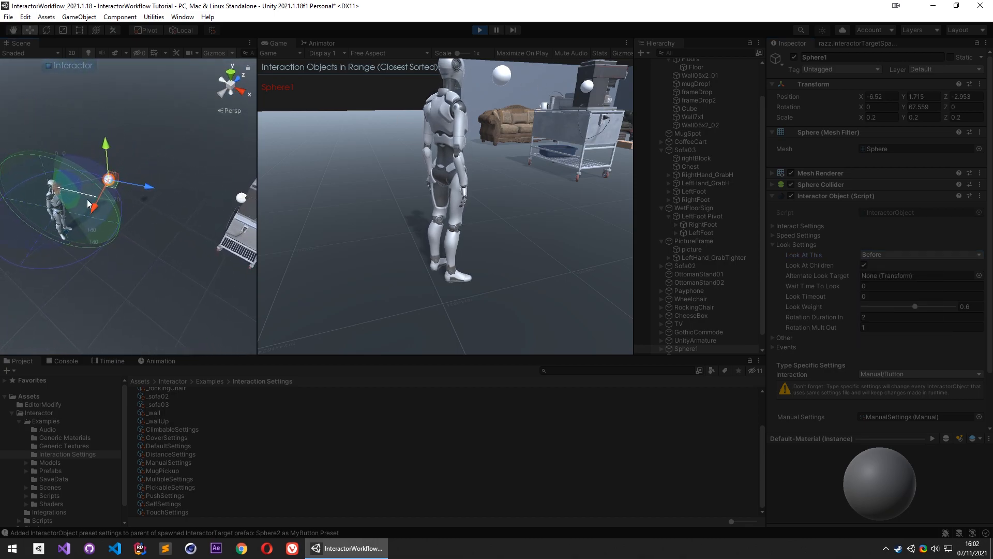
left_click(891, 255)
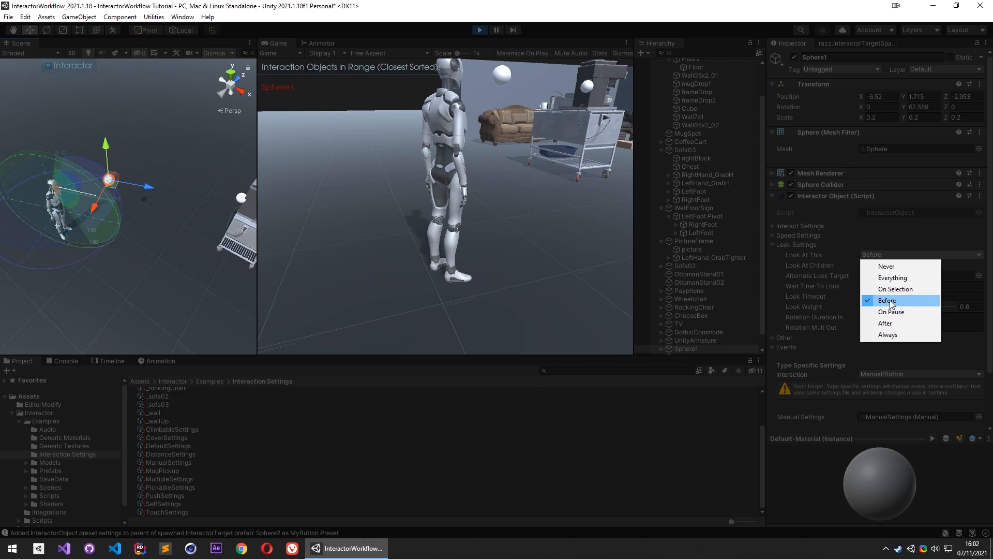
left_click(235, 207)
Move Sphere2 into the interactor's range beside the character and switch the in-game selection to ALL Objects
left_click(241, 198)
left_click_drag(241, 198, 117, 259)
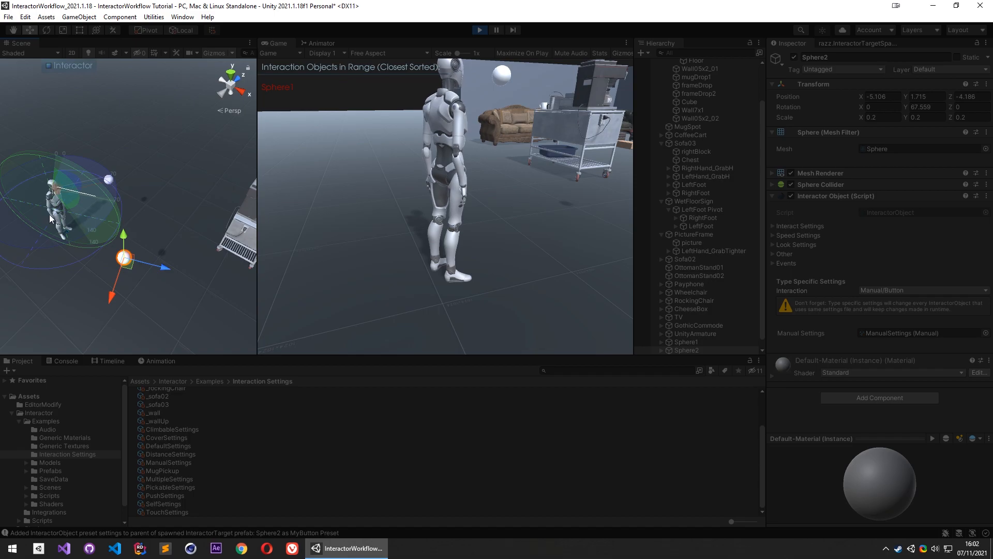
left_click_drag(90, 209, 111, 203, "alt")
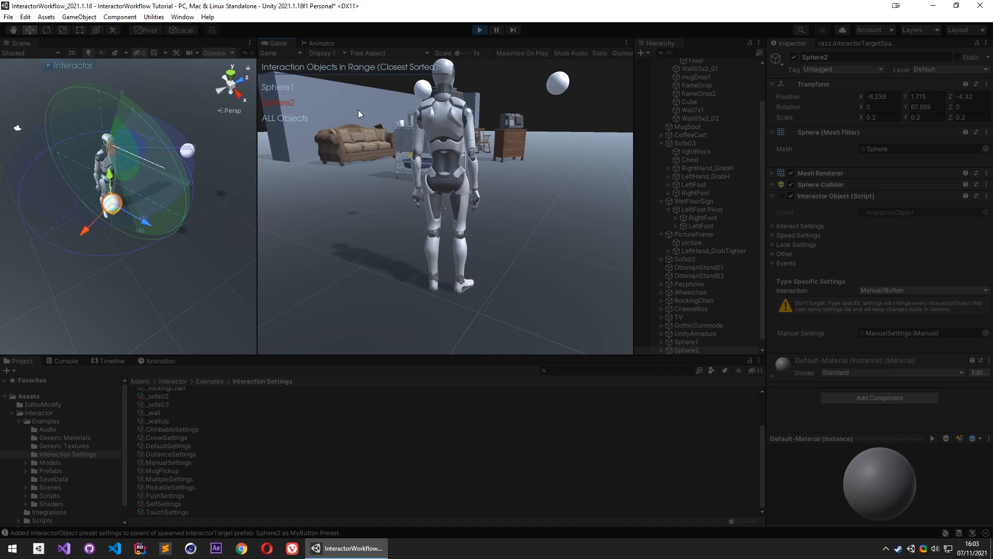
scroll(707, 283, "down", 1)
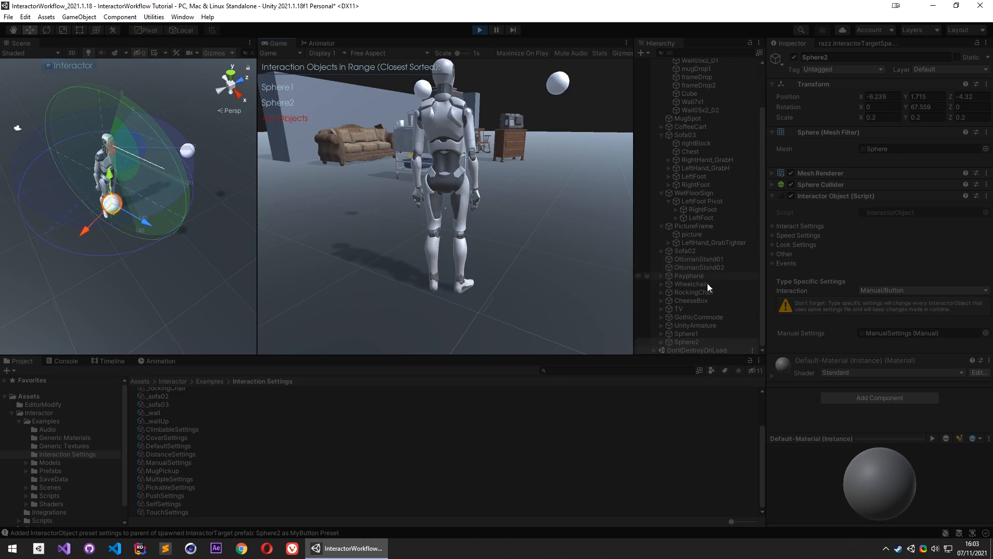
Add On Selection to Sphere2's Look At This setting and switch the in-game selection to Sphere2
left_click(786, 245)
left_click(890, 255)
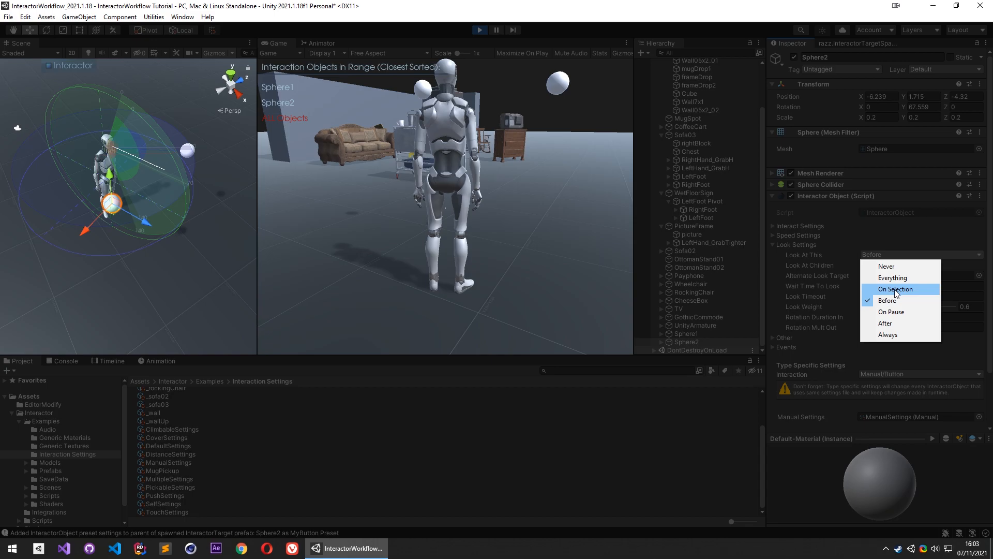
left_click(896, 290)
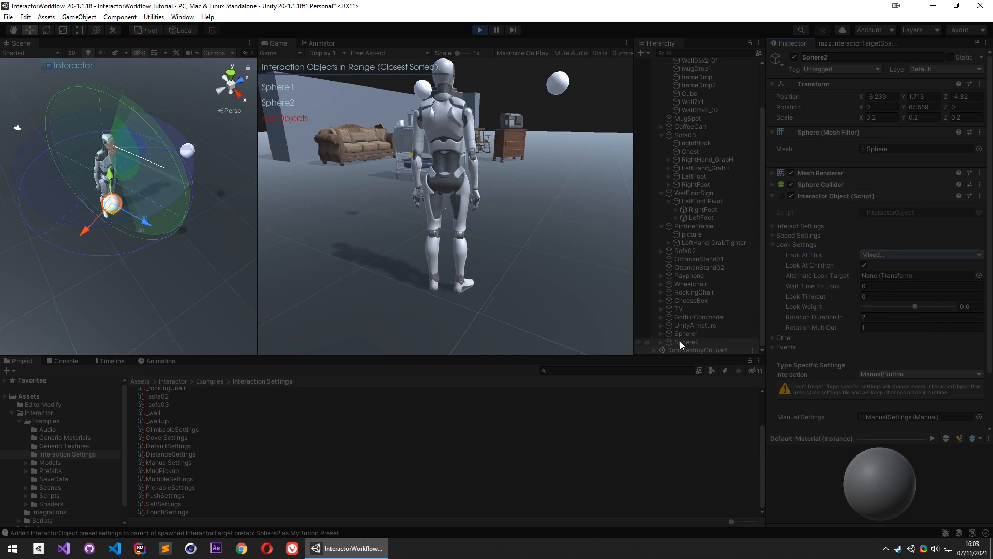
left_click(497, 232)
scroll(445, 207, "up", 1)
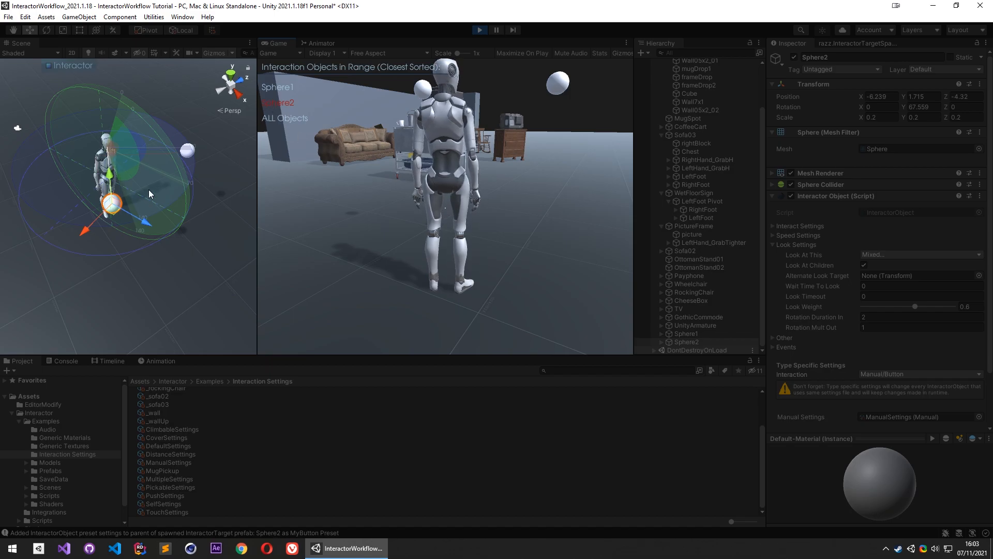
Select Sphere1 in the scene and add On Selection to its Look At This setting
left_click(189, 150)
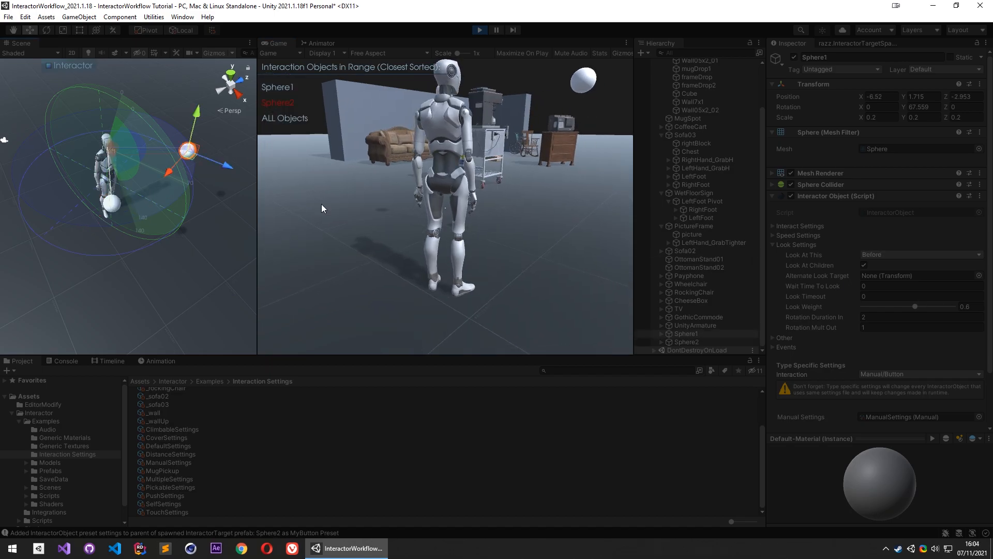
left_click(920, 254)
left_click(901, 289)
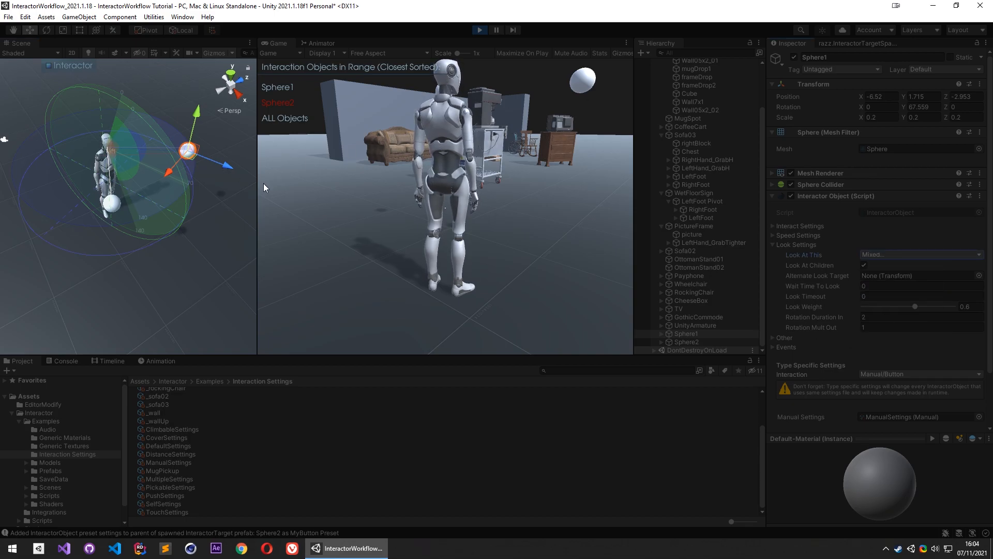
Move Sphere2 and Sphere1 away from the character, out of the interactor's range
left_click(112, 202)
left_click_drag(116, 213, 175, 274)
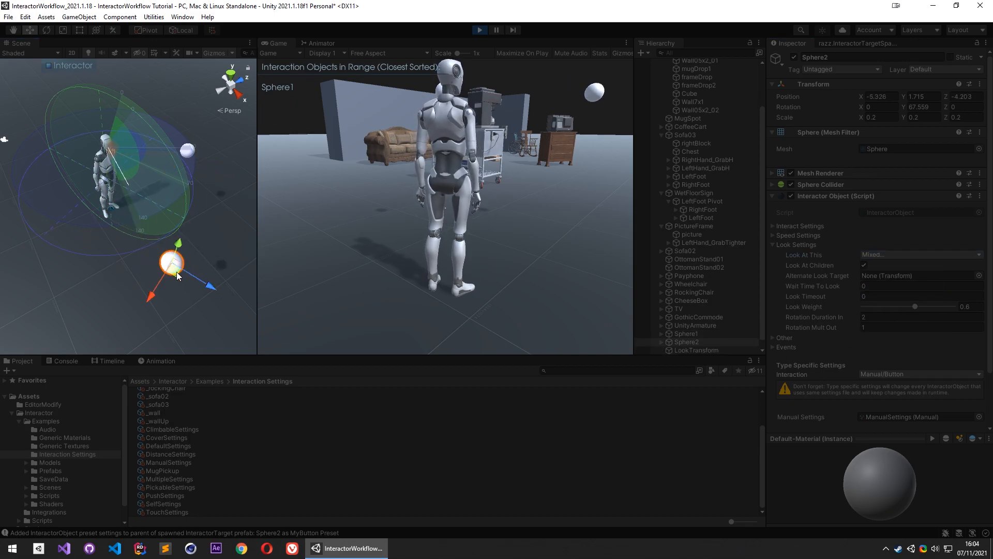
left_click(185, 151)
left_click_drag(188, 156, 228, 143)
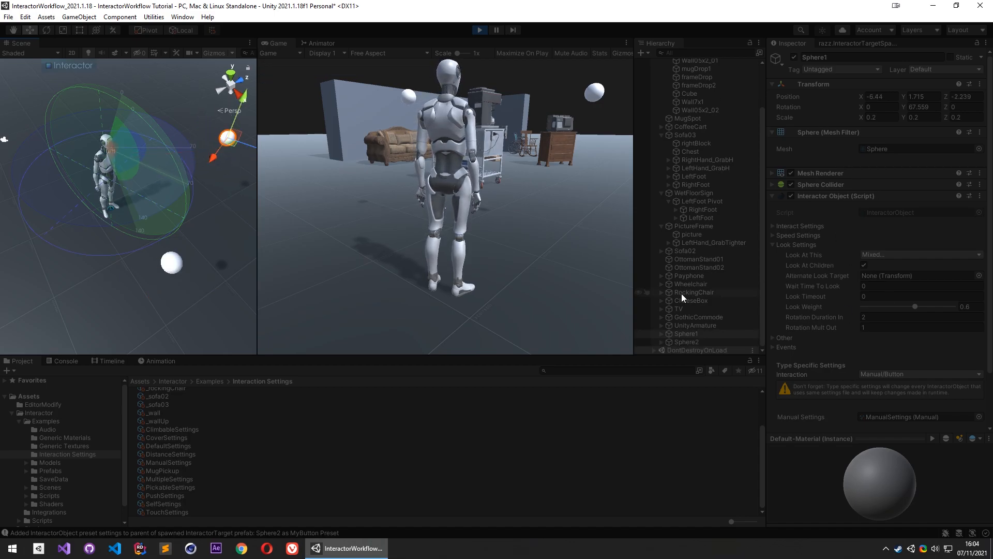
Set Sphere1's Priority to 101 in its Interact Settings
left_click(699, 342)
key("Up")
left_click(804, 226)
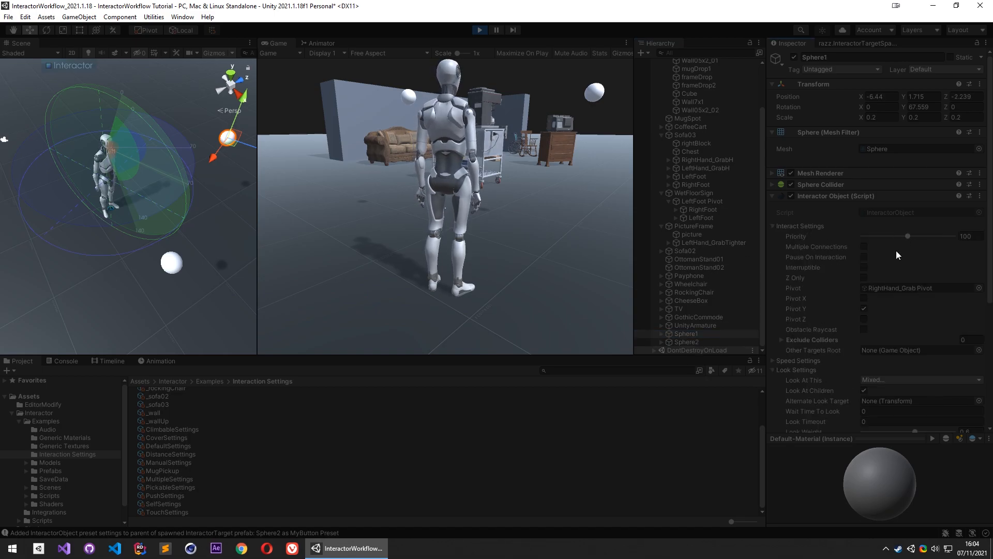
left_click(966, 236)
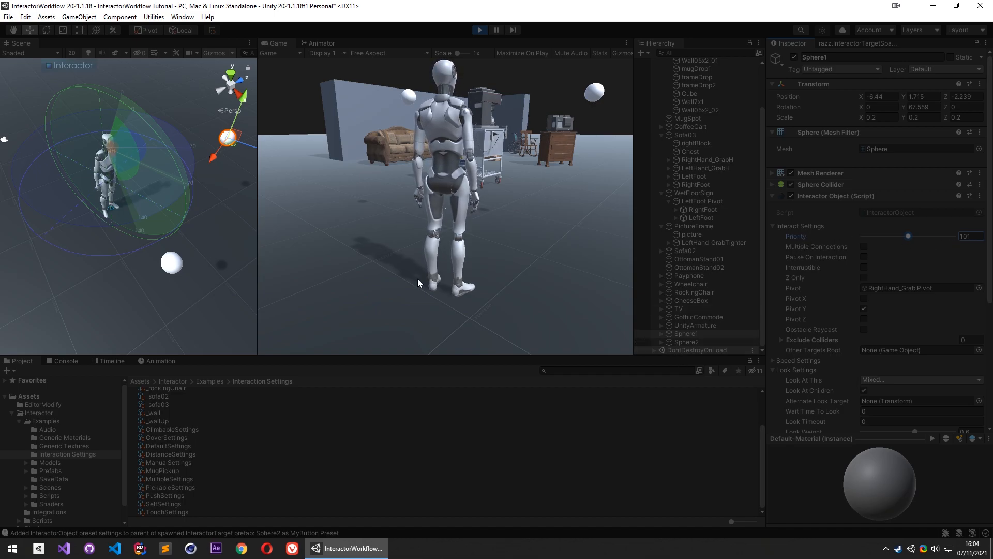
Move Sphere2 and Sphere1 back into the interactor's range, with Sphere2 close beside the character
left_click(172, 263)
left_click_drag(172, 270, 118, 206)
left_click(227, 138)
left_click_drag(234, 145, 189, 159)
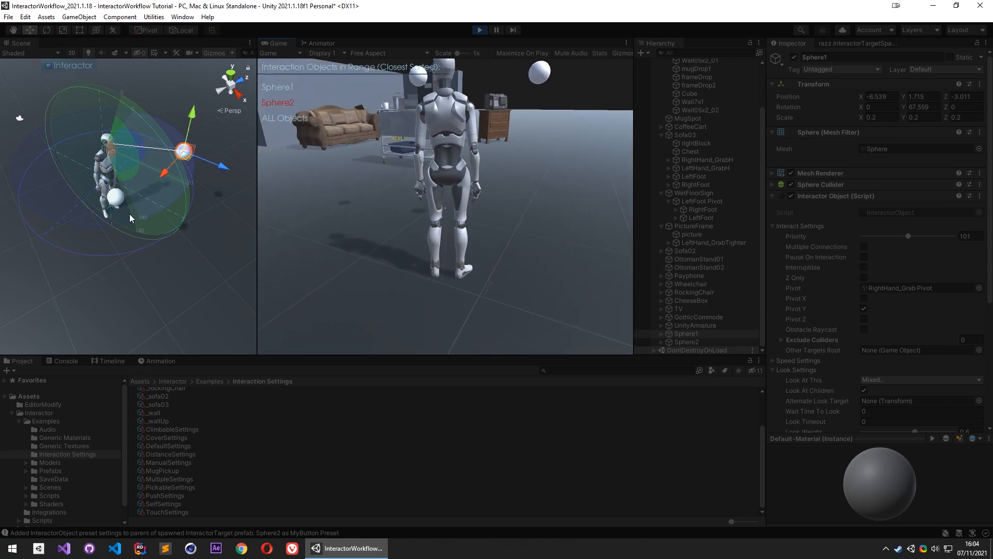
left_click(123, 199)
mouse_move(114, 208)
left_mouse_down()
mouse_move(157, 292)
mouse_move(111, 205)
left_mouse_up()
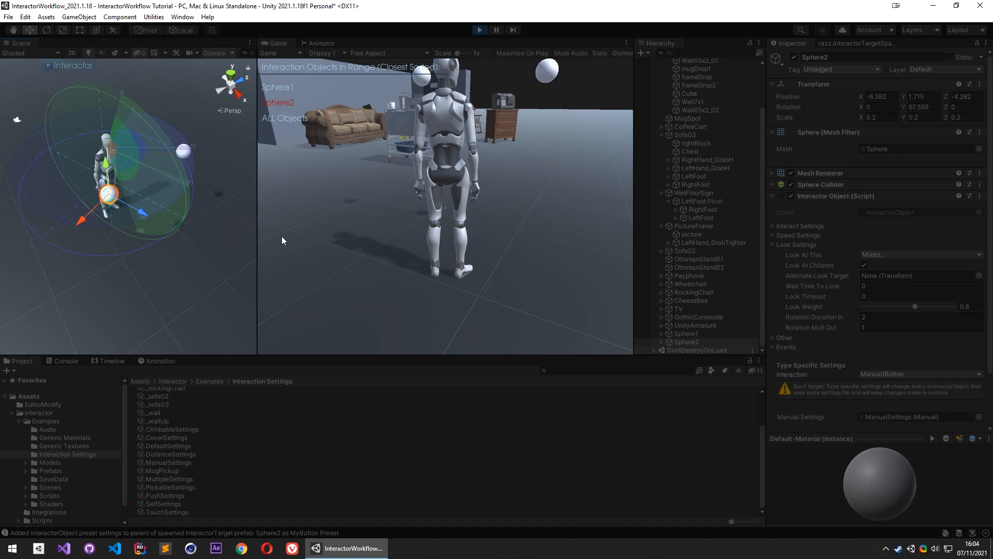
Remove On Selection from Sphere2's Look At This setting, leaving only Before
key("w")
right_click_drag(159, 217, 150, 204)
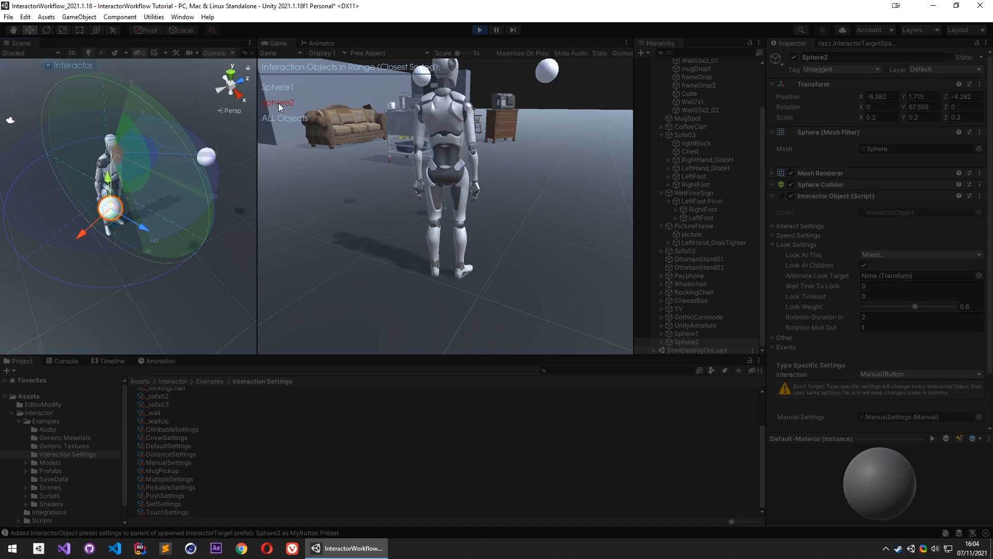
left_click(875, 254)
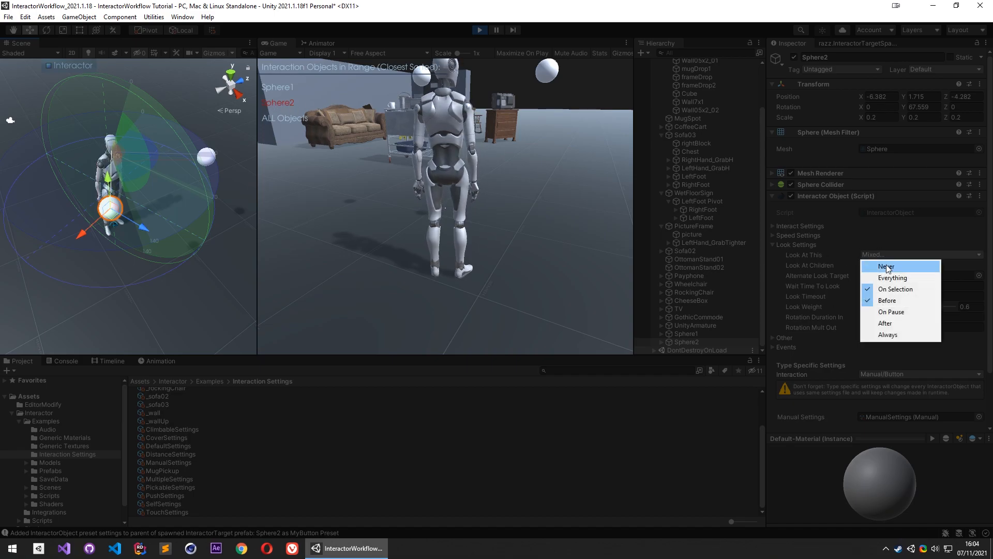
left_click(897, 288)
Remove On Selection from Sphere1's Look At This setting, leaving only Before
left_click(696, 334)
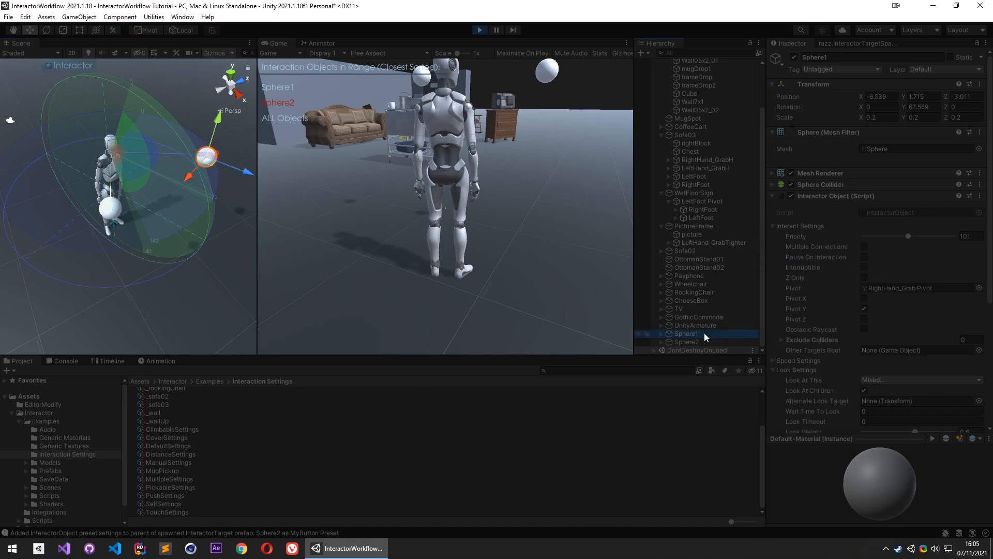
scroll(856, 294, "down", 3)
left_click(885, 288)
left_click(917, 321)
left_click(886, 286)
left_click(770, 6)
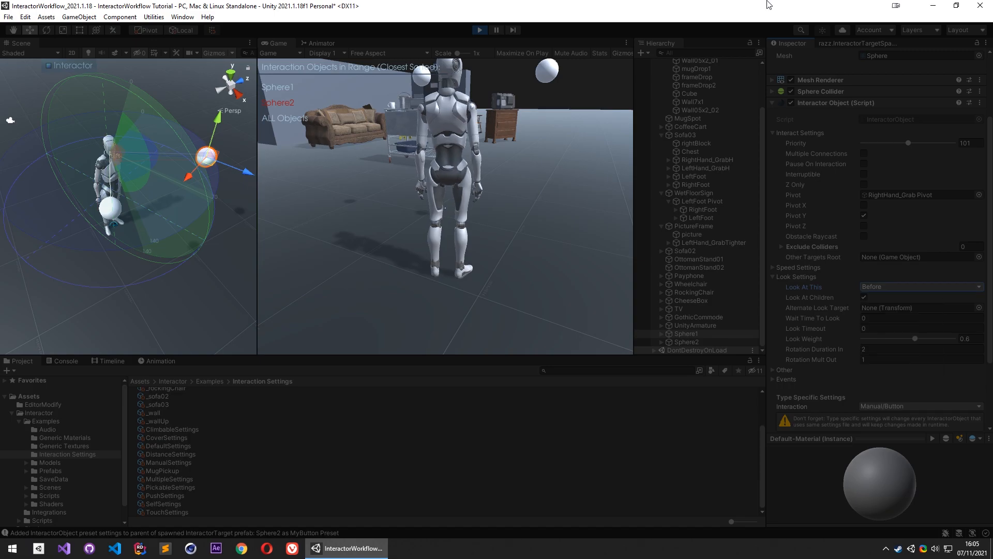
Nudge Sphere1 within range, move Sphere2 out of the interactor's range and expand Sphere2's Interact Settings
mouse_move(212, 165)
left_mouse_down()
mouse_move(252, 165)
mouse_move(193, 167)
mouse_move(251, 164)
mouse_move(213, 163)
left_mouse_up()
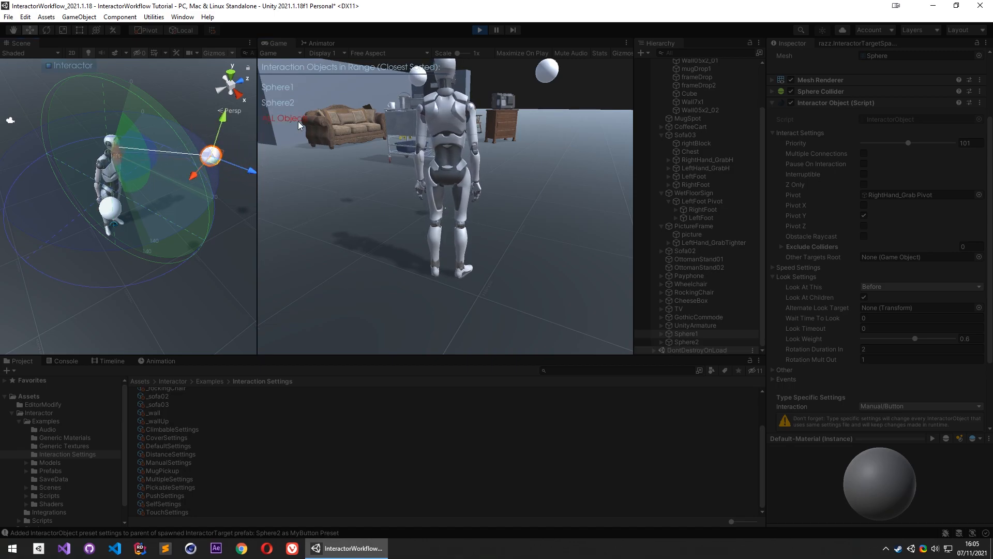
left_click(115, 212)
left_click_drag(114, 218, 162, 309)
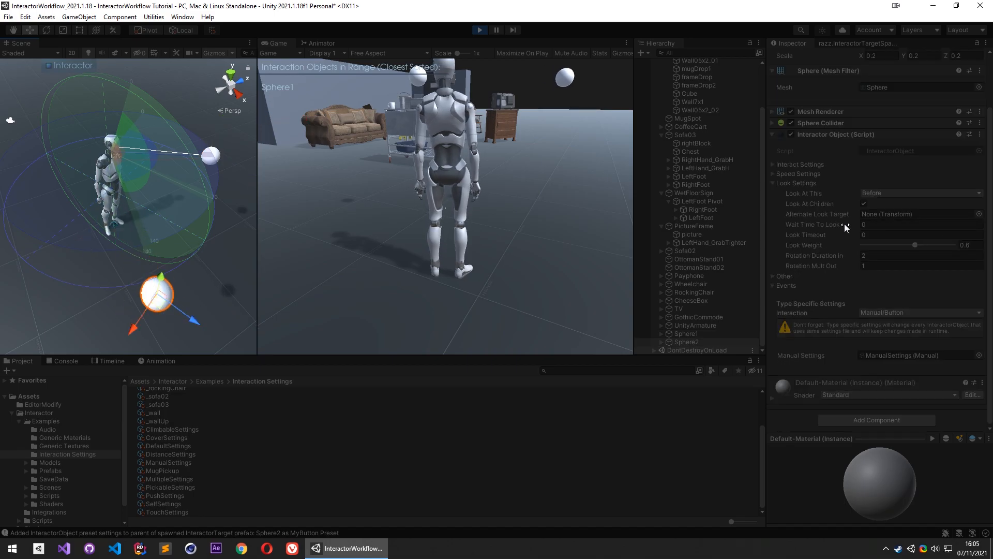
left_click(790, 166)
mouse_move(151, 305)
left_mouse_down()
mouse_move(117, 227)
mouse_move(105, 223)
mouse_move(123, 273)
mouse_move(101, 225)
mouse_move(157, 313)
left_mouse_up()
Bring Sphere2 back beside the character and move Sphere1 out of the interactor's range
left_click_drag(99, 215, 129, 205)
left_click(214, 161)
left_click_drag(214, 164, 197, 185)
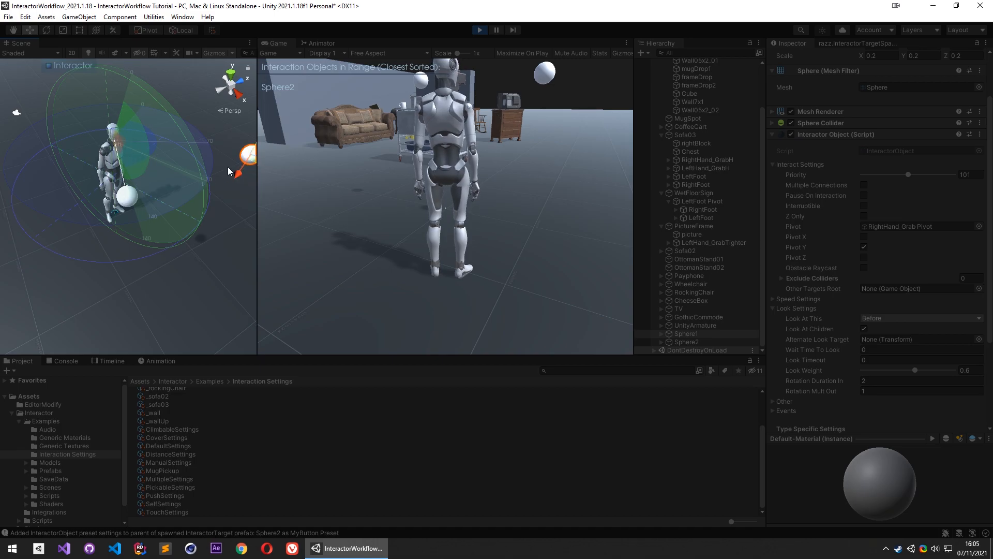
Bring Sphere1 back within the interactor's range and add On Pause and After to its Look At This setting
right_click_drag(228, 171, 231, 178)
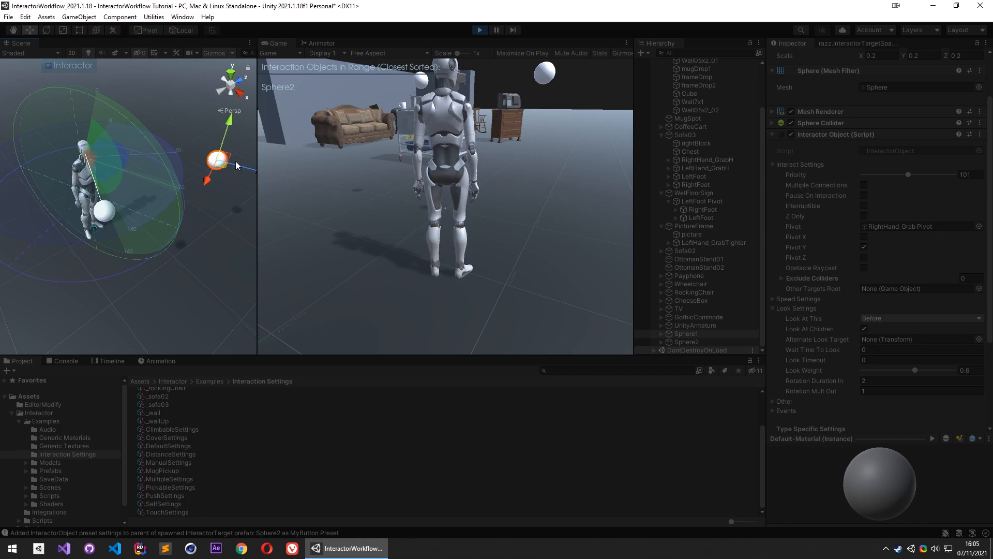
left_click_drag(220, 171, 169, 162)
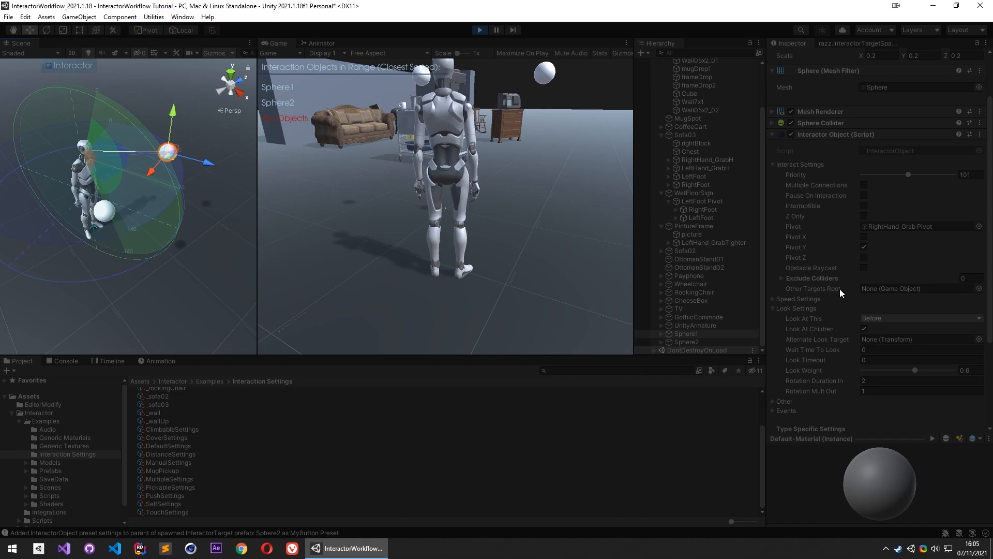
scroll(842, 309, "down", 3)
left_click(882, 226)
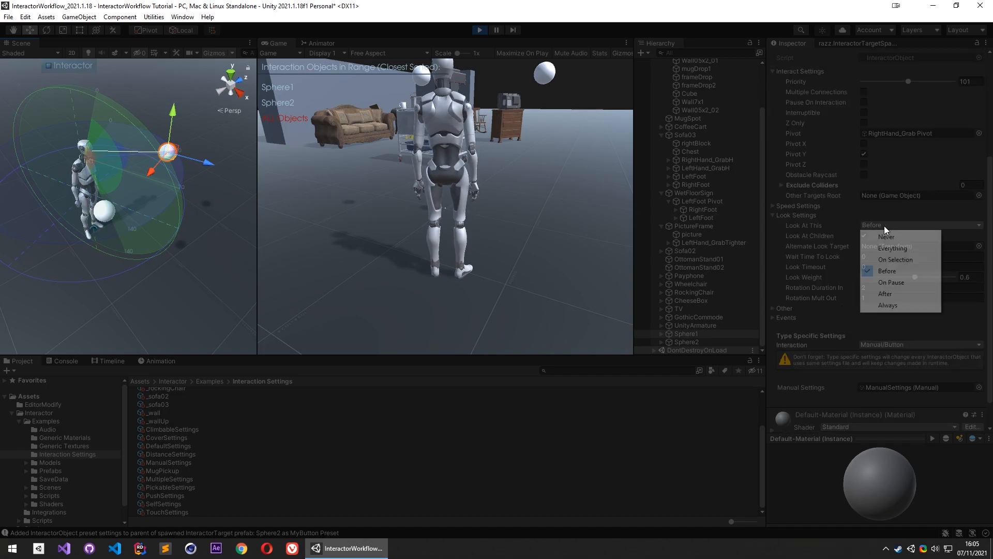
left_click(898, 284)
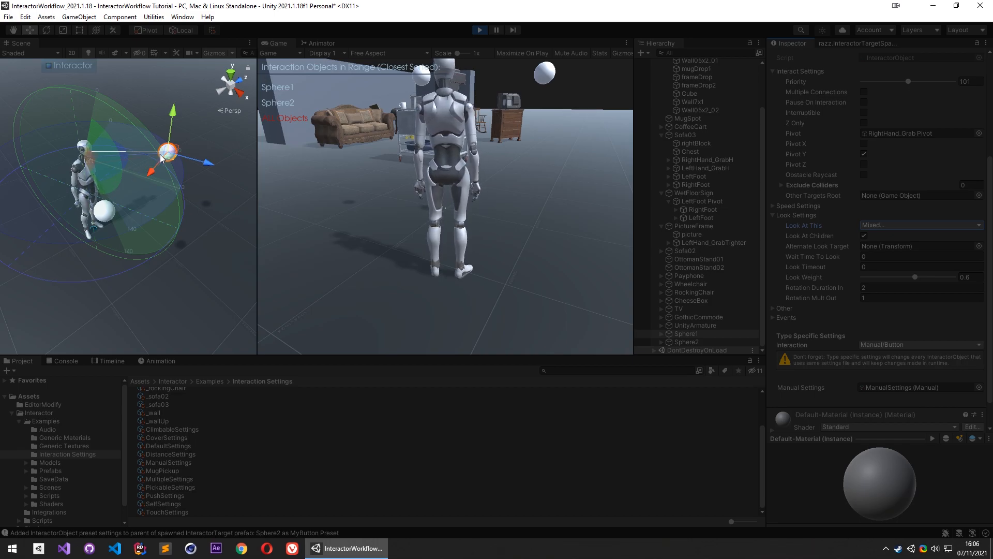
left_click(890, 226)
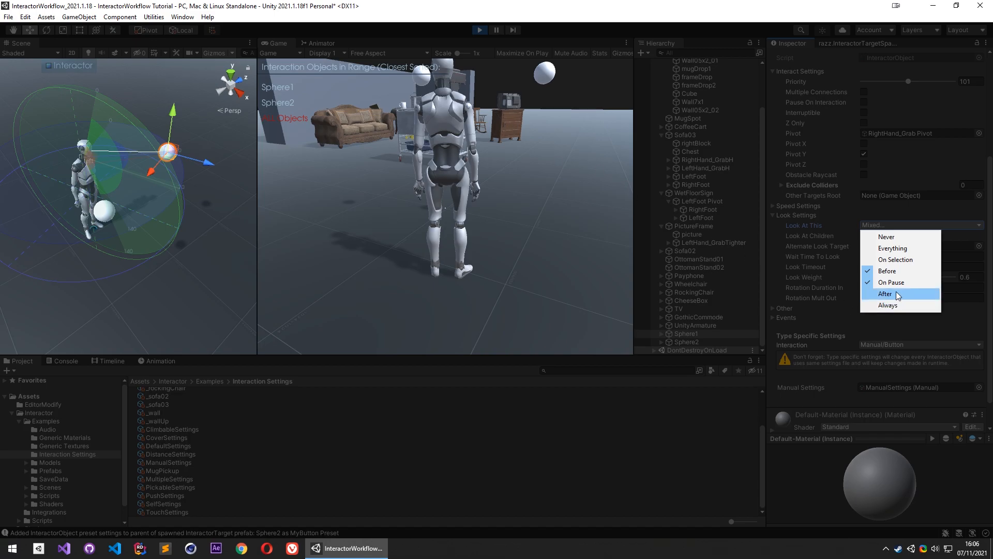
left_click(896, 295)
Move Sphere1 in front of the character, within reach of its hand
left_click_drag(180, 150, 164, 138)
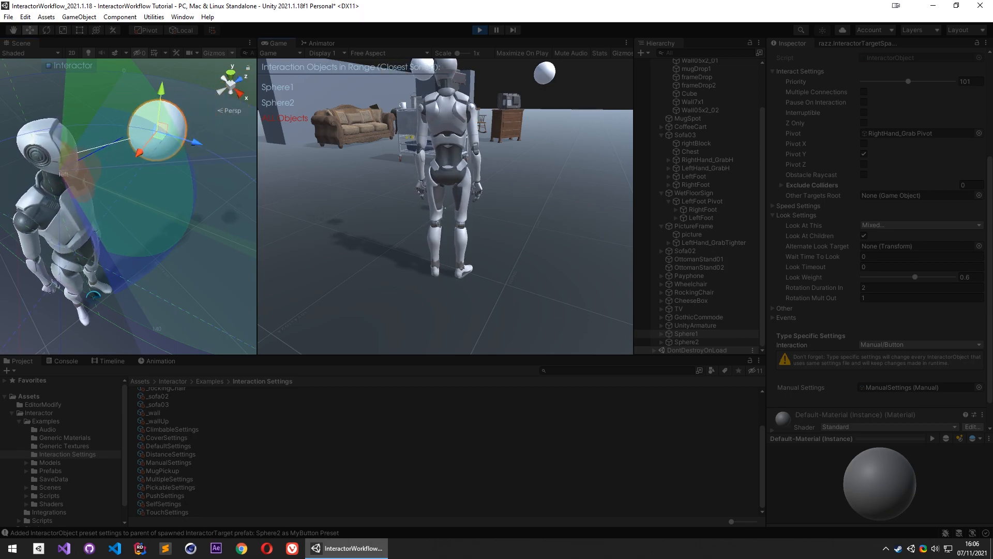
left_click(415, 138)
key("Escape")
mouse_move(173, 194)
middle_mouse_down()
mouse_move(150, 181)
mouse_move(168, 191)
middle_mouse_up()
scroll(139, 181, "down", 6)
left_click_drag(125, 179, 139, 144)
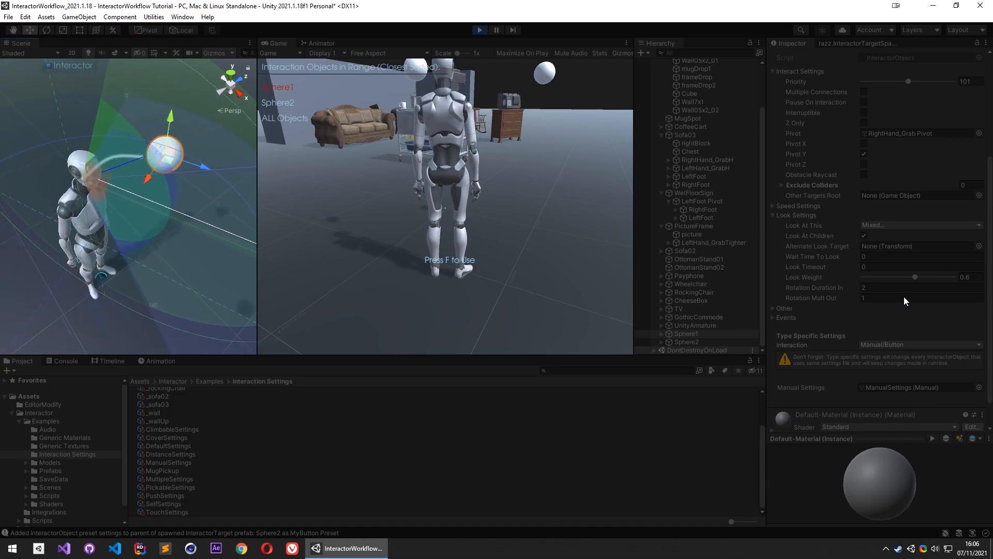
Add On Selection and Always to Sphere1's Look At This setting
left_click(888, 224)
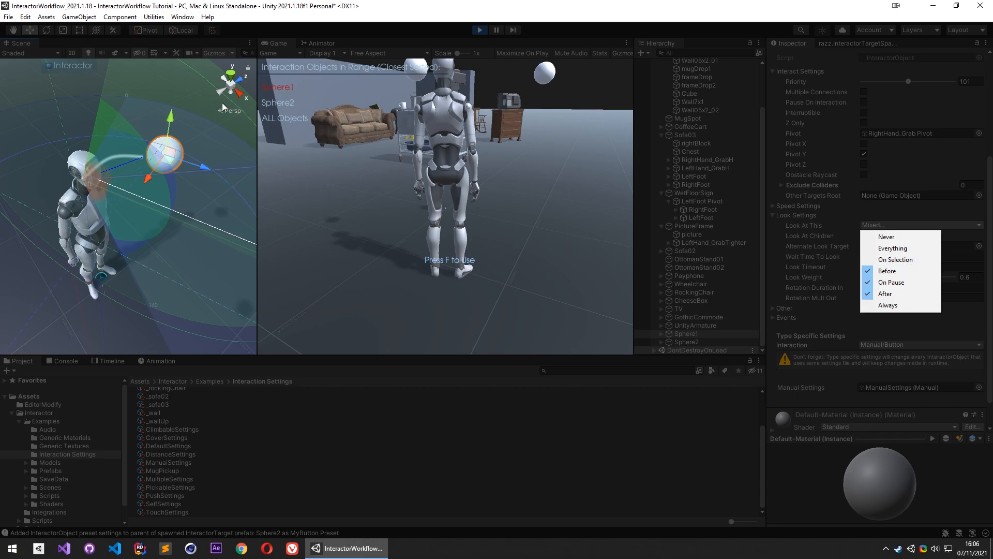
left_click(910, 262)
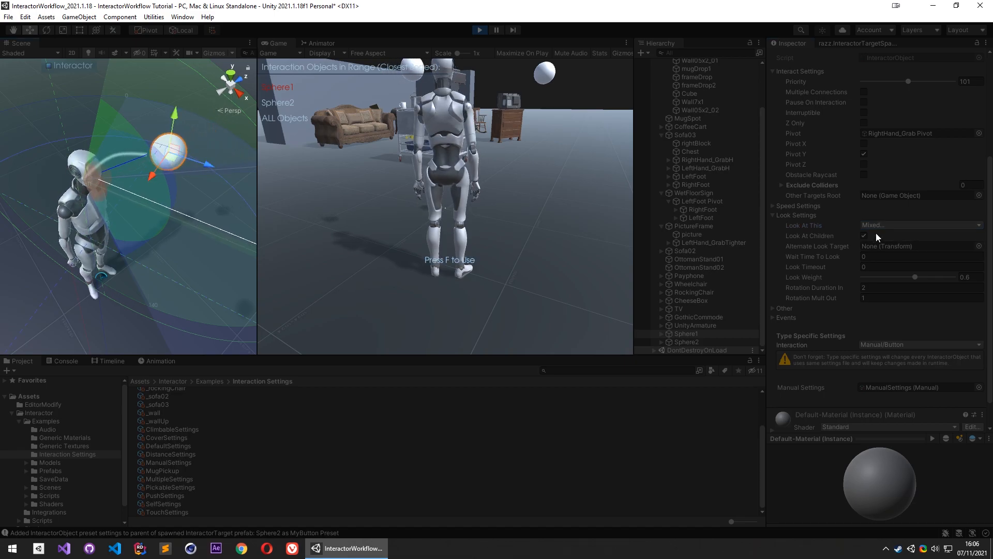
left_click(888, 224)
left_click(904, 305)
Lower Sphere1 slightly beside the character and trigger its interaction in the running game
left_click(899, 225)
left_click(175, 155)
mouse_move(174, 158)
left_mouse_down()
mouse_move(223, 149)
mouse_move(166, 172)
left_mouse_up()
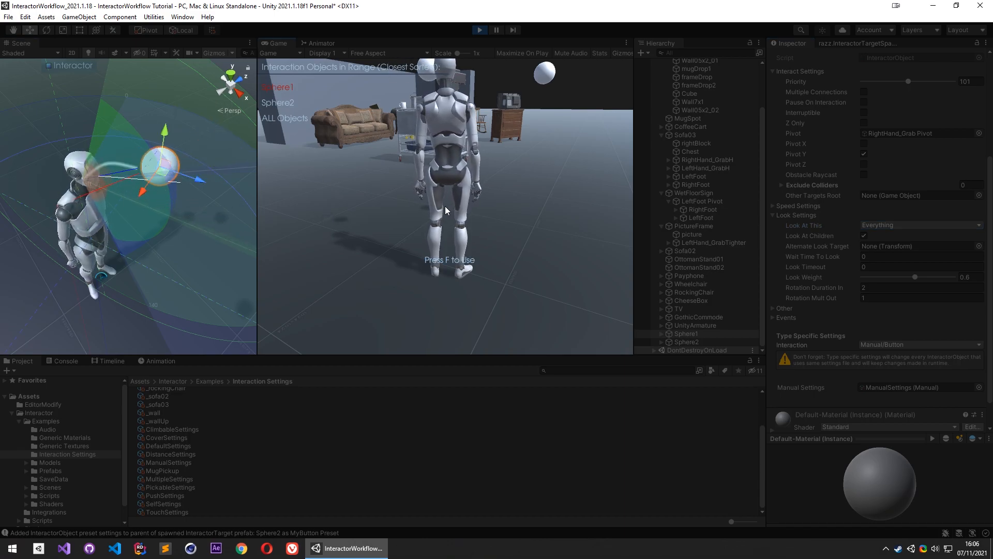
left_click(409, 166)
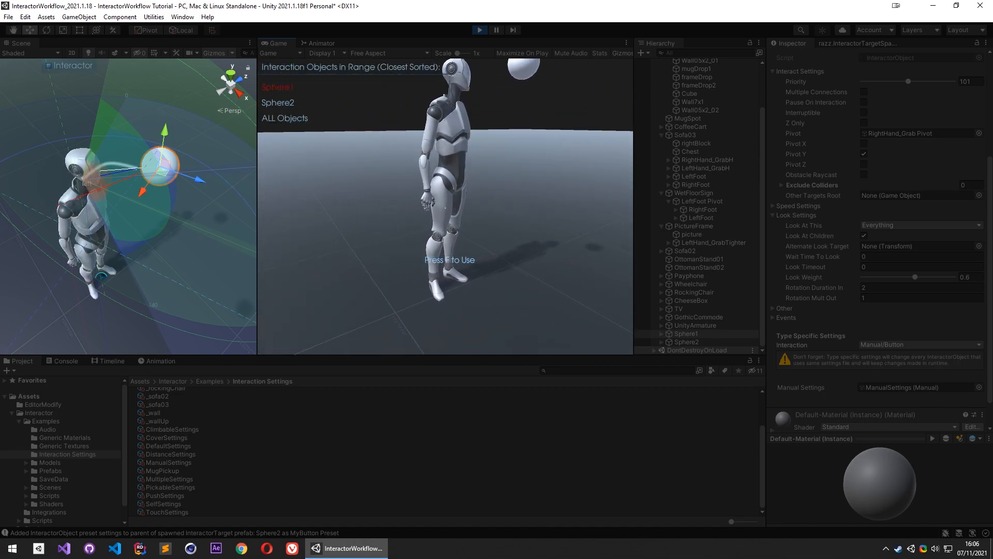
key("f")
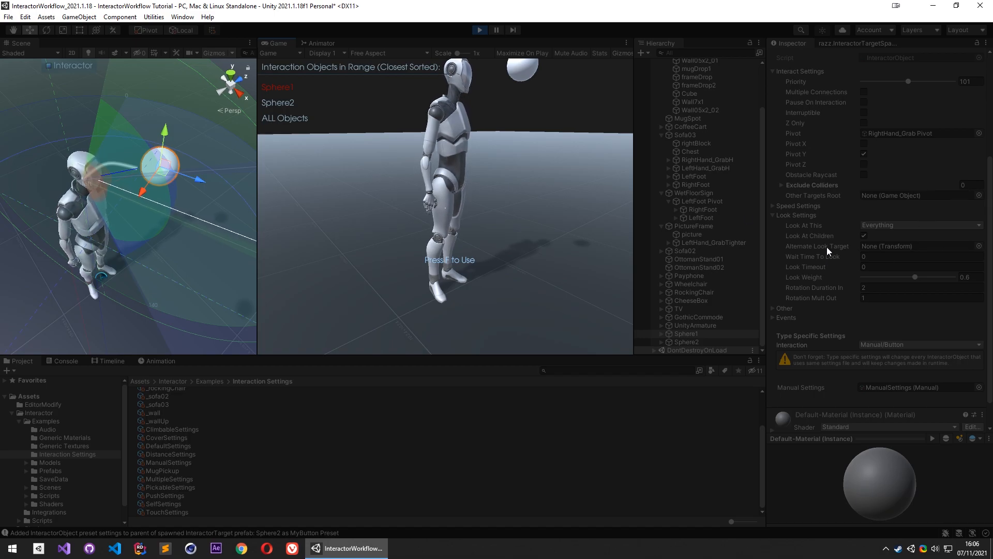
Switch On Pause off and back on in Sphere1's Look At This setting, and remove After
left_click(875, 226)
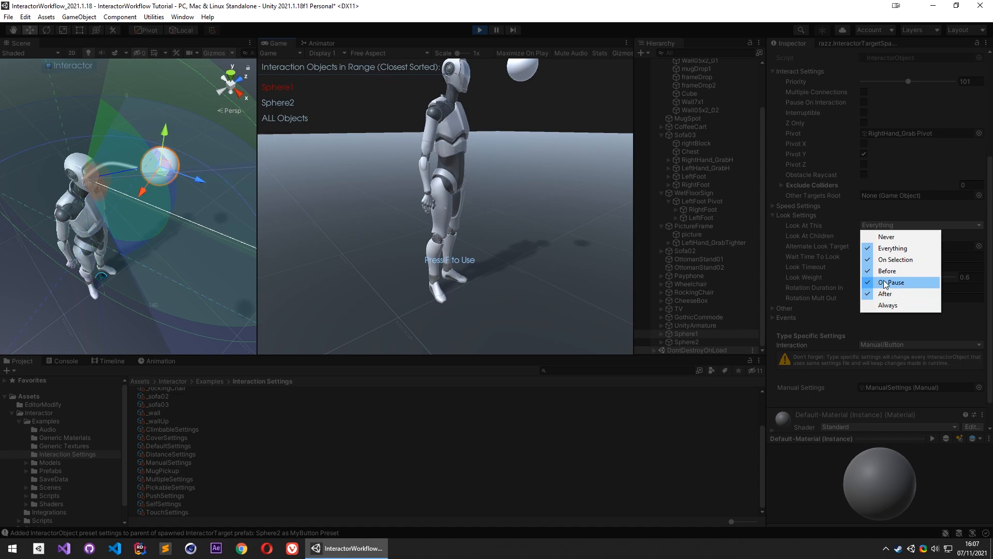
left_click(884, 283)
left_click(883, 227)
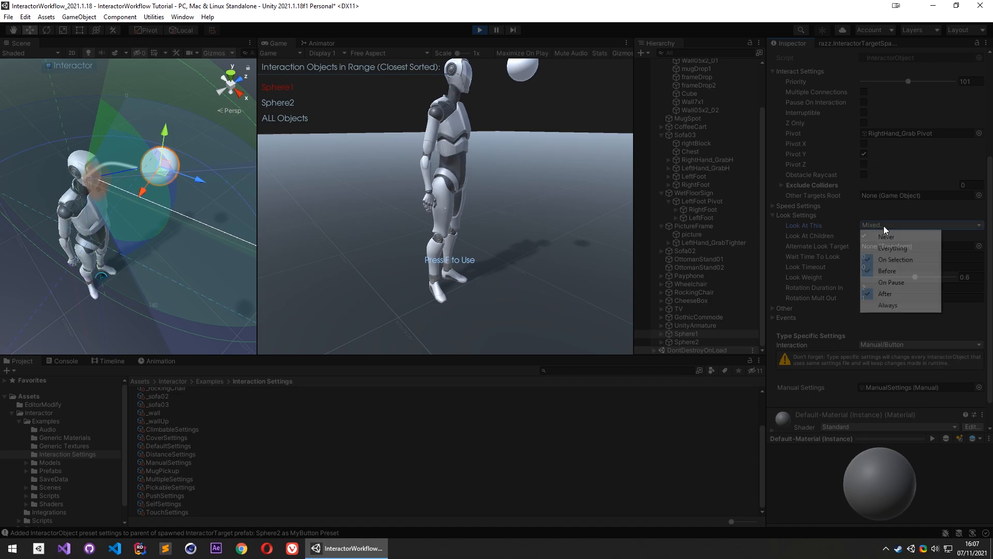
left_click(893, 284)
left_click(905, 227)
left_click(890, 296)
left_click(890, 228)
left_click(529, 230)
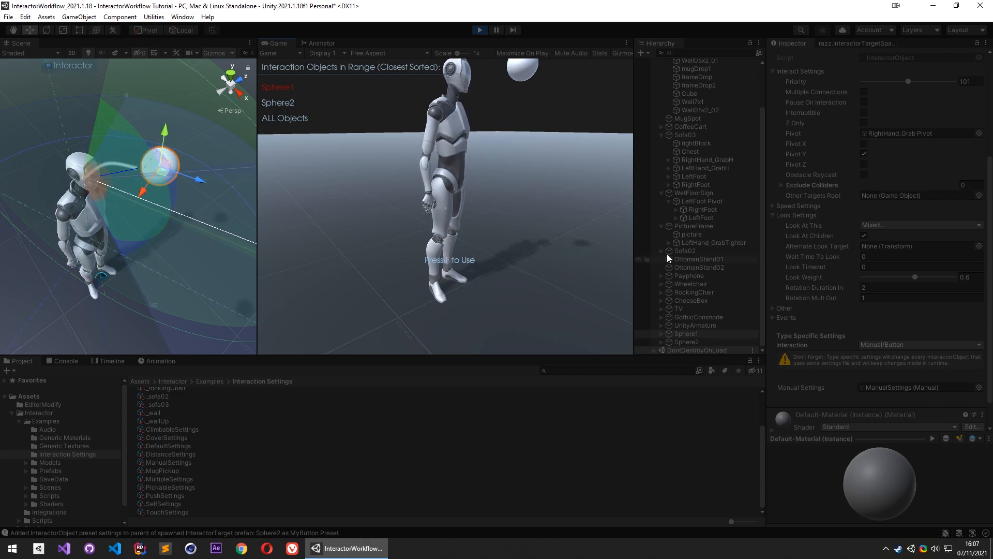
Enable Pause On Interaction for Sphere1 and add After back to its Look At This setting
scroll(800, 192, "up", 3)
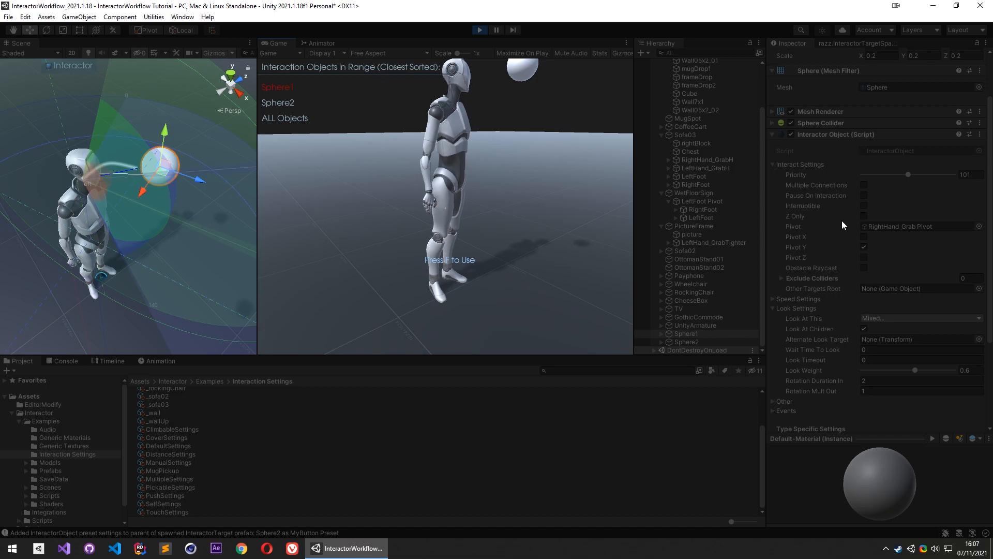
left_click(863, 195)
left_click(874, 317)
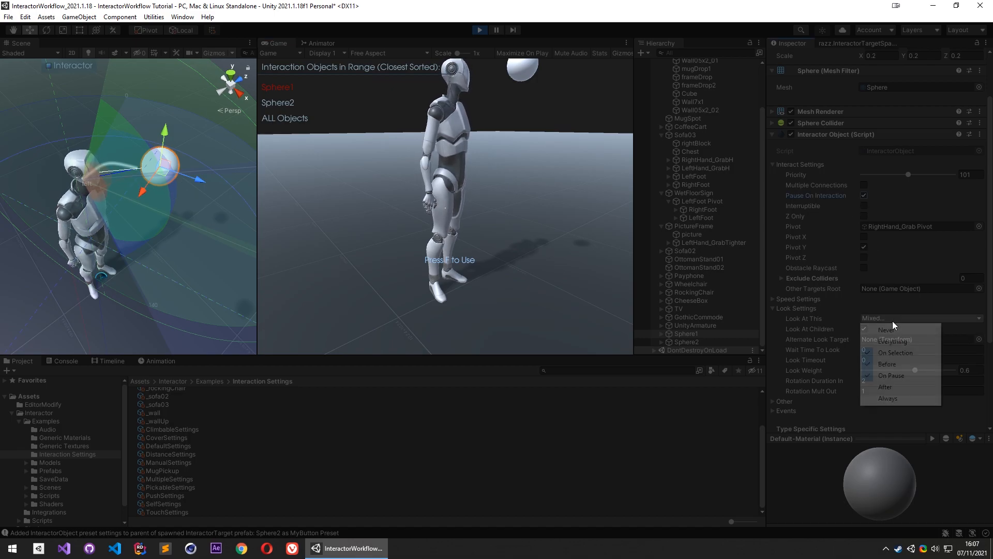
left_click(874, 388)
Trigger Sphere1's interaction so the character pauses with its hand on it, and review the look settings
key("f")
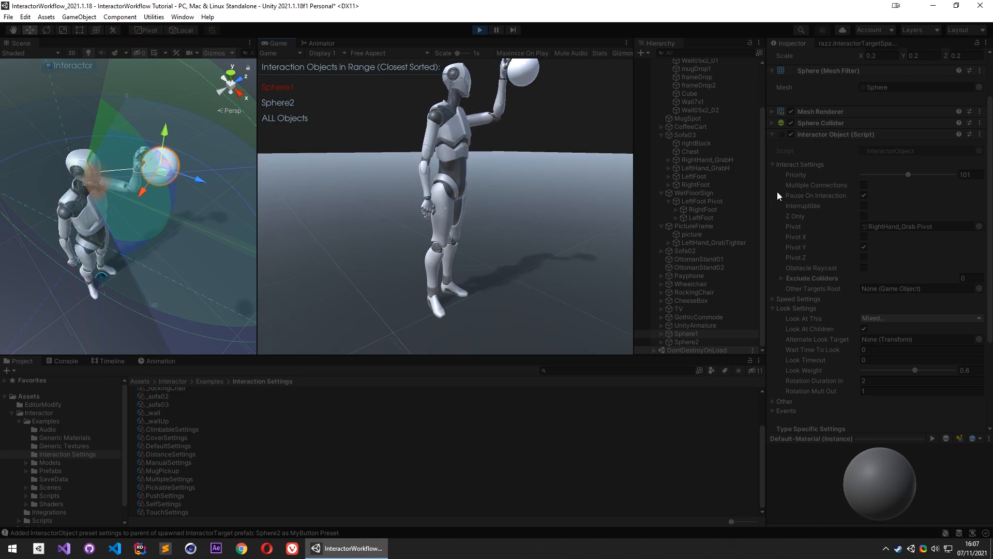
left_click(874, 317)
left_click(745, 4)
scroll(820, 300, "down", 3)
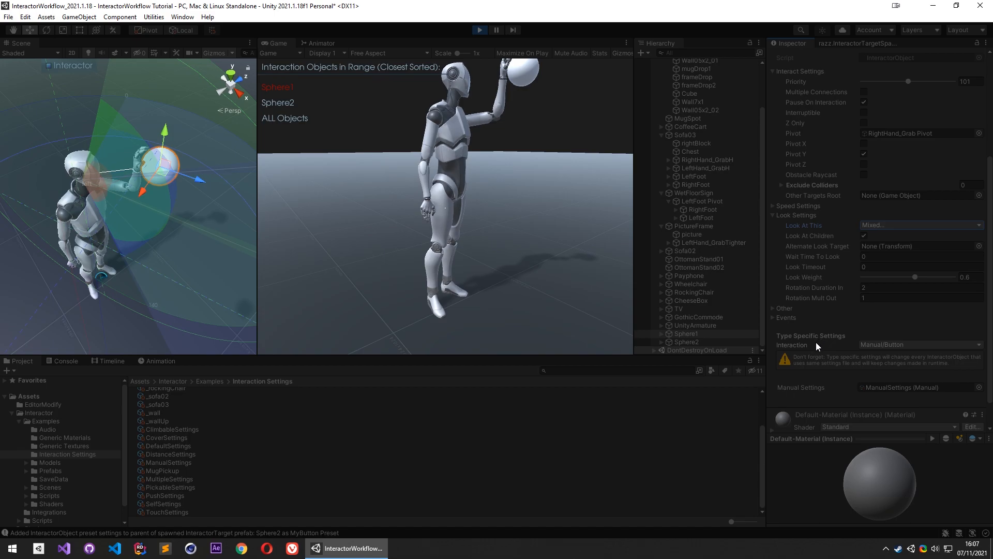
scroll(820, 317, "up", 3)
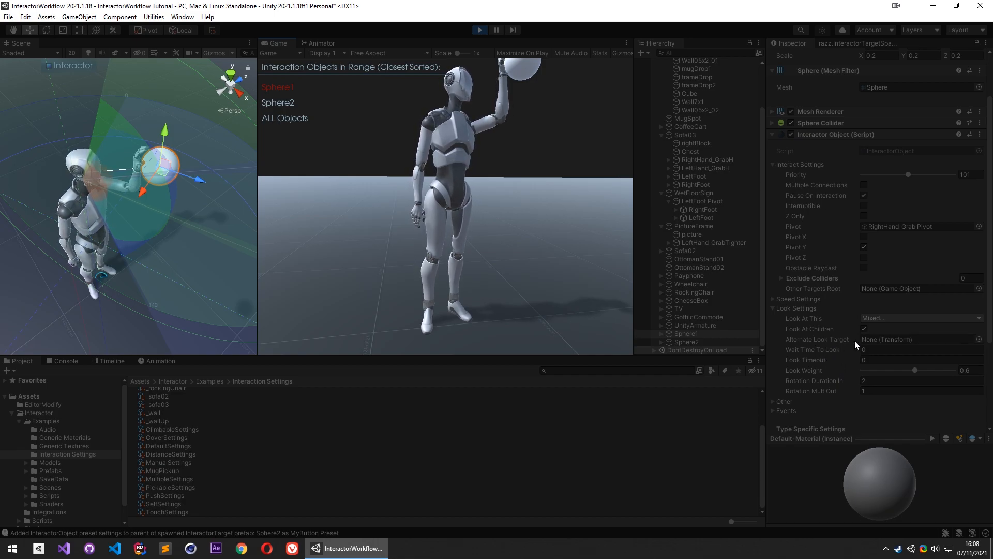
scroll(859, 341, "down", 4)
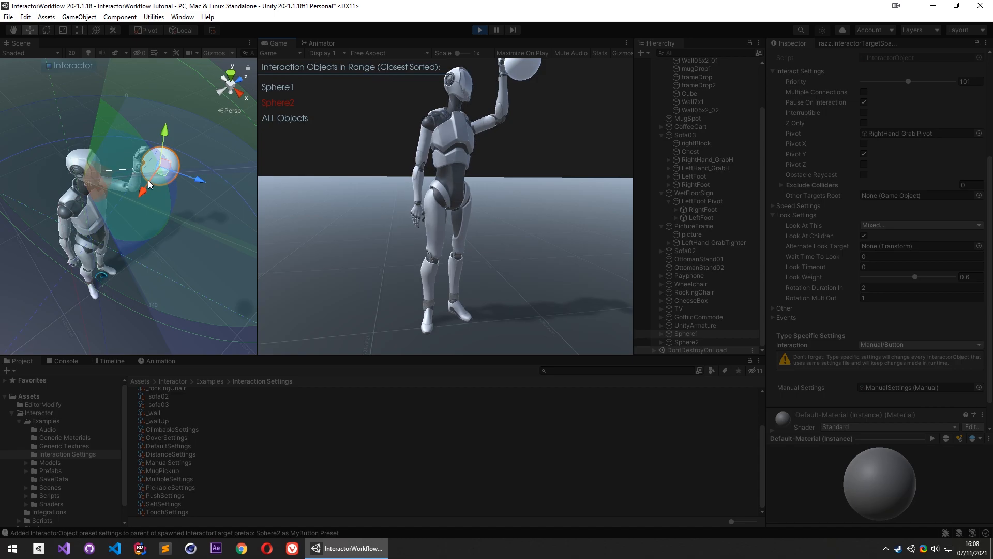
Find the coffee cart in the scene and frame it for a closer view
right_click_drag(124, 219, 357, 155)
key("w")
left_click(150, 265)
key("f")
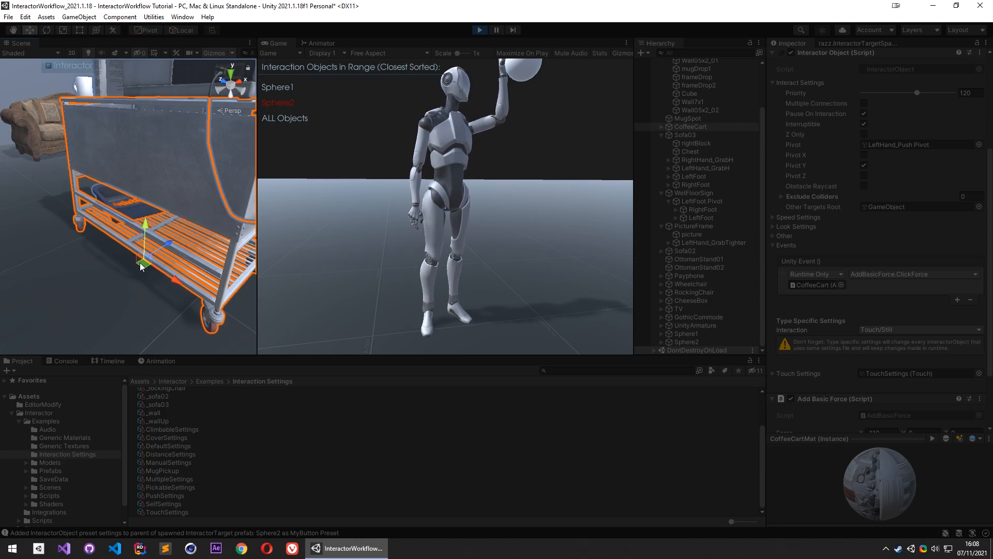
left_click_drag(144, 269, 142, 202, "alt")
left_click(143, 197)
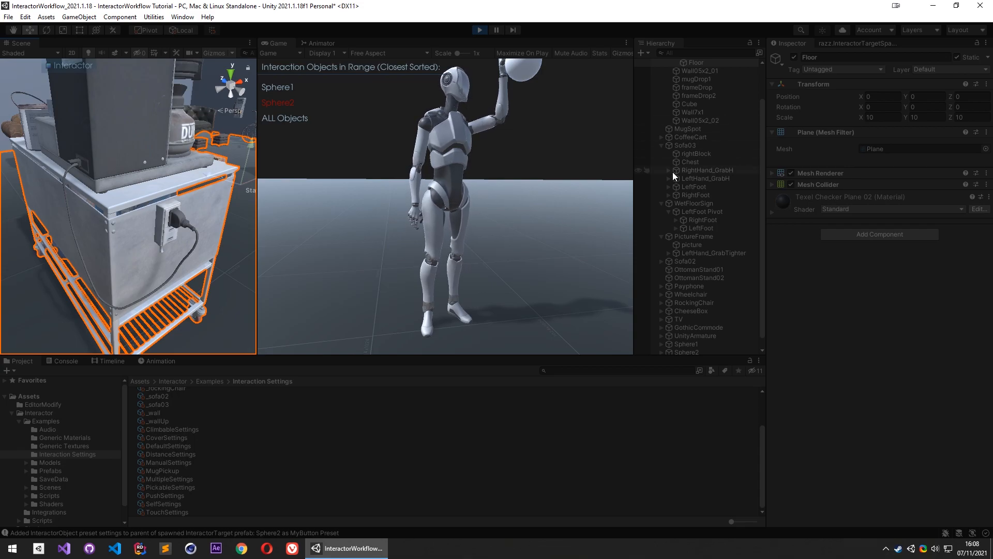
Expand CoffeeCart down to LeftHand_Push Pivot and select the LeftHand_Push target to inspect it
scroll(672, 171, "up", 3)
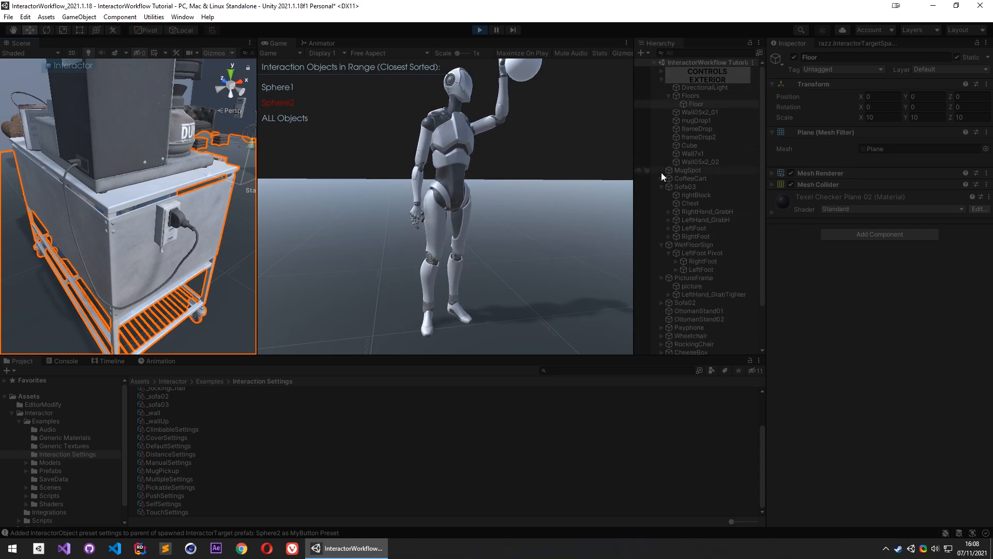
left_click(693, 95)
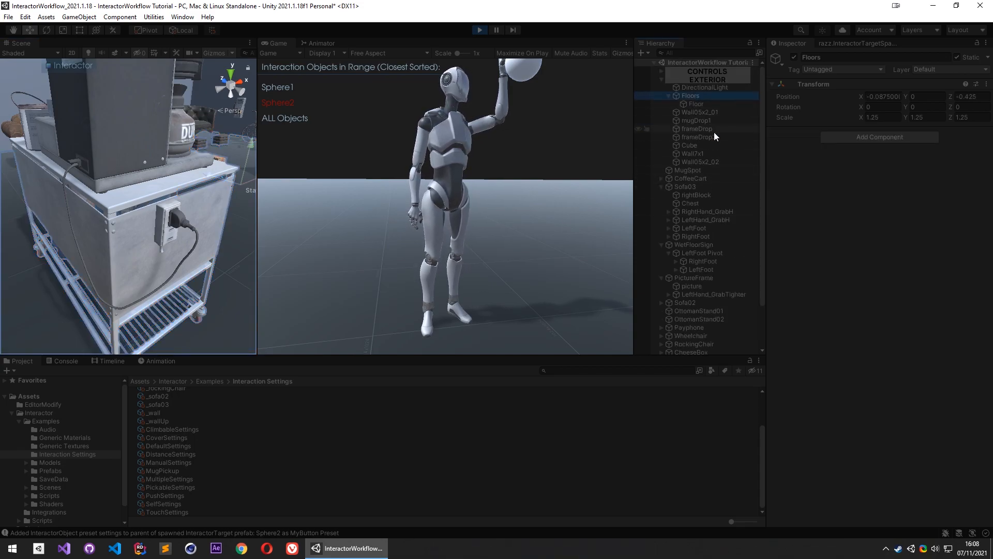
left_click(660, 77)
left_click(662, 96)
left_click(691, 195)
left_click(677, 195)
left_click(699, 203)
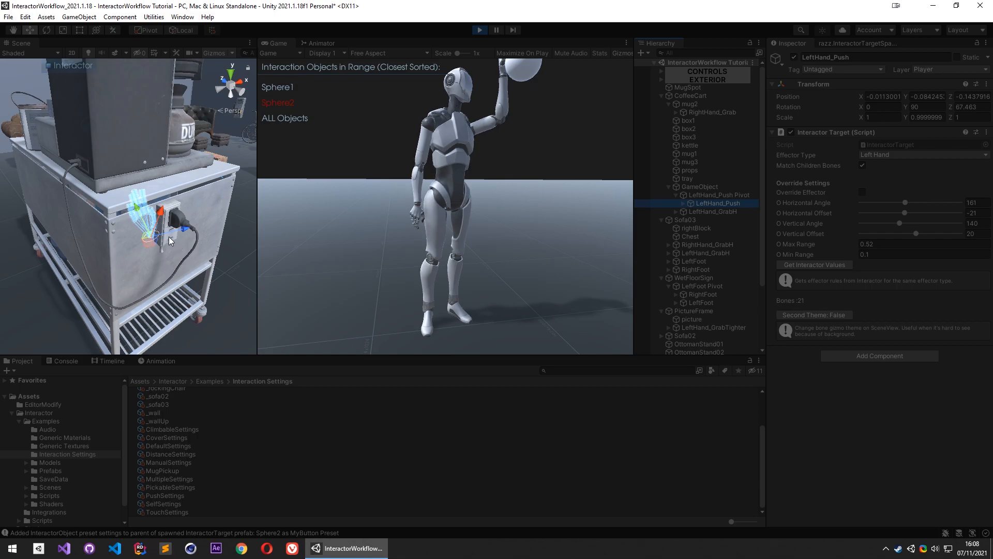
Return to the character, select Sphere1 and disable its Look At Children option
right_click_drag(161, 248, 797, 217)
key("w")
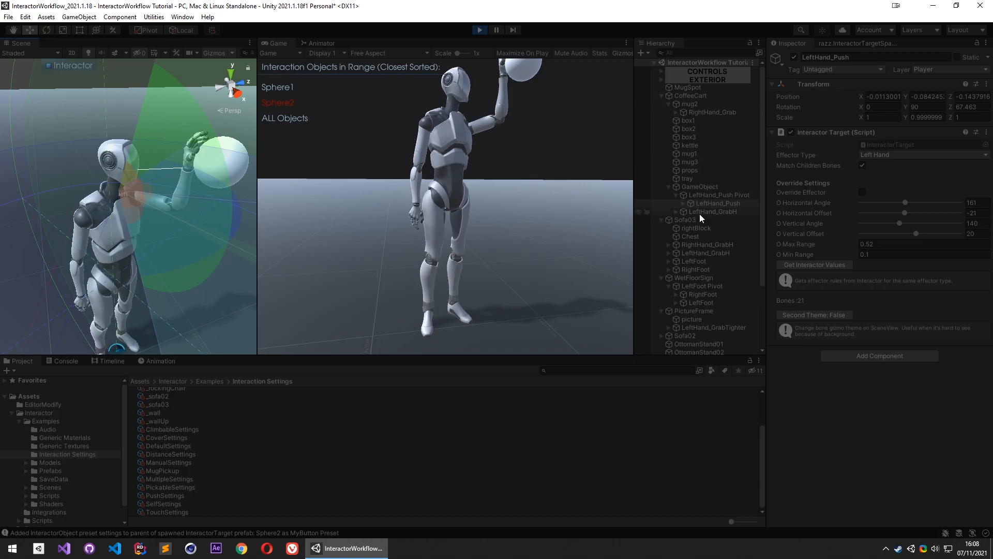
scroll(700, 213, "down", 3)
scroll(690, 260, "down", 1)
left_click(693, 334)
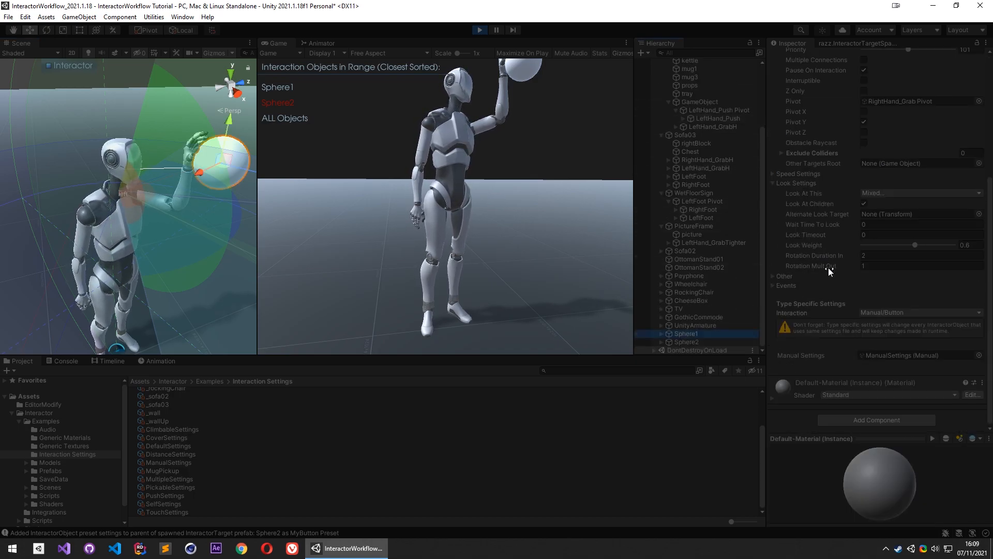
left_click(864, 204)
left_click(864, 204)
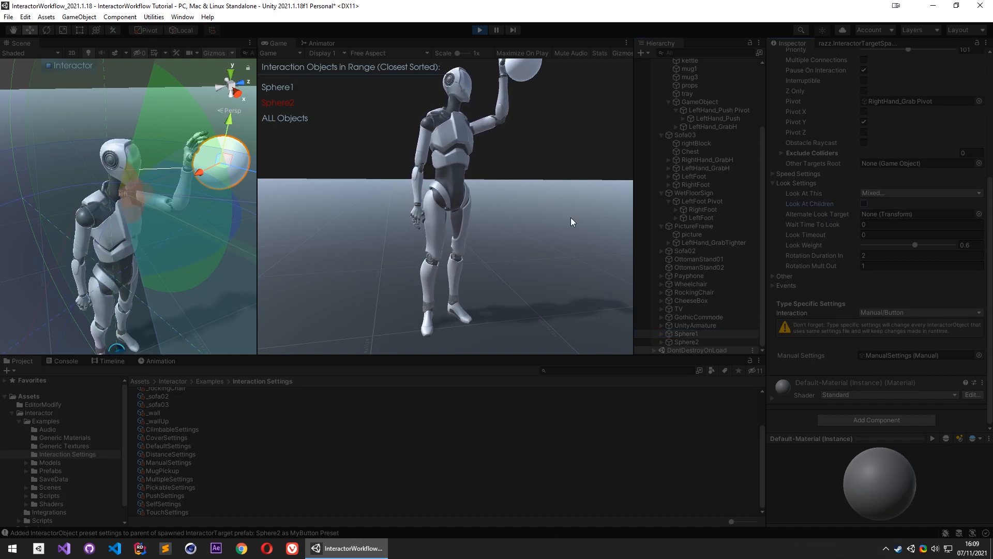
Assign Sphere2 as Sphere1's Alternate Look Target and move Sphere1 farther from the character
right_click_drag(133, 228, 168, 272)
scroll(168, 271, "down", 5)
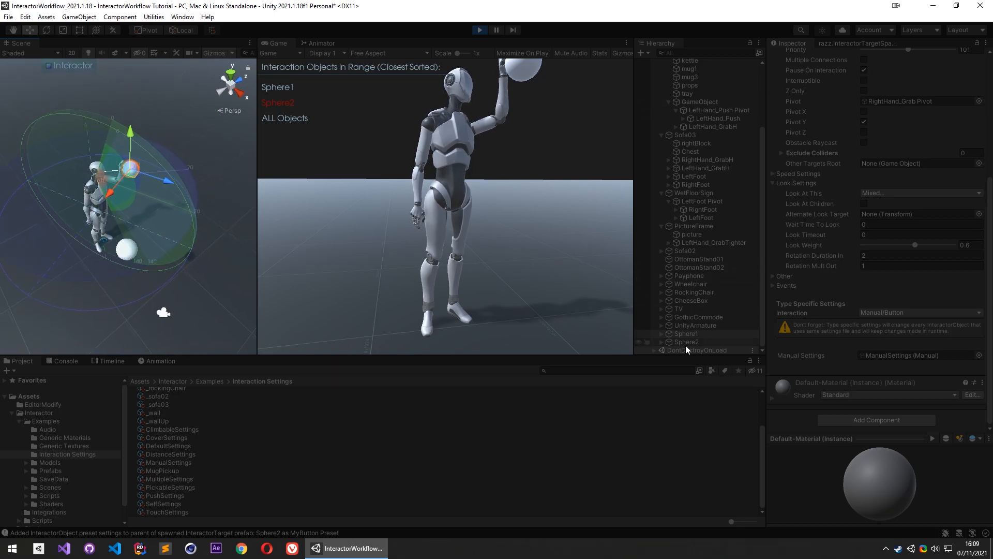
left_click_drag(689, 340, 892, 215)
left_click_drag(133, 175, 154, 168)
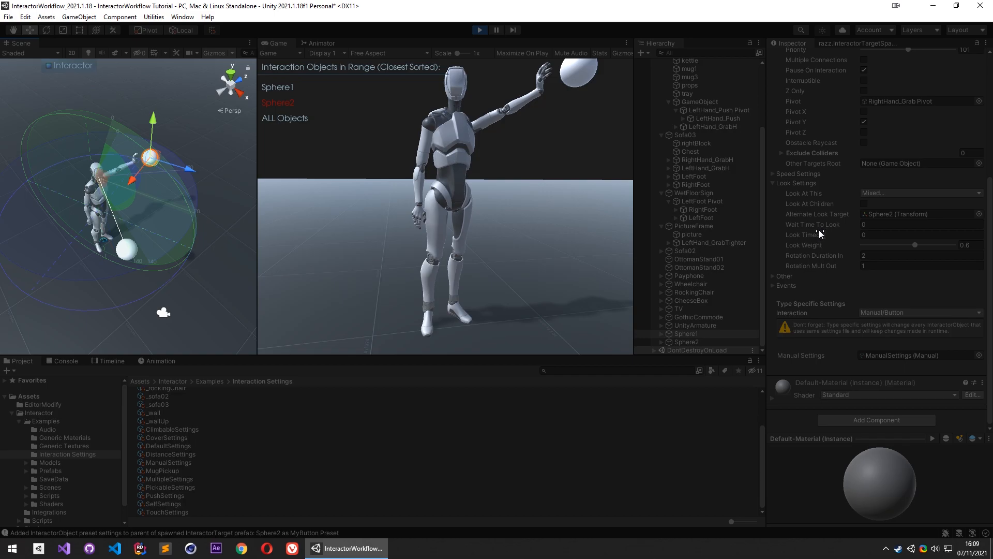
Select Sphere2 and move it far away from the character, out of the interactor's range
left_click(126, 250)
left_click_drag(127, 253, 230, 318)
mouse_move(228, 317)
right_mouse_down()
mouse_move(249, 324)
mouse_move(233, 322)
right_mouse_up()
key("s")
left_click_drag(166, 228, 981, 259)
left_click_drag(170, 180, 10, 217)
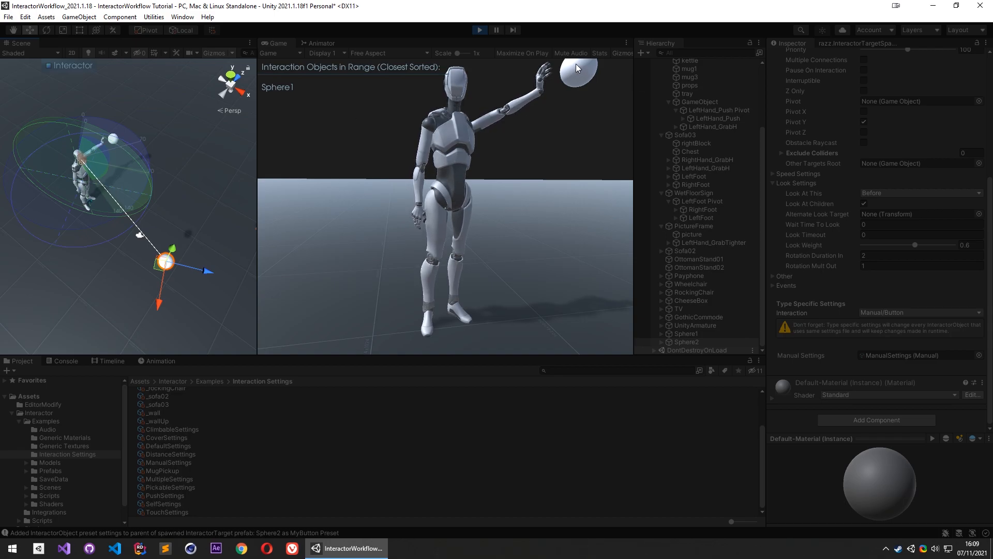
Select Sphere1 and check which Look At This options are active with Sphere2 as its alternate target
key("w")
right_click_drag(148, 195, 195, 222)
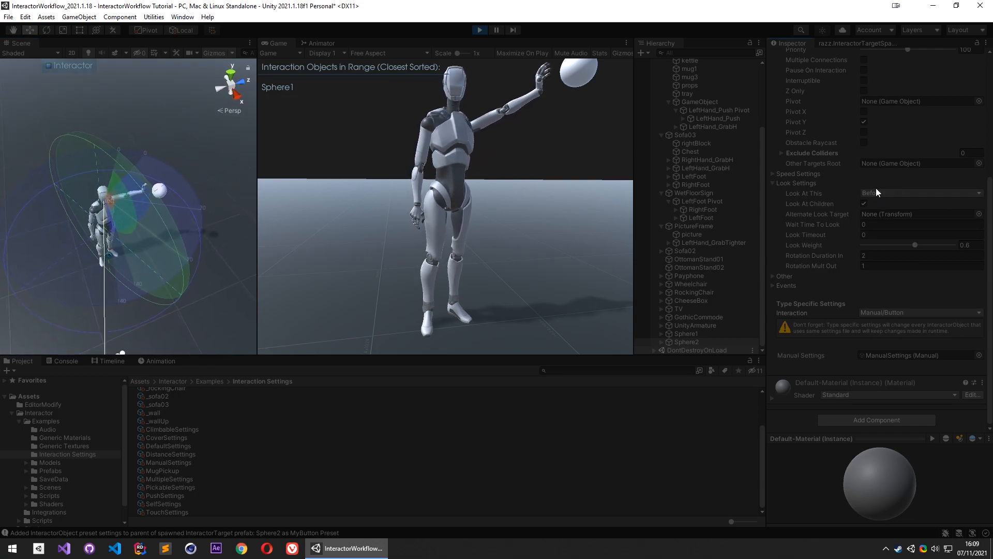
left_click(697, 334)
left_click(908, 193)
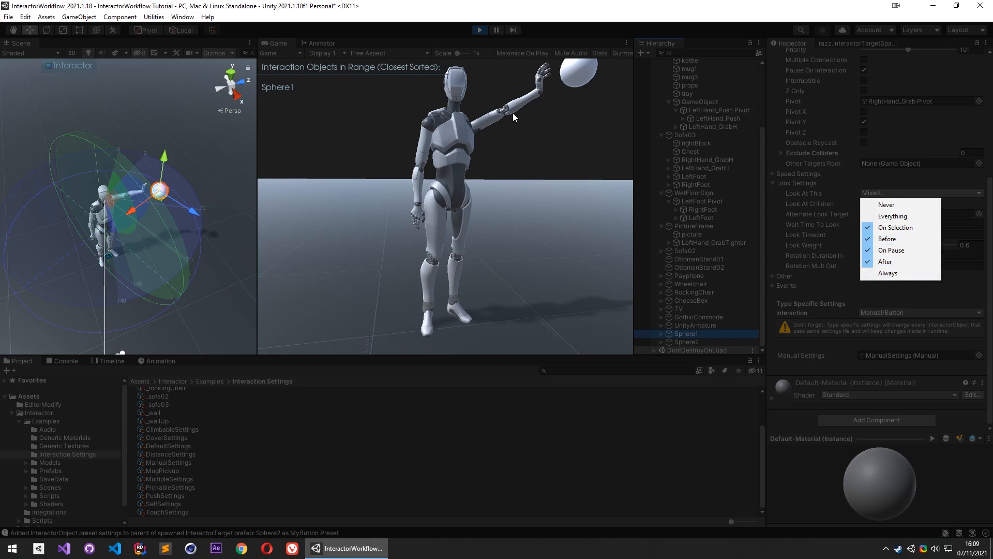
left_click(707, 342)
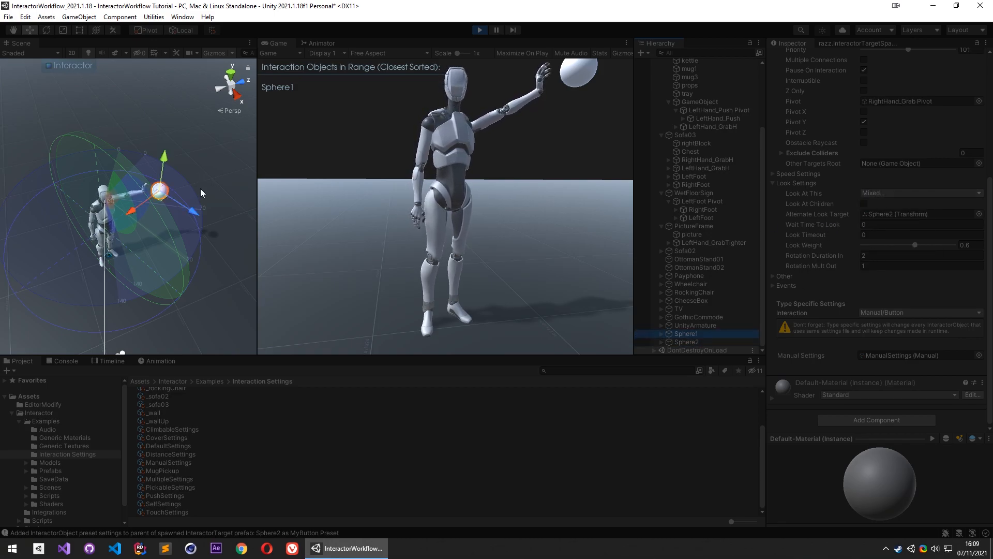
Move Sphere1 out of the interactor's range and clear its Alternate Look Target
left_click_drag(166, 198, 249, 223)
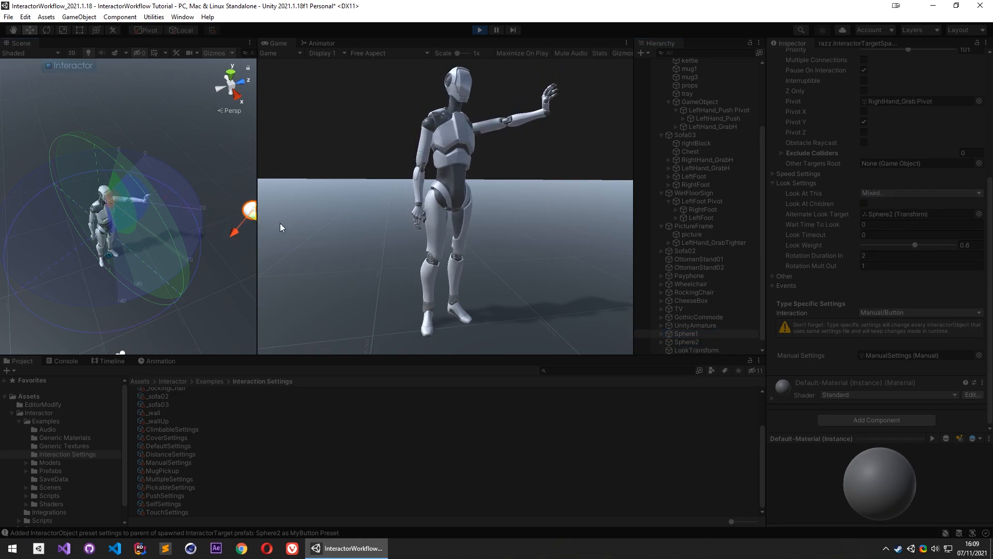
left_click(886, 216)
key("Delete")
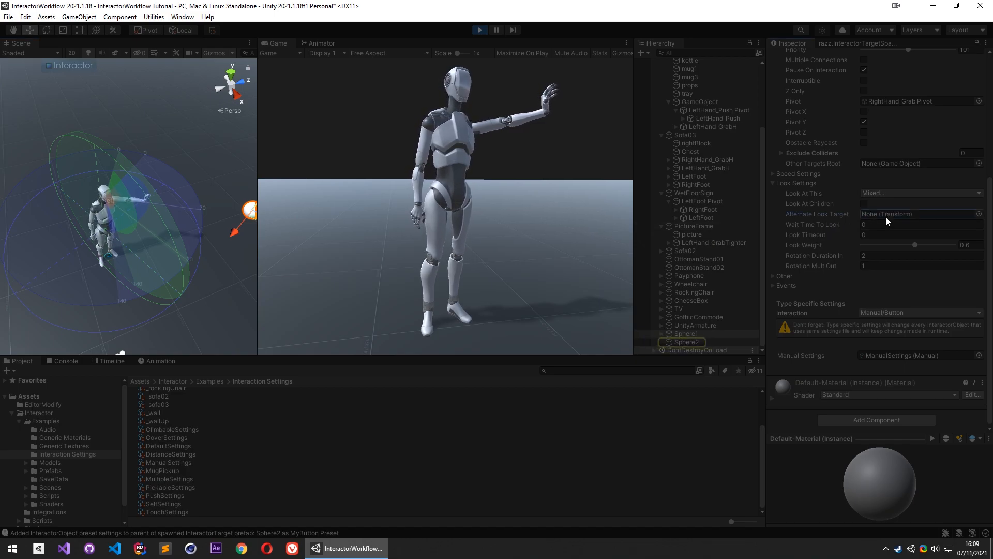
Set Sphere1's Look At This to Everything and its Wait Time To Look to 1
left_click(886, 194)
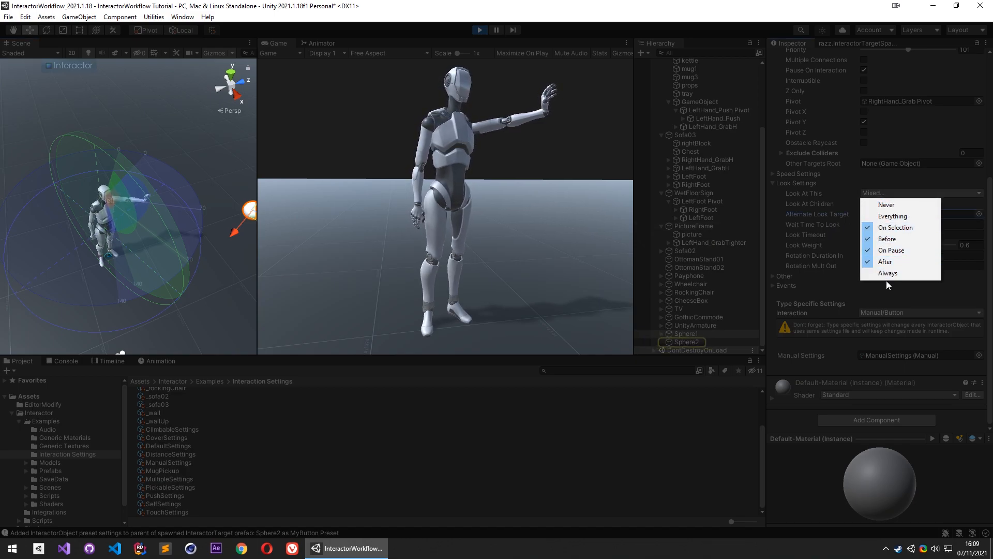
left_click(887, 273)
left_click(880, 193)
left_click(880, 194)
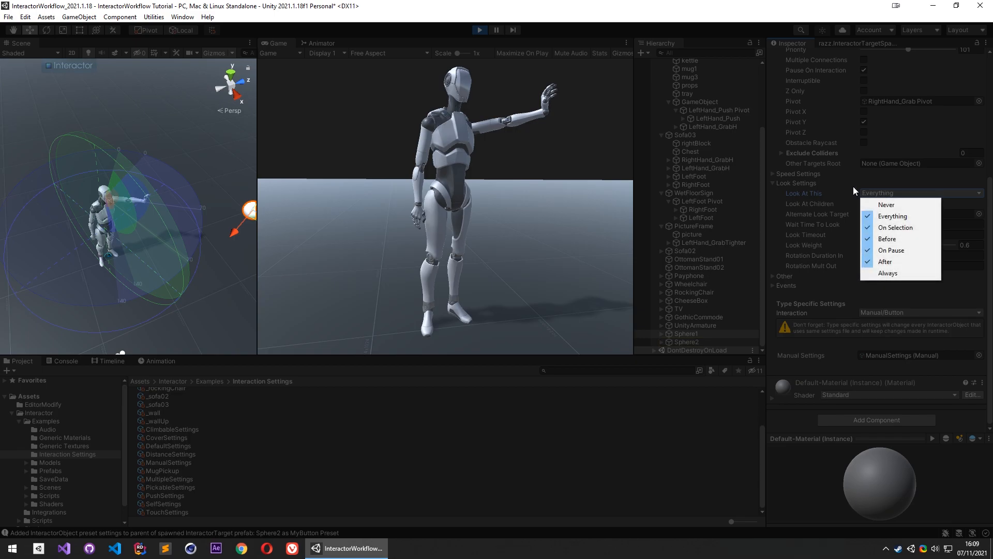
left_click(859, 191)
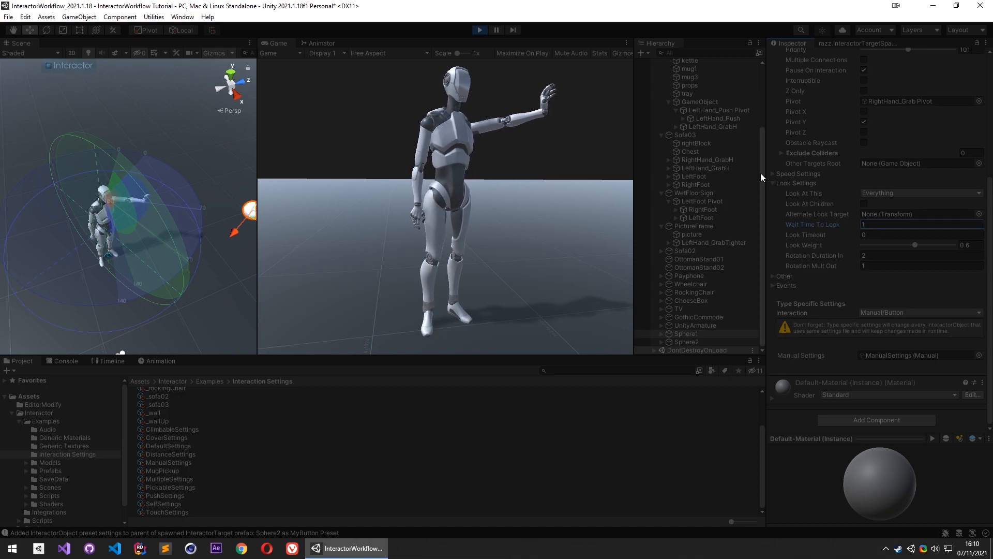
Test the look delay by moving Sphere1 into the interactor's range and back out
left_click_drag(249, 216, 180, 208)
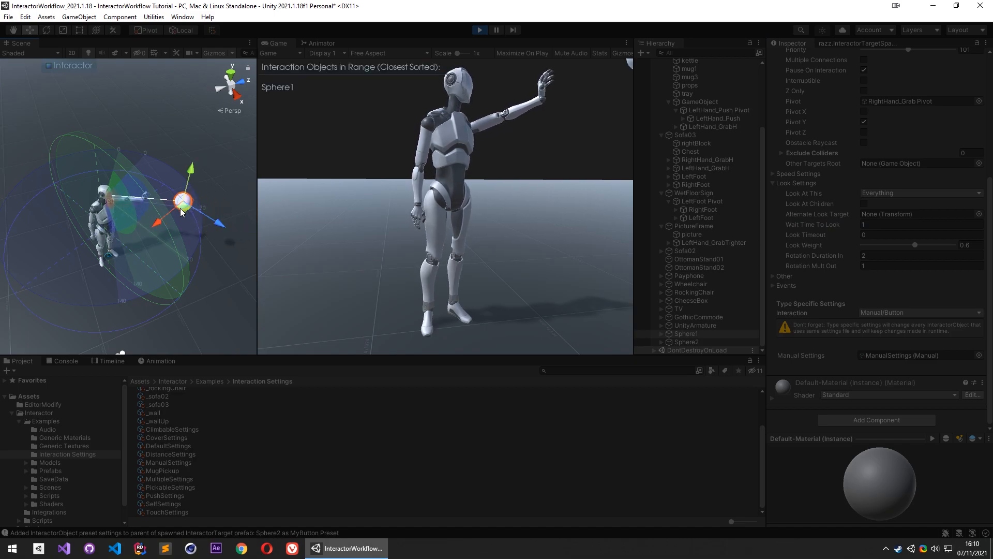
left_click_drag(184, 205, 241, 209)
Reset Sphere1's Wait Time To Look to 0 and set its Look Timeout to 2
left_click(873, 225)
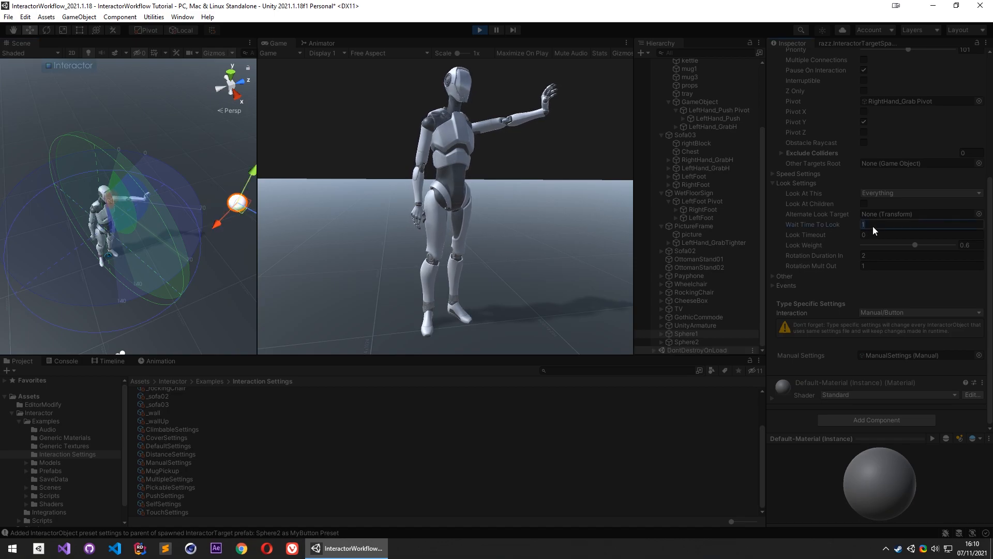
type("0")
left_click(874, 236)
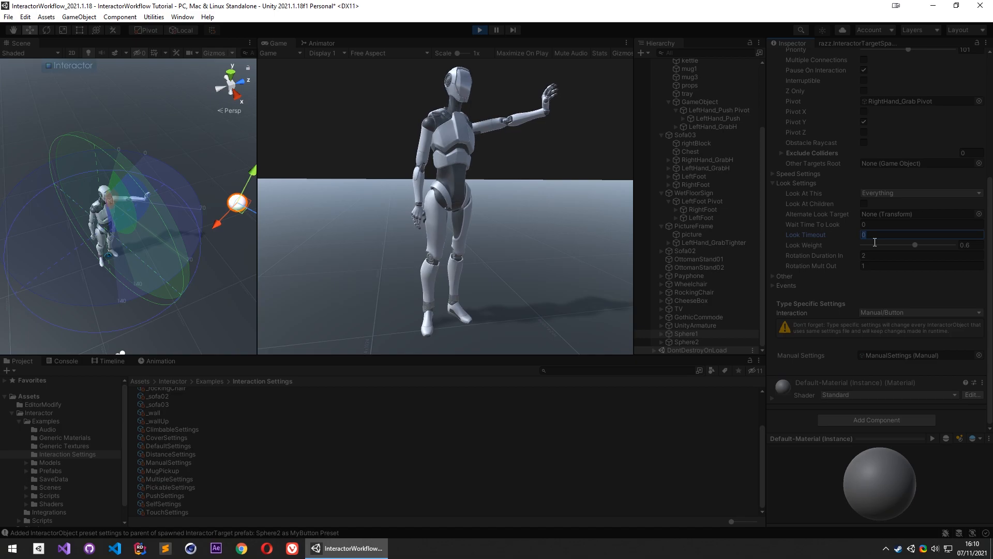
type("2")
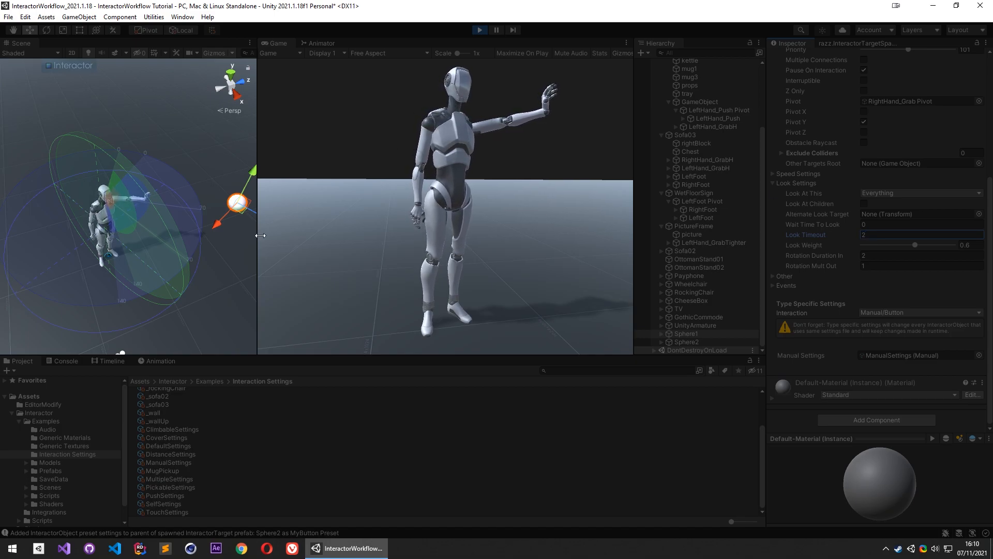
Move Sphere1 back into the interactor's range to test the timeout, and reset Look Timeout to 0
left_click_drag(237, 203, 185, 206)
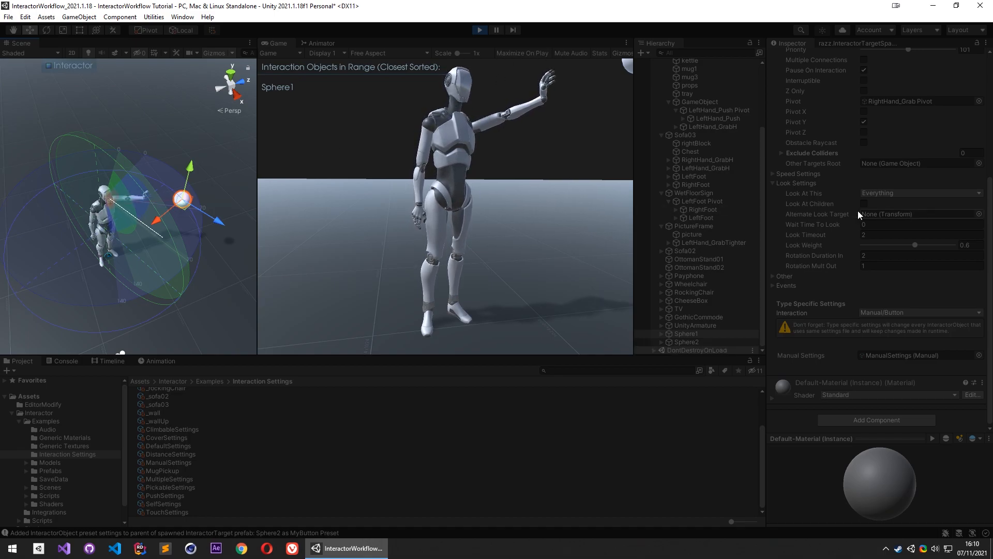
mouse_move(861, 236)
left_mouse_down()
mouse_move(878, 236)
mouse_move(851, 239)
left_mouse_up()
left_click(883, 191)
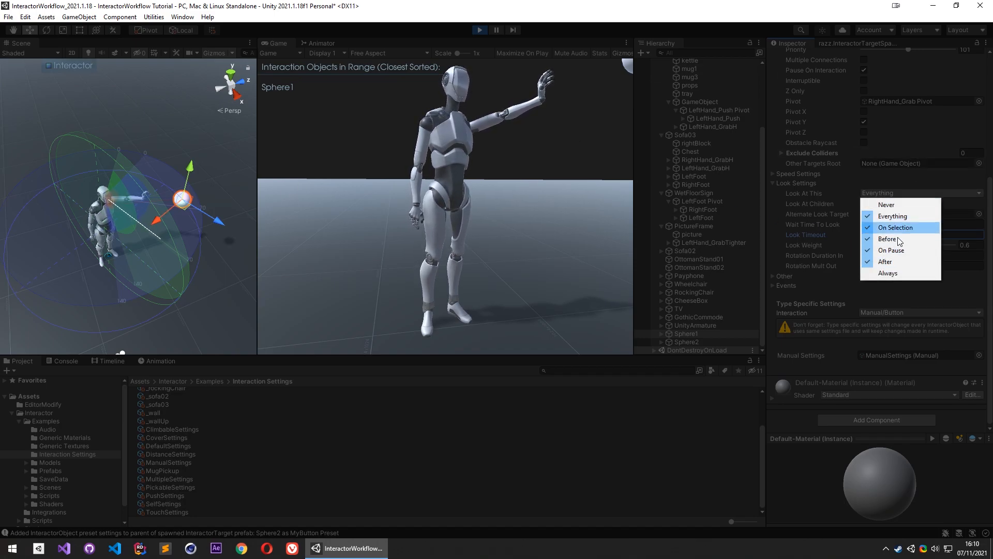
left_click(684, 2)
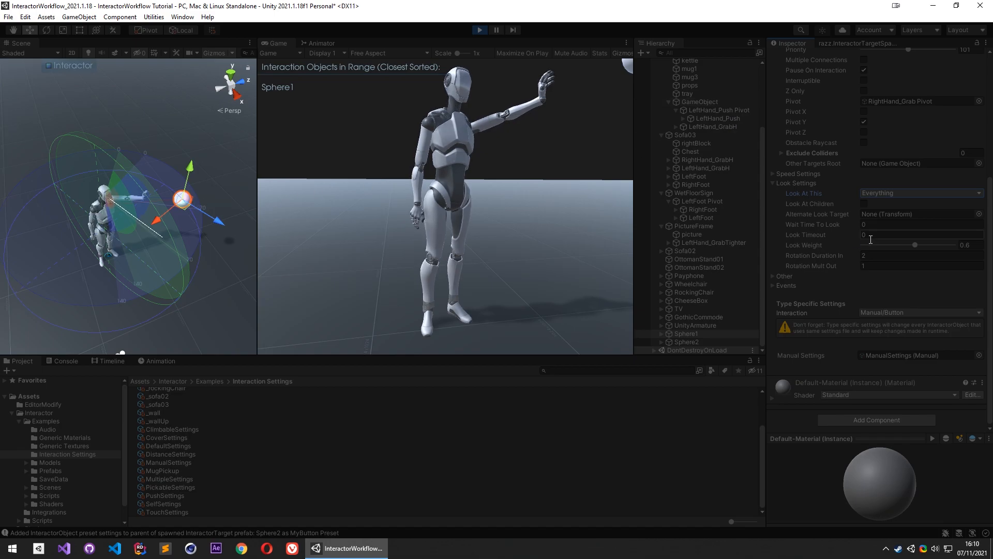
Move Sphere1 slightly closer to the character and raise its Look Weight to 1
left_click_drag(183, 210, 132, 141)
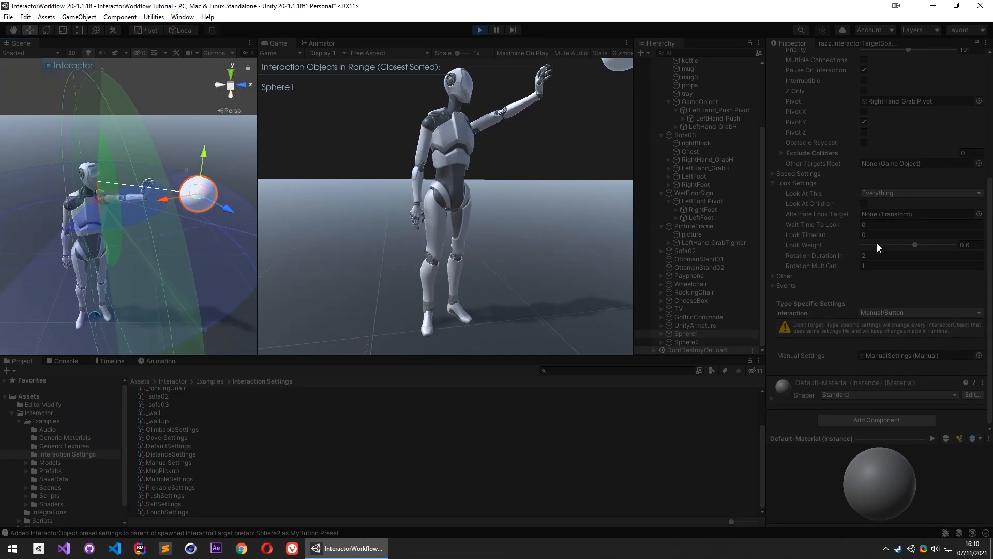
left_click_drag(240, 182, 57, 198, "alt")
left_click_drag(914, 244, 969, 249)
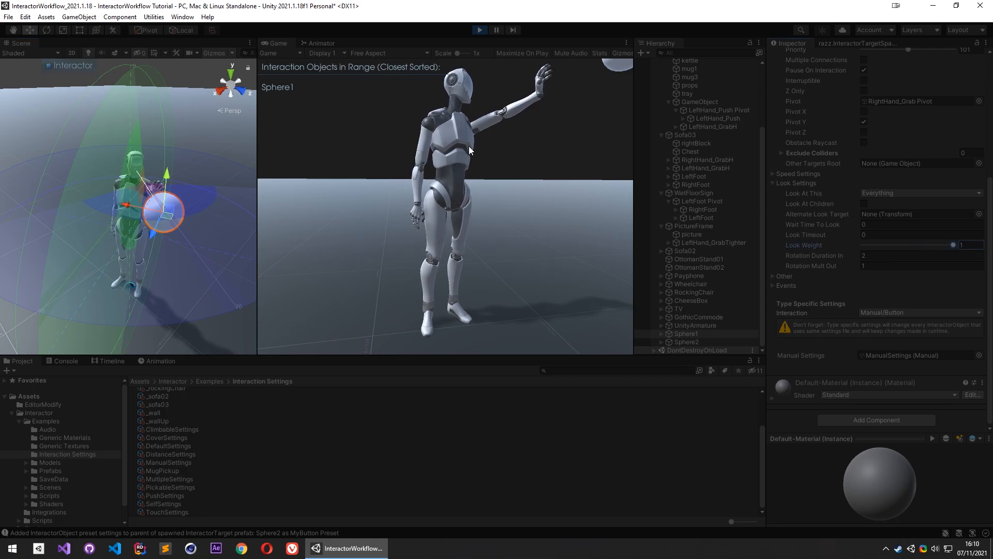
Move Sphere1 well outside the interactor's range and disable its Pause On Interaction option
left_click_drag(183, 217, 270, 355)
left_click_drag(155, 144, 261, 217, "alt")
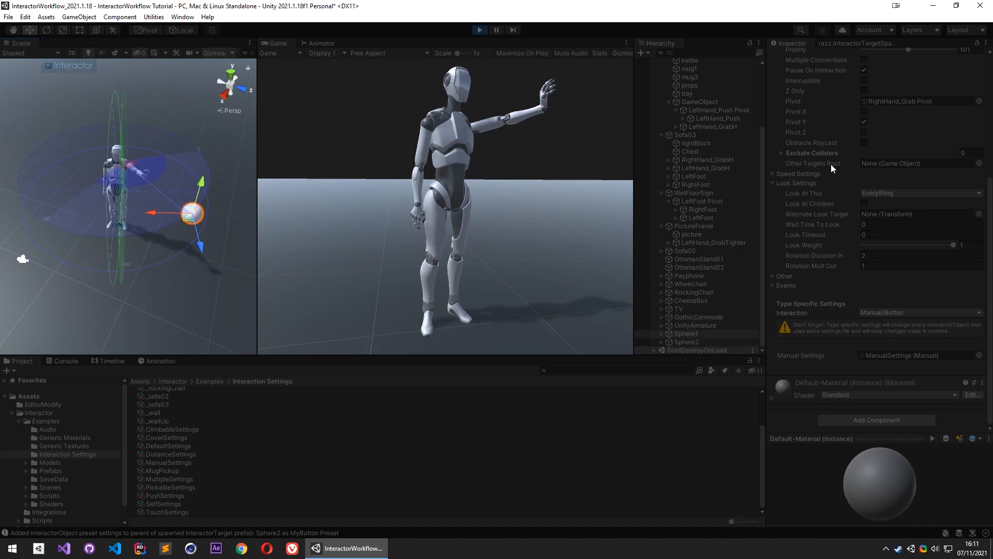
scroll(824, 185, "up", 3)
left_click(864, 163)
left_click_drag(194, 228, 208, 276)
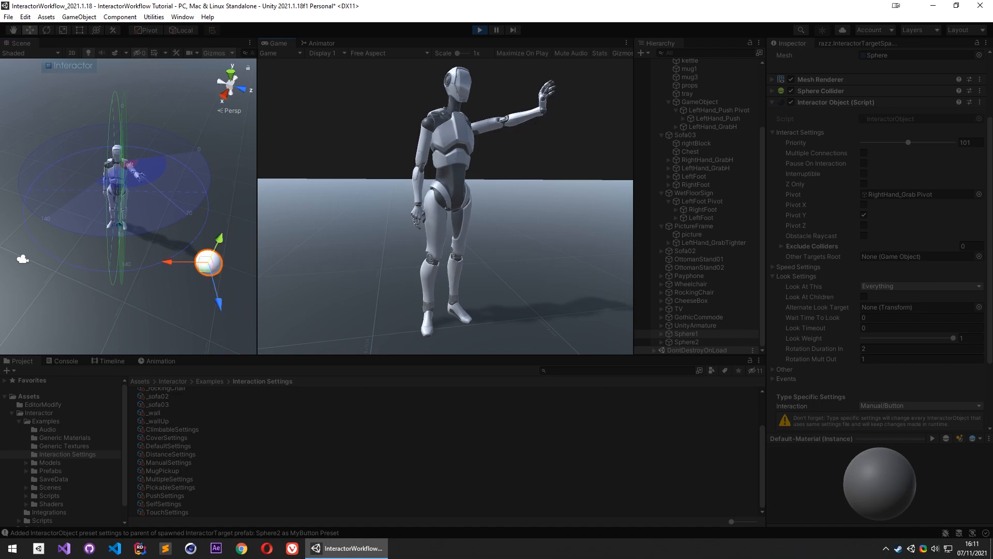
Restart play mode and move Sphere1 from beside the trolley into the interactor's range in front of the character
left_click(478, 29)
left_click(477, 29)
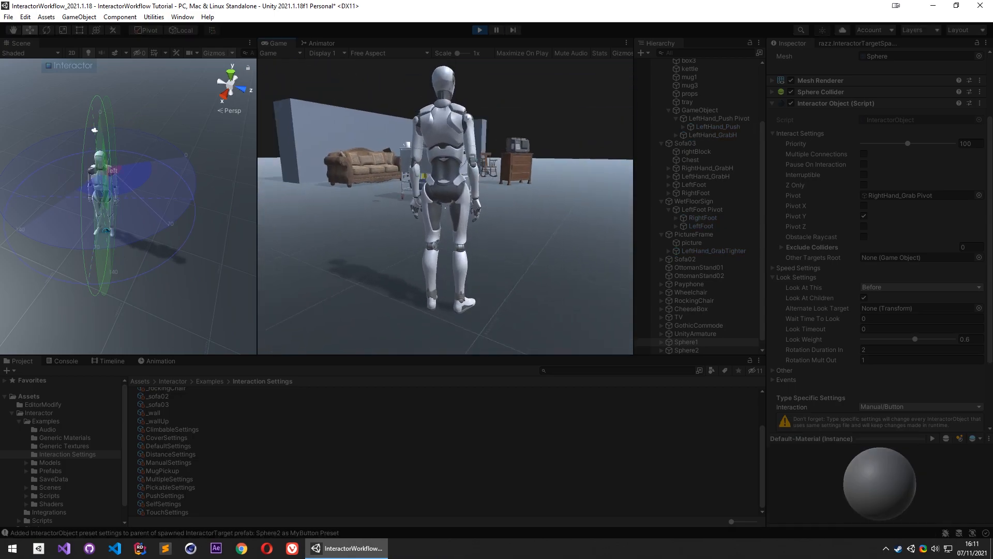
left_click_drag(67, 230, 321, 263, "alt")
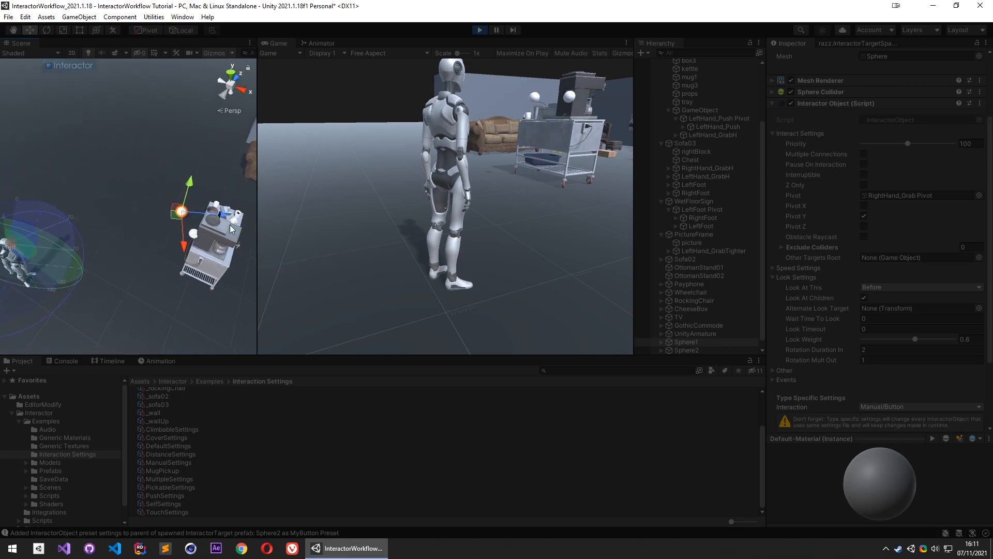
left_click_drag(183, 213, 54, 239)
left_click_drag(220, 246, 18, 233, "alt")
scroll(129, 235, "up", 8)
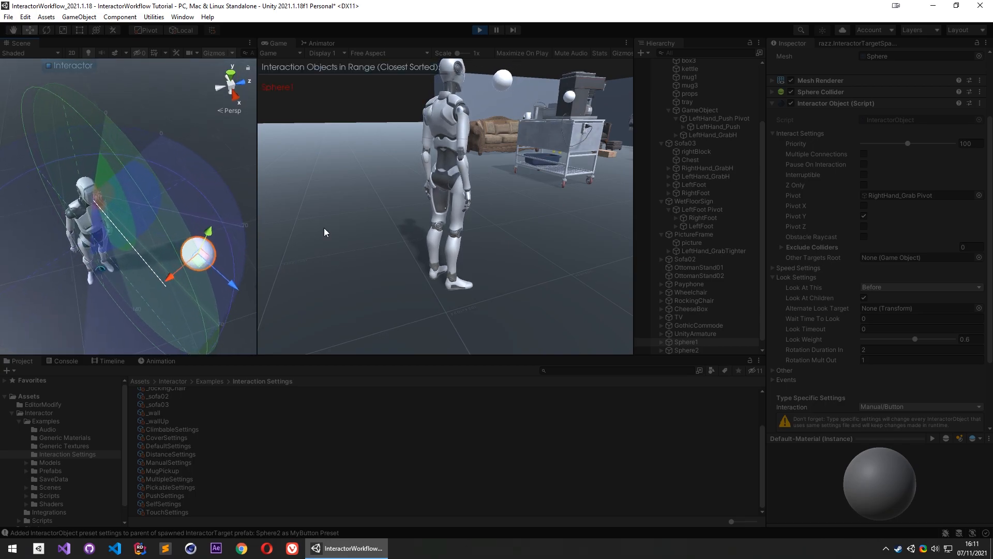
Set Sphere1's Look At This option to Everything in the restarted session
scroll(883, 339, "down", 3)
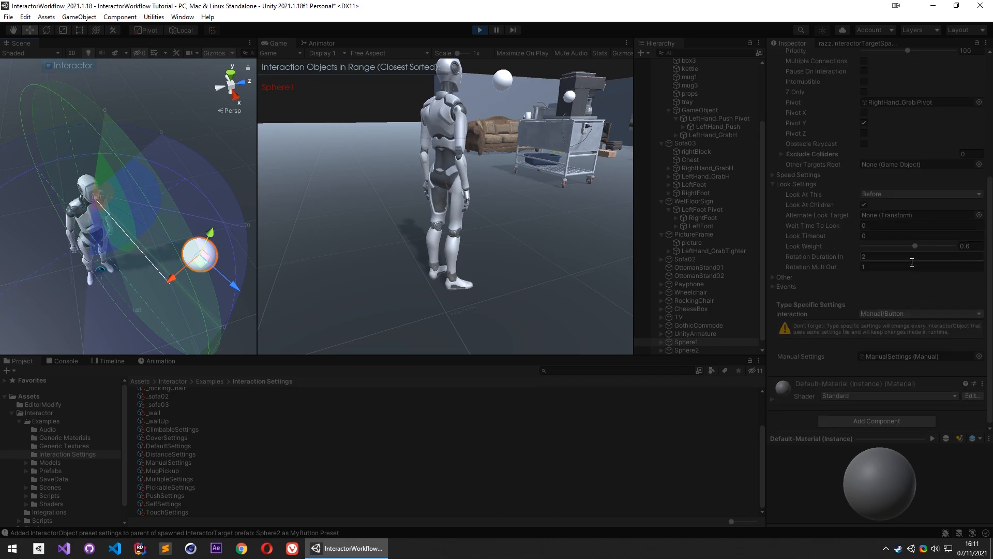
left_click(888, 194)
left_click(896, 218)
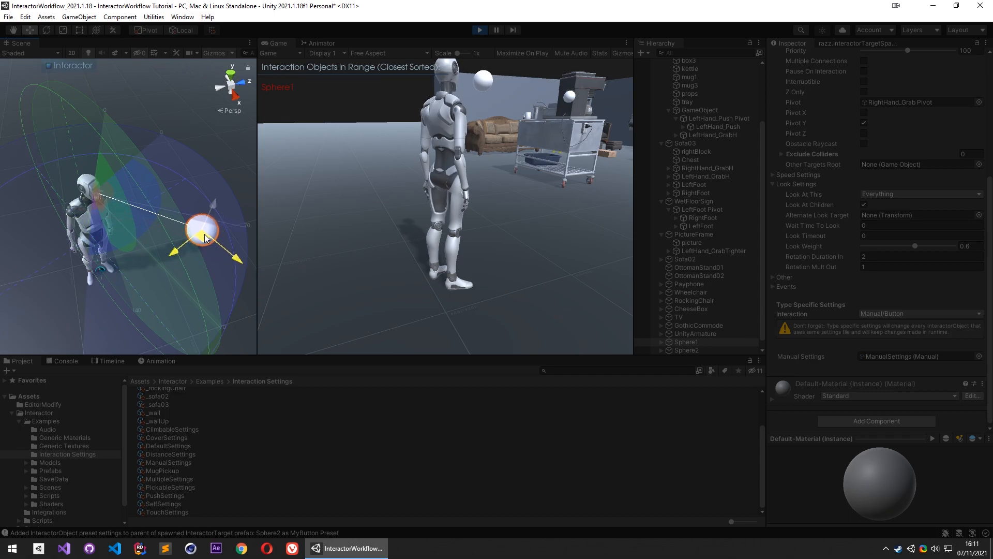
Vary Sphere1's Look Weight to compare how strongly the character turns, and leave it at 0.346
left_click_drag(915, 246, 963, 247)
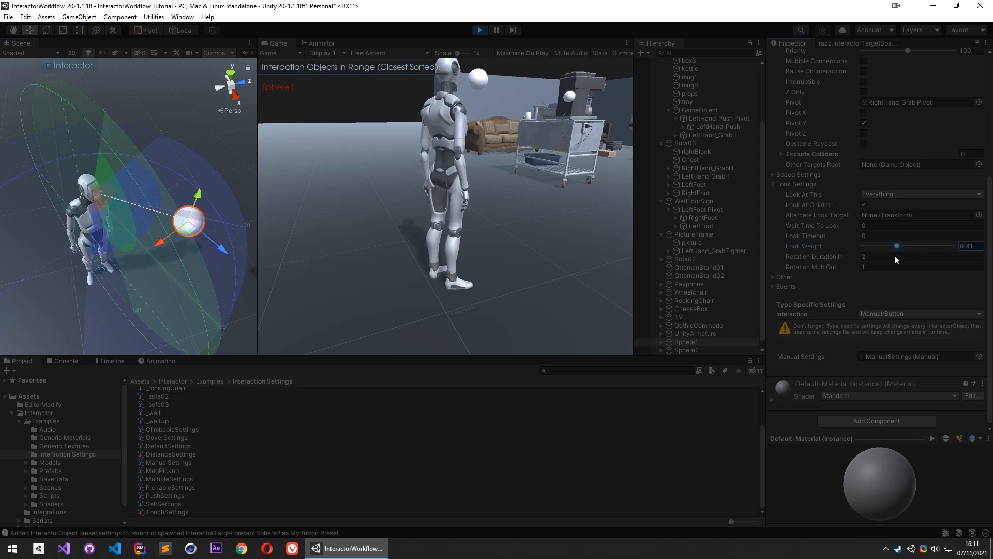
left_click_drag(880, 255, 915, 256)
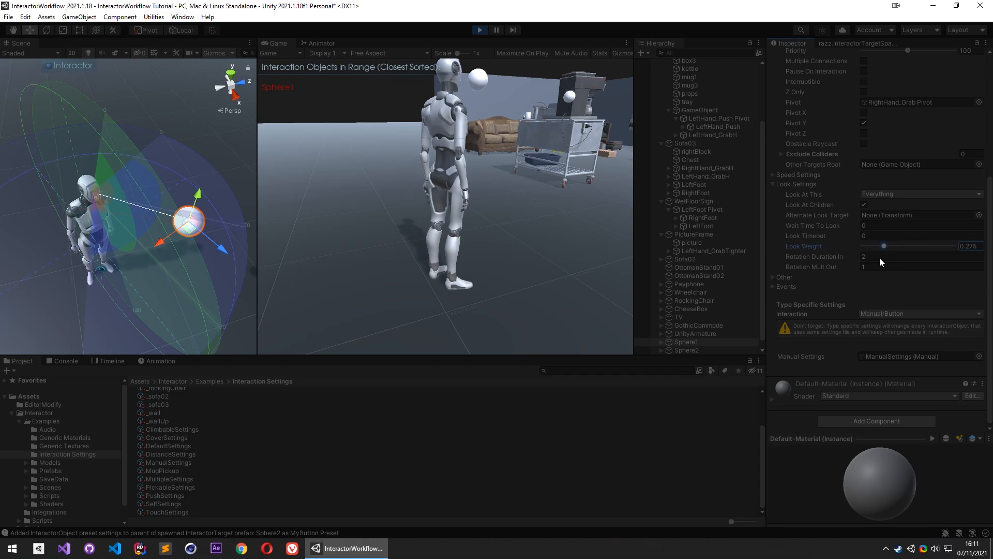
right_click_drag(184, 256, 63, 232)
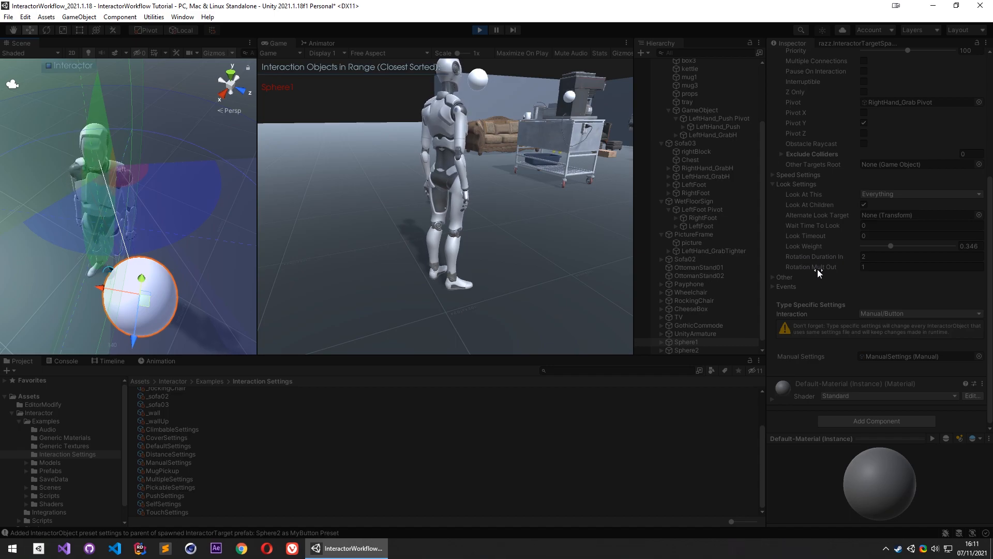
Expand Sphere1's Speed Settings and Other sections and examine the Duration, rotation timing and drop location options
scroll(832, 295, "up", 3)
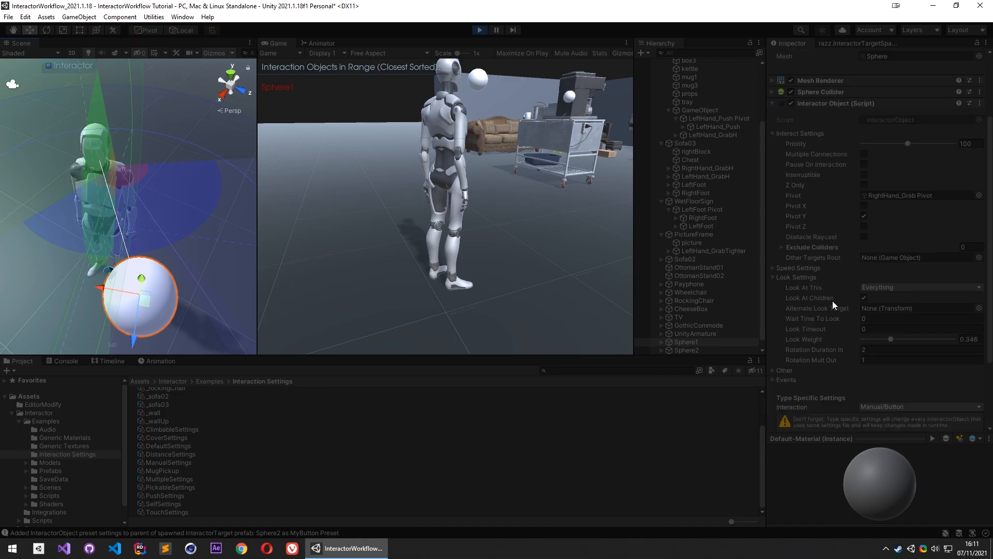
left_click(800, 268)
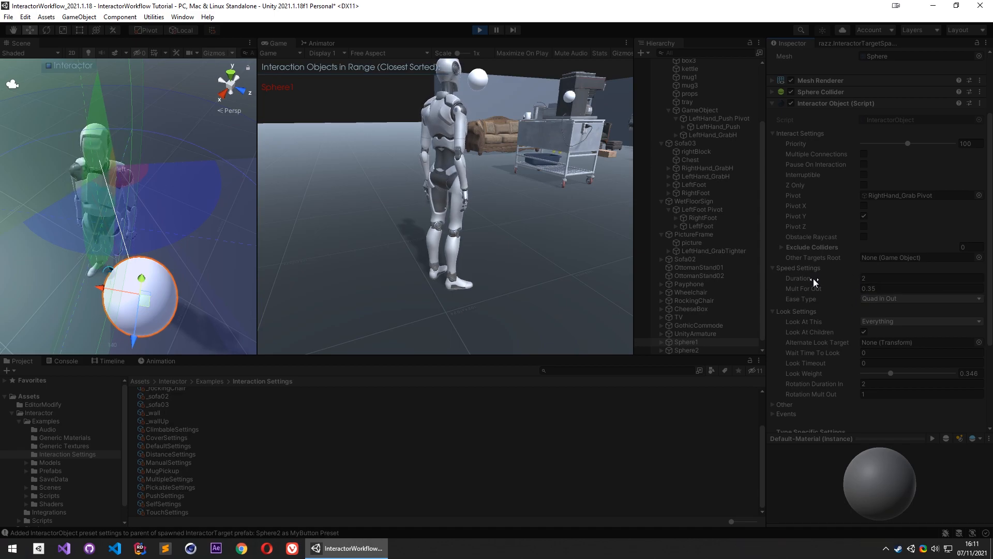
left_click(800, 277)
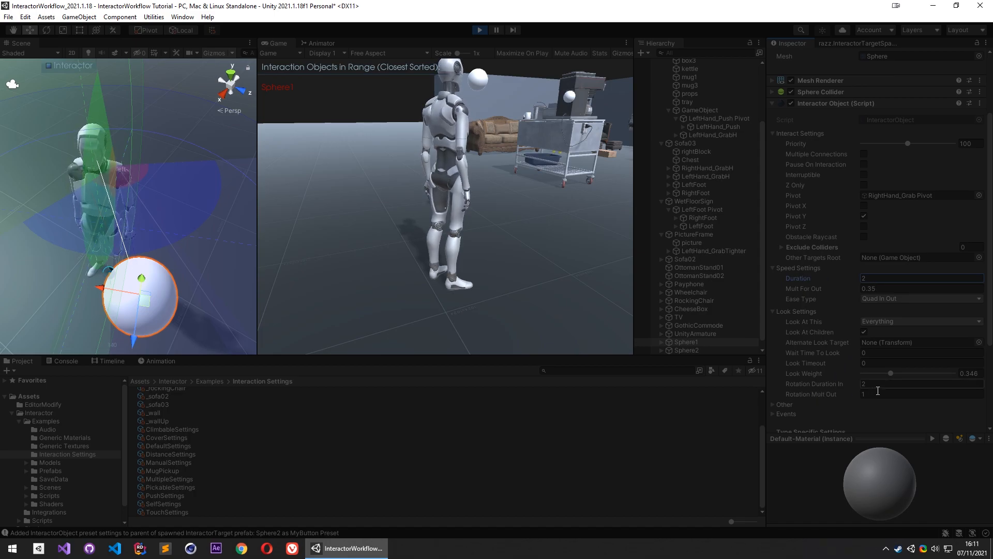
scroll(849, 367, "down", 3)
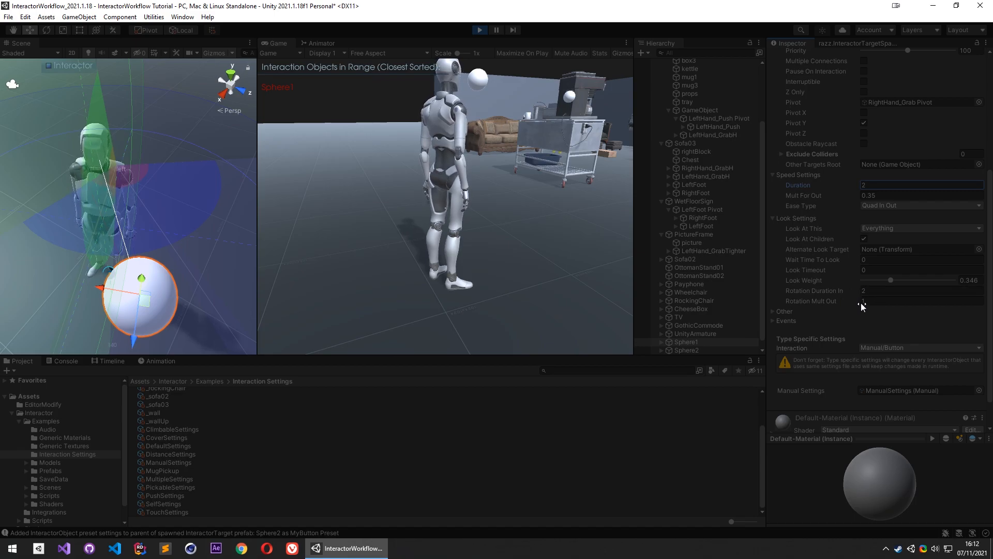
scroll(854, 256, "down", 3)
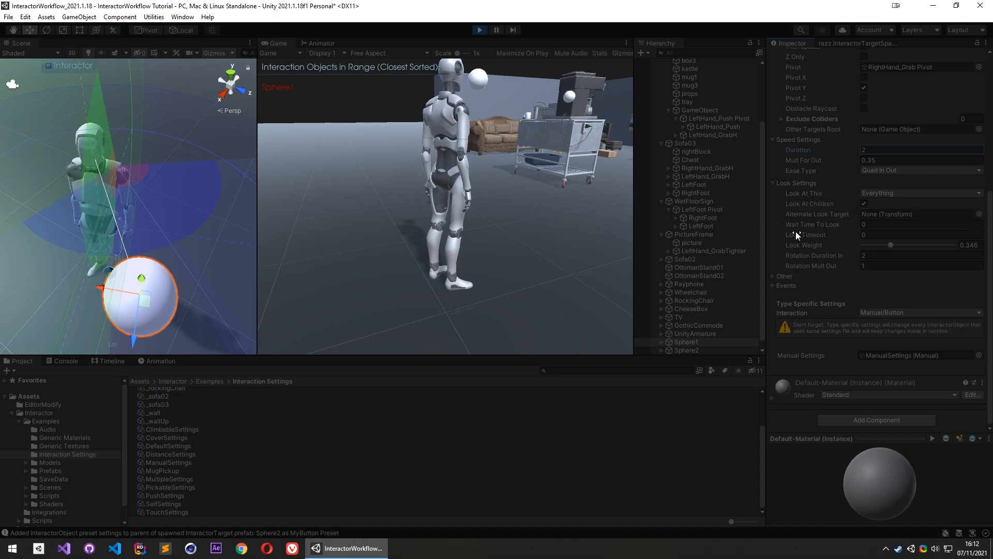
left_click(784, 277)
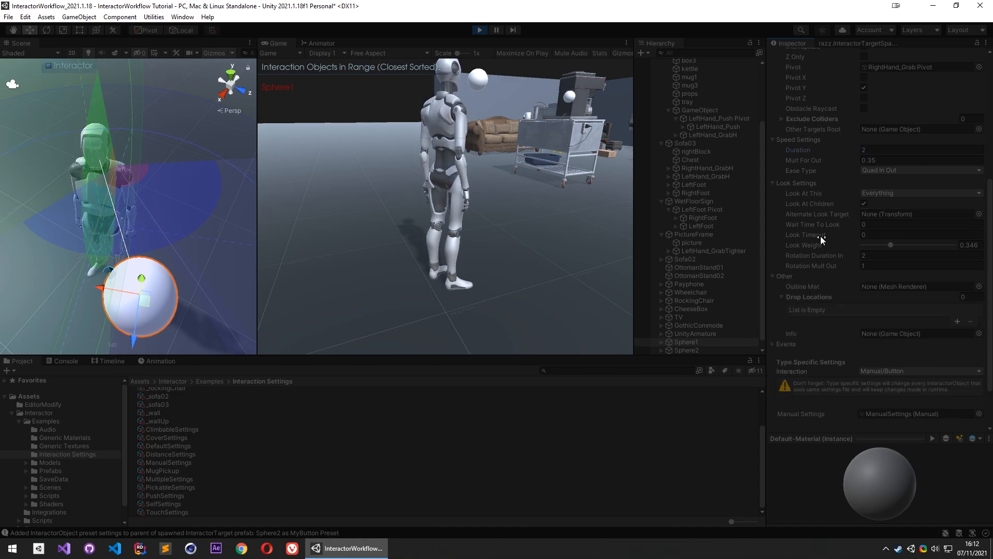
scroll(819, 234, "up", 8)
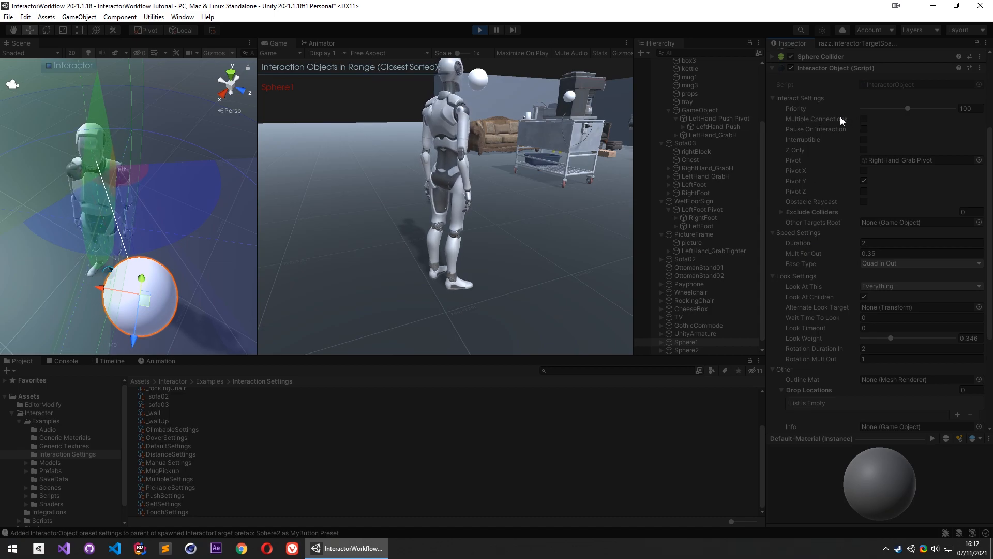
Exit play mode, widen the Scene view and frame Sofa03 in it
left_click(479, 29)
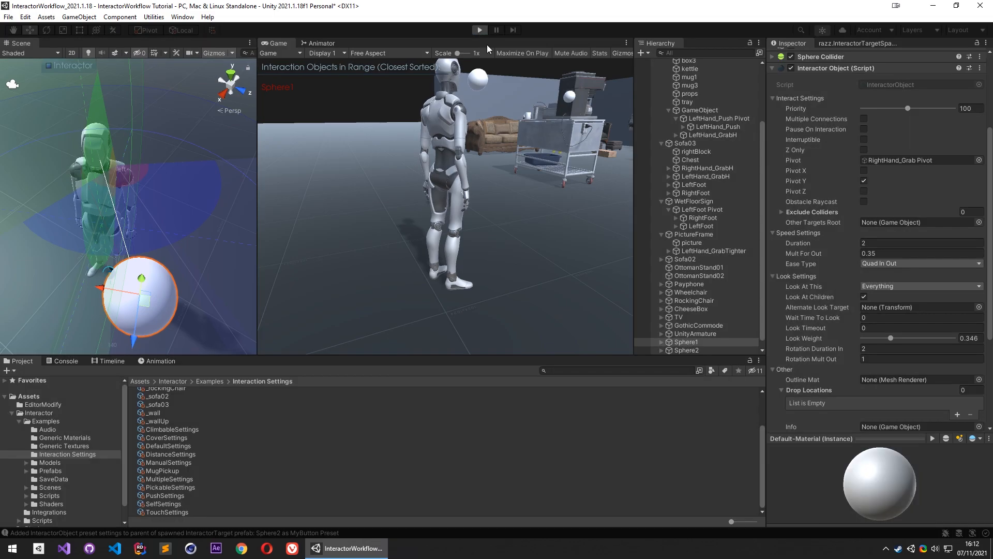
right_click_drag(122, 208, 173, 184)
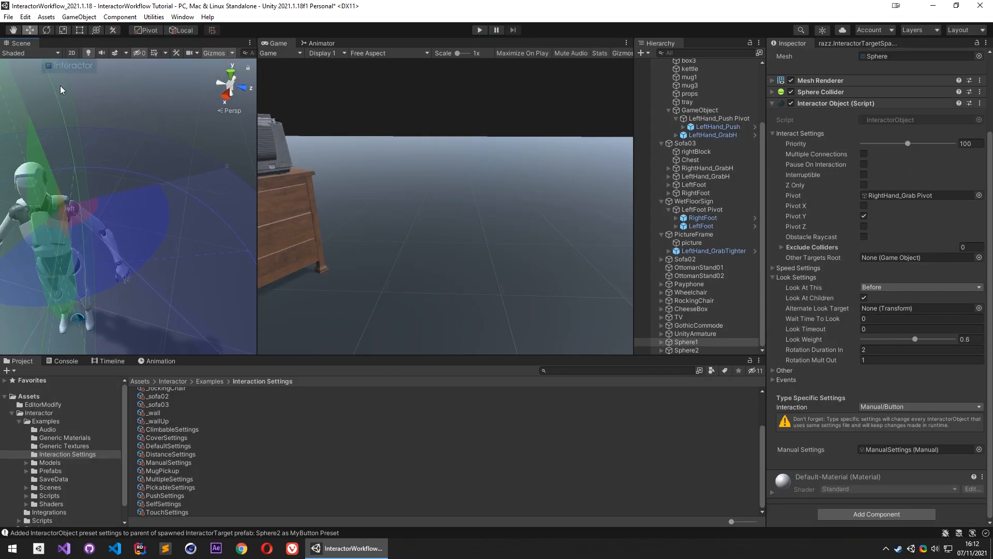
left_click_drag(264, 200, 359, 200)
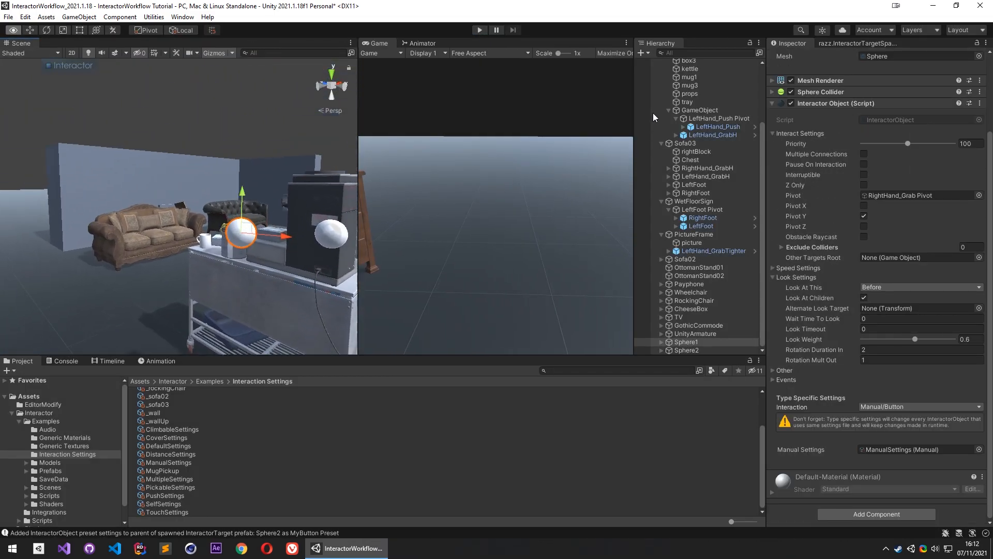
double_click(673, 143)
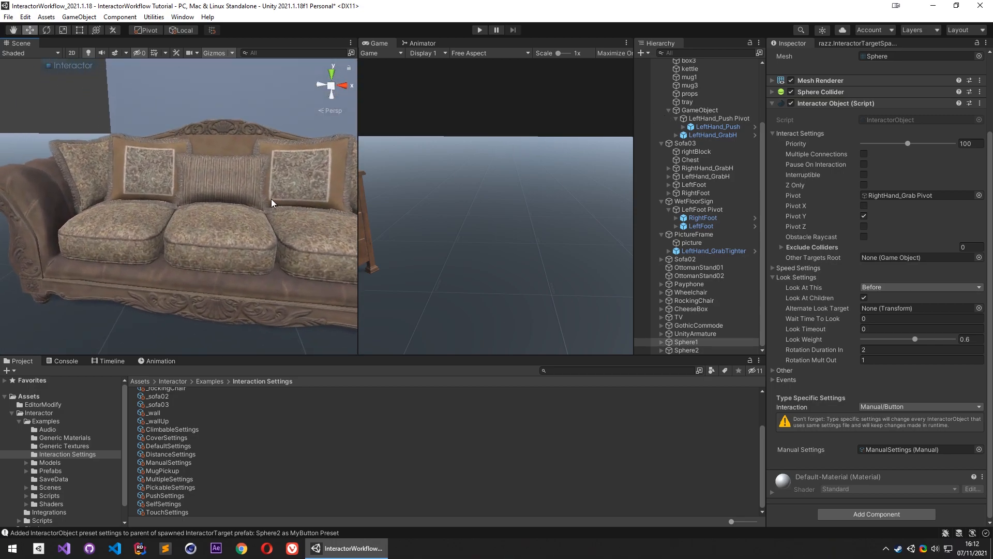
Select Sofa03 to review its interaction settings, enter play mode, then walk the character to the sofa and seat it
right_click_drag(256, 204, 124, 178)
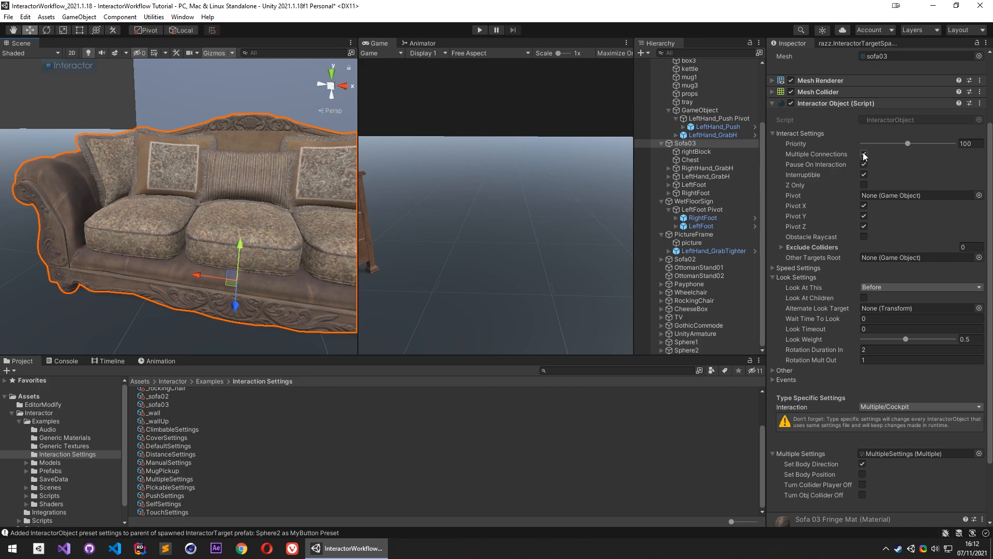
right_click_drag(266, 203, 257, 206)
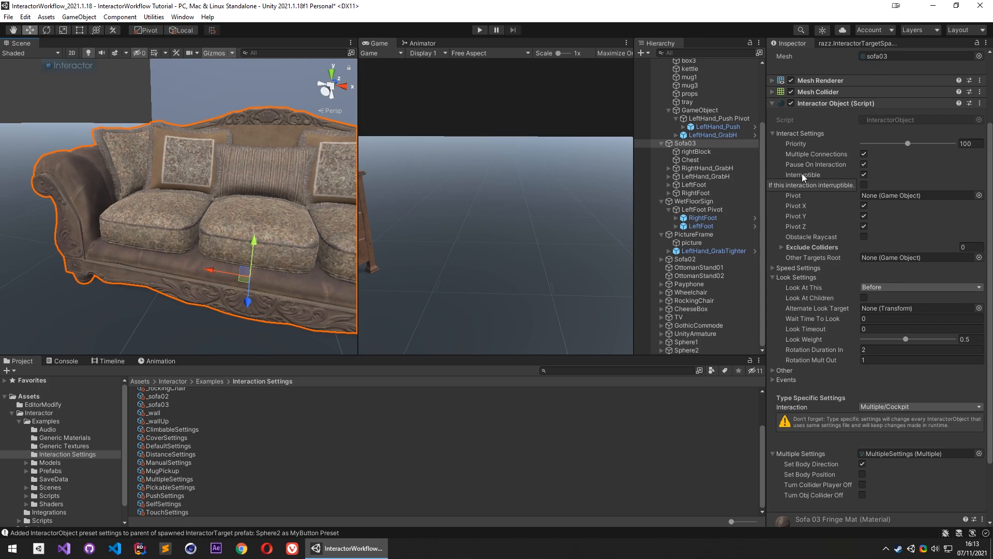
left_click(479, 30)
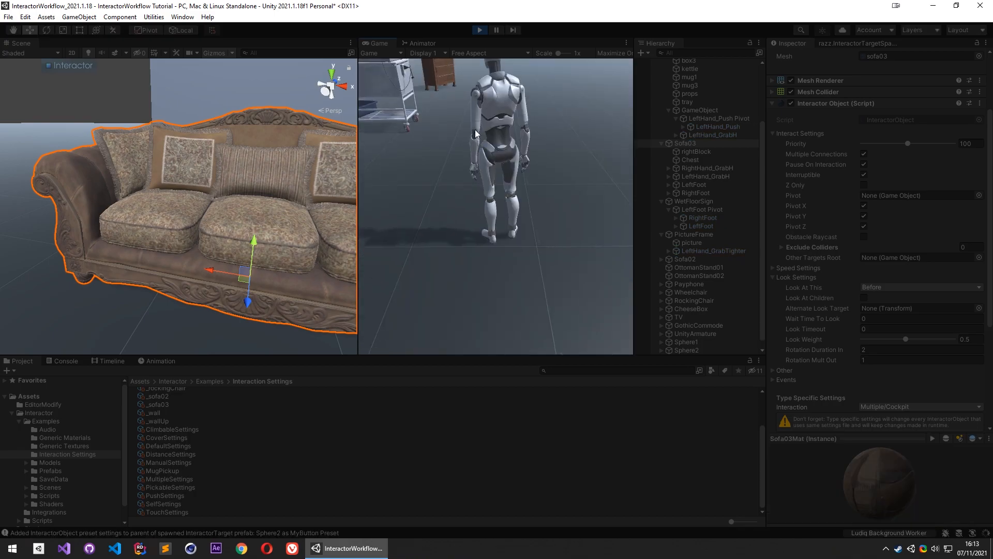
key("w")
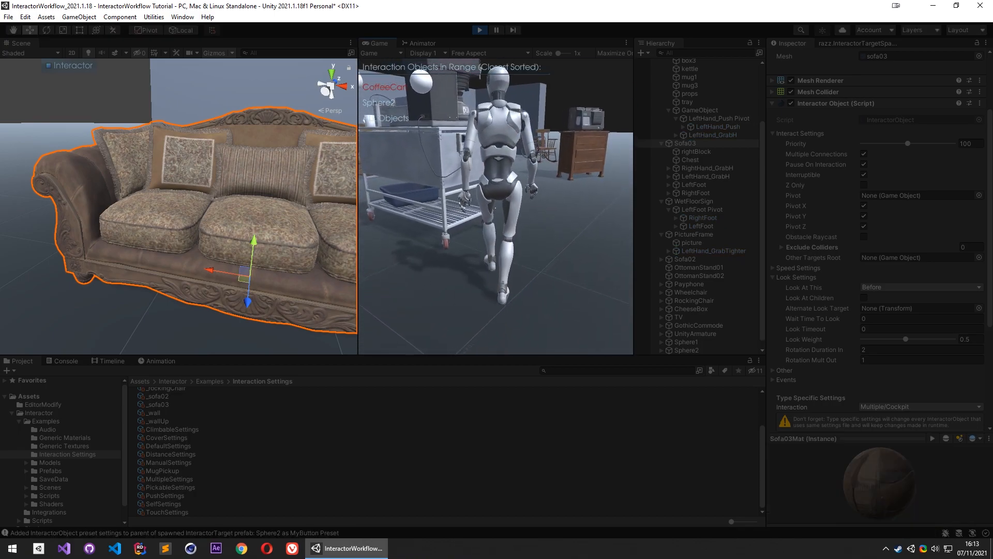
key("w")
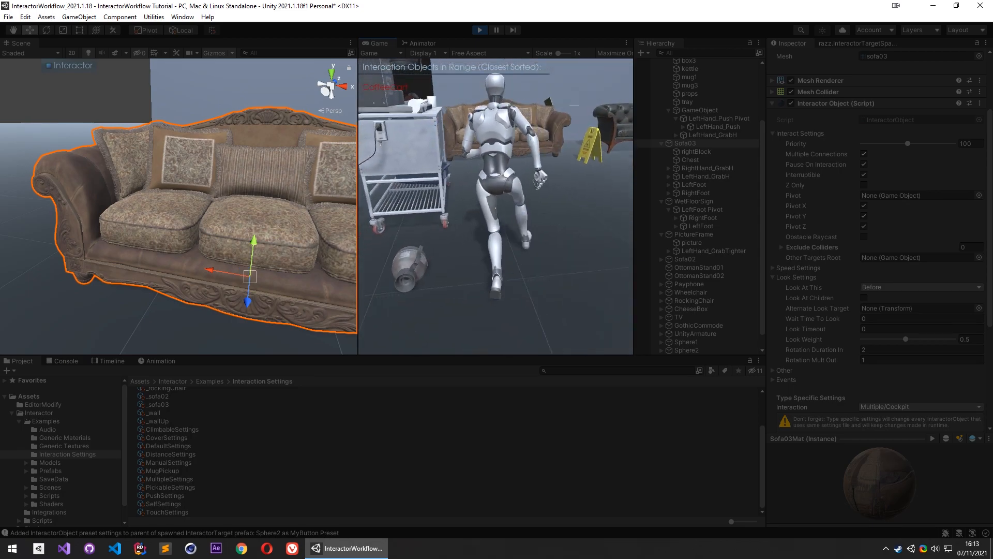
key("w")
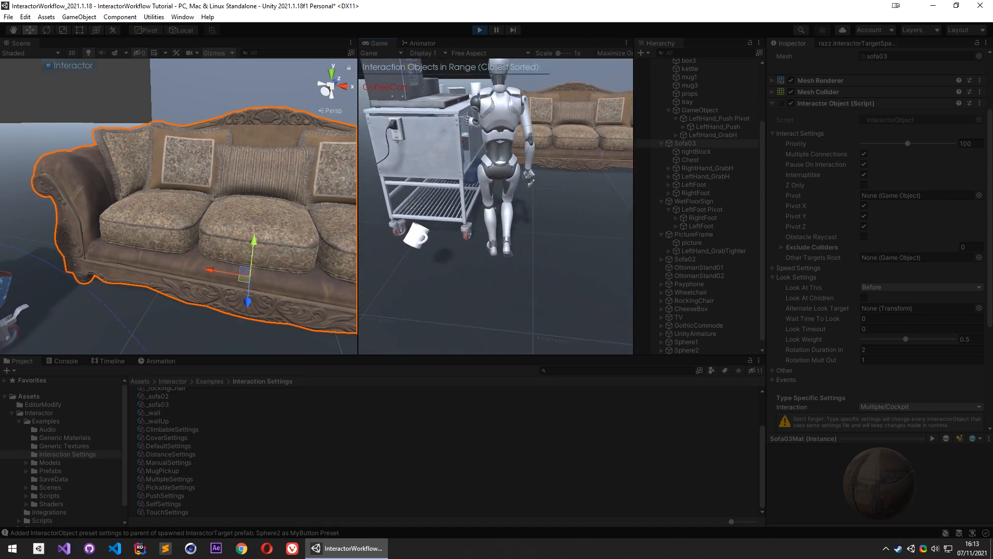
key("w")
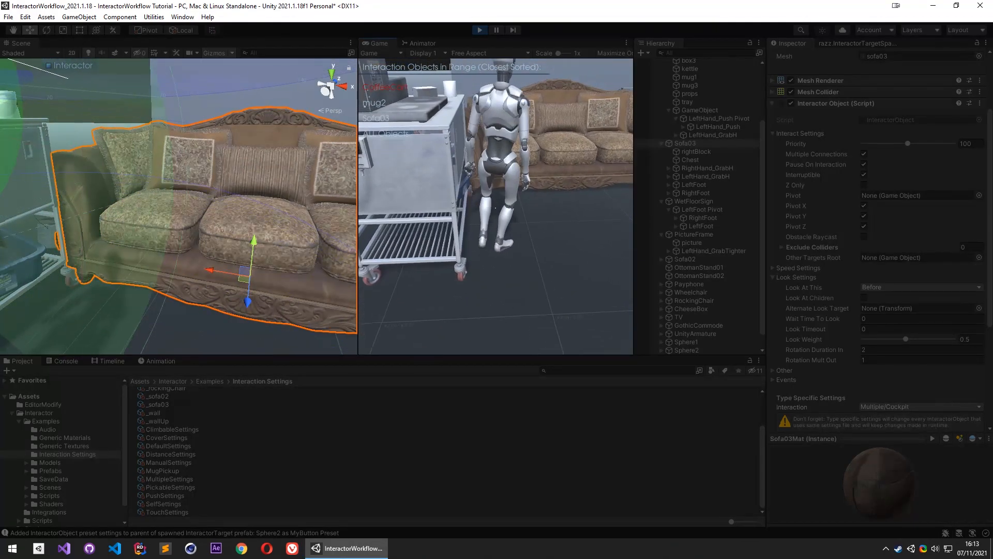
key("f")
key("w")
scroll(495, 207, "down", 1)
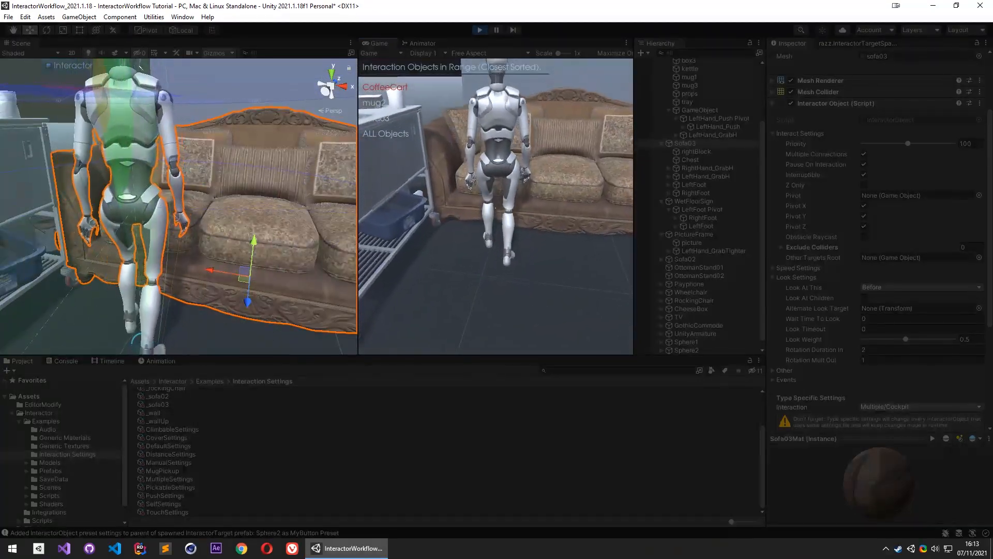
key("f")
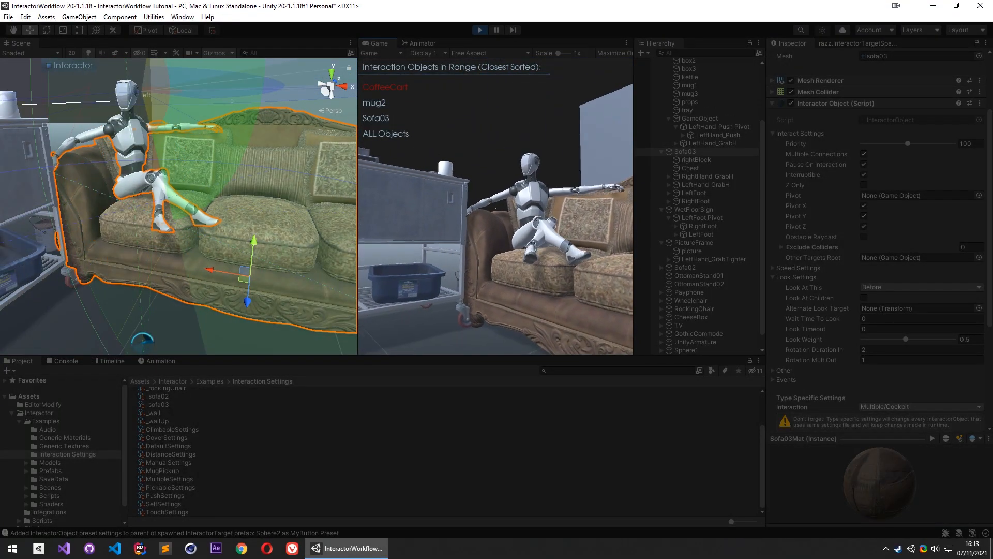
Target mug2 from the seated character and load the interactor's values into the mug's RightHand_Grab override settings
scroll(496, 207, "down", 1)
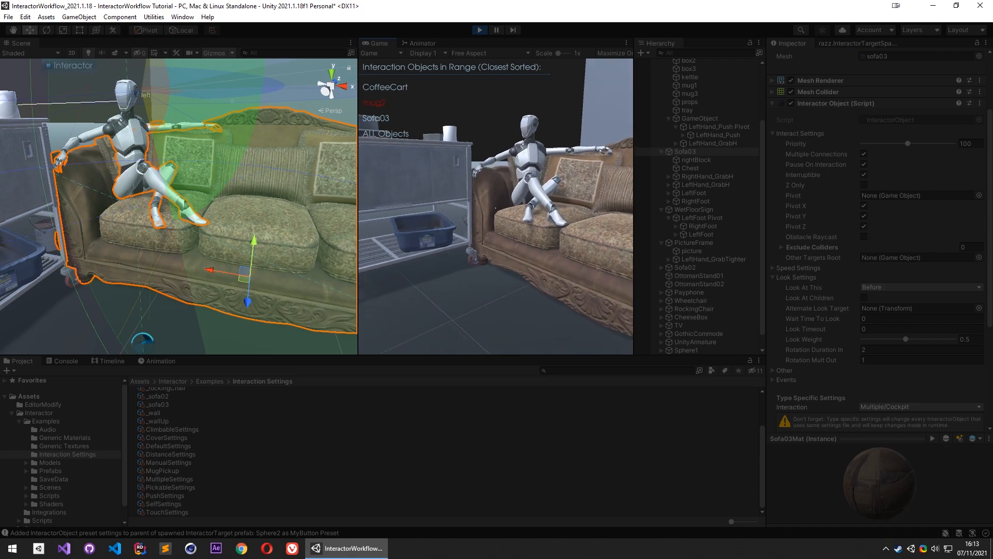
right_click_drag(155, 204, 190, 268)
key("w")
left_click(111, 248)
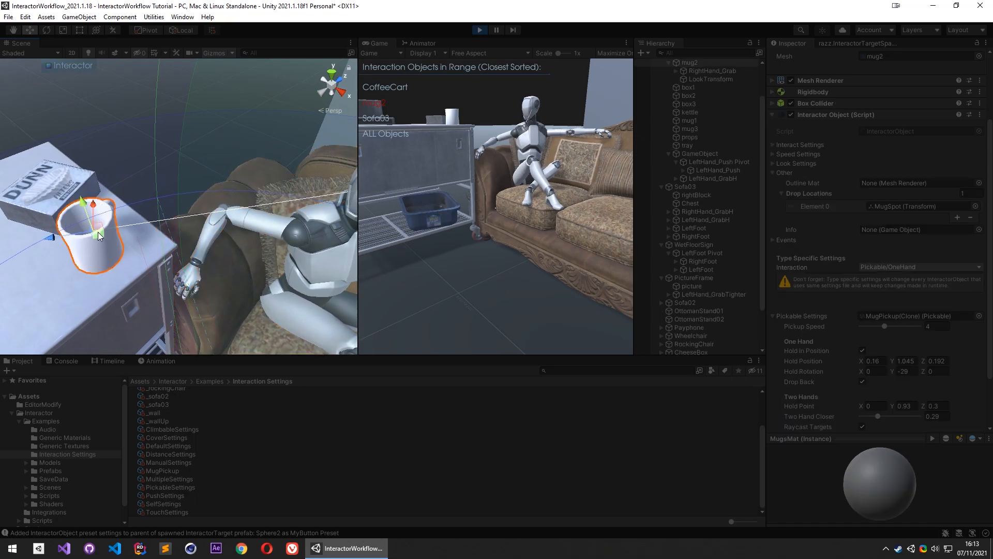
scroll(709, 269, "up", 5)
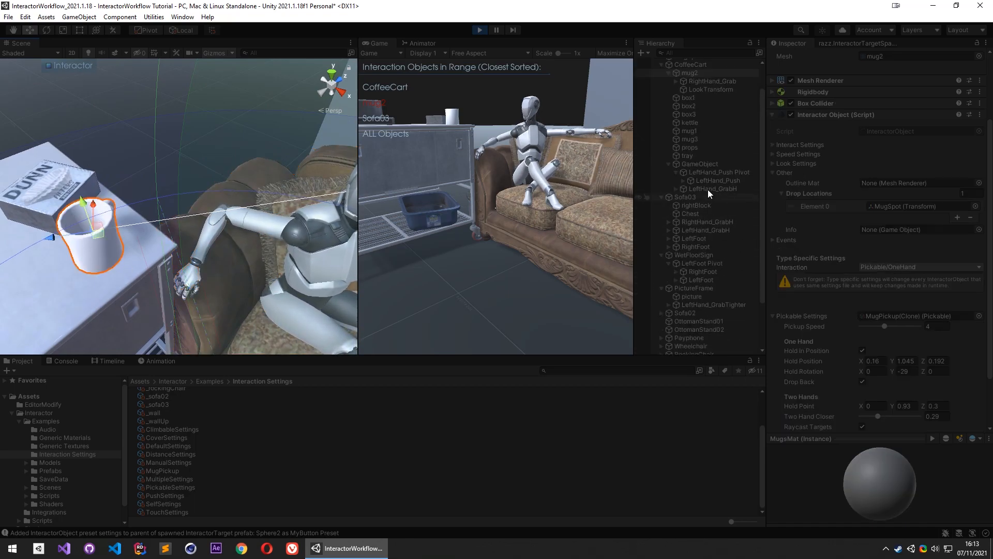
left_click(707, 121)
left_click(705, 114)
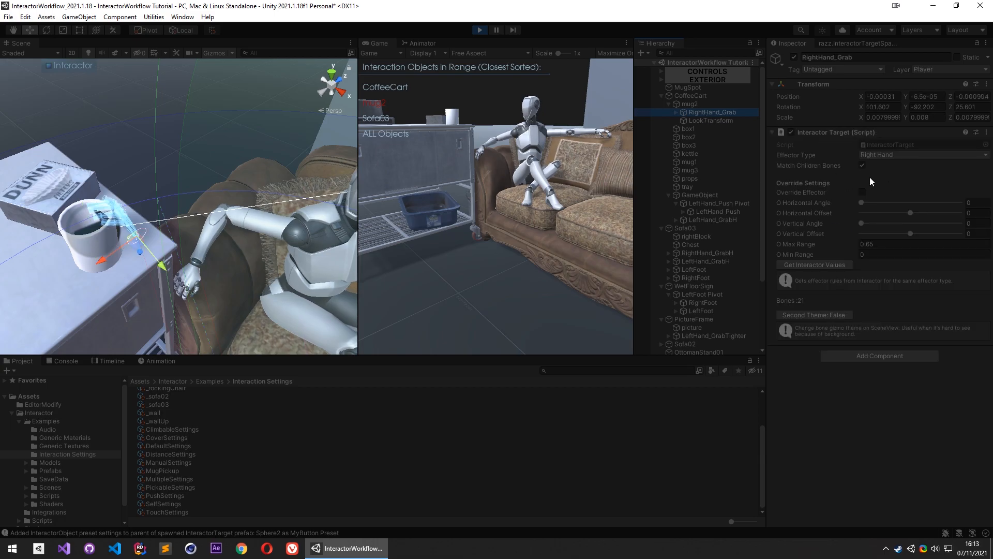
left_click(830, 265)
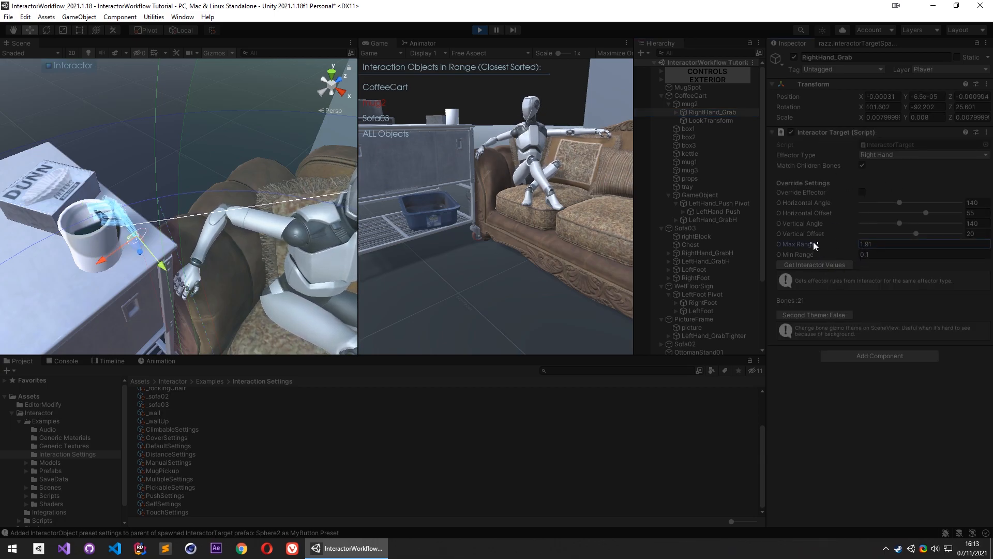
Move mug2 across the cart's top towards the seated character and check its placement from above
left_click(701, 103)
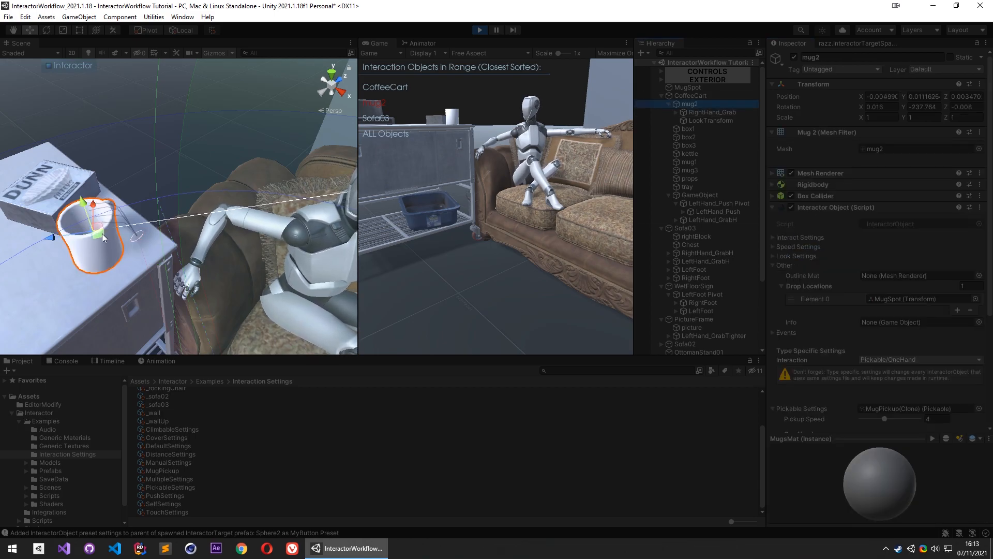
left_click_drag(113, 241, 329, 226)
right_click_drag(329, 227, 304, 298)
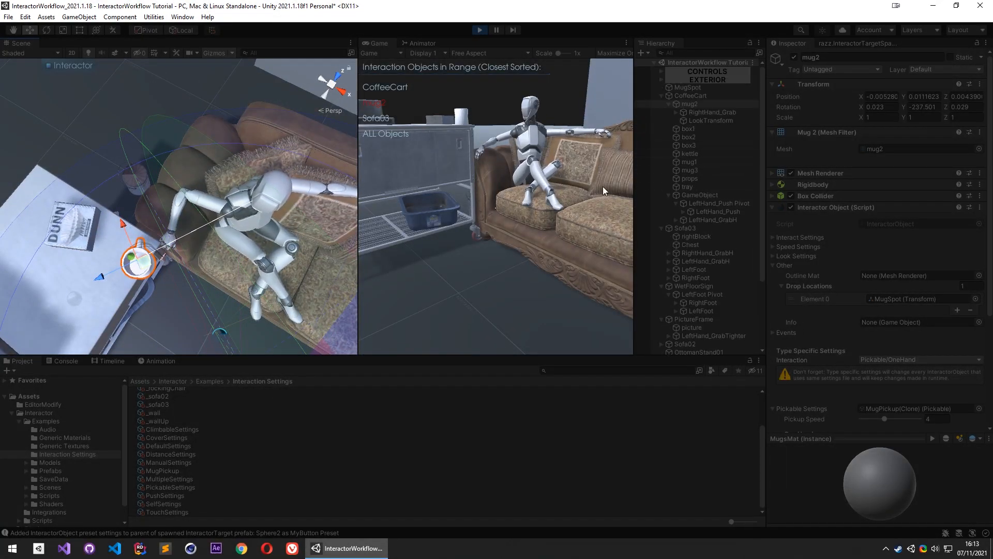
Select UnityArmature's right hand effector, toggle its Debug View and examine the effector's range in the scene
scroll(693, 233, "down", 3)
left_click(695, 325)
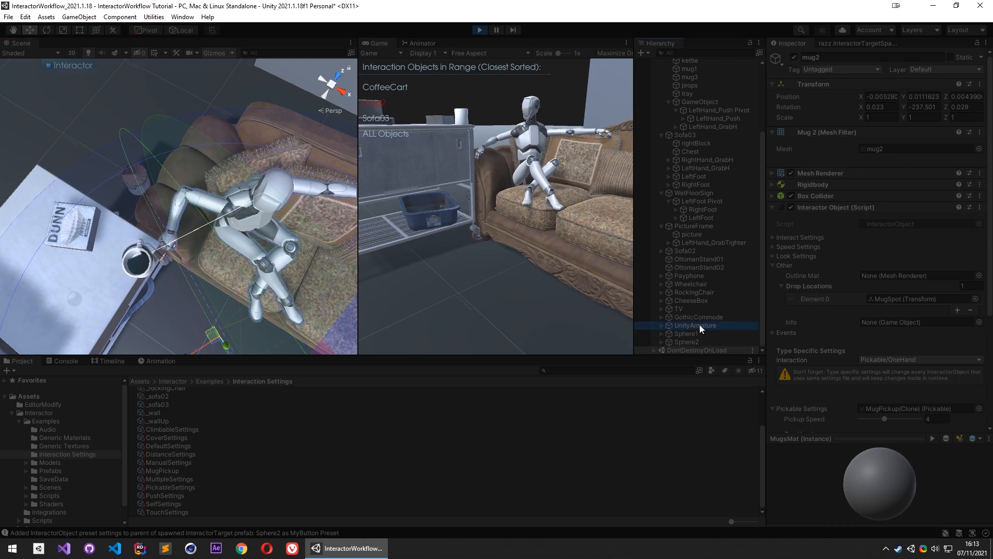
left_click(845, 253)
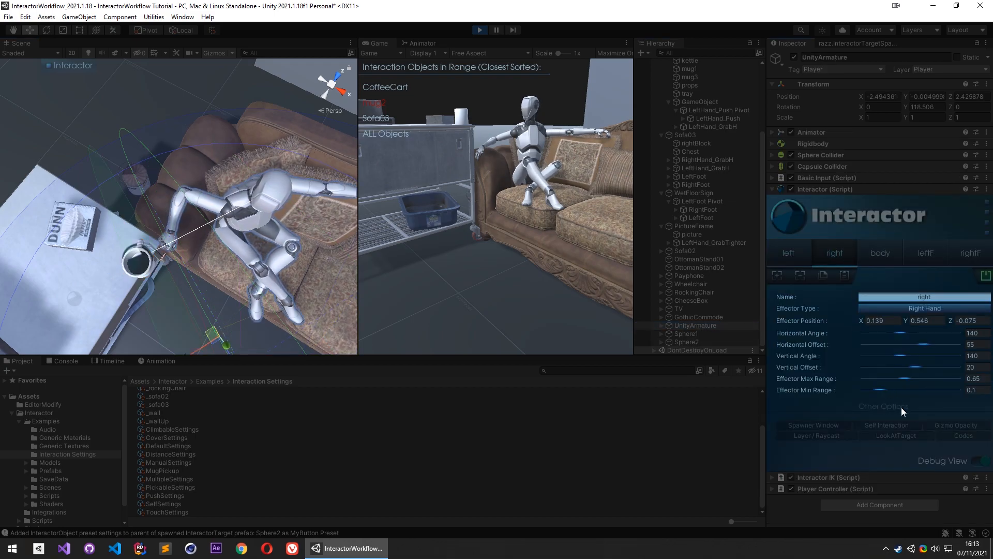
left_click(979, 461)
mouse_move(149, 229)
right_mouse_down()
mouse_move(336, 298)
mouse_move(303, 199)
mouse_move(224, 187)
mouse_move(219, 195)
right_mouse_up()
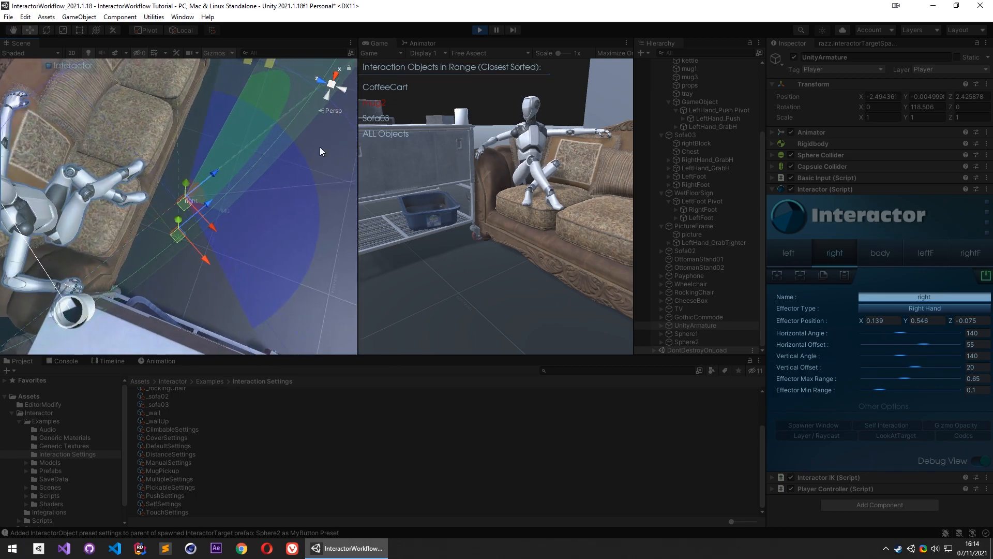
Exit play mode and enable Set Body Position and Turn Obj Collider Off in Sofa03's Multiple Settings
left_click(481, 29)
scroll(718, 242, "up", 3)
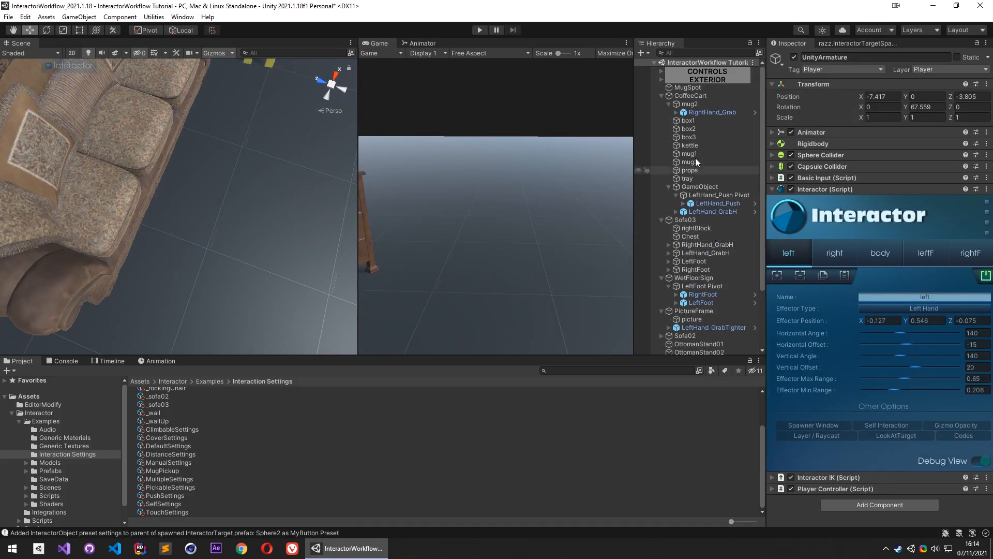
left_click(682, 220)
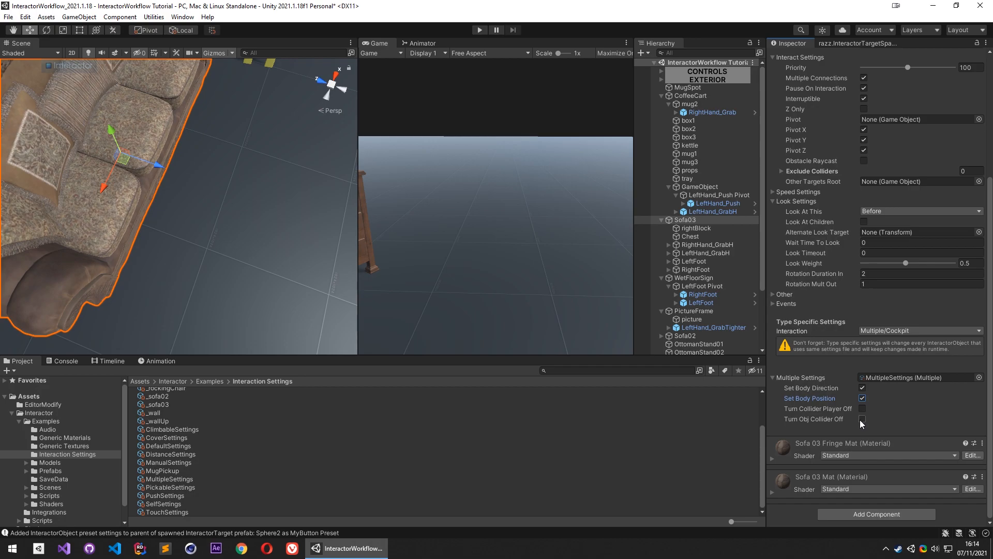
Restart play mode, walk the character past the coffee cart to Sofa03 and seat it again
left_click(479, 29)
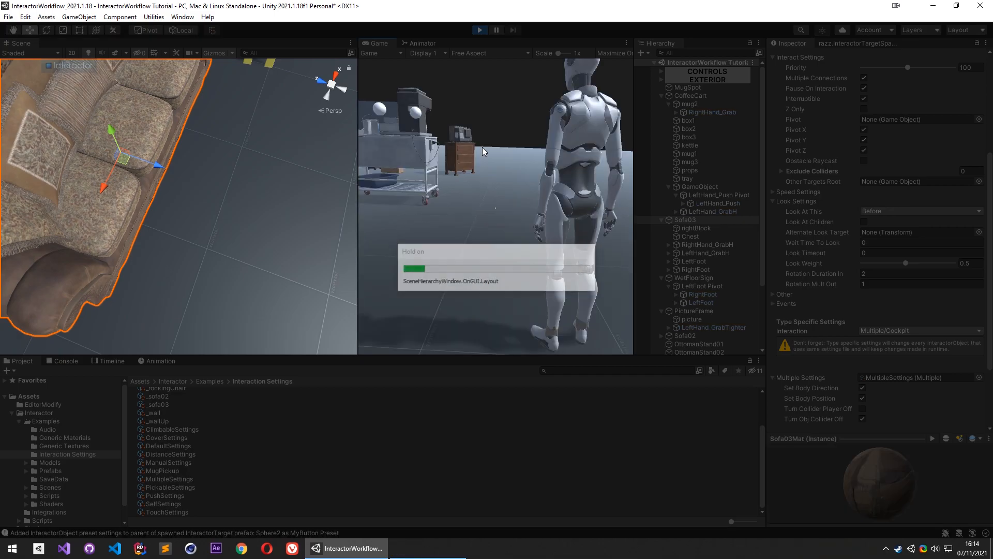
key("w")
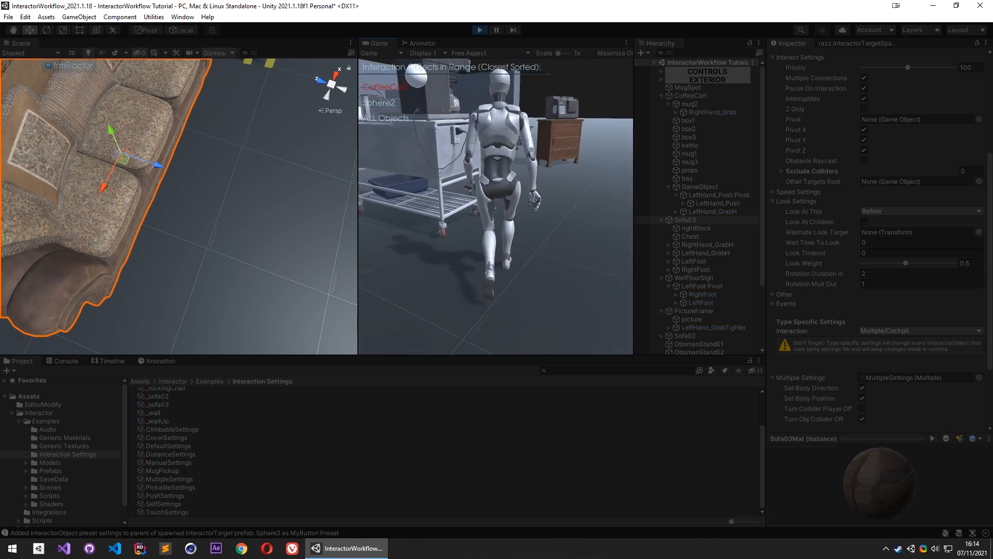
key("w")
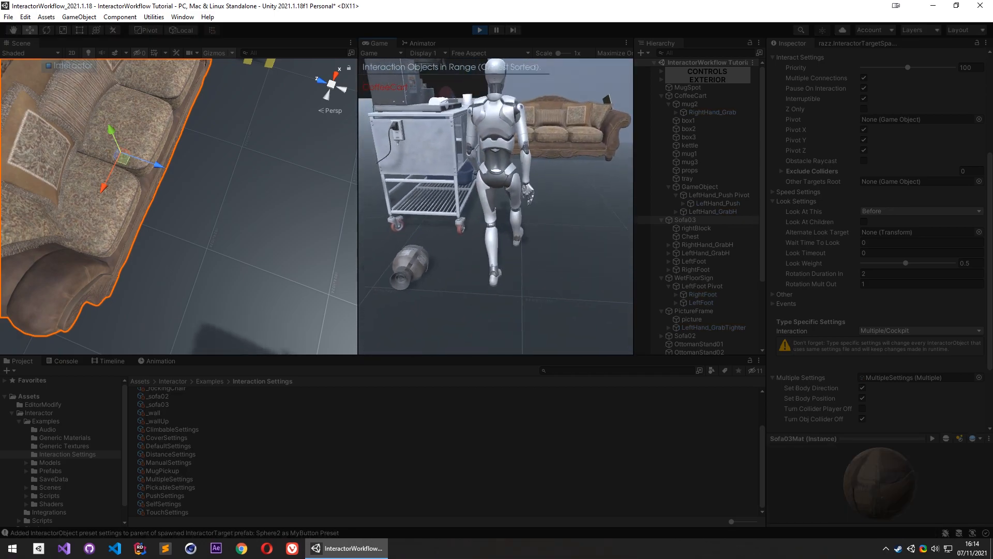
key("w")
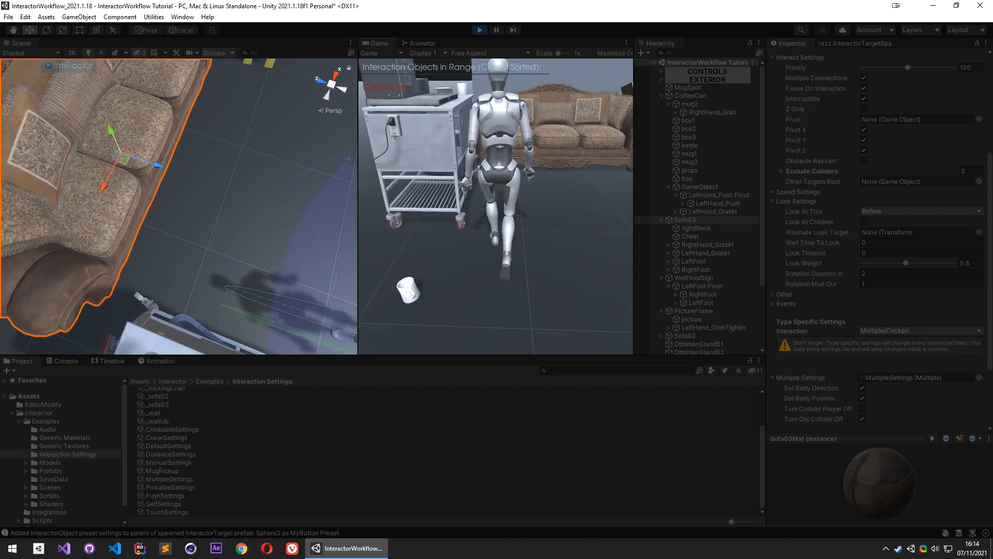
key("w")
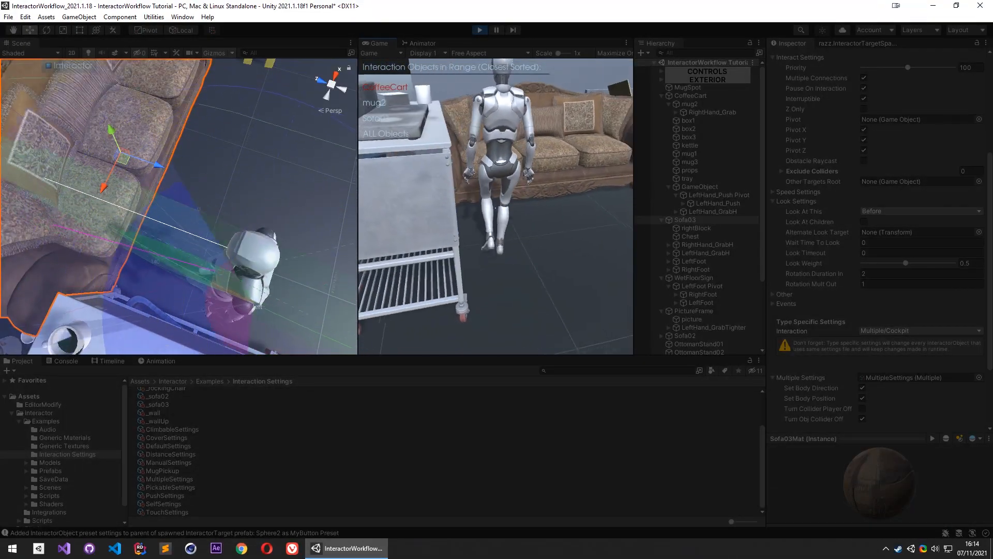
key("e")
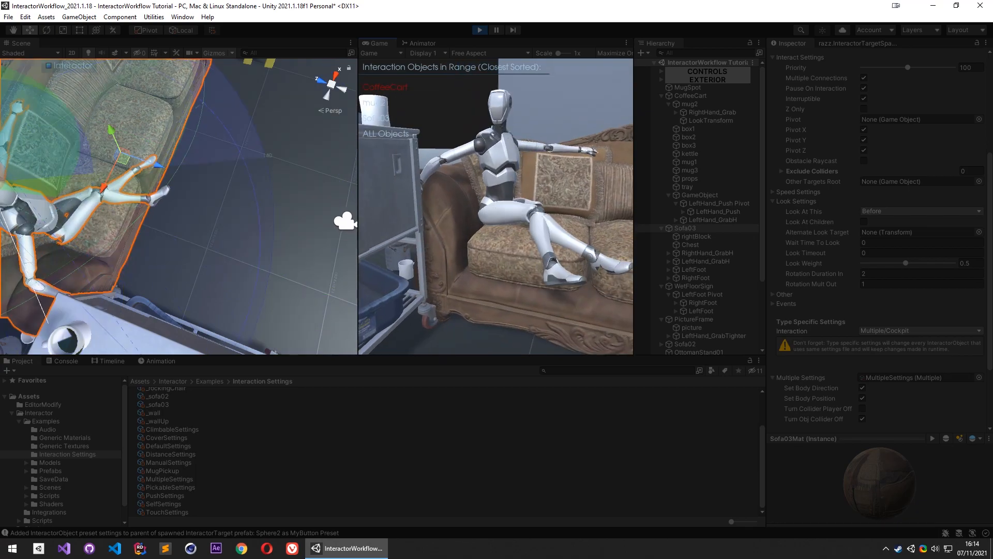
Examine UnityArmature's right hand effector range around the seated character from above, and select mug2 on the cart
scroll(696, 328, "down", 5)
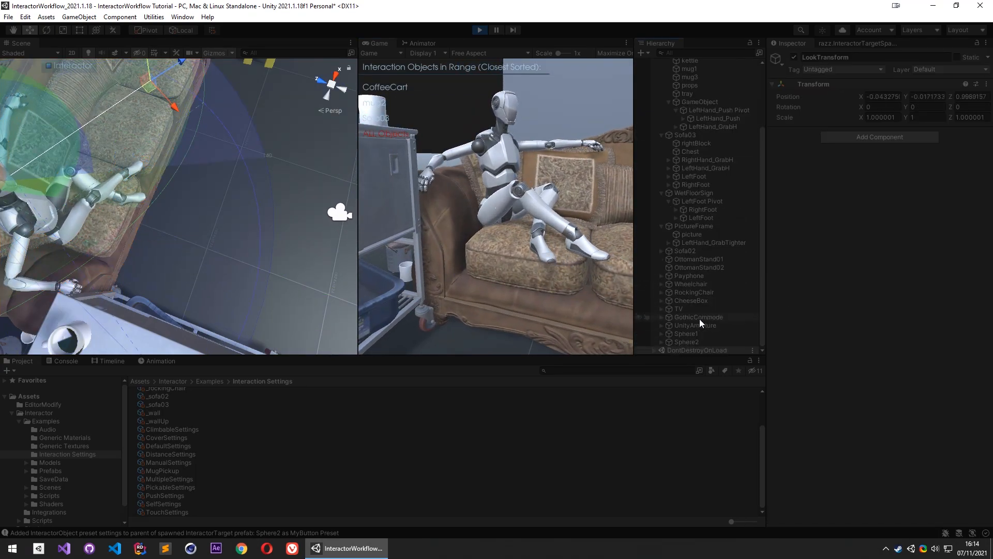
left_click(695, 325)
left_click(834, 252)
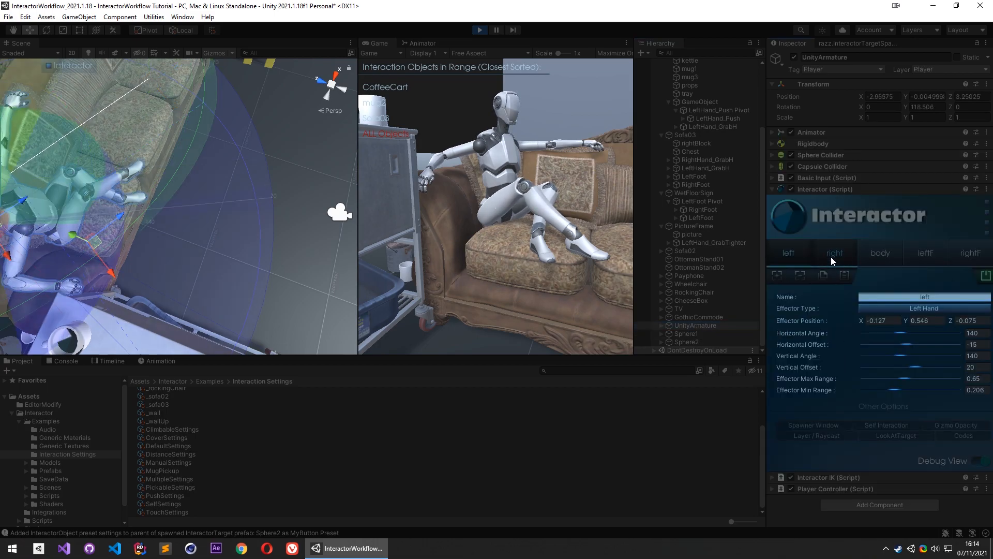
left_click_drag(134, 170, 907, 232, "alt")
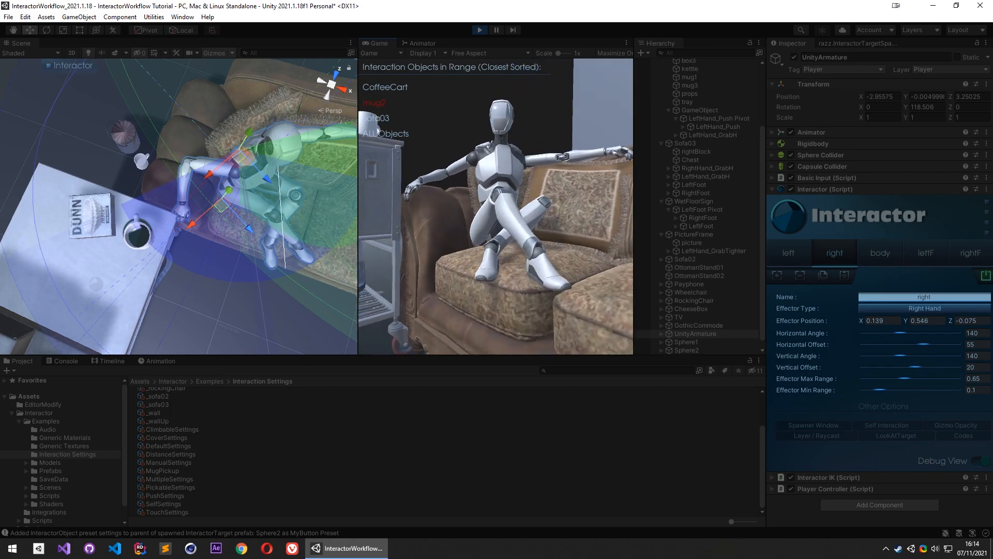
left_click_drag(285, 222, 176, 237, "alt")
left_click(174, 238)
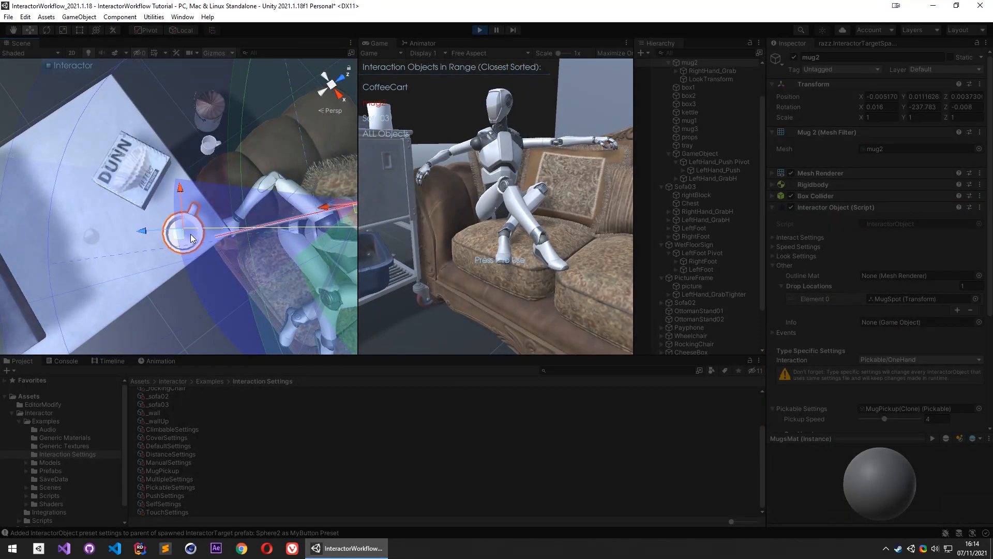
Widen the Game view and have the seated character pick up mug2 from the coffee cart
left_click_drag(358, 193, 247, 193)
left_click(438, 207)
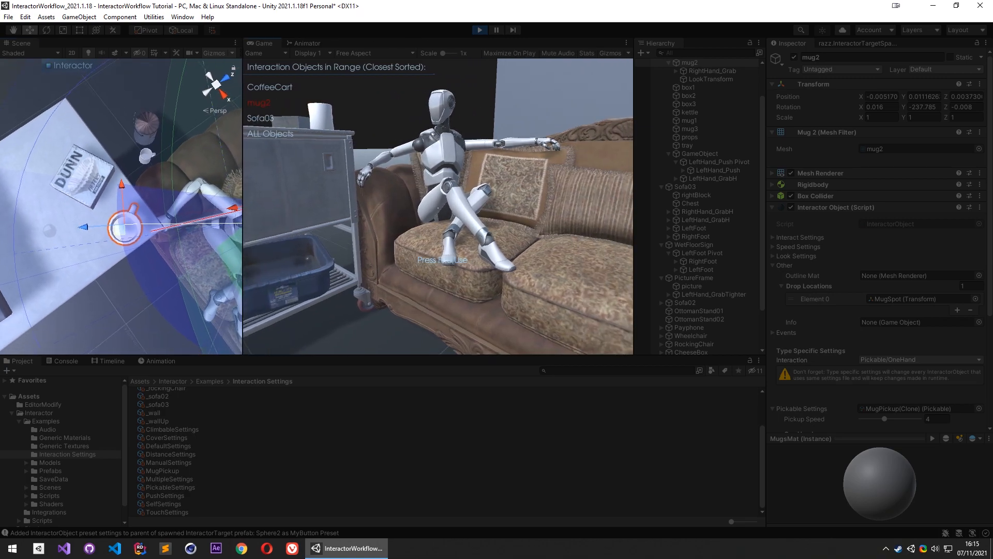
key("Escape")
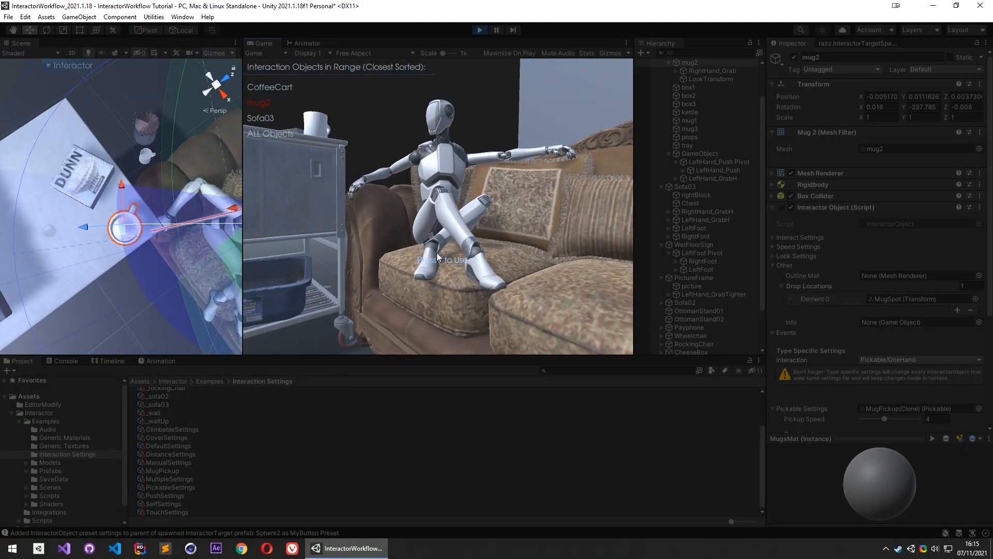
left_click(551, 164)
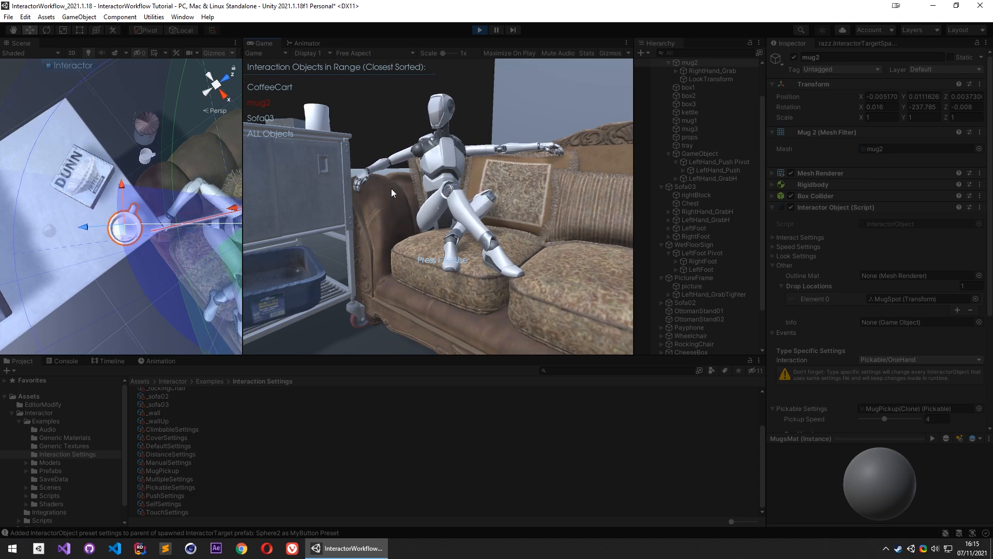
key("f")
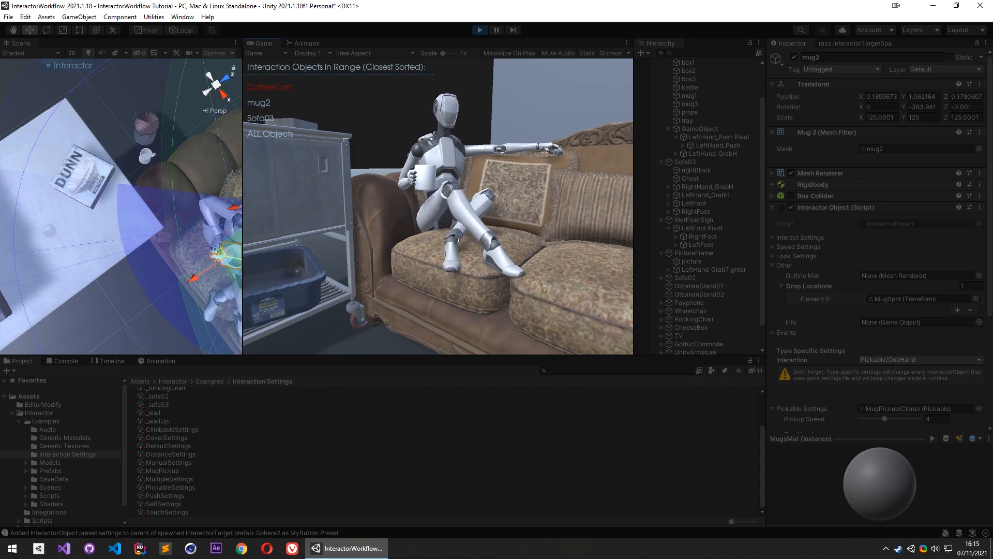
Have the seated character put mug2 back on the coffee cart and stand up from Sofa03
left_click(382, 162)
scroll(383, 161, "down", 1)
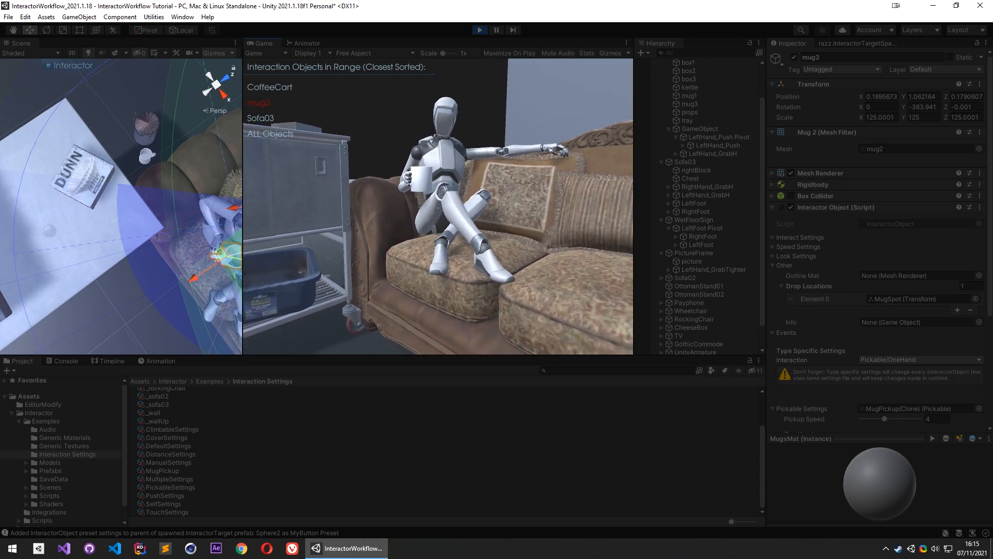
key("f")
key("q")
key("w")
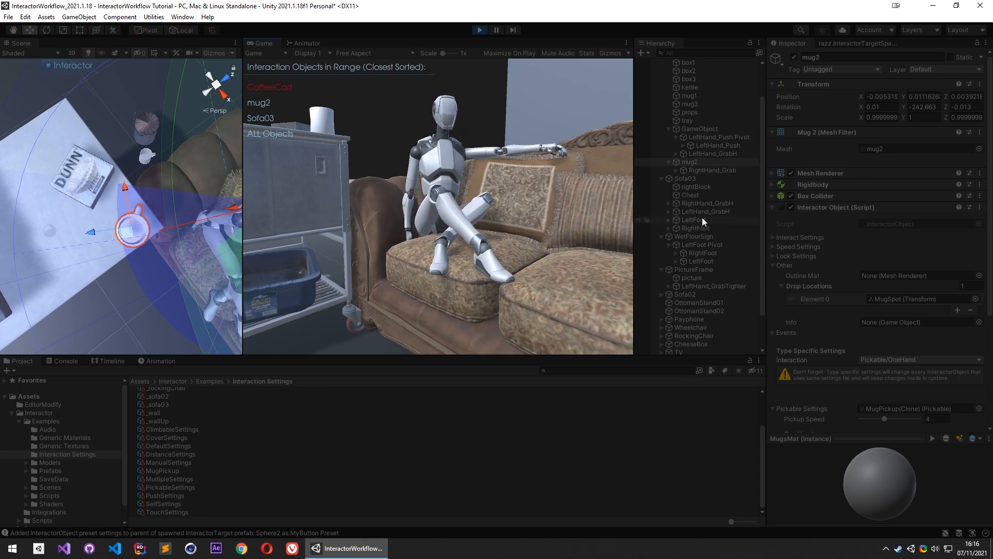
scroll(701, 220, "up", 3)
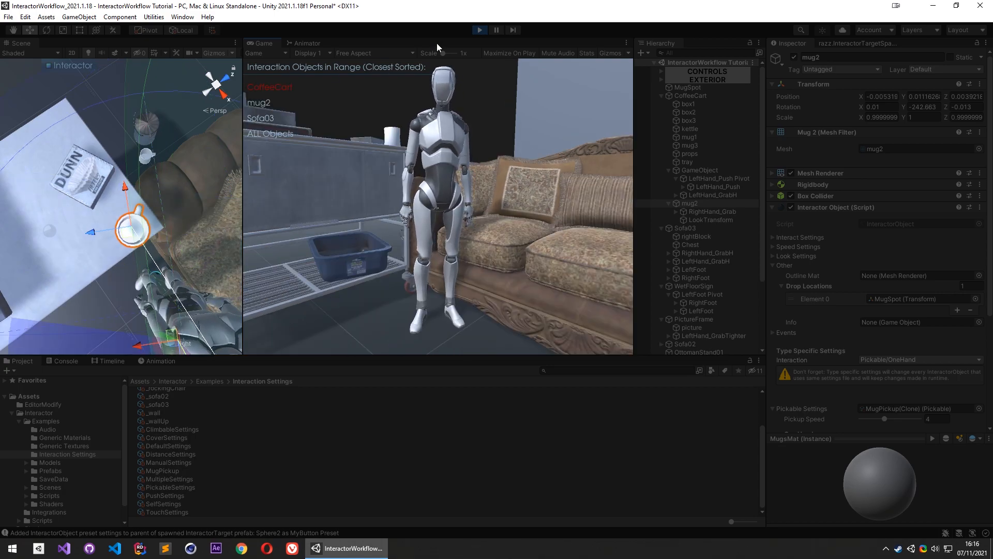
Disable Interruptible in Sofa03's Interact Settings outside play mode and restart play mode
left_click(479, 30)
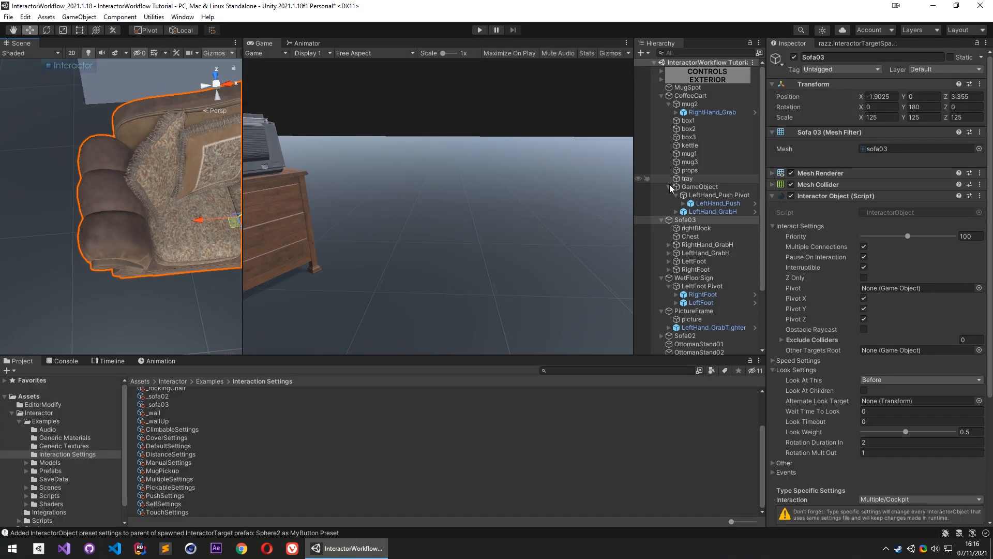
left_click(862, 268)
left_click(480, 30)
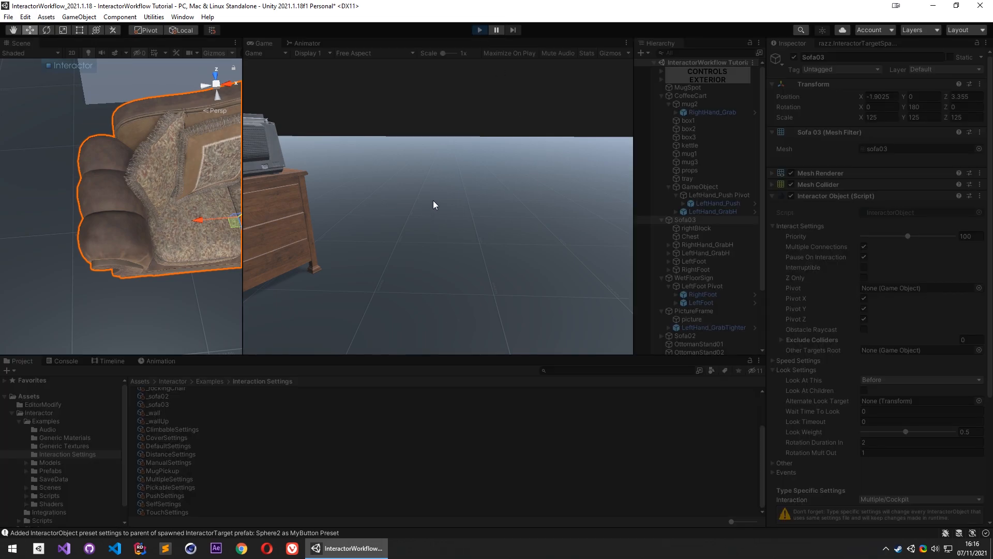
Walk the character past the coffee cart to Sofa03 and seat it on the sofa
key("w")
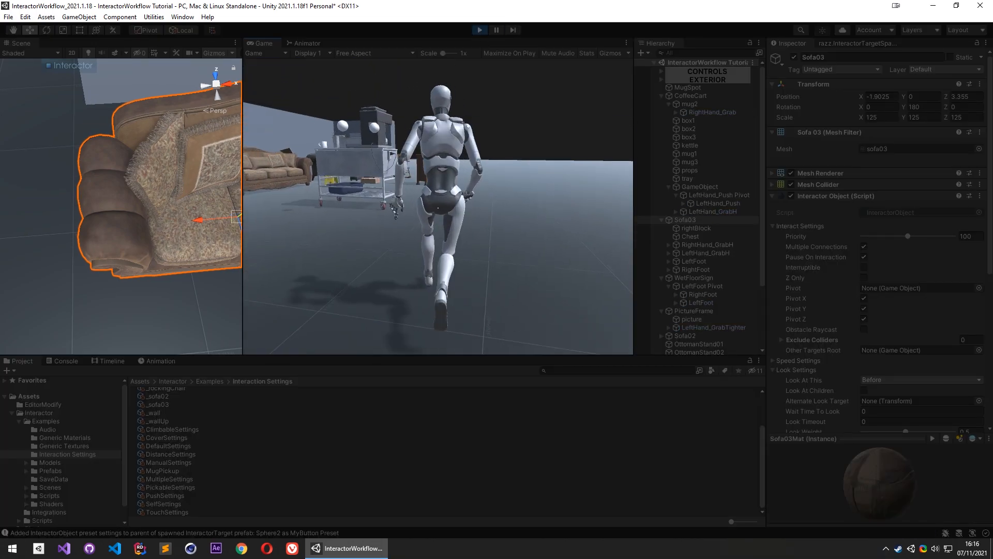
key("w")
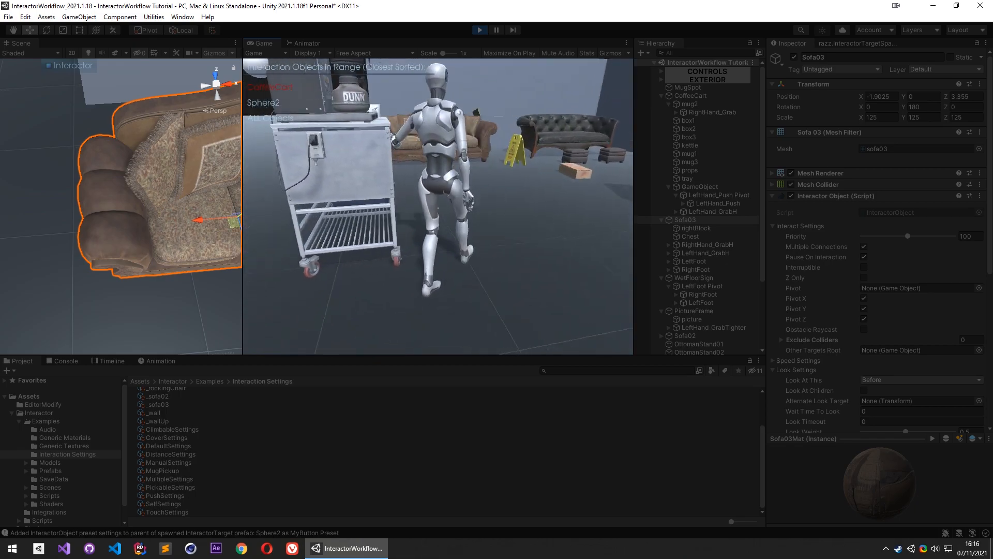
key("w")
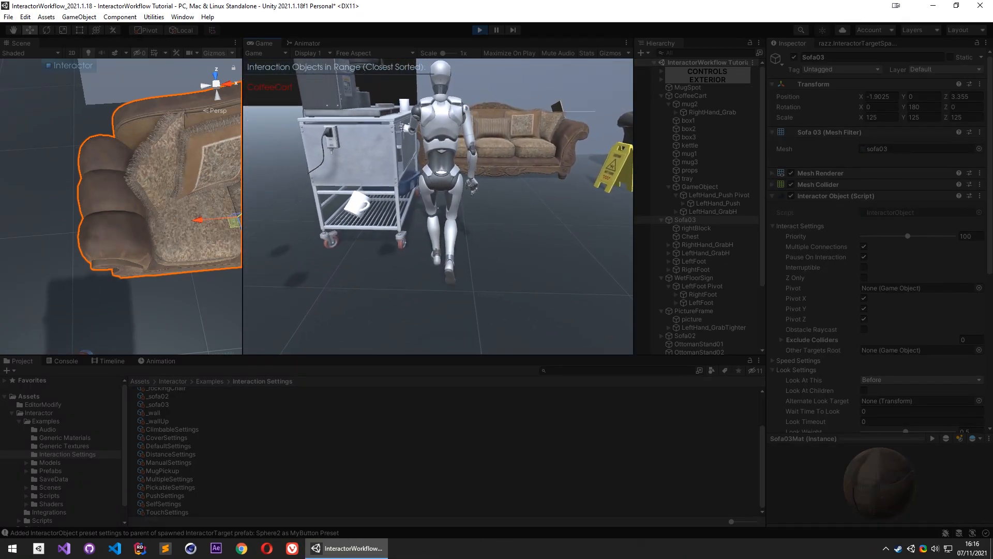
key("w")
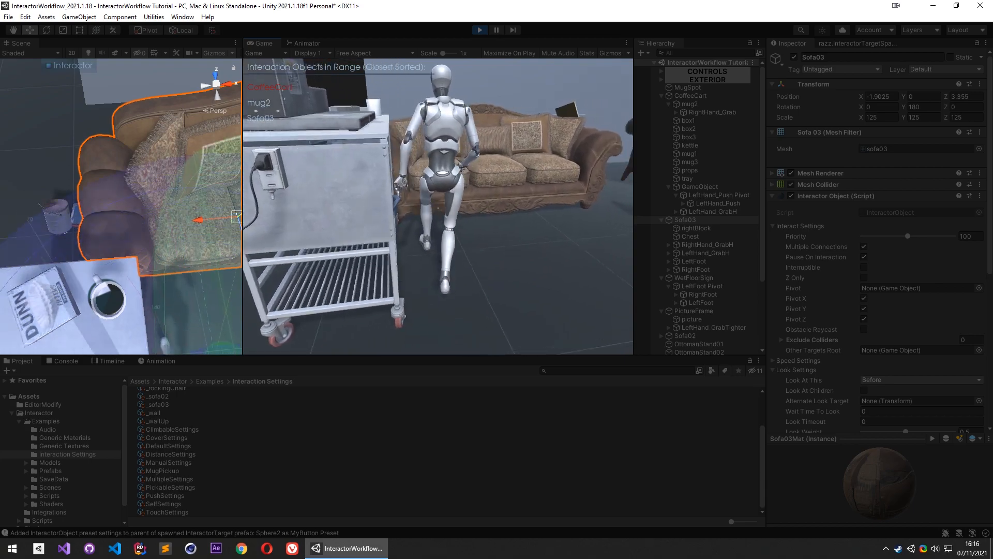
key("f")
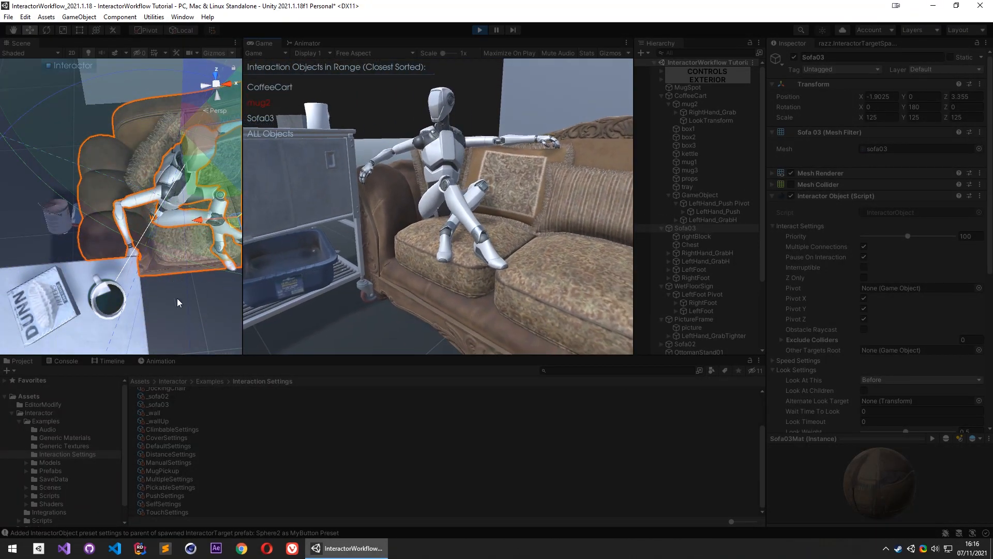
Move mug2 on the cart closer to the seated character's right hand, and select Sofa03 from a front view
left_click(111, 299)
left_click_drag(112, 301, 130, 286)
left_click(260, 259)
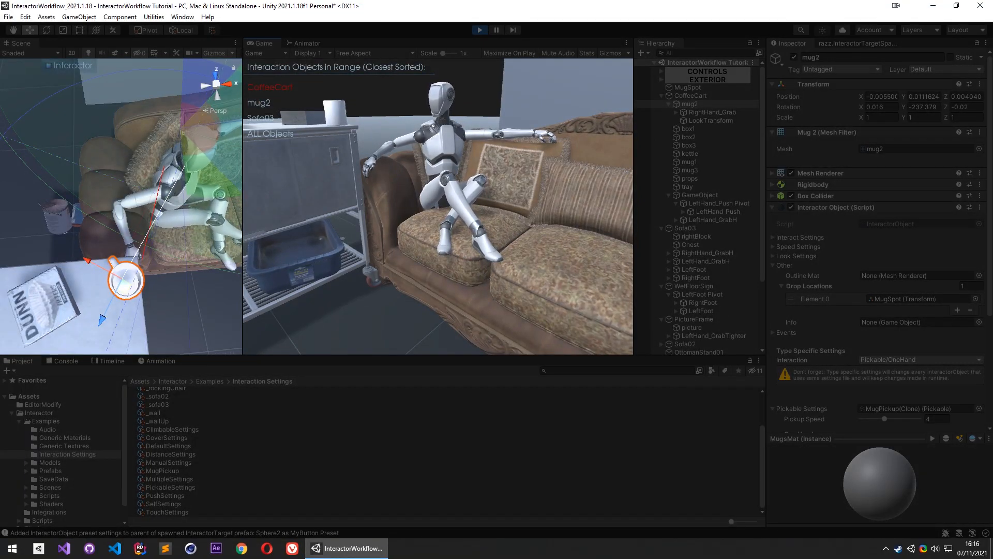
left_click_drag(139, 269, 93, 132, "alt")
left_click(181, 178)
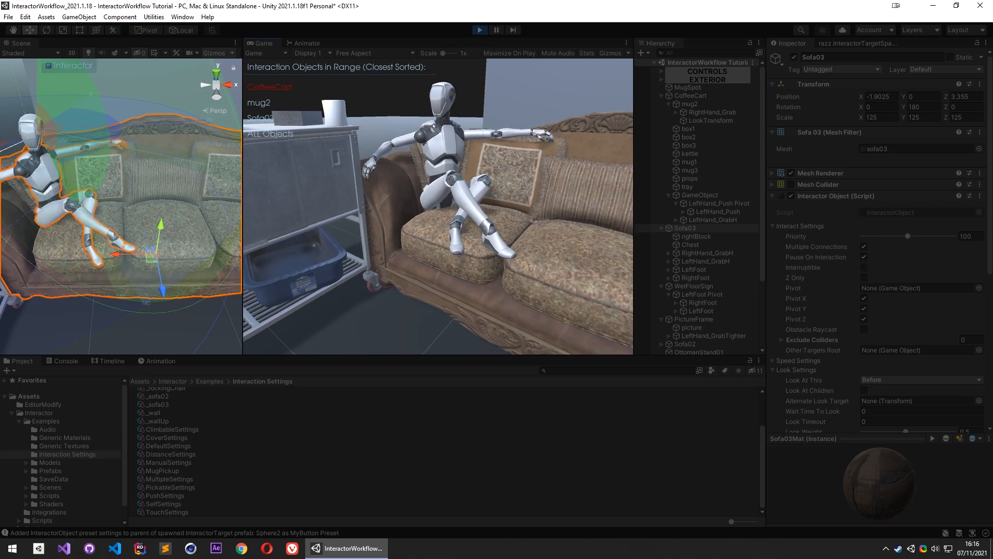
Have the character leave Sofa03 and carry mug2 past the WetFloorSign to the PictureFrame
key("f")
key("w")
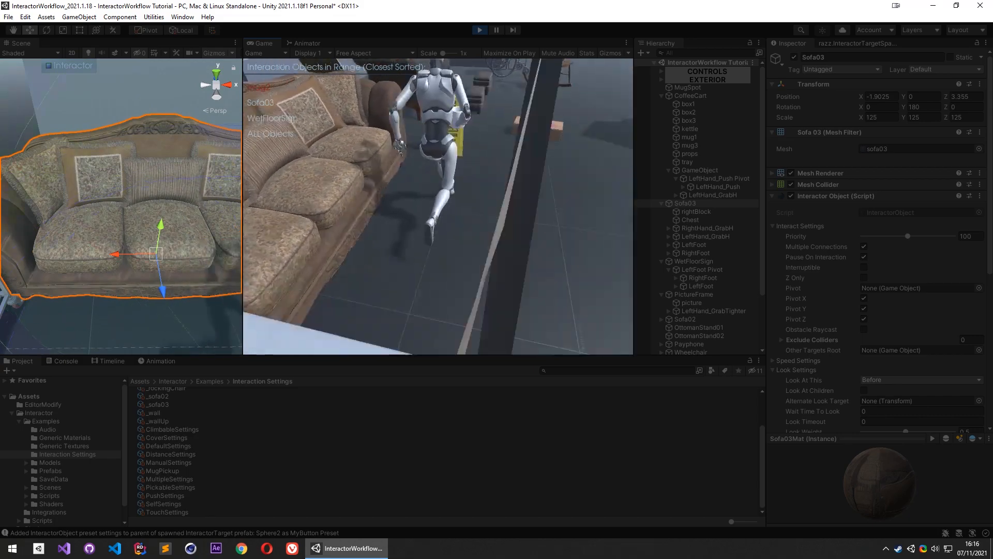
key("w")
key("f")
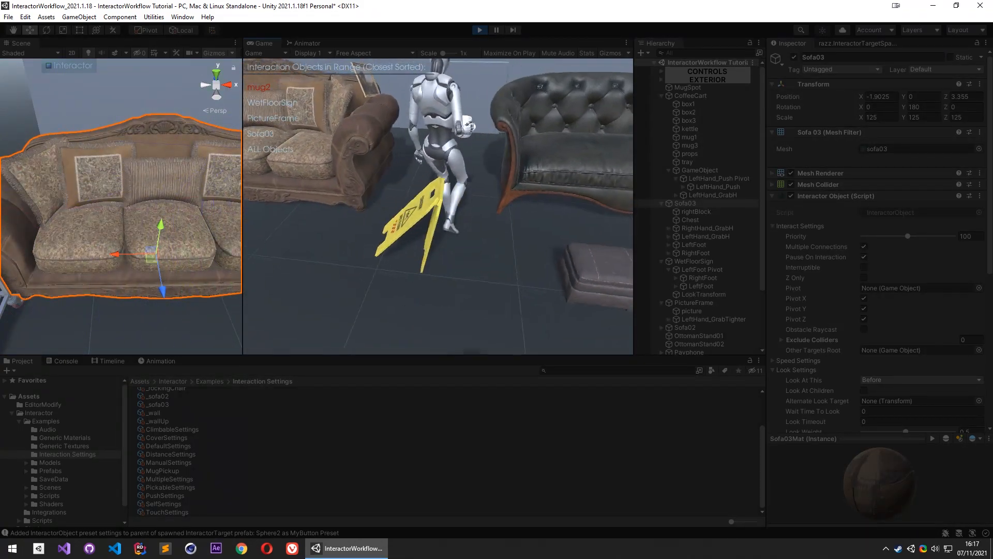
key("w")
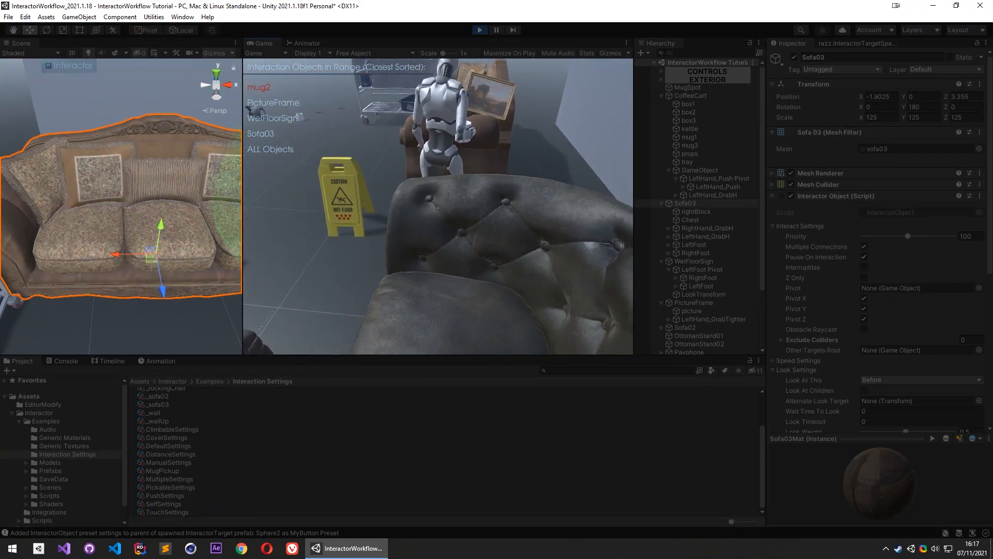
key("Escape")
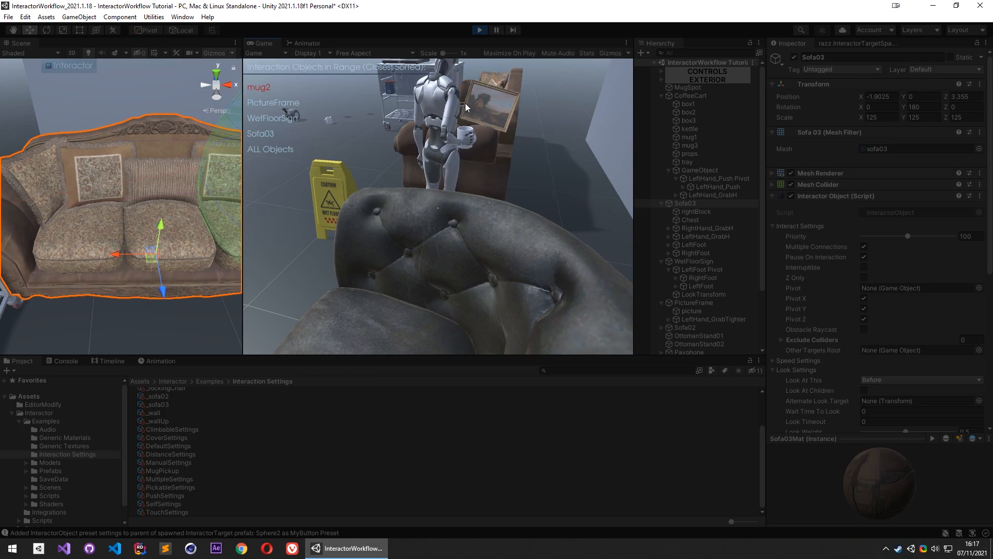
Exit play mode and add a RightHand_Grab target to PictureFrame, on the side opposite its LeftHand_GrabTighter target
left_click(486, 30)
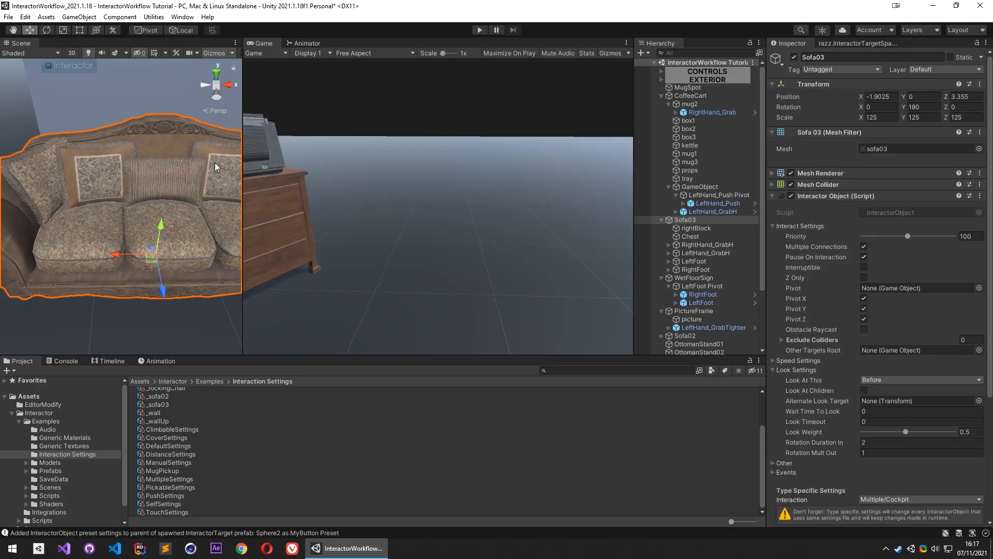
right_click_drag(353, 169, 920, 138)
key("w")
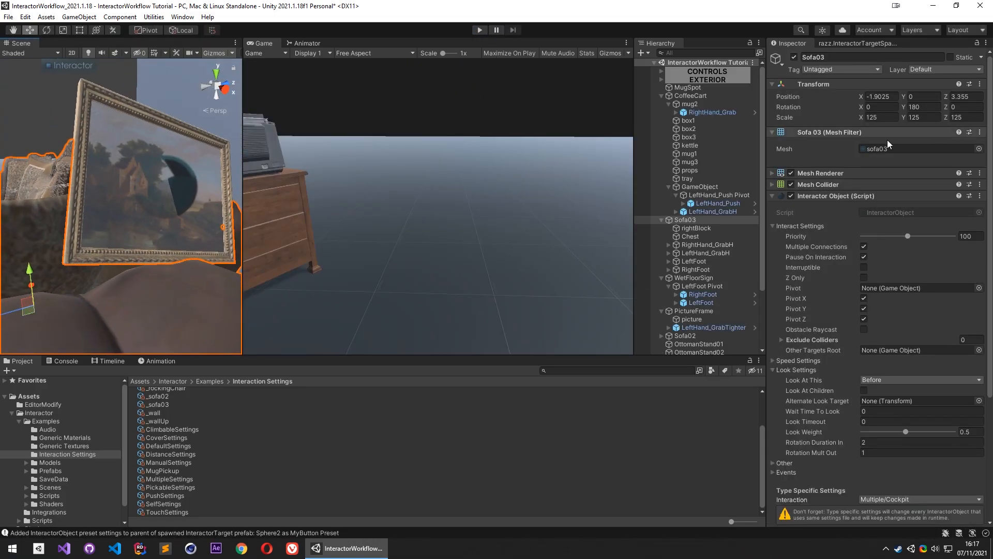
right_click_drag(140, 202, 105, 164)
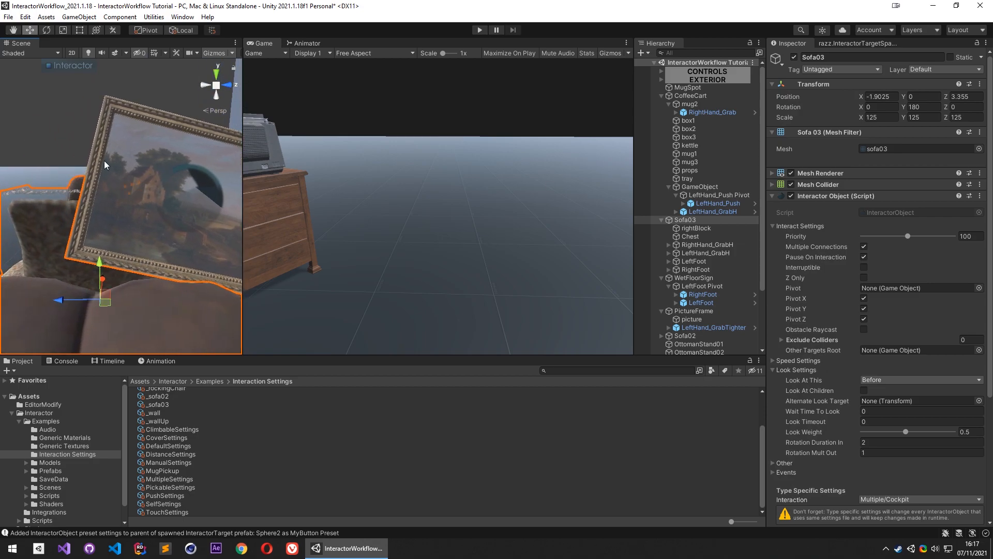
right_click(110, 162)
left_click(135, 165)
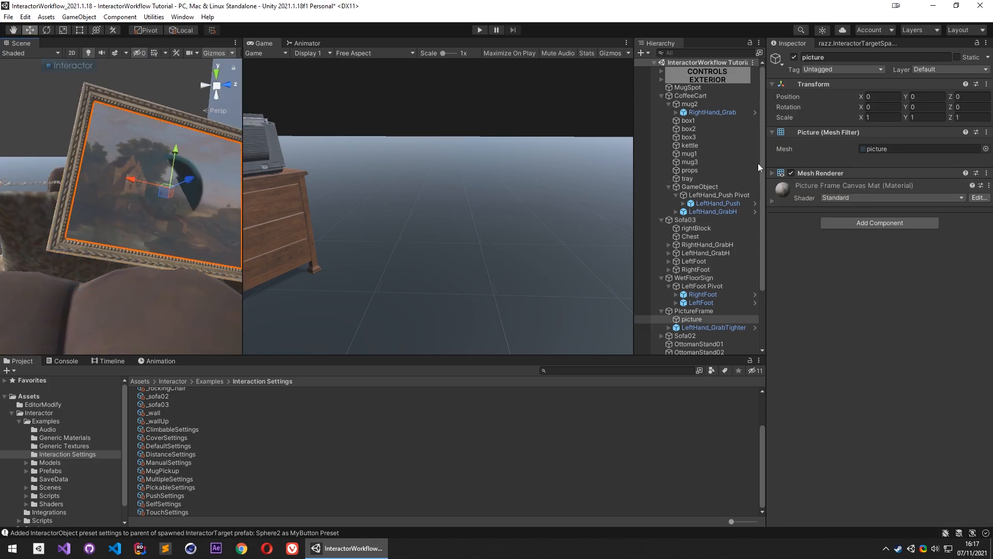
scroll(687, 335, "down", 3)
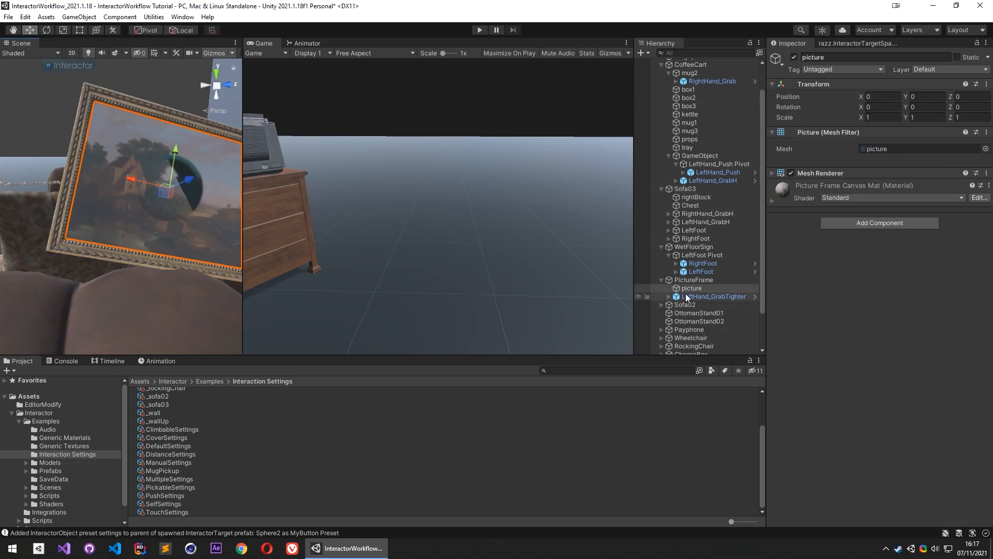
left_click(688, 298)
mouse_move(96, 174)
right_mouse_down()
mouse_move(155, 194)
mouse_move(85, 205)
mouse_move(93, 177)
mouse_move(190, 179)
mouse_move(206, 198)
right_mouse_up()
right_click(157, 199)
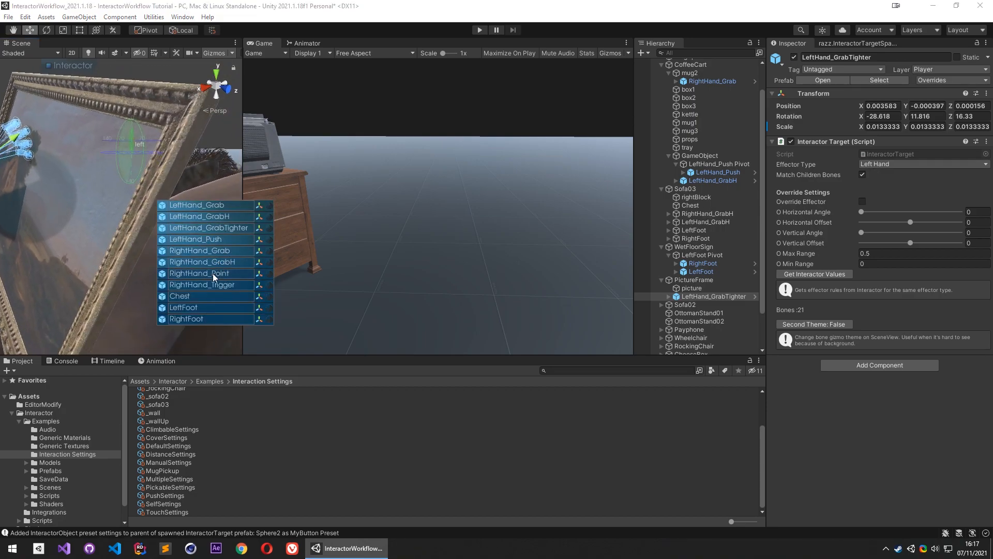
left_click(200, 250)
Rotate and move the RightHand_Grab target so the hand grips the side edge of the picture frame
right_click_drag(208, 244, 283, 215)
key("e")
left_click_drag(129, 251, 312, 233)
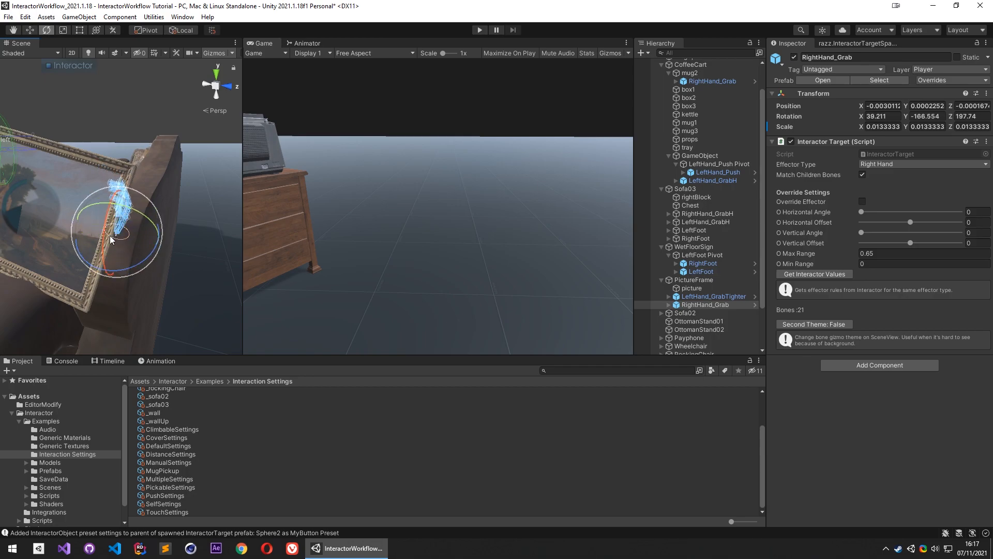
left_click_drag(127, 239, 132, 241)
right_click_drag(133, 241, 448, 159)
scroll(715, 296, "down", 3)
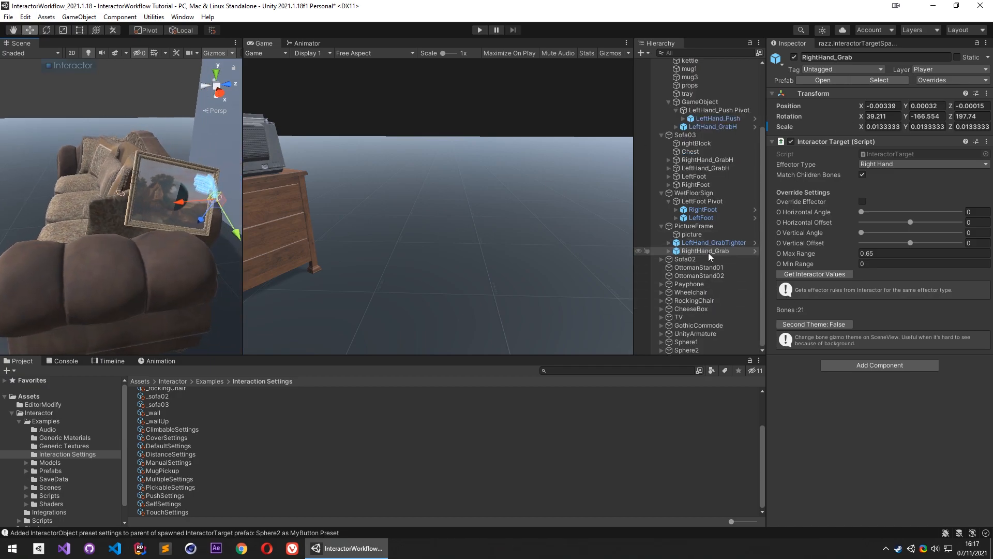
Disable Hold In Position and Drop Back in PictureFrame's one-hand Pickable Settings
left_click(704, 226)
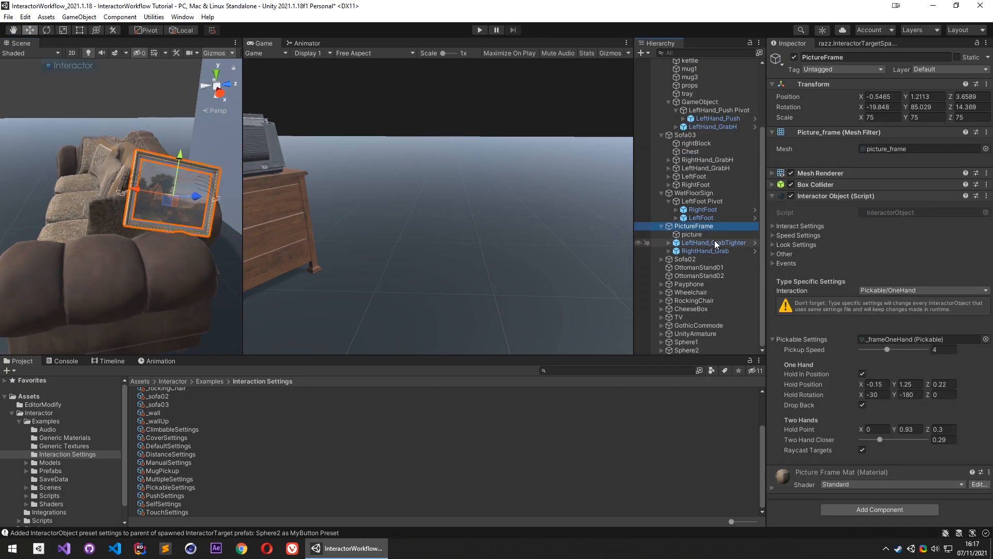
left_click(861, 374)
left_click(861, 404)
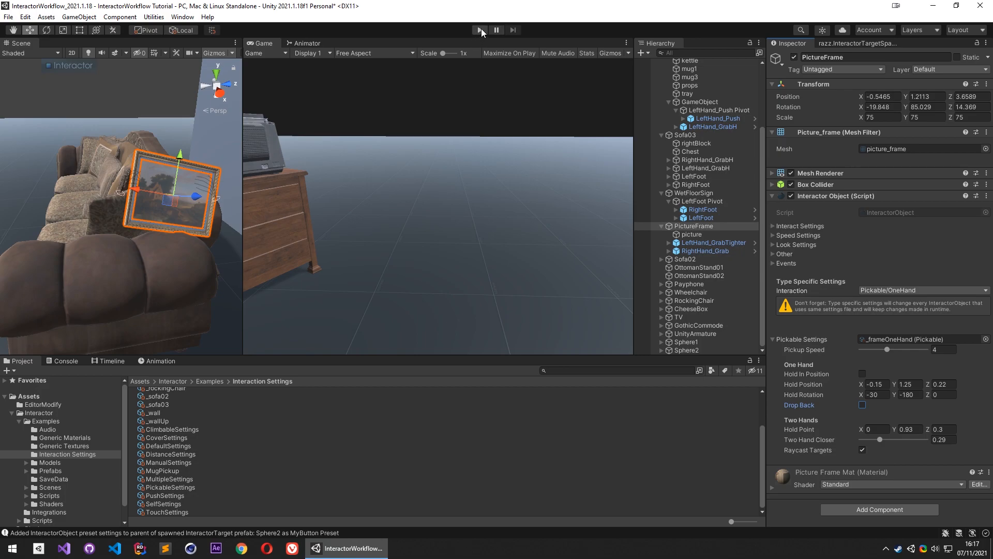
Select mug2 on the coffee cart and add a LeftHand_Grab target to it
right_click_drag(199, 197, 37, 196)
key("w")
right_click(175, 194)
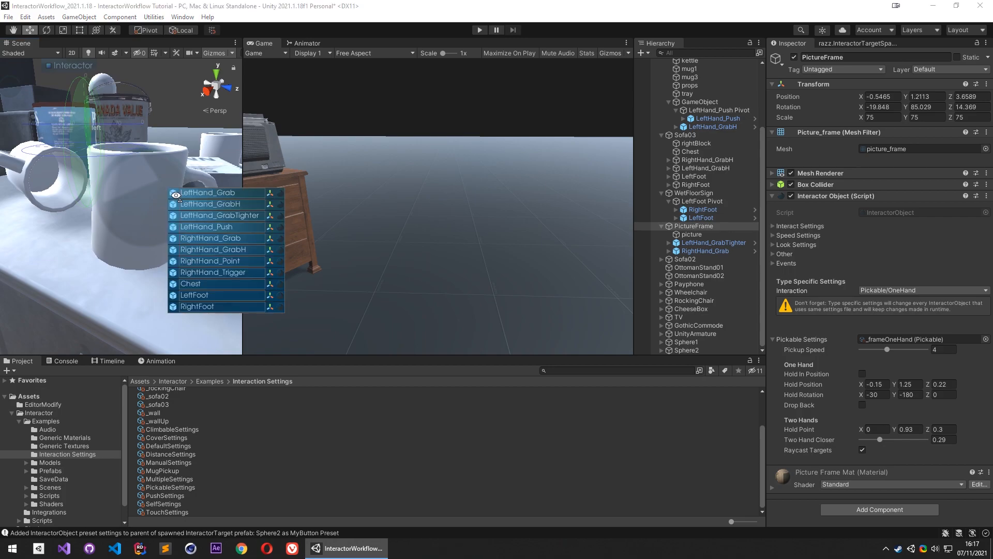
left_click(153, 191)
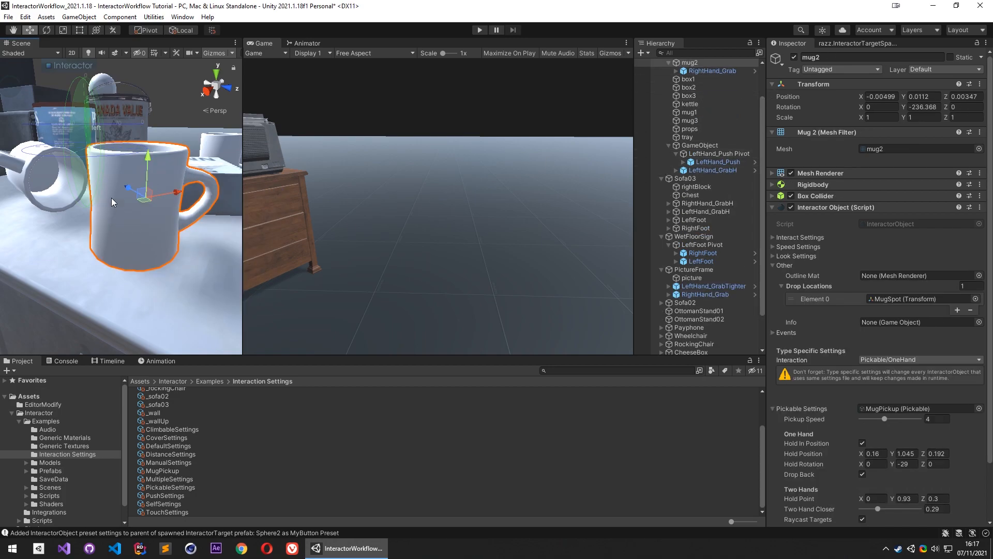
right_click(149, 215)
left_click(179, 217)
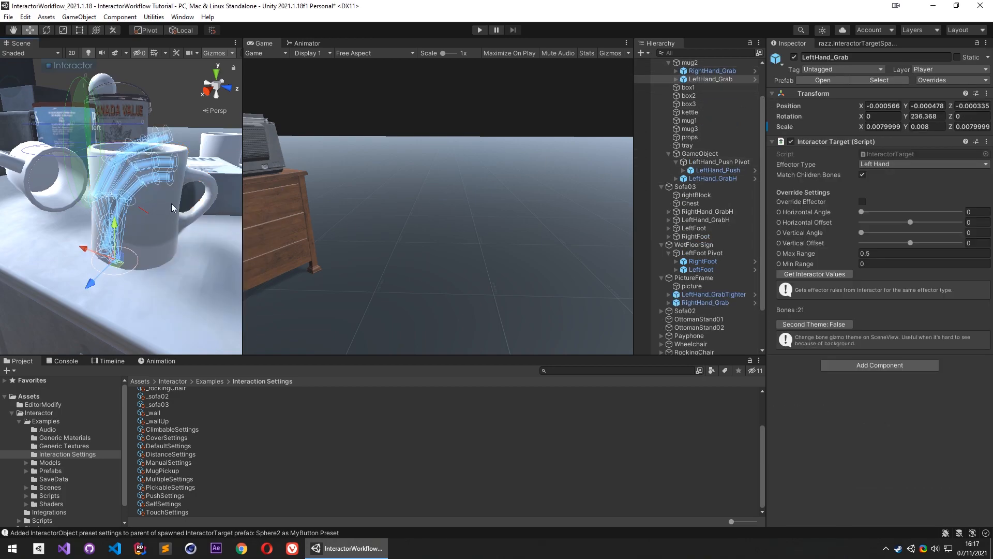
Rotate mug2's LeftHand_Grab target to about -94, 236, -40 degrees and move it against the side of the mug
left_click_drag(91, 282, 179, 279)
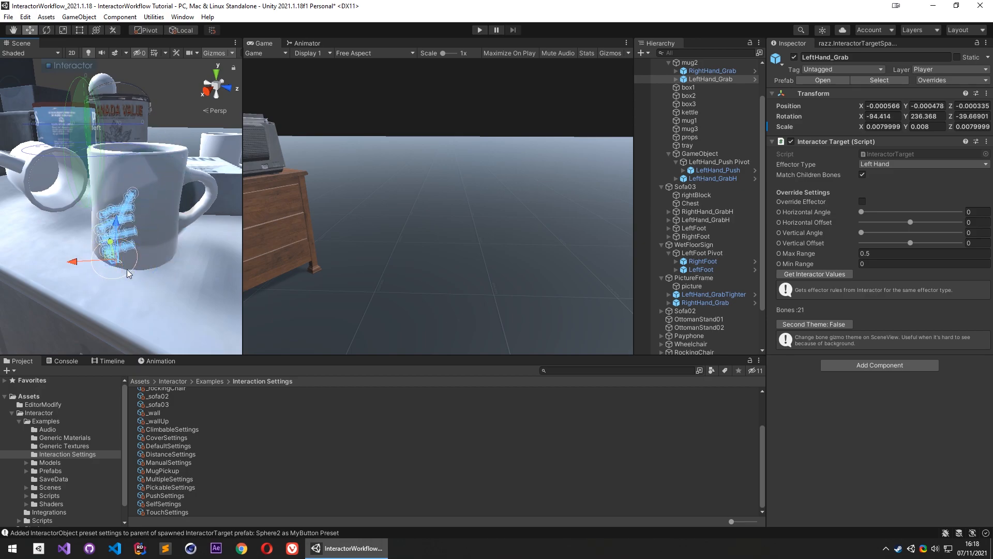
left_click_drag(110, 264, 78, 276)
right_click_drag(174, 274, 187, 288)
Run the scene, walk the character to the coffee cart and pick up mug2
left_click(479, 30)
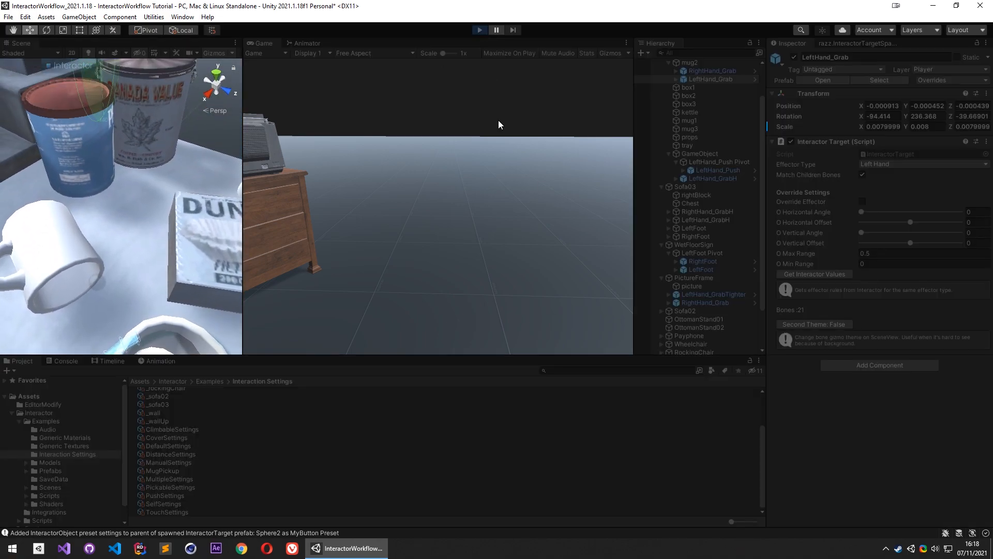
key("w")
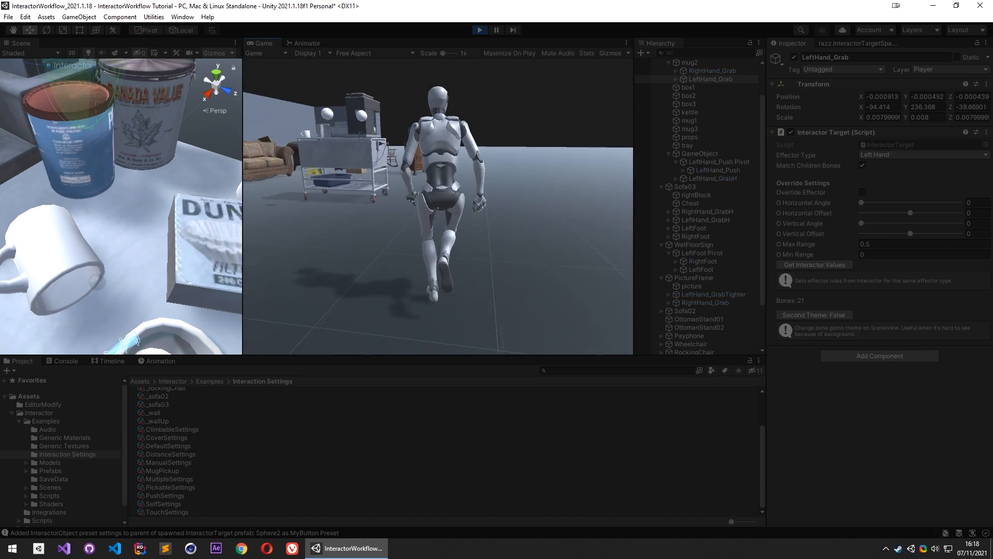
key("w")
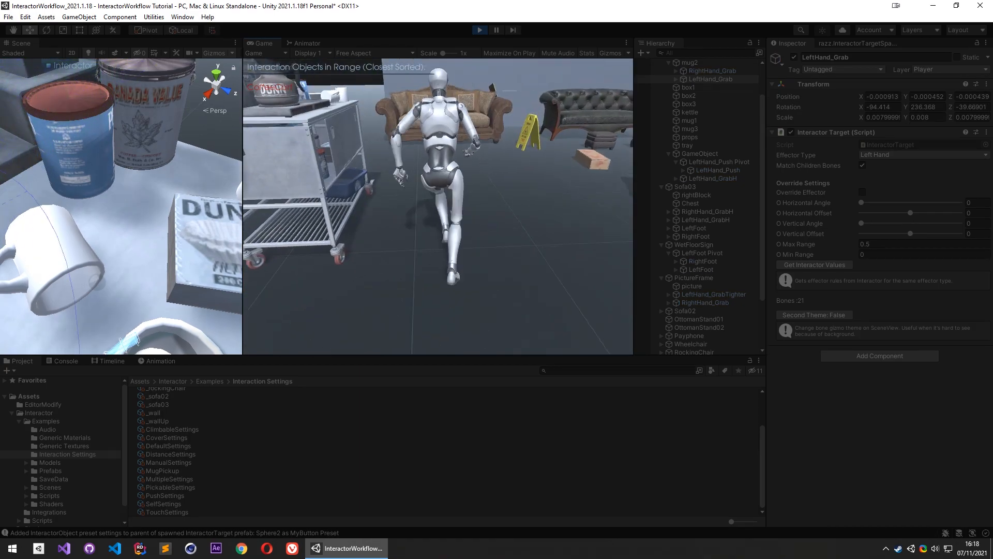
key("w")
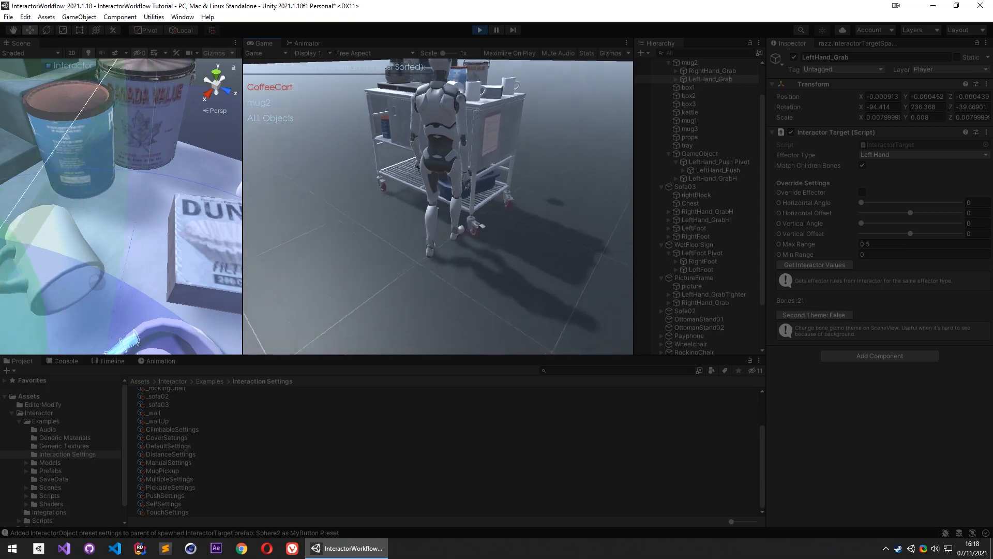
key("w")
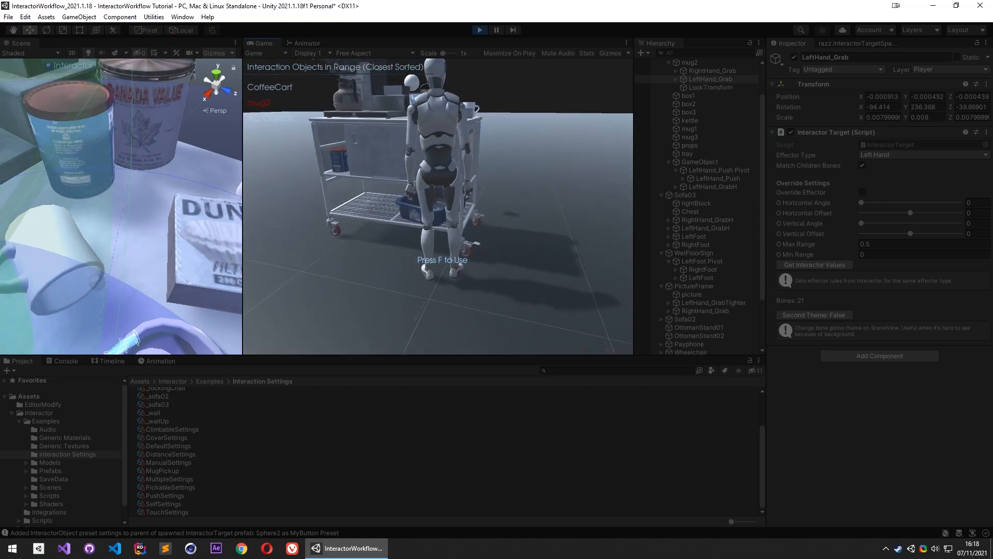
key("w")
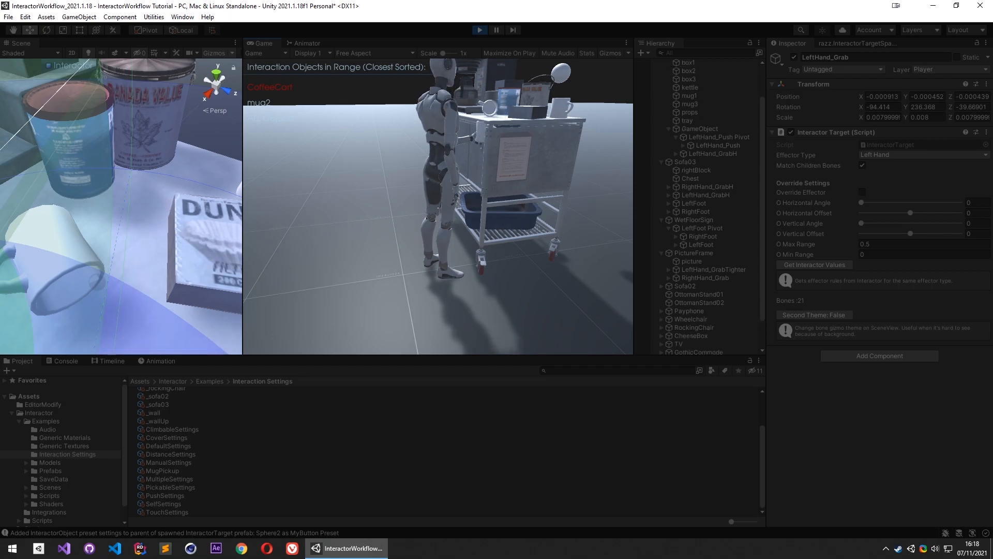
key("Escape")
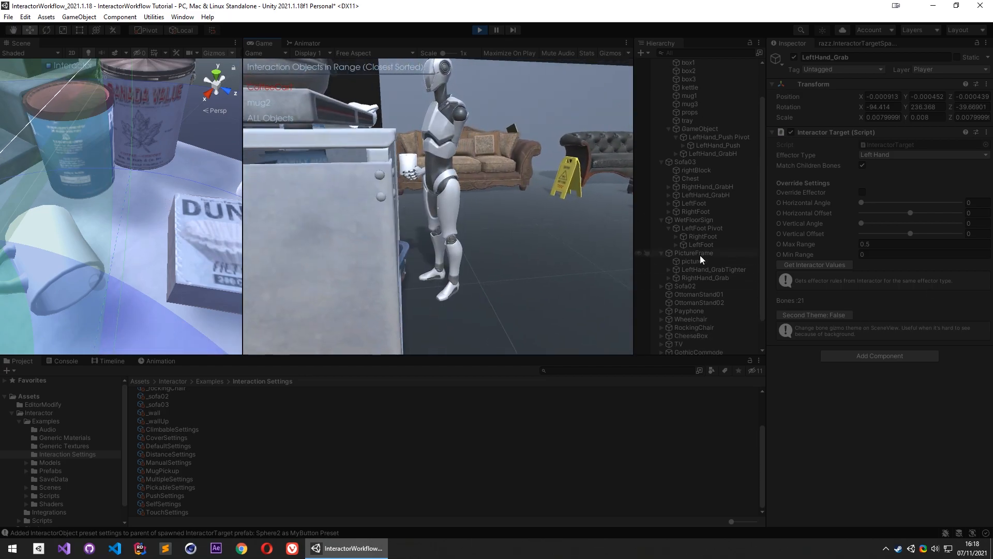
left_click(411, 172)
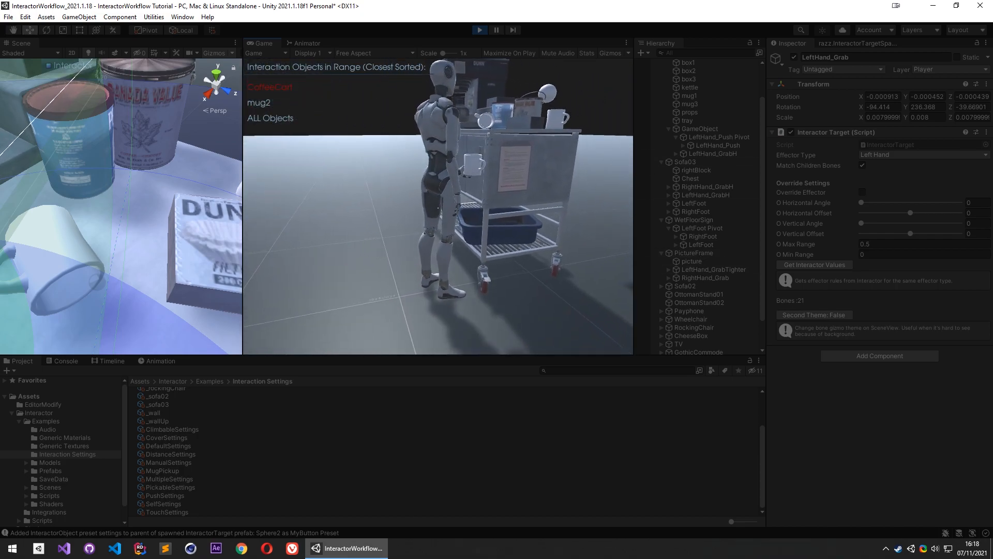
Put mug2 back on the coffee cart, reposition the character beside the cart and pick the mug up again
key("f")
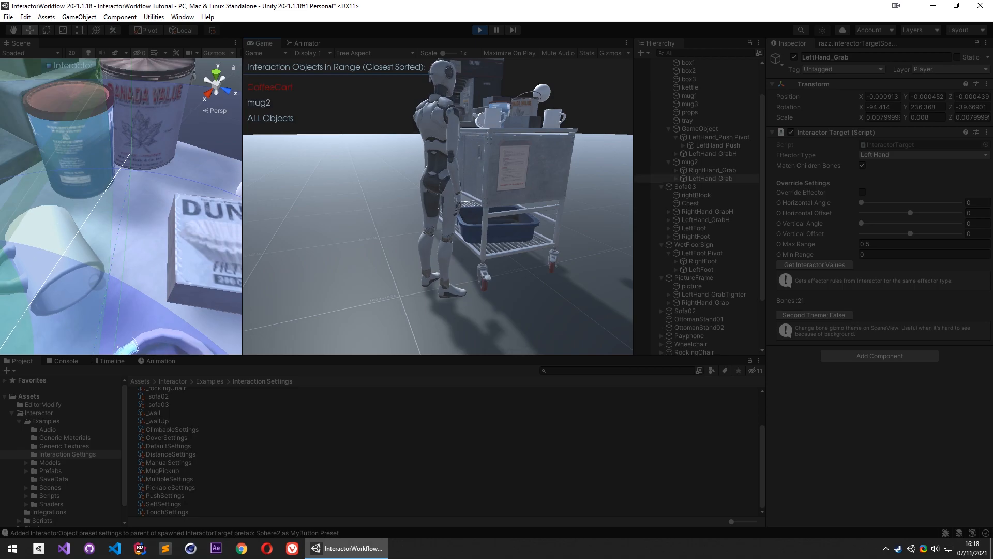
key("s")
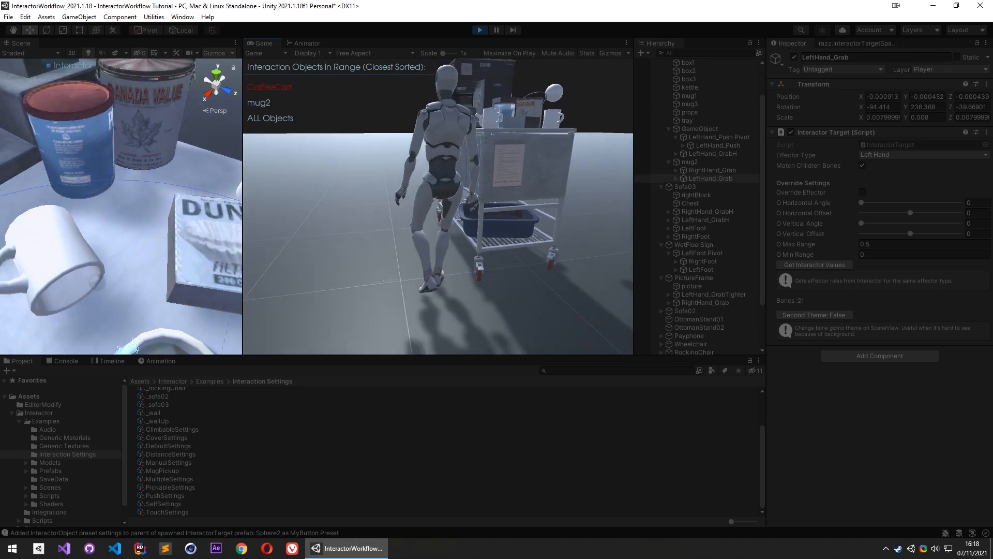
key("w")
scroll(437, 208, "down", 1)
key("f")
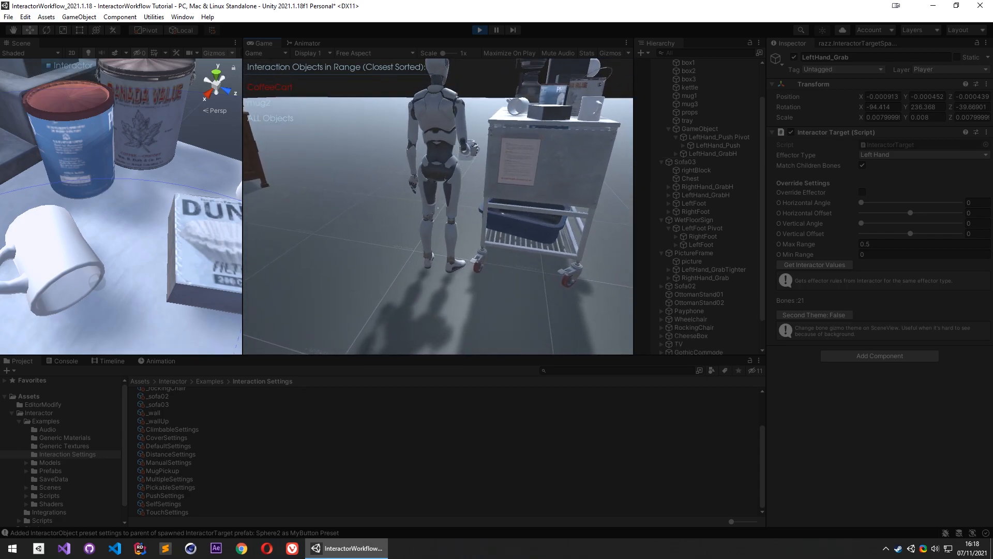
Walk the character away from the coffee cart and back while it carries mug2
key("s")
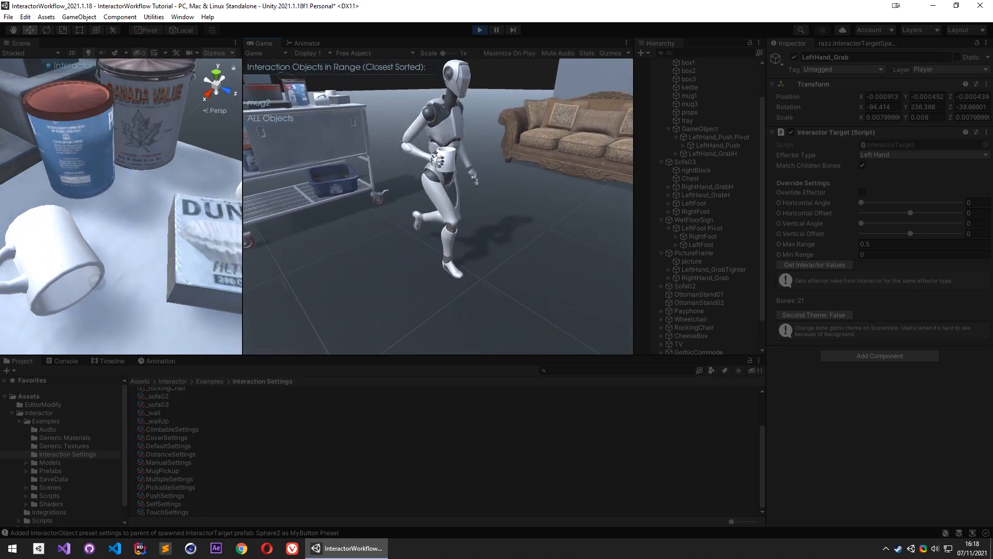
key("w")
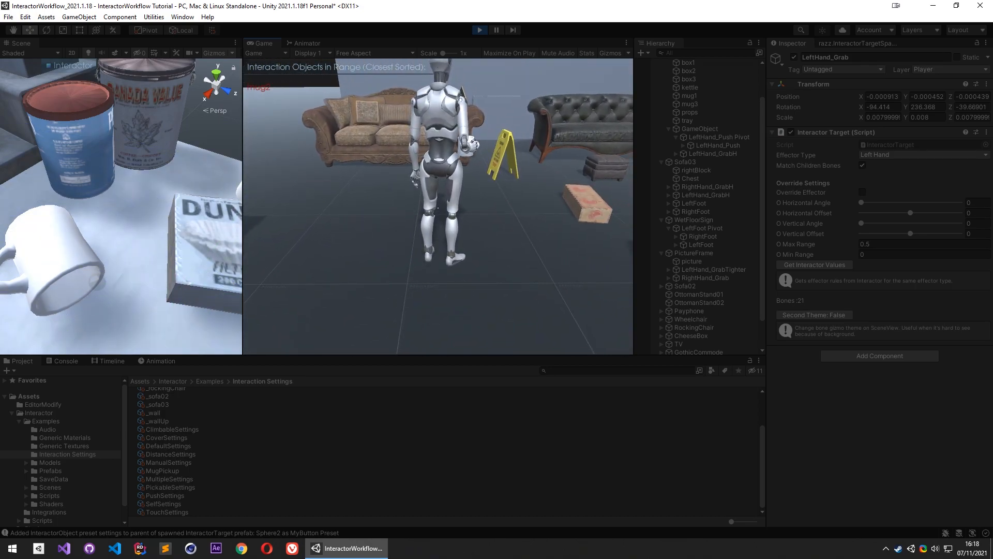
key("w")
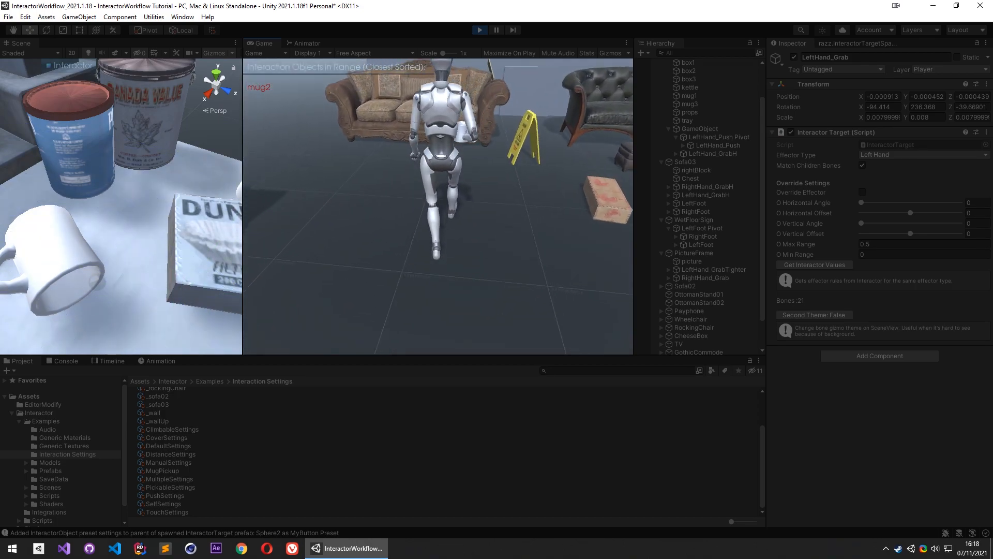
key("w")
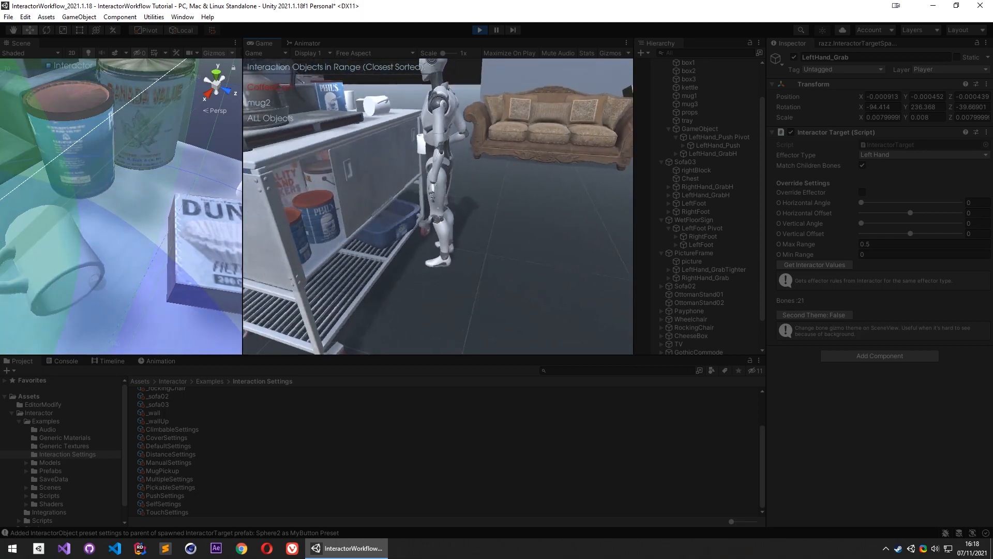
key("Escape")
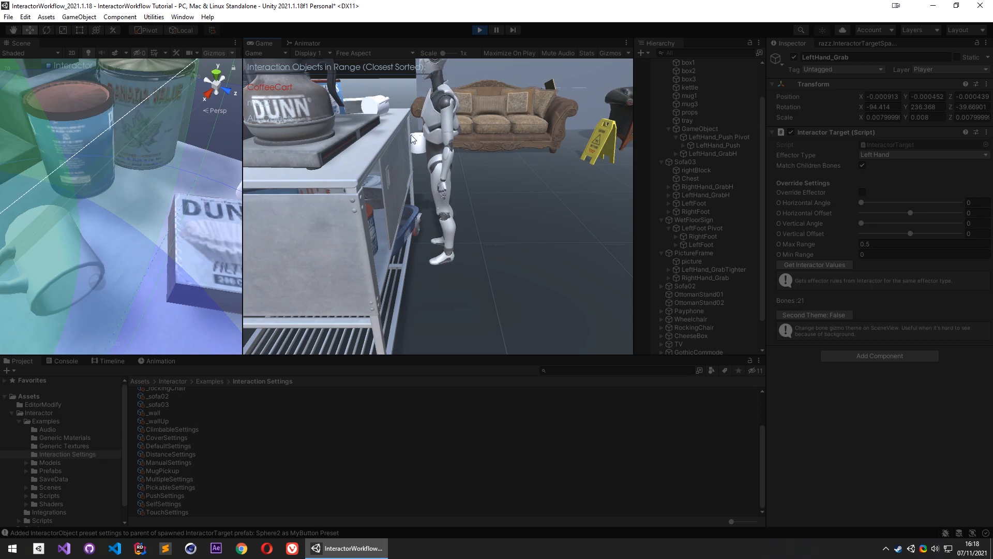
Walk the character, still holding mug2, up to PictureFrame and target the frame for interaction
left_click(482, 152)
key("w")
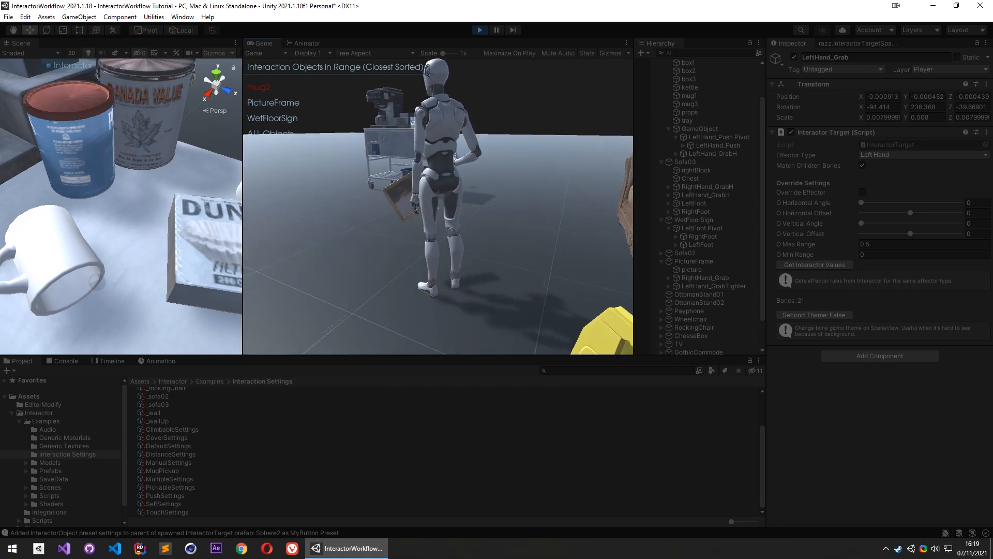
key("w")
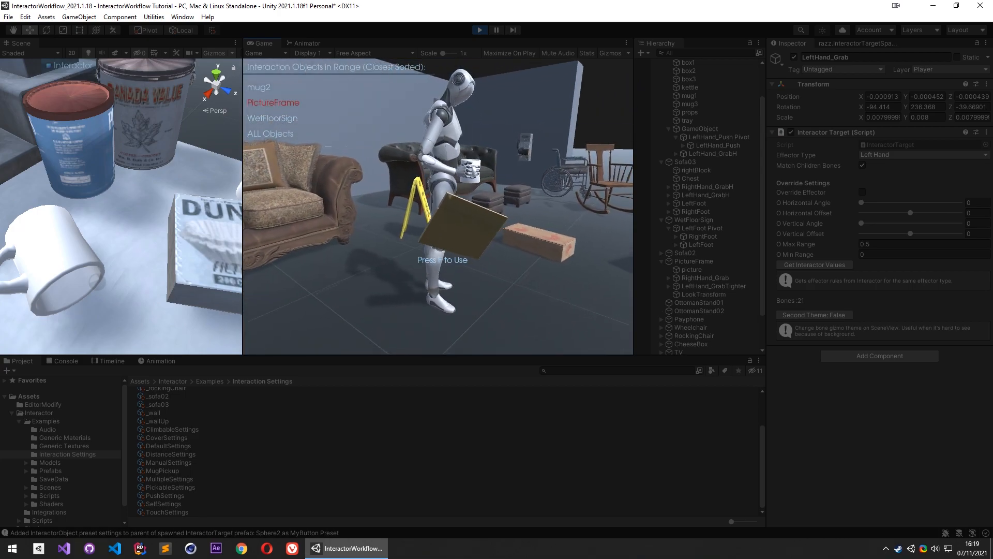
key("Escape")
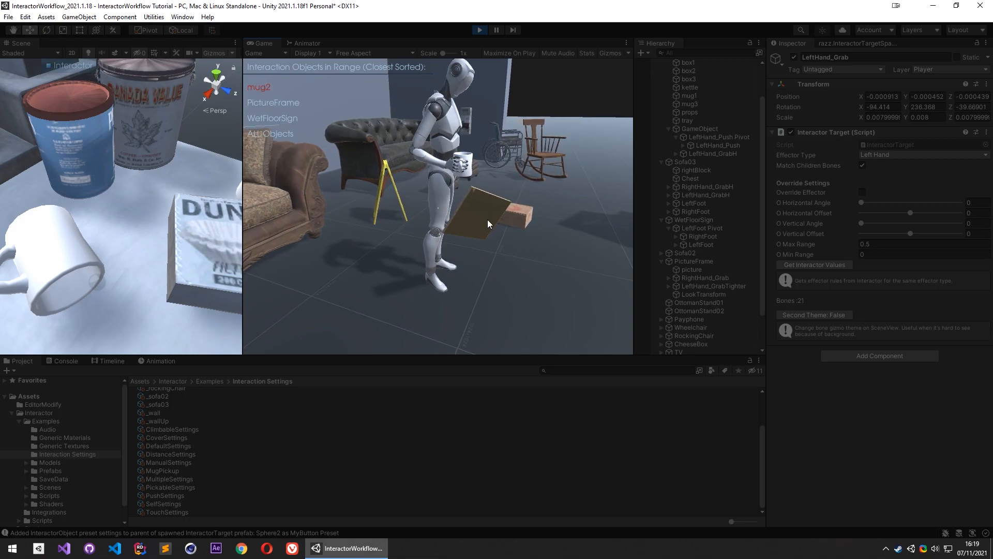
Select the held mug2 in the scene and enable Interruptible in its Interact Settings
scroll(711, 186, "up", 3)
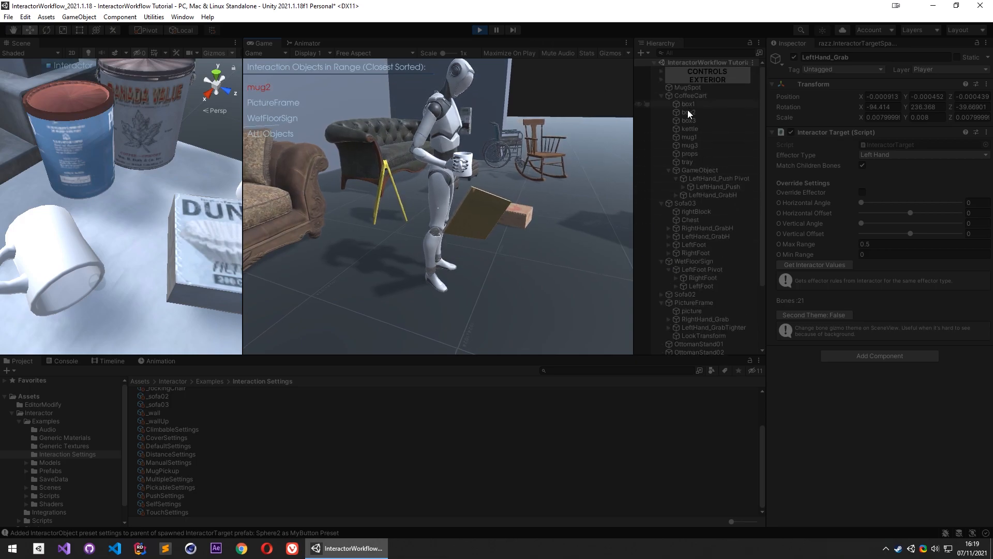
right_click_drag(124, 178, 382, 150)
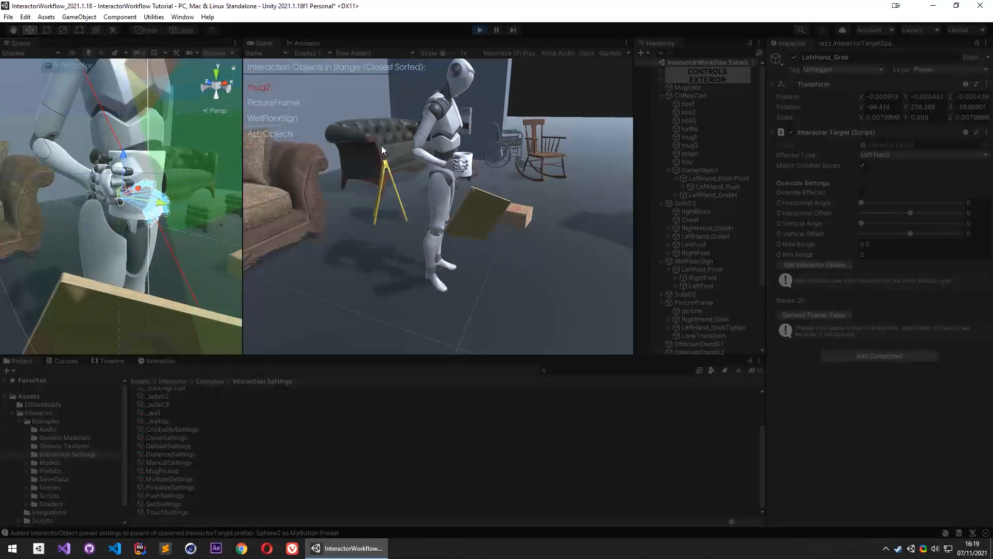
left_click(160, 172)
scroll(699, 320, "down", 3)
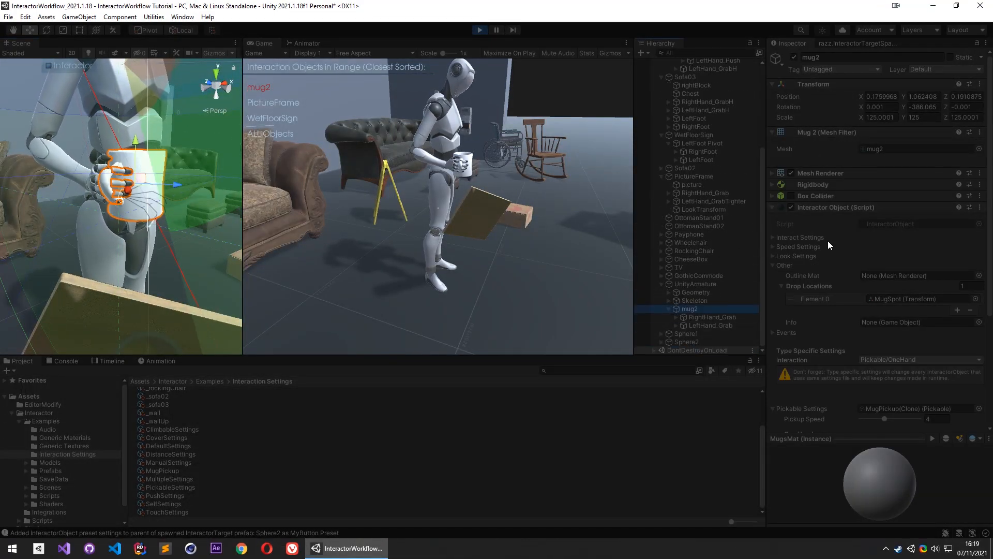
left_click(787, 238)
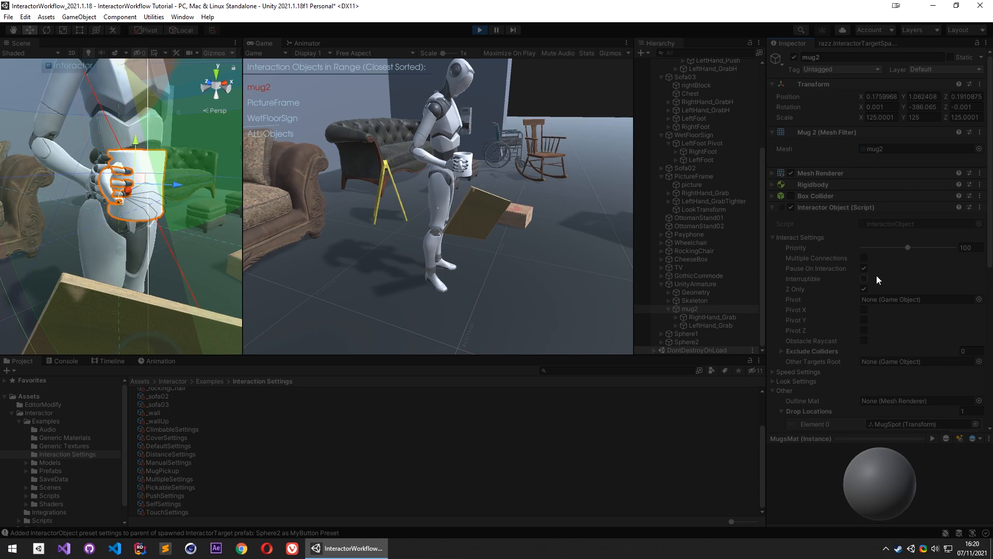
left_click(864, 278)
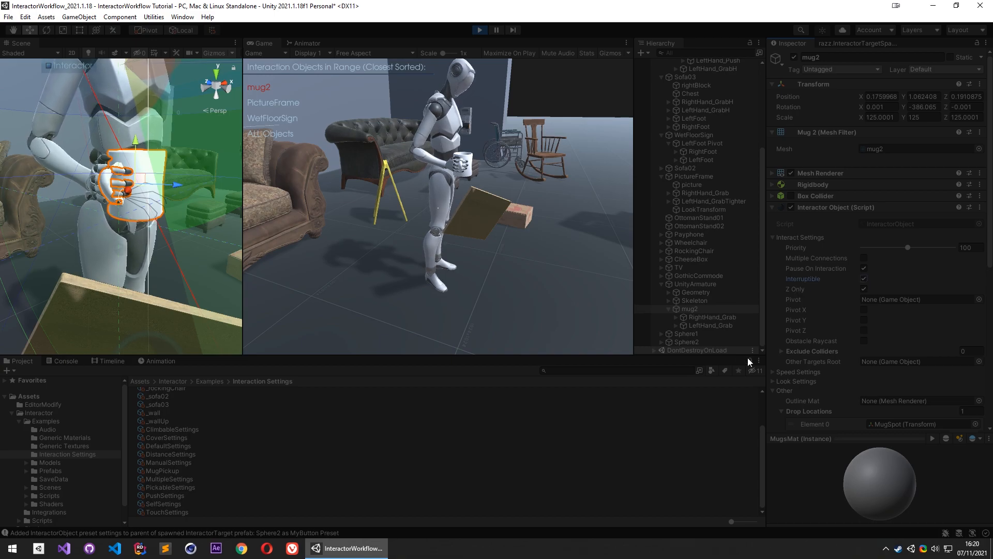
Target PictureFrame while holding mug2, trigger its pickup to test the interruption, and carry the frame across the room
scroll(438, 208, "down", 1)
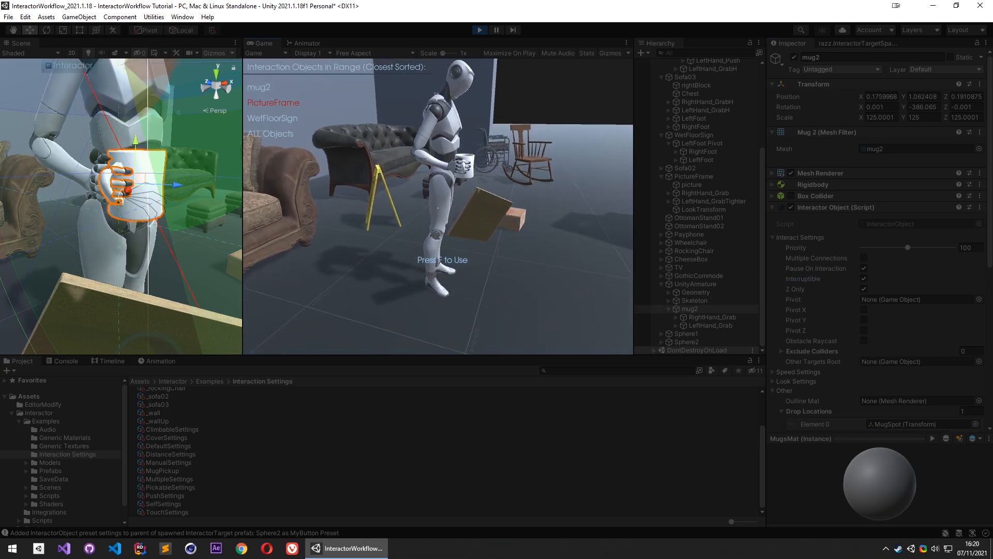
key("f")
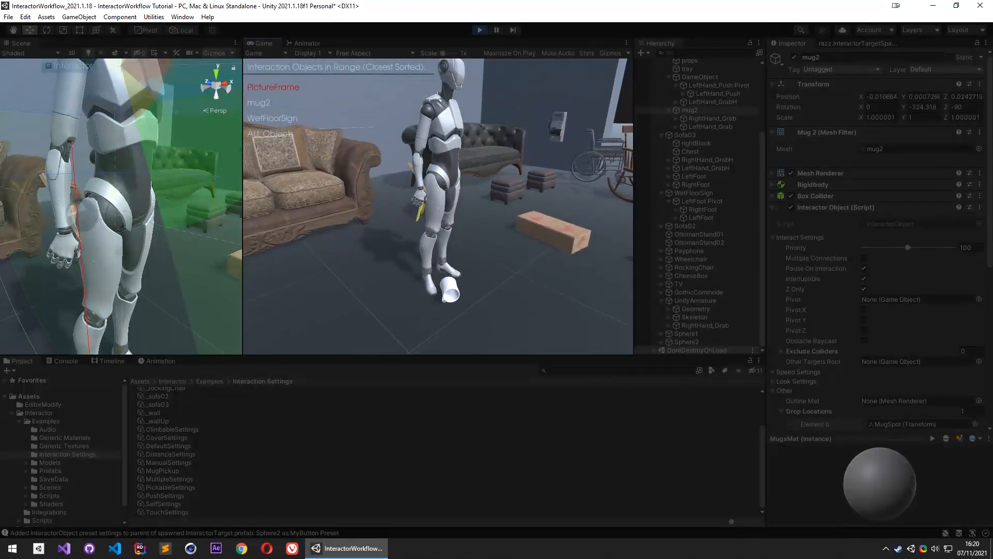
key("w")
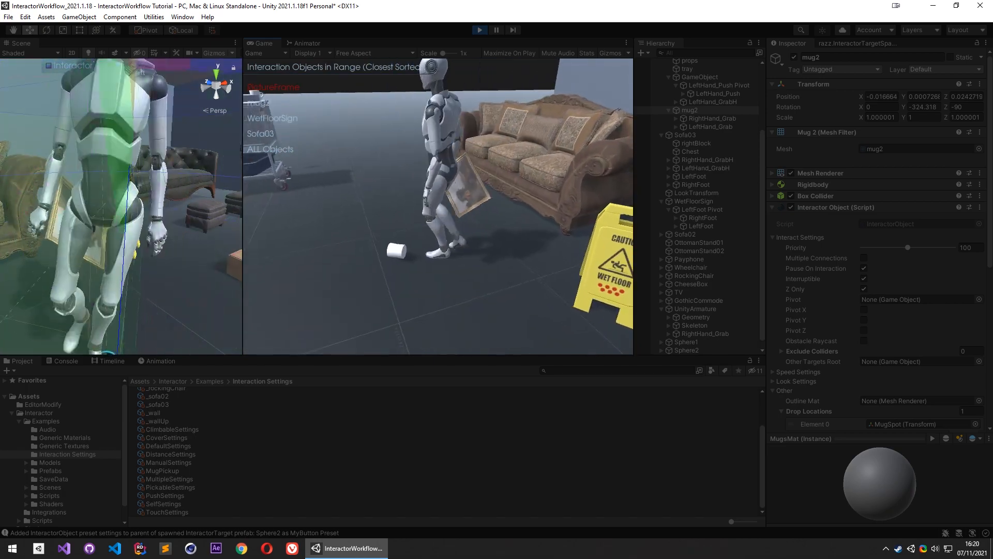
key("space")
key("w")
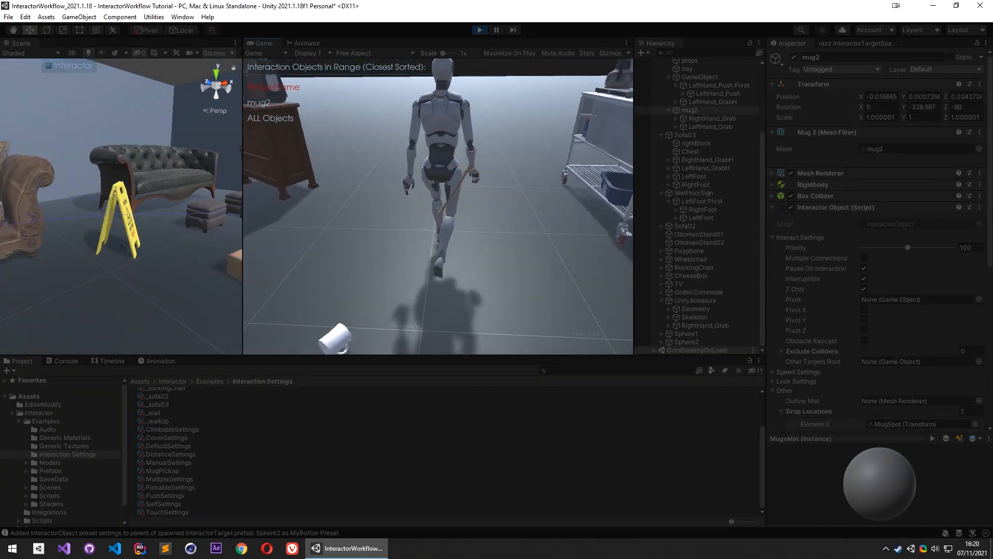
Walk the character holding PictureFrame back to mug2 on the floor near the sofa
key("Escape")
left_click(425, 177)
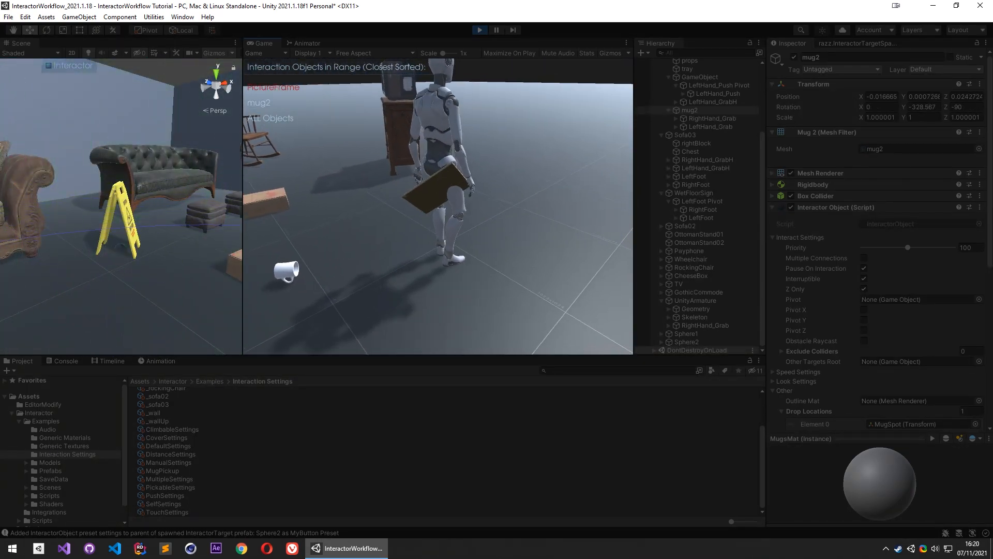
key("w")
key("Escape")
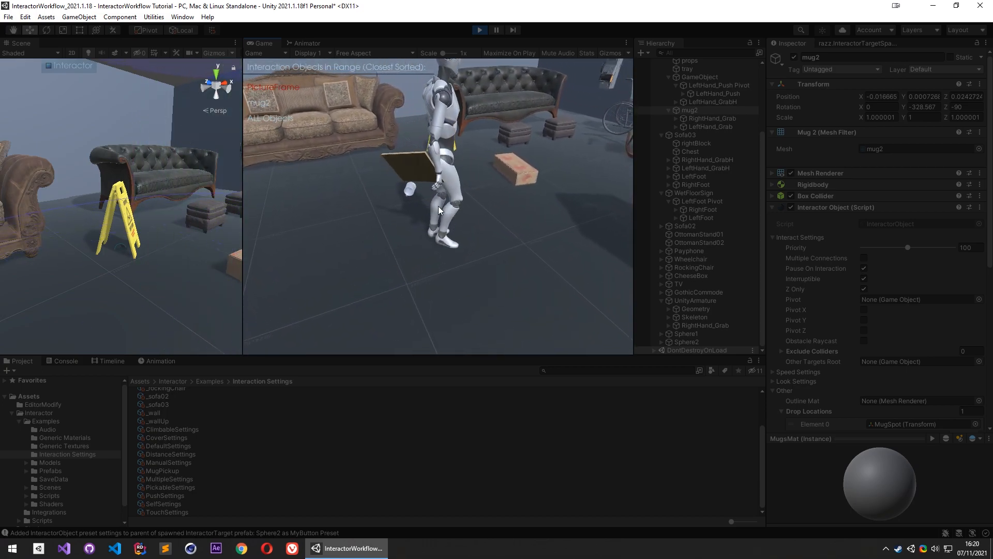
left_click(431, 166)
key("w")
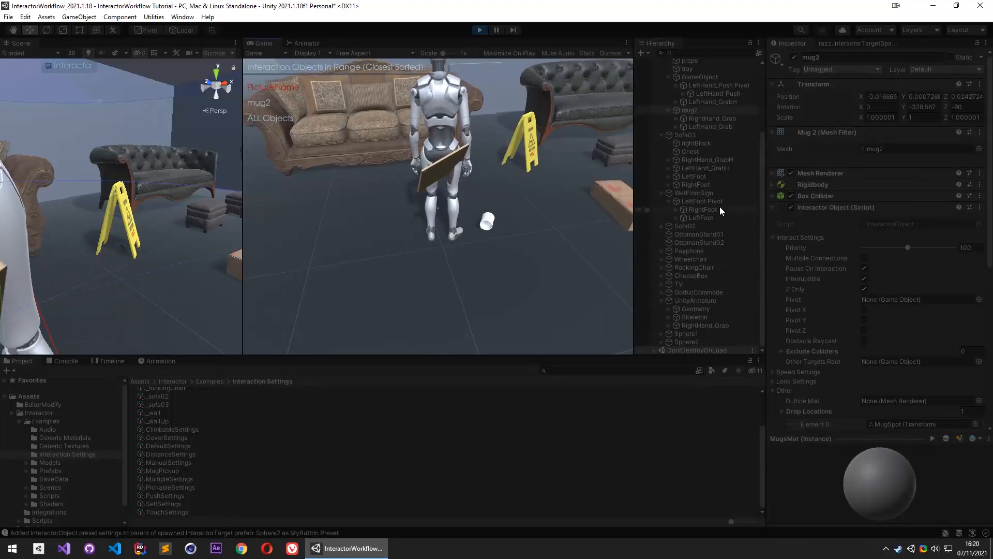
Select the held PictureFrame in the scene and enable Interruptible in its Interact Settings
right_click_drag(41, 294, 78, 259)
left_click(88, 223)
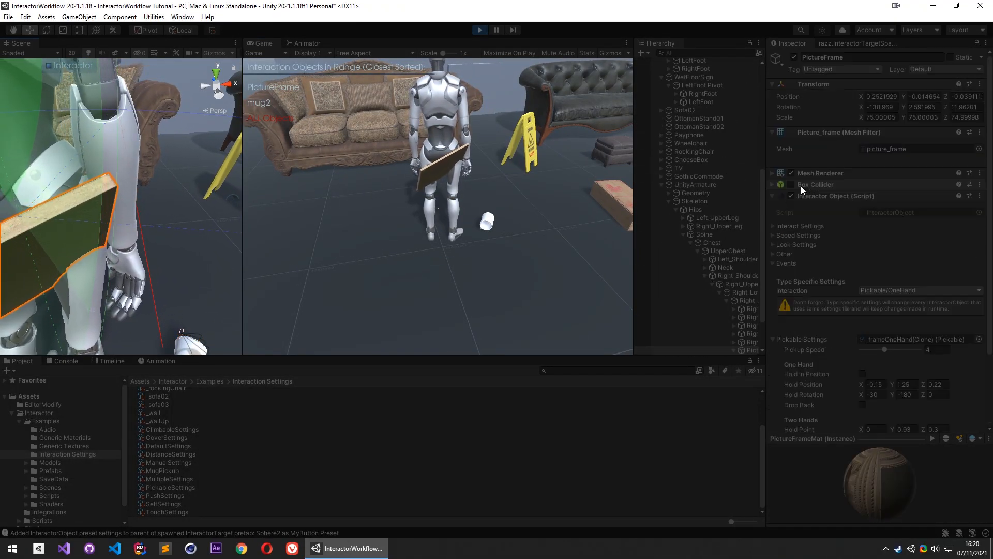
left_click(798, 226)
left_click(863, 268)
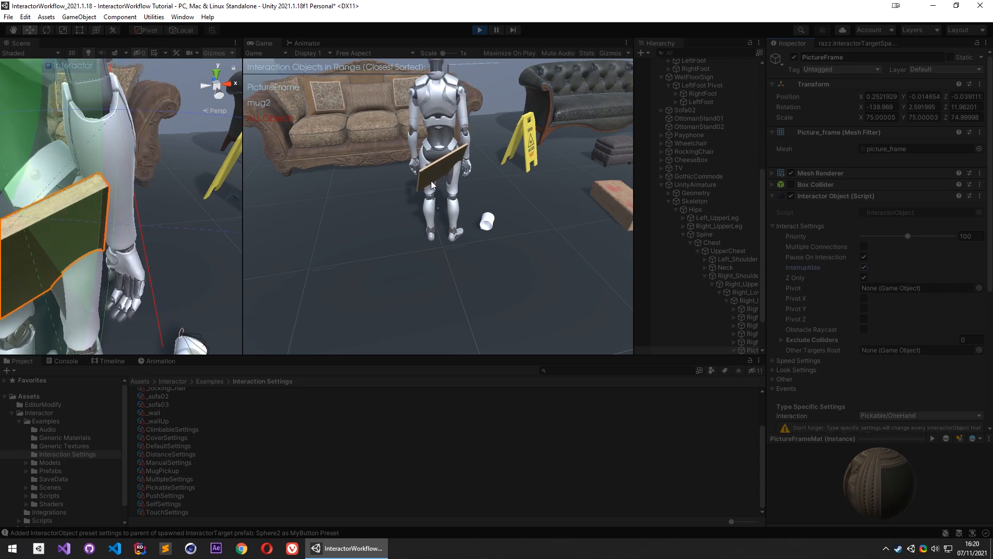
Target mug2 on the floor while holding PictureFrame and trigger its pickup to test the interruption
left_click(863, 278)
key("d")
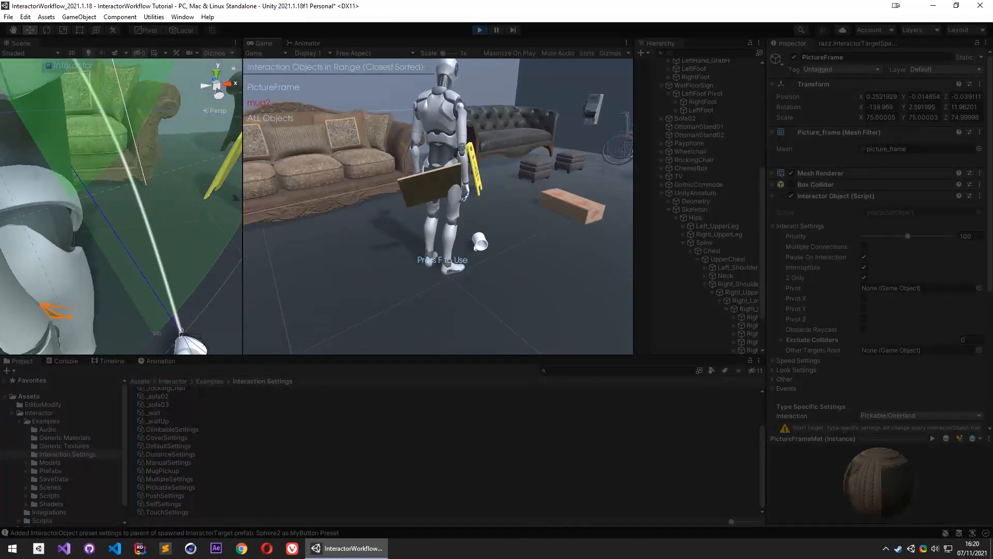
key("f")
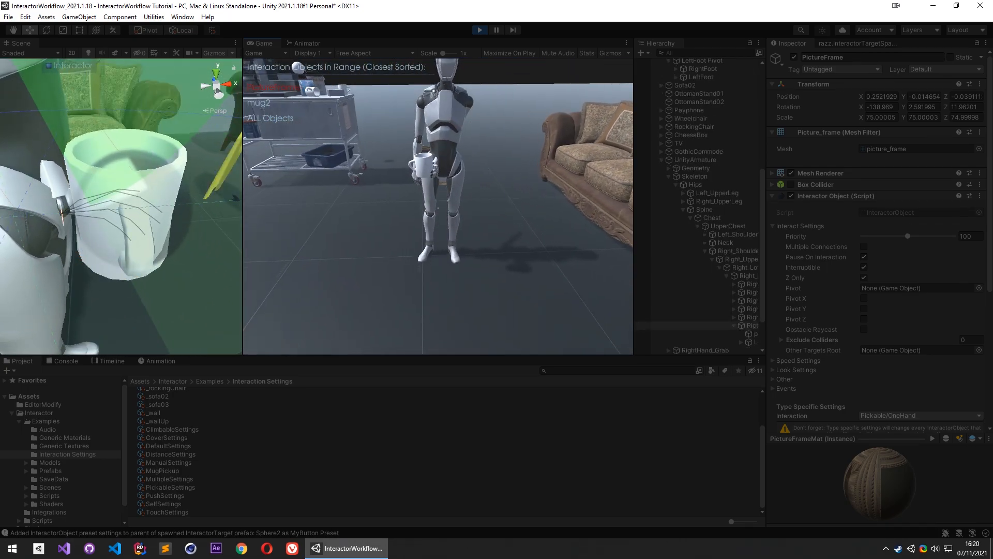
Walk the character around the area between the coffee cart and the sofas while holding both mug2 and PictureFrame
key("a")
key("s")
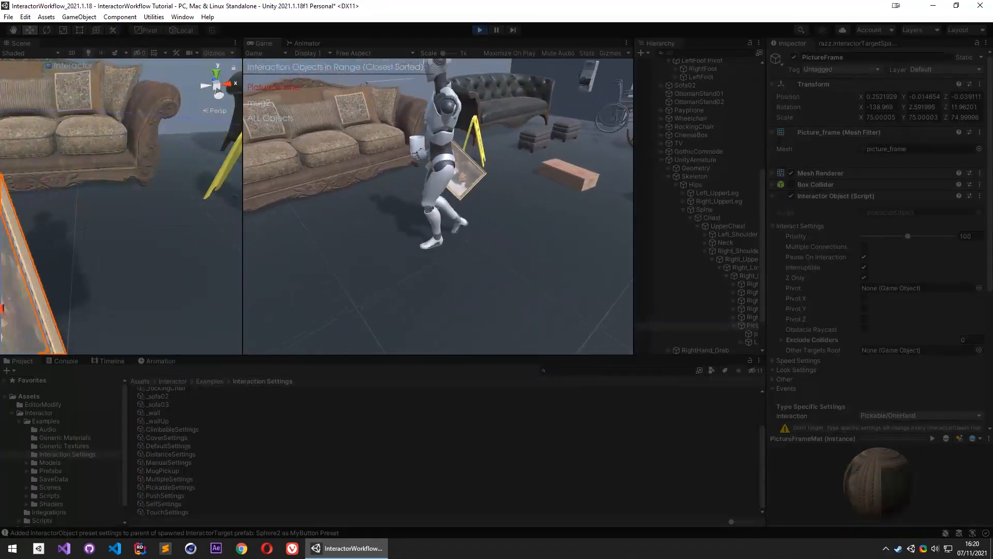
key("d")
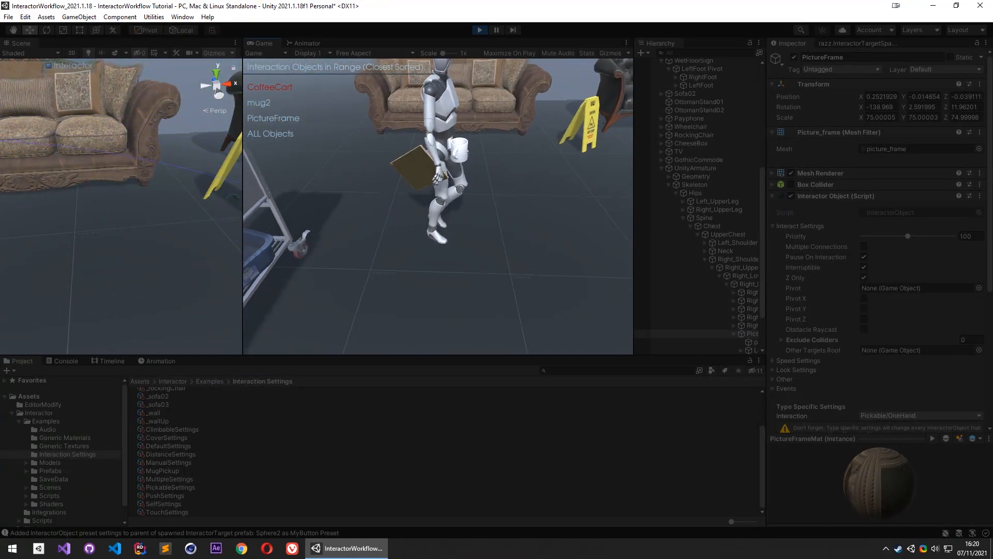
key("Escape")
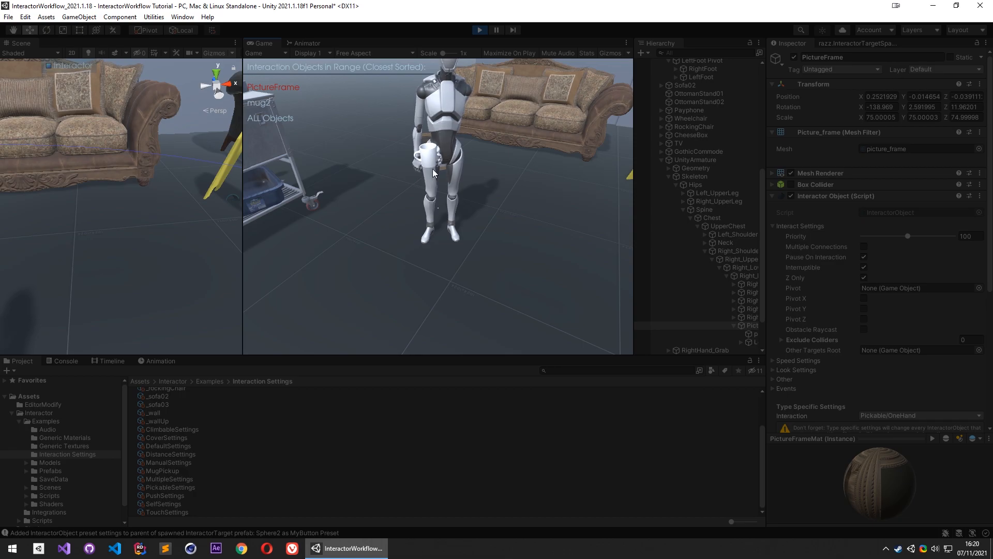
left_click(461, 167)
key("w")
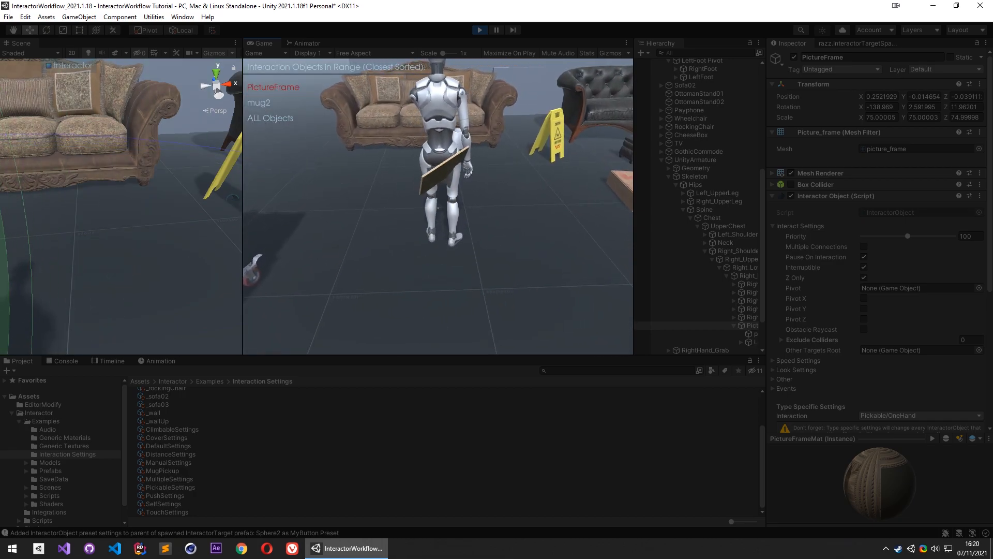
key("d")
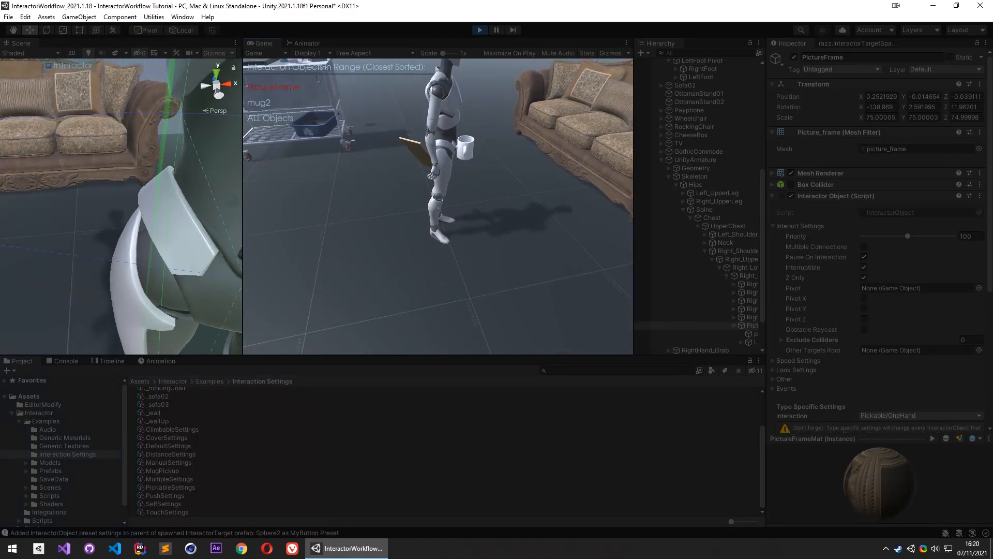
Target mug2 near the character's feet while holding PictureFrame, trigger its pickup, and walk around to check the swap
key("w")
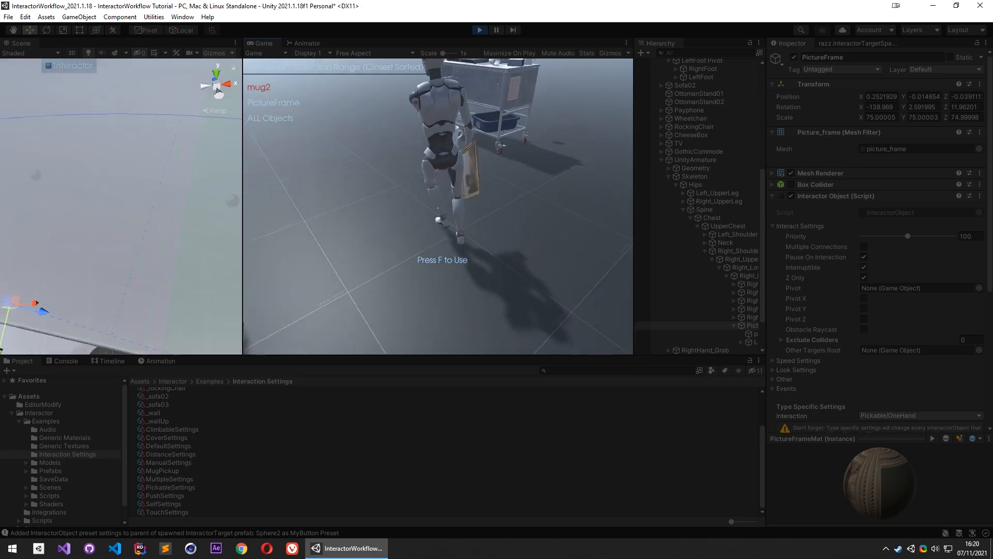
key("f")
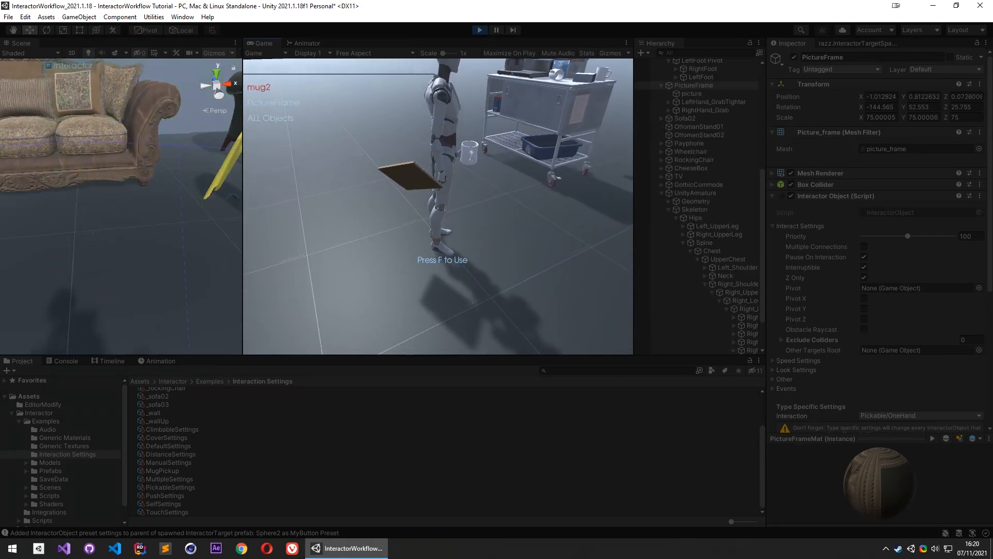
key("w")
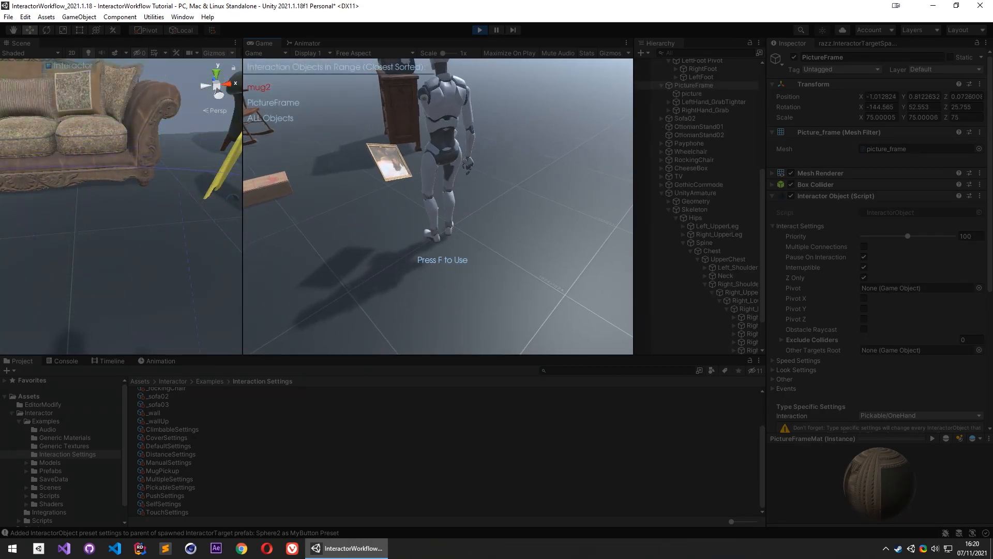
key("Escape")
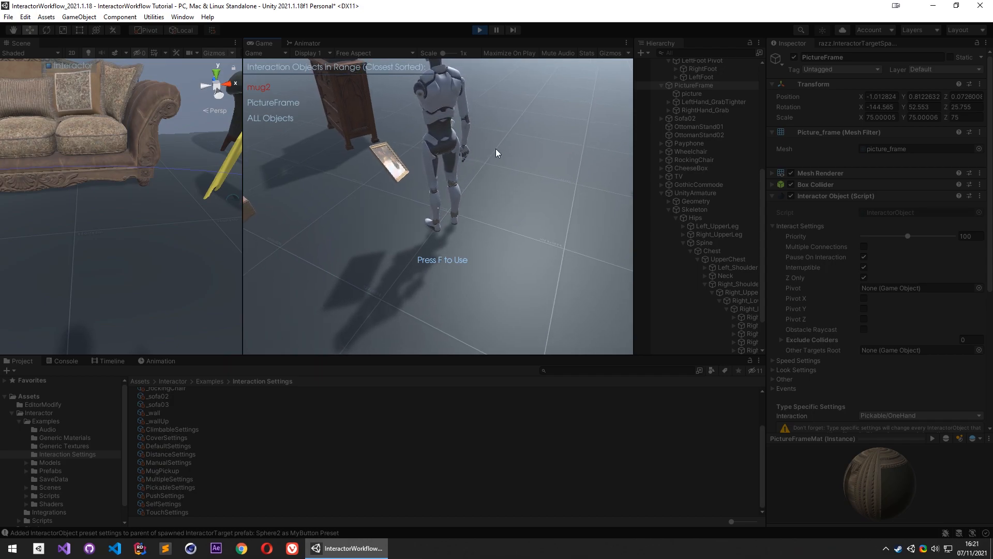
Release mug2, pick up PictureFrame again, and walk the character around with it
key("f")
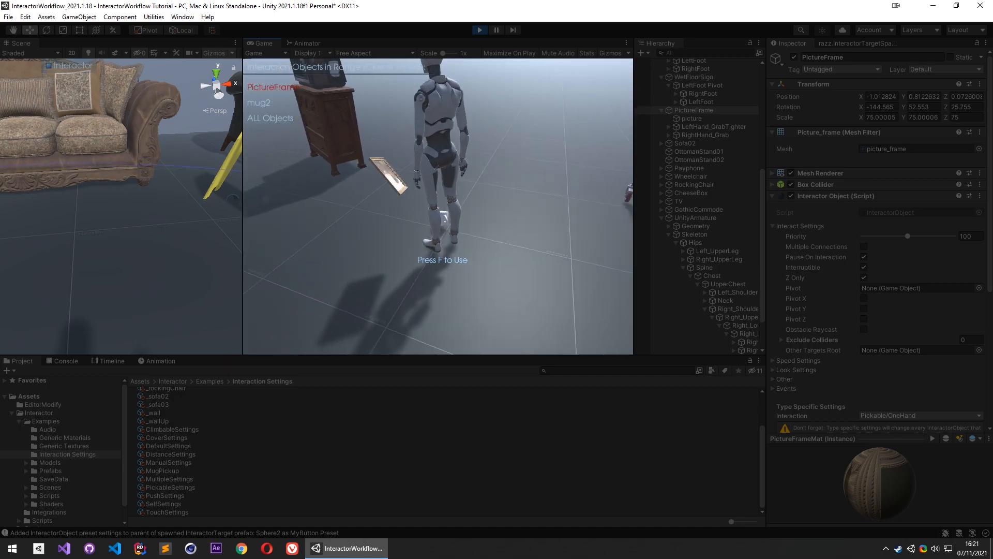
key("f")
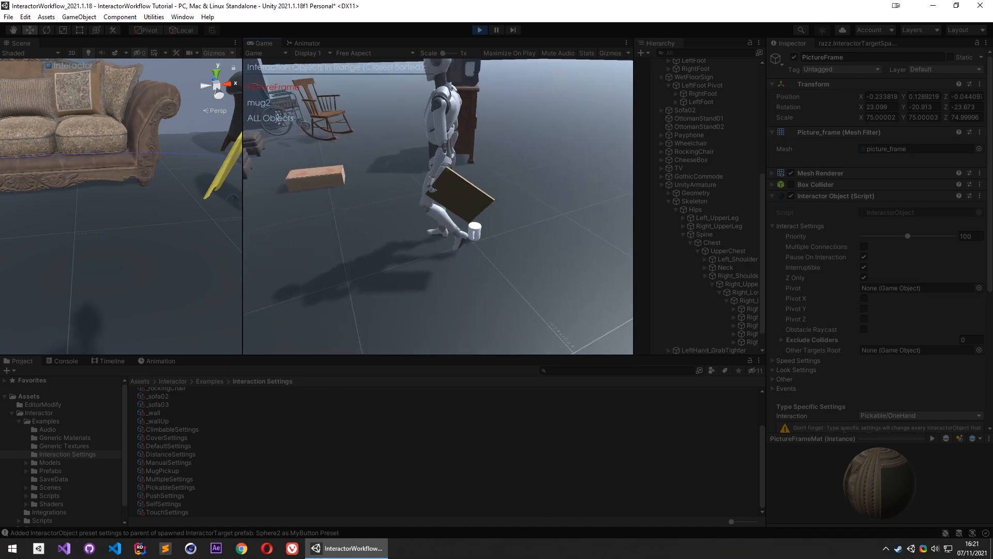
key("a")
key("w")
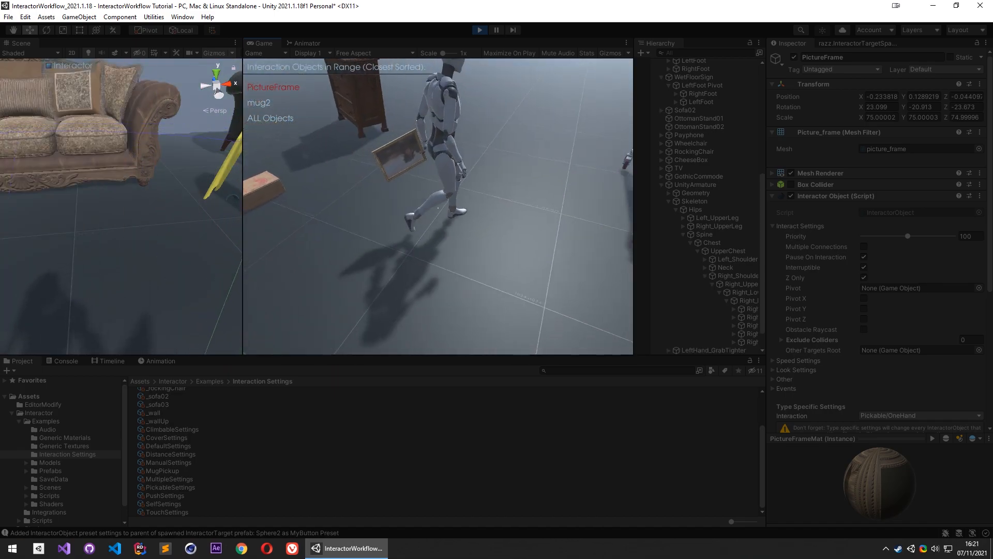
Target mug2 in the interaction list, bring the character into the Scene view, and trigger the pickup to examine the hand swap from PictureFrame
scroll(438, 208, "down", 1)
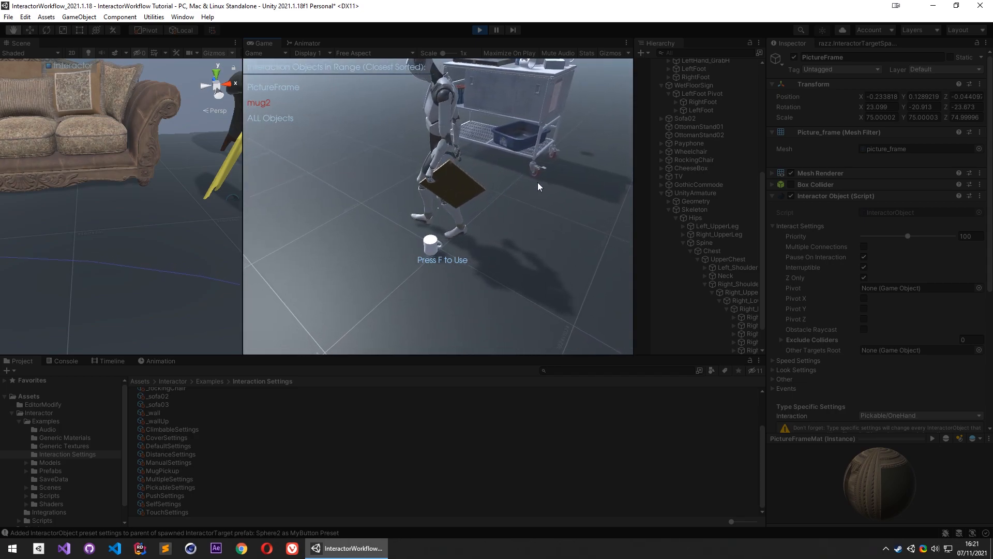
right_click_drag(77, 232, 818, 203)
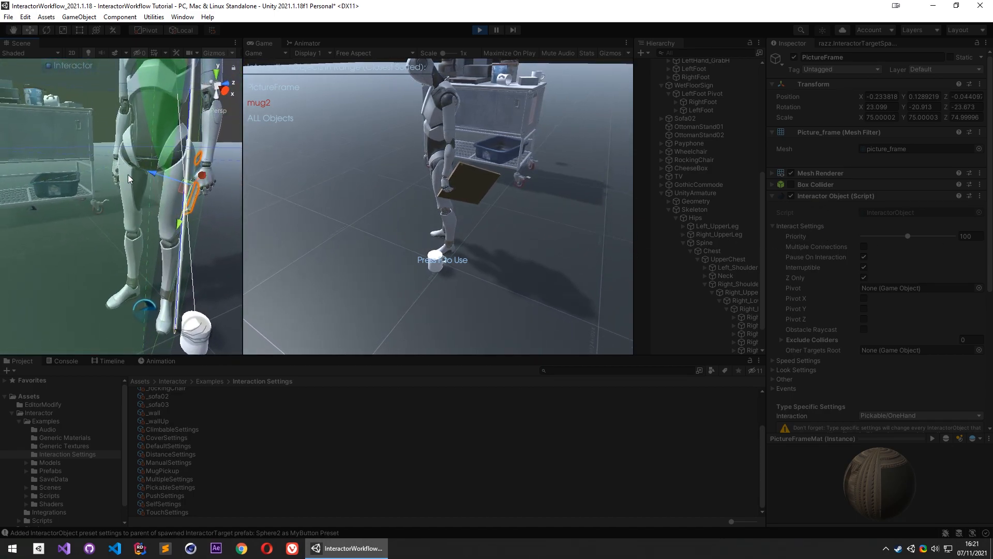
right_click_drag(202, 191, 223, 209)
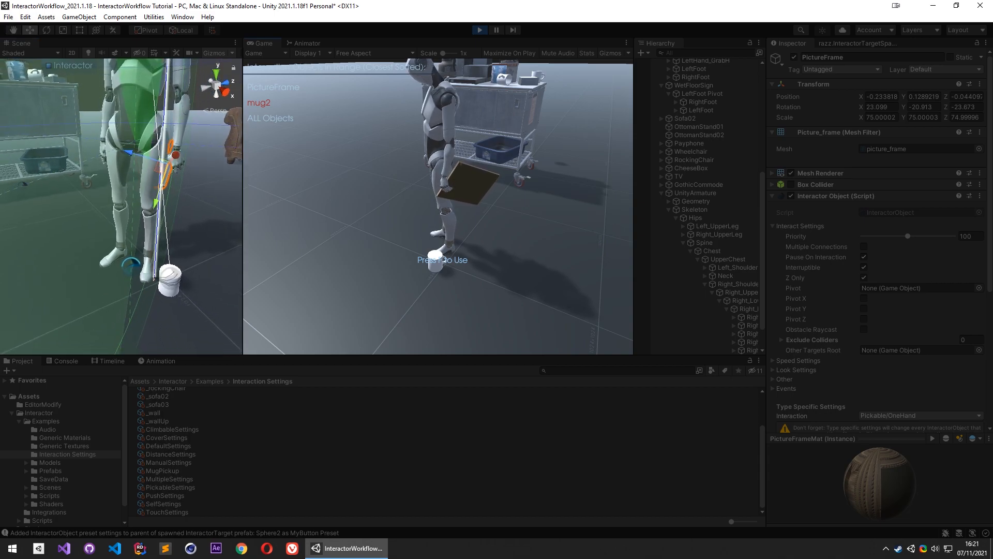
key("f")
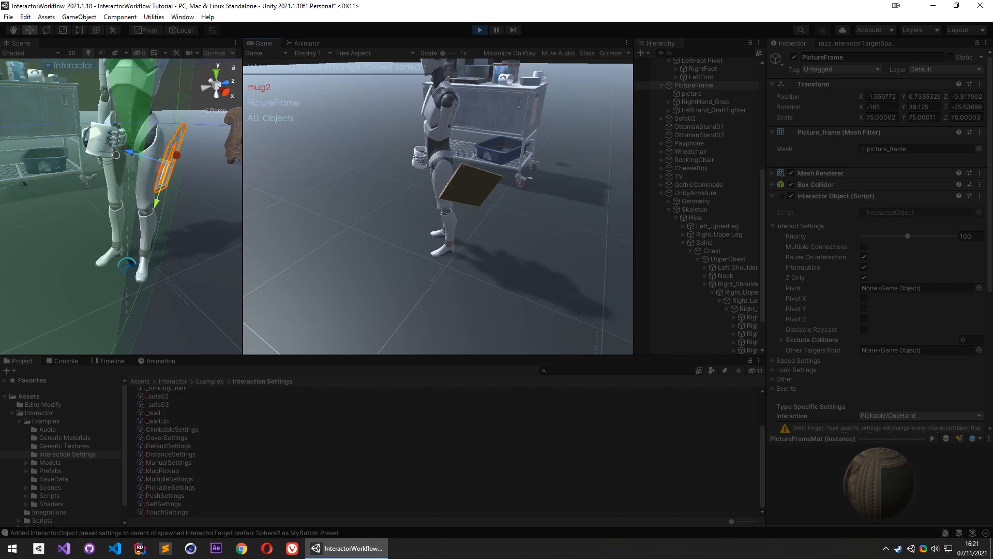
key("f")
key("a")
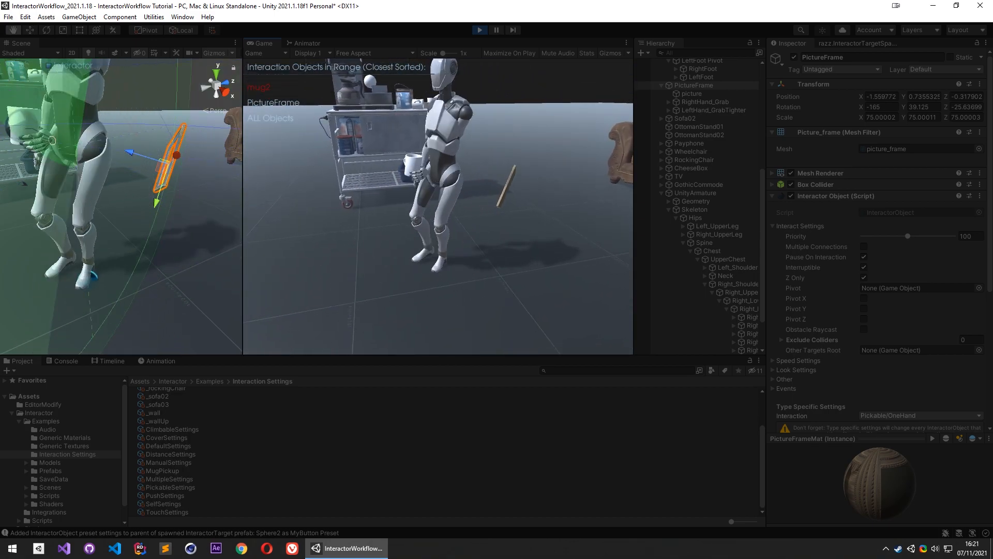
key("Escape")
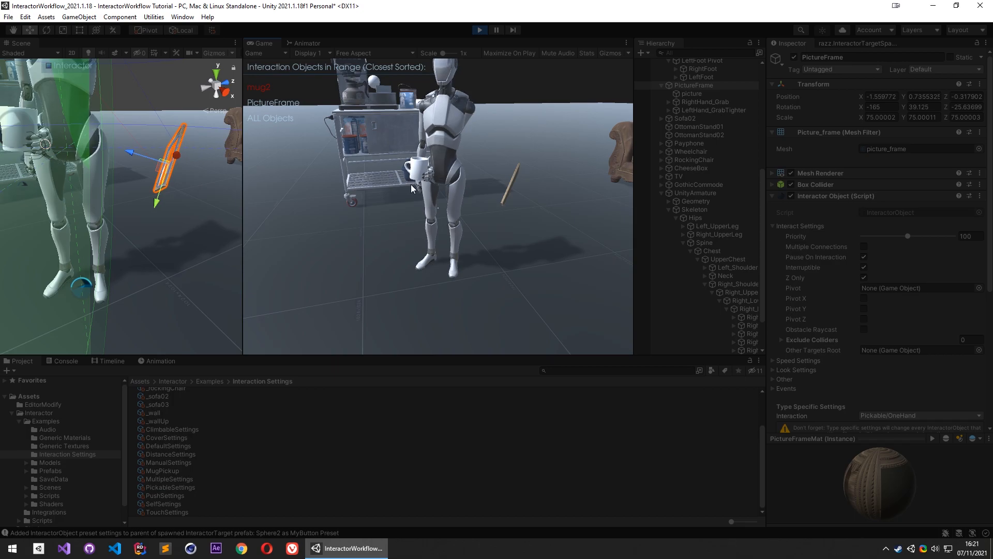
Release the held mug2 and walk the character away from it and PictureFrame
left_click(457, 227)
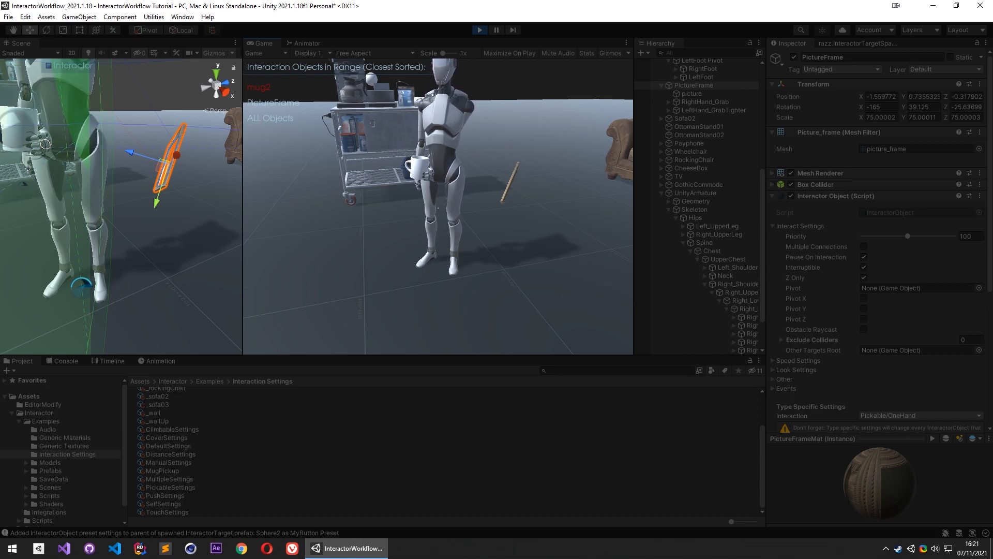
key("f")
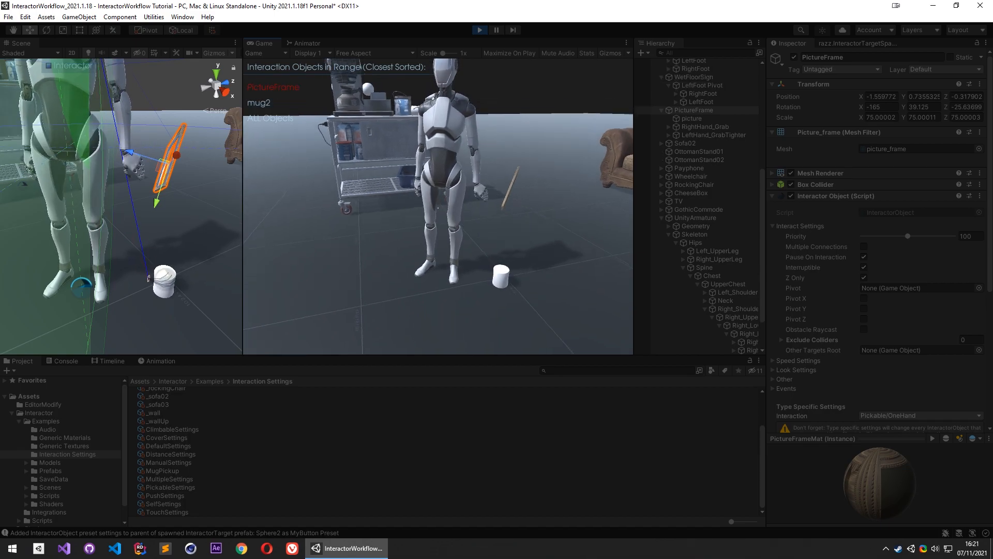
key("w")
key("Escape")
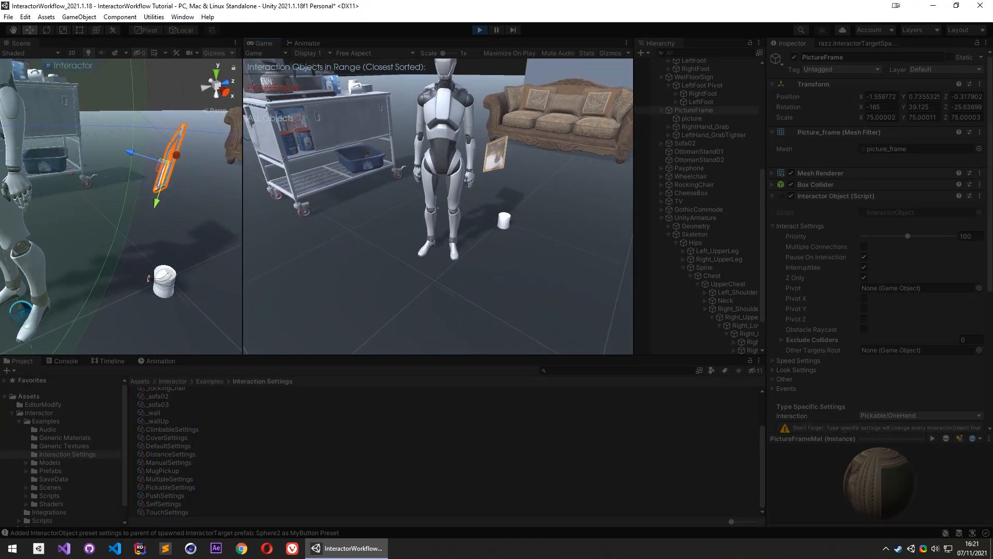
Exit play mode and widen the Scene view area
left_click(307, 43)
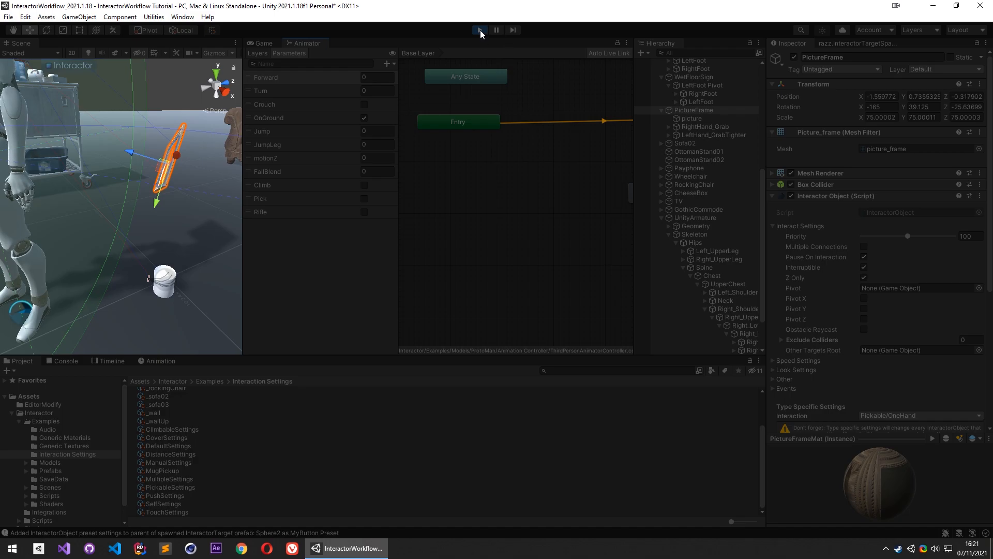
left_click(480, 30)
left_click_drag(243, 241, 341, 142)
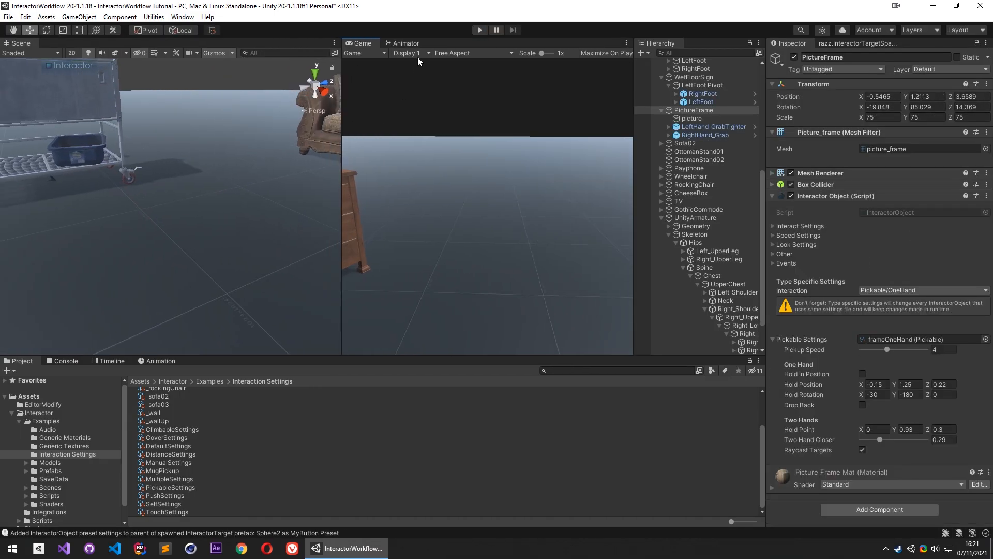
Dock the Animator beside the Scene view and bring the Base Layer's connected animation states into view
left_click(406, 44)
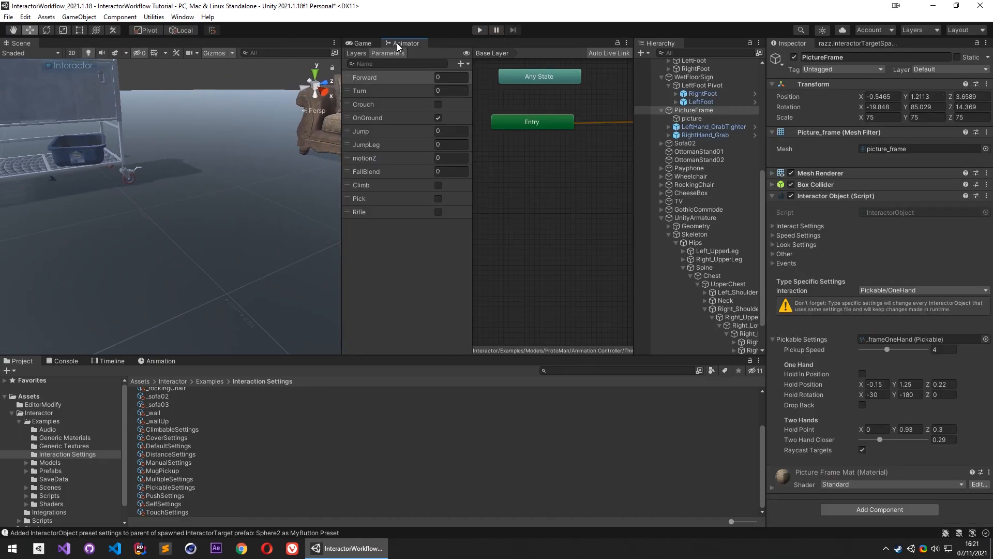
left_click_drag(396, 44, 246, 49)
middle_click_drag(245, 157, 150, 193)
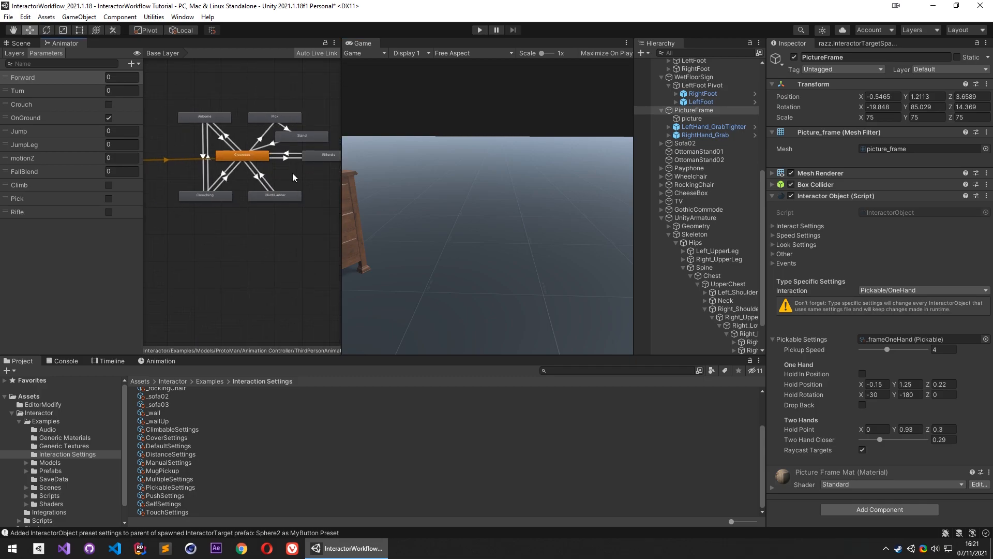
Enter Play mode and select UnityArmature to follow its live states in the Animator graph
middle_click_drag(292, 172, 283, 205)
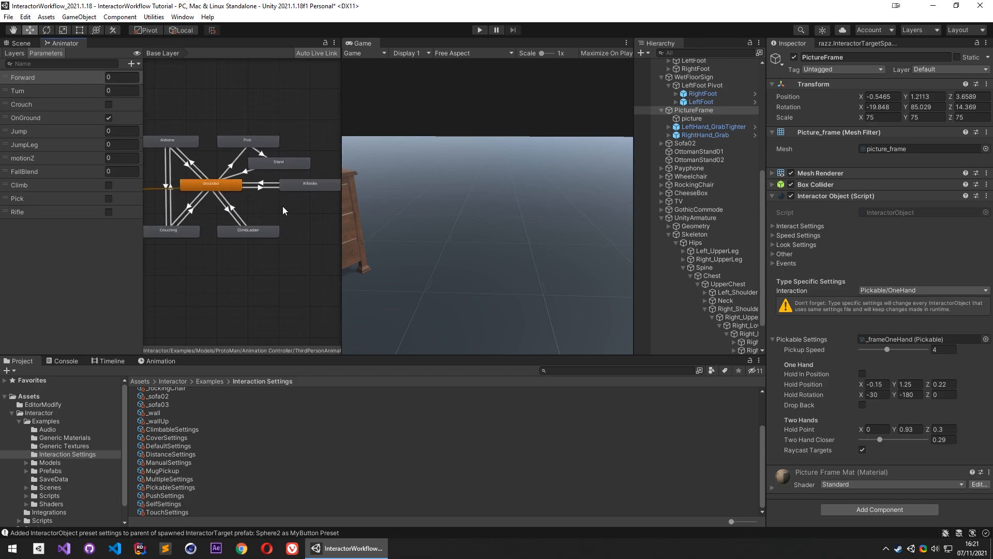
left_click(479, 30)
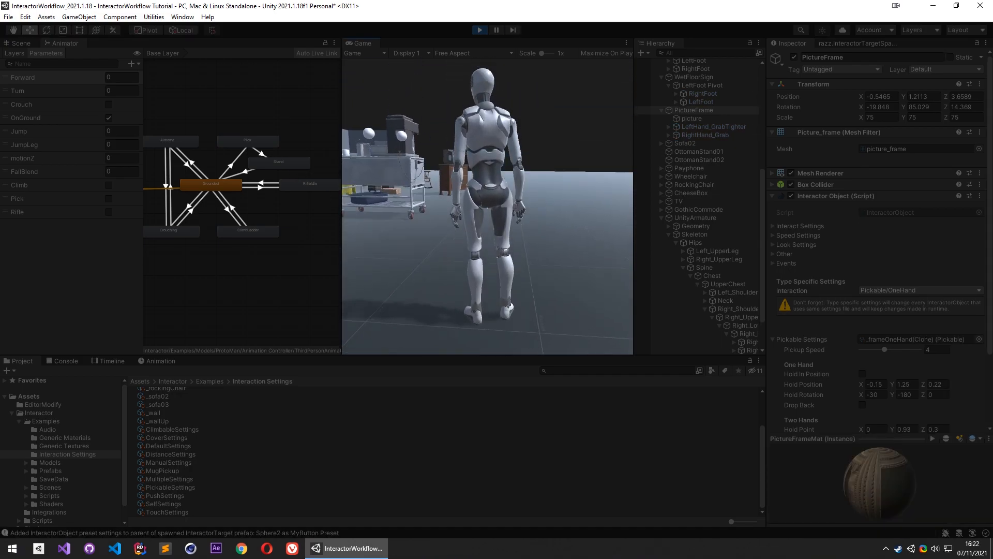
scroll(255, 207, "up", 2)
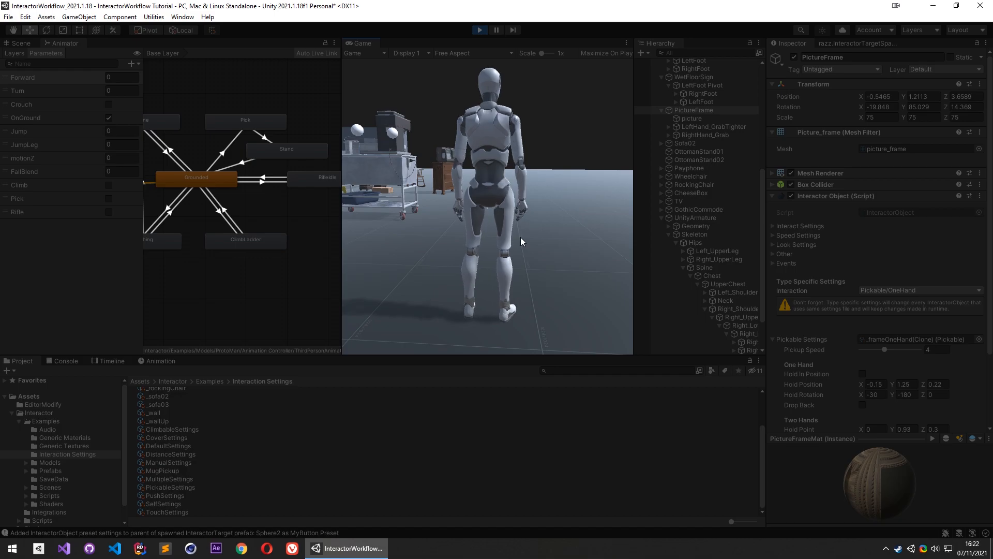
key("f")
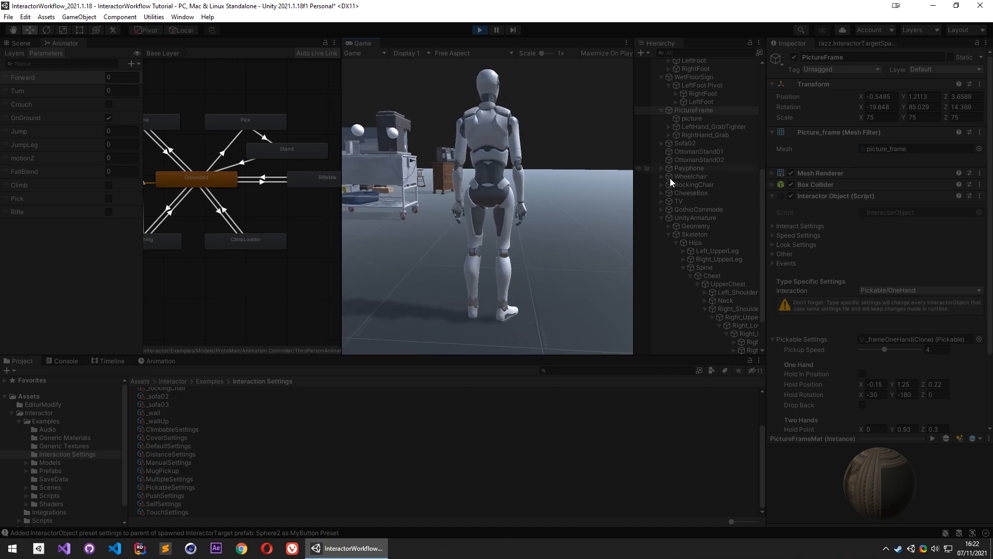
left_click(688, 218)
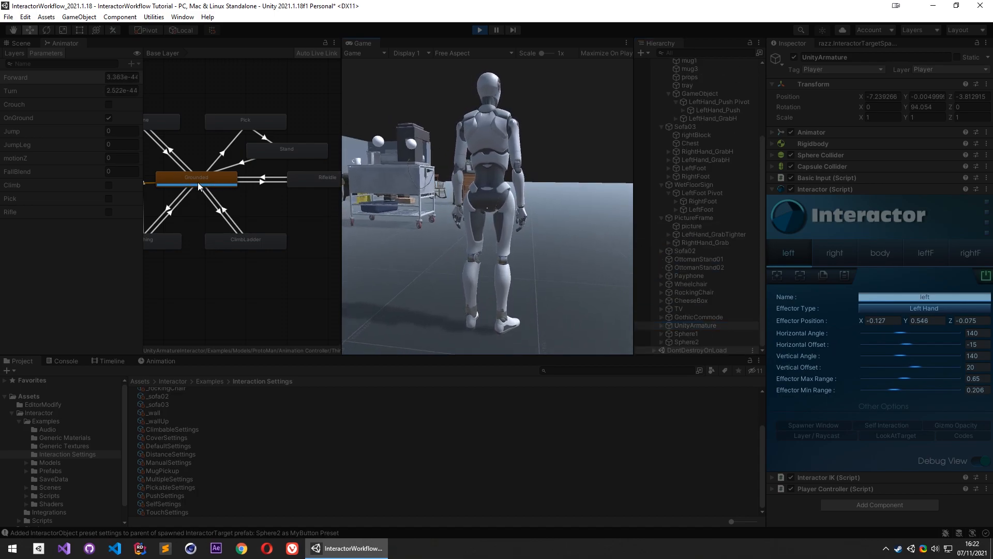
key("f")
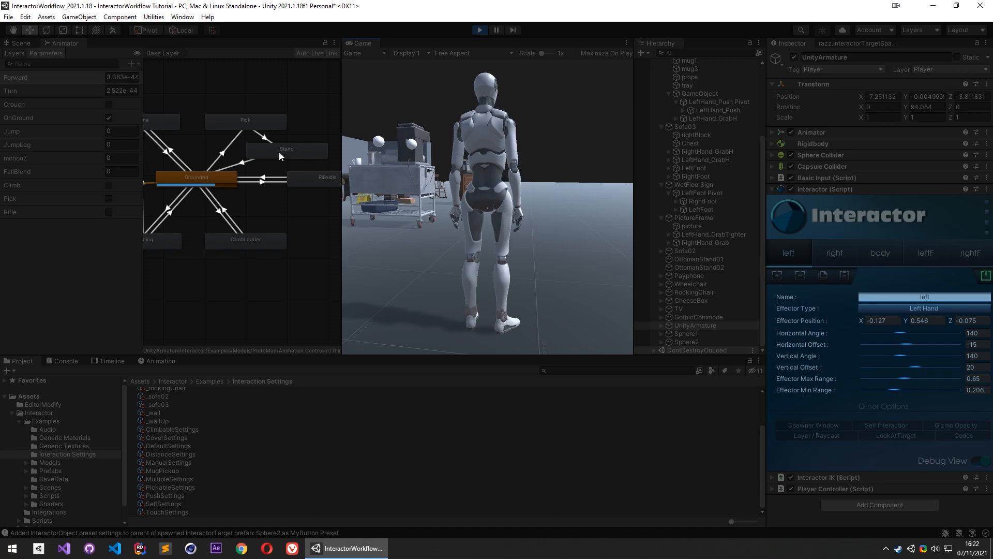
Display UnityArmature's Pick clip in the Animation timeline
left_click(269, 122)
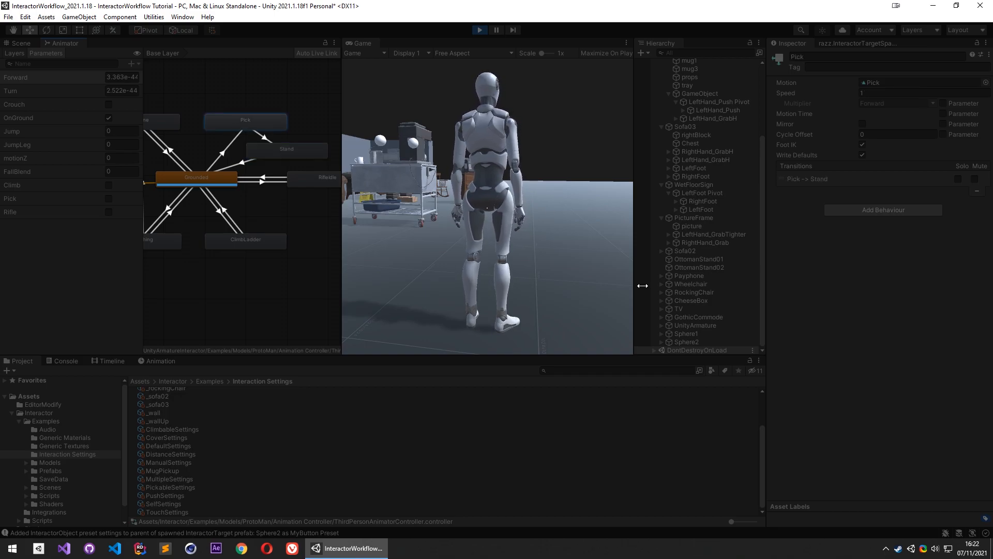
left_click(158, 361)
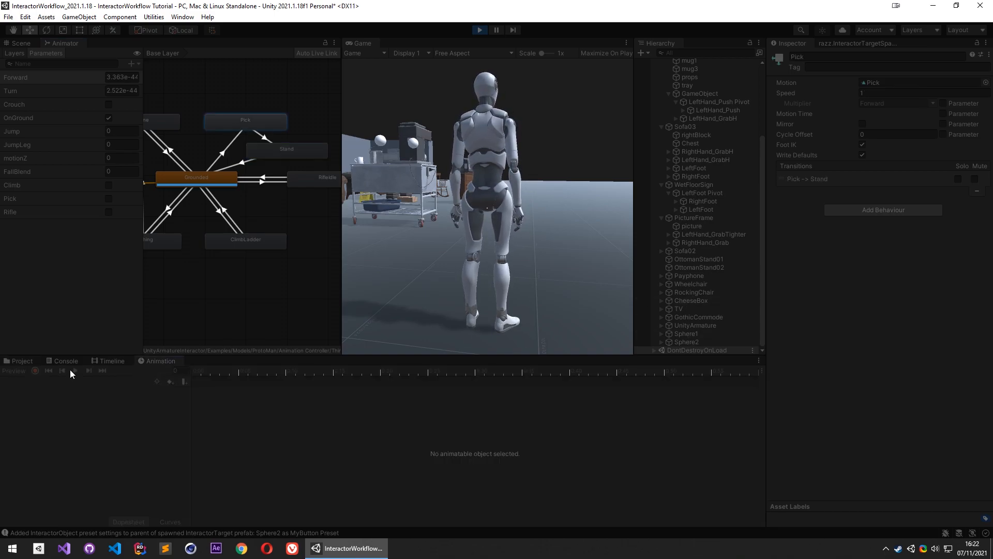
left_click(695, 325)
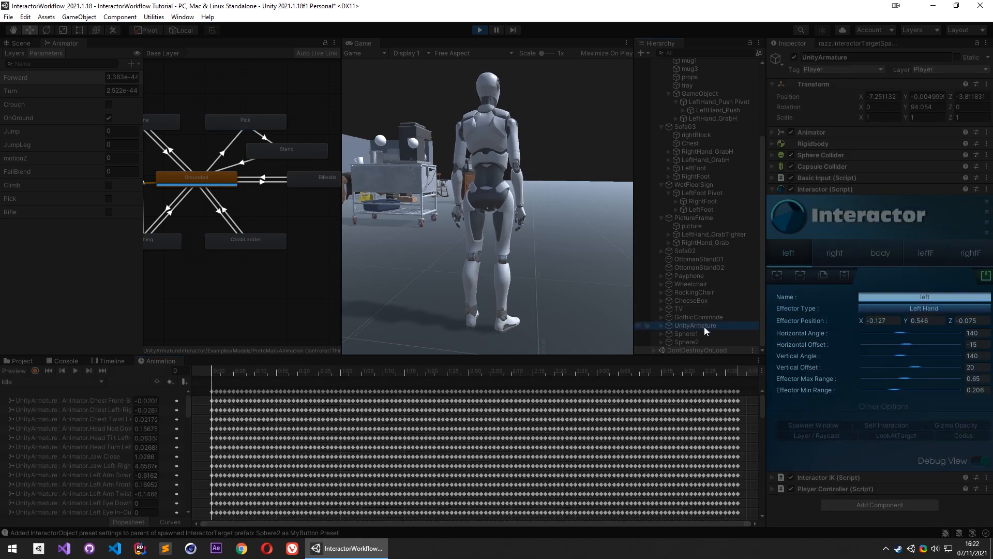
left_click(38, 381)
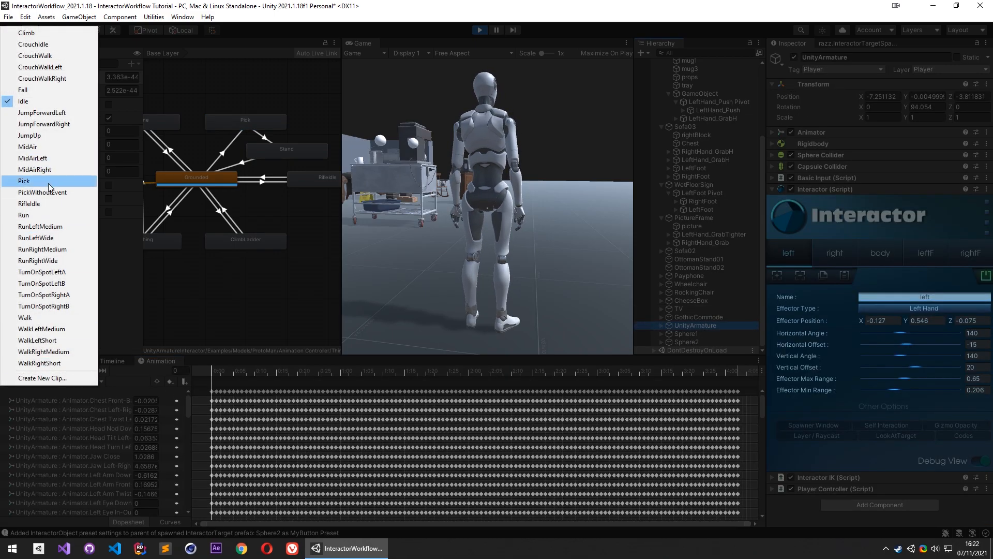
left_click(43, 192)
left_click(31, 381)
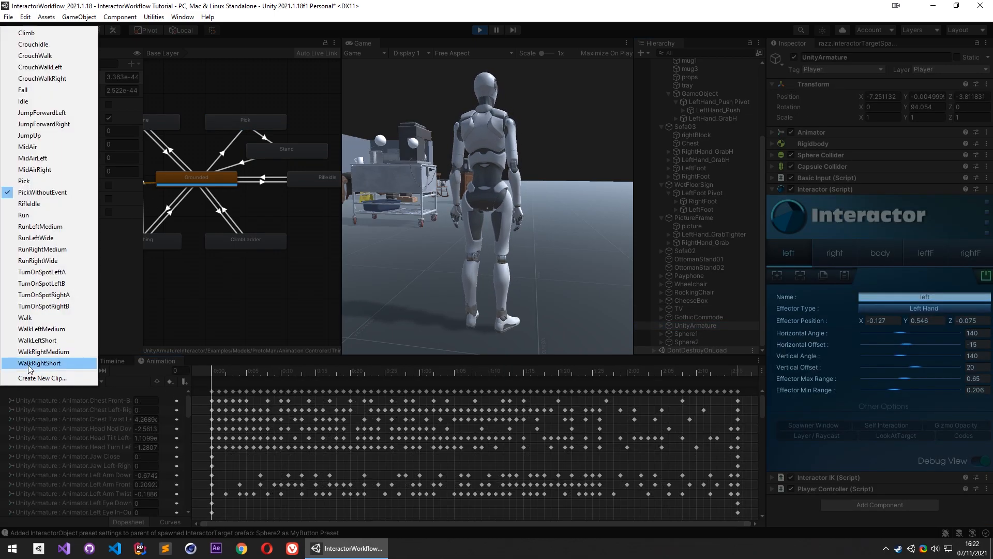
left_click(29, 181)
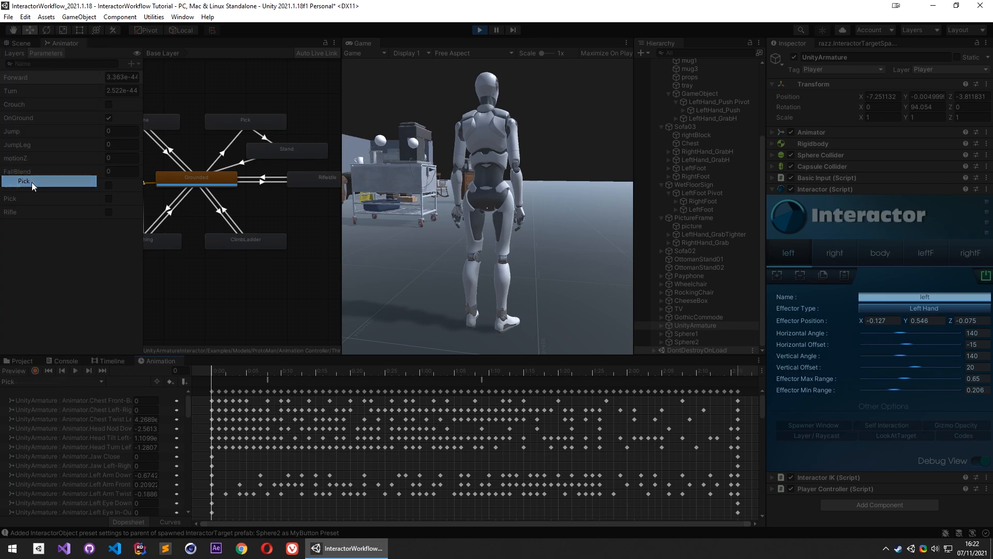
Inspect the StopPick and SetUse animation events on the Pick clip and the Pick parameter they relate to
left_click(268, 380)
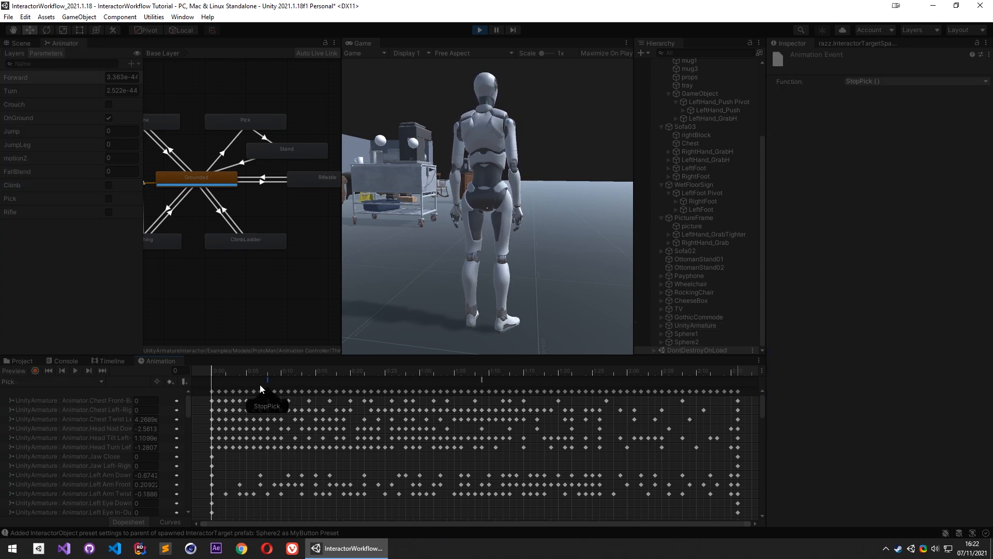
left_click(108, 198)
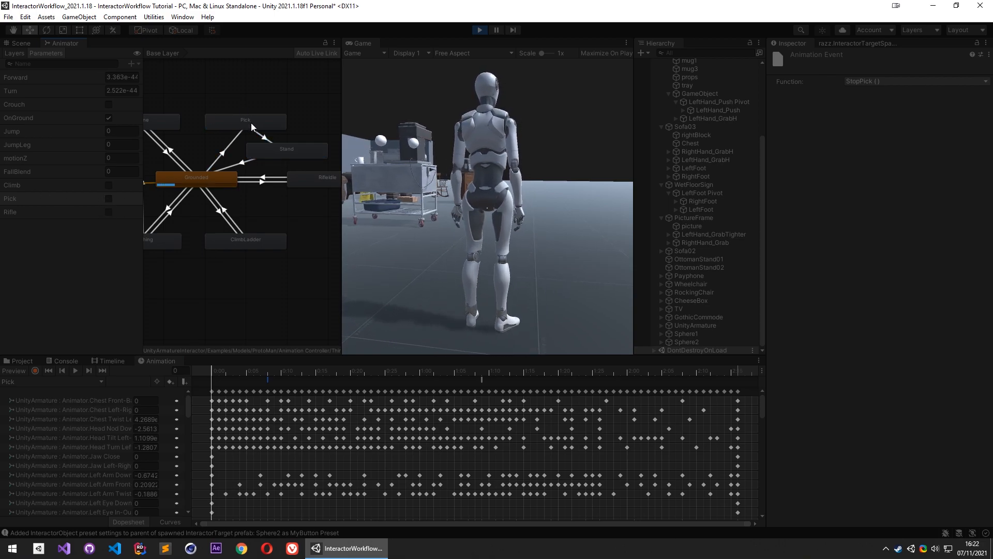
left_click(482, 380)
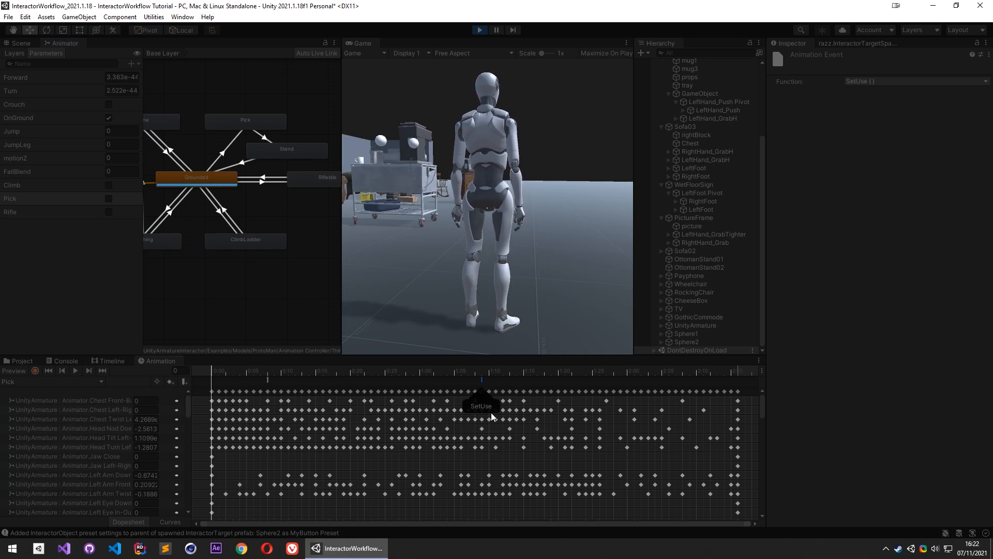
Trigger the character's Pick animation in the running game, pausing and resuming playback to examine the state transition
left_click(503, 232)
key("d")
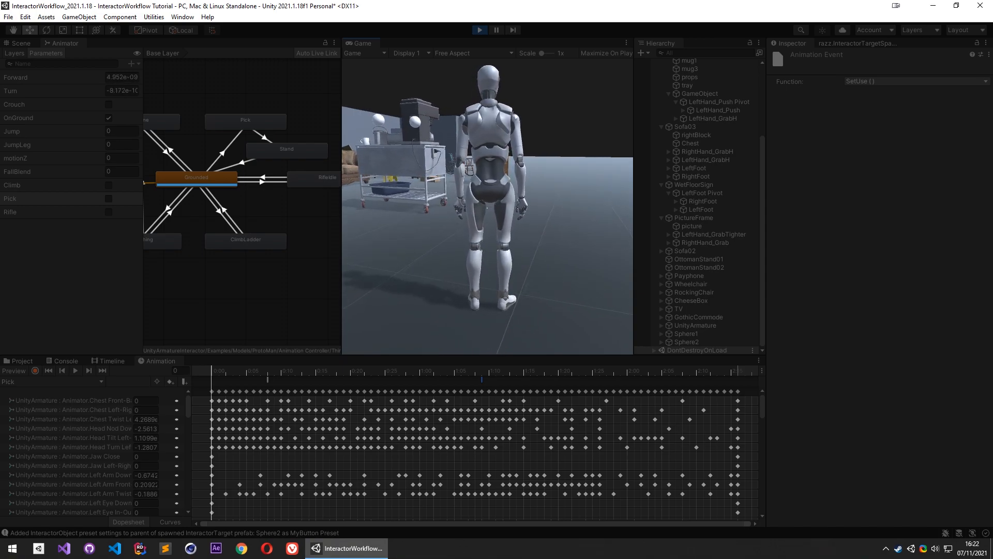
key("Escape")
key("f")
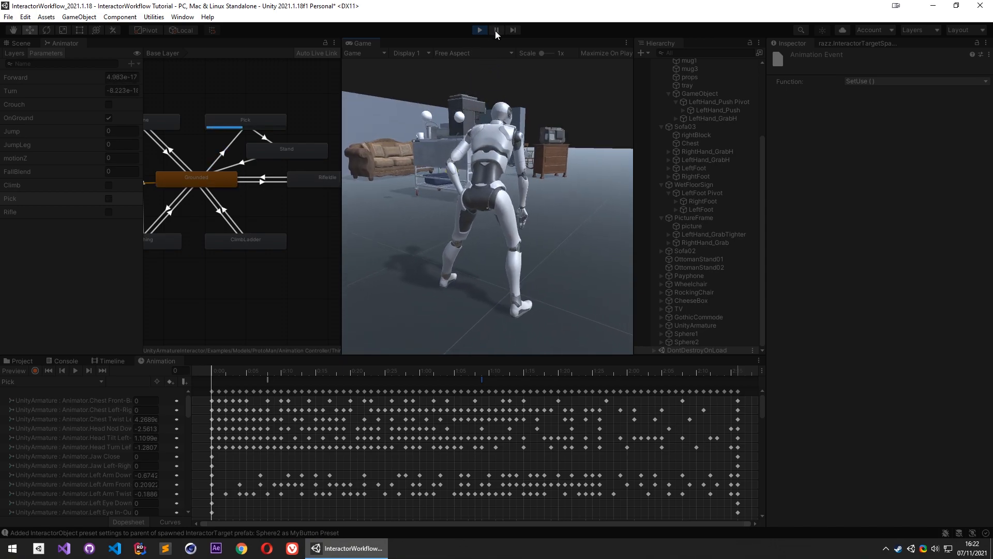
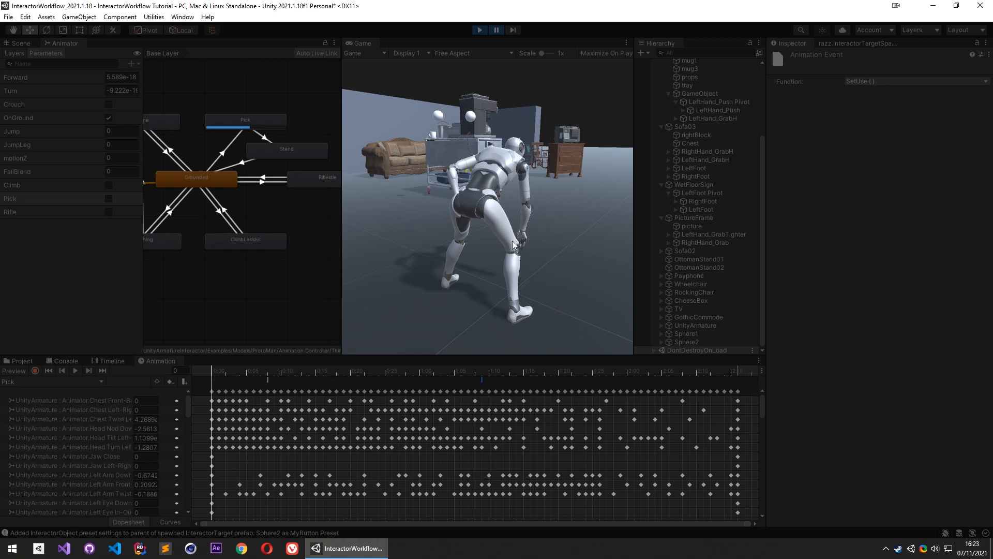
left_click(492, 30)
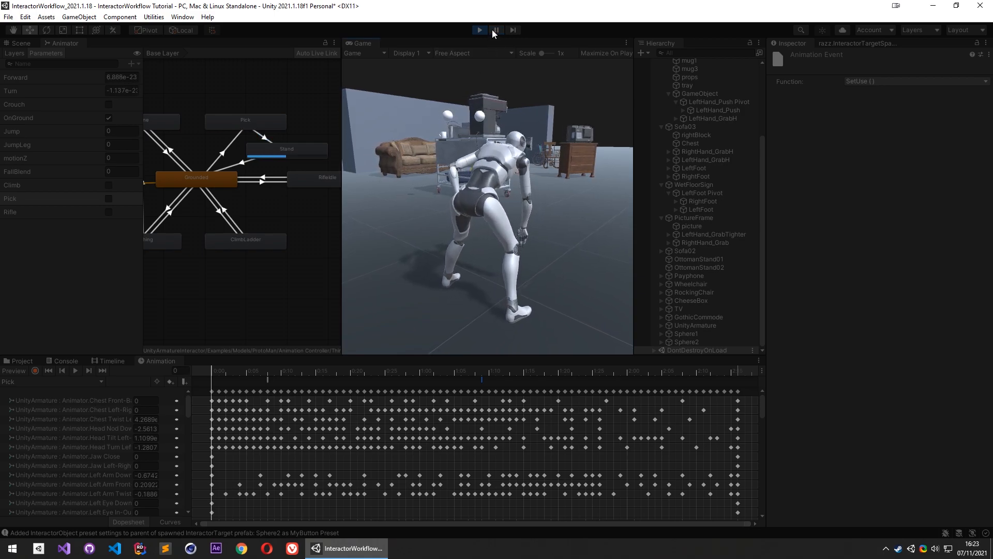
Walk the character to the coffee cart, pick up mug2, carry it away and drop it on the floor
left_click(541, 138)
key("w")
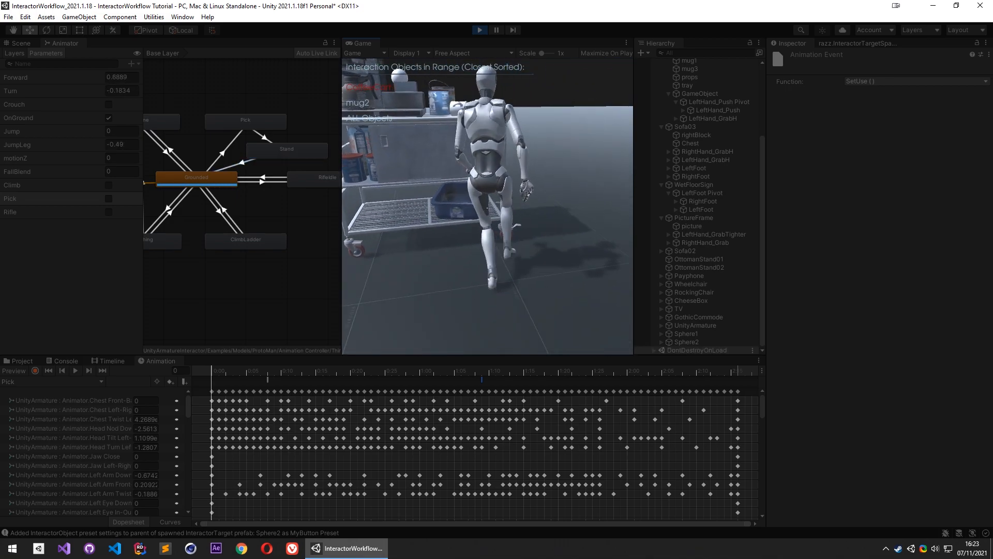
scroll(487, 208, "down", 1)
key("f")
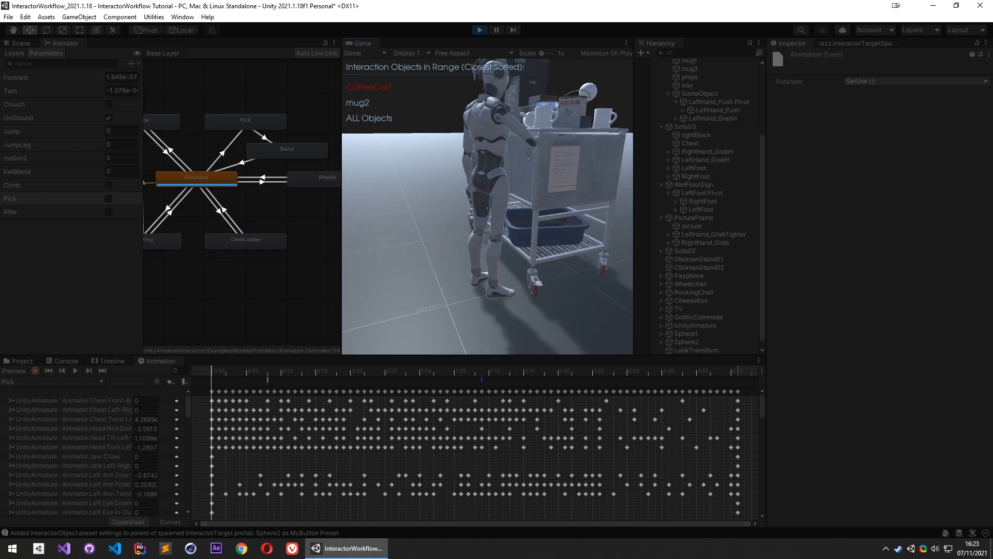
key("w")
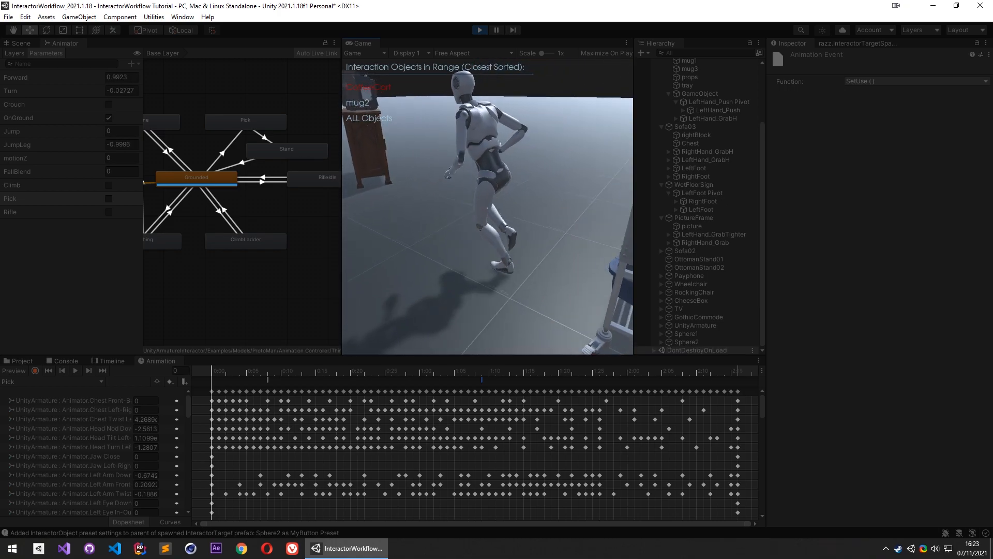
key("f")
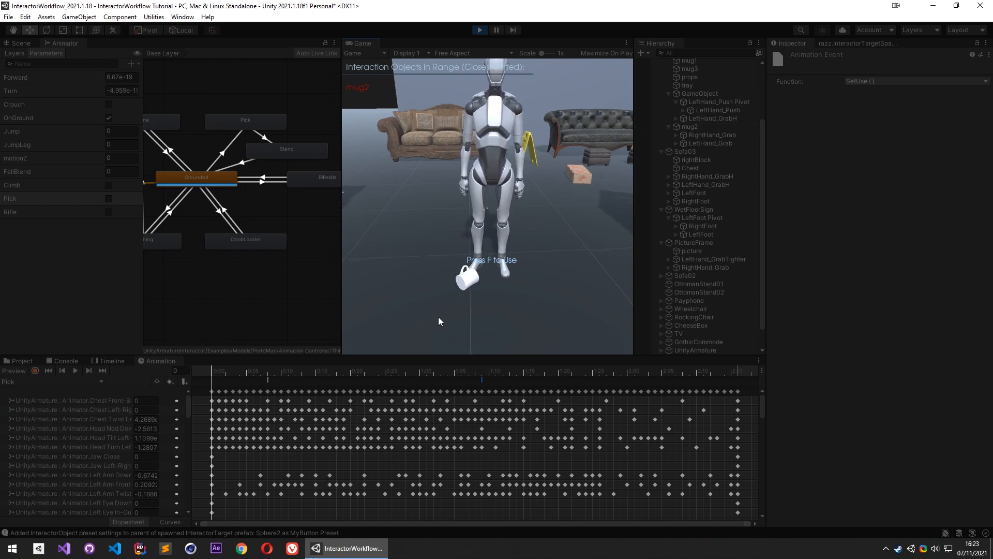
Select mug2 on the floor in the Scene view and examine its Rigidbody settings
scroll(693, 130, "up", 3)
left_click(683, 87)
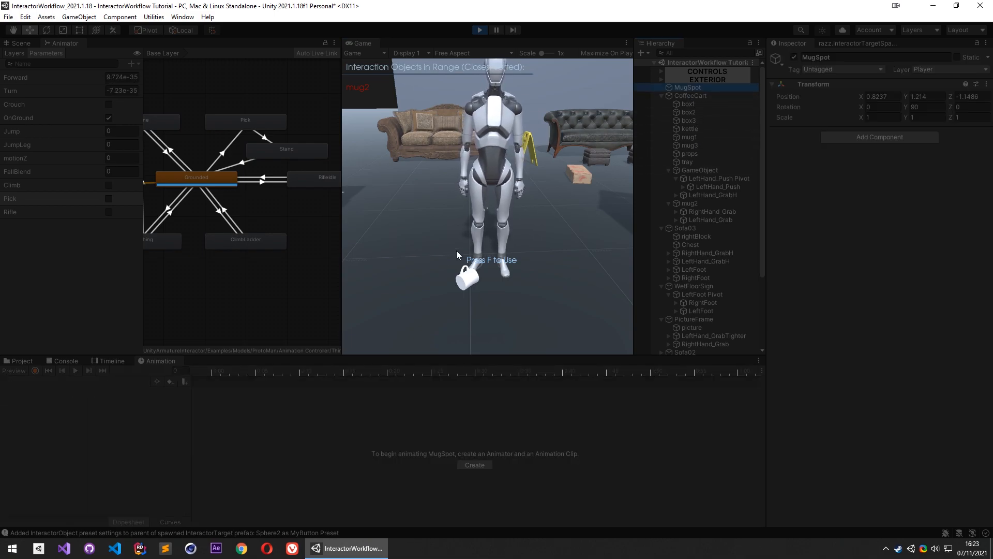
left_click(29, 44)
right_click_drag(106, 98, 197, 269)
left_click(127, 198)
left_click(813, 185)
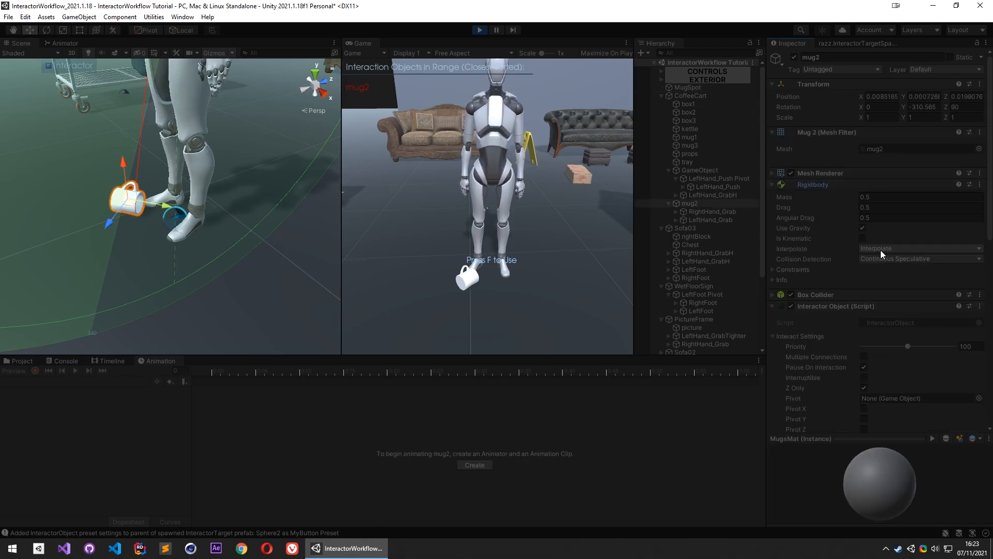
left_click(793, 270)
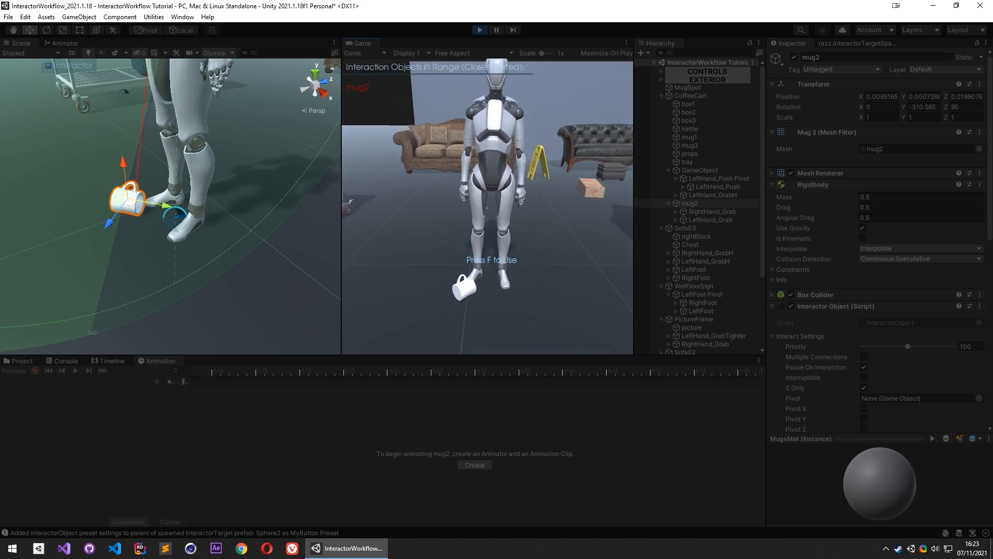
Test picking mug2 up from the floor and dropping it repeatedly, ending with the mug in the character's hand
key("f")
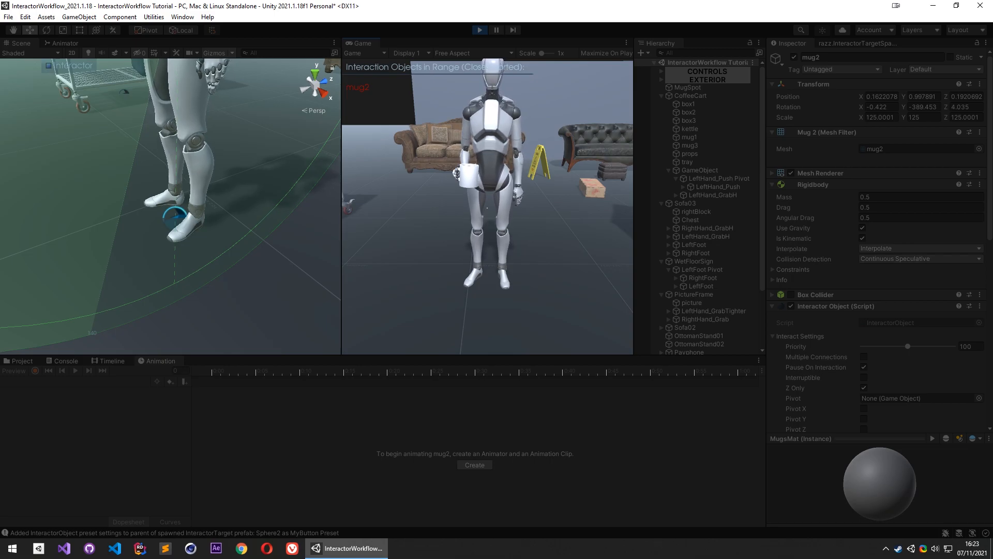
key("f")
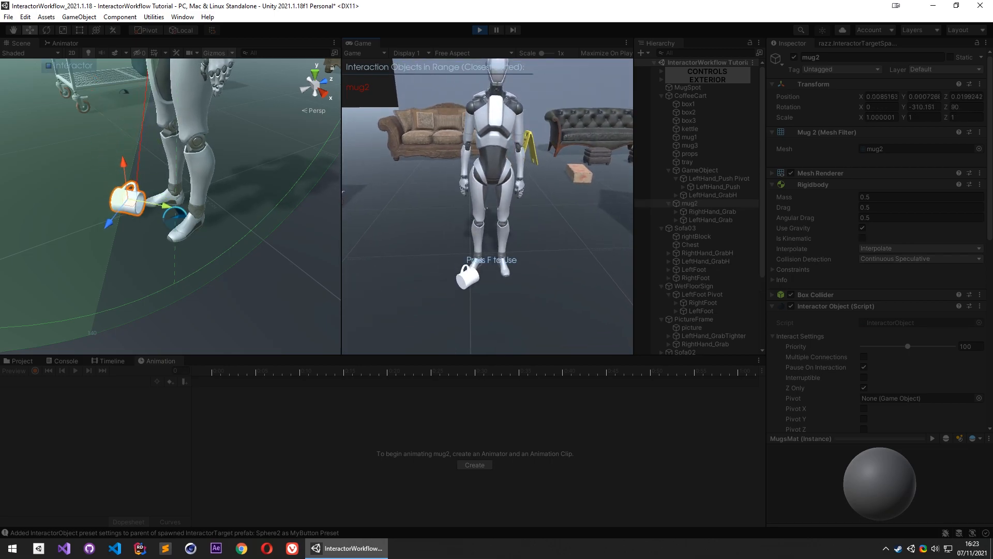
key("f")
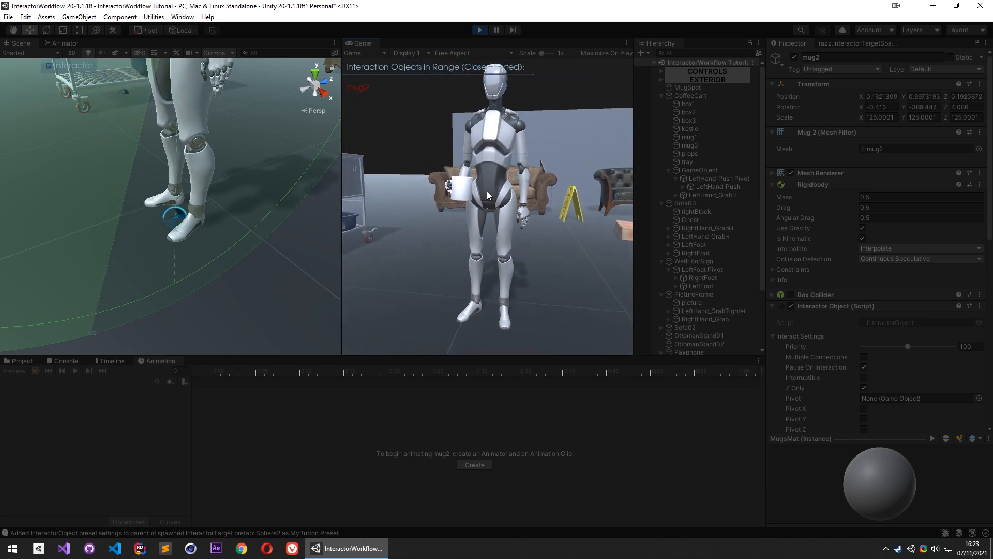
key("f")
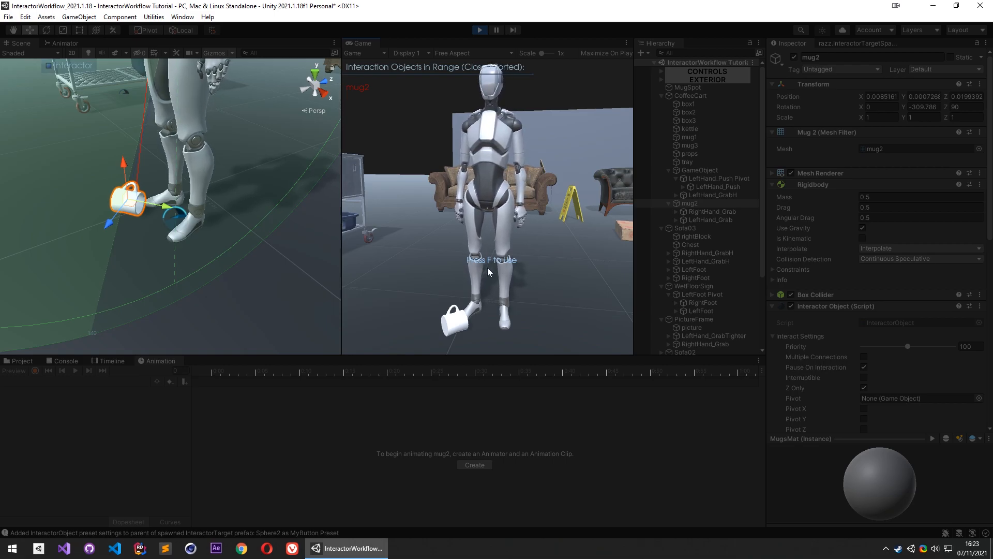
key("f")
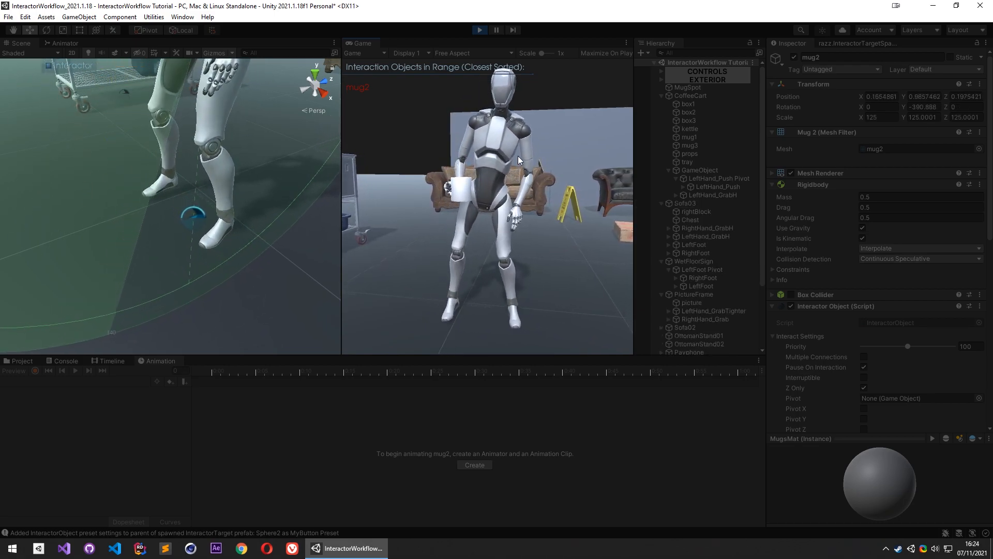
Run the character with mug2 past the wet floor sign to the sofa and exit Play mode
key("w")
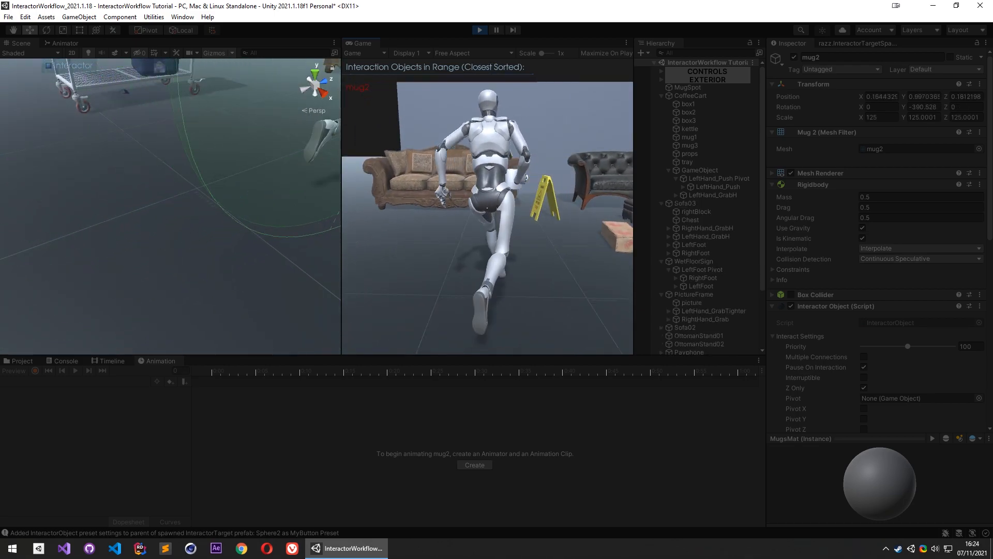
key("w")
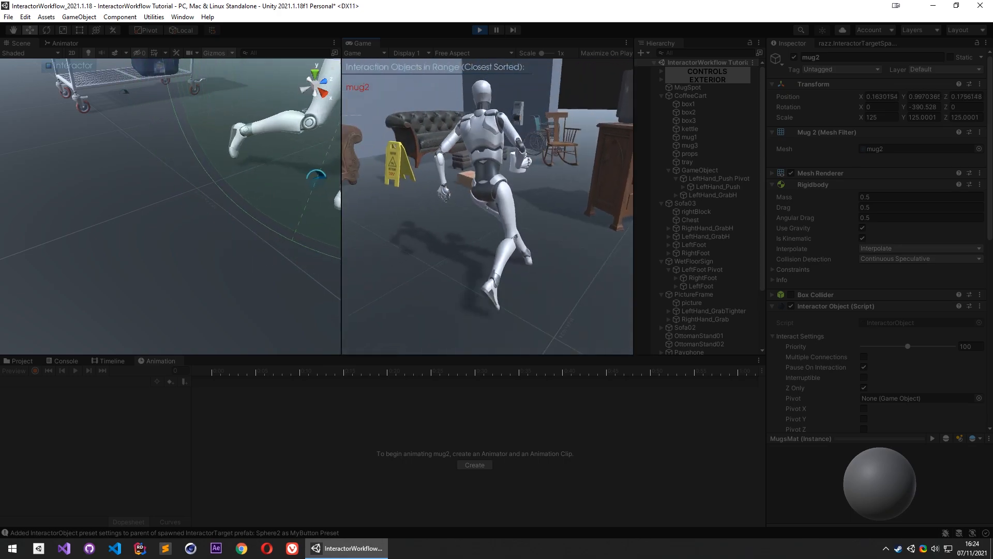
key("w")
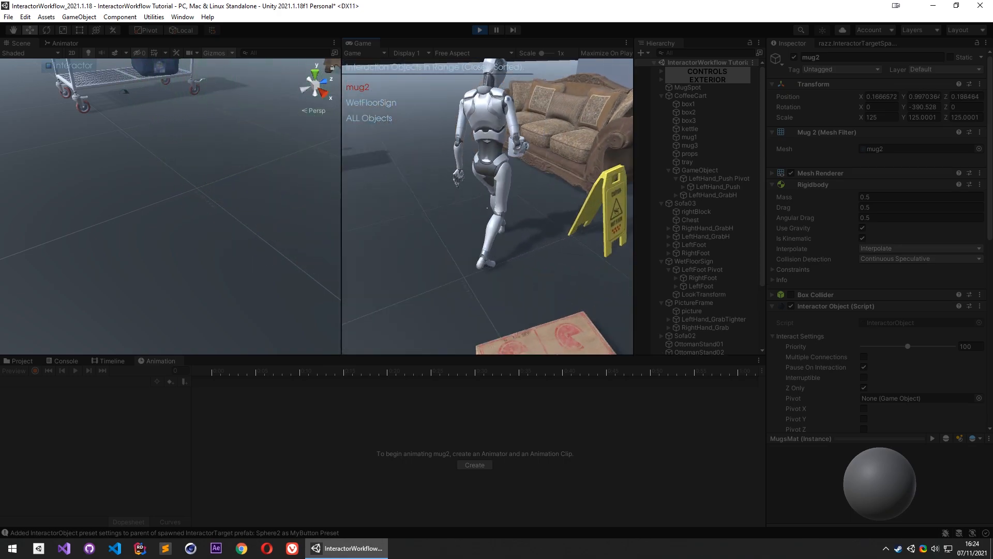
left_click(480, 30)
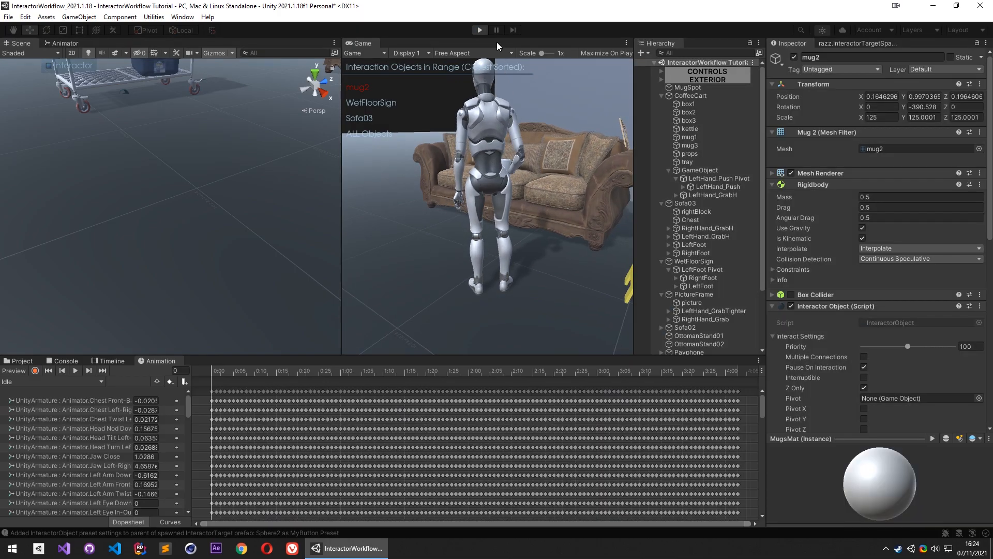
Dock the Game view in the Scene view's tab group, widen that area and bring up the Project window
left_click_drag(380, 45, 145, 66)
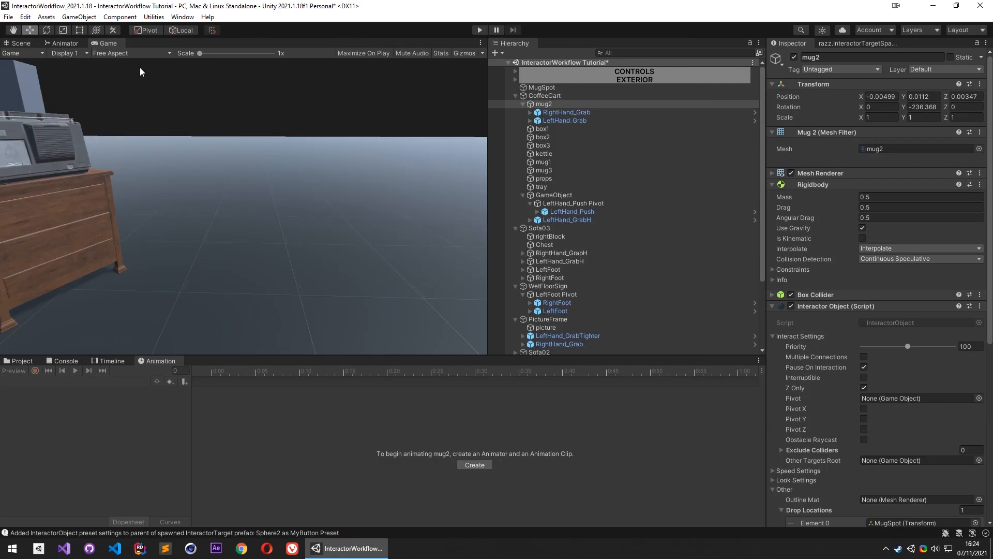
left_click_drag(493, 226, 626, 208)
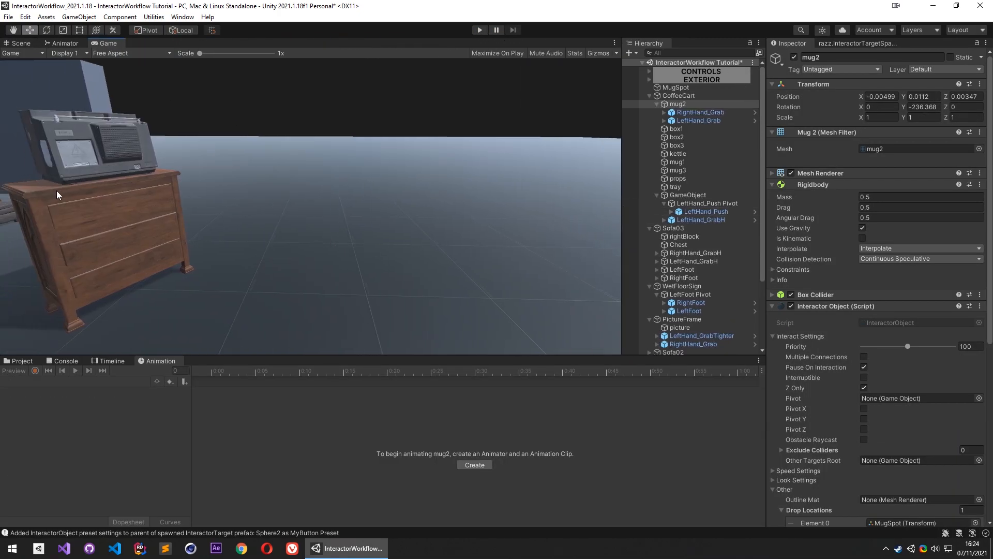
left_click(39, 363)
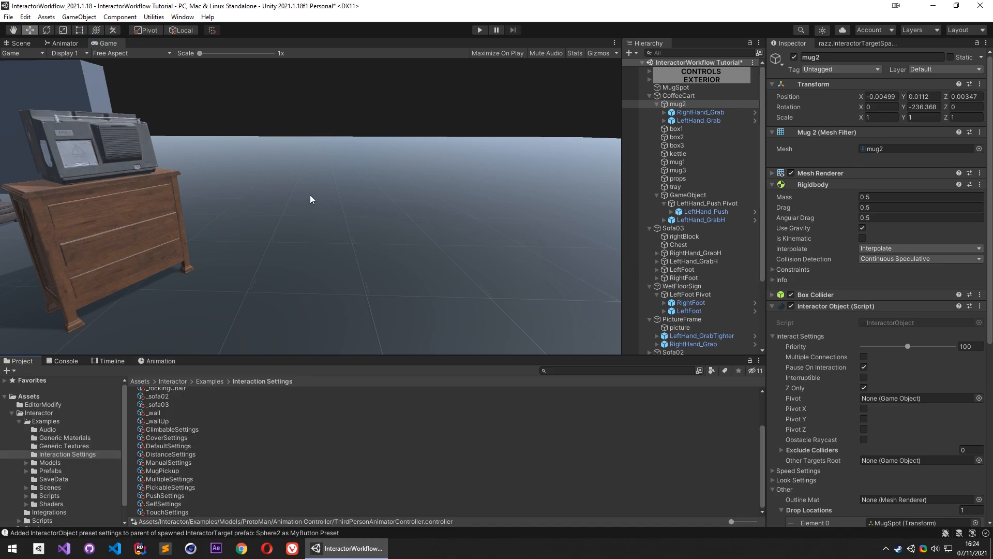
At Sofa02 in the Scene view, select the Interactor's right effector and set its spawner to TouchVerticalFollow preset with Camera to Object (Y only) rotation
left_click(27, 46)
right_click_drag(293, 174, 528, 266)
key("w")
right_click_drag(239, 210, 317, 261)
left_click(54, 66)
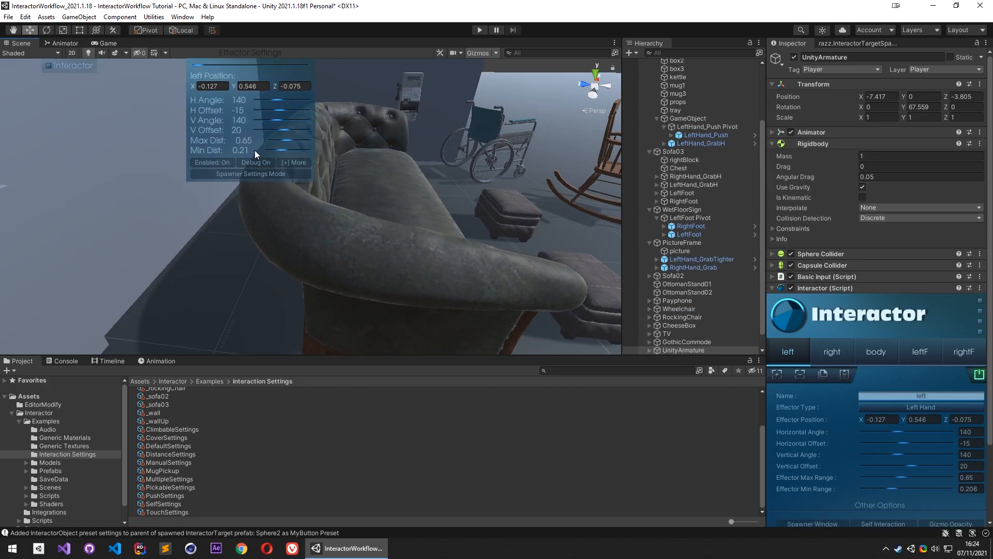
left_click_drag(212, 64, 237, 71)
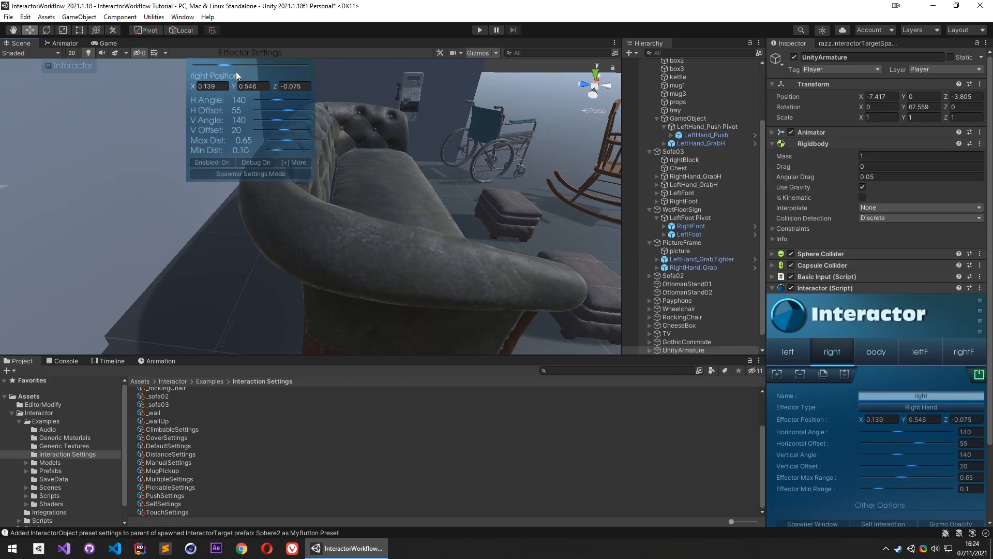
left_click(251, 175)
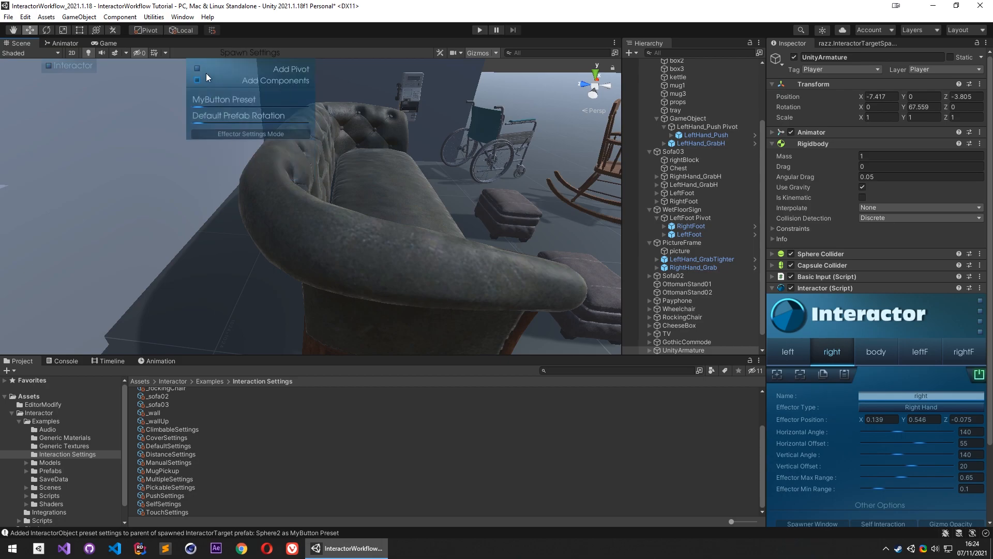
left_click_drag(201, 107, 288, 125)
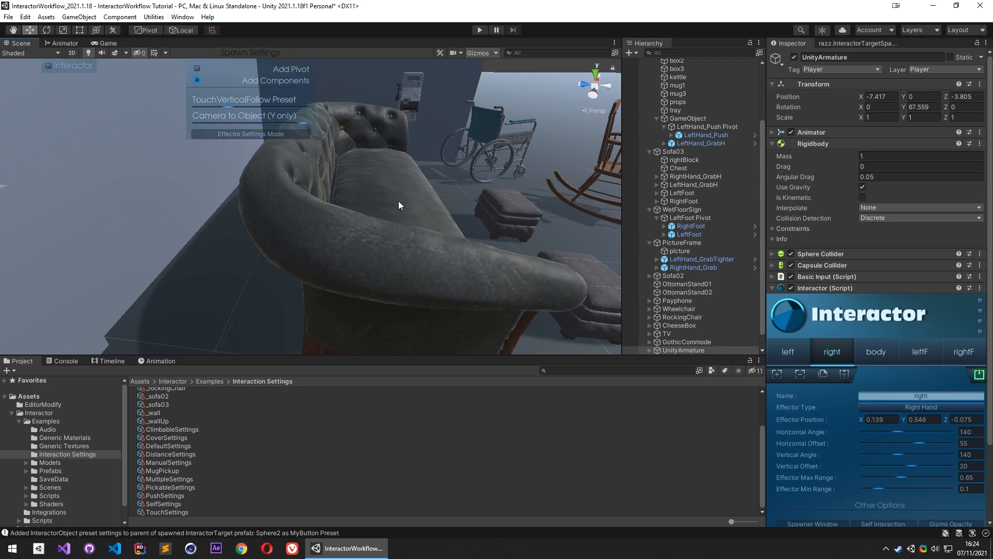
Try to spawn a RightHand_GrabH target on Sofa02's curved armrest
right_click_drag(424, 207, 365, 213)
right_click(407, 210)
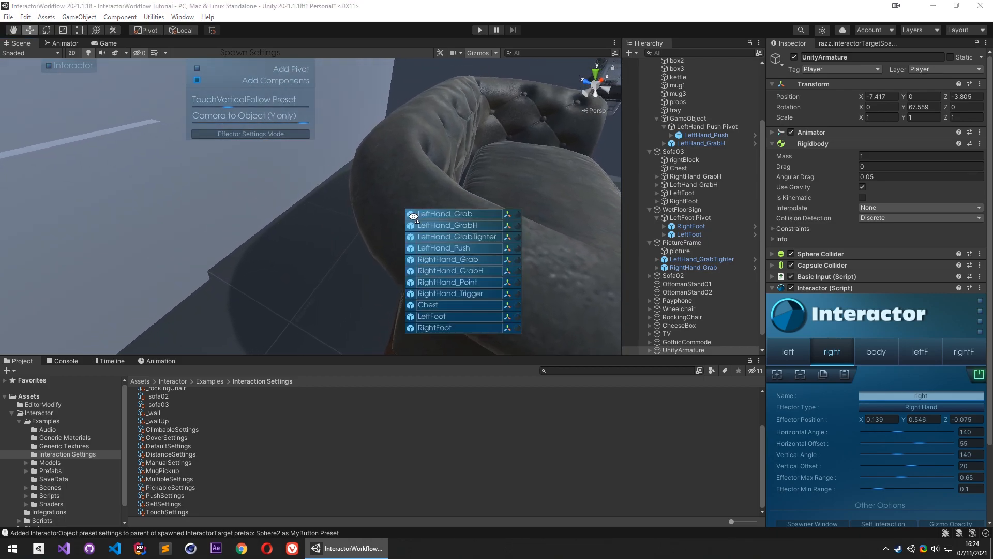
left_click(457, 270)
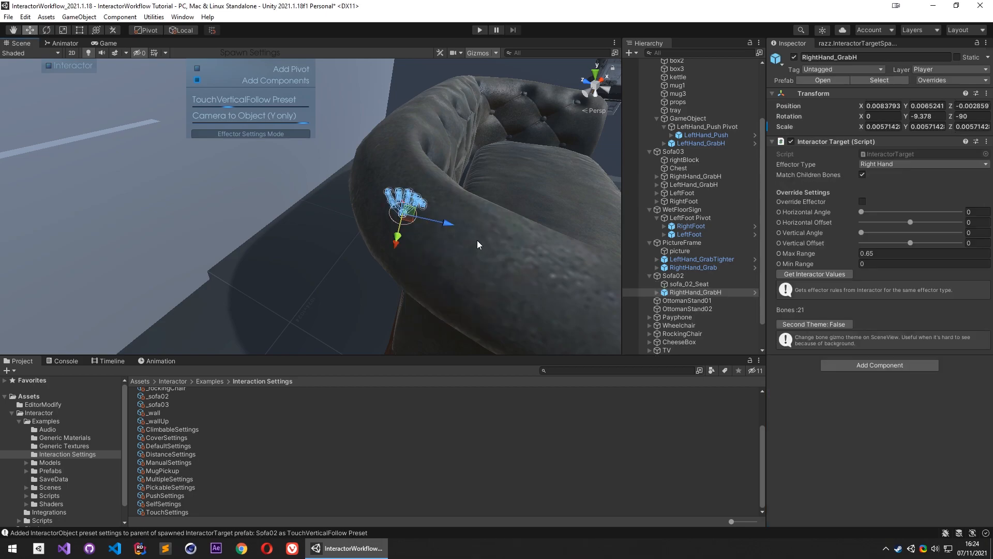
Switch the spawner's prefab rotation to Surface Rotation and spawn a RightHand_Grab target on Sofa02's armrest
left_click_drag(263, 124, 279, 123)
left_click_drag(445, 206, 494, 214, "alt")
right_click(362, 202)
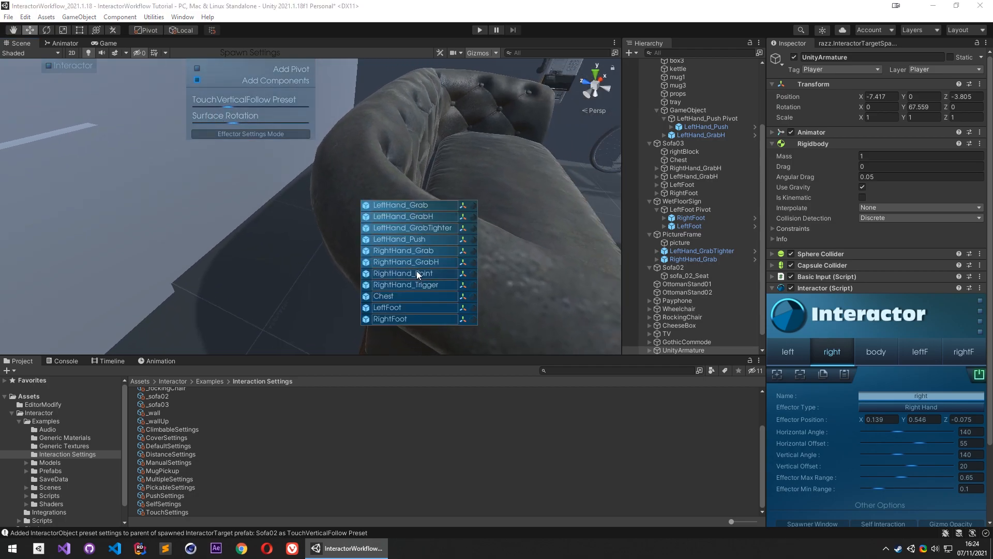
left_click(417, 250)
left_click_drag(427, 268, 643, 261, "alt")
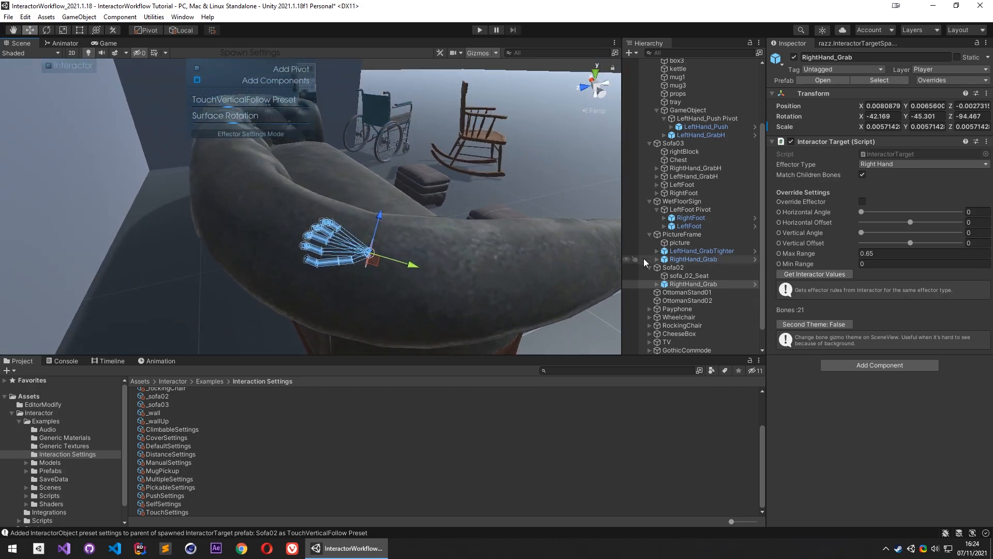
Assign the _sofa02 touch settings to Sofa02's Interactor Object and expand its vertical and horizontal values
left_click(673, 268)
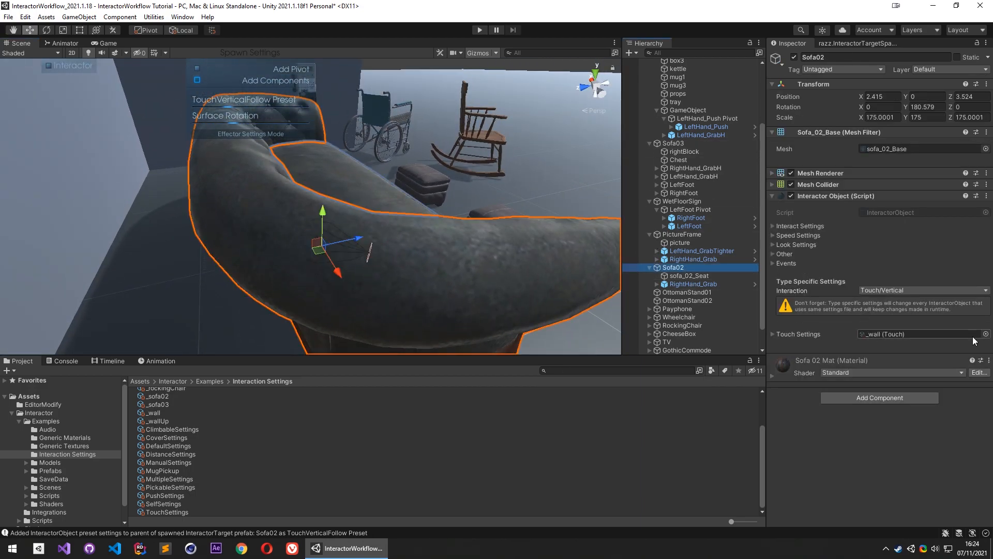
left_click(985, 334)
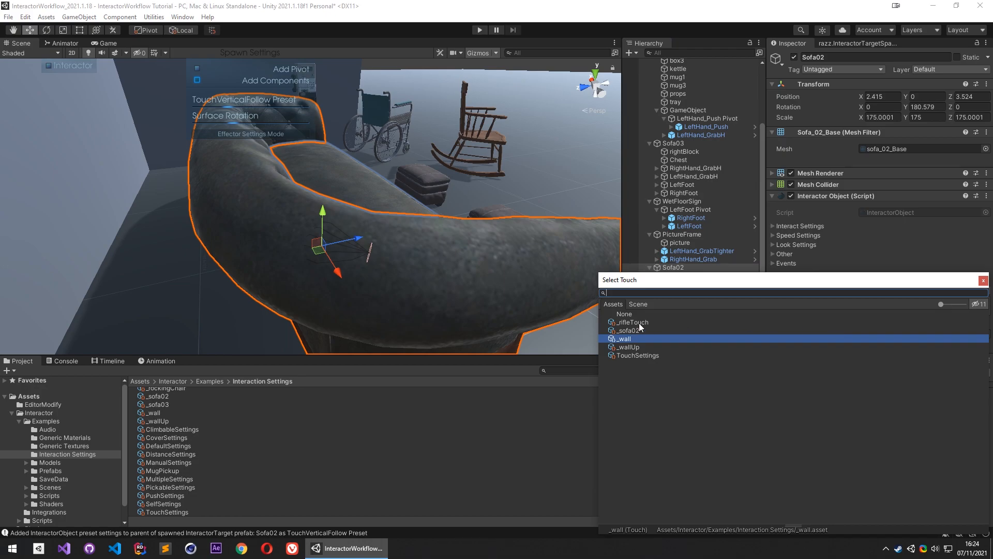
left_click(728, 330)
left_click(983, 280)
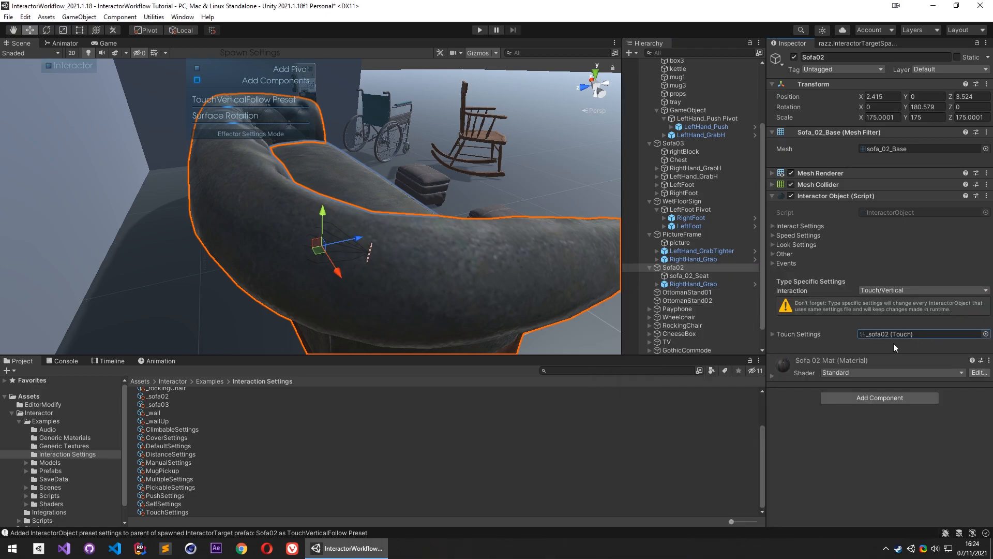
left_click(782, 335)
scroll(821, 361, "down", 1)
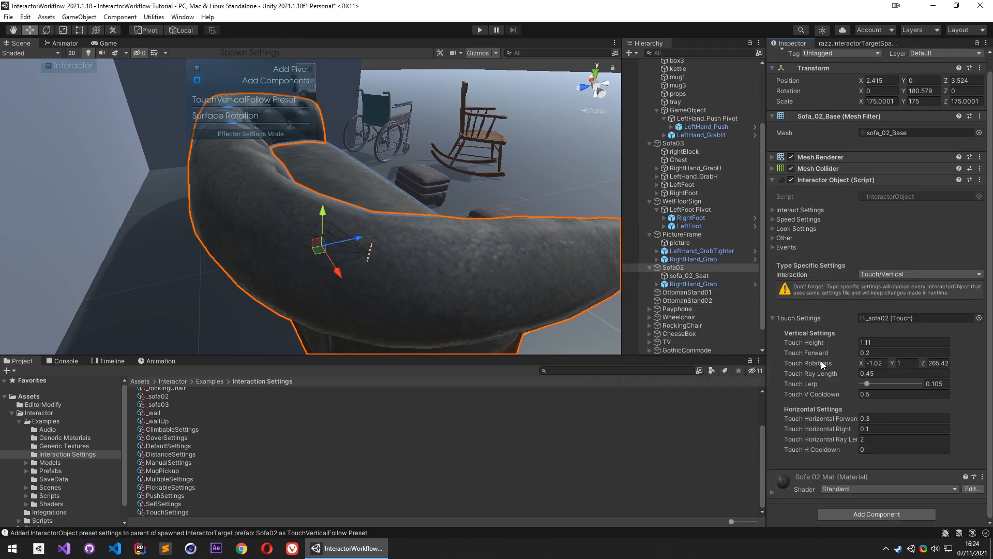
Enter Play mode and run the character past the wet floor sign into the gap between the wall and Sofa02
left_click(480, 31)
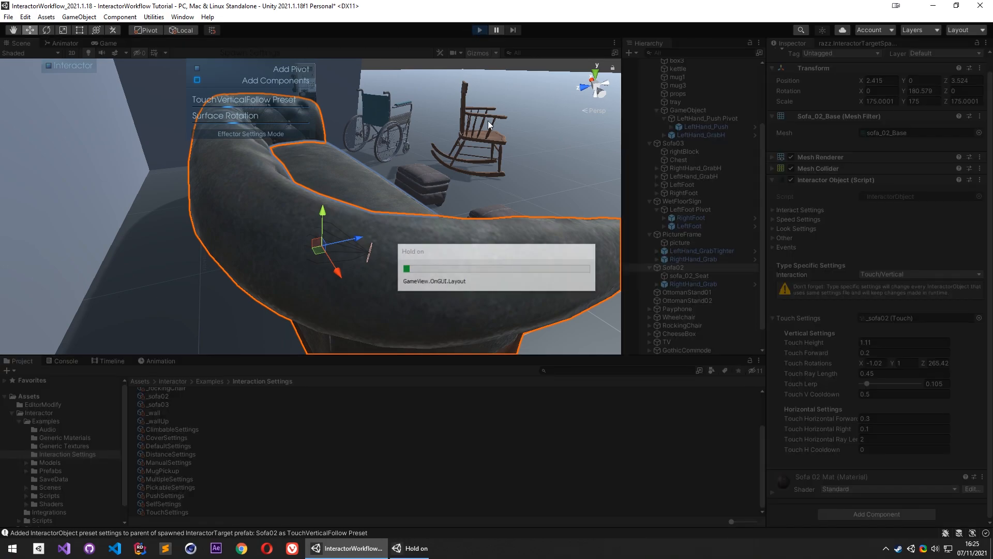
key("w")
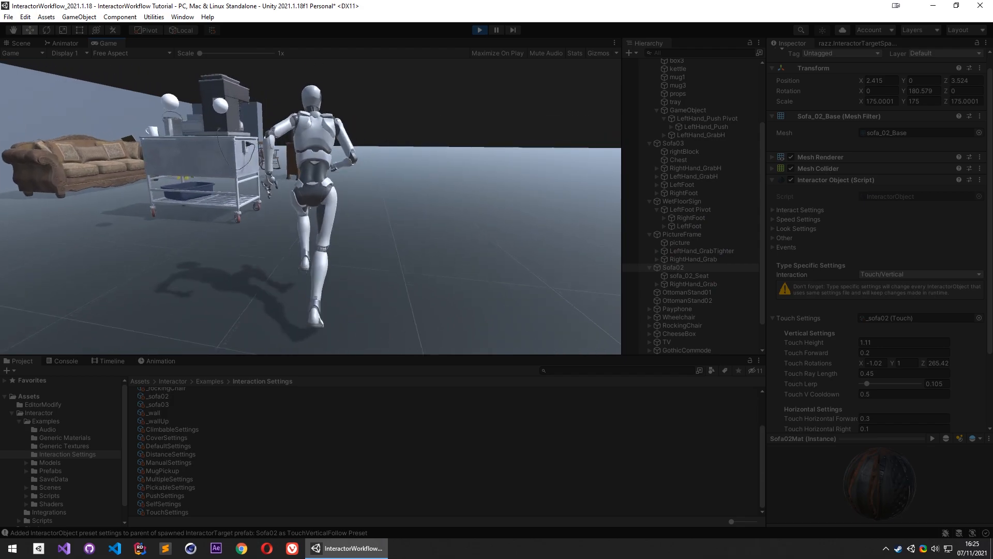
key("w")
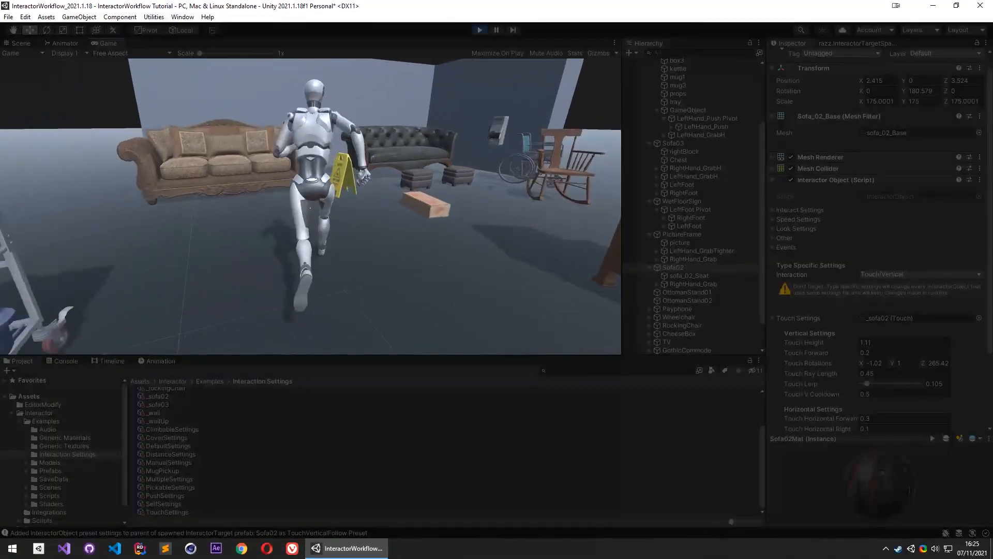
key("w")
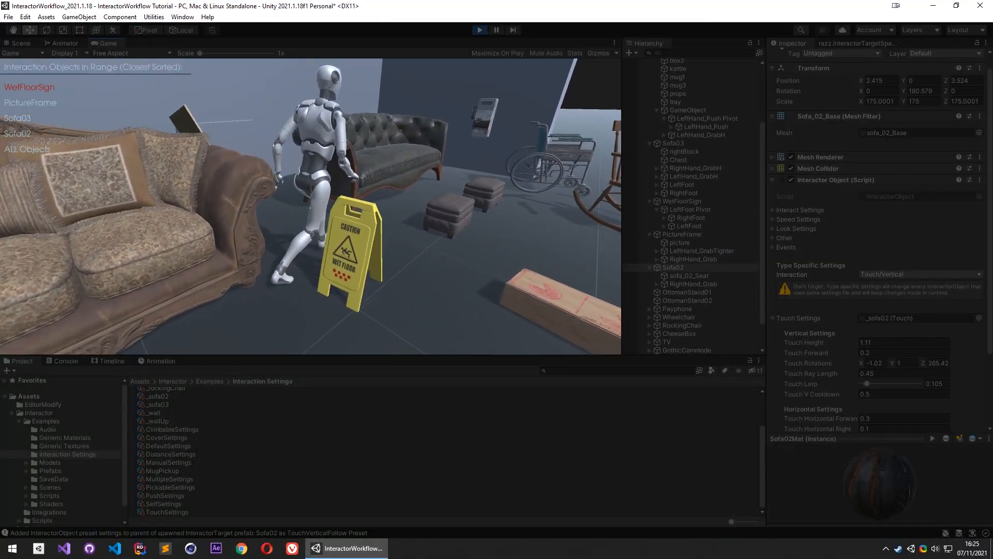
key("w")
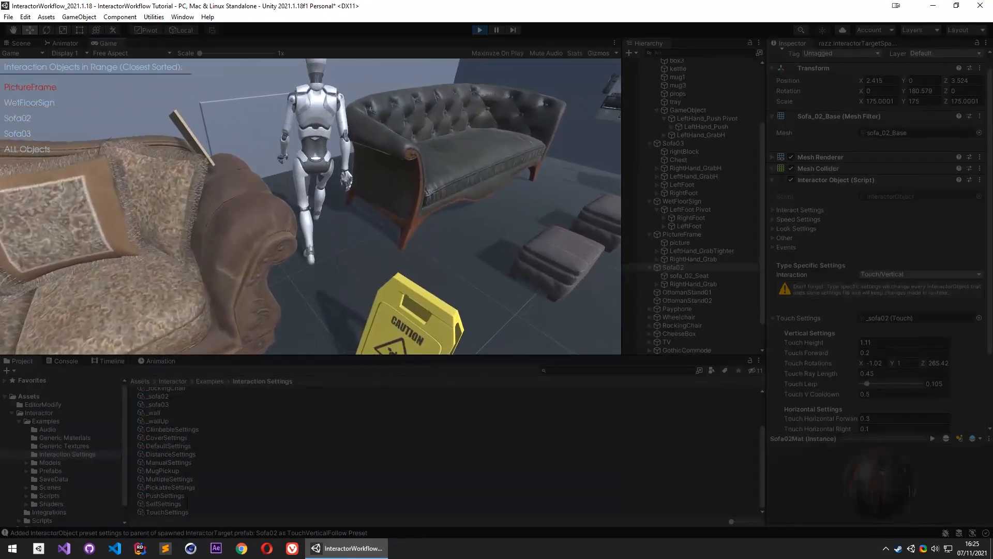
key("w")
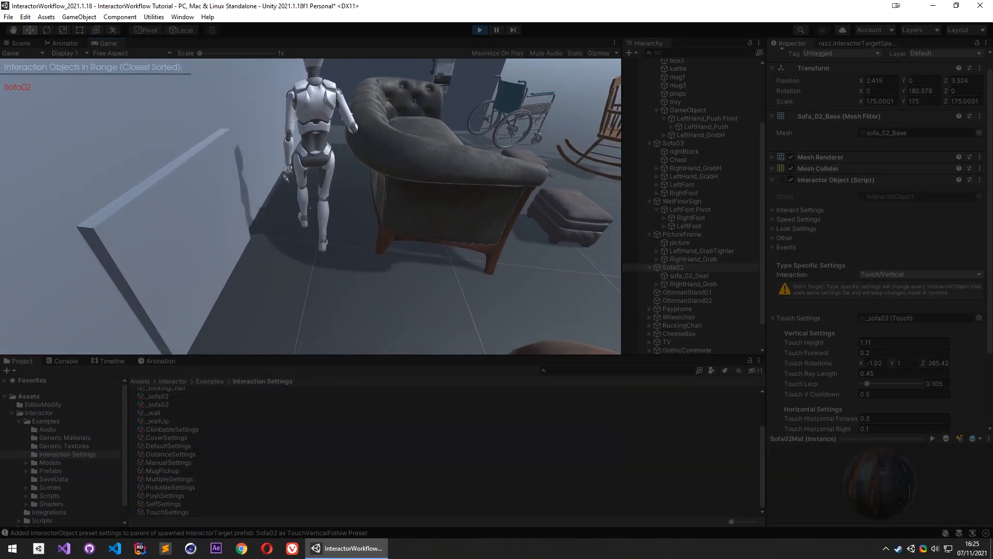
key("w")
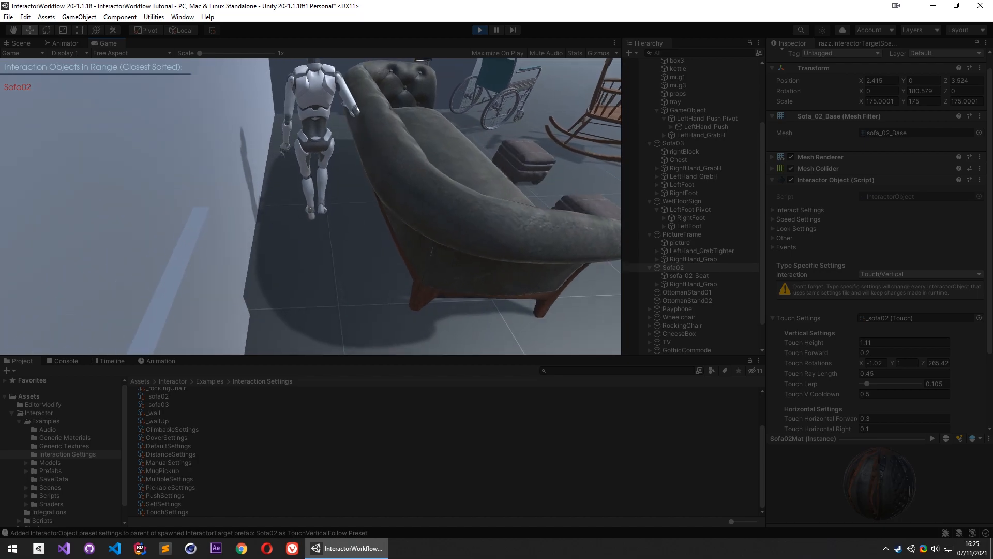
Dock the Scene view beside the Game view, frame Sofa02's RightHand_Grab target and examine how the character's hand meets it
key("Escape")
left_click_drag(26, 44, 52, 156)
left_click(684, 284)
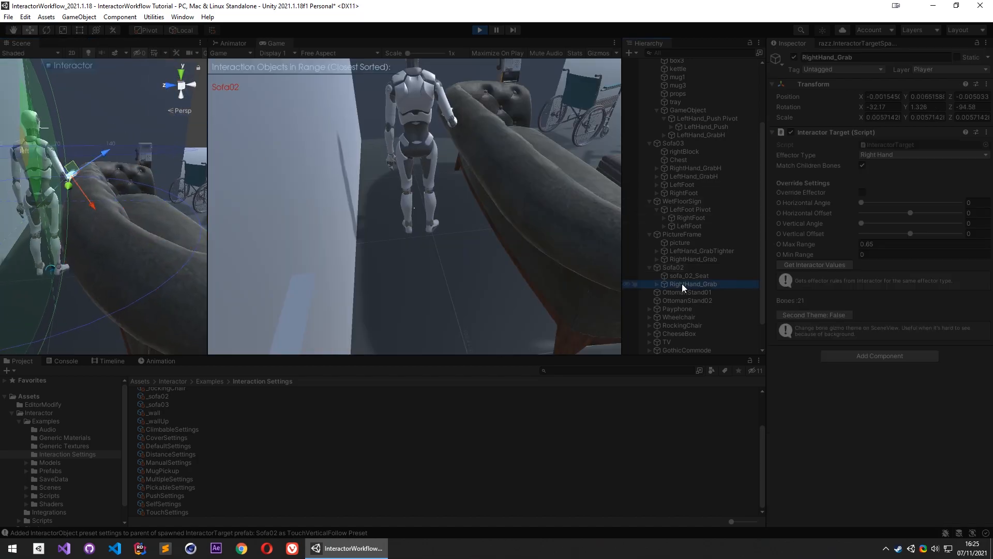
key("f")
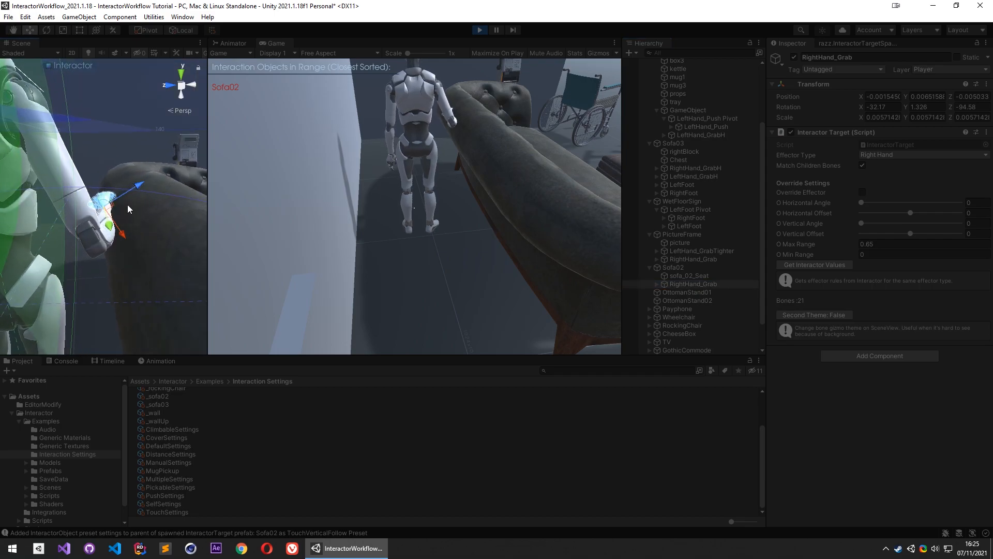
scroll(129, 208, "down", 8)
scroll(123, 199, "up", 8)
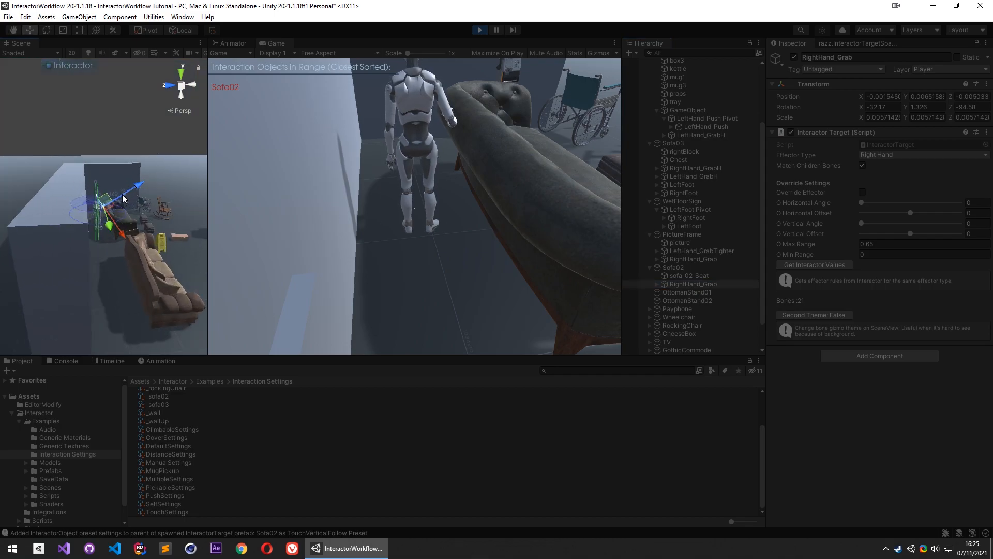
key("f")
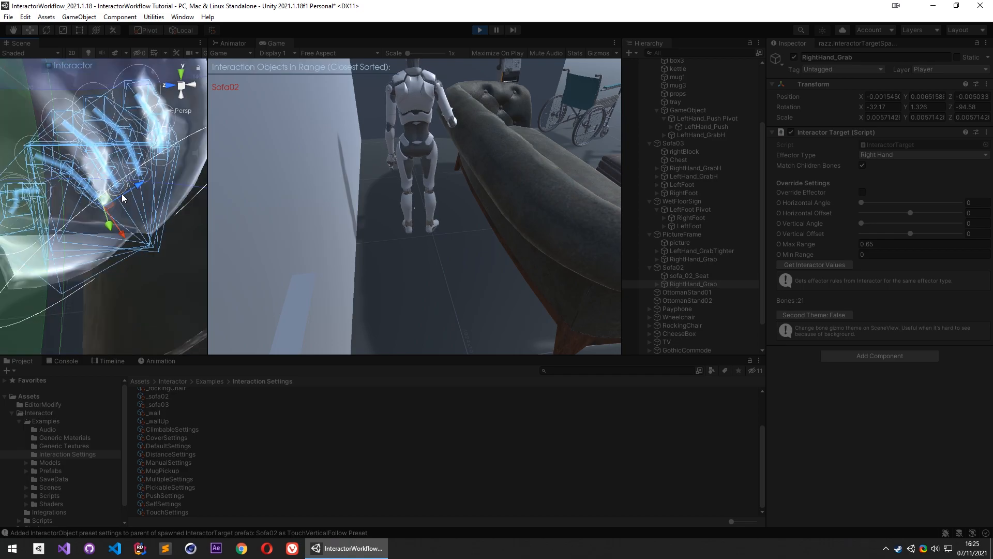
left_click_drag(149, 183, 826, 271, "alt")
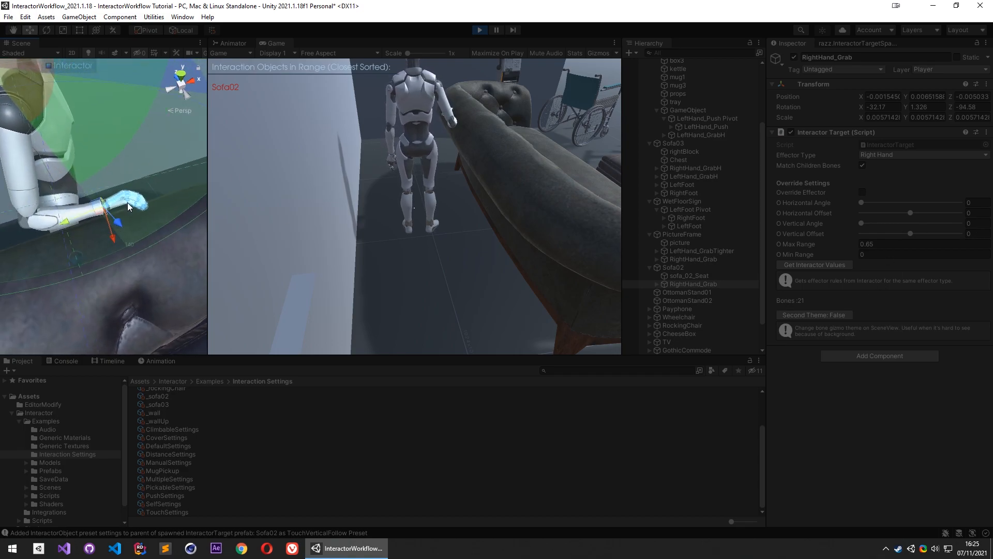
scroll(128, 207, "down", 5)
scroll(129, 206, "up", 5)
scroll(129, 206, "down", 5)
scroll(129, 205, "up", 5)
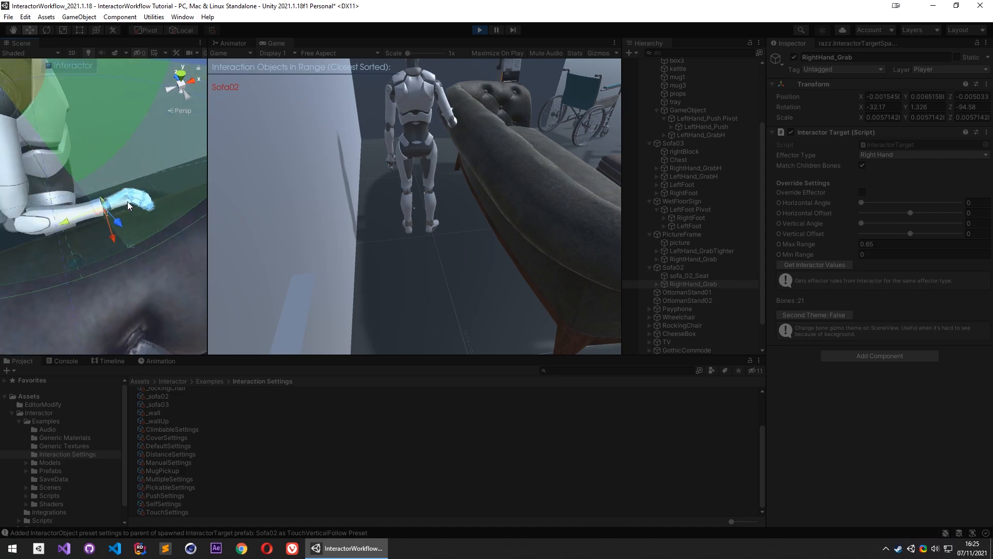
Walk the character along the back of Sofa02, around its far end by the payphone and back to the wall to test the touch target
key("w")
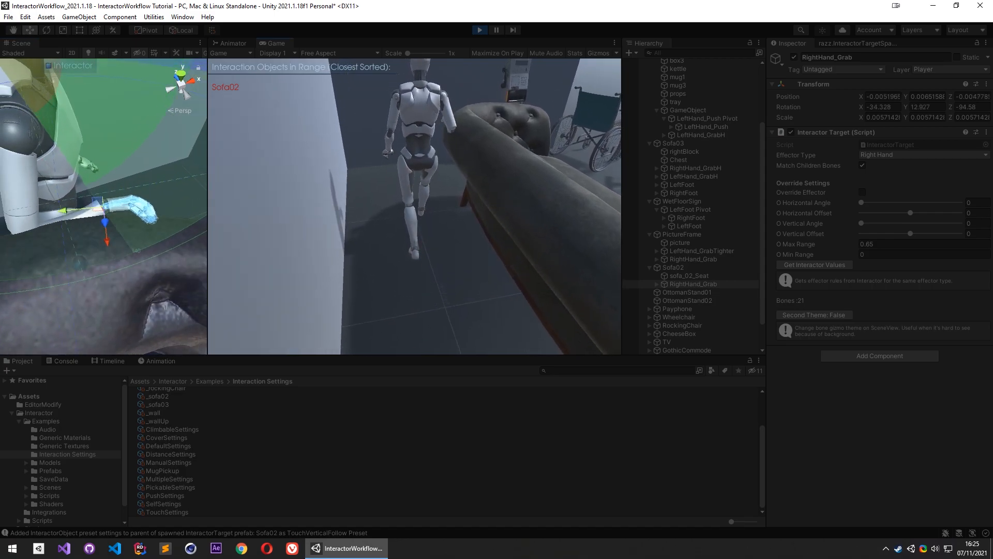
key("w")
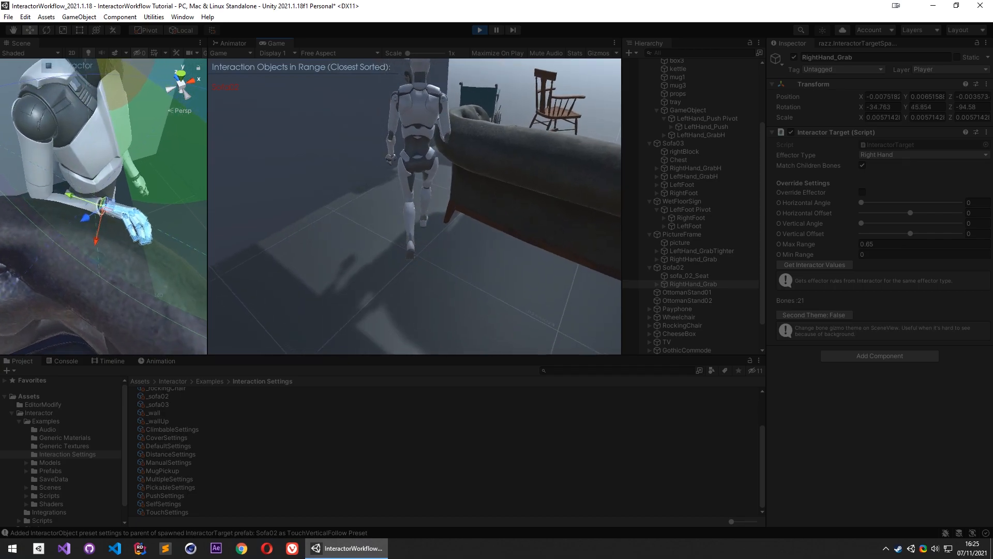
key("w")
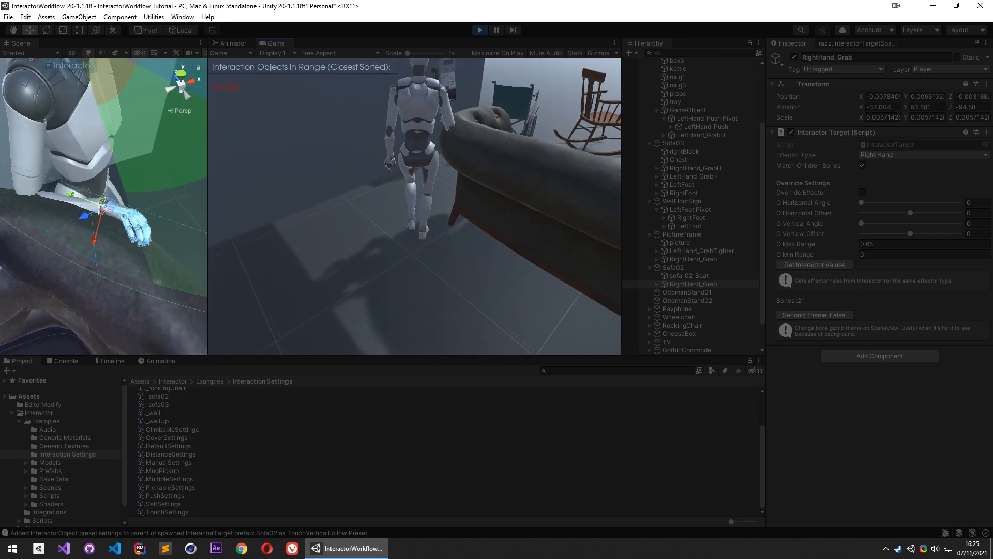
key("w")
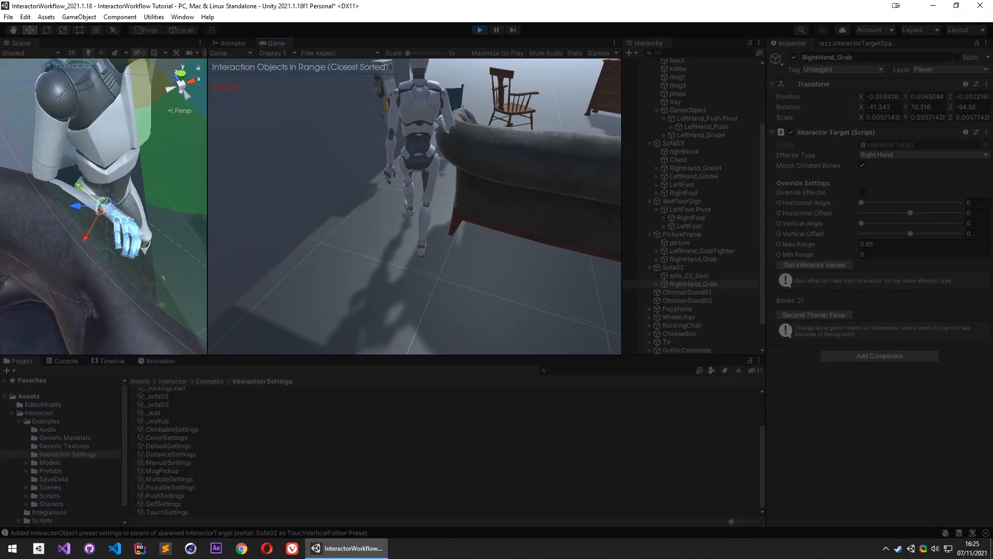
key("w")
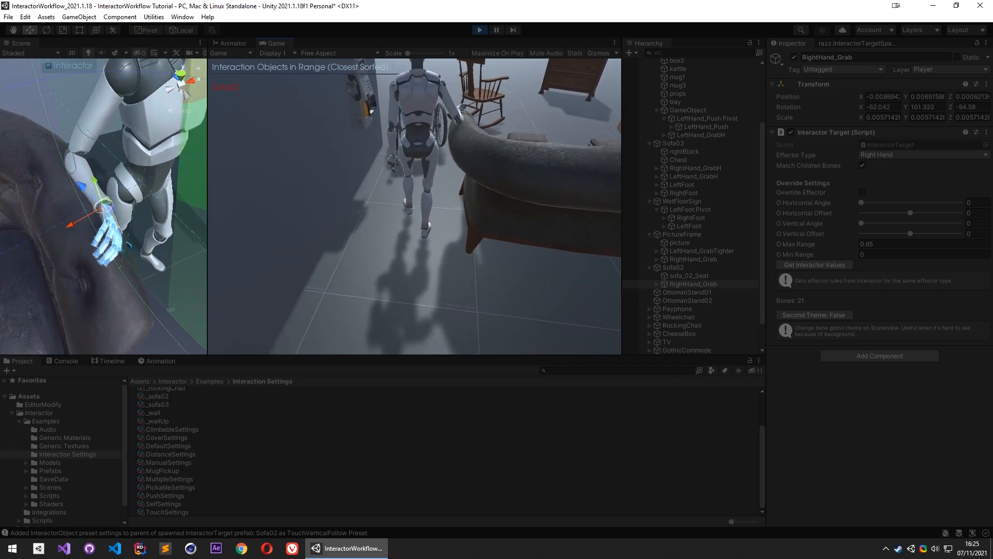
key("w")
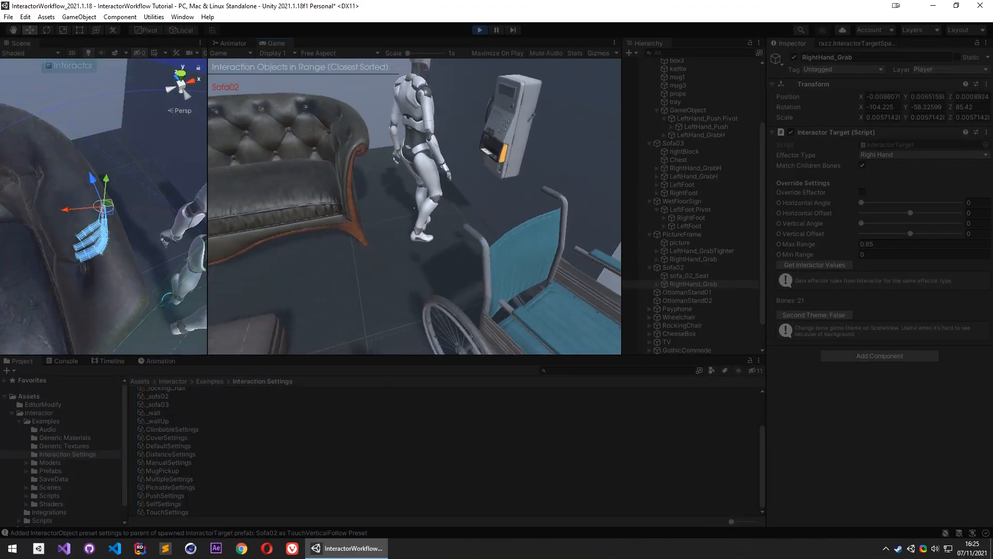
key("w")
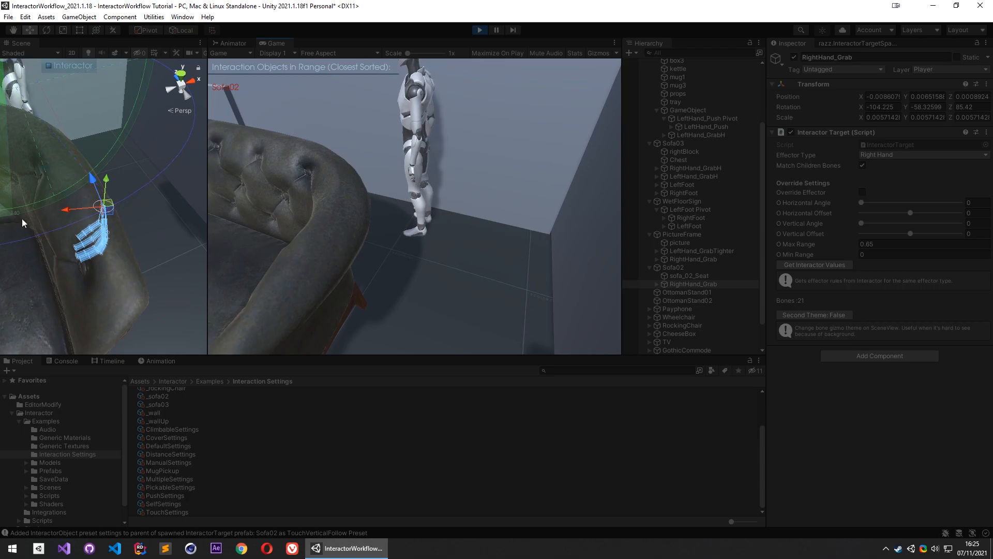
Leave Play mode and spawn a LeftHand_Grab target on the back of Sofa02 using the Surface Rotation spawn option
left_click(479, 30)
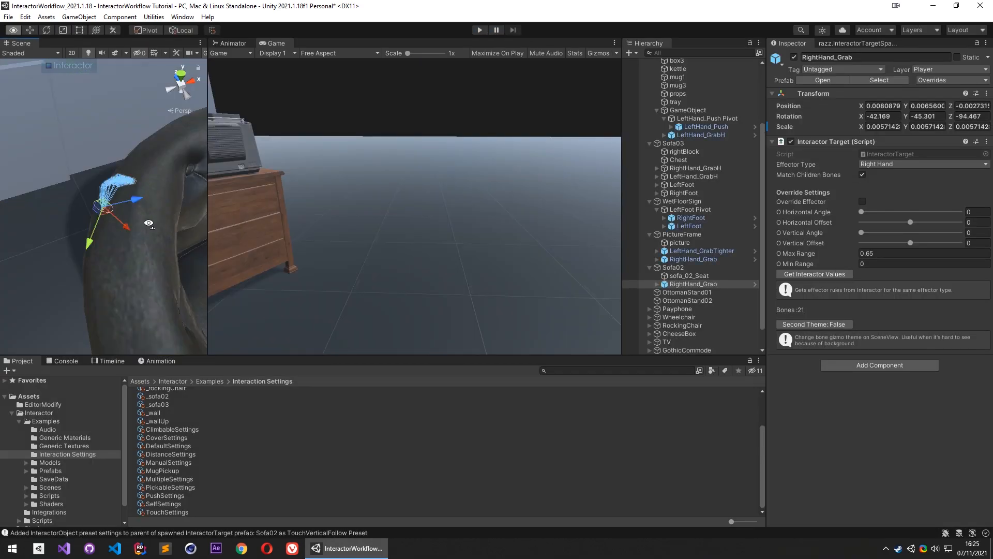
right_click(96, 212)
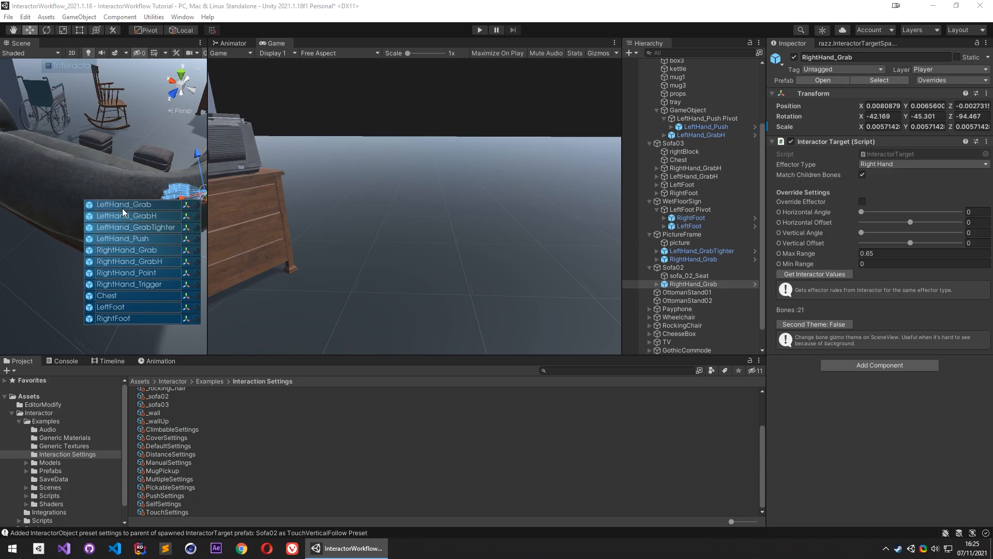
left_click(47, 66)
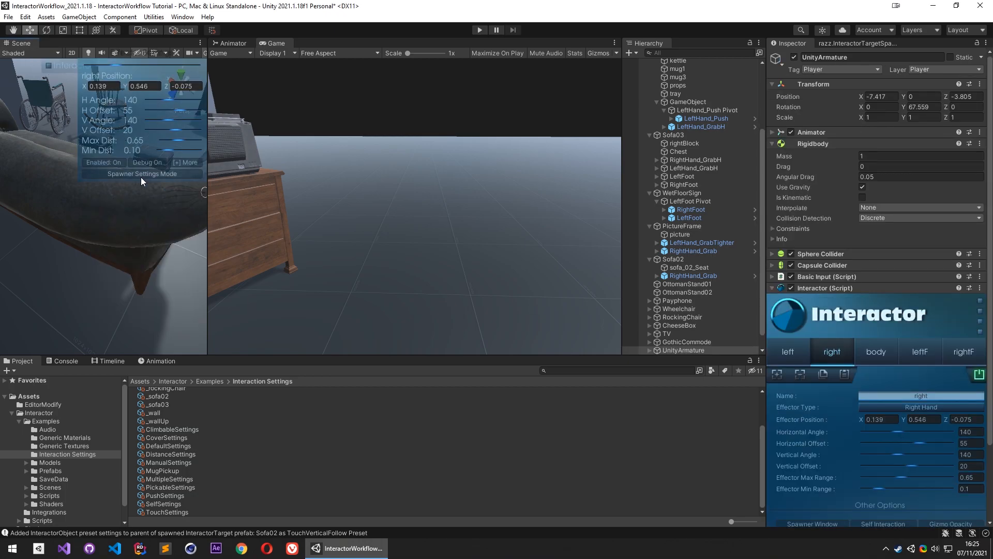
left_click(96, 122)
right_click(101, 204)
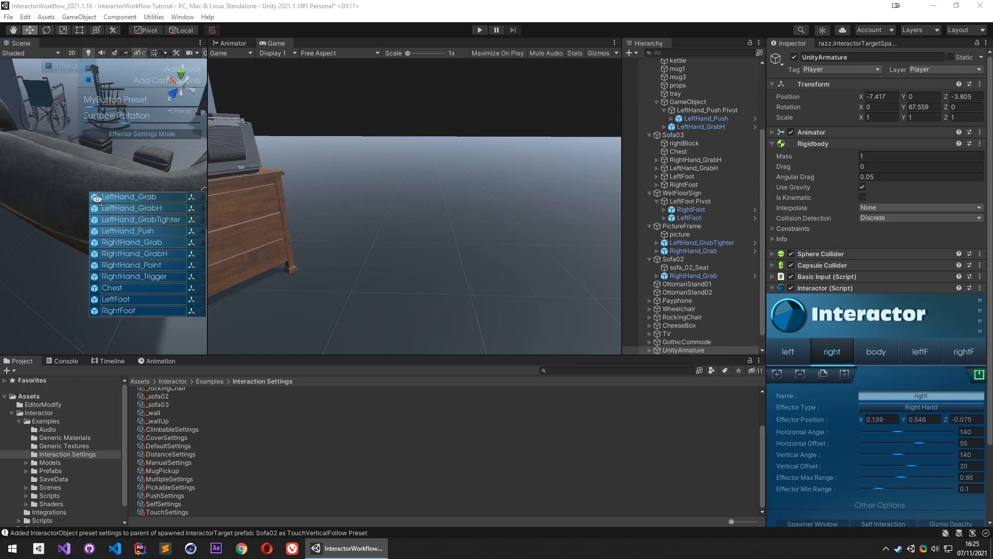
left_click(138, 201)
right_click_drag(151, 203, 32, 189)
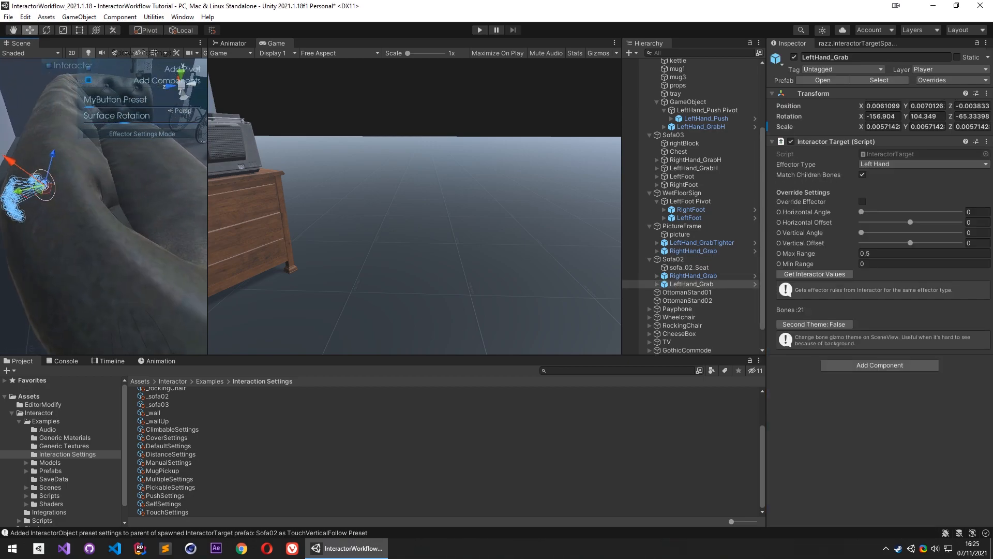
Enter Play mode and run the character past the coffee cart and wet floor sign into the gap beside Sofa02
left_click(479, 30)
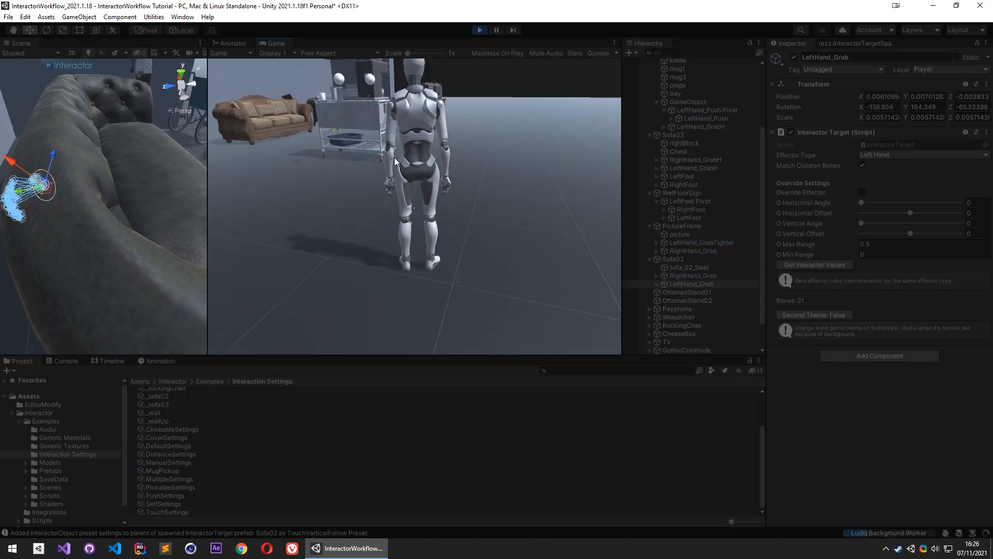
key("w")
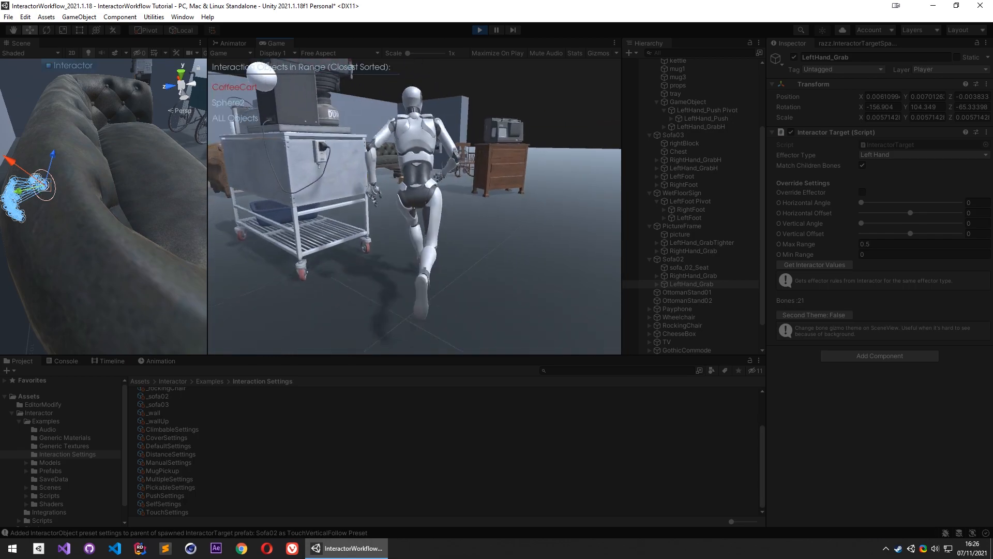
key("w")
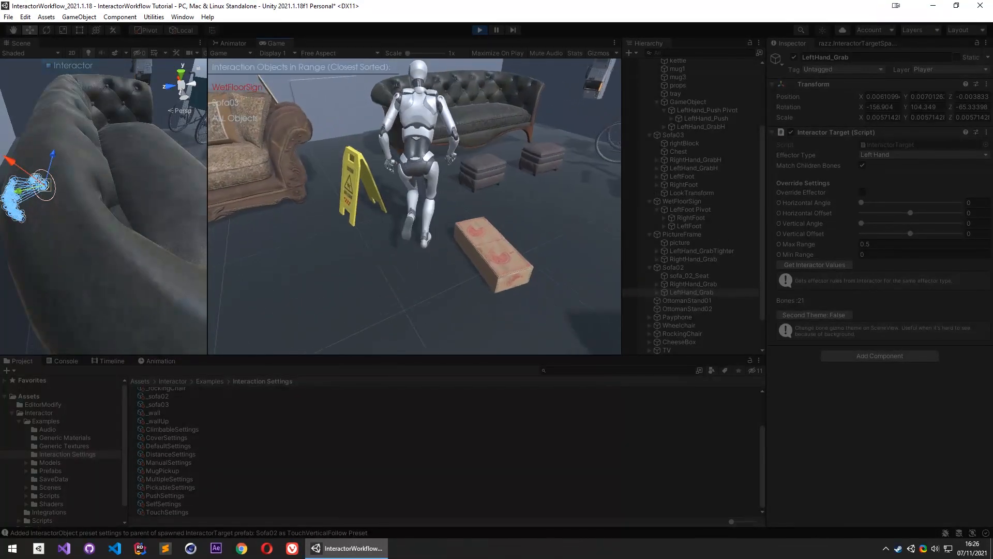
key("w")
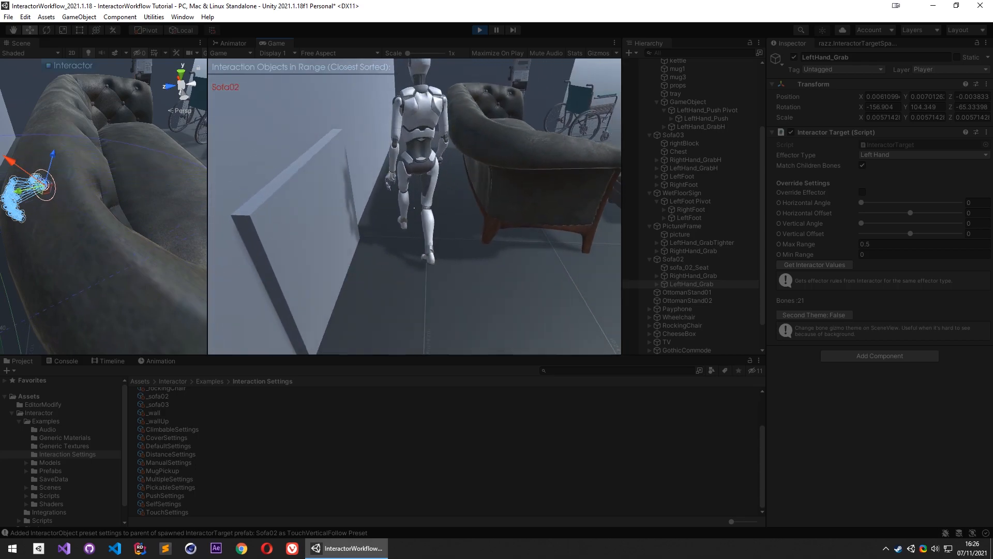
key("w")
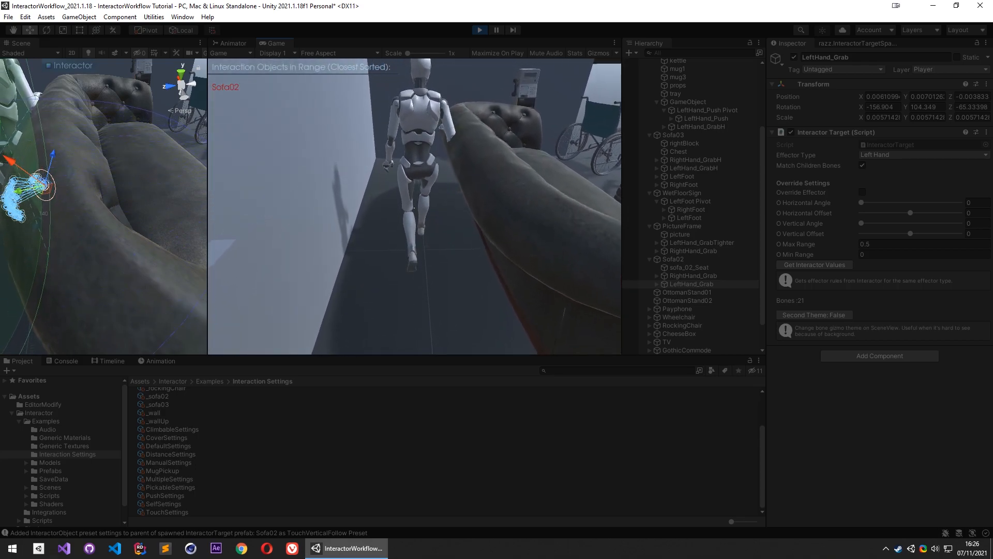
Walk the character back along Sofa02 and out between the two sofas to test the left-hand target, and exit Play mode
key("s")
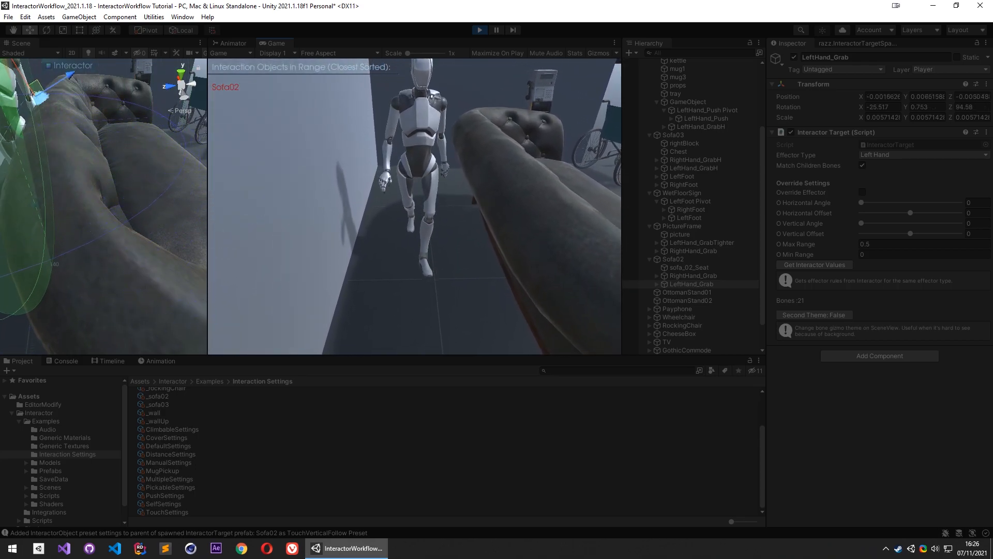
key("s")
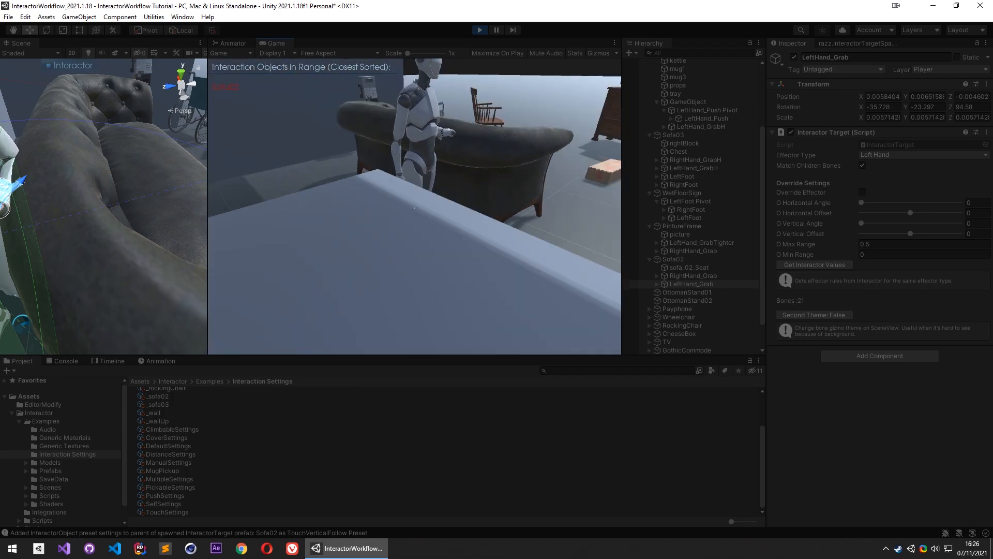
key("w")
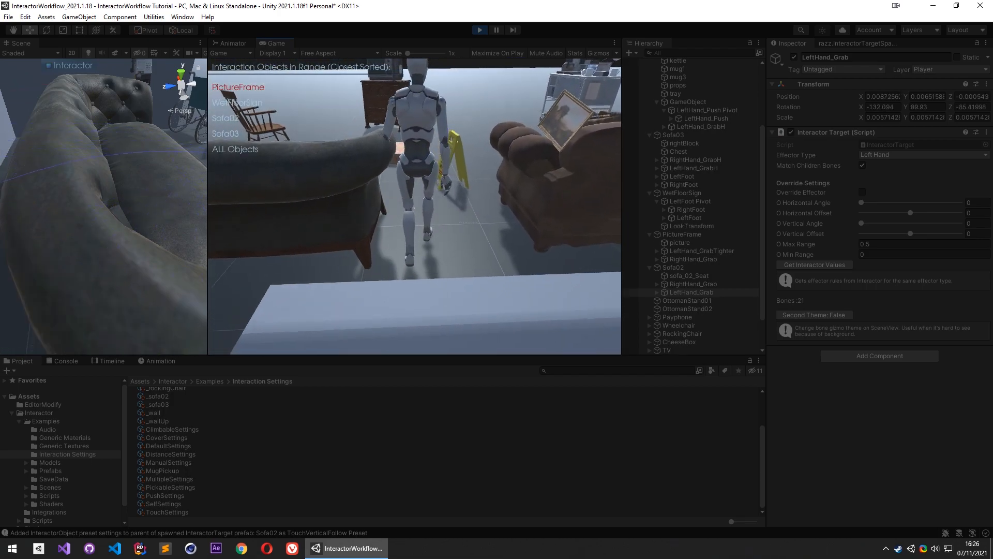
key("w")
key("w")
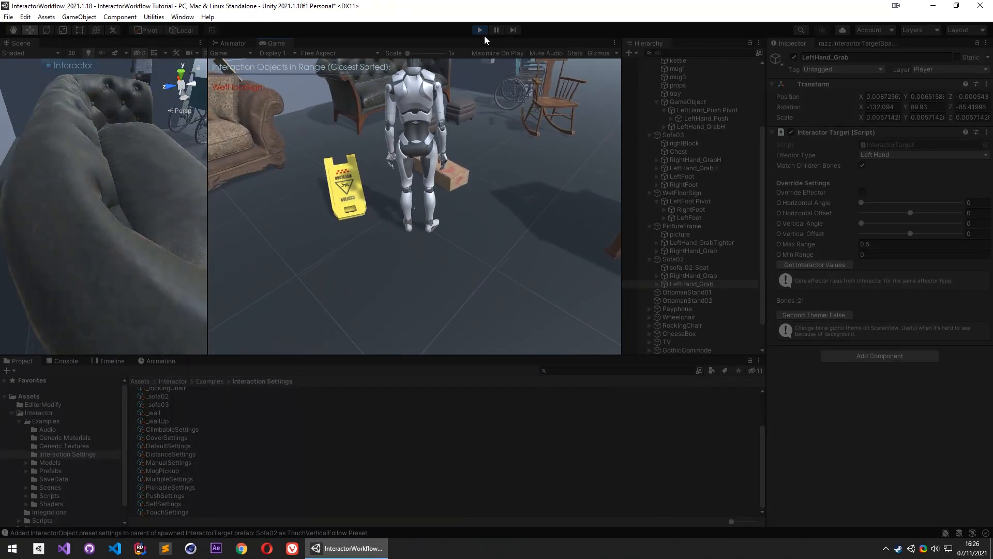
left_click(481, 32)
Widen the Scene view beside the Game view and frame a close-up of the payphone's keypad
right_click_drag(121, 215, 154, 116)
key("w")
left_click_drag(208, 191, 460, 210)
right_click_drag(181, 208, 117, 231)
key("w")
key("a")
key("s")
key("a")
key("w")
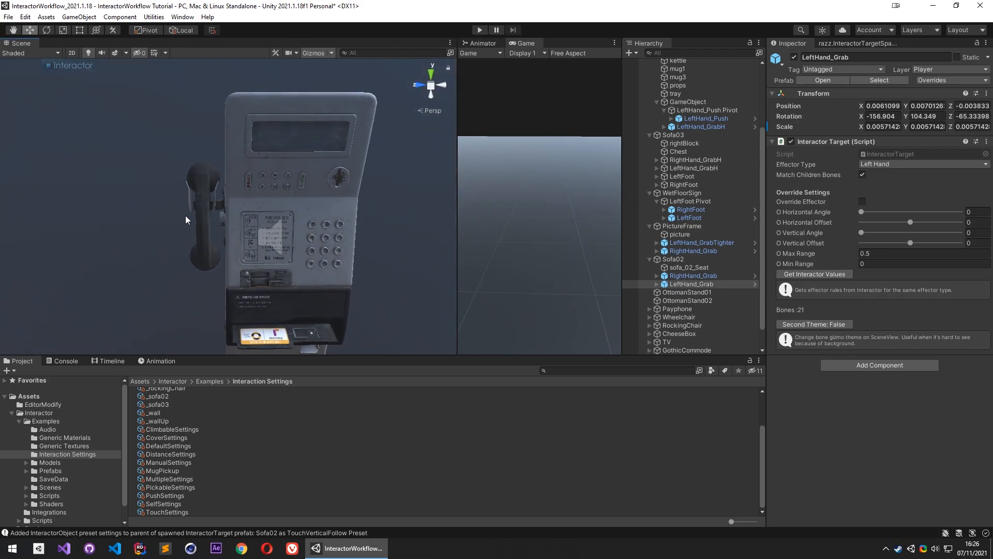
scroll(203, 216, "up", 4)
right_click_drag(352, 238, 322, 226)
key("d")
key("w")
Set the spawner rotation to Camera to Object Direction and spawn a RightHand_Point target with MyButton Preset on payphone key 1
left_click(51, 67)
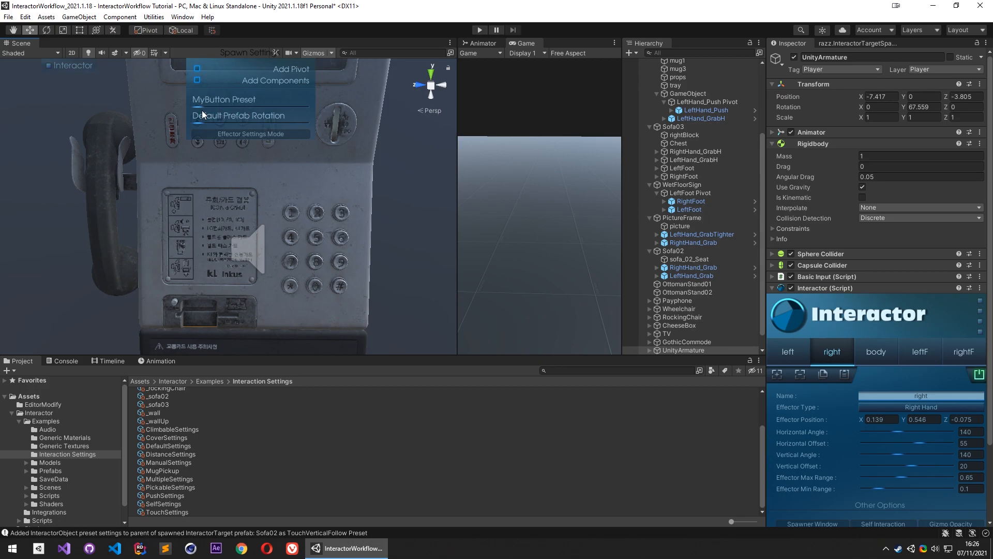
left_click_drag(200, 122, 266, 124)
right_click_drag(363, 196, 357, 256)
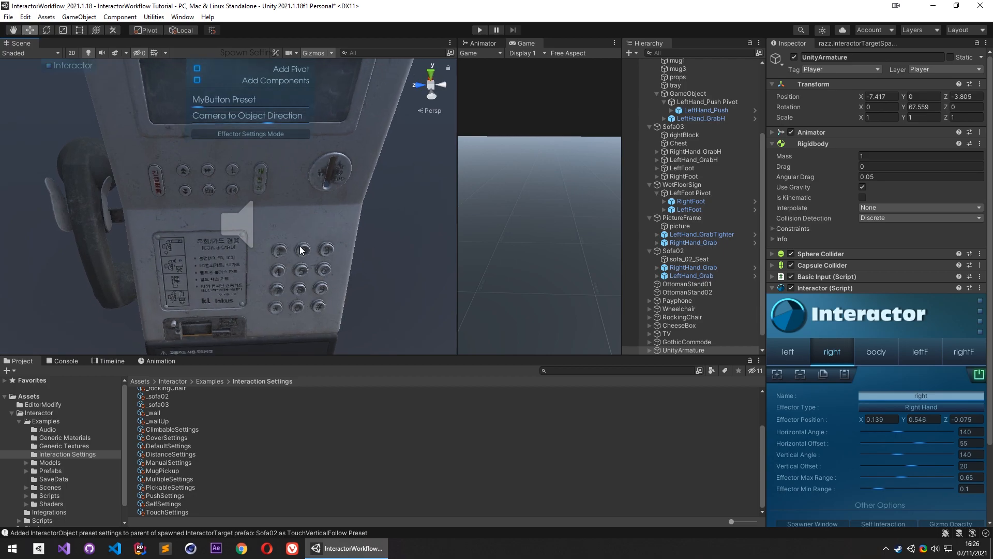
right_click(282, 251)
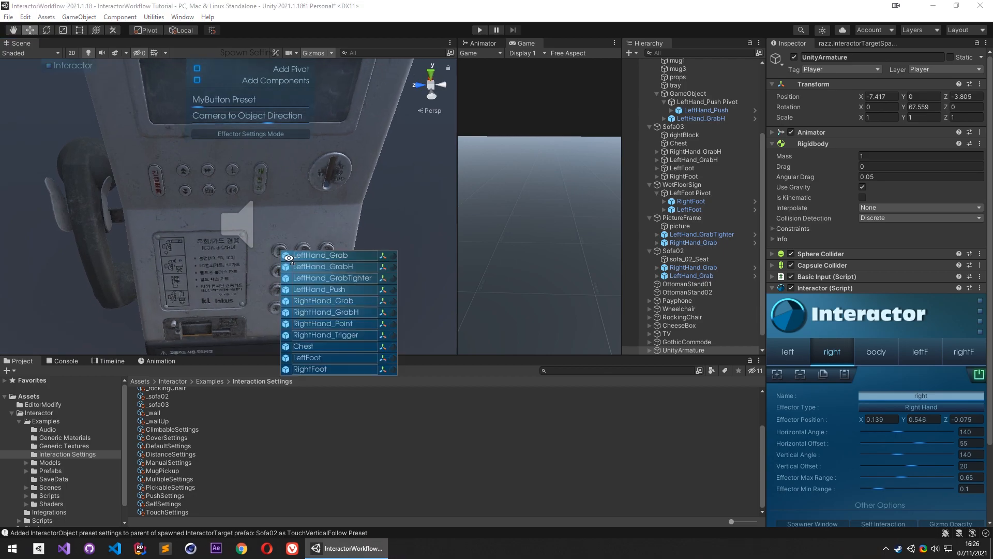
left_click(345, 323)
right_click_drag(349, 313, 299, 226)
Spawn RightHand_Point targets on the payphone's 5 and * keys
right_click(327, 249)
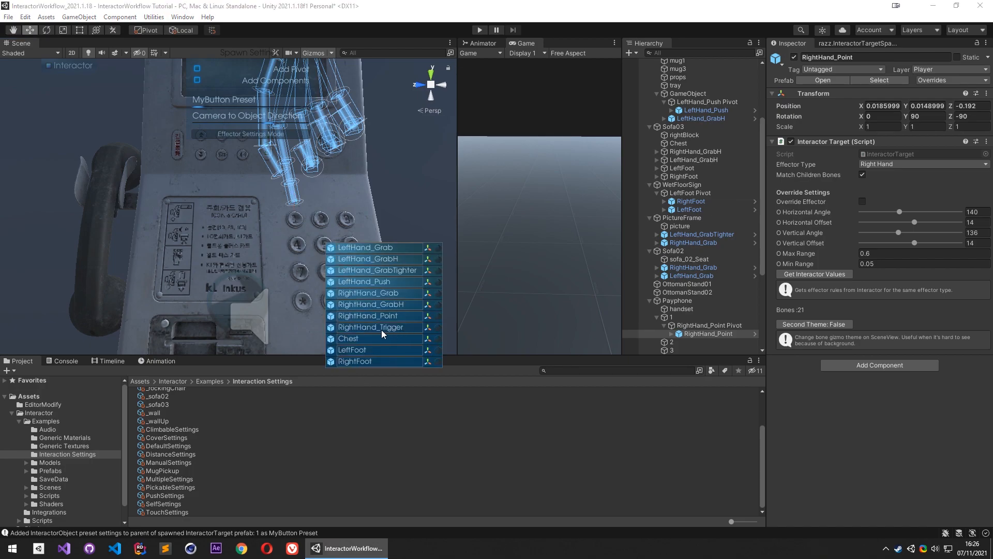
left_click(384, 316)
right_click_drag(384, 316, 297, 243)
right_click(298, 243)
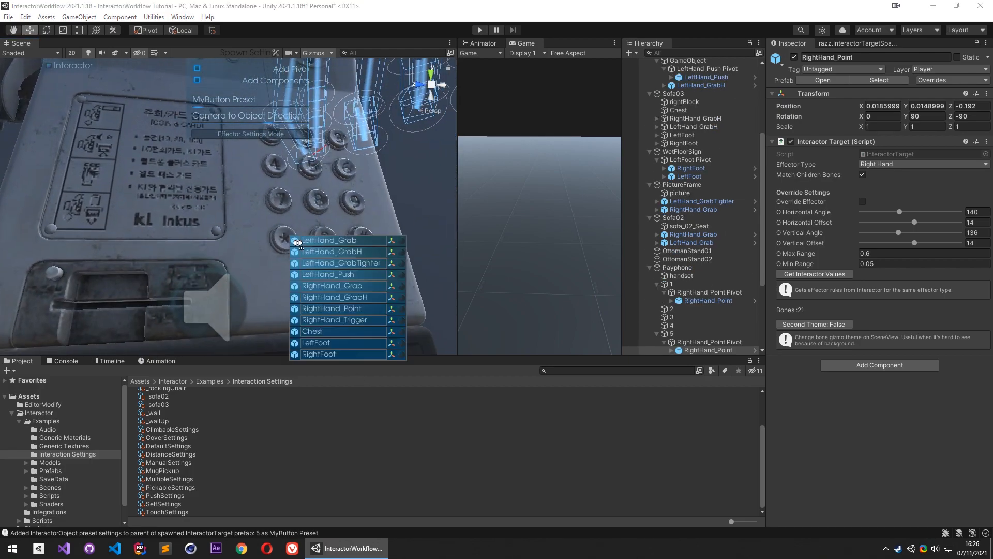
left_click(360, 309)
right_click_drag(360, 309, 52, 315)
scroll(701, 253, "down", 3)
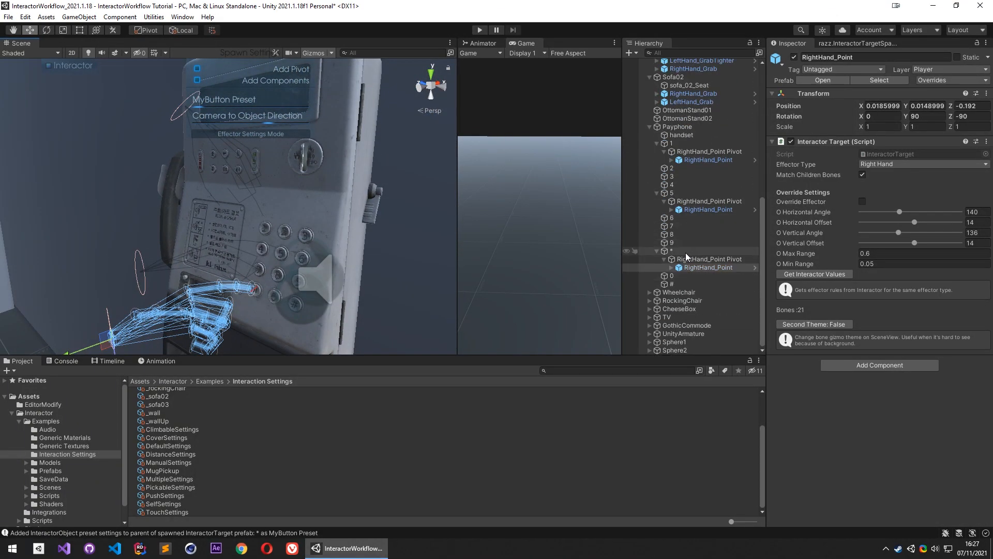
Inspect the Interactor Object components on the payphone's * and 5 keys
left_click(688, 258)
left_click(688, 252)
left_click(688, 194)
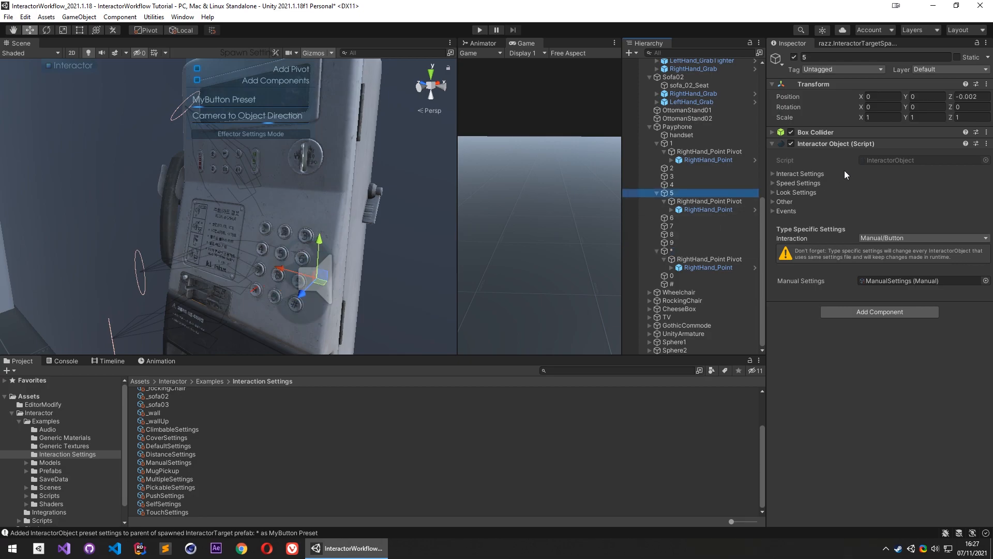
Spawn RightHand_Point targets on payphone keys 2 and 3
right_click_drag(294, 233, 305, 266)
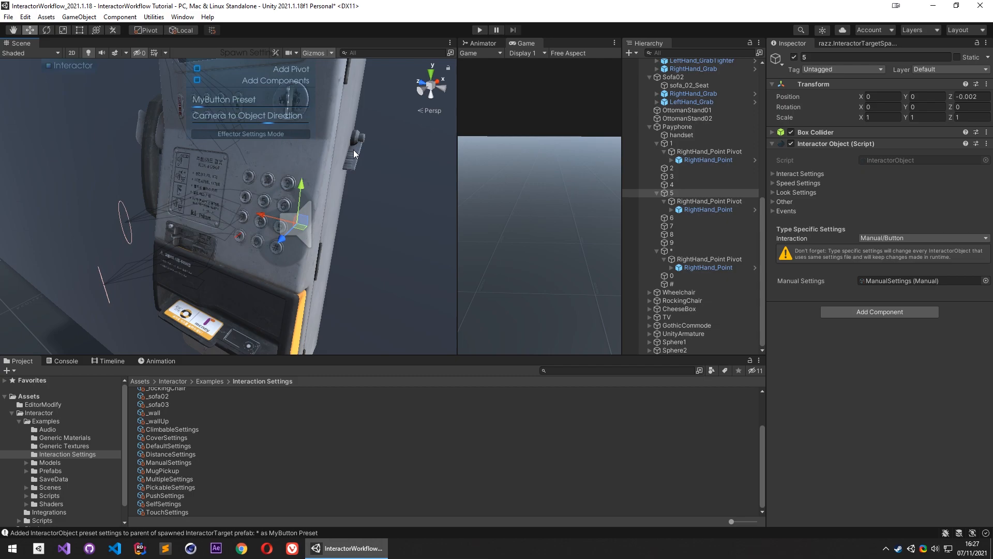
scroll(354, 154, "up", 5)
middle_click_drag(303, 126, 310, 193)
right_click(250, 237)
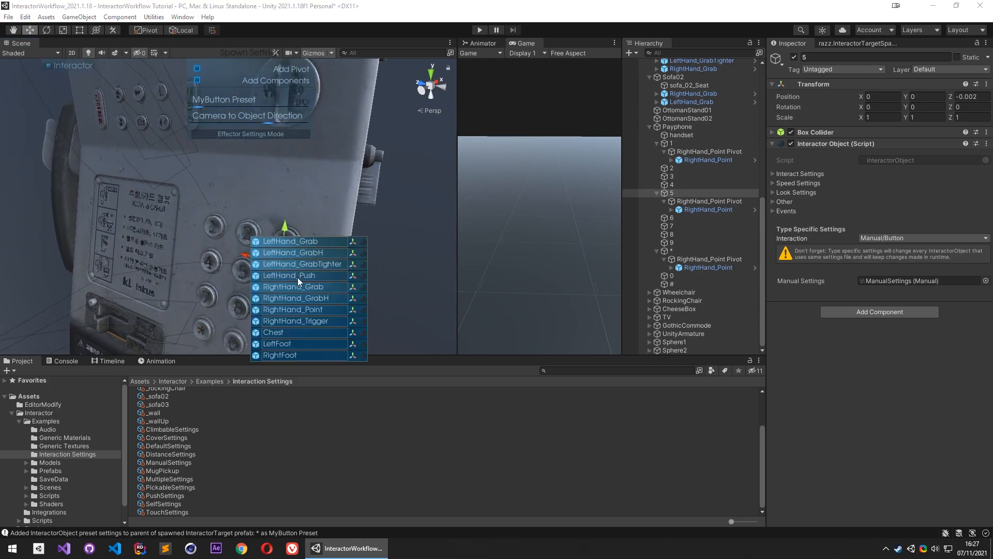
left_click(315, 309)
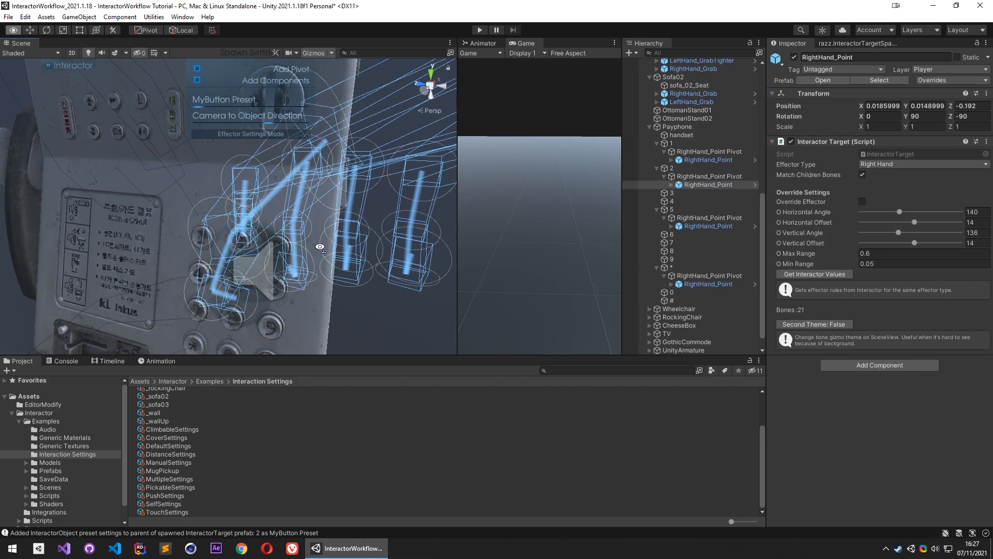
right_click(273, 216)
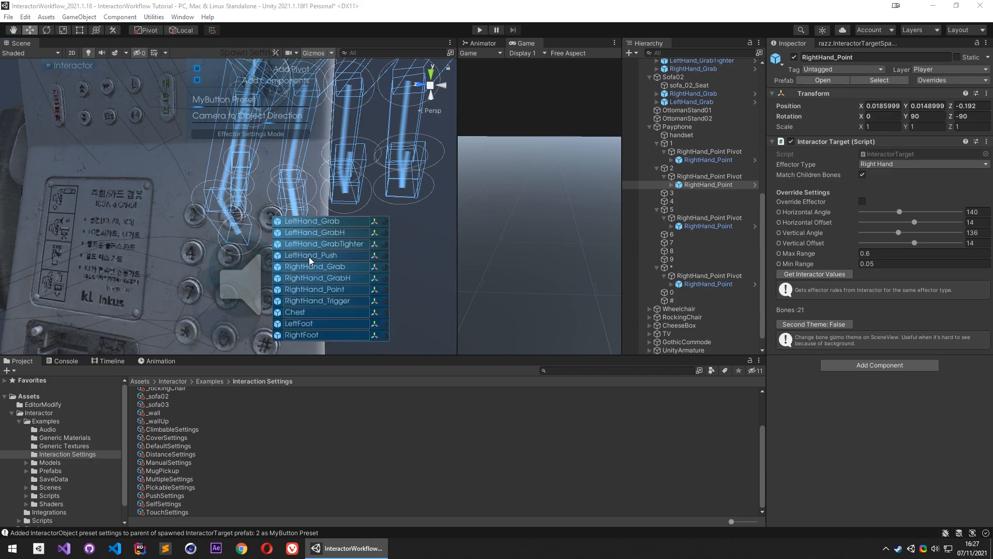
left_click(327, 287)
Spawn RightHand_Point targets on payphone keys 6, 9 and 7
scroll(291, 235, "up", 2)
right_click(291, 234)
left_click(317, 308)
middle_click_drag(323, 279, 322, 225)
right_click(299, 212)
left_click(344, 285)
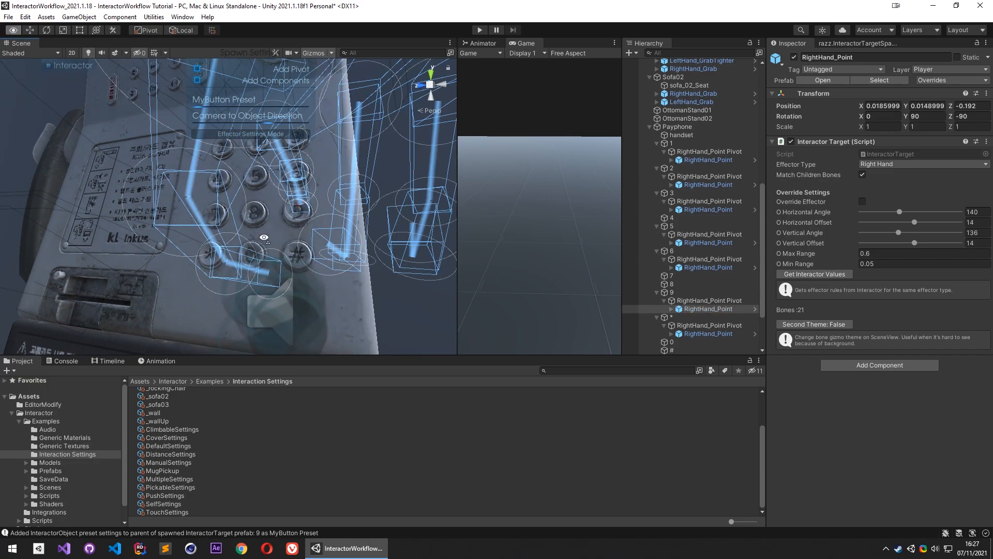
left_click_drag(255, 229, 381, 230, "alt")
middle_click_drag(382, 230, 313, 213)
right_click(313, 214)
left_click(373, 284)
left_click_drag(374, 285, 290, 258, "alt")
scroll(289, 259, "down", 3)
Enter Play mode, walk the character up to the payphone, and widen the Game view to examine the keypad targets in range
left_click(480, 29)
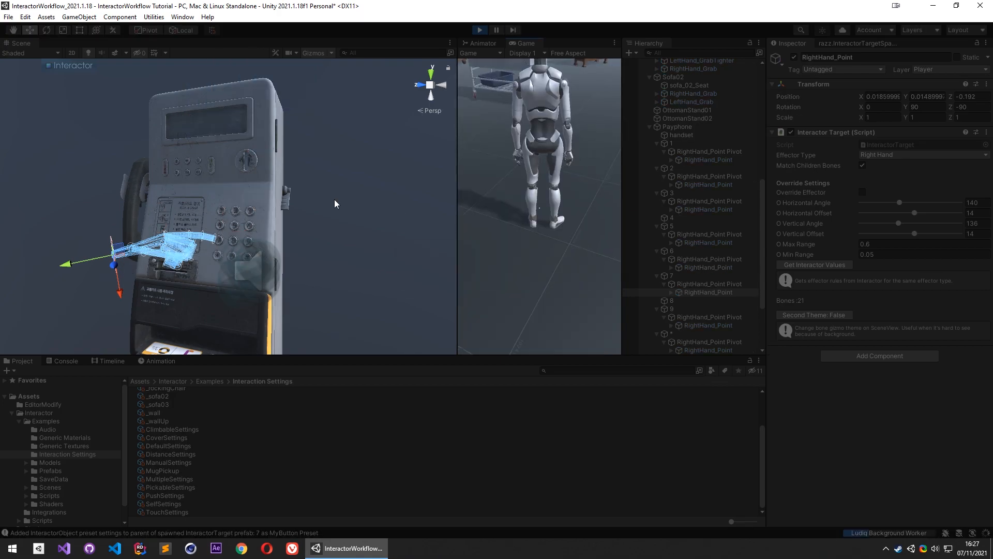
left_click(509, 181)
key("w")
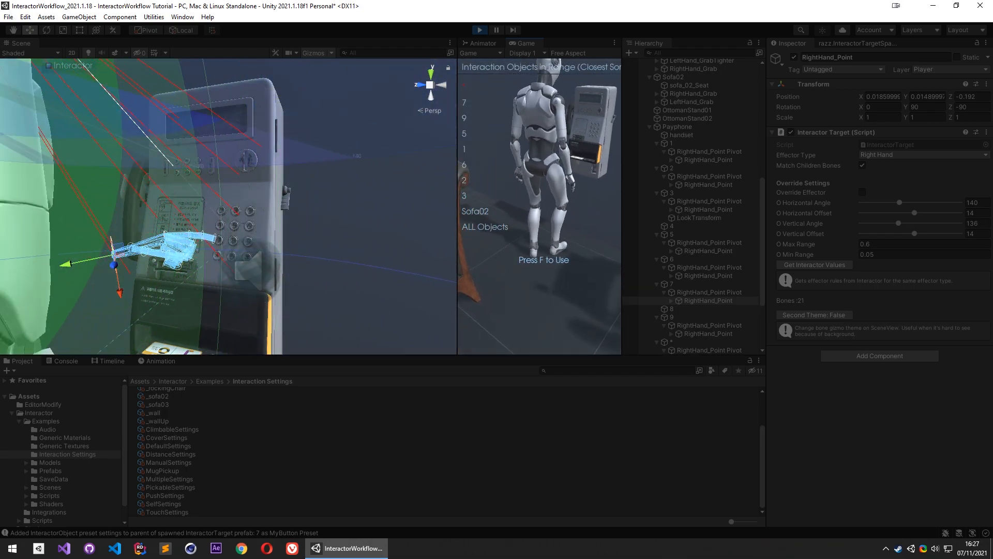
left_click_drag(266, 160, 219, 228, "alt")
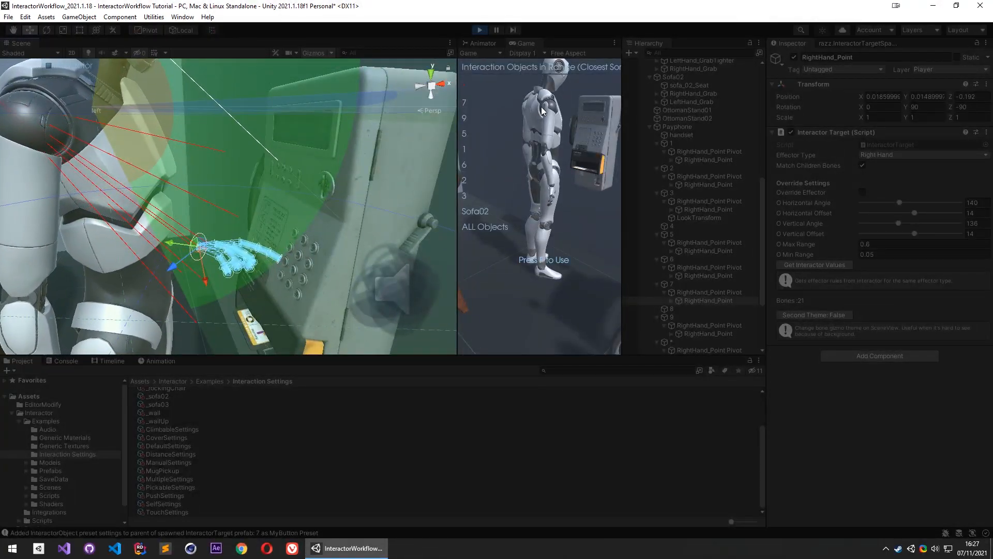
left_click_drag(455, 210, 318, 252)
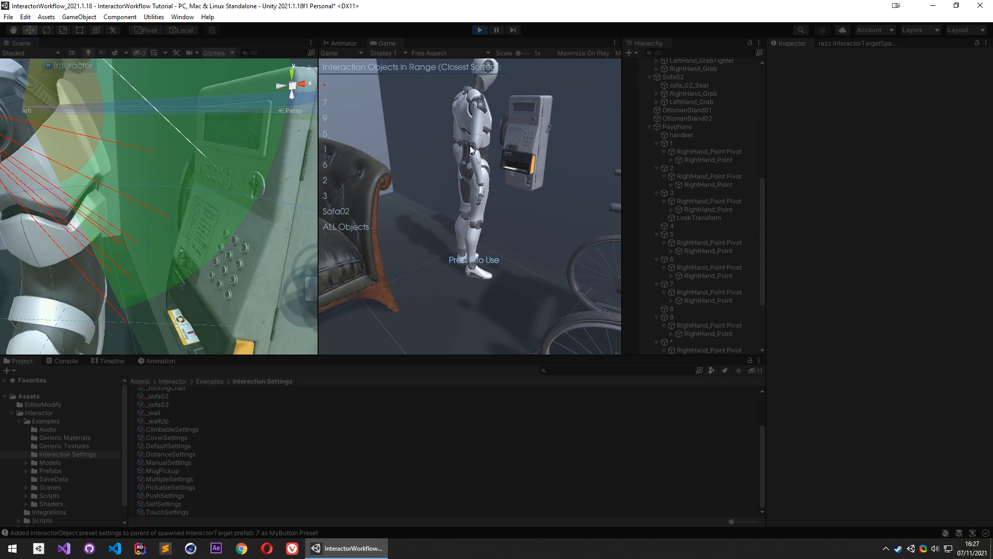
left_click(468, 202)
scroll(468, 202, "down", 1)
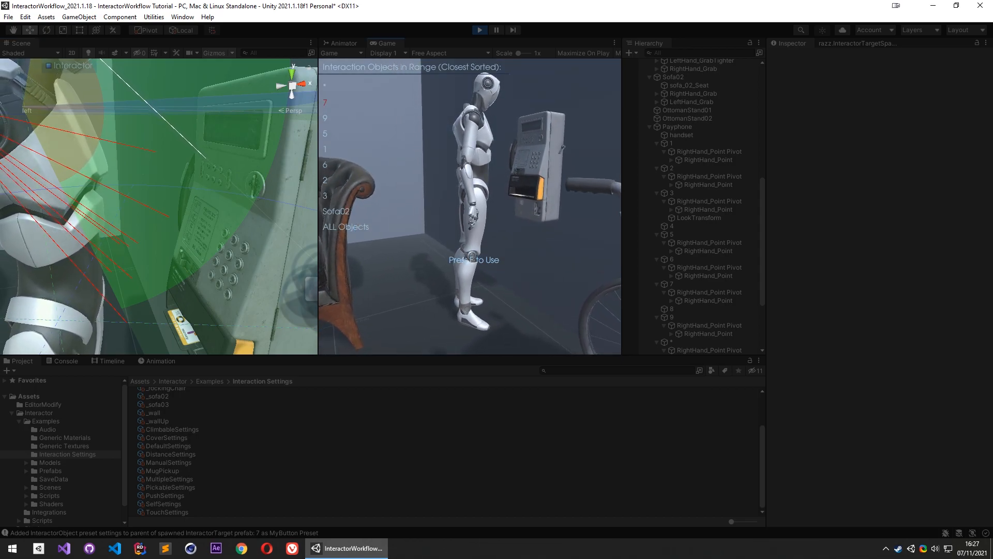
Enable Interruptible on payphone keys 1, 2, 3, 5, 6, 7, 9 and * together and trigger a key interaction
left_click(690, 143)
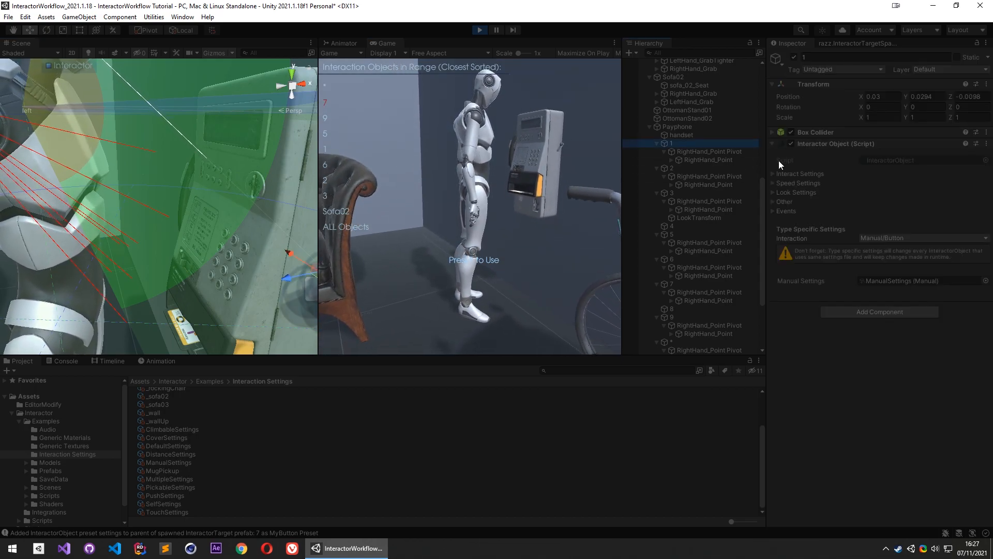
left_click(792, 174)
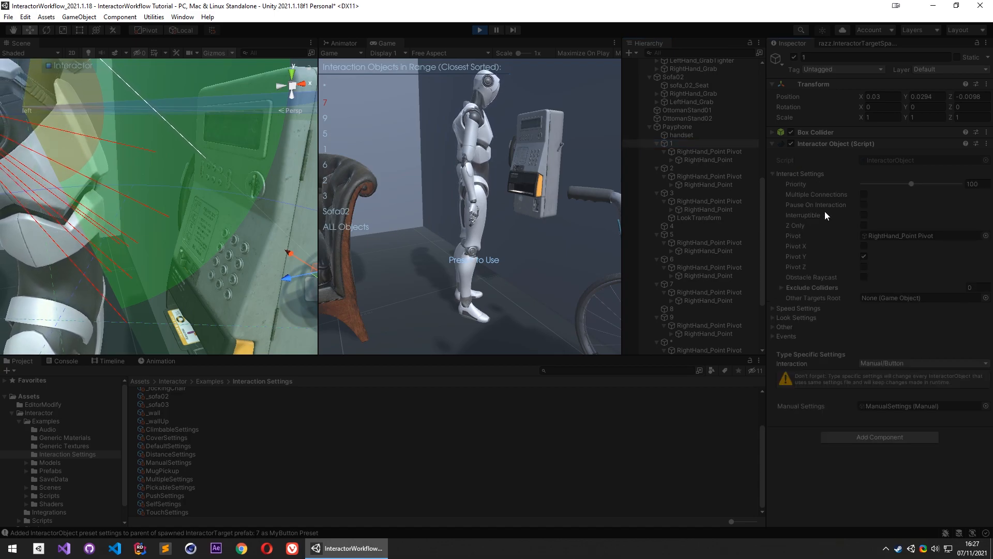
left_click(684, 167, "ctrl")
left_click(675, 193, "ctrl")
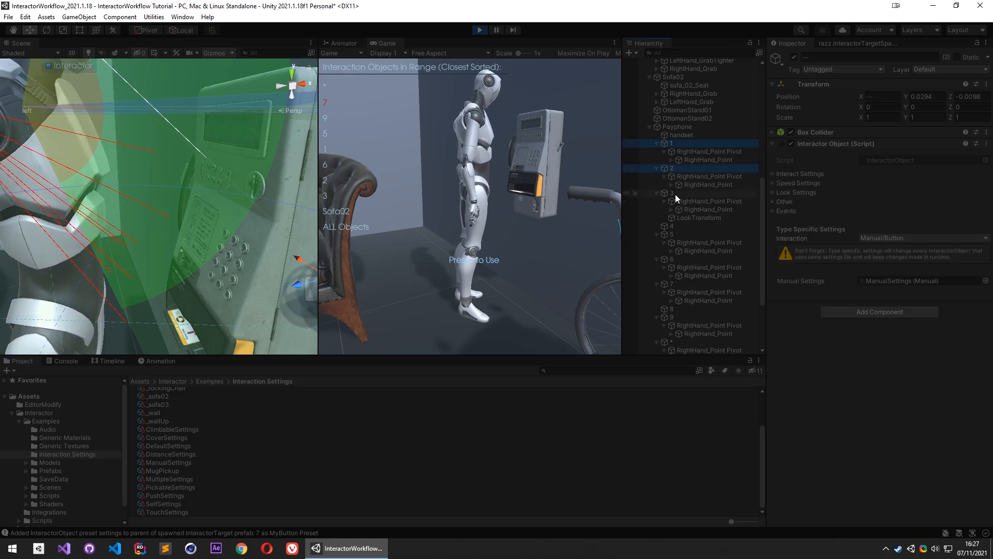
left_click(681, 234, "ctrl")
left_click(679, 259, "ctrl")
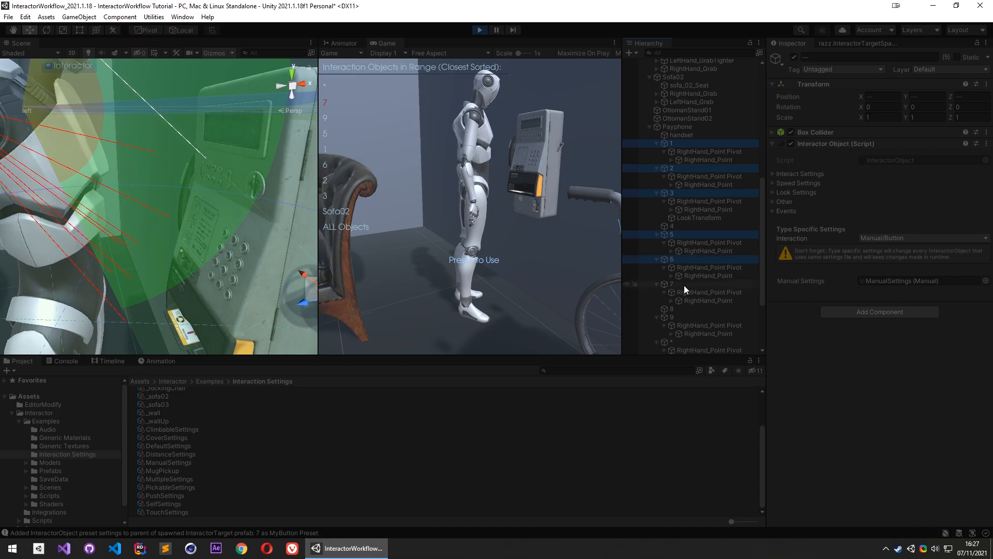
left_click(683, 284, "ctrl")
left_click(679, 317, "ctrl")
scroll(678, 317, "down", 2)
left_click(691, 309, "ctrl")
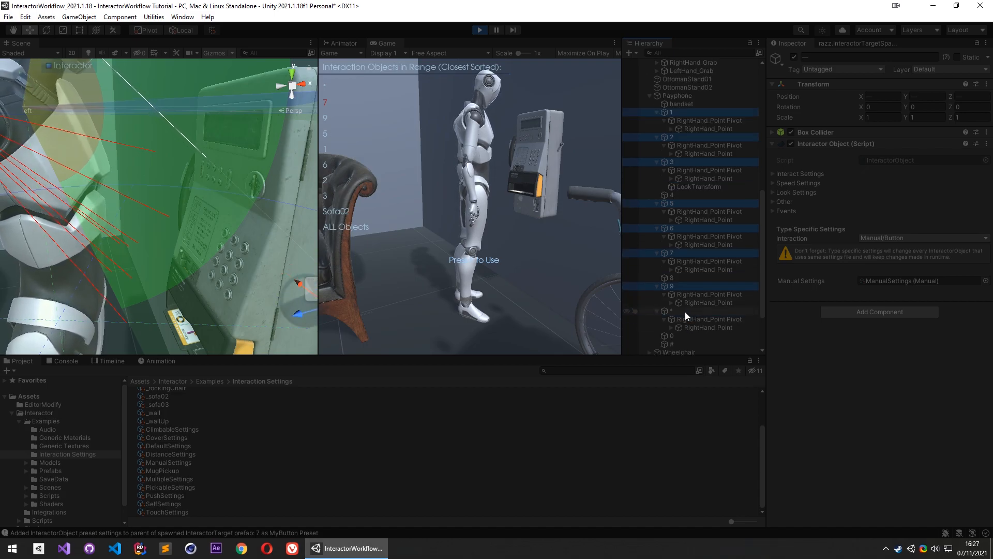
left_click(792, 173)
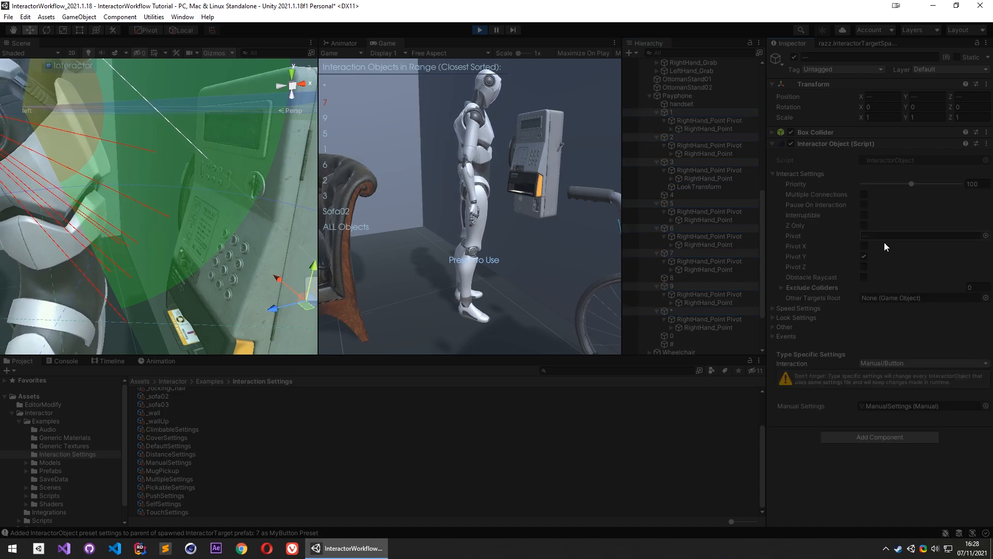
left_click(862, 214)
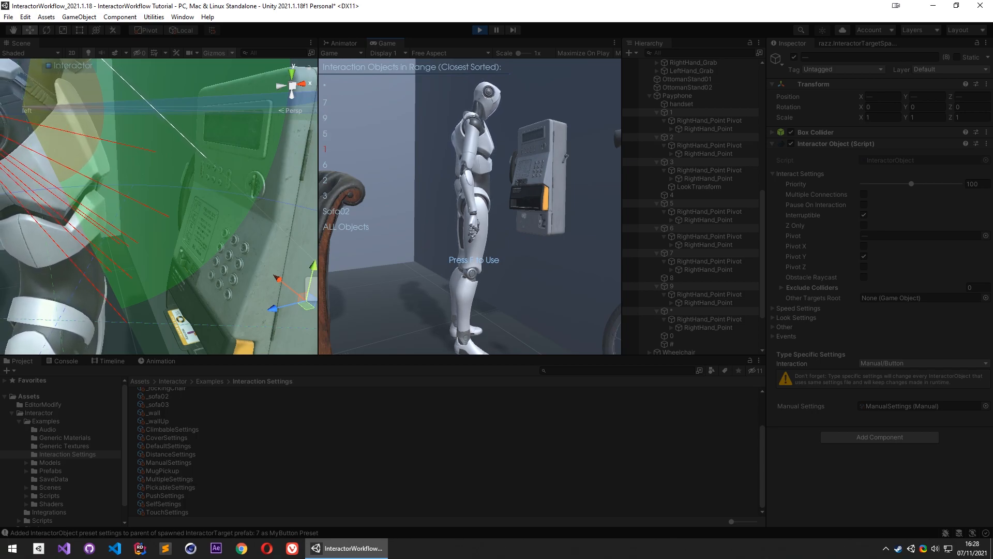
key("f")
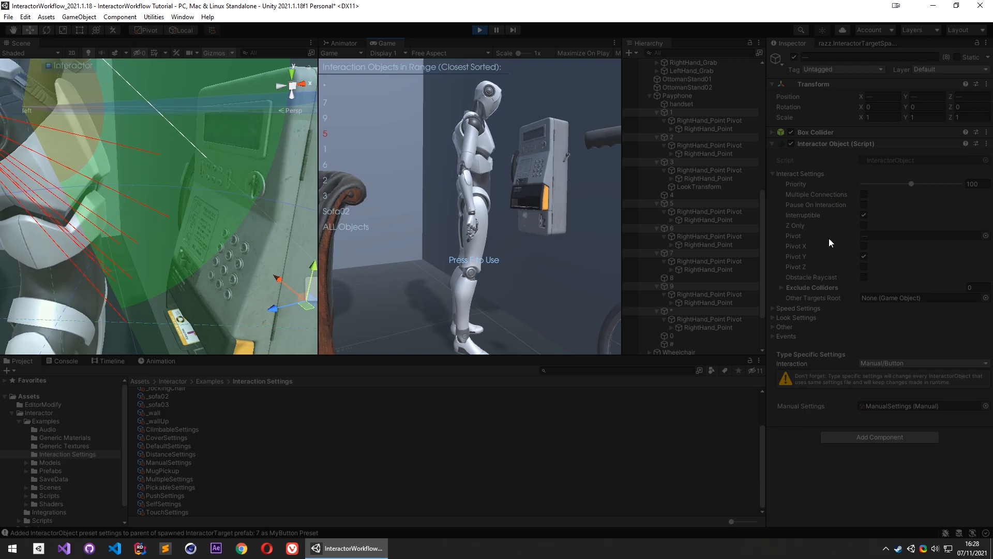
Set the selected keys' speed duration to 10, test interrupting the slowed key interactions, and exit Play mode
left_click(791, 309)
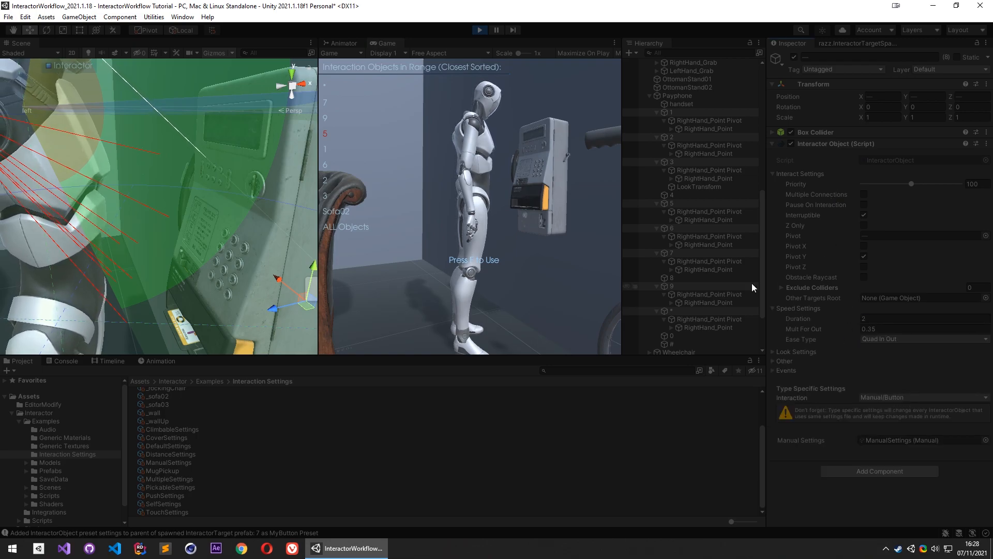
left_click(877, 320)
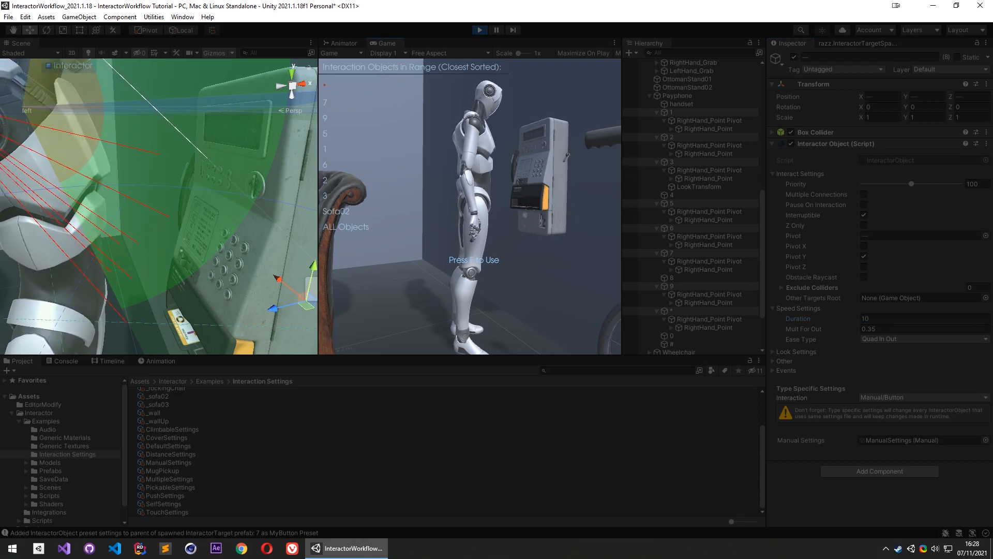
key("f")
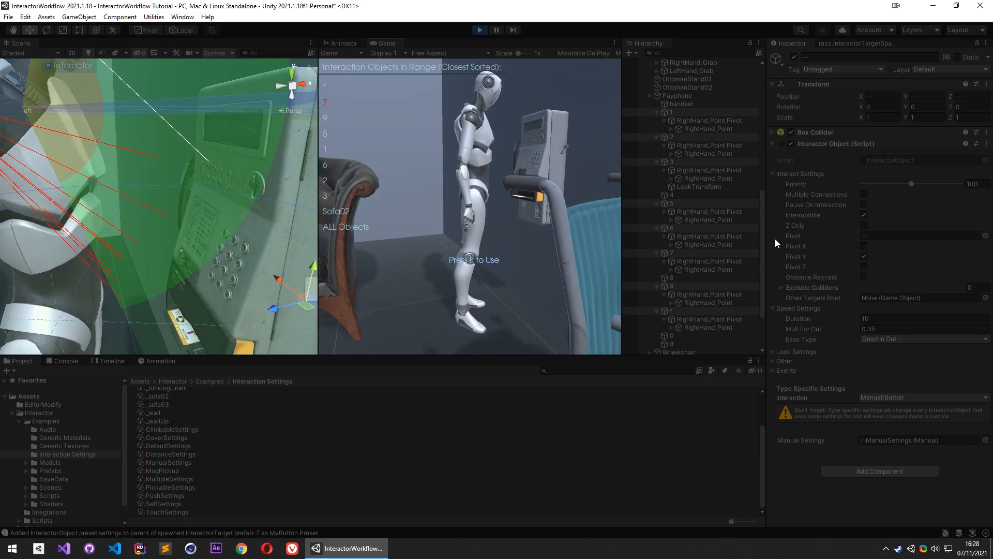
left_click(495, 147)
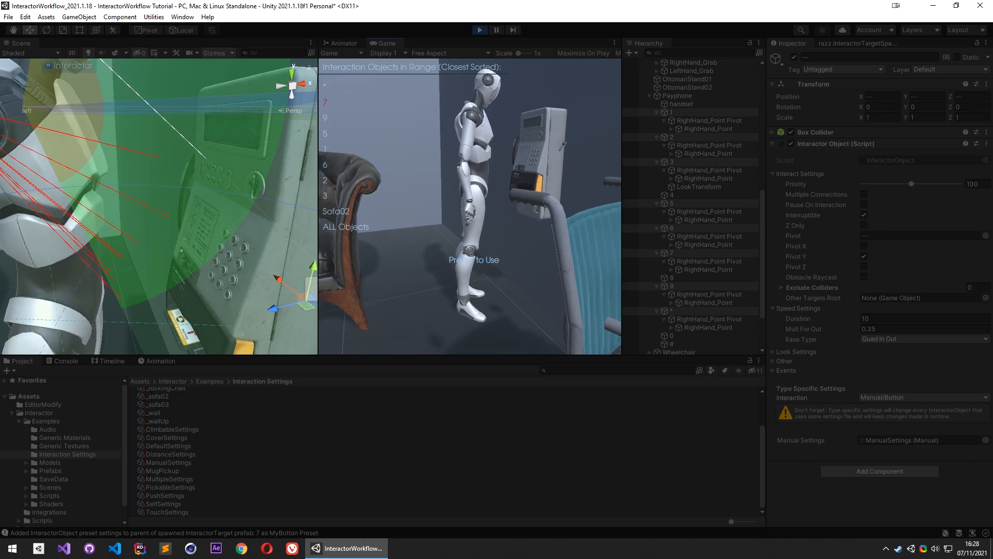
scroll(495, 146, "down", 1)
scroll(470, 206, "up", 2)
key("f")
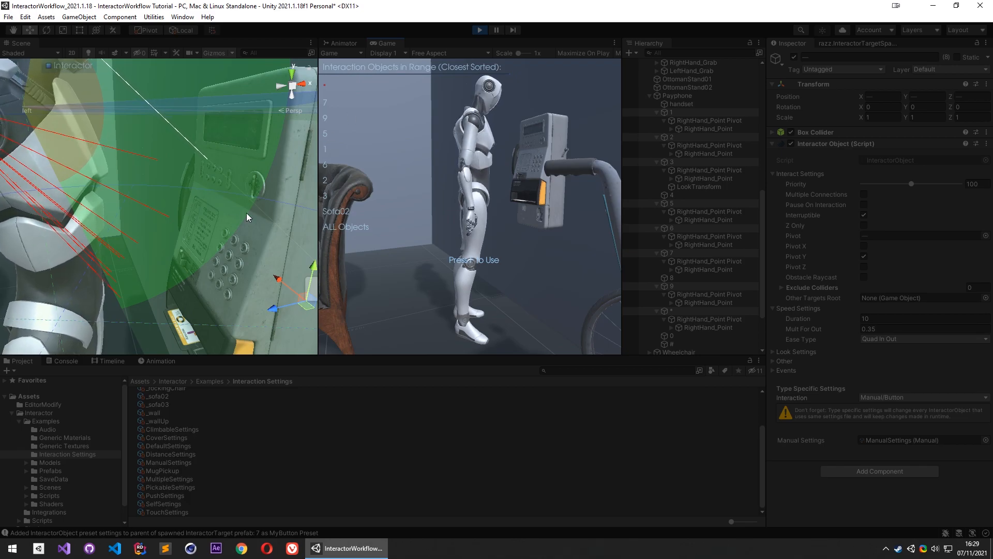
left_click(479, 30)
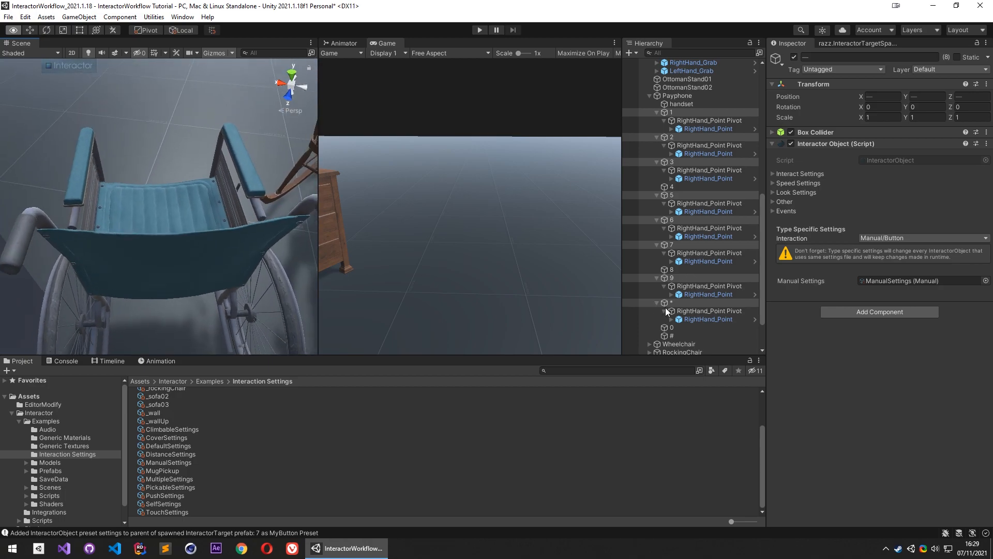
Set the Interactor's target spawner to Push Preset with Camera to Object (Y only) rotation
left_click(49, 63)
left_click(242, 175)
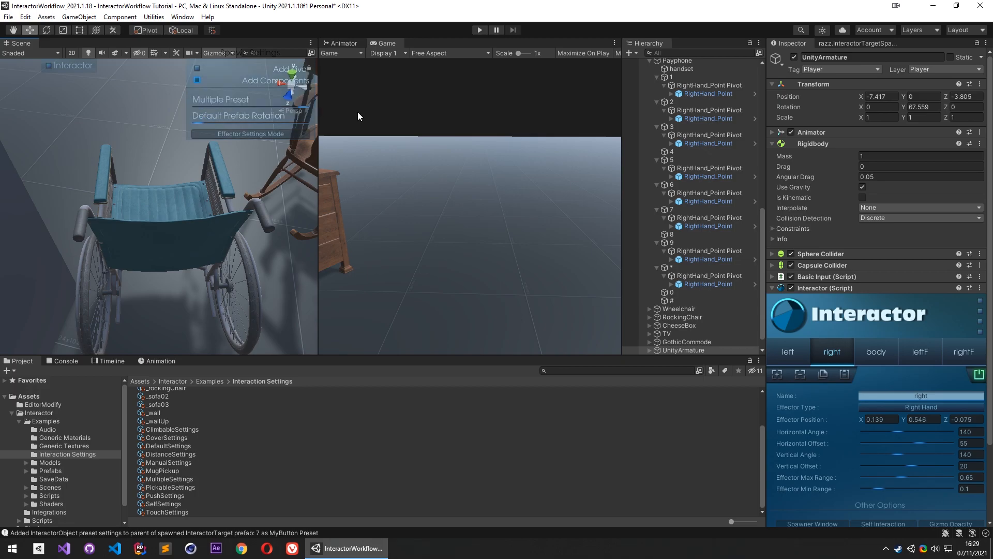
left_click_drag(259, 108, 292, 111)
left_click_drag(196, 123, 297, 122)
Spawn a LeftHand_GrabH target on the wheelchair's left handle and a RightHand_GrabH target on its right handle
right_click_drag(168, 194, 151, 213)
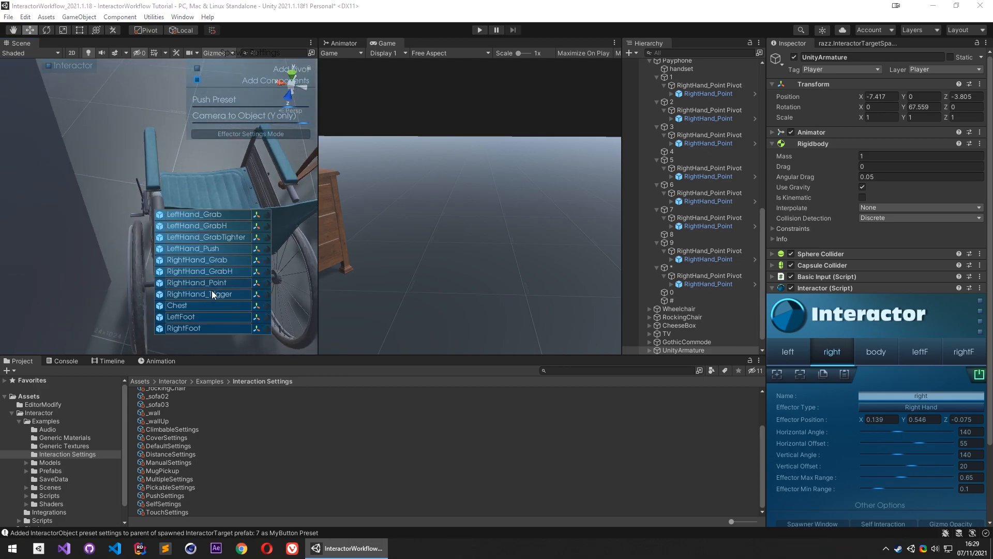
left_click(206, 228)
key("d")
right_click_drag(208, 235, 209, 224)
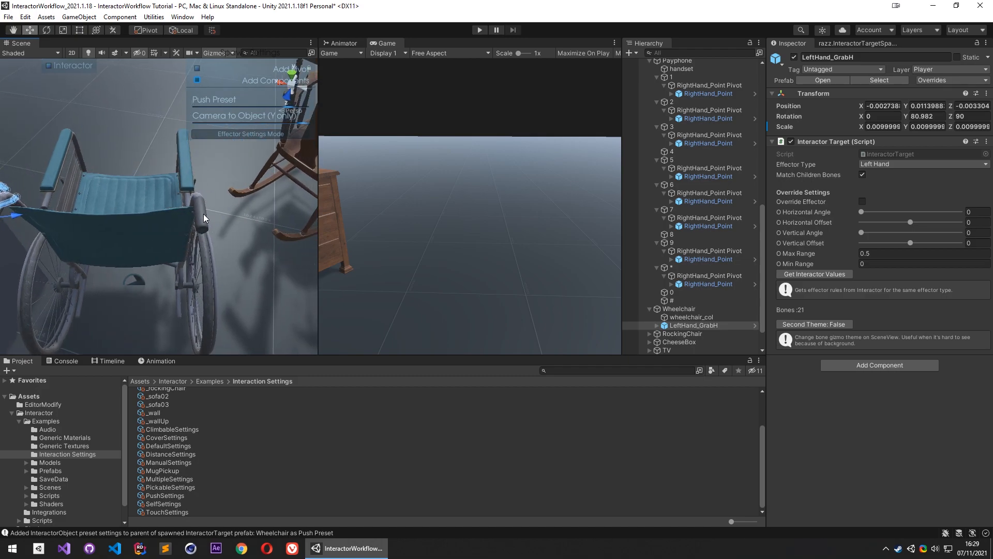
right_click(203, 213)
left_click(272, 278)
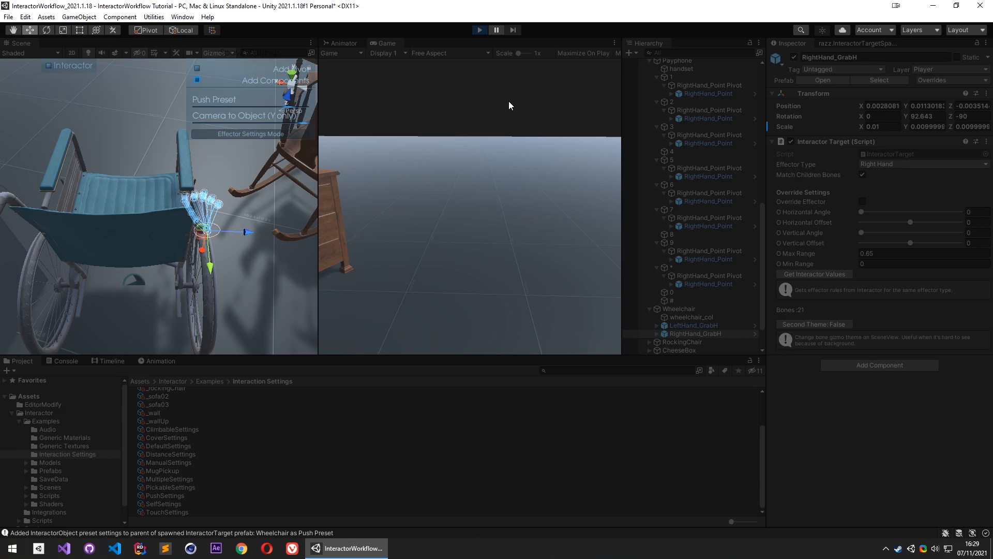
Test the wheelchair in Play mode by walking up to it, pushing it and releasing it, and exit Play mode
key("w")
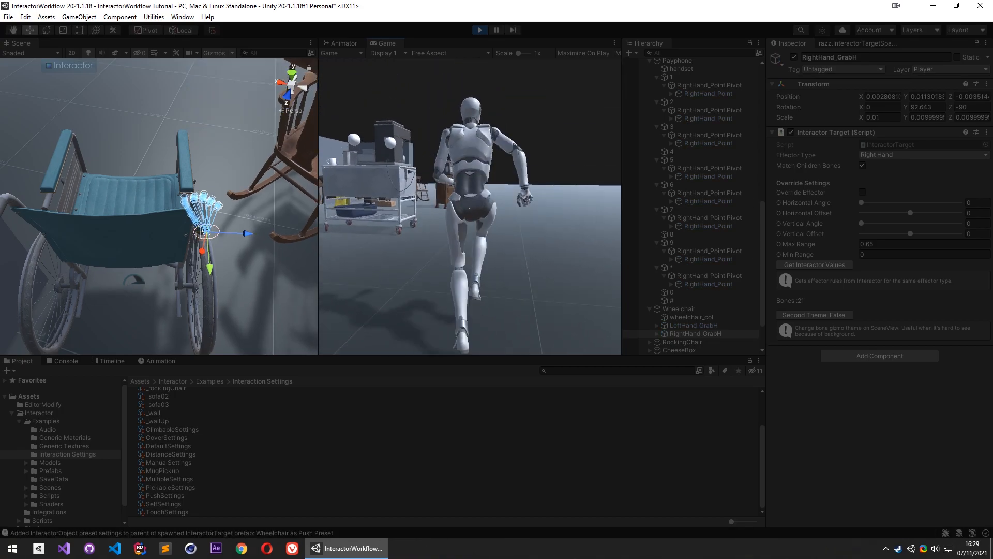
key("w")
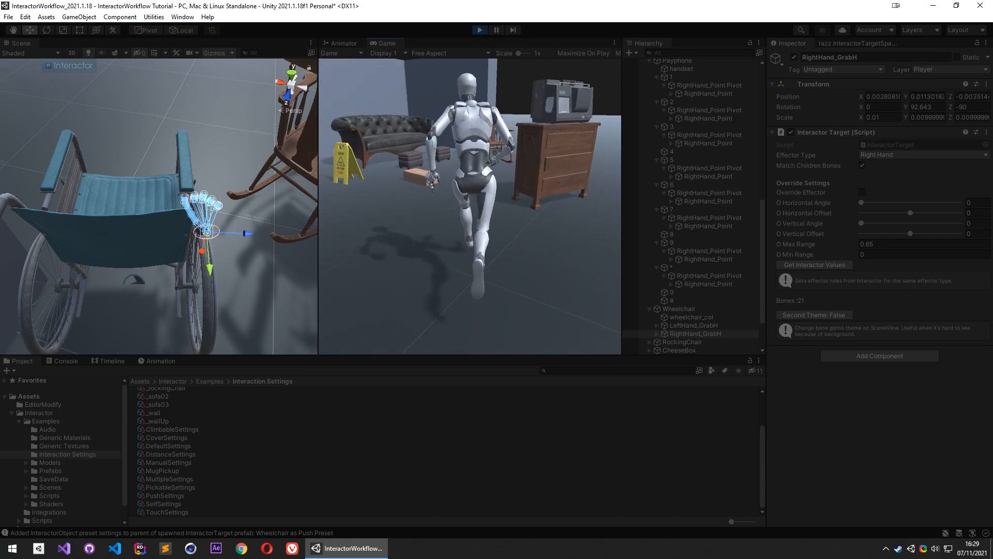
key("w")
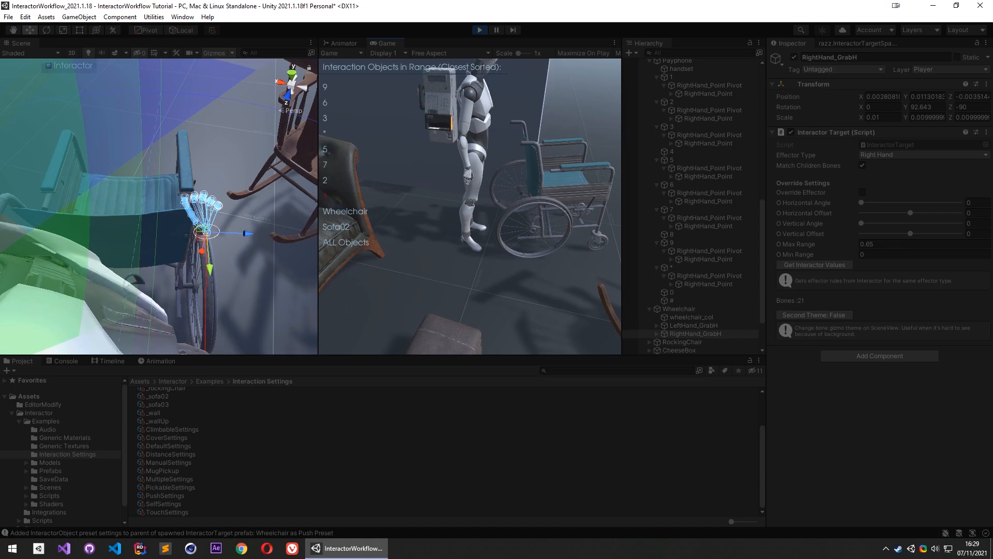
key("f")
key("w")
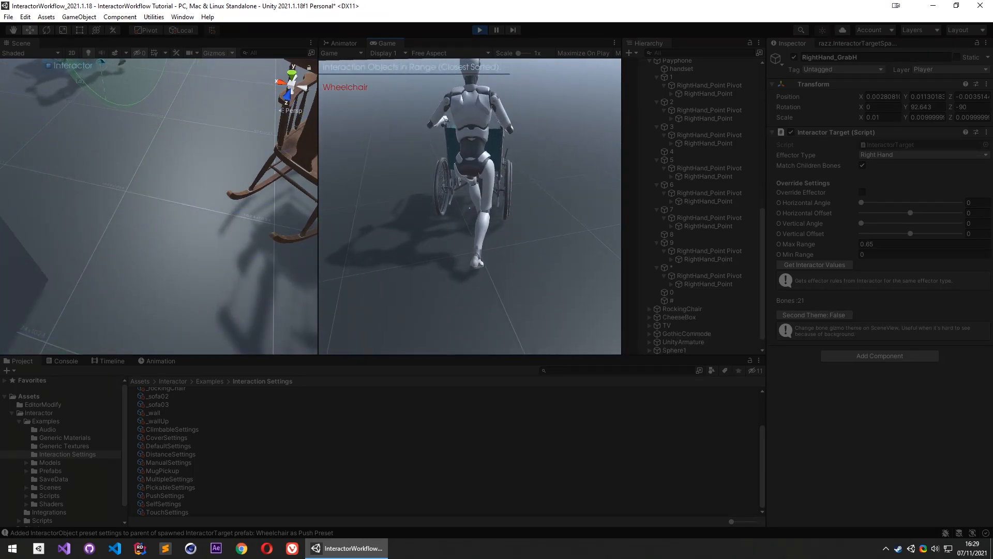
key("f")
key("w")
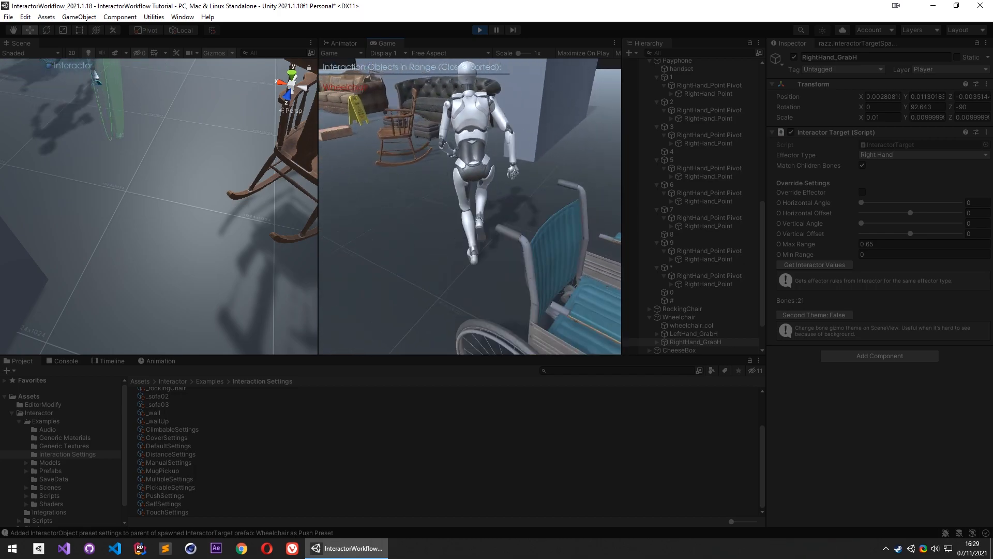
key("Escape")
left_click(480, 30)
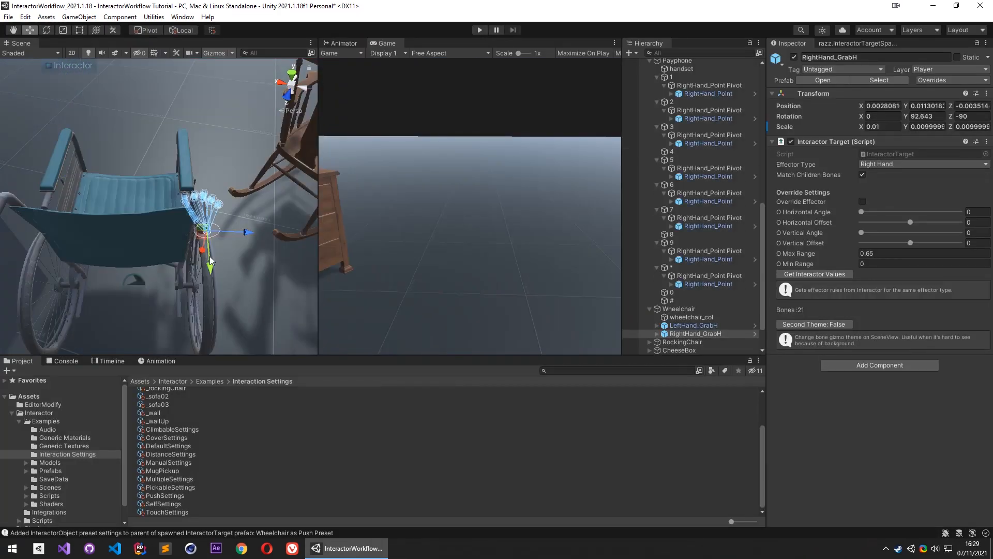
Widen the Scene view and examine the rocking chair and the ottoman stand beside the sofa
right_click_drag(371, 201, 270, 278)
left_click(220, 217)
right_click_drag(231, 238, 243, 193)
left_click(306, 265)
scroll(716, 287, "down", 3)
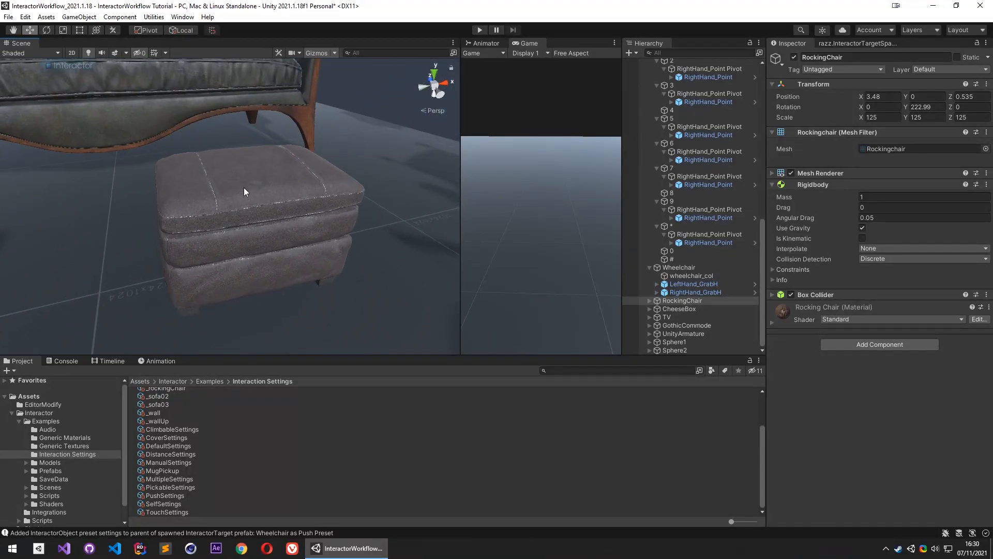
right_click_drag(246, 181, 365, 188)
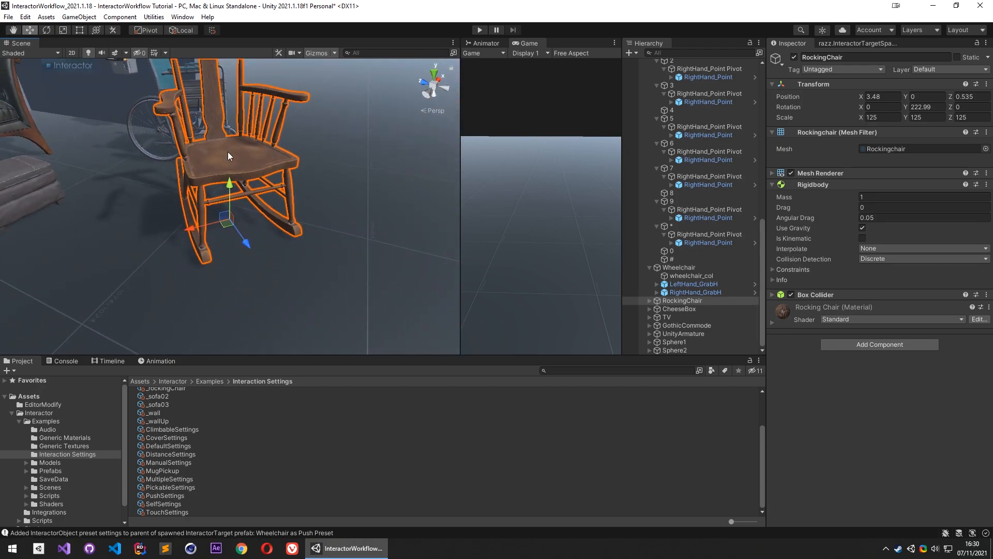
right_click_drag(280, 198, 368, 221)
key("w")
right_click(207, 229)
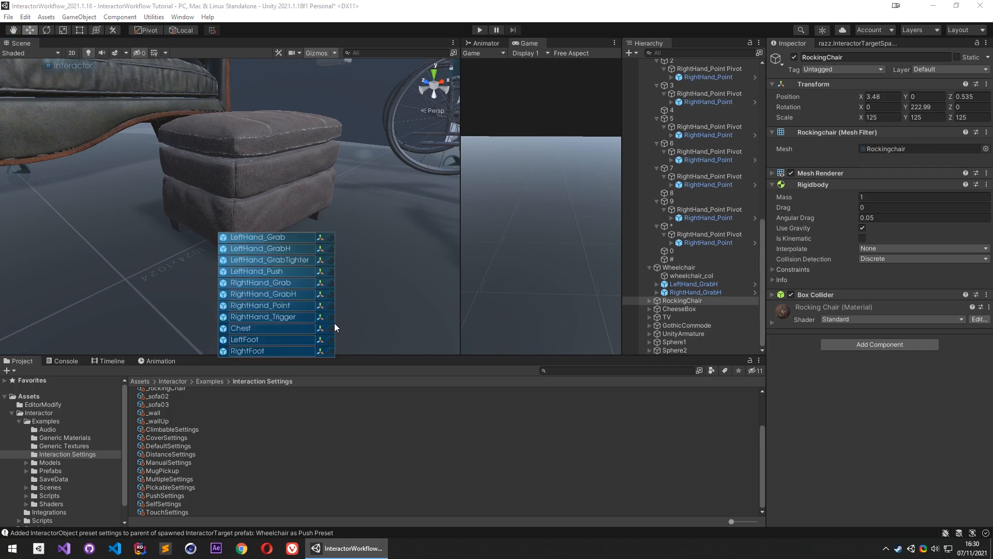
right_click_drag(285, 217, 284, 194)
Set the Interactor's target spawner to PickUpTwoHands Preset with Surface Rotation
left_click(60, 65)
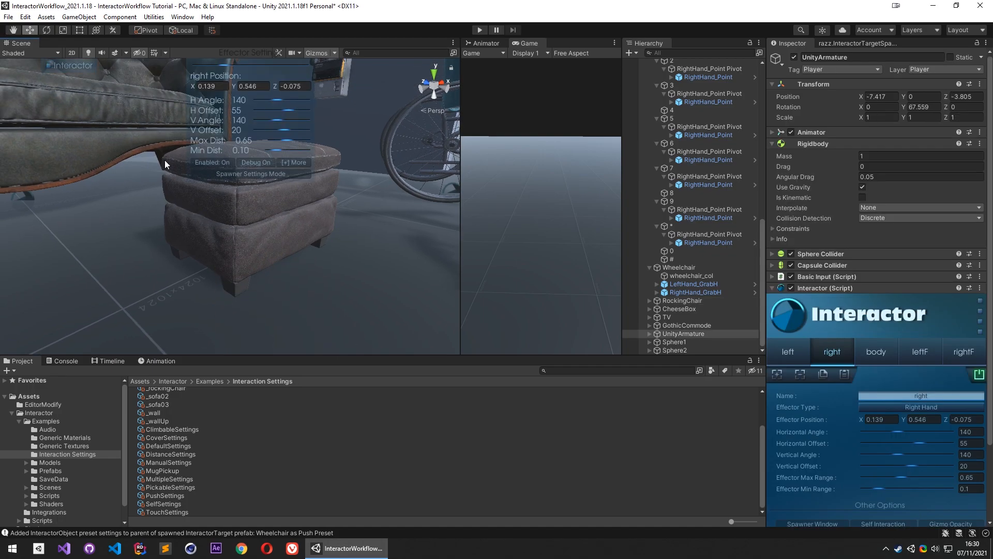
left_click(234, 175)
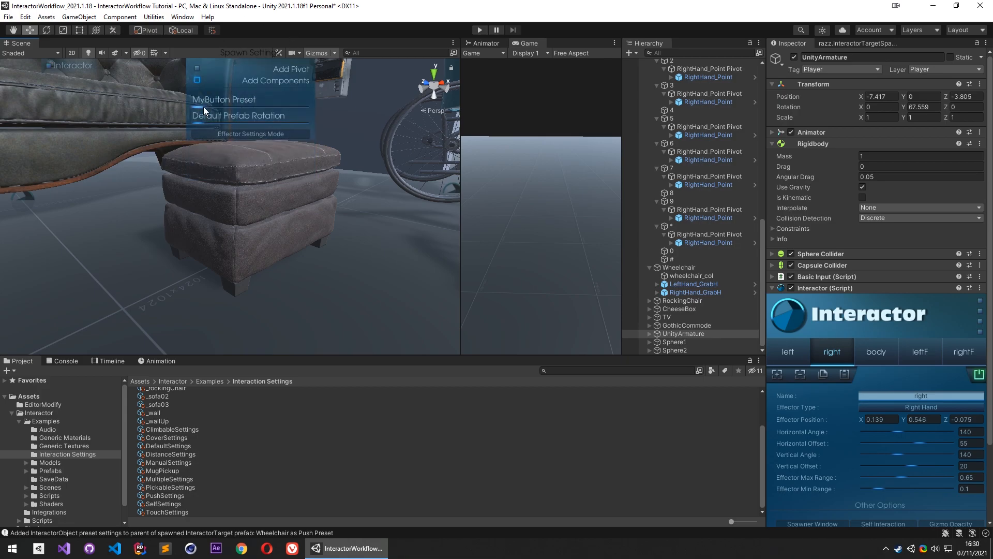
left_click_drag(217, 106, 248, 107)
right_click_drag(277, 227, 293, 213)
left_click_drag(270, 124, 222, 133)
Spawn a LeftHand_Grab target on OttomanStand02, and rotate and move it to grip the ottoman's side
right_click(216, 241)
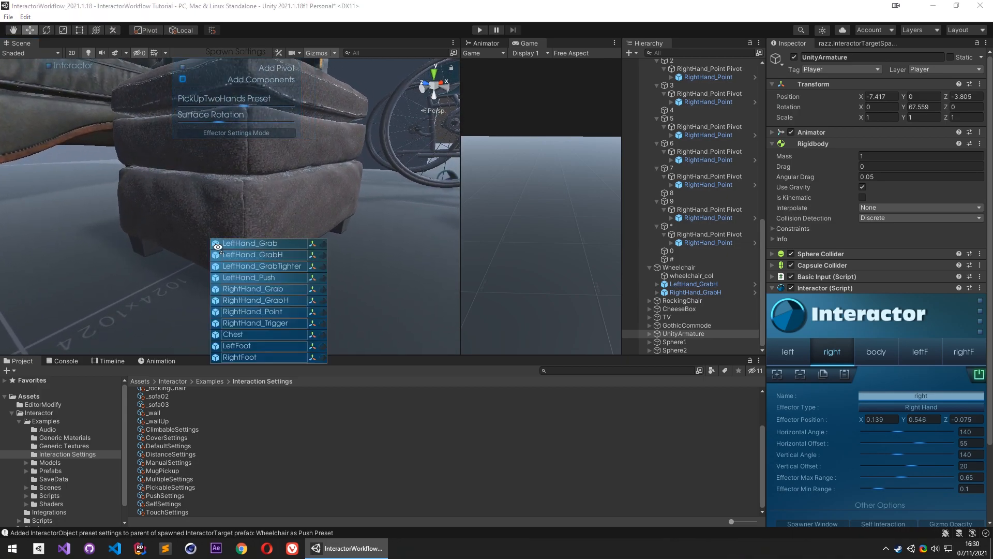
left_click(262, 247)
key("e")
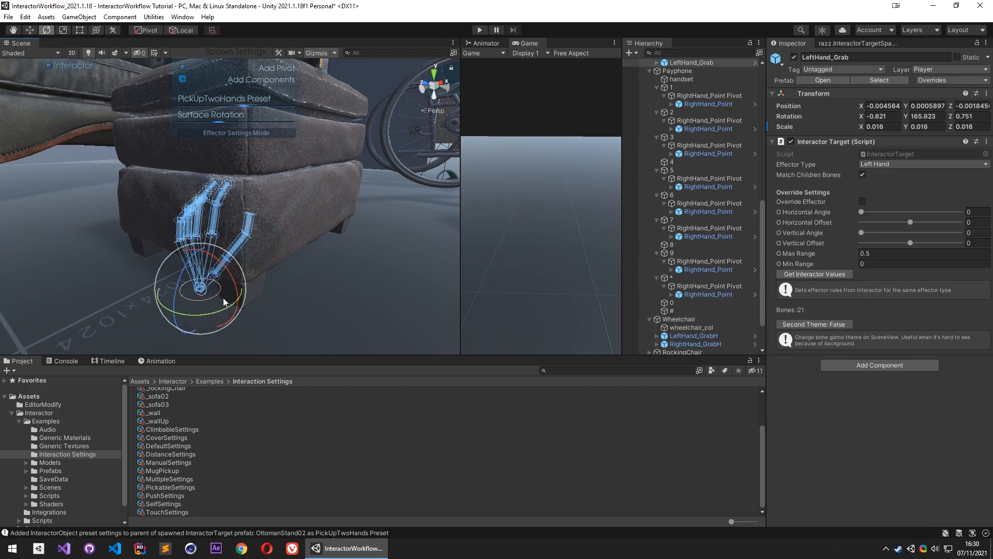
left_click_drag(223, 297, 247, 256)
key("w")
right_click_drag(247, 256, 231, 211)
right_click(270, 213)
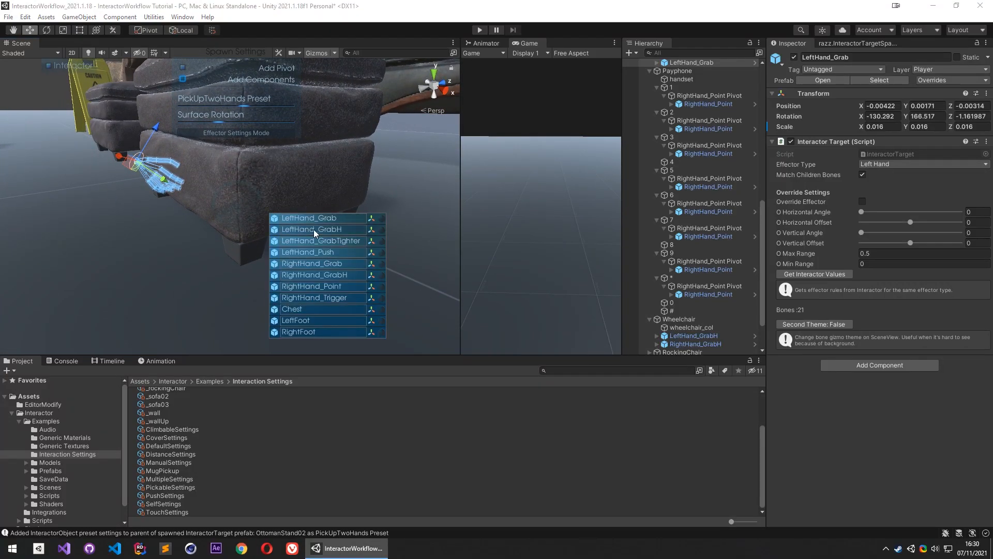
left_click(324, 264)
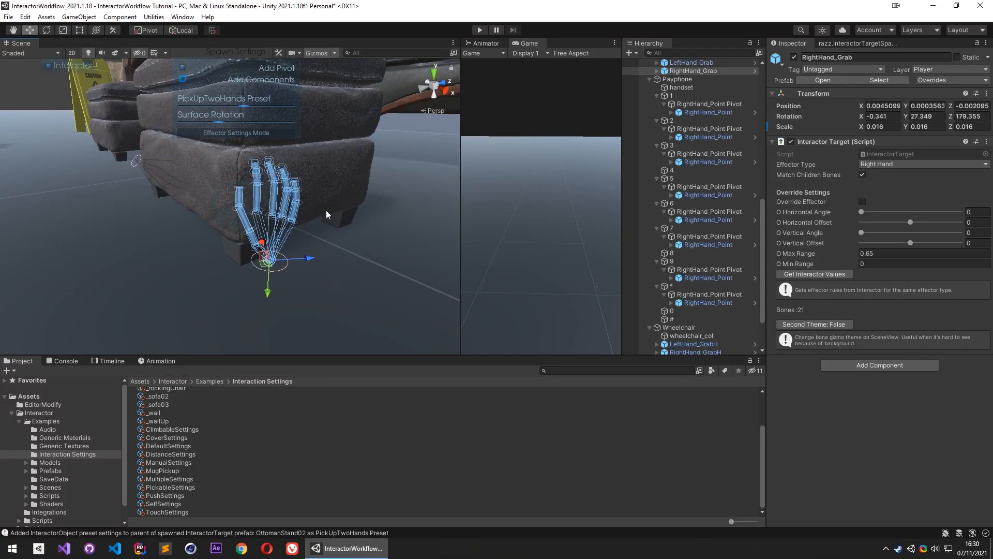
right_click_drag(319, 227, 259, 206)
key("ctrl+z")
right_click(259, 206)
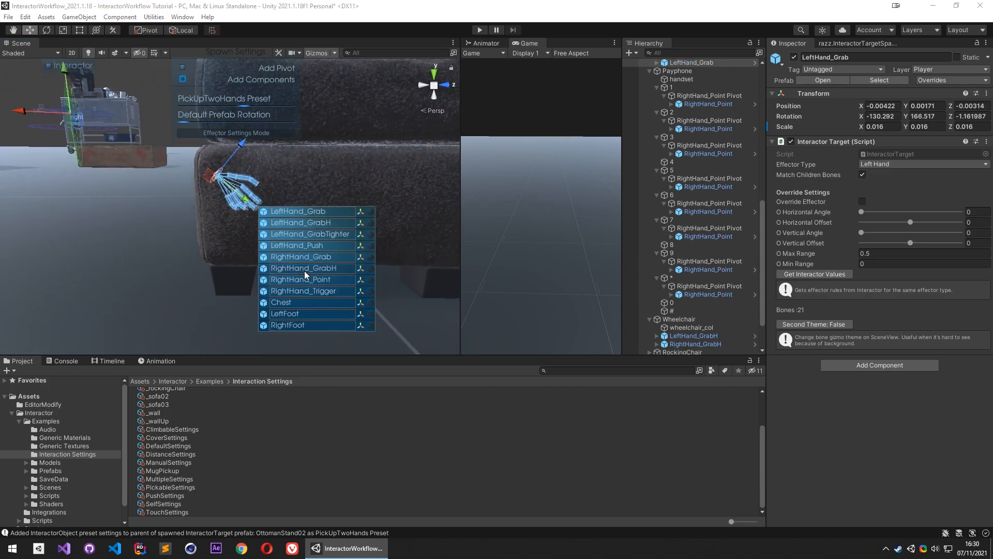
left_click(321, 257)
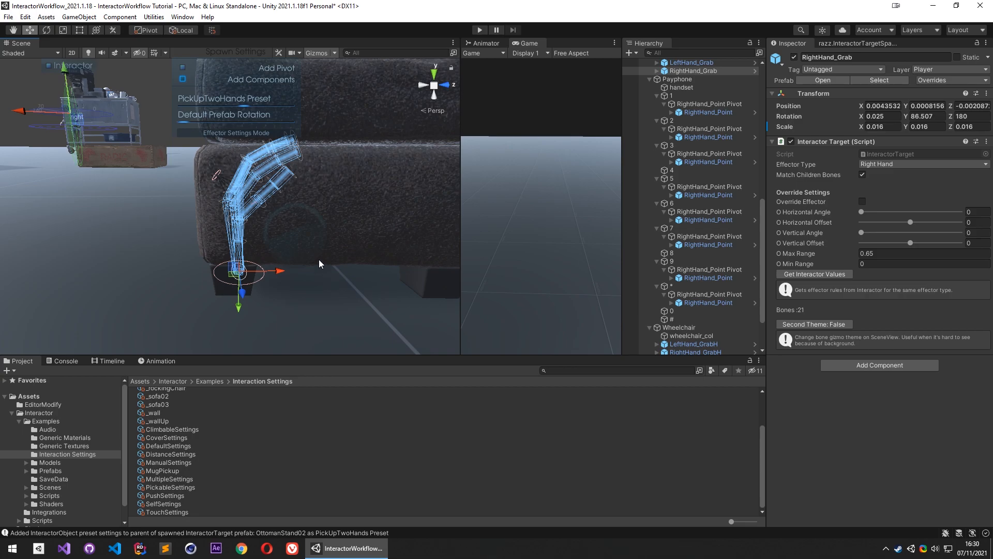
right_click_drag(310, 223, 240, 138)
key("ctrl+z")
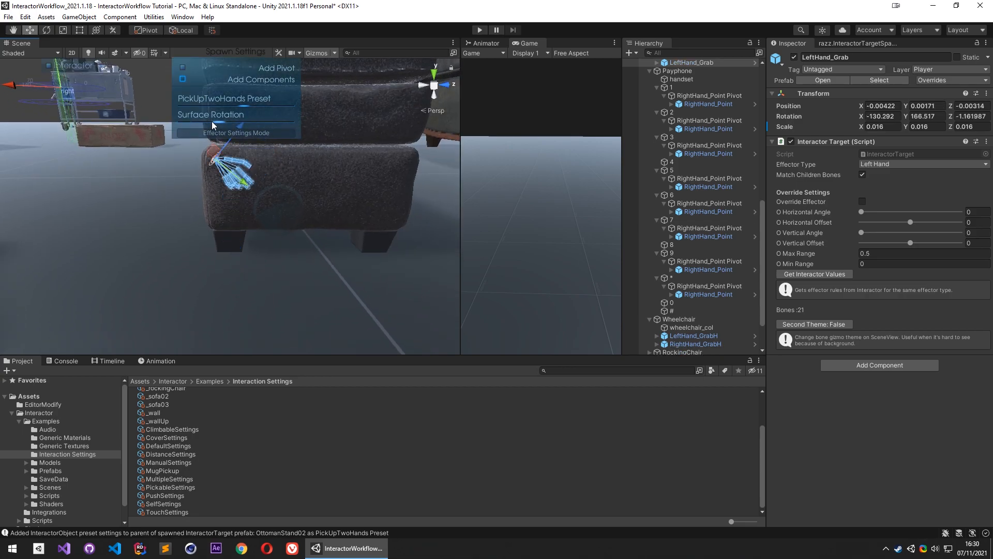
Spawn a RightHand_Grab target on OttomanStand02 with Surface Rotation, and rotate and move it to grip the side opposite the left hand
right_click_drag(289, 188, 281, 185)
right_click(275, 216)
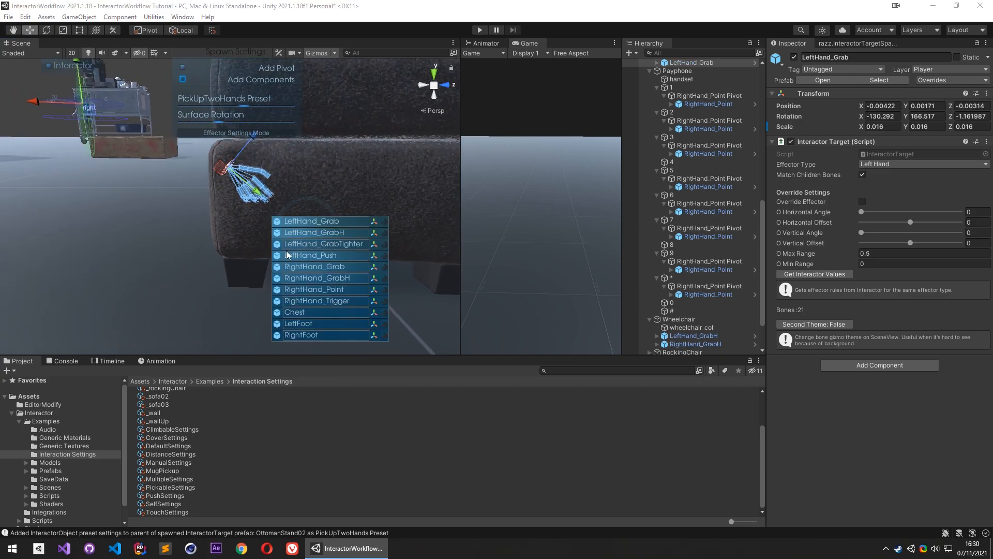
left_click(311, 266)
key("e")
left_click_drag(288, 266, 393, 360)
left_click_drag(279, 290, 226, 180)
key("w")
right_click_drag(309, 198, 202, 218)
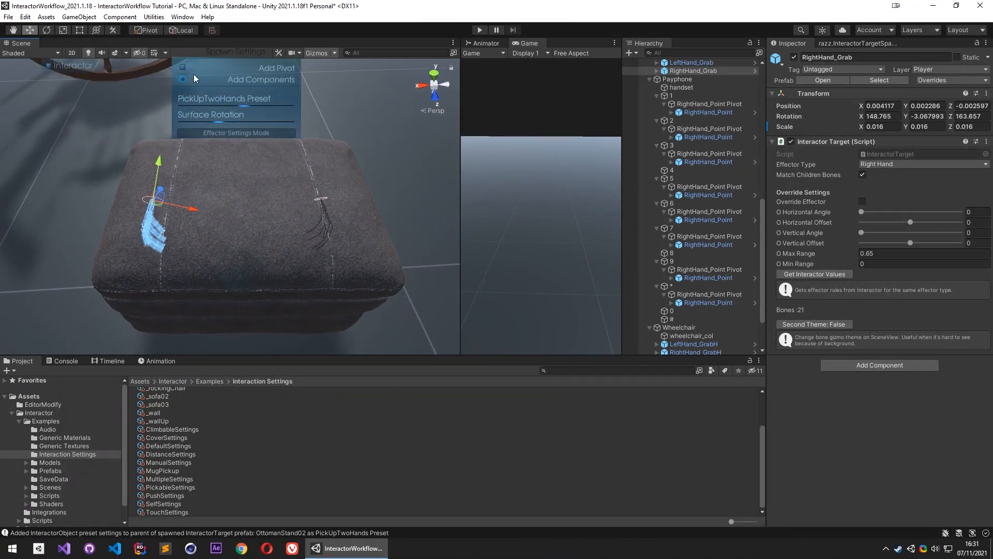
left_click(182, 79)
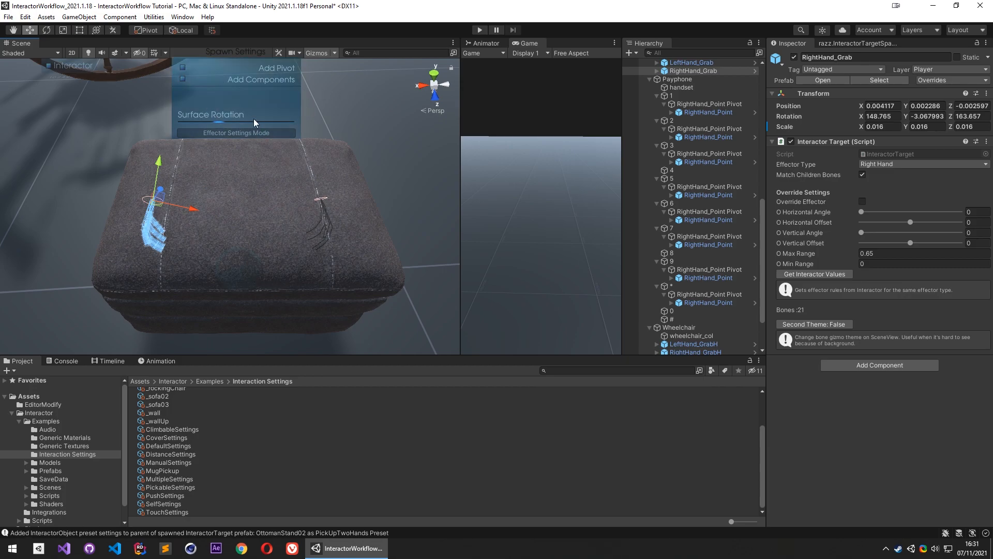
left_click_drag(228, 122, 253, 124)
left_click_drag(254, 158, 289, 123, "alt")
right_click(176, 224)
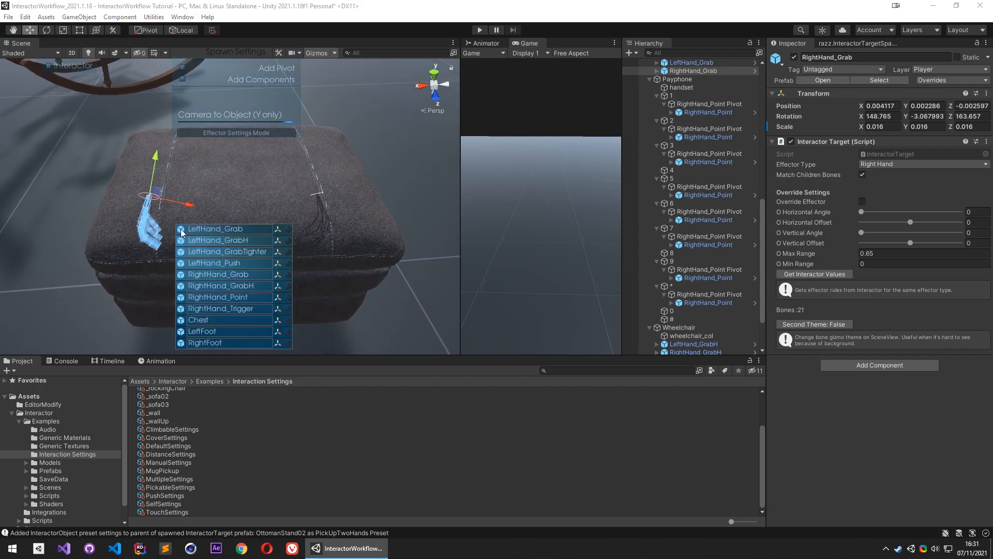
left_click(226, 332)
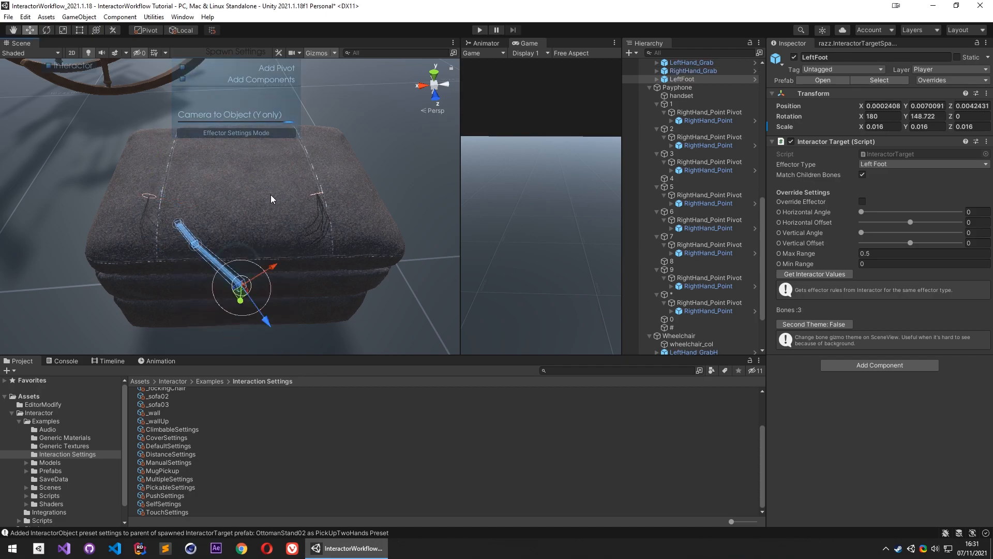
key("ctrl+z")
right_click_drag(231, 215, 235, 213)
right_click(254, 215)
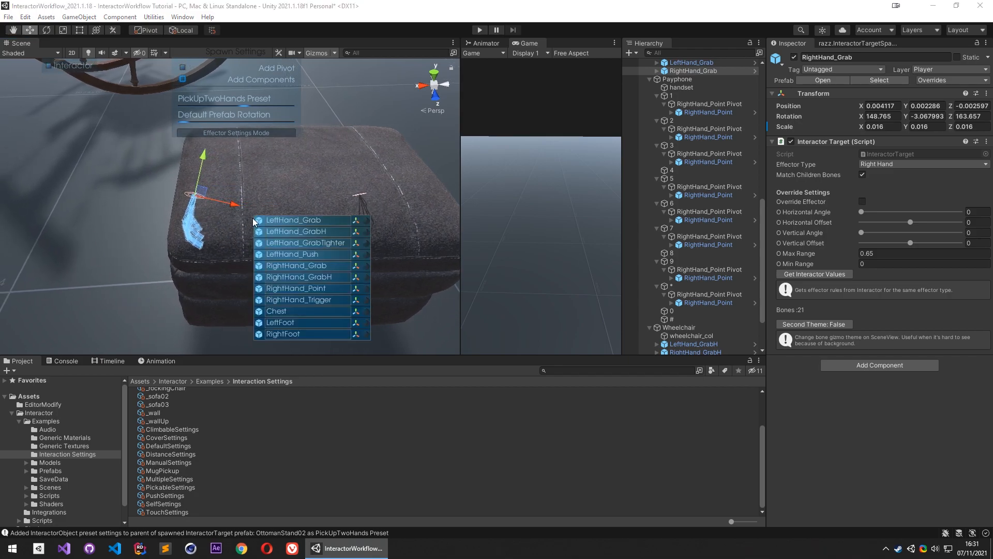
left_click(291, 323)
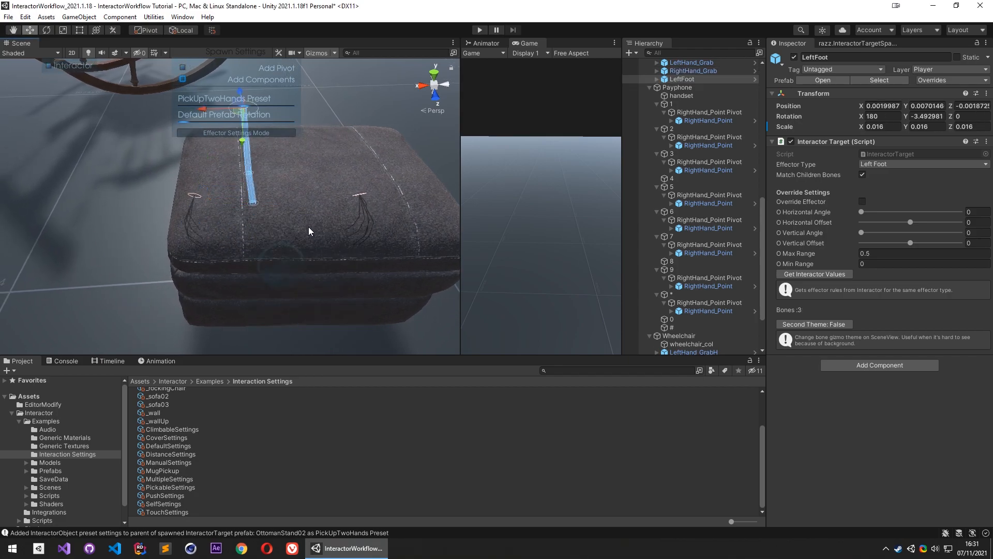
key("ctrl+z")
Spawn LeftFoot and RightFoot targets on top of OttomanStand02 using Camera to Object (Y only) rotation, and adjust the right foot's orientation
left_click_drag(187, 120, 289, 122)
mouse_move(274, 220)
right_mouse_down()
mouse_move(296, 246)
mouse_move(264, 224)
right_mouse_up()
left_click(300, 312)
right_click(264, 225)
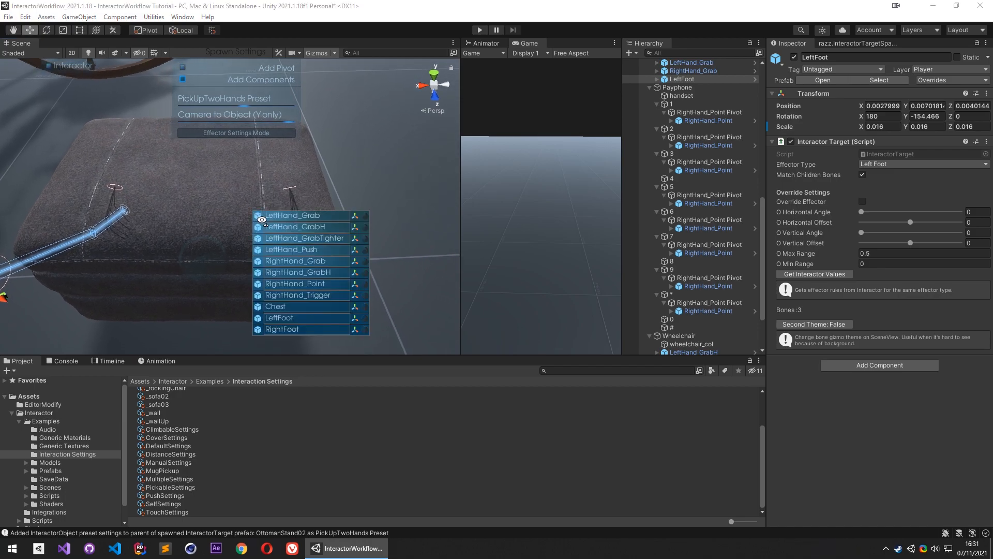
left_click(291, 327)
key("e")
left_click_drag(207, 302, 313, 299)
key("w")
Set the target spawner to Multiple Preset with Camera to Object (Y only) rotation for the rocking chair
right_click_drag(314, 299, 430, 195)
key("d")
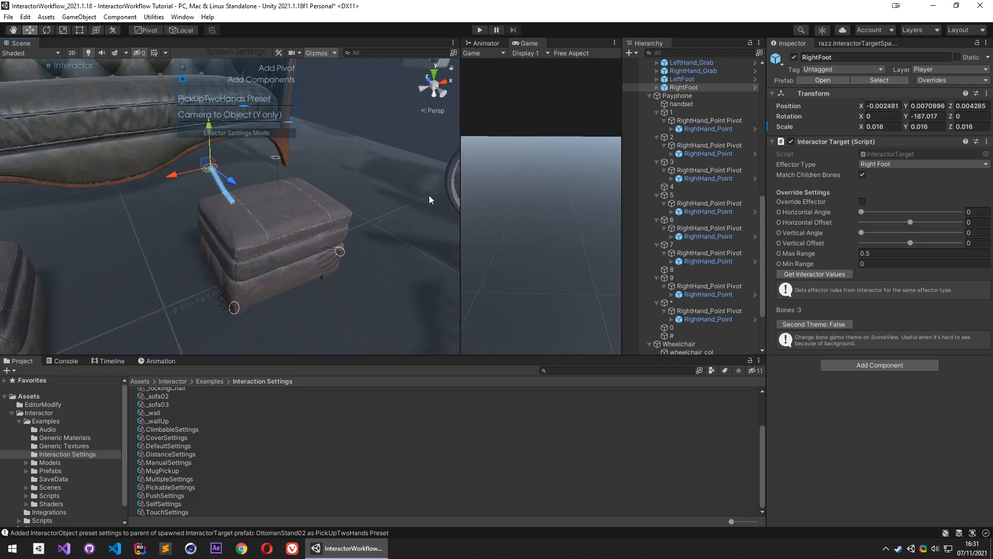
right_click_drag(335, 213, 249, 275)
left_click(249, 275)
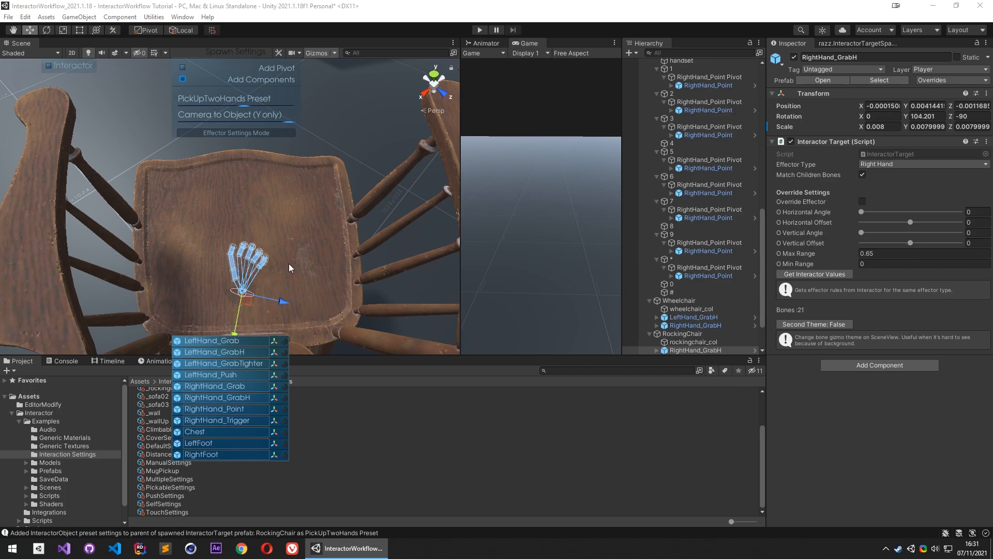
left_click_drag(245, 108, 304, 110)
left_click_drag(179, 124, 290, 122)
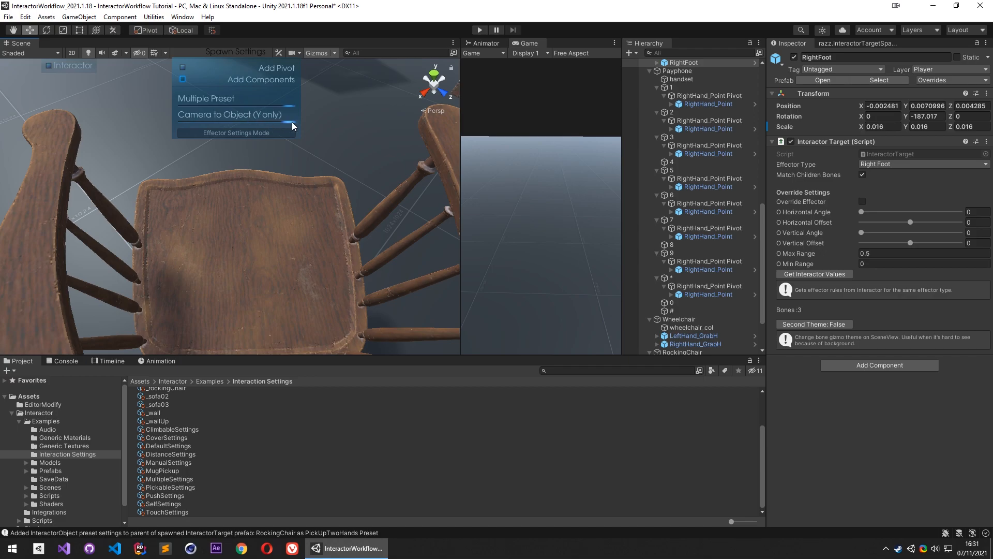
left_click(251, 280)
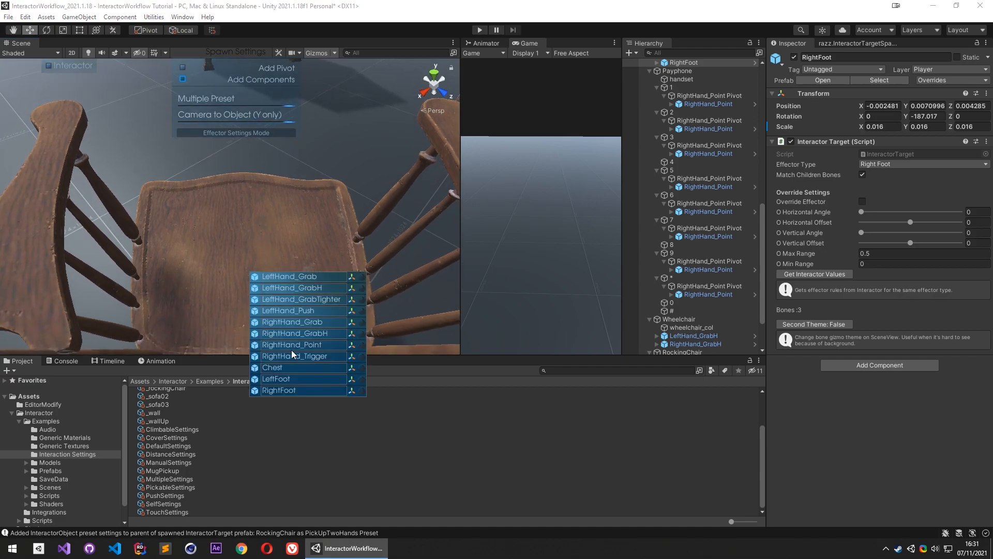
left_click(288, 370)
left_click_drag(337, 296, 426, 334, "alt")
key("ctrl+z")
Spawn a Chest target on the rocking chair's seat with the Multiple Preset
left_click_drag(300, 253, 228, 264, "alt")
left_click_drag(228, 124, 214, 266)
right_click(244, 258)
left_click(292, 358)
key("e")
key("w")
Spawn a RightHand_GrabH target on one armrest of the rocking chair
right_click_drag(214, 265, 233, 271)
key("s")
right_click(238, 260)
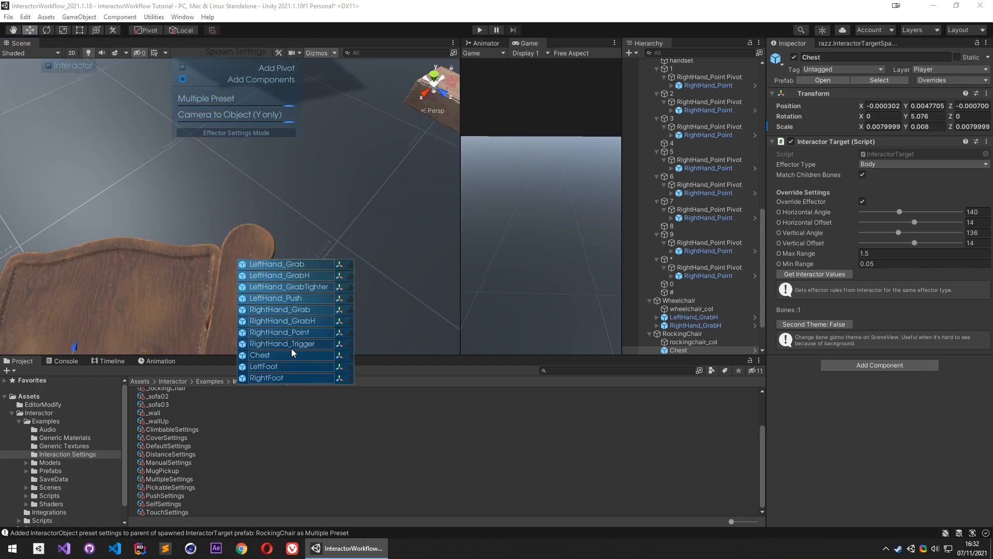
left_click(296, 321)
key("a")
right_click_drag(327, 293, 255, 299)
key("d")
right_click(198, 279)
left_click(252, 291)
key("d")
key("ctrl+z")
Set the spawn rotation to Camera to Object (Y only) and spawn a LeftHand_GrabH target on the rocking chair's other armrest
key("d")
right_click(227, 259)
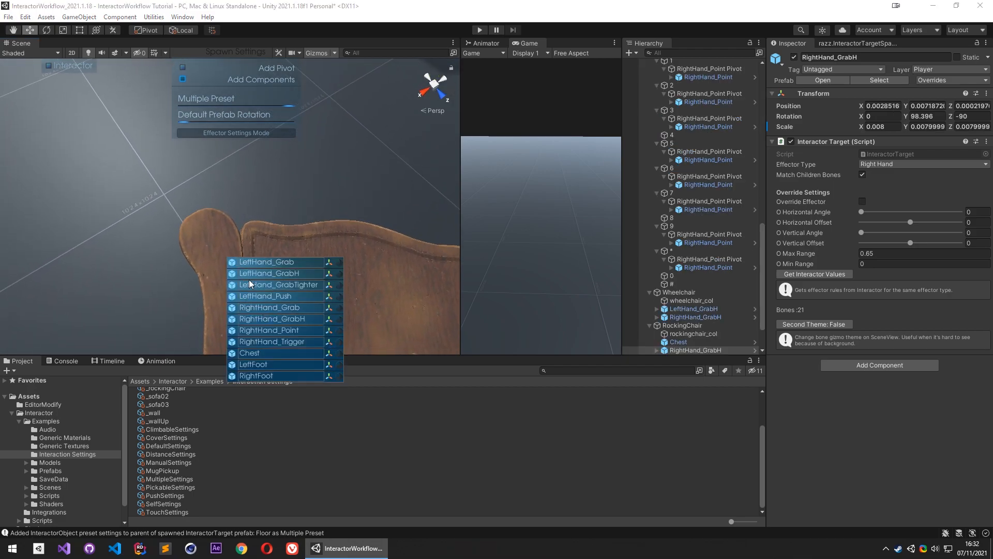
left_click(193, 119)
left_click_drag(196, 120, 321, 122)
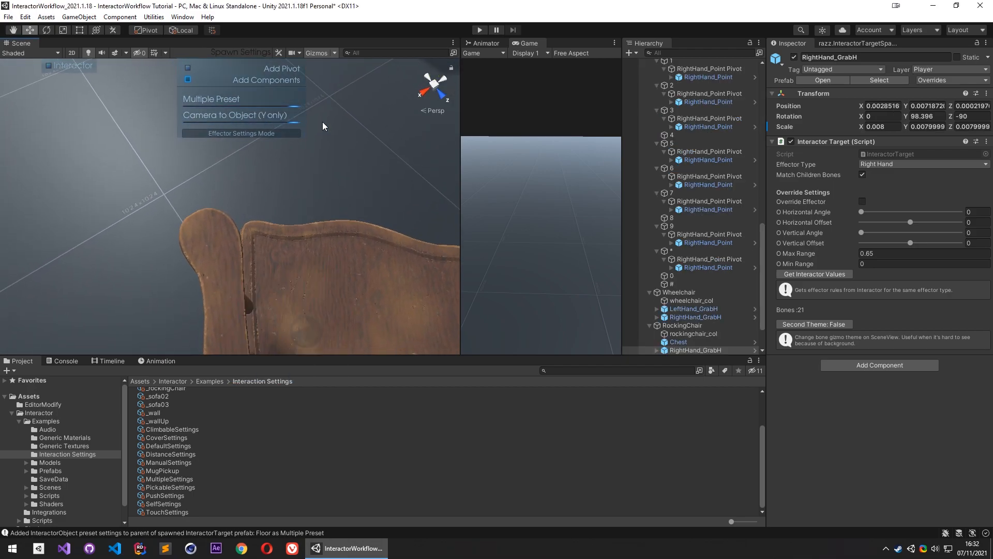
right_click(220, 267)
left_click(273, 273)
Collapse EXTERIOR, CoffeeCart, WetFloorSign, PictureFrame, Sofa02 and Payphone in the scene hierarchy, keeping OttomanStand02 expanded
right_click_drag(273, 273, 641, 217)
key("s")
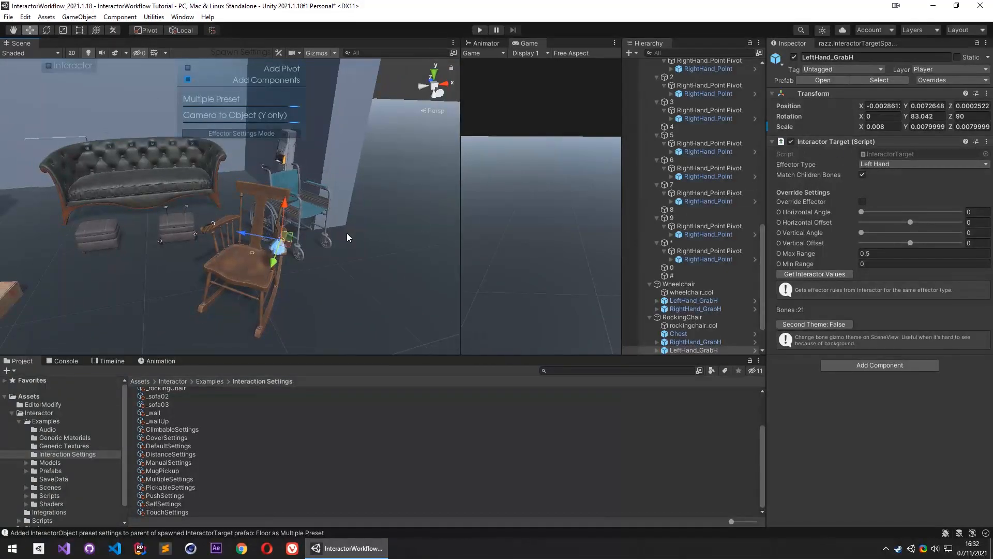
scroll(690, 206, "up", 15)
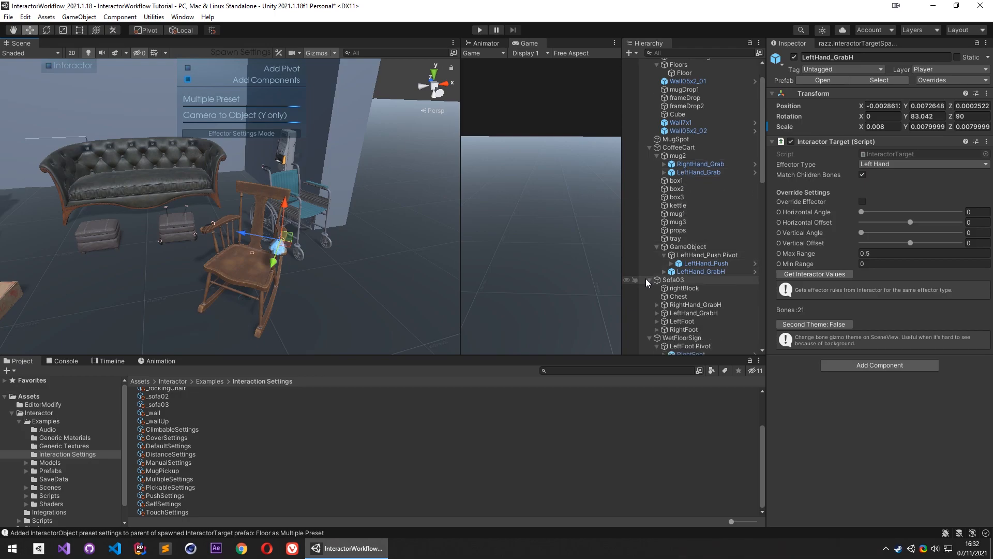
scroll(657, 260, "up", 1)
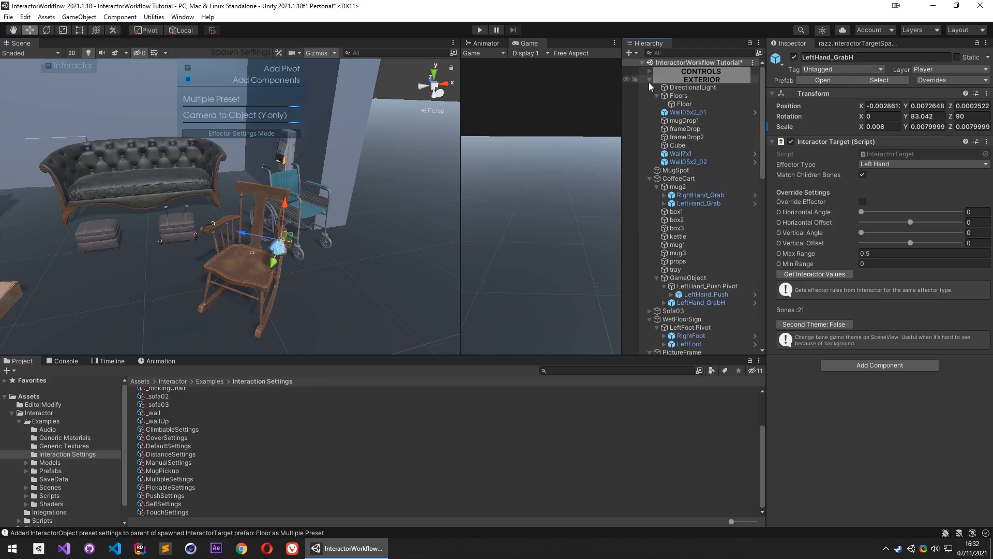
left_click(650, 80)
left_click(650, 95)
left_click(650, 112)
left_click(650, 120)
left_click(649, 129)
left_click(650, 146)
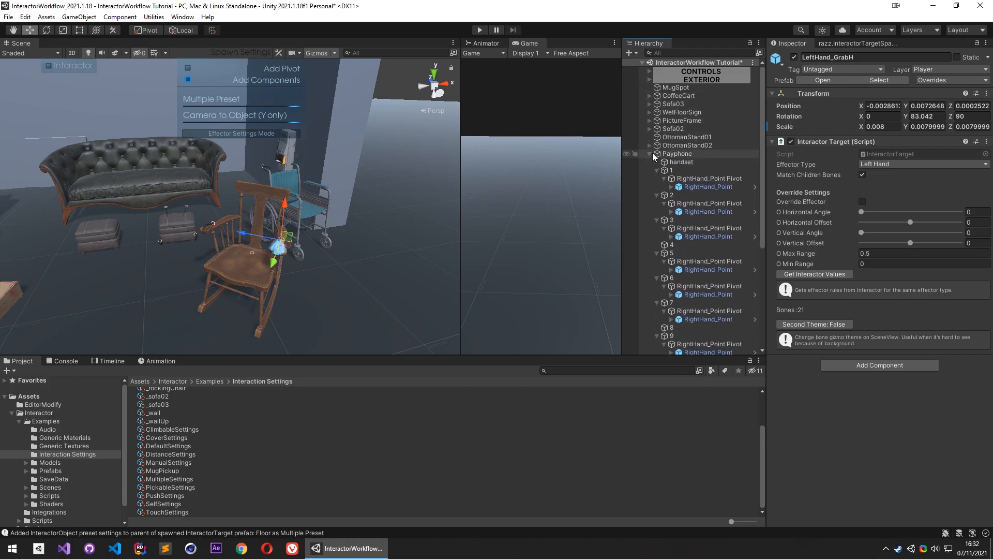
left_click(650, 153)
left_click(649, 146)
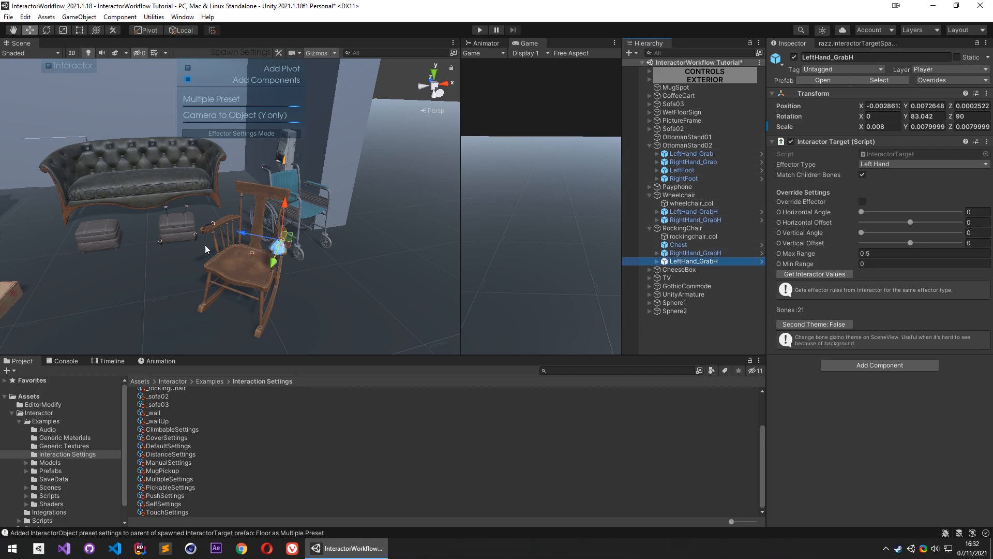
Examine the RockingChair object's Interactor Object component and its Multiple Settings
right_click_drag(213, 262, 244, 282)
key("w")
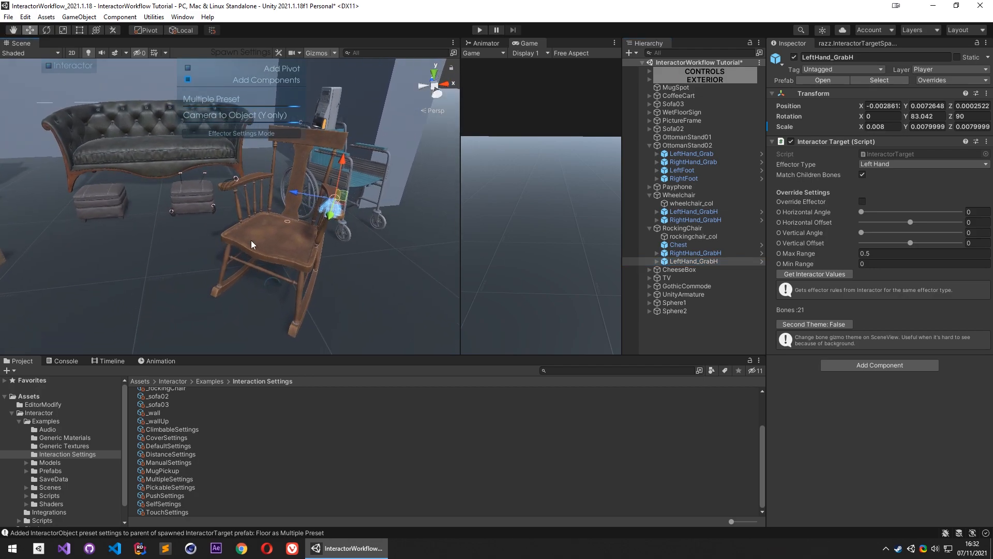
left_click(683, 229)
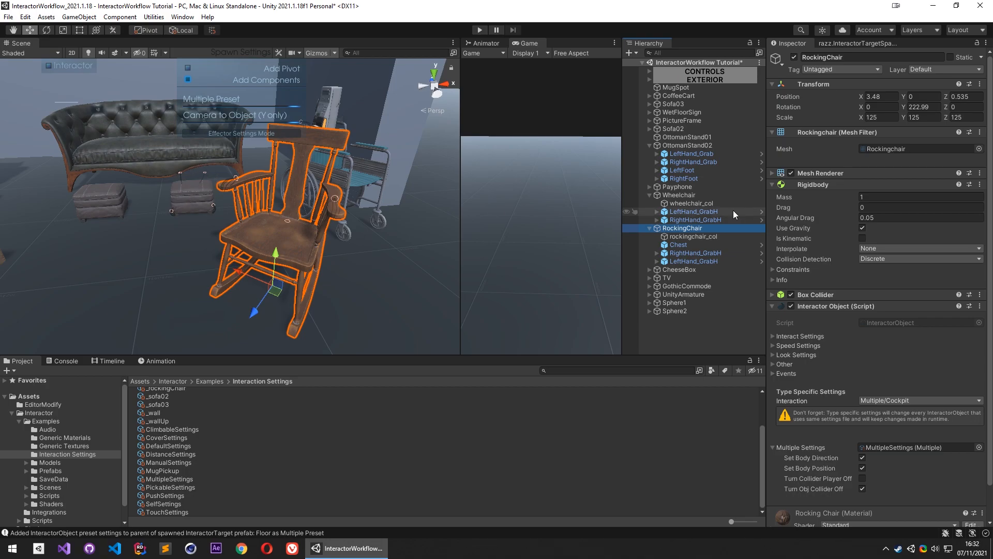
left_click(676, 145)
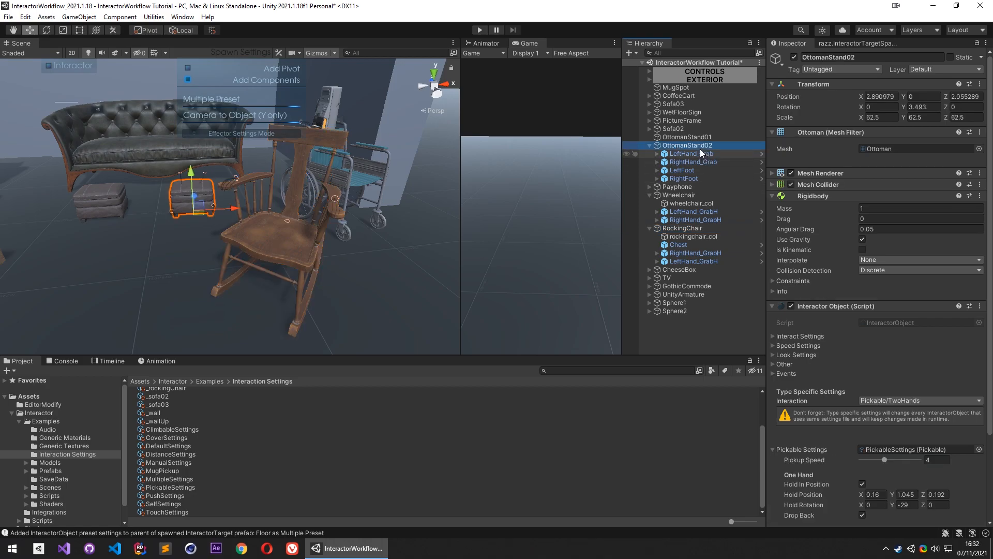
left_click_drag(697, 228, 696, 228)
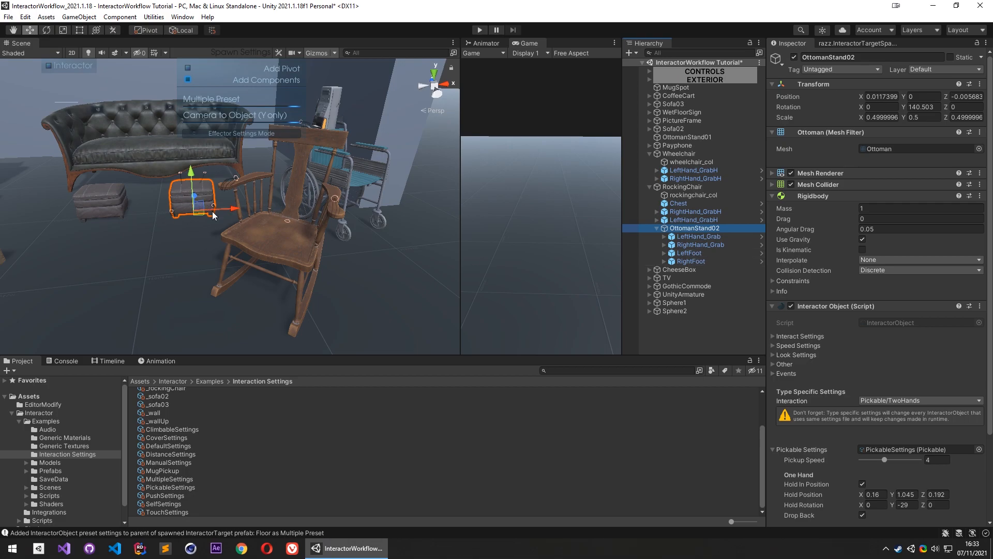
left_click_drag(695, 228, 661, 151)
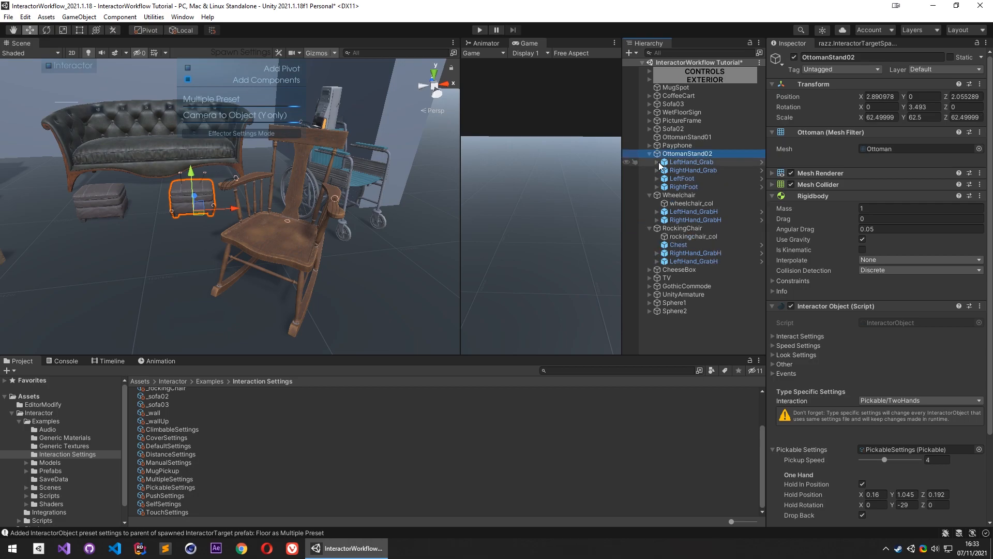
Create an empty object under RockingChair named RockingChairParent, move it out, and parent RockingChair and OttomanStand02 to it
left_click(650, 195)
left_click(693, 204)
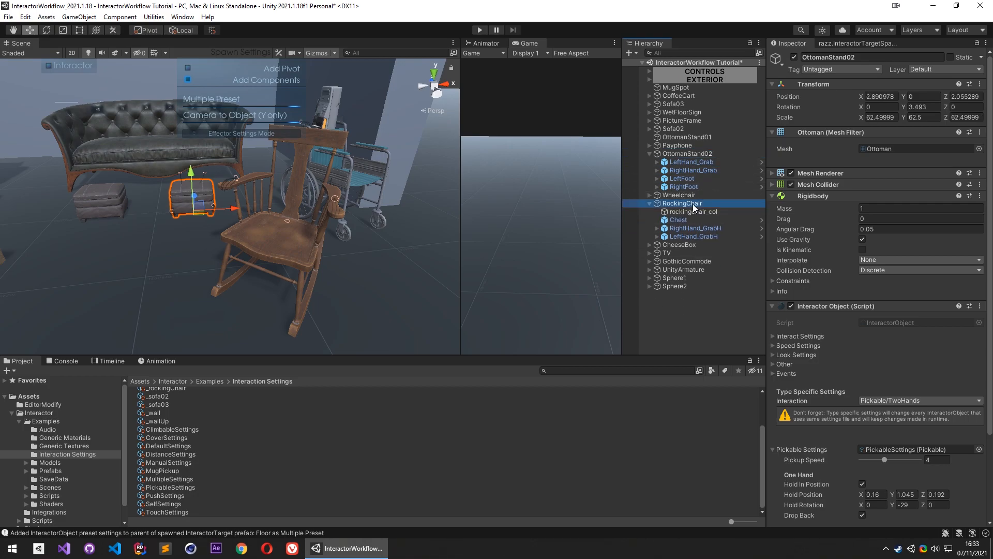
right_click(676, 305)
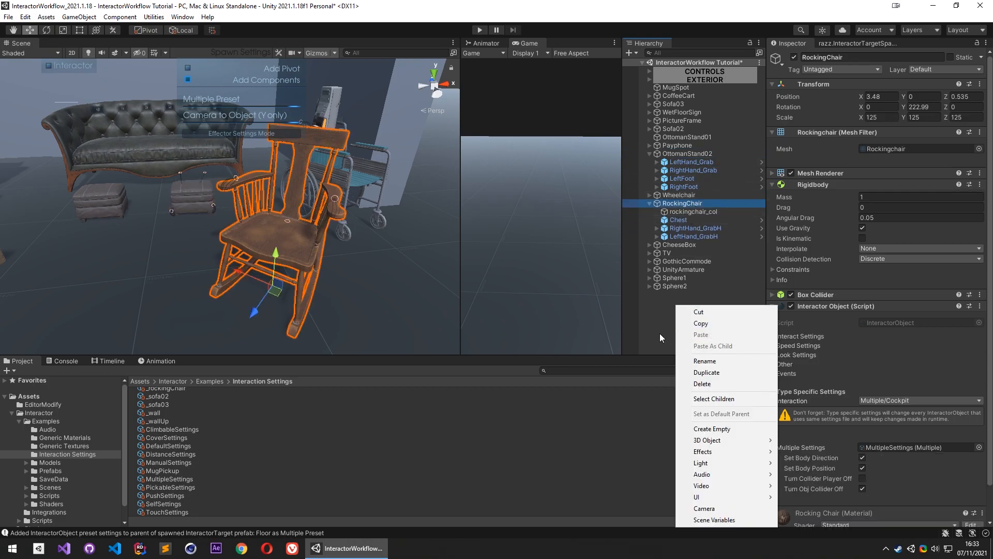
left_click(663, 314)
right_click(678, 203)
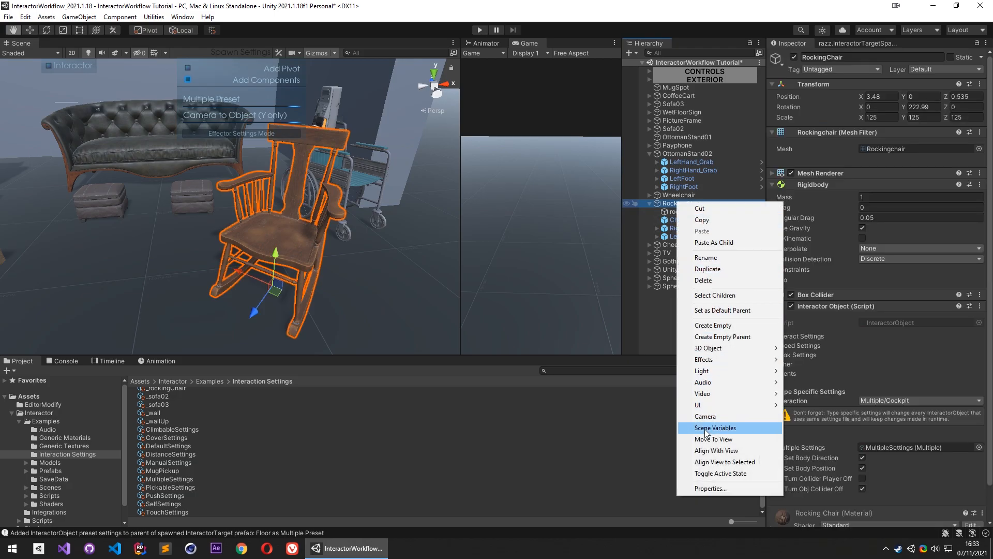
left_click(713, 325)
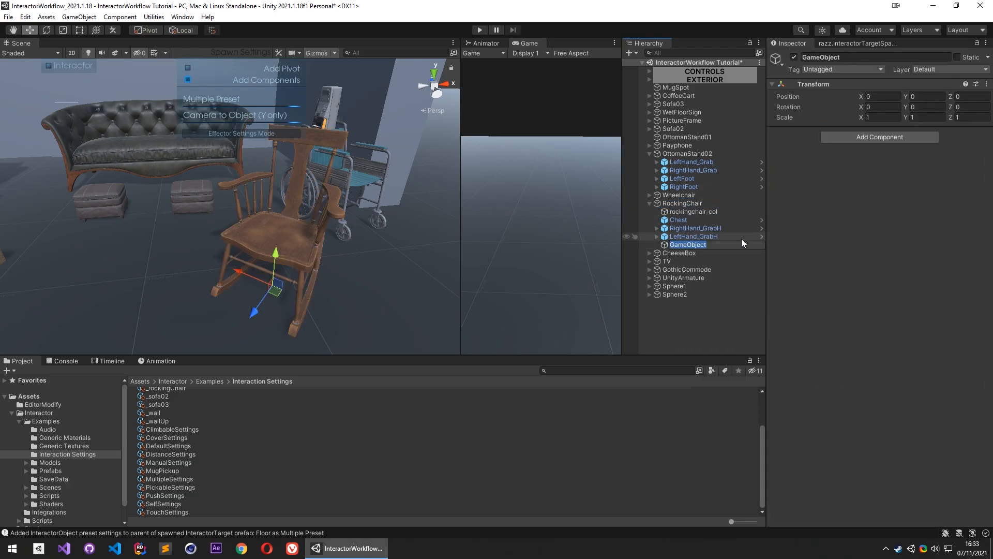
type("RockingChairParent")
key("Return")
left_click_drag(699, 244, 679, 201)
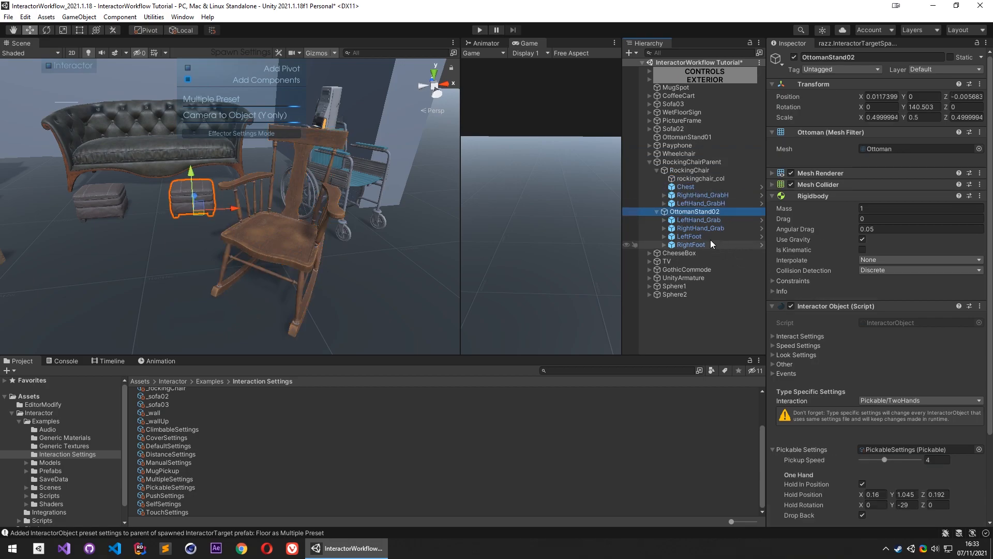
Assign RockingChairParent as the Other Targets Root in the Interact Settings of RockingChair's Interactor Object component
left_click(690, 170)
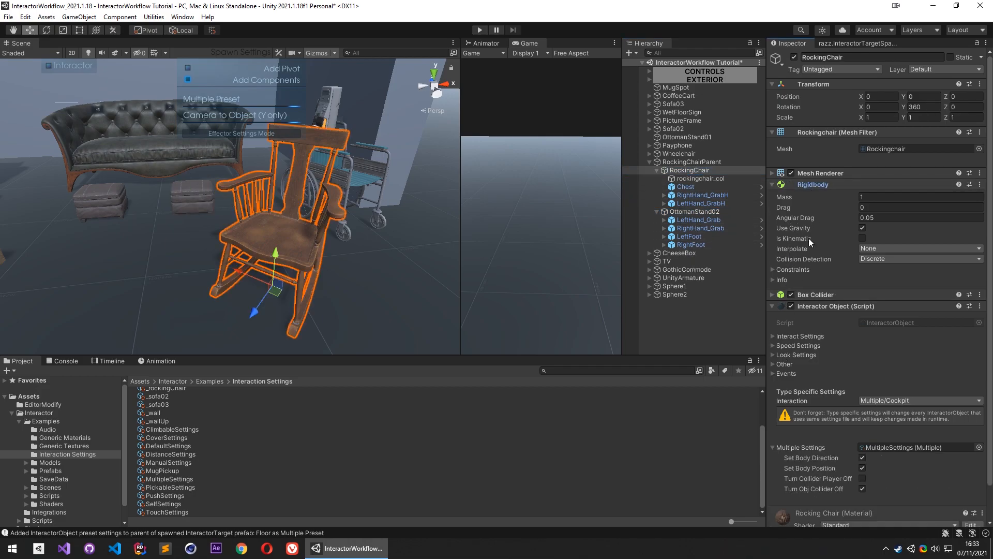
left_click(812, 184)
left_click(799, 237)
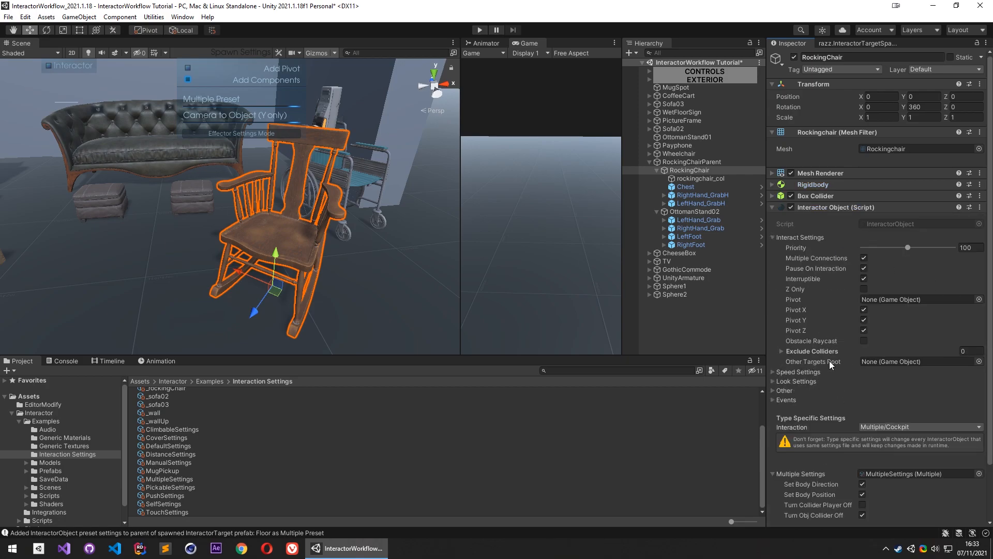
left_click_drag(692, 163, 890, 363)
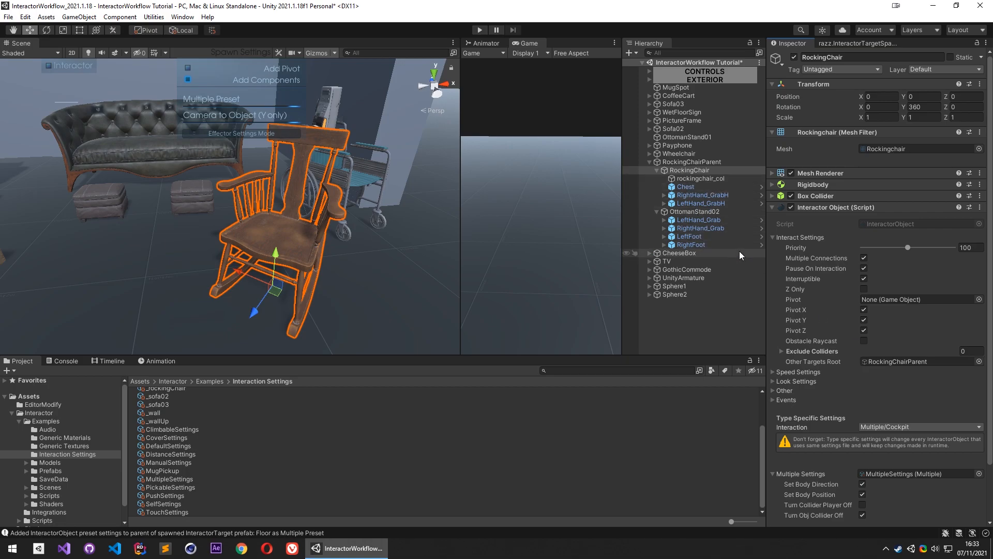
Reorder OttomanStand02 so it sits above RockingChair under RockingChairParent
left_click(692, 213)
left_click_drag(690, 216, 689, 171)
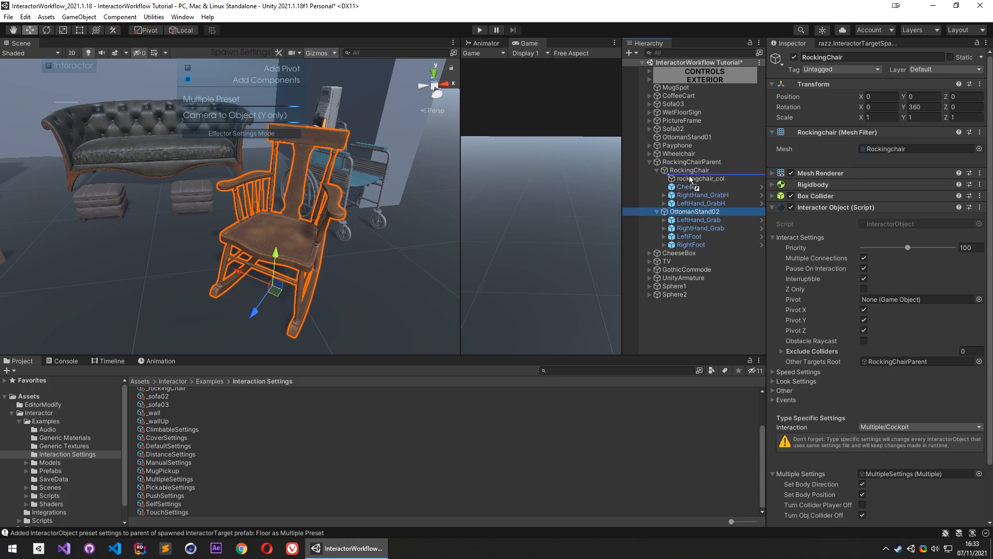
key("ctrl+z")
left_click_drag(690, 213, 694, 166)
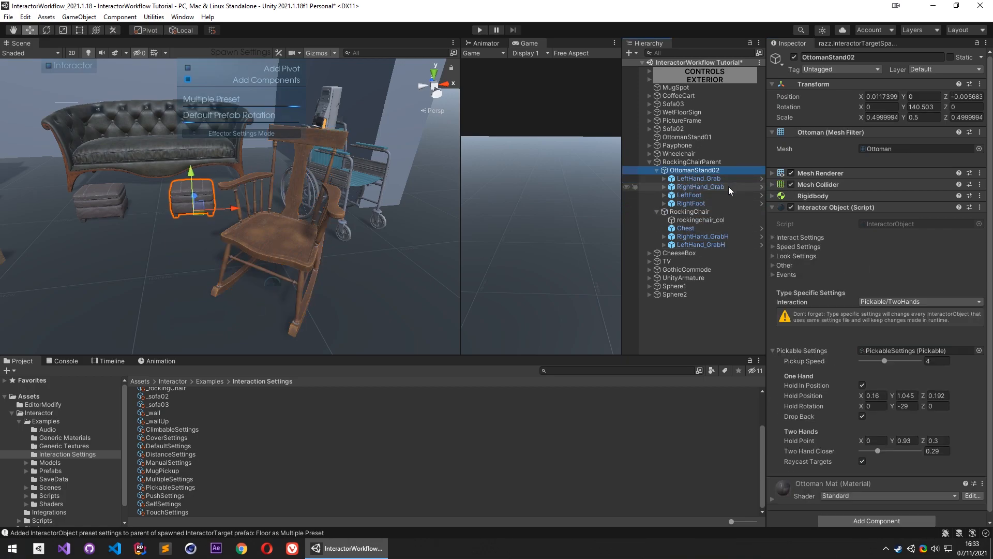
Inspect the LeftHand_Grab and RightHand_Grab targets on OttomanStand02
left_click(695, 244)
right_click_drag(350, 203, 430, 206)
left_click(697, 179)
double_click(696, 186)
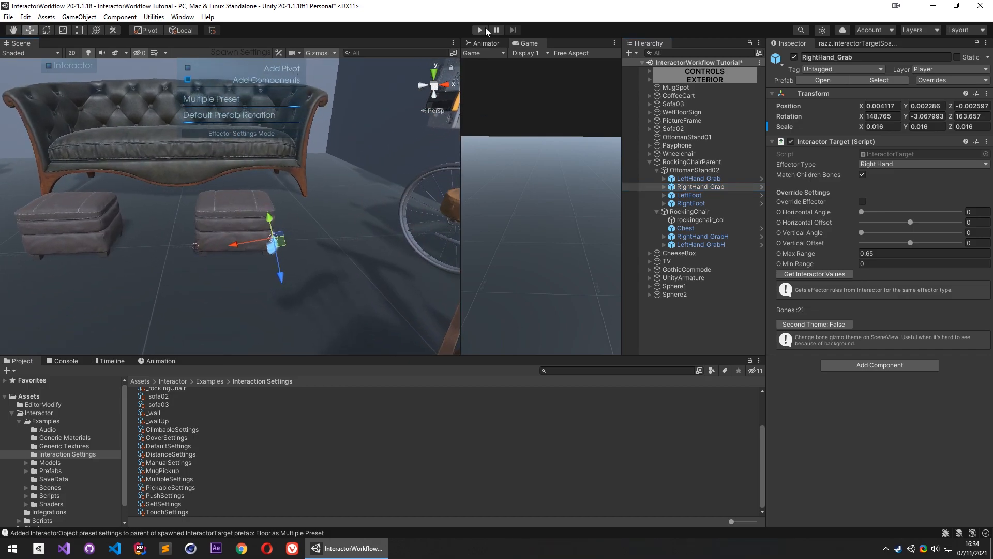
left_click(700, 170)
Assign the _rockingChair asset as the Multiple Settings of RockingChair's Interactor Object
left_click(699, 212)
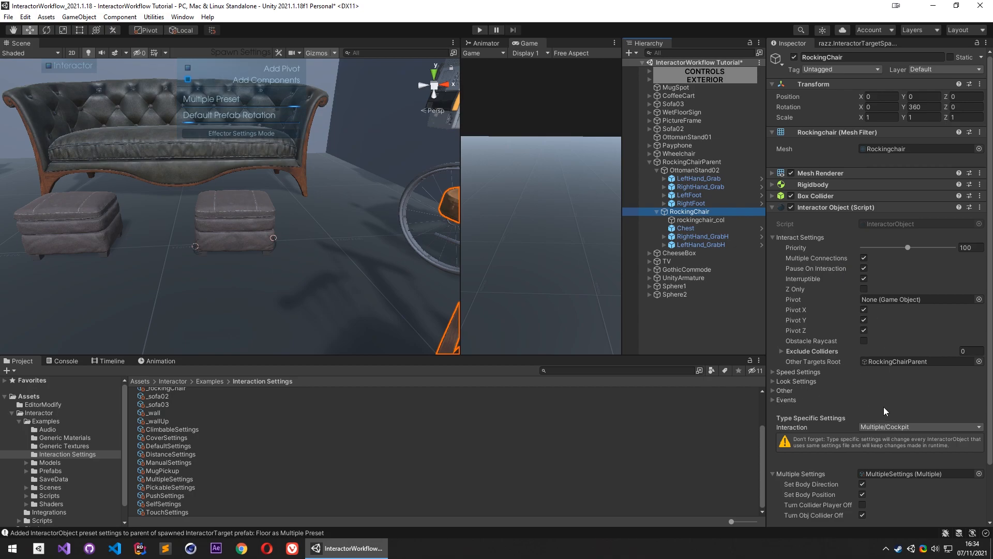
scroll(823, 404, "down", 3)
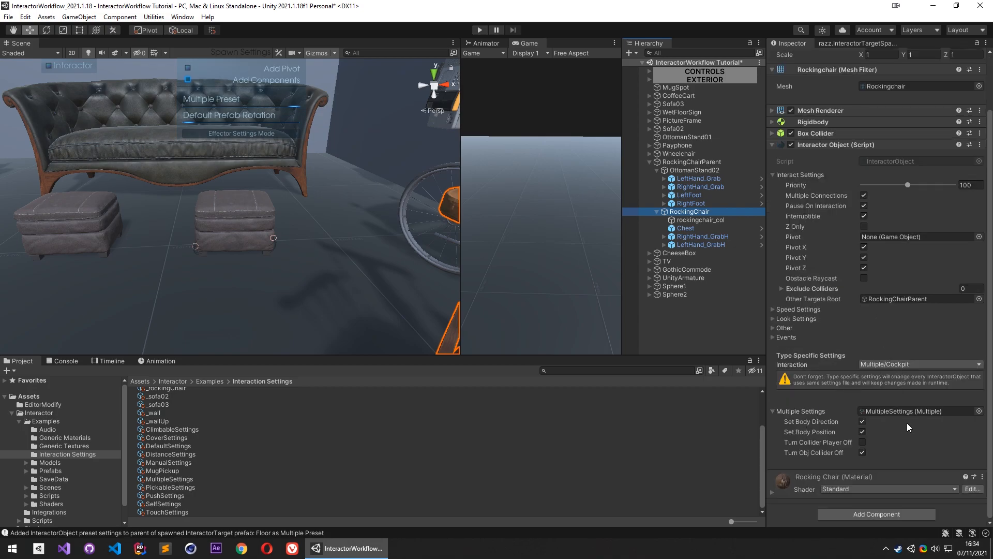
left_click(979, 412)
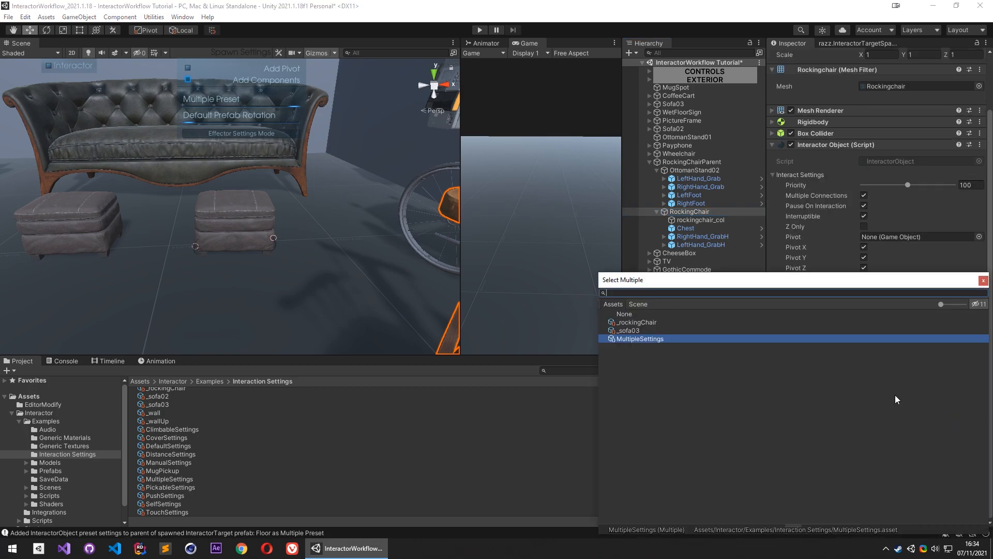
left_click(638, 322)
left_click(983, 282)
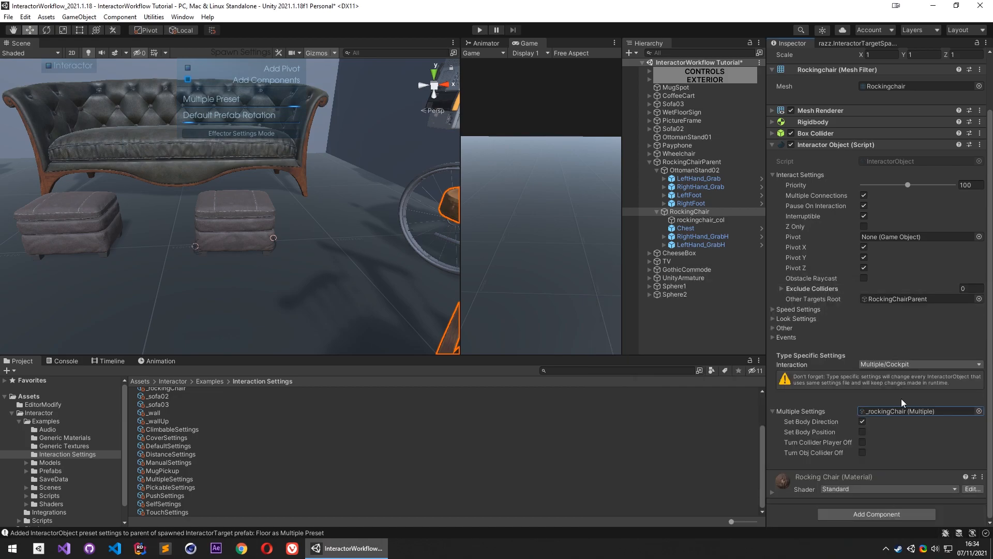
Try the _frameOneHand, _handset and _rifle assets as OttomanStand02's Pickable Settings and return to PickableSettings
left_click(692, 170)
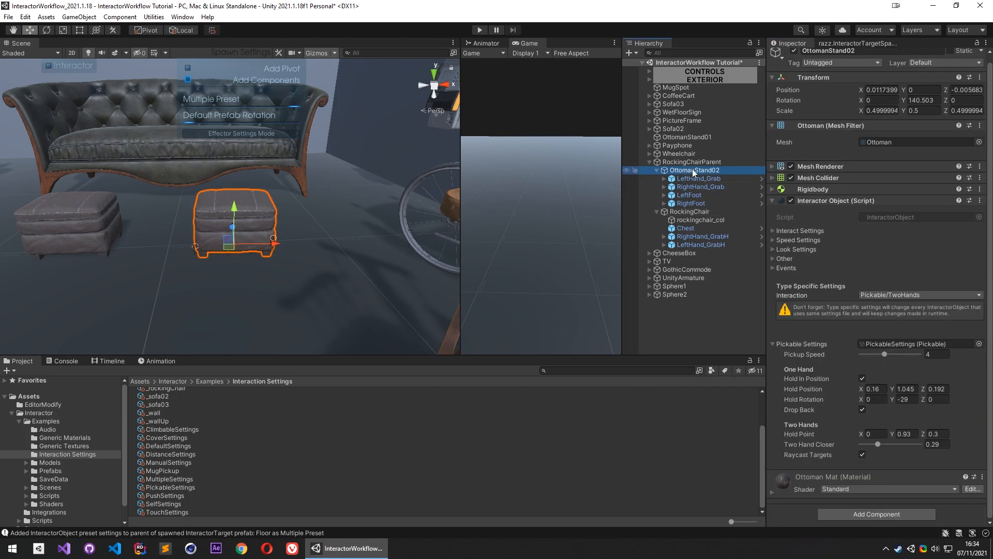
left_click(978, 344)
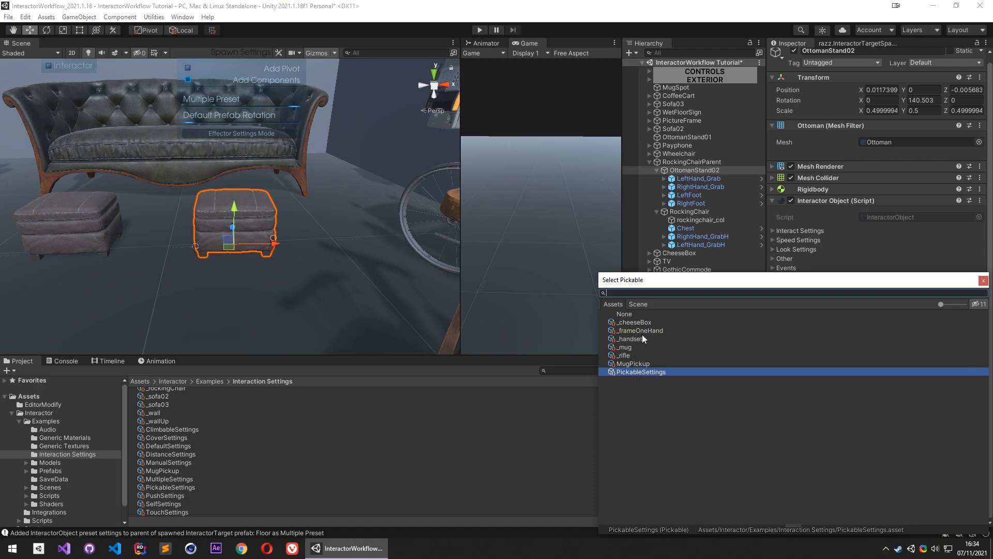
left_click(645, 332)
left_click(645, 337)
left_click(641, 355)
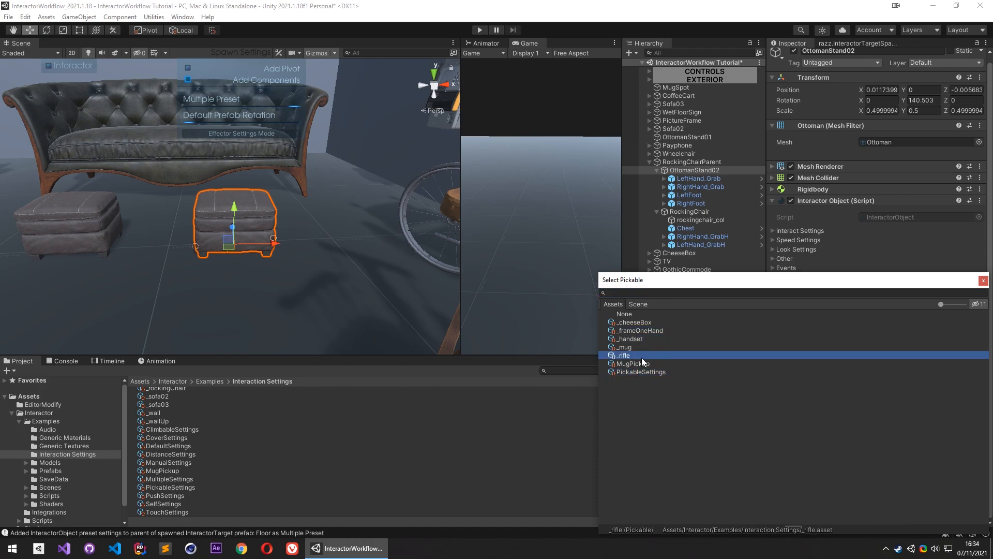
left_click(640, 370)
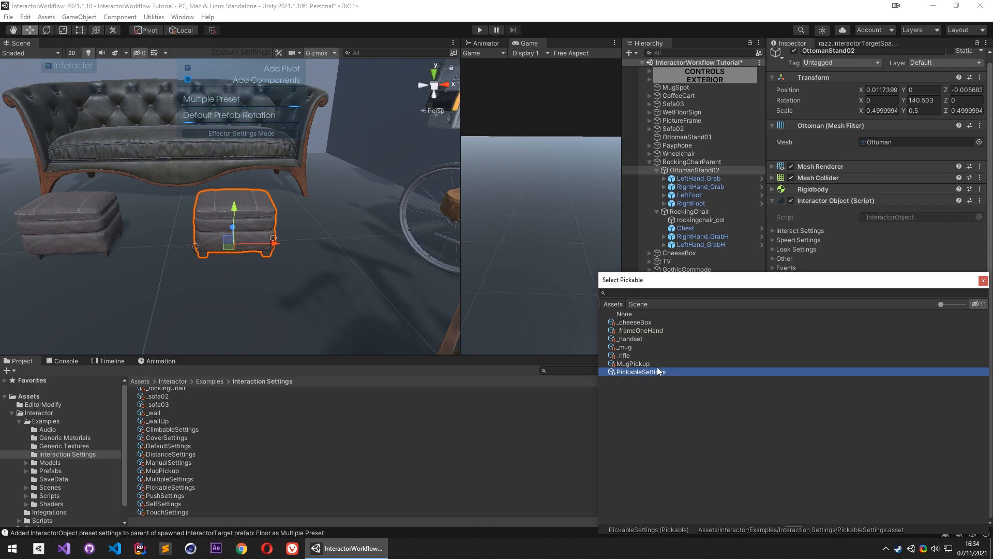
left_click(983, 281)
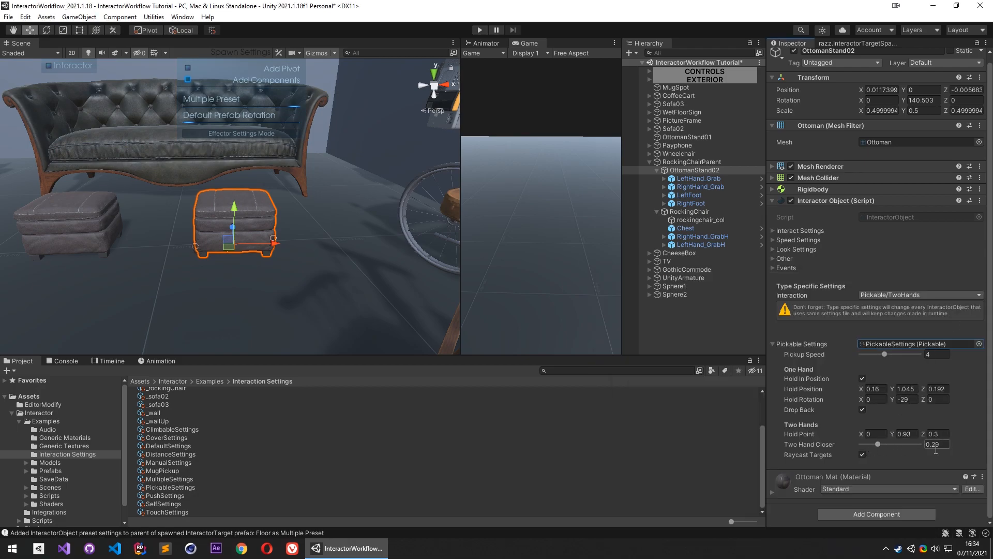
Play the scene, widen the Game view, and have the character pick up OttomanStand02
left_click(486, 30)
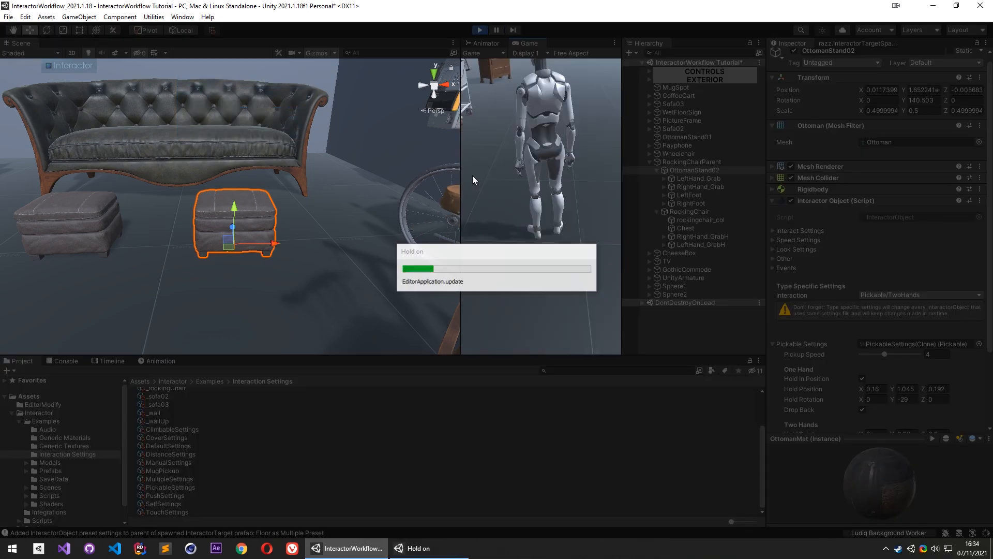
left_click_drag(466, 183, 217, 163)
left_click(228, 159)
key("w")
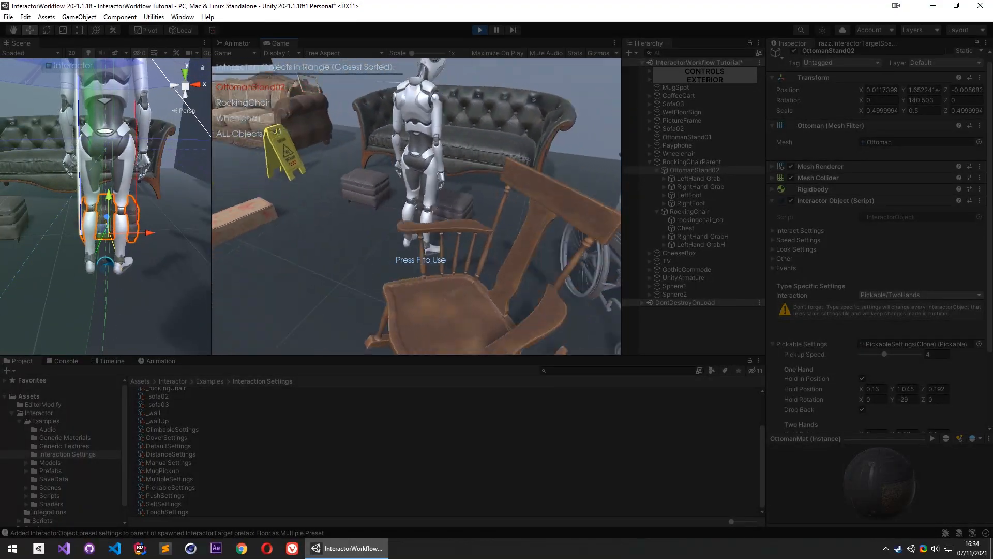
key("f")
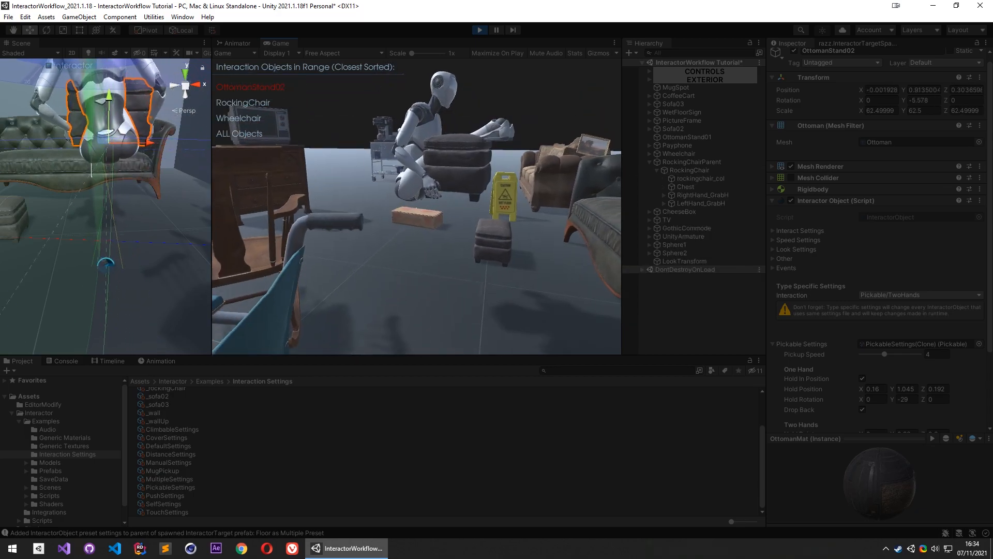
Walk the character with the ottoman around the room and put it down in front of the rocking chair
key("w")
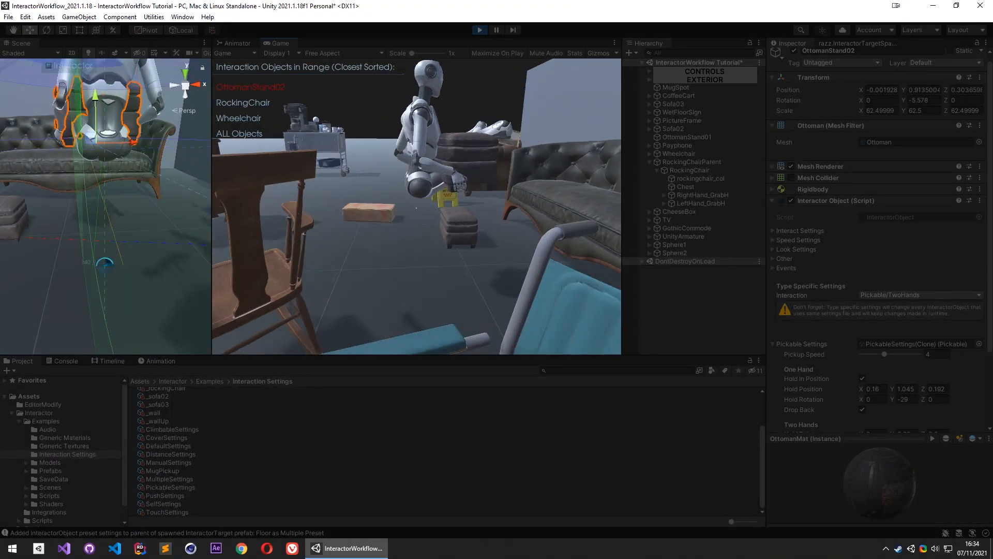
key("w")
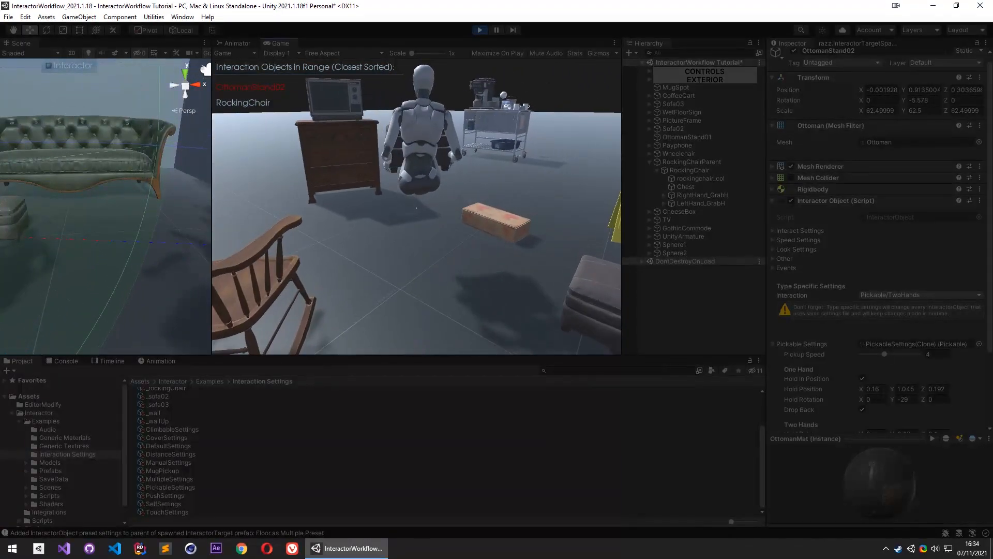
key("w")
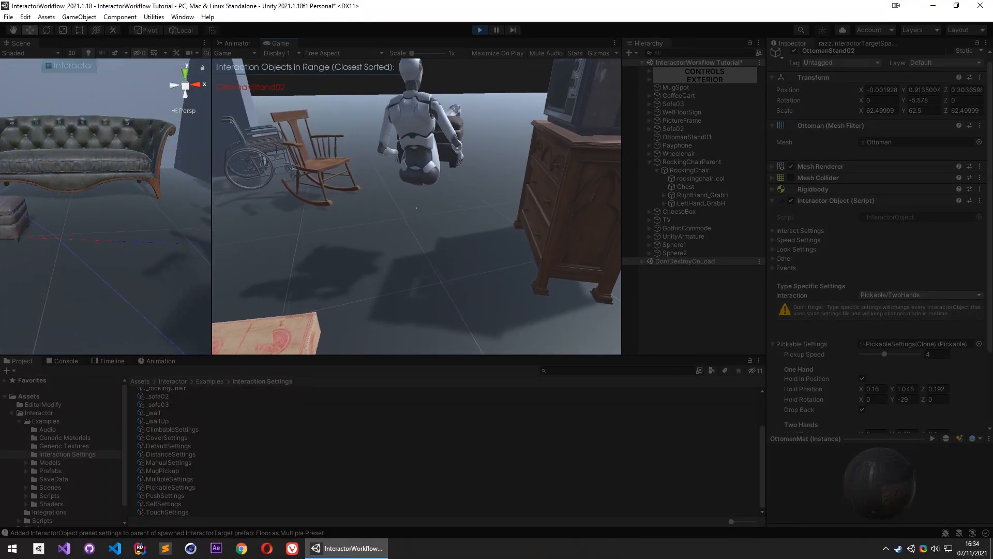
key("w")
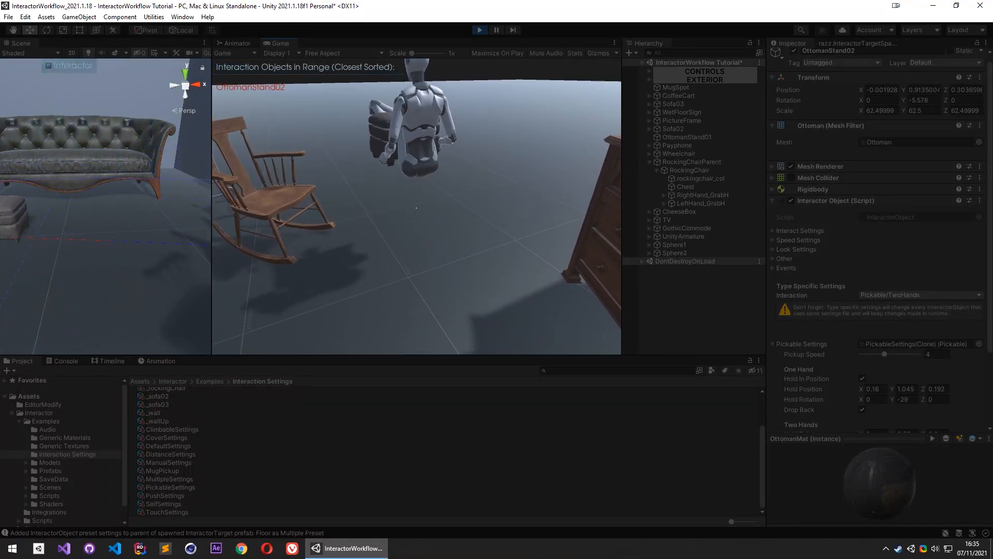
key("w")
key("f")
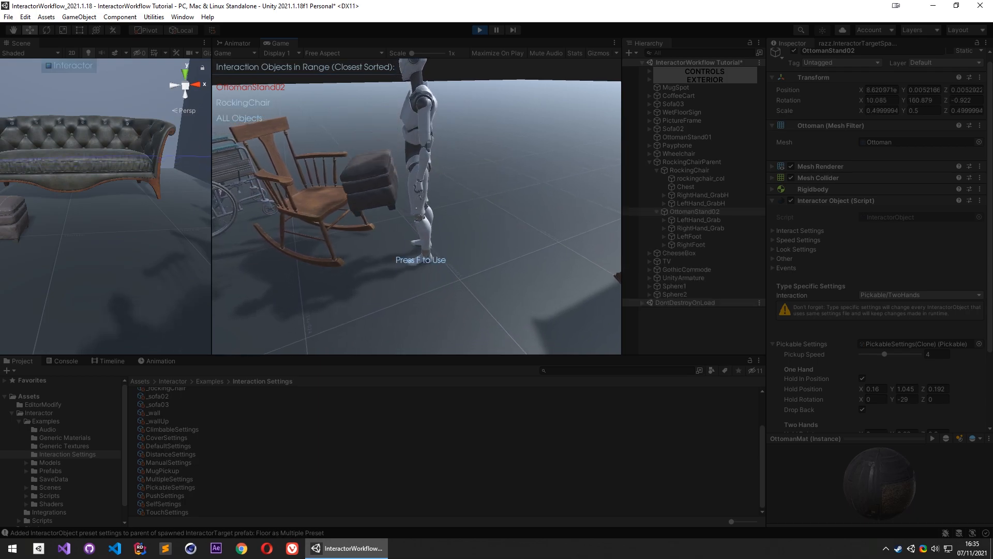
Seat the character in the rocking chair with the ottoman in front of it and exit play mode
key("w")
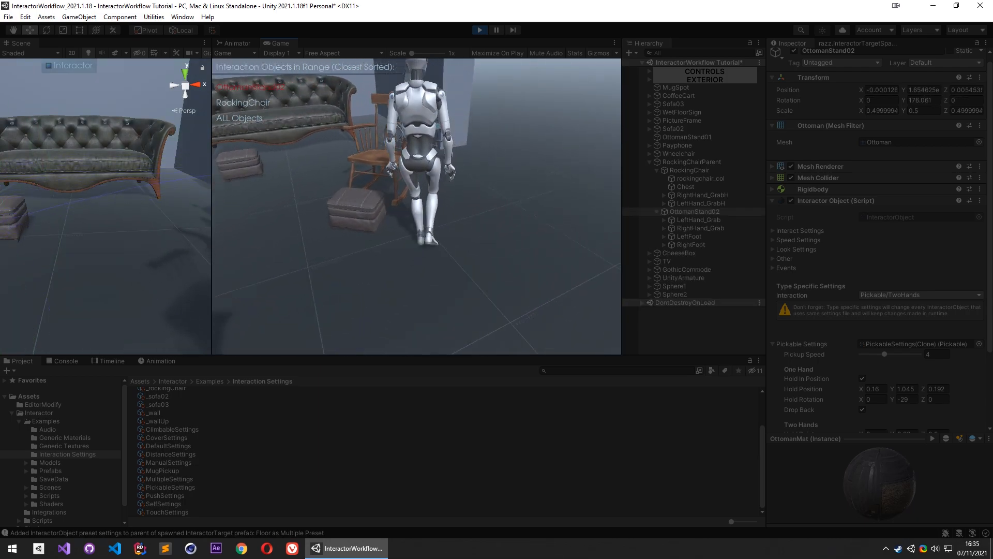
key("w")
key("f")
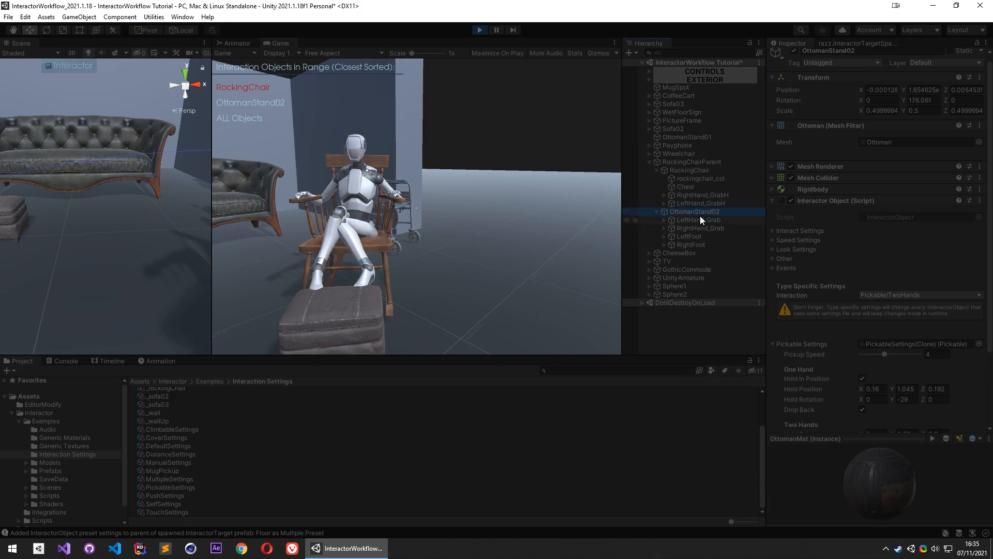
left_click(478, 31)
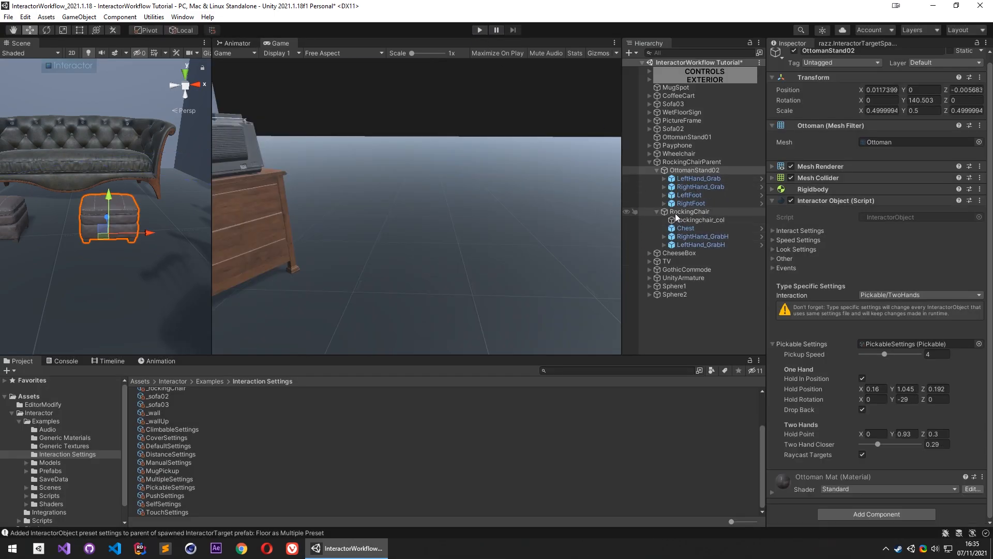
Collapse RockingChair in the hierarchy and move OttomanStand02 in the scene to just in front of the rocking chair
left_click(657, 211)
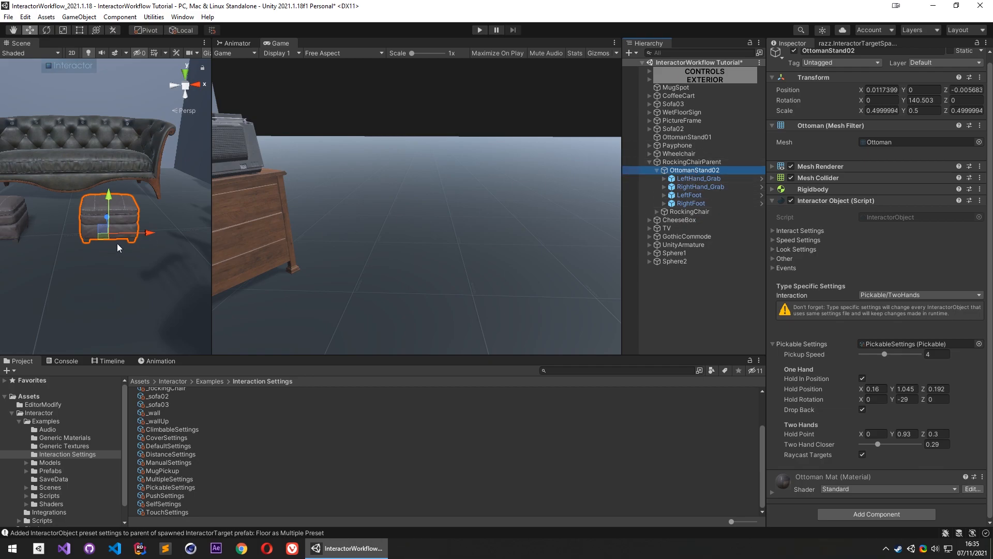
scroll(118, 247, "down", 5)
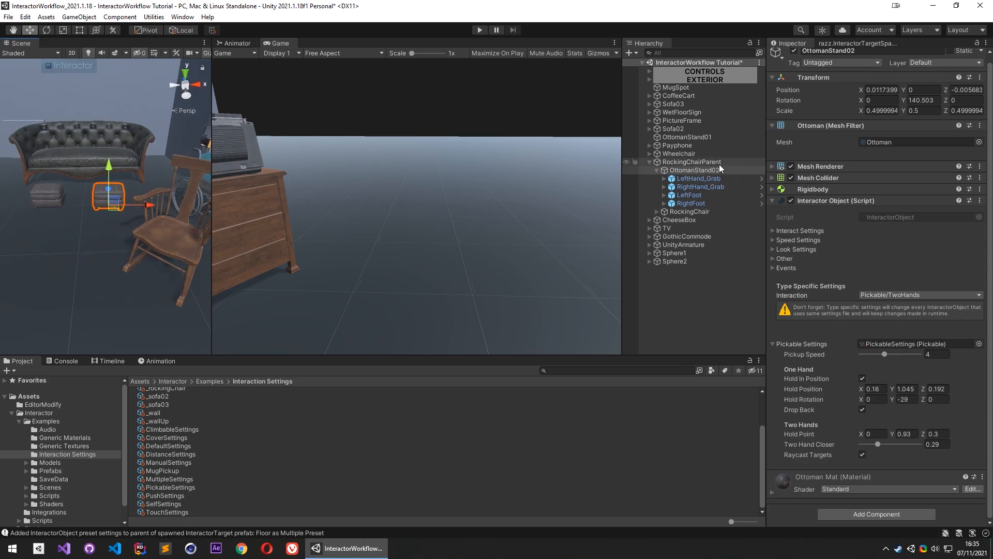
left_click_drag(115, 210, 124, 315)
Play the scene, walk the character to the rocking chair, and use it to test sitting with the repositioned ottoman
left_click(480, 30)
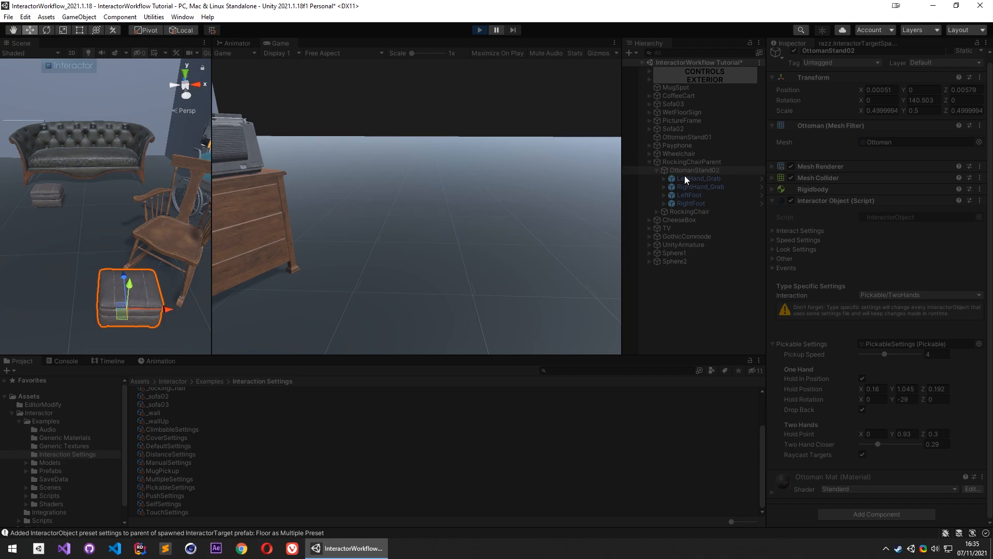
key("w")
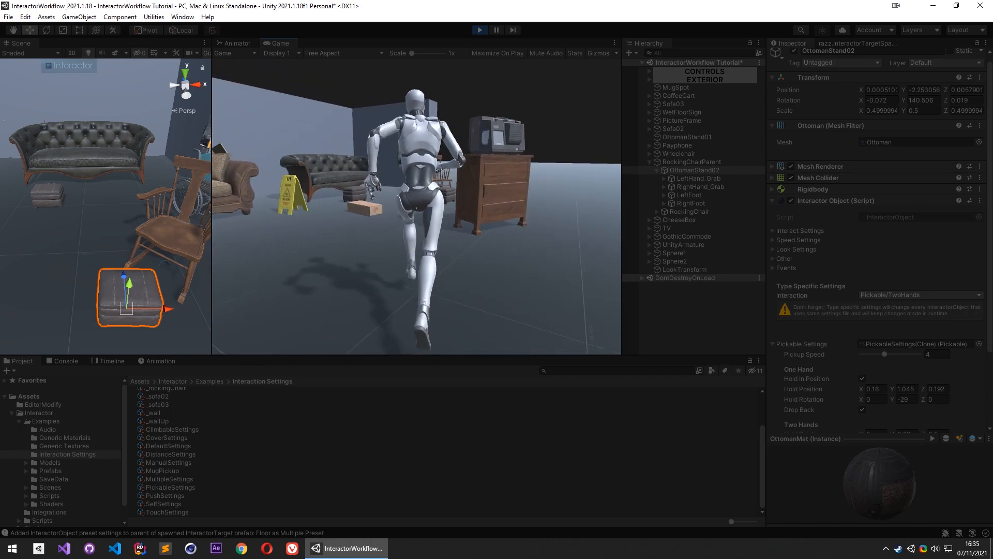
key("w")
key("s")
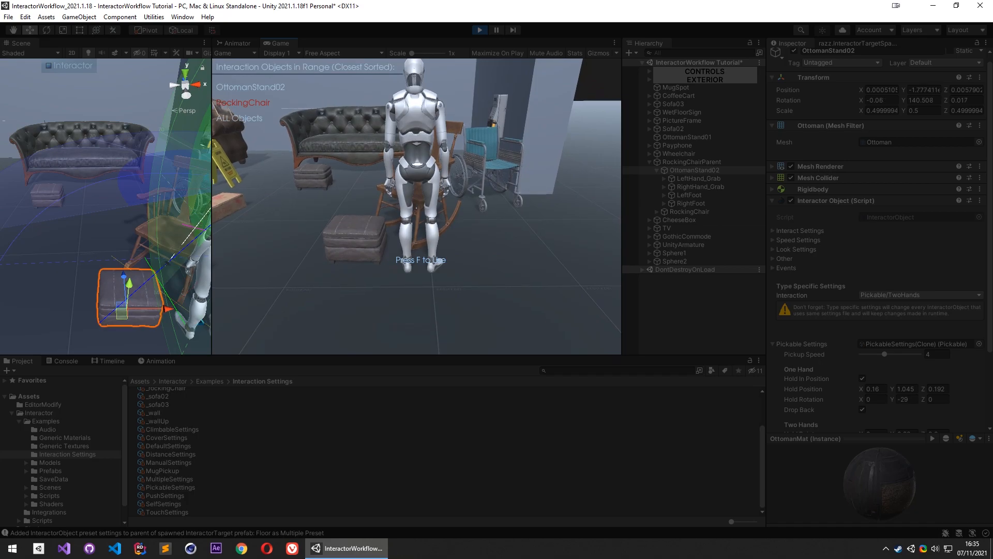
key("f")
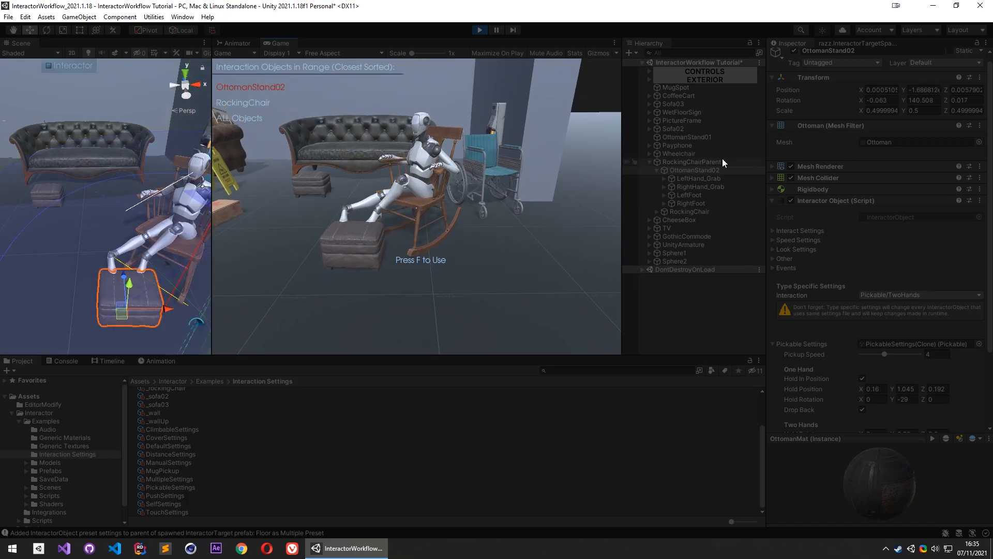
Inspect the ottoman's foot and hand targets and RockingChair's children while the character sits, and exit play mode
left_click(691, 196)
left_click(697, 187)
left_click(657, 211)
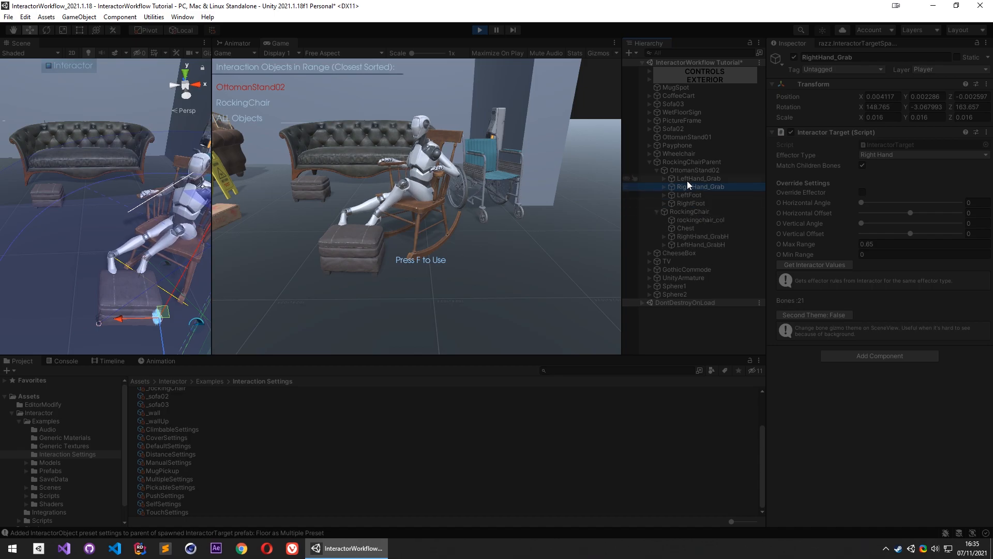
left_click(390, 251)
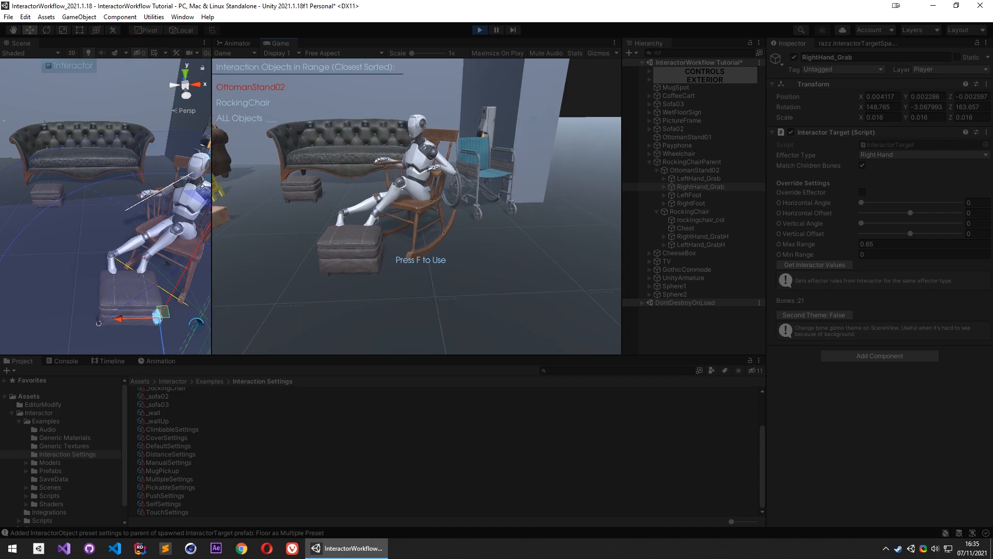
left_click(478, 30)
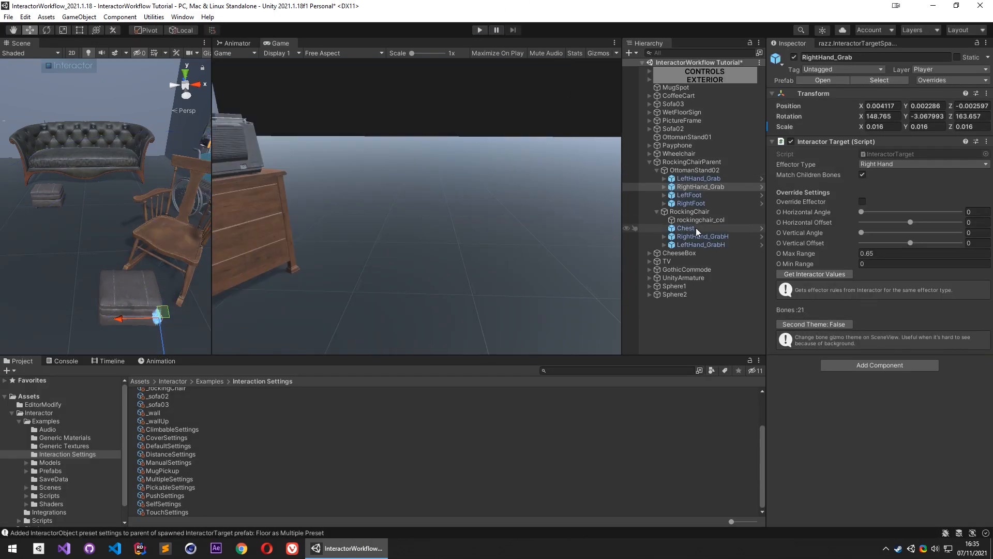
Examine OttomanStand02's hand and foot targets and its pickable Interactor Object settings
left_click(706, 178)
left_click(703, 195)
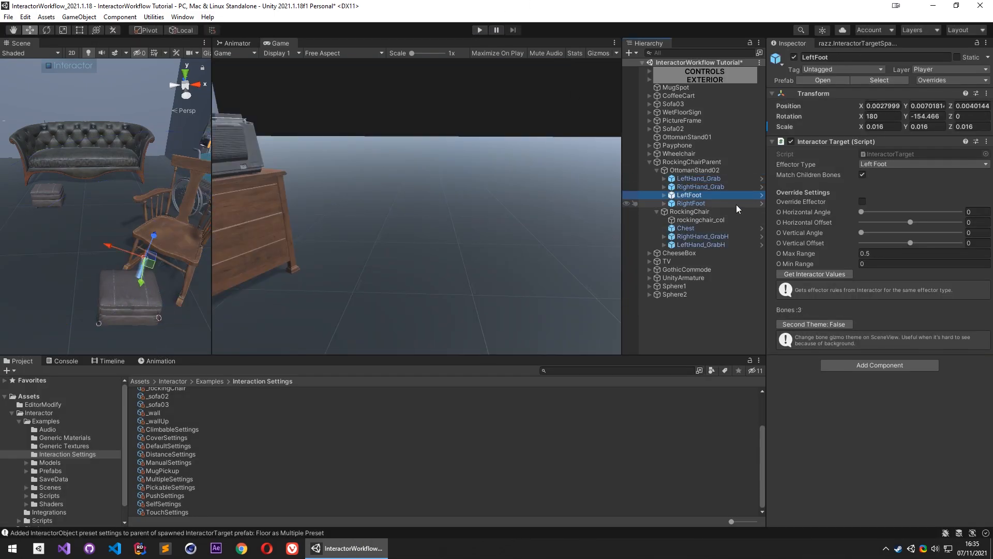
left_click(698, 178)
key("Down")
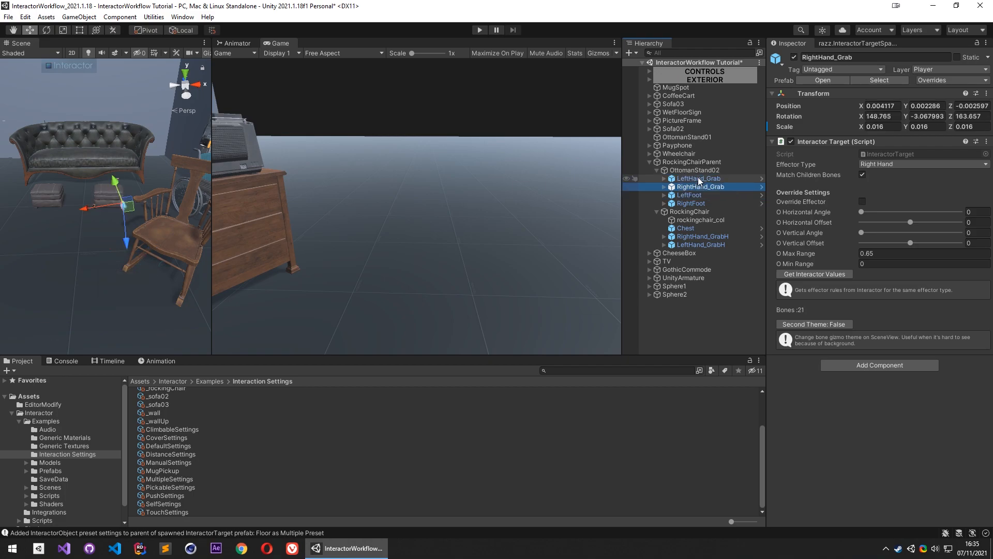
left_click(667, 170)
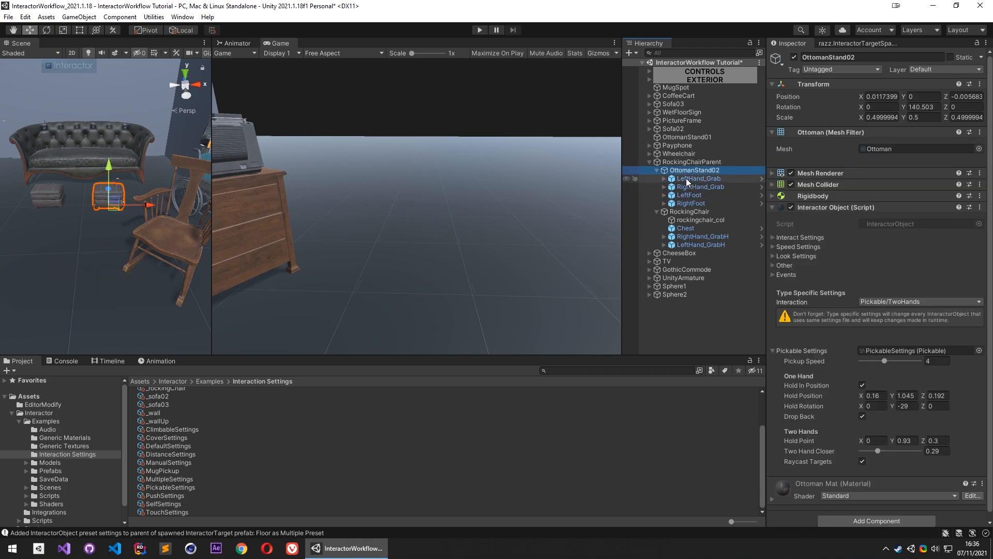
left_click_drag(98, 186, 118, 186, "alt")
scroll(104, 202, "up", 6)
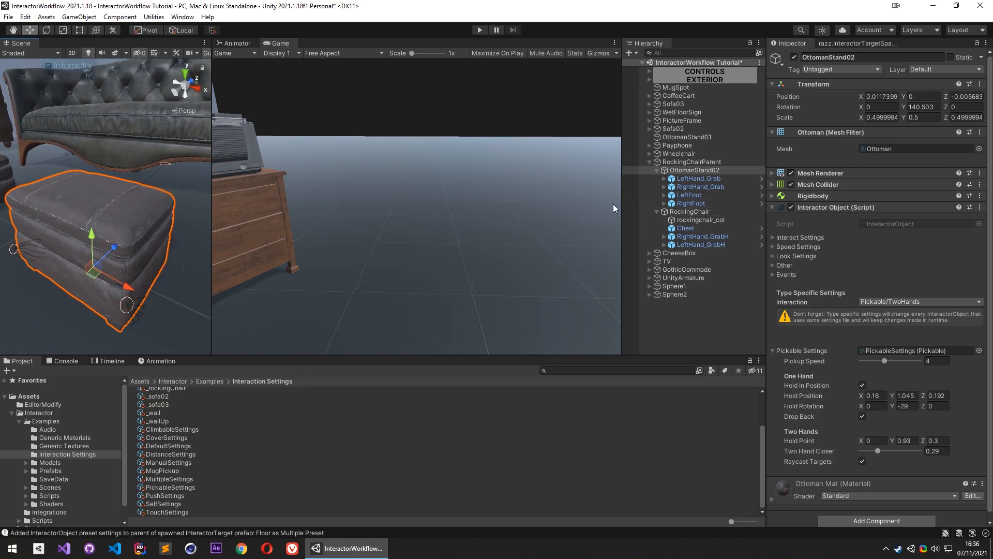
left_click(696, 203)
left_click(696, 195)
Create an empty child object under OttomanStand02 and name it OttomanPick
left_click(702, 171)
right_click(703, 174)
left_click(713, 290)
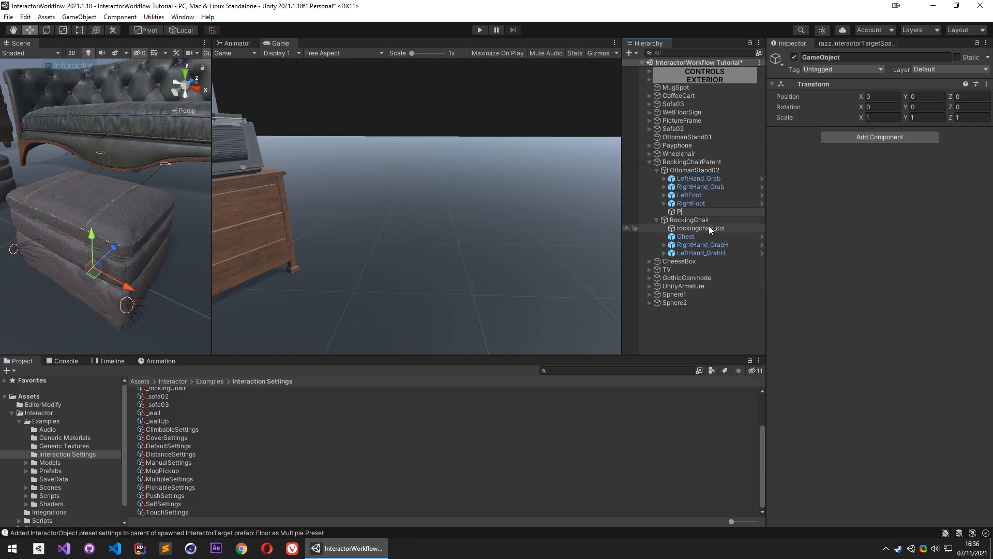
type("ick")
key("Return")
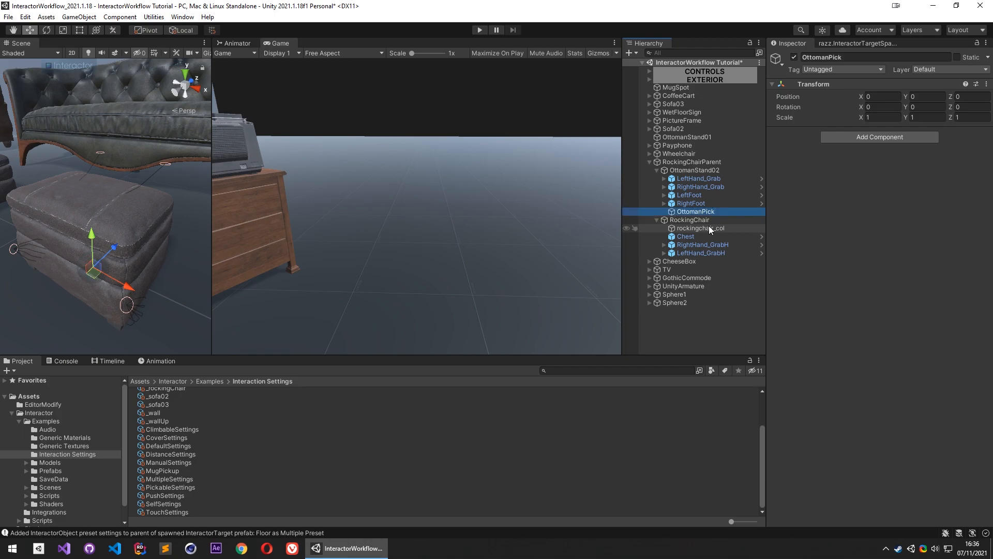
Move LeftHand_Grab and RightHand_Grab under OttomanPick, leaving the foot targets directly under OttomanStand02
left_click(710, 179)
left_click(702, 186)
left_click(699, 178)
left_click(697, 186, "ctrl")
left_click_drag(696, 181, 699, 212)
Set Other Targets Root in OttomanStand02's Interact Settings to OttomanPick, and collapse OttomanPick in the hierarchy
left_click(695, 173)
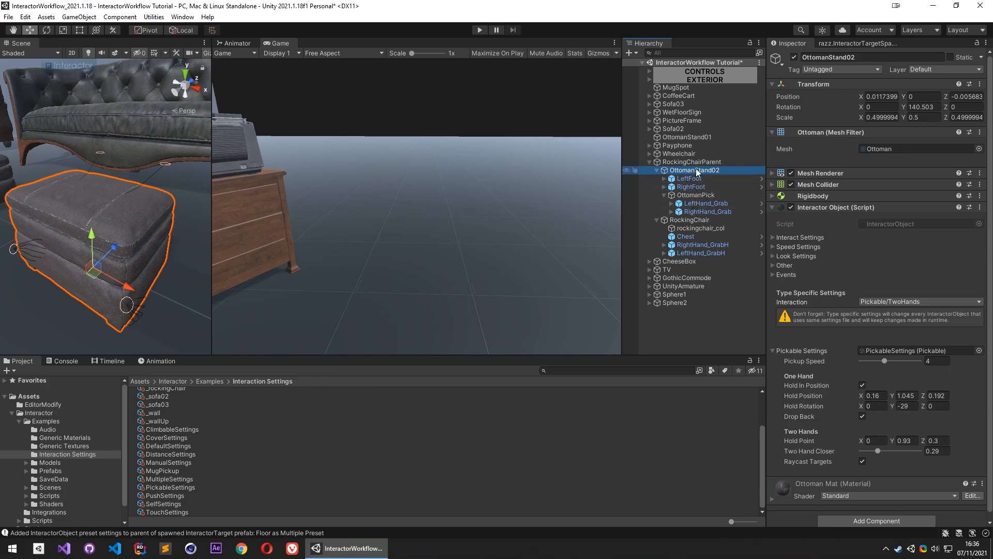
left_click(790, 237)
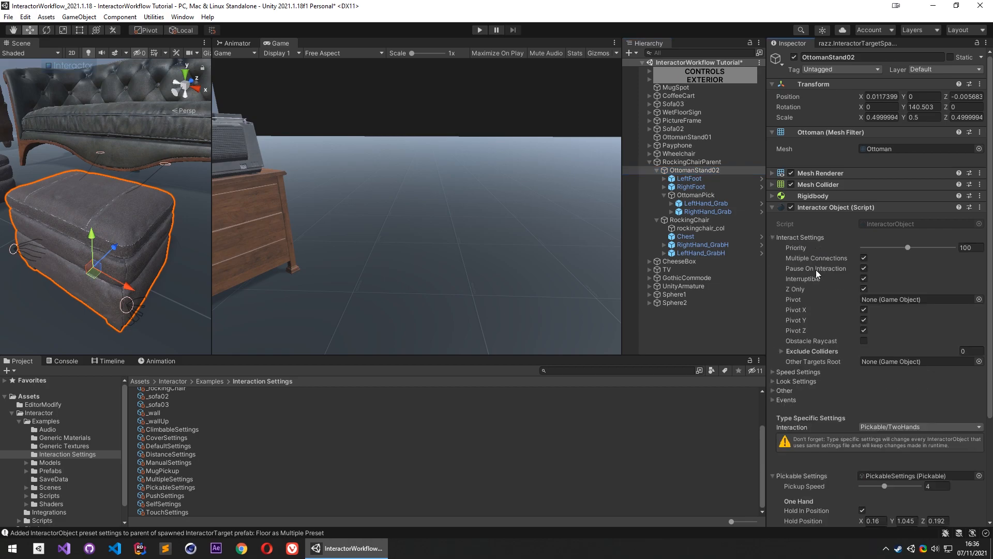
left_click_drag(918, 346, 889, 362)
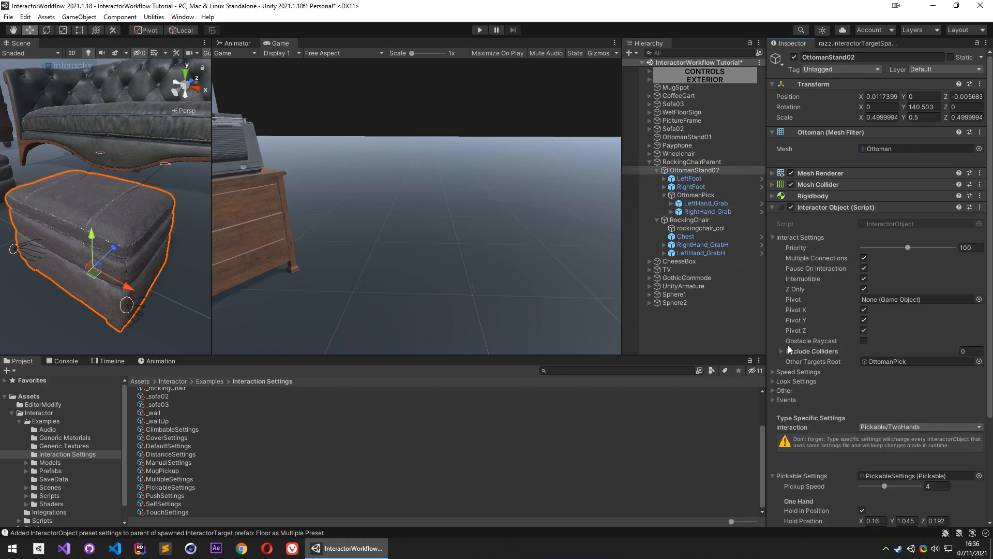
left_click(664, 195)
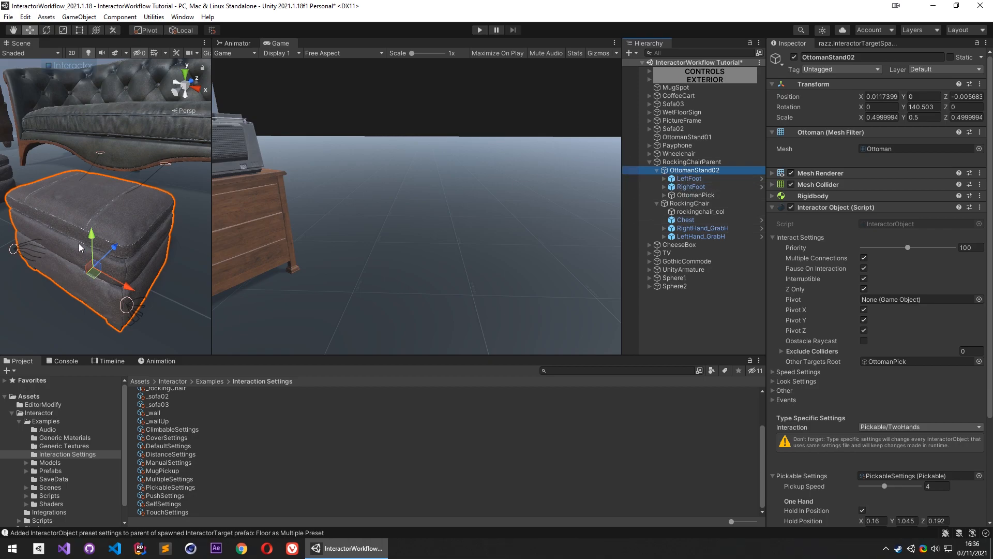
Play the scene, pick up the ottoman, carry it to the rocking chair, put it down and seat the character
left_click(480, 30)
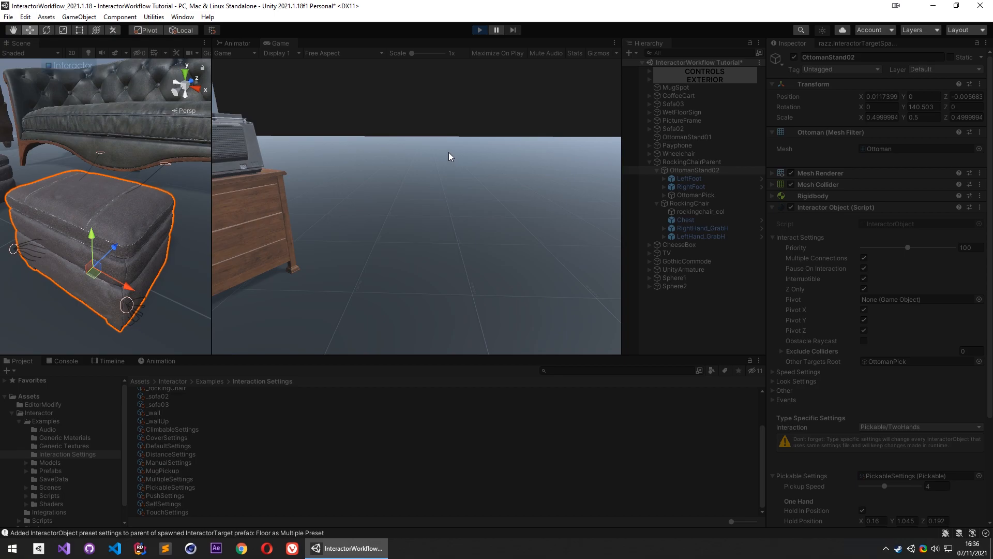
key("w")
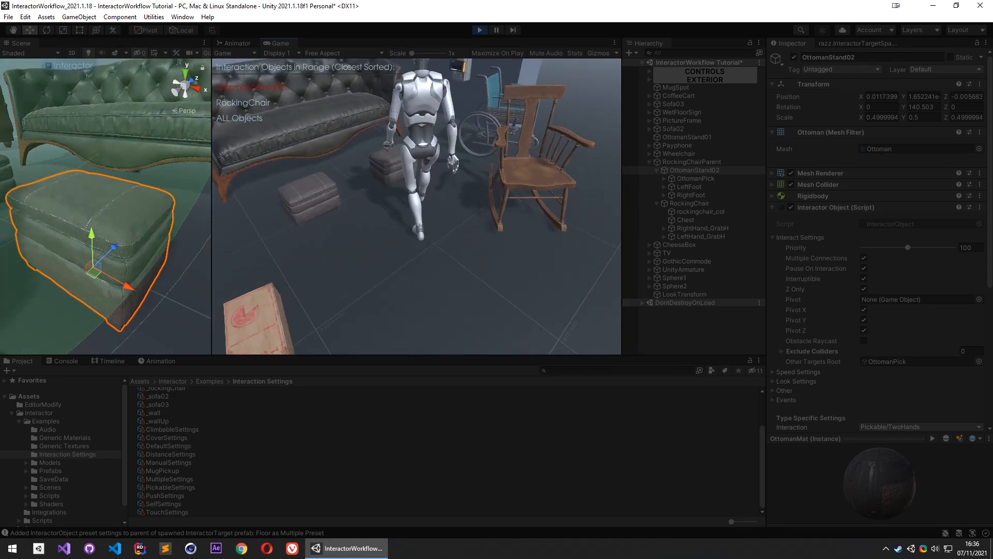
key("f")
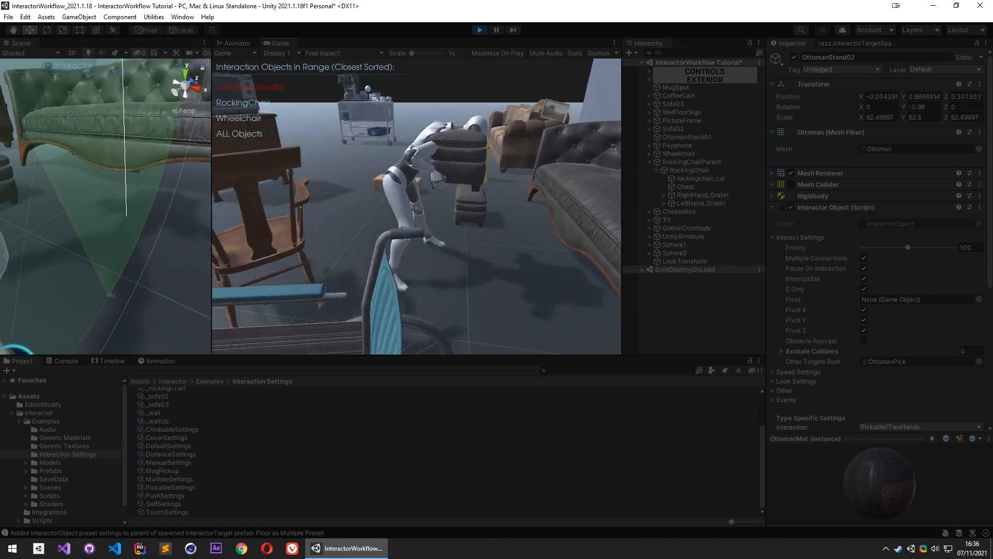
key("w")
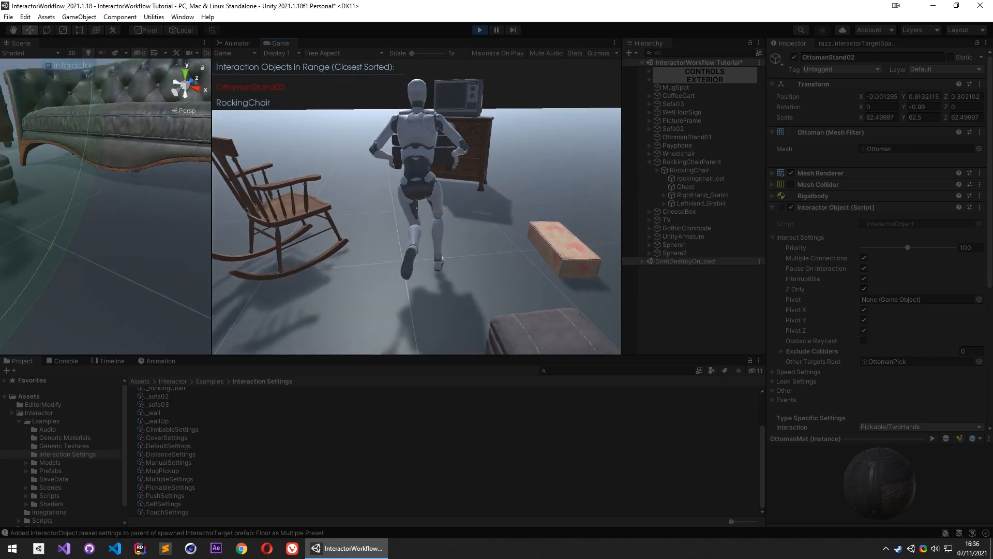
key("a")
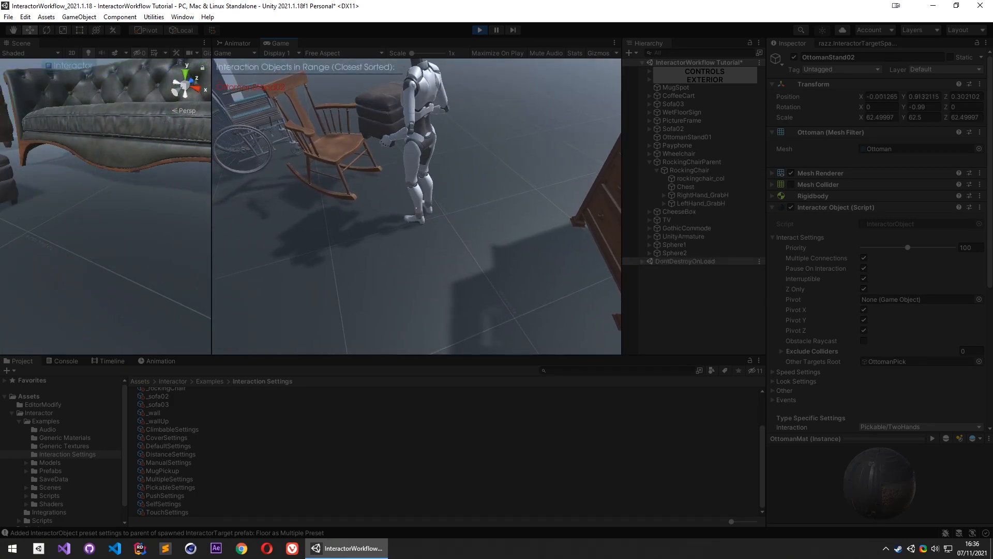
key("f")
key("f")
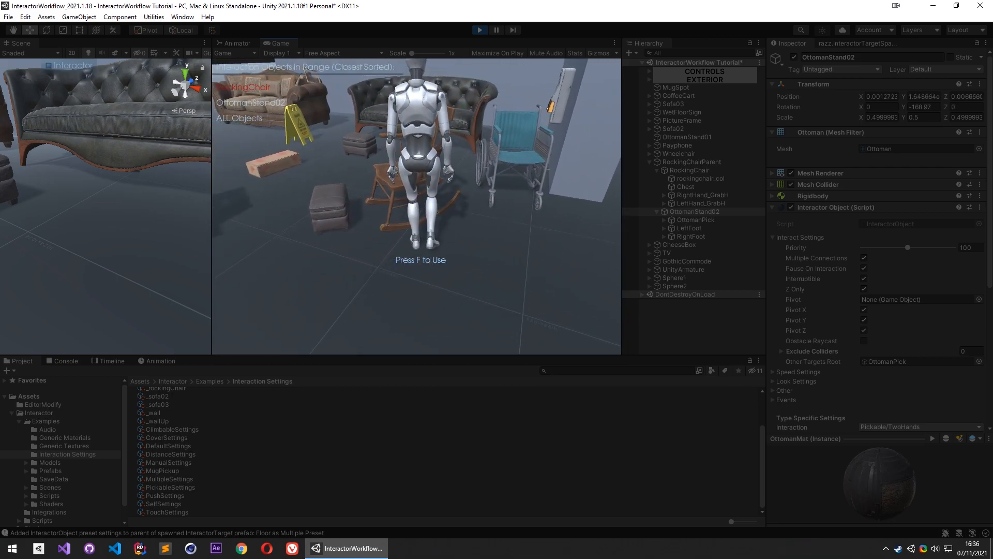
With the character seated, reposition the ottoman, test it as a child of RockingChair, return it to RockingChairParent and exit play mode
right_click_drag(117, 178, 109, 225)
key("s")
left_click_drag(86, 253, 123, 222)
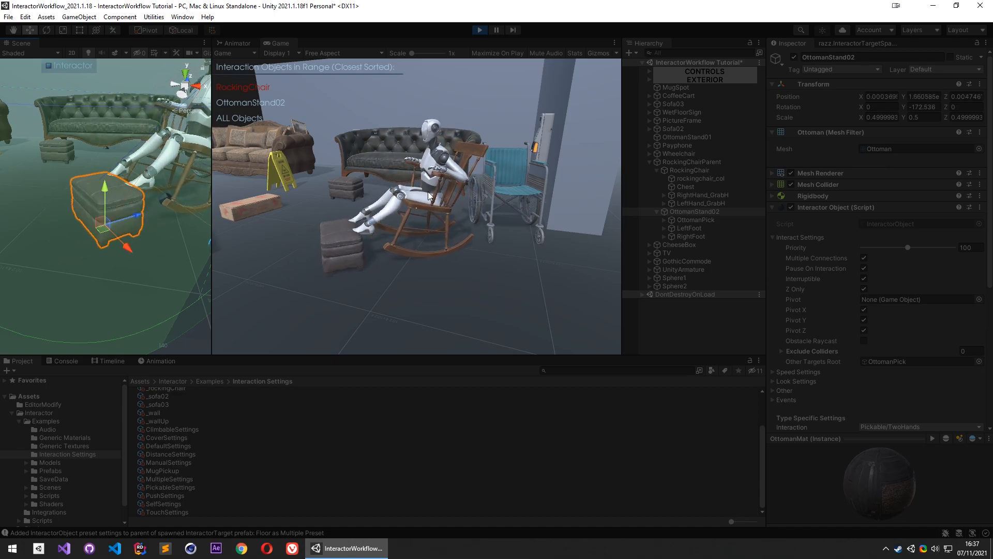
left_click(165, 171)
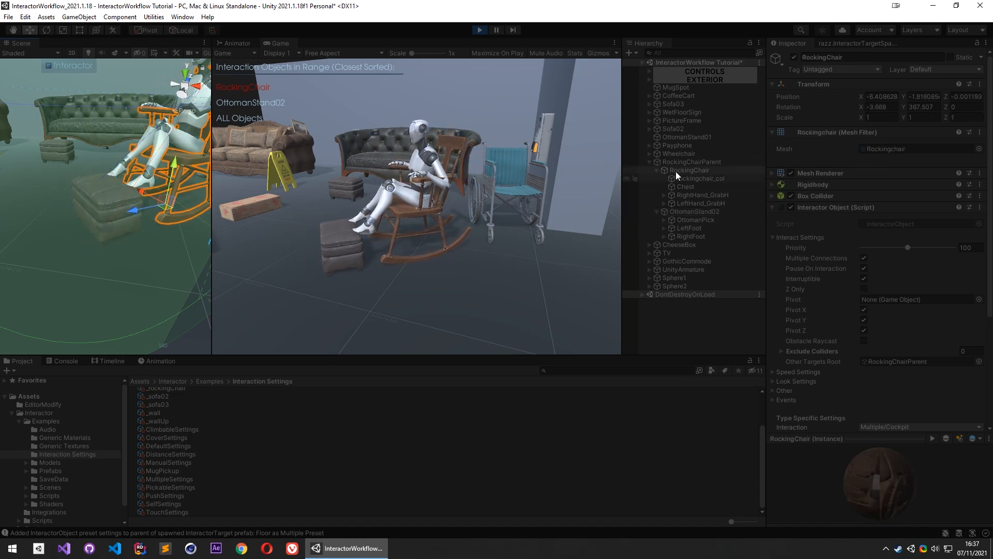
left_click(680, 211)
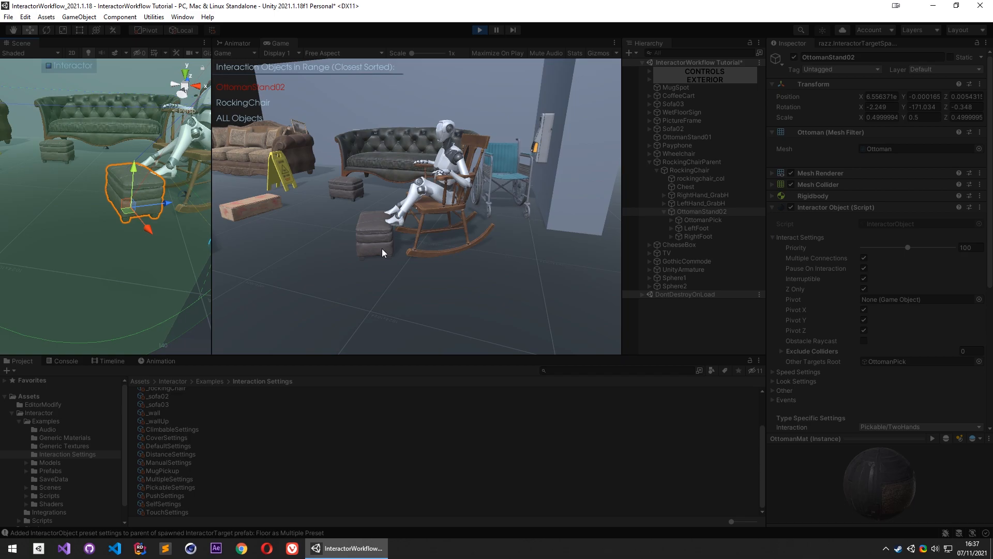
left_click_drag(713, 215, 703, 166)
key("ctrl+p")
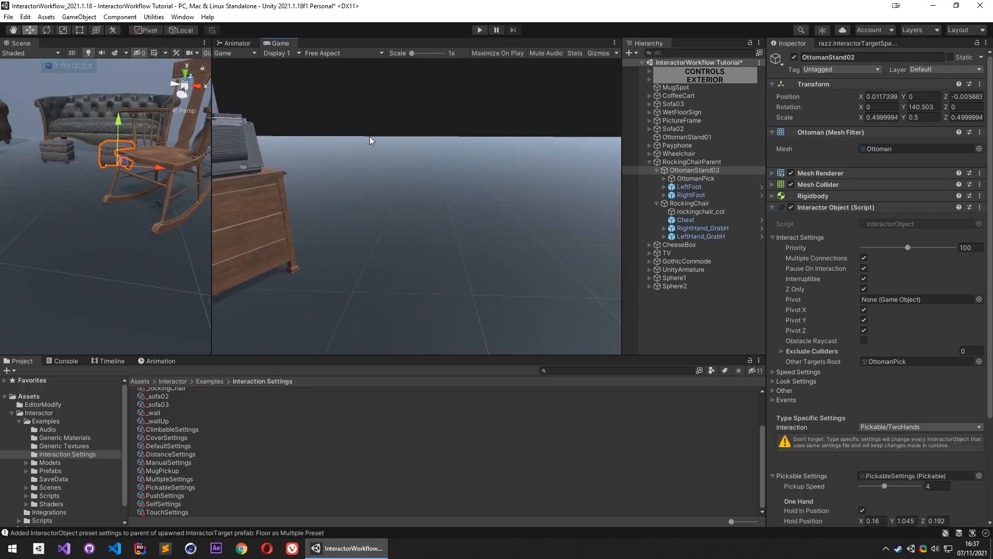
Enlarge the Scene view around the commode's drawers and open the Interactor target spawner settings
left_click_drag(220, 205, 342, 205)
right_click_drag(336, 201, 145, 244)
scroll(190, 229, "up", 5)
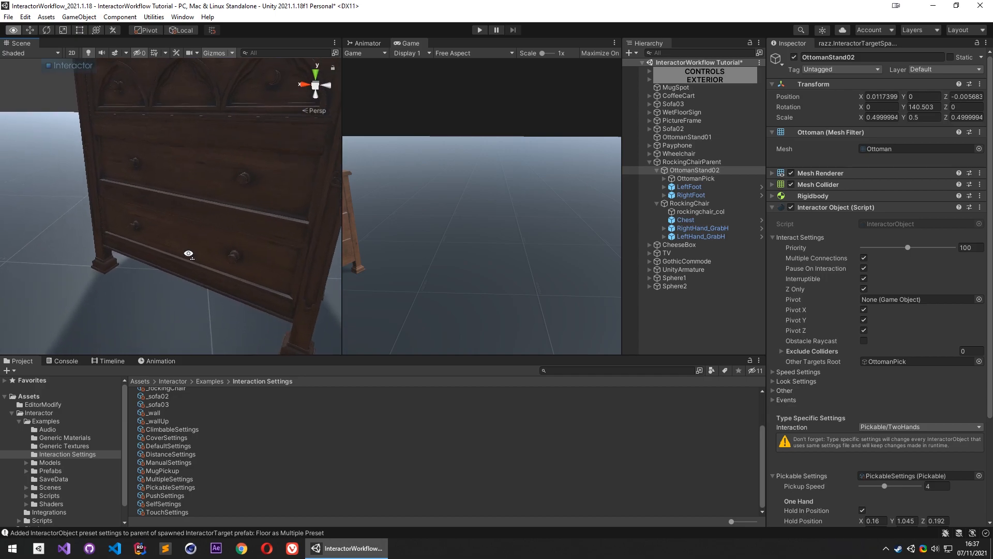
right_click(182, 237)
right_click_drag(181, 220, 104, 89)
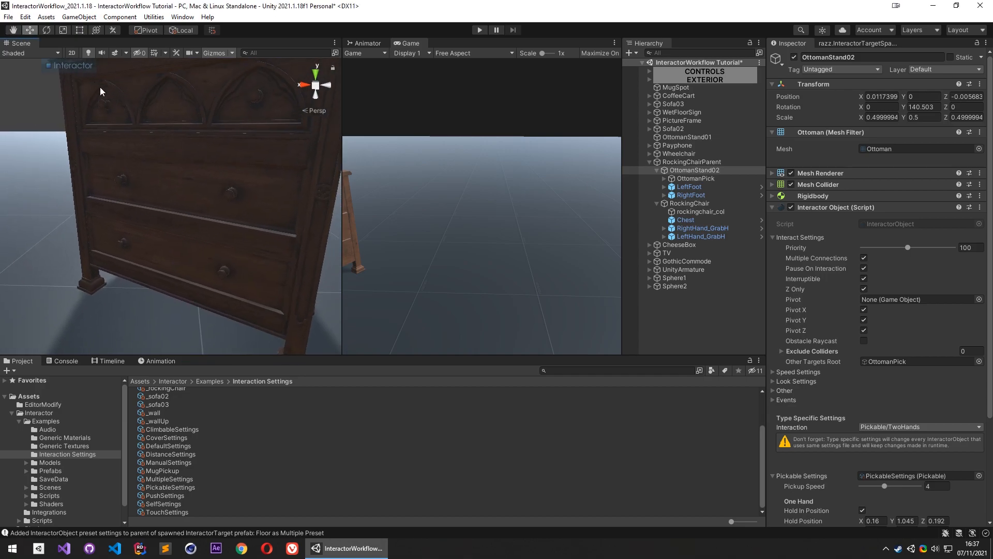
left_click(48, 67)
left_click(241, 175)
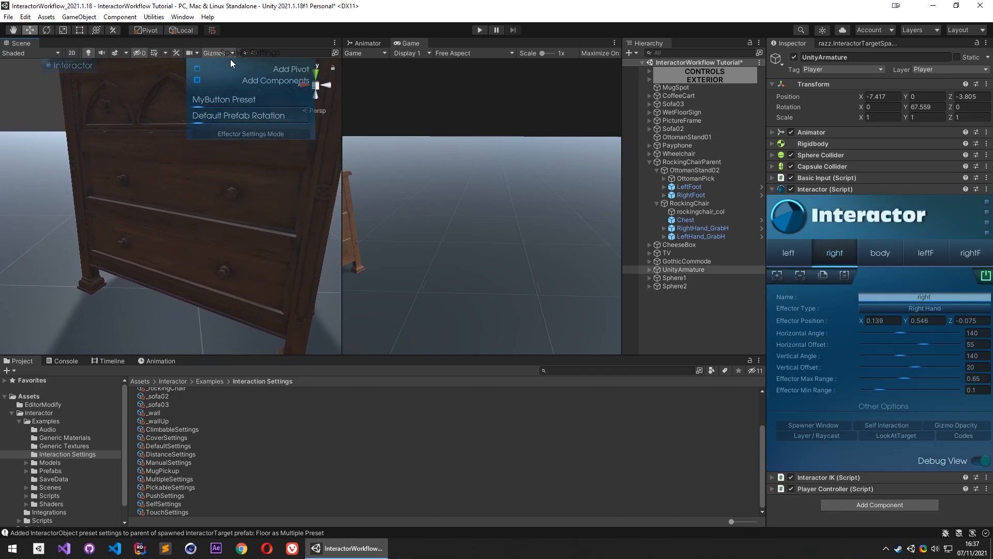
Choose MyDistance Preset in the spawner and spawn an interactor target on the commode's lowest drawer
left_click_drag(203, 105, 281, 110)
mouse_move(182, 285)
left_mouse_down("alt")
mouse_move(195, 284)
mouse_move(184, 269)
left_mouse_up("alt")
right_click(183, 221)
left_click(222, 223)
Delete the spawned target from GothicCommode_01_door03 and select the drawer object itself
left_click(698, 295)
left_click(694, 302)
key("Delete")
left_click(687, 286)
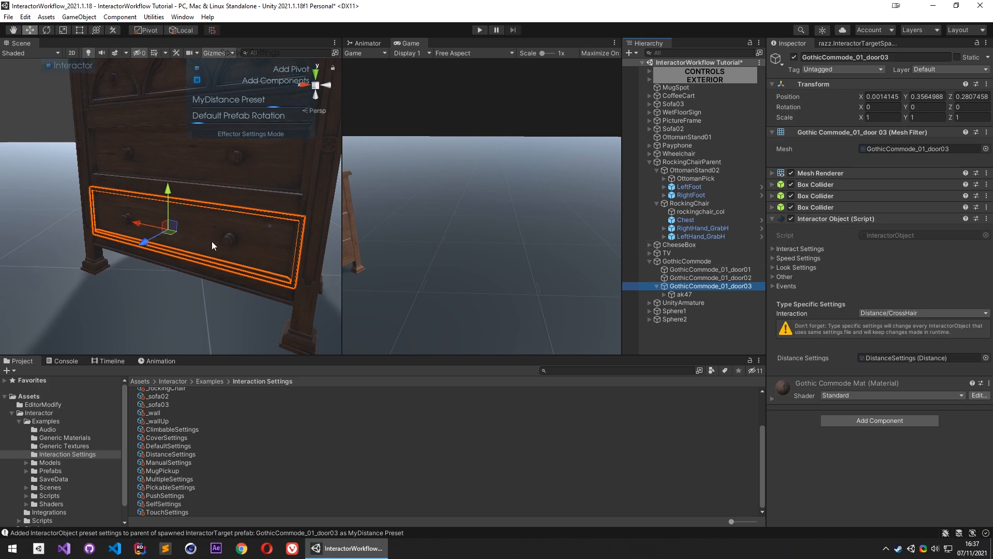
Briefly run the scene with the drawer's distance interaction and exit play mode
scroll(211, 246, "up", 3)
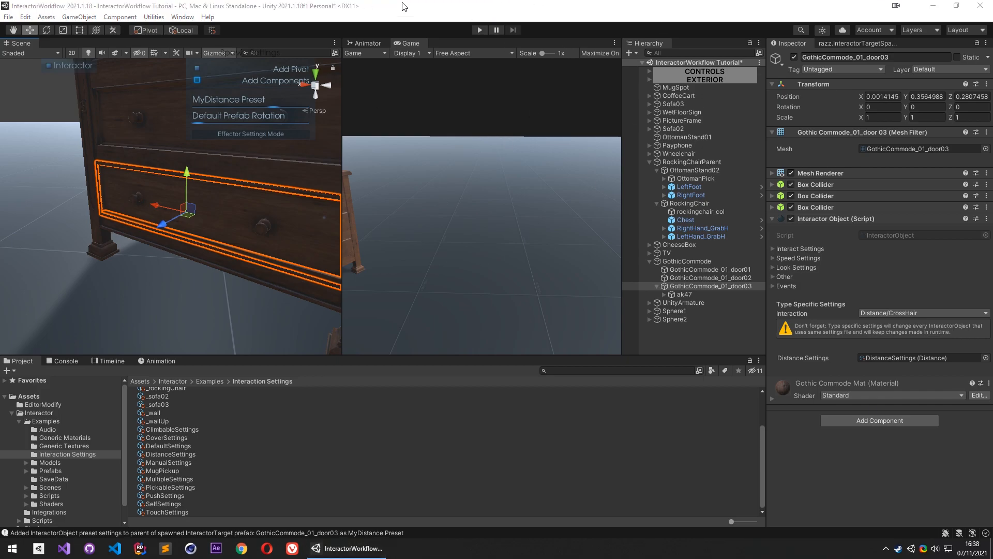
left_click(480, 29)
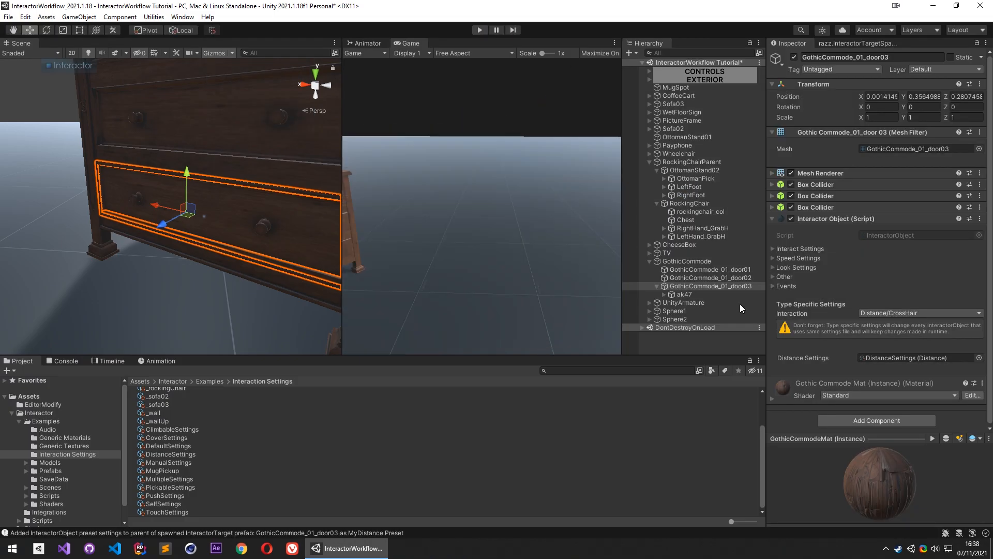
key("ctrl+p")
Add the Add Basic Force script to GothicCommode_01_door03, with Force 0, 0.35, 0.75 and Force Mode set to Acceleration
left_click(859, 421)
left_click(864, 408)
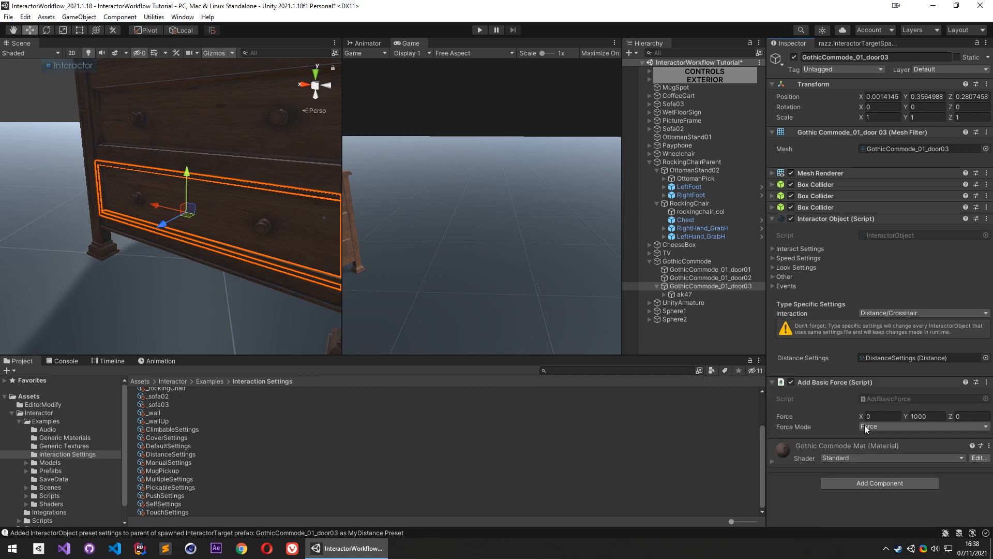
left_click(879, 425)
left_click(885, 447)
left_click(930, 419)
type("0")
Open the AddBasicForce script in Visual Studio and examine how ClickForce handles objects with and without a Rigidbody
left_click(894, 398)
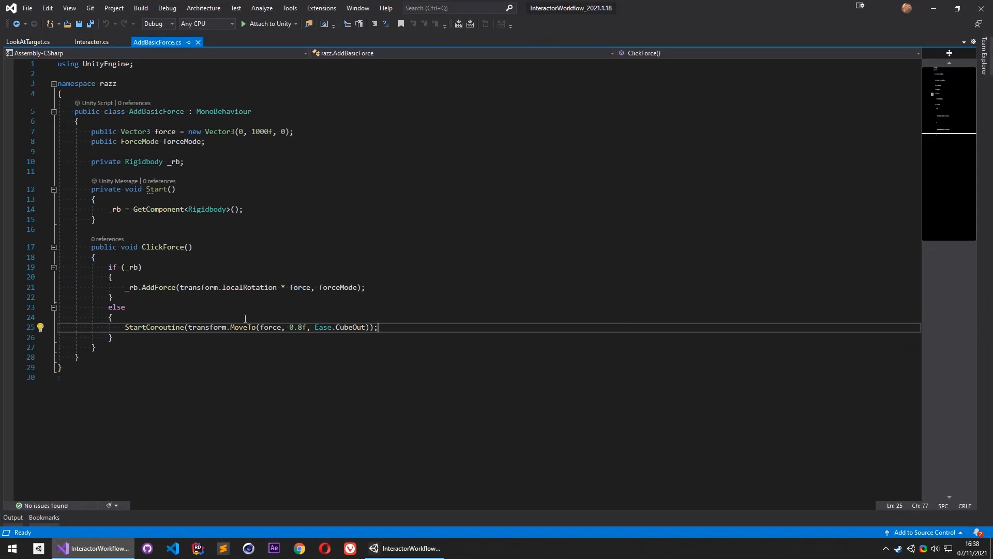
left_click(234, 200)
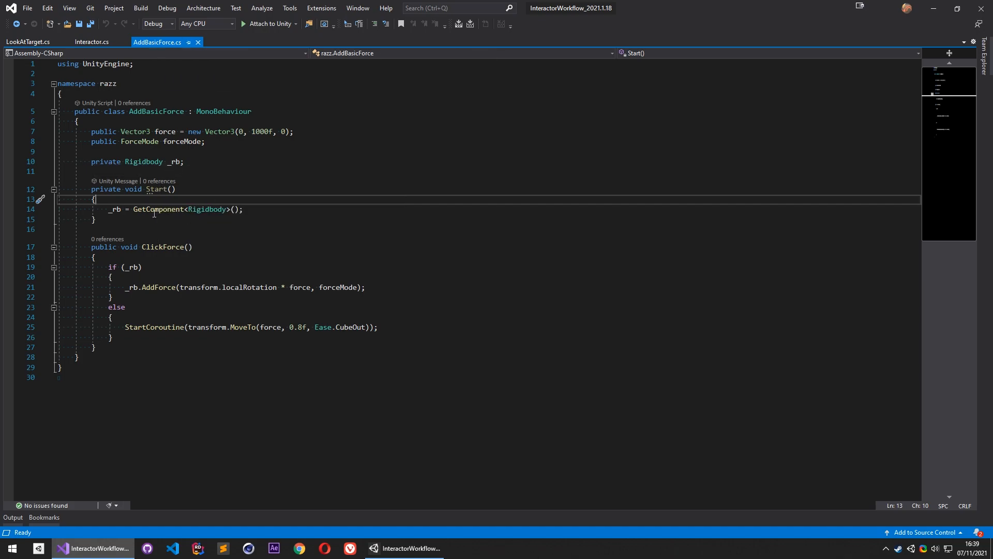
double_click(127, 269)
key("Up")
left_click_drag(125, 288, 385, 289)
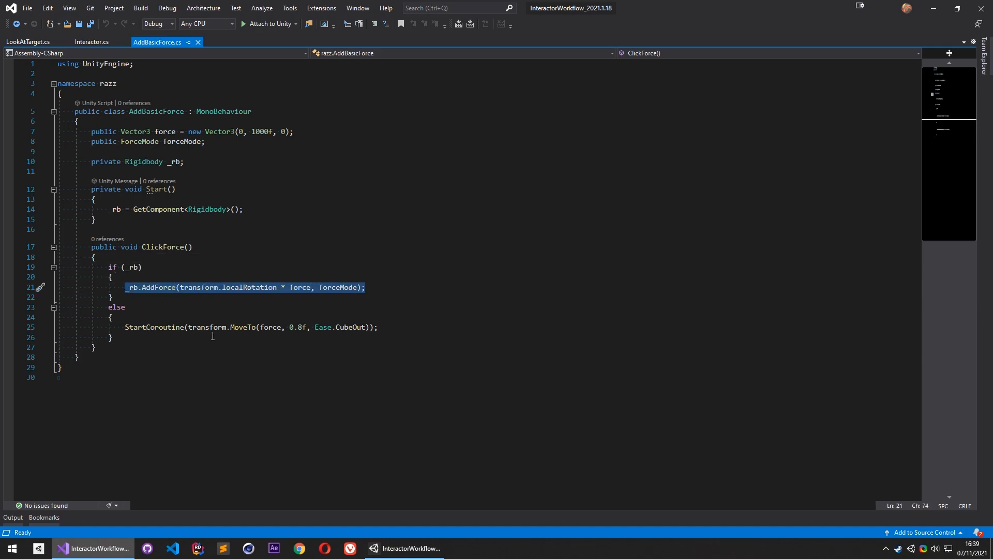
left_click_drag(188, 328, 281, 327)
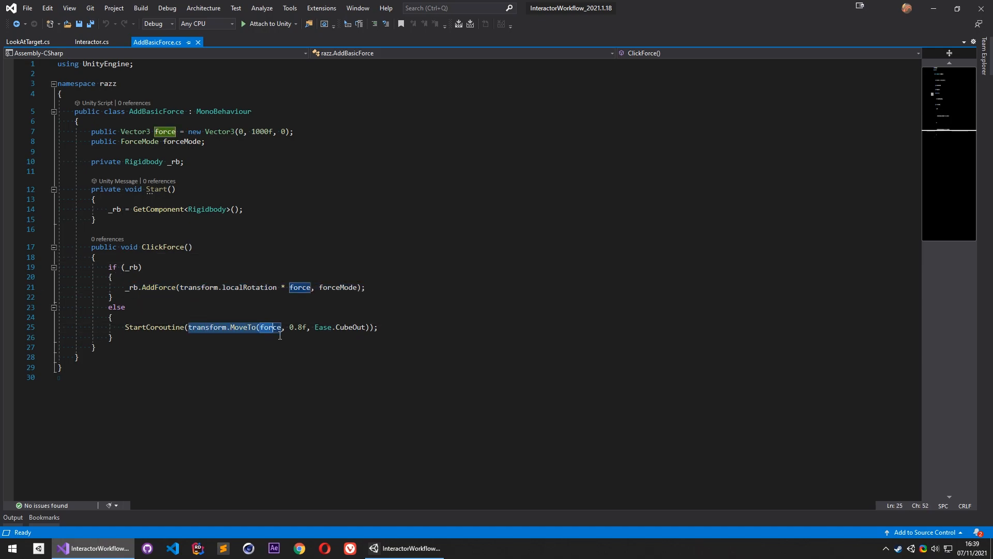
left_click_drag(382, 328, 129, 332)
left_click(280, 341)
left_click(232, 329)
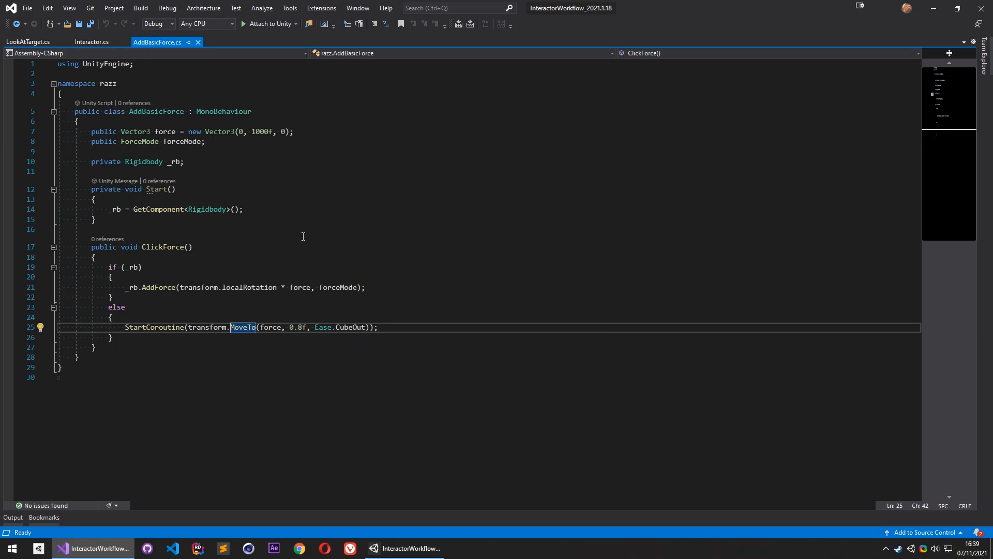
Switch back to Unity and add an event on the drawer's Interactor Object that calls AddBasicForce.ClickForce on GothicCommode_01_door03
key("alt+Tab")
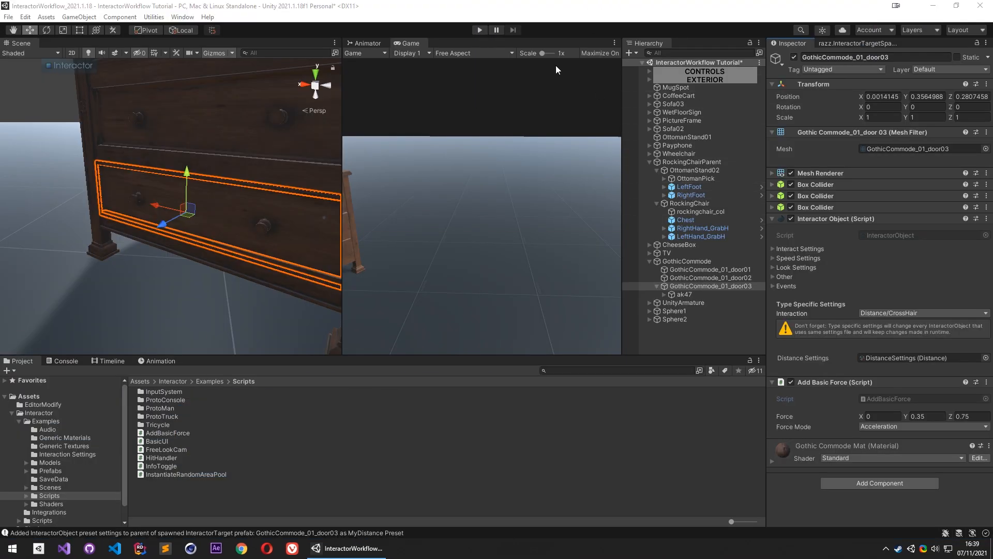
left_click(807, 286)
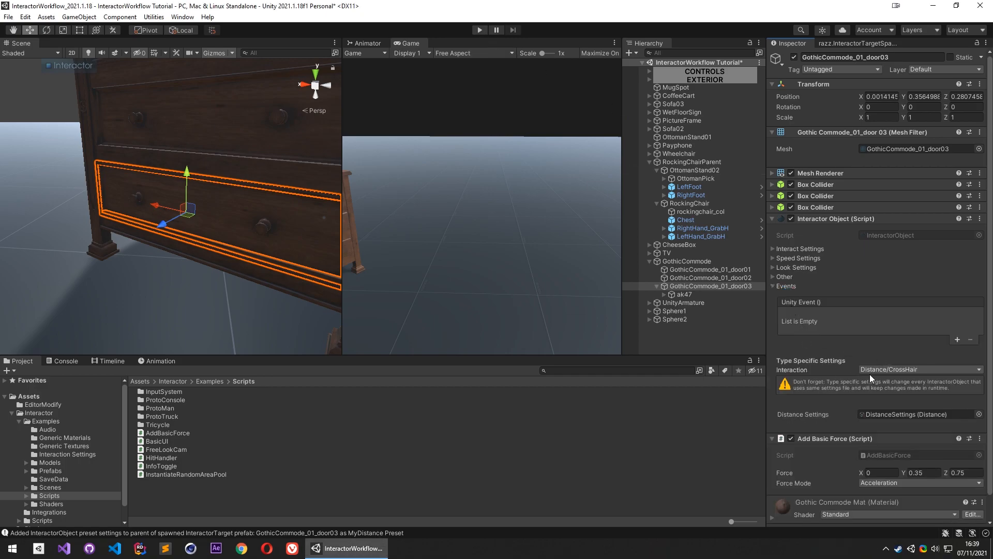
left_click(957, 339)
scroll(843, 347, "down", 1)
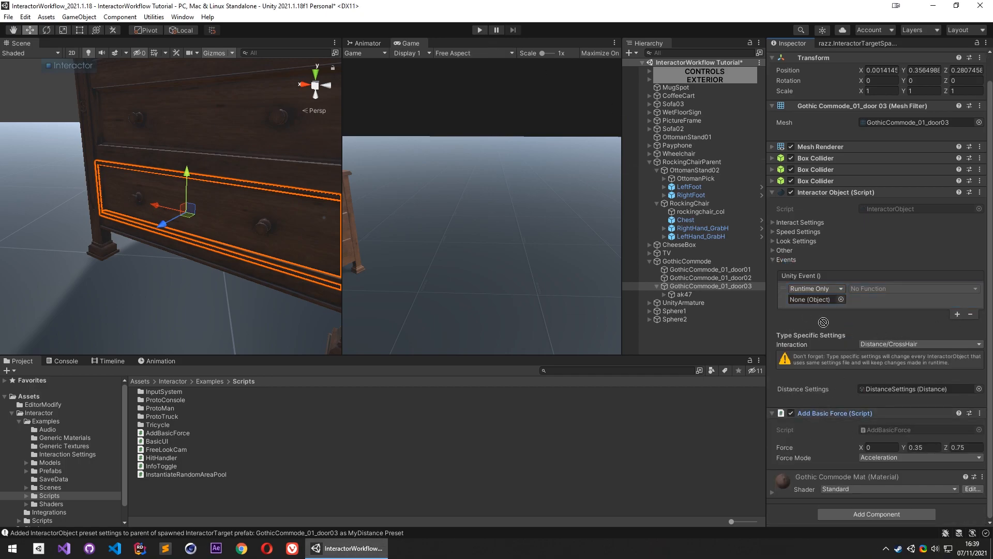
left_click(880, 287)
mouse_move(909, 379)
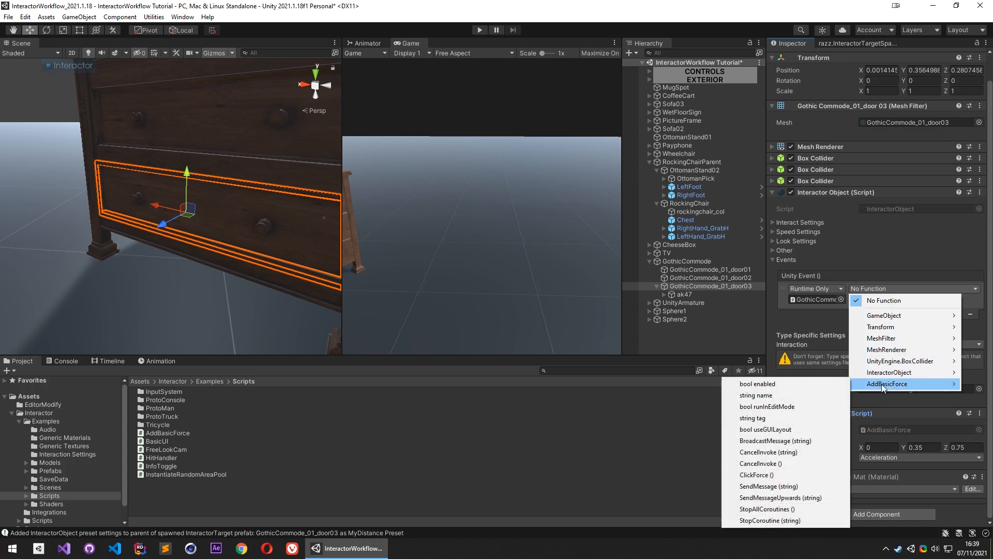
left_click(755, 472)
Run the scene, walk the character around near the coffee cart, and inspect the Crosshair Enable option on PlayerState & UI
left_click(479, 29)
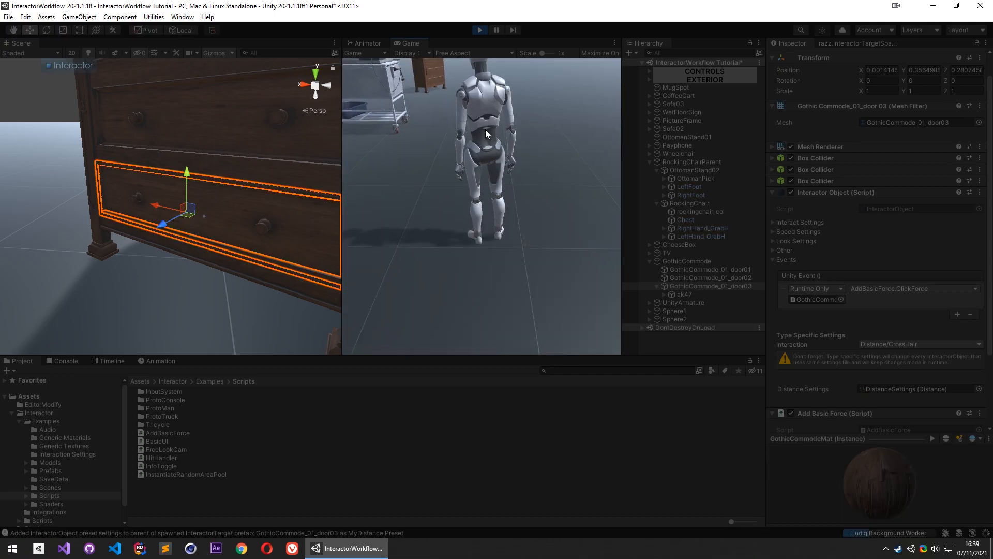
left_click(485, 129)
key("w")
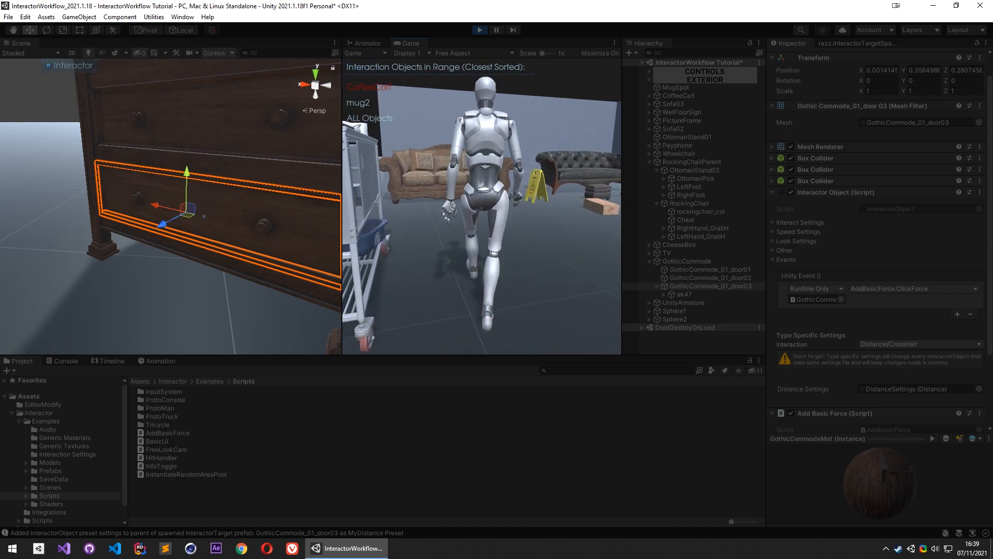
key("Escape")
key("s")
left_click(492, 215)
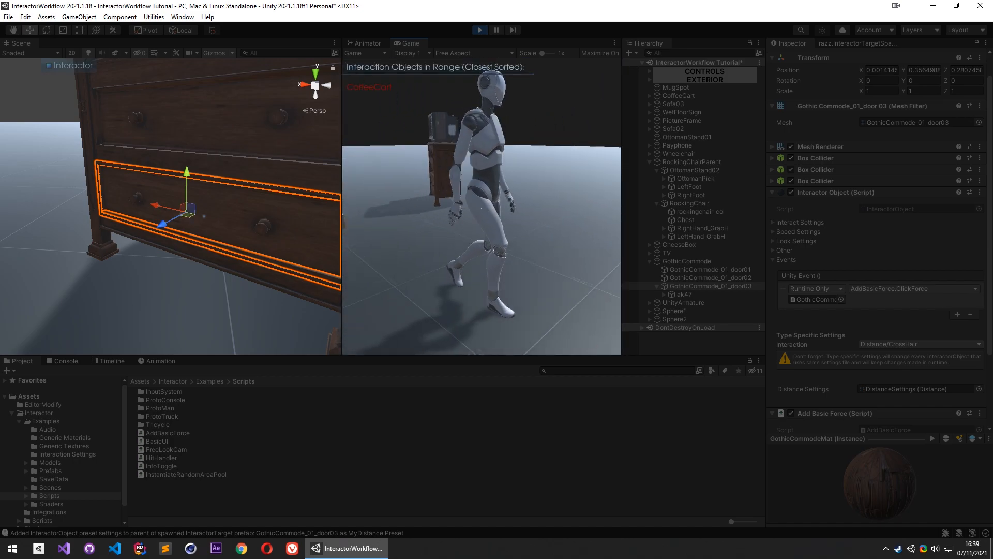
key("w")
key("Escape")
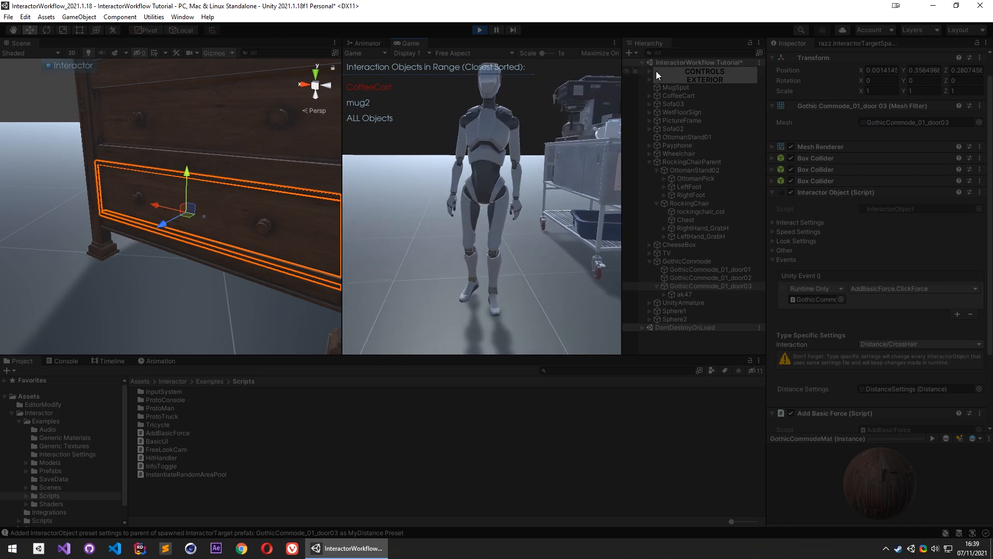
left_click(649, 71)
left_click(702, 79)
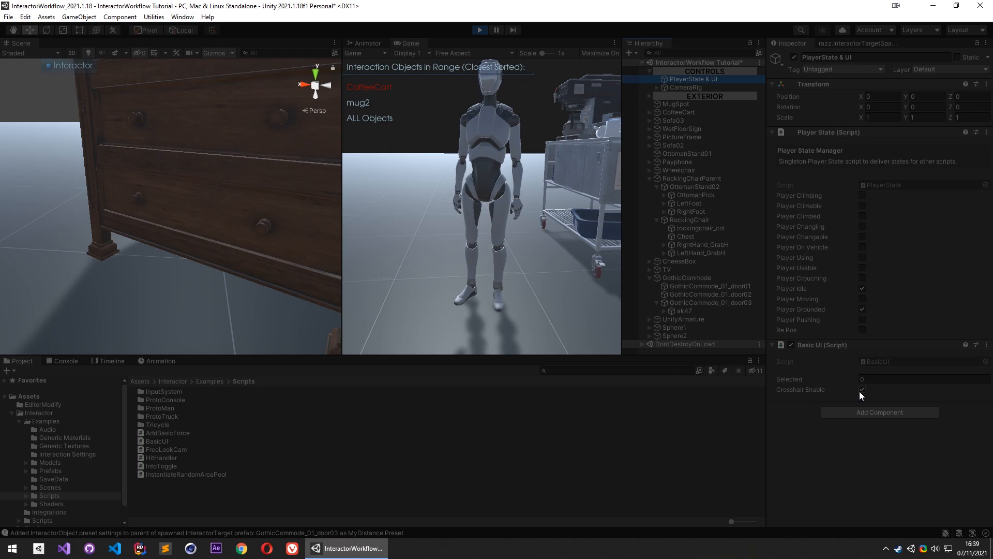
Walk the character to the commode, use the lowest drawer's distance interaction to open it, and exit play mode
left_click(543, 248)
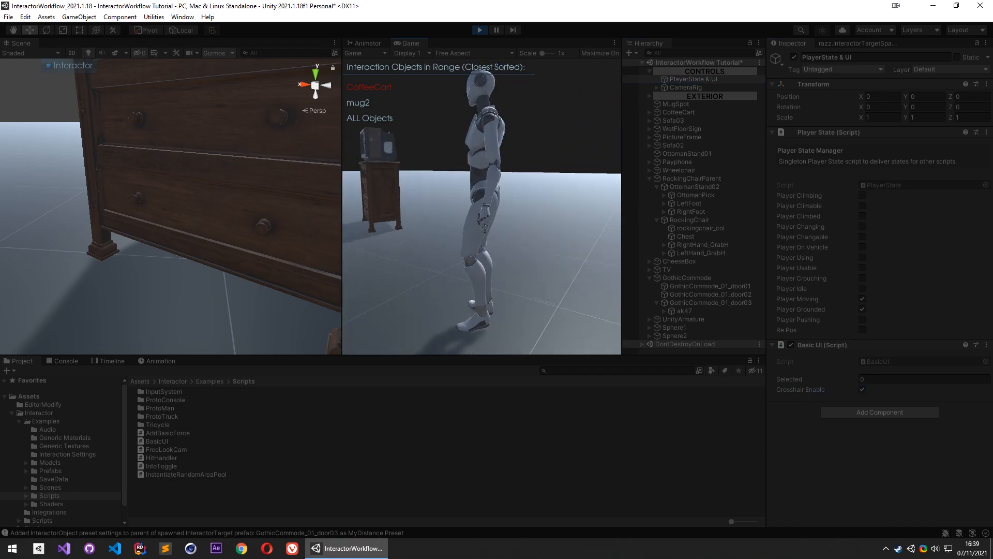
key("w")
key("c")
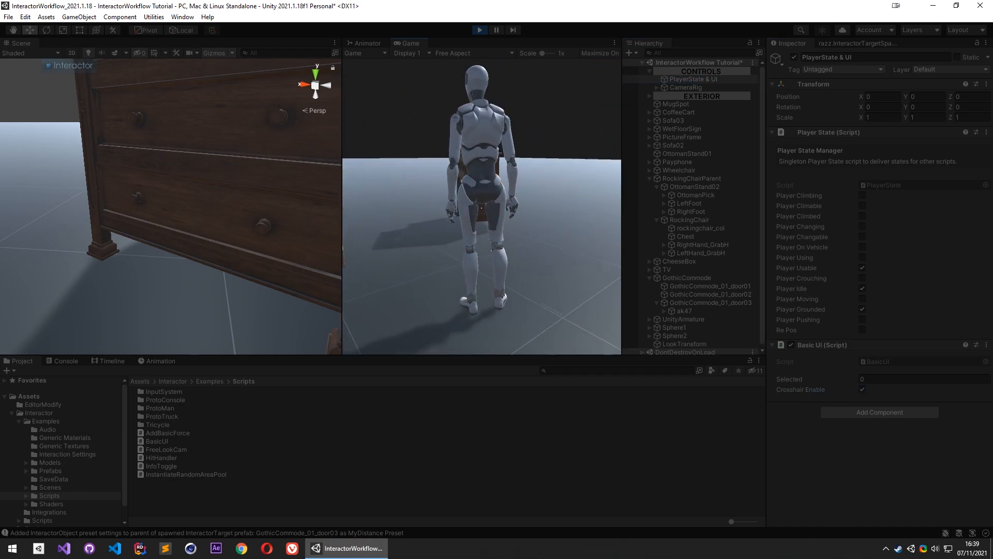
key("a")
key("w")
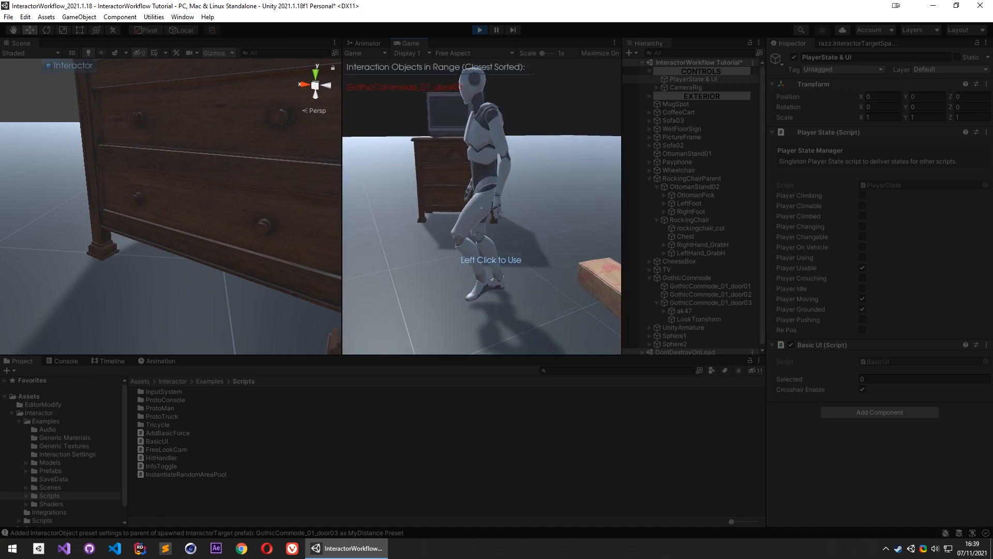
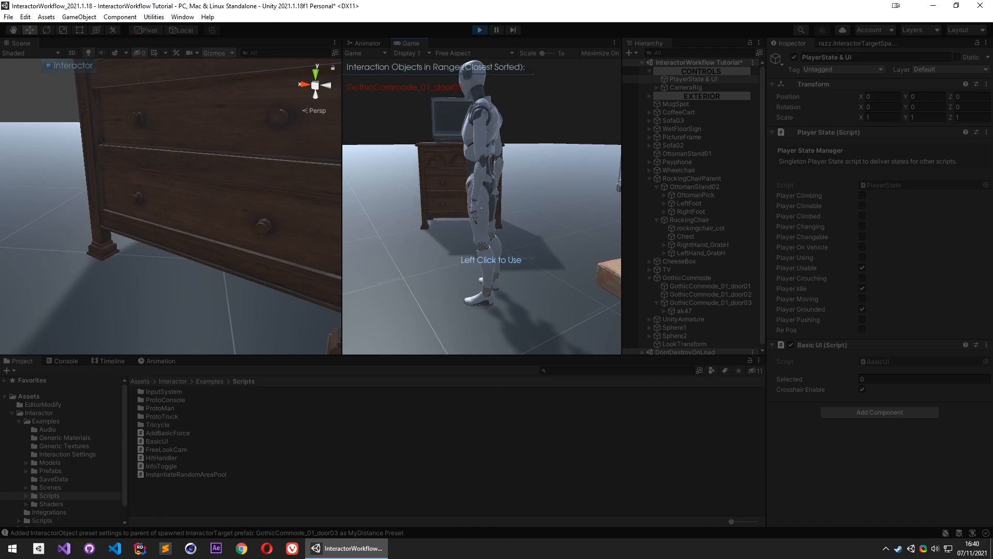
left_click(488, 226)
key("w")
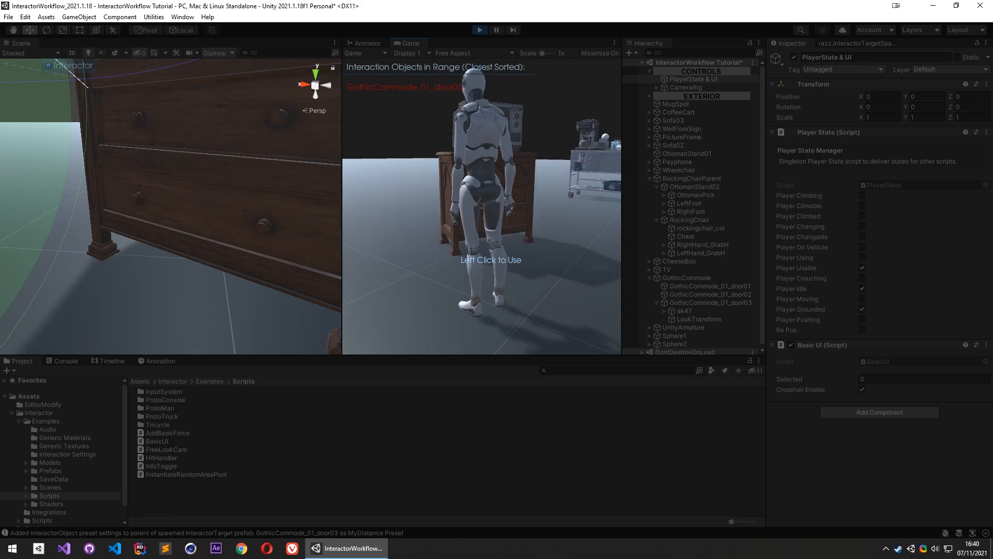
left_click(481, 207)
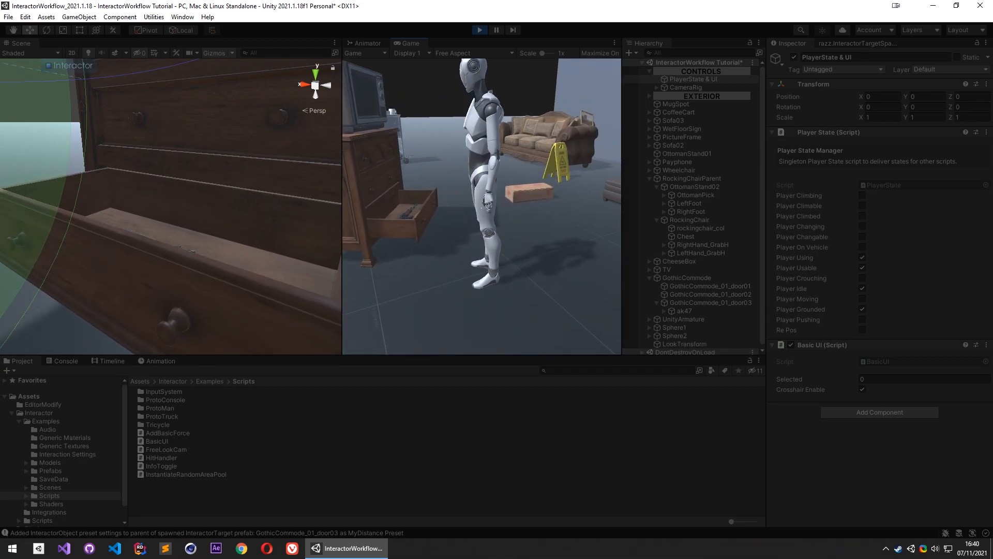
key("w")
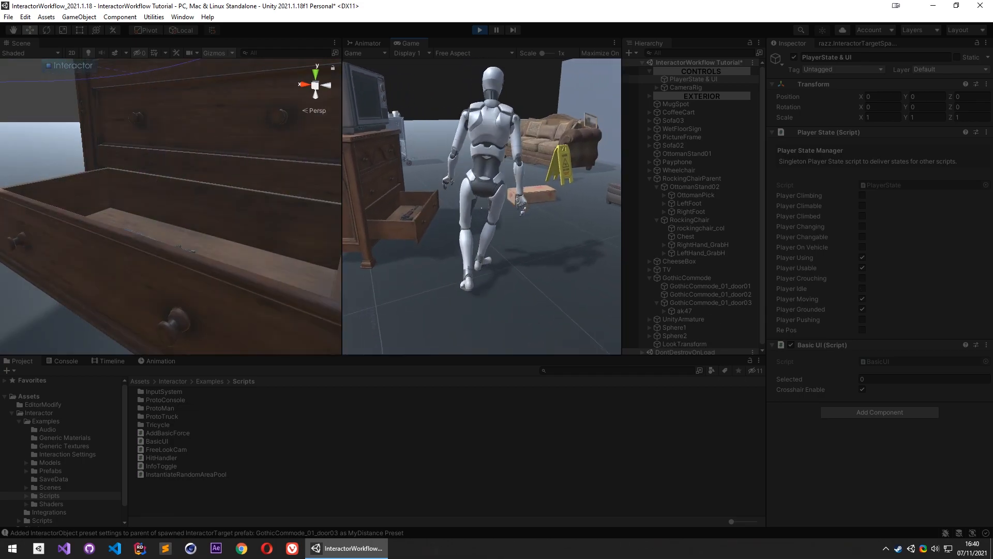
key("Escape")
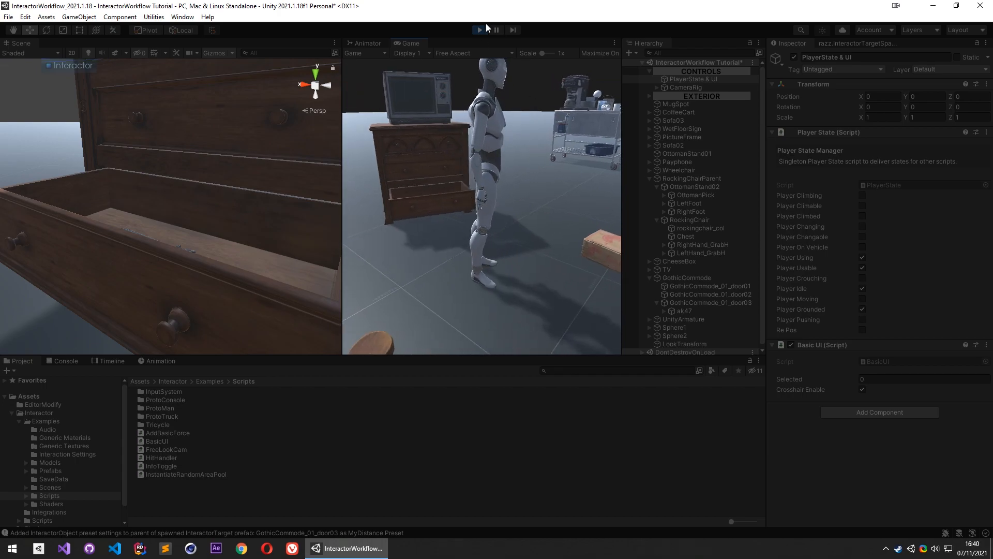
left_click(480, 30)
Select the commode's lowest drawer and expand its Mesh Renderer materials and the Gothic Commode Mat settings
left_click(231, 207)
left_click_drag(222, 189, 160, 182, "alt")
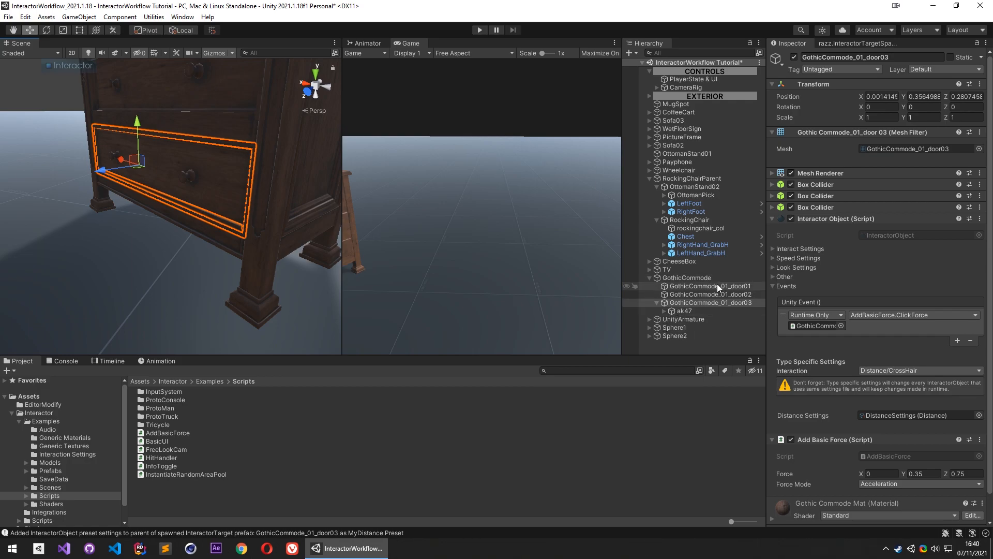
left_click(772, 172)
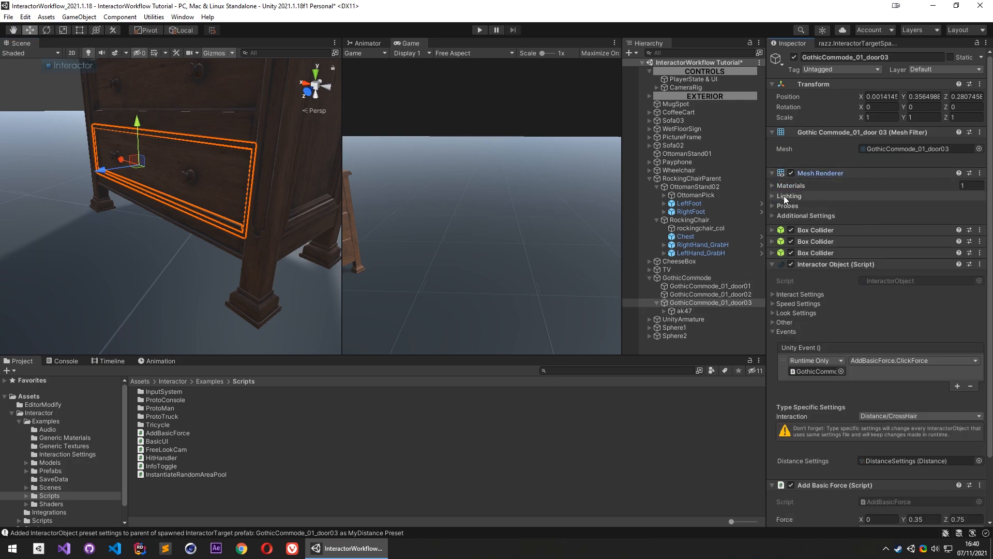
left_click(774, 186)
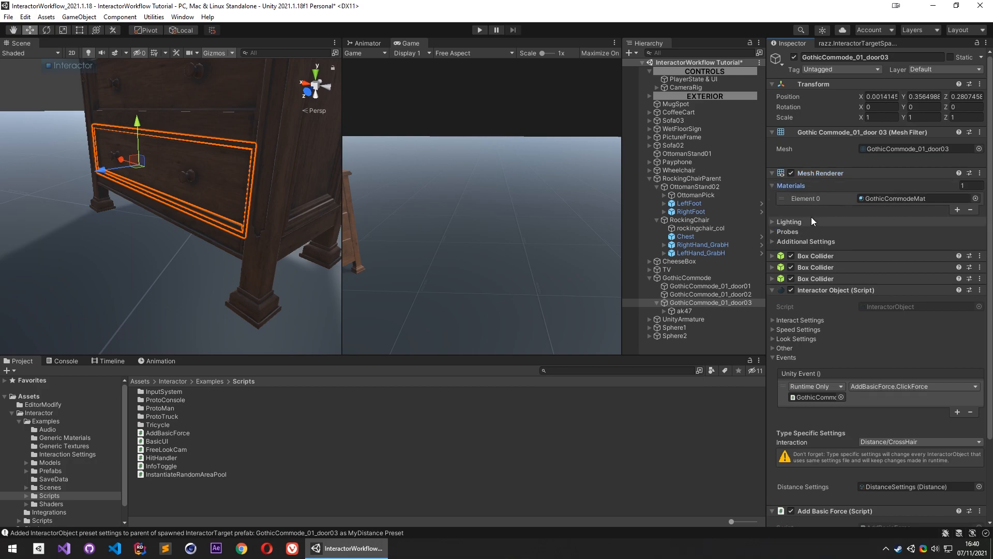
scroll(812, 248, "down", 5)
left_click(830, 474)
scroll(844, 344, "down", 10)
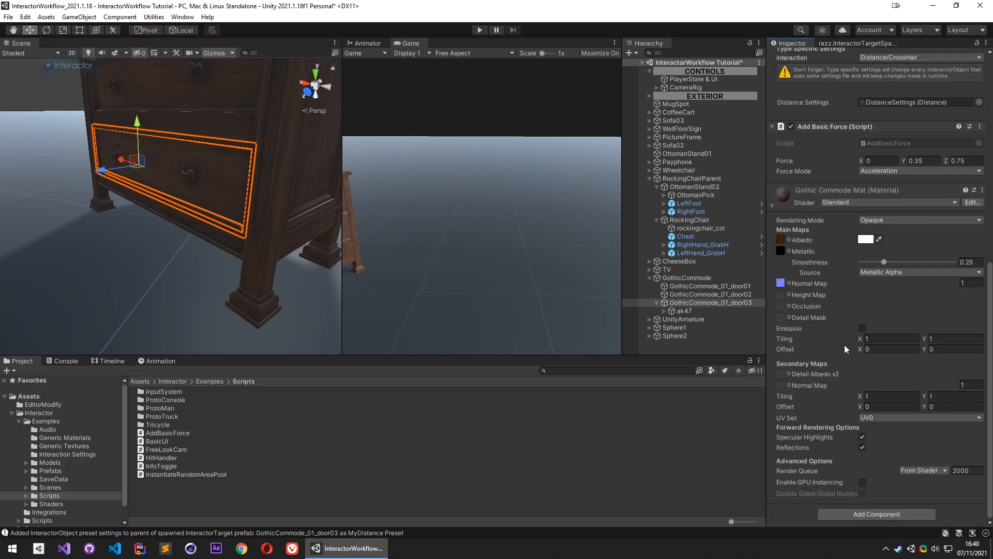
Change the shader of Gothic Commode Mat to Interactor/Standart Metallic Outlines
left_click(850, 201)
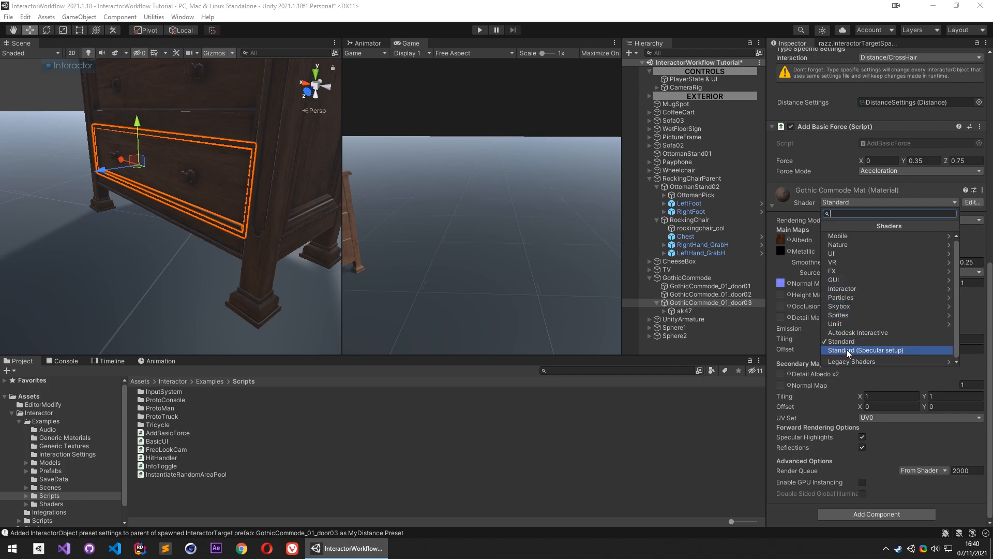
type("razz")
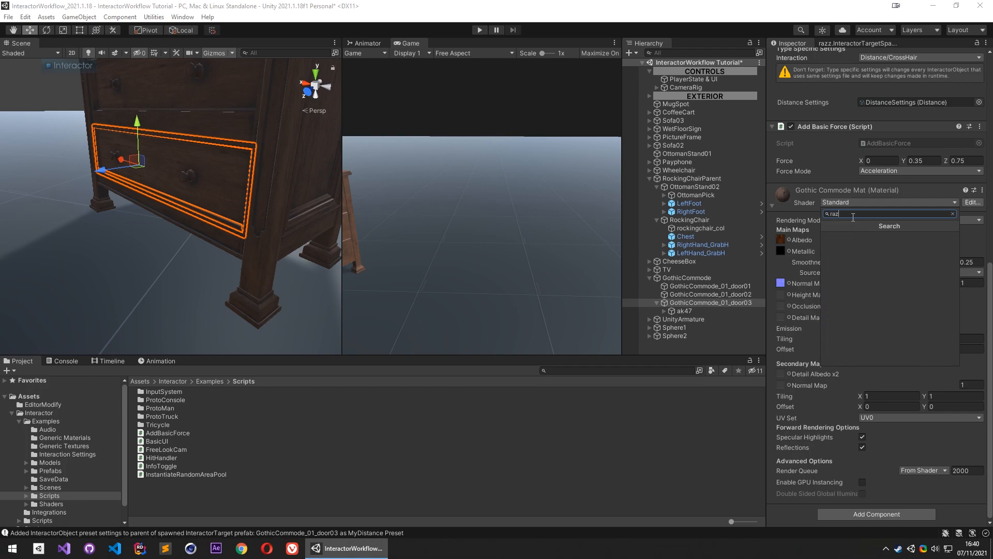
type("glow")
key("BackSpace")
key("BackSpace")
key("BackSpace")
key("BackSpace")
type("o")
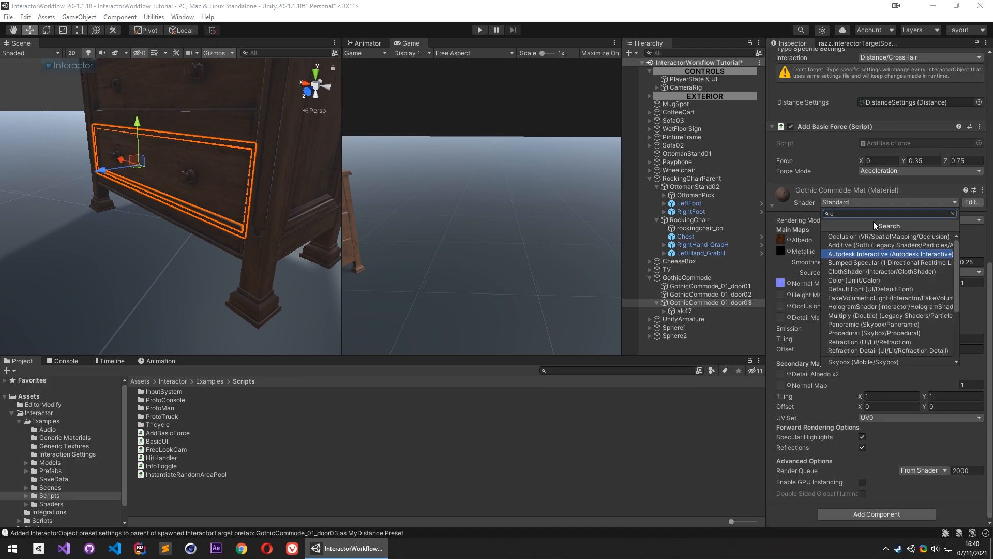
type("u")
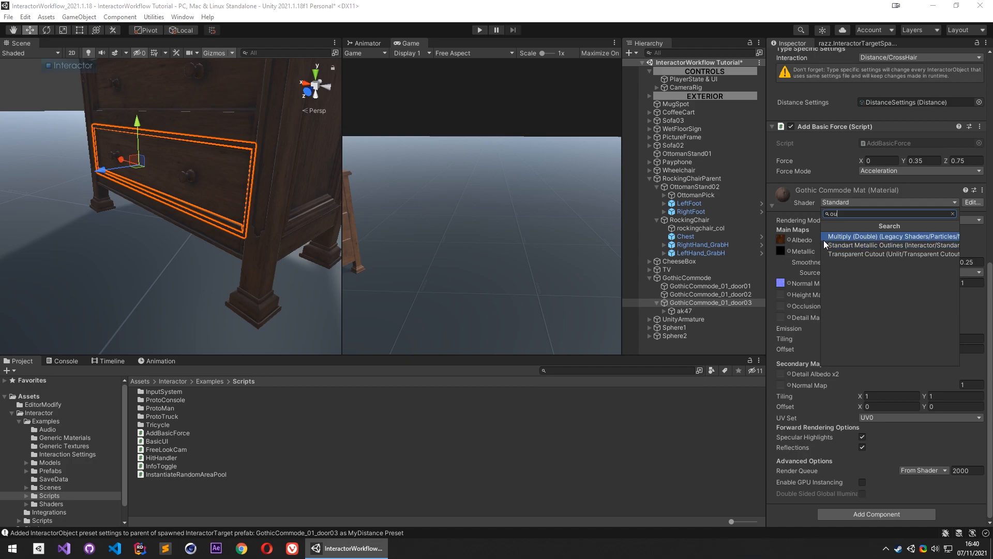
left_click(845, 245)
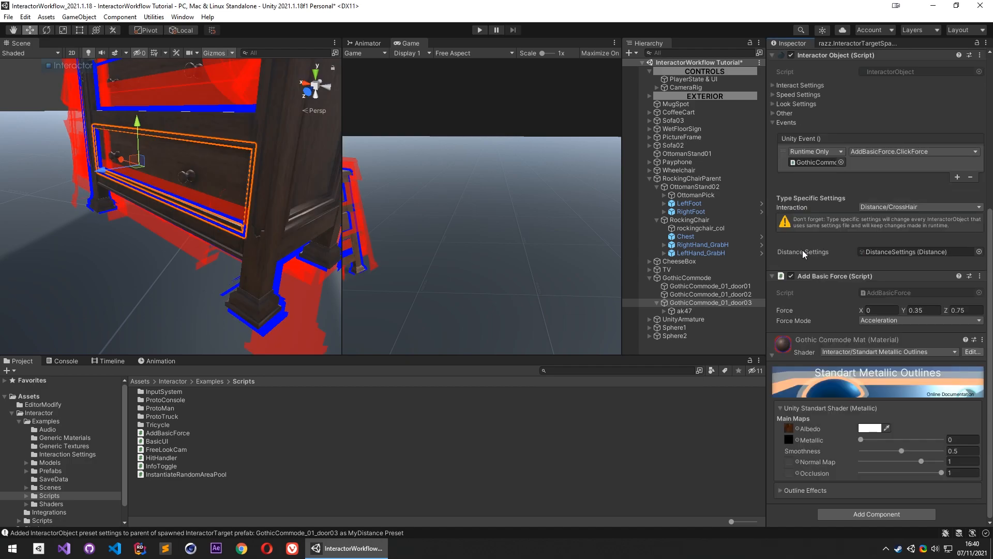
In the material's Outline Effects, set the First Outline Width to 0.08 and the Second Outline Width to 0.03
scroll(836, 392, "up", 3)
scroll(836, 392, "down", 3)
key("s")
right_click_drag(232, 191, 243, 214)
key("w")
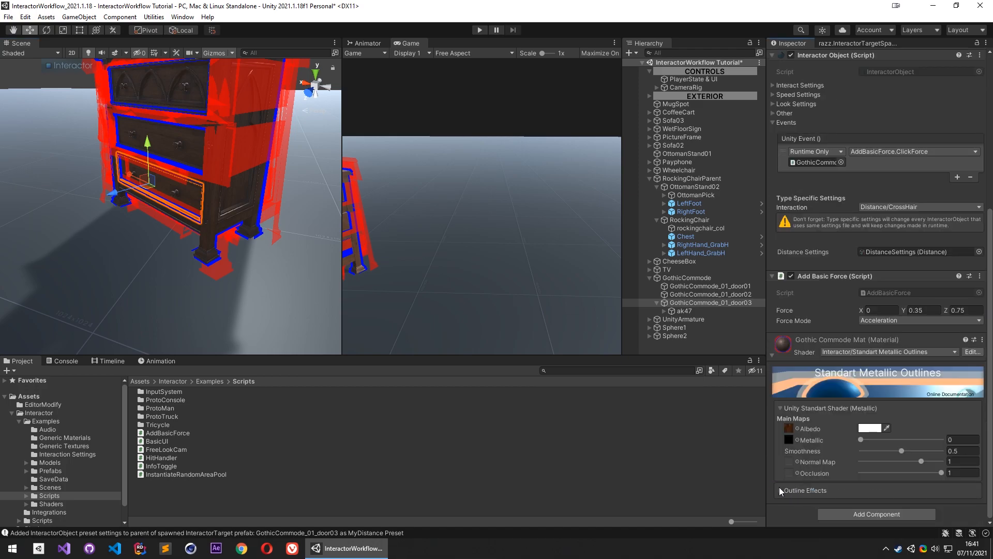
left_click(779, 489)
scroll(842, 431, "down", 3)
left_click_drag(868, 446, 863, 474)
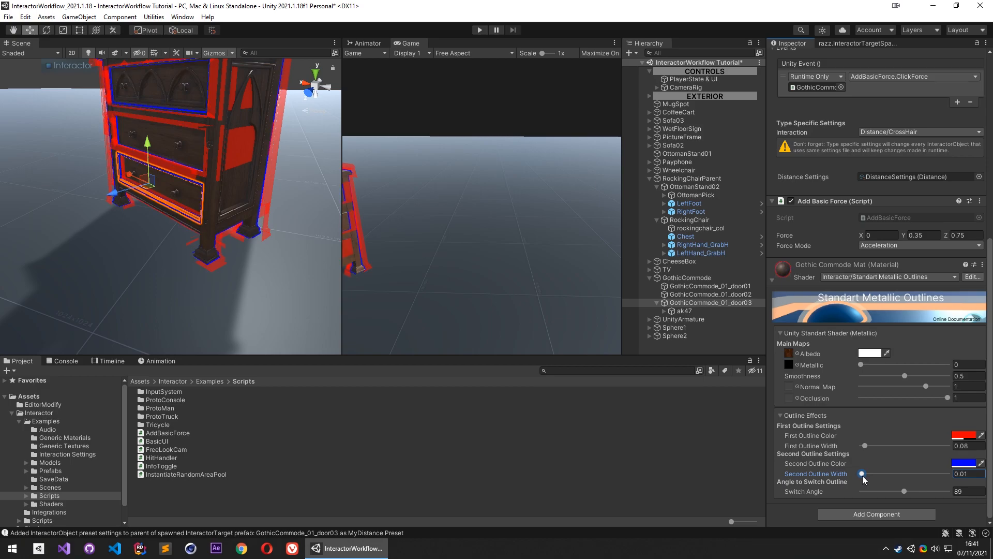
right_click_drag(198, 206, 202, 168)
scroll(223, 209, "up", 3)
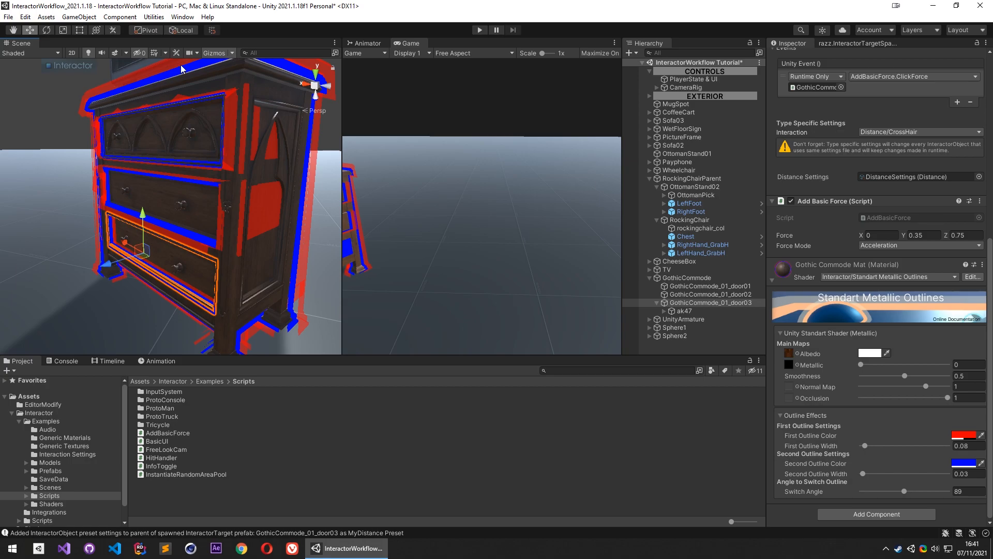
Set the First Outline Color to near-white FBFBFB and the Second Outline Color to light lavender B9B9FF
left_click(955, 435)
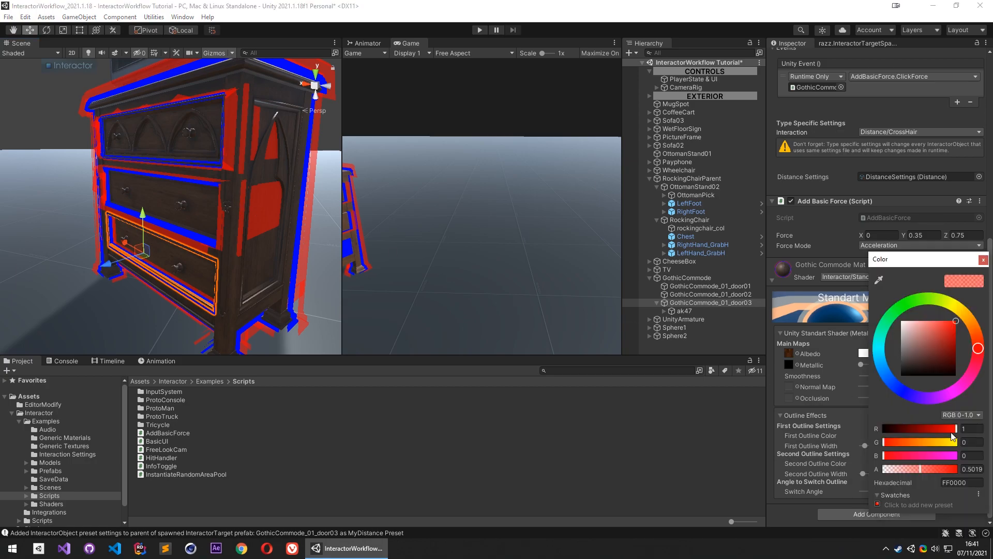
left_click_drag(939, 353, 903, 324)
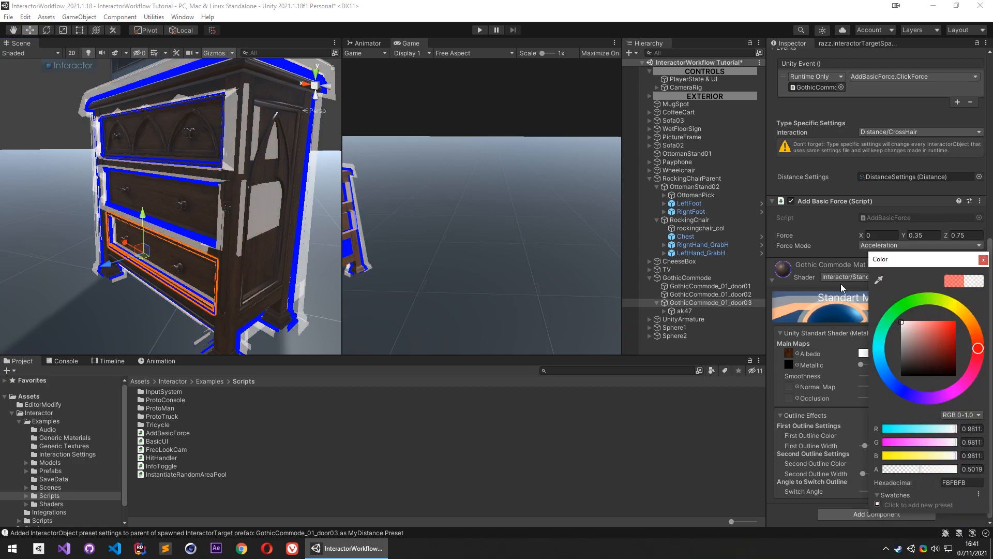
left_click(855, 300)
left_click(963, 462)
left_click_drag(901, 367, 917, 340)
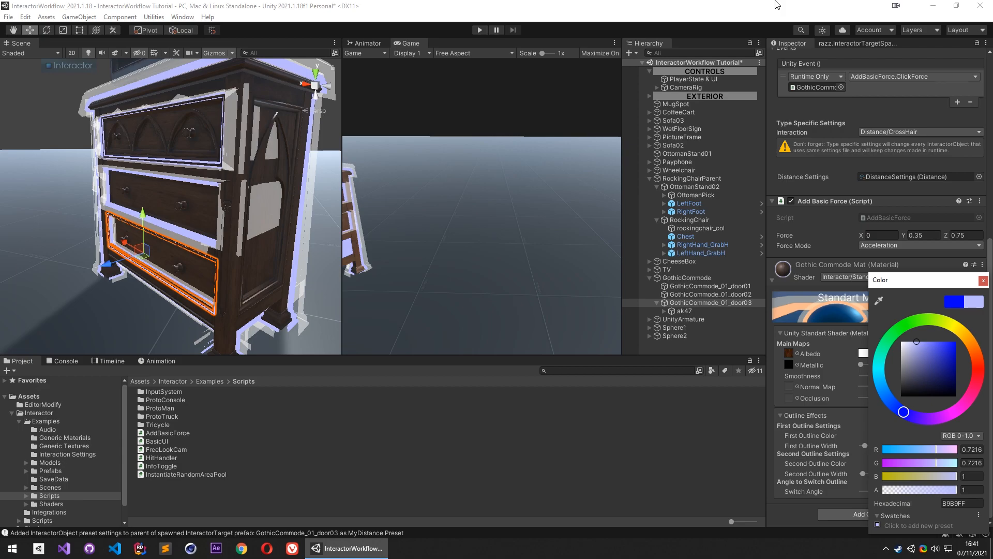
left_click(864, 521)
Set the outline Switch Angle to 92 and First Outline Width to 0.07, and reselect GothicCommode_01_door03
mouse_move(904, 492)
left_mouse_down()
mouse_move(933, 494)
mouse_move(865, 496)
mouse_move(927, 498)
mouse_move(906, 501)
left_mouse_up()
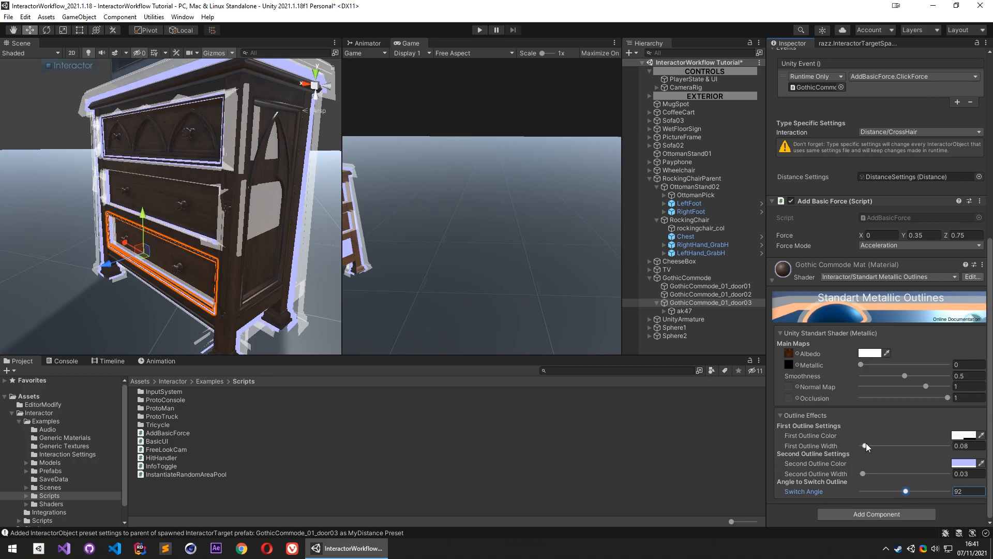
left_click_drag(865, 443, 865, 448)
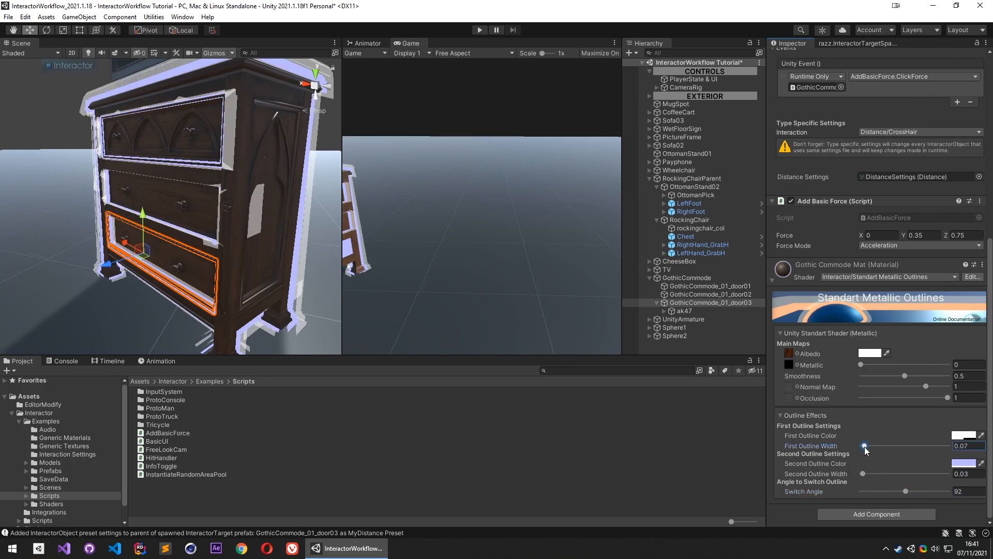
left_click(698, 295)
left_click(706, 303)
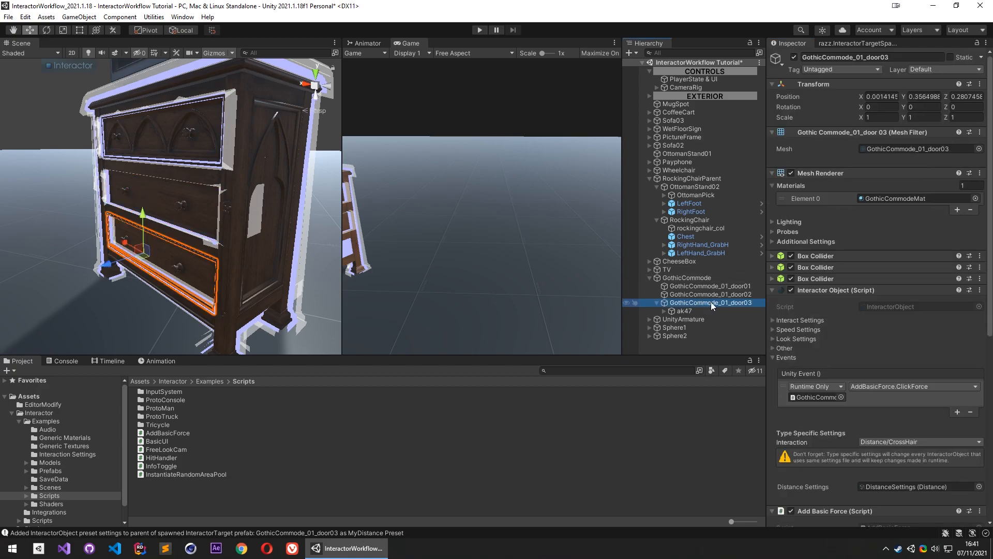
Duplicate GothicCommodeMat and assign the copy, GothicCommodeMat 1, to GothicCommode_01_door03
key("Up")
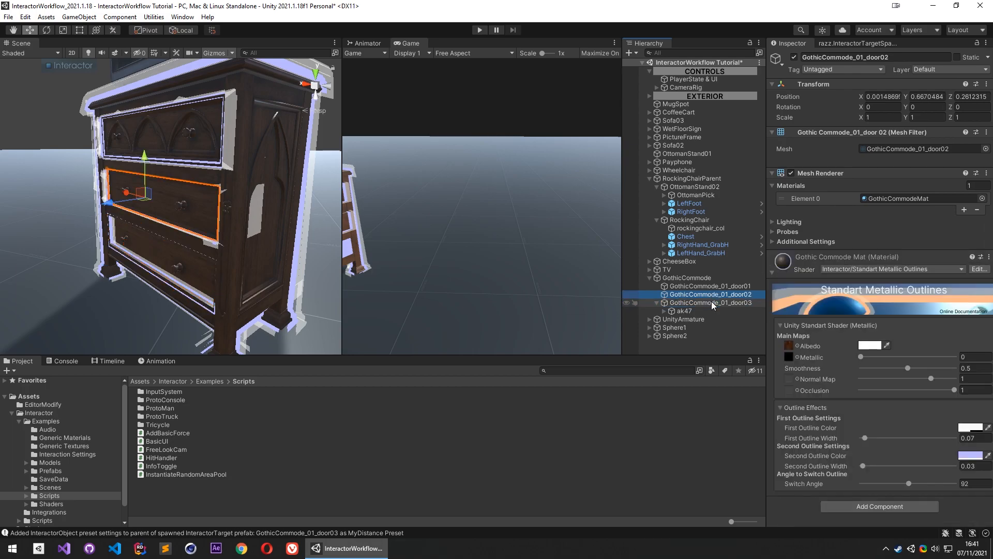
key("Down")
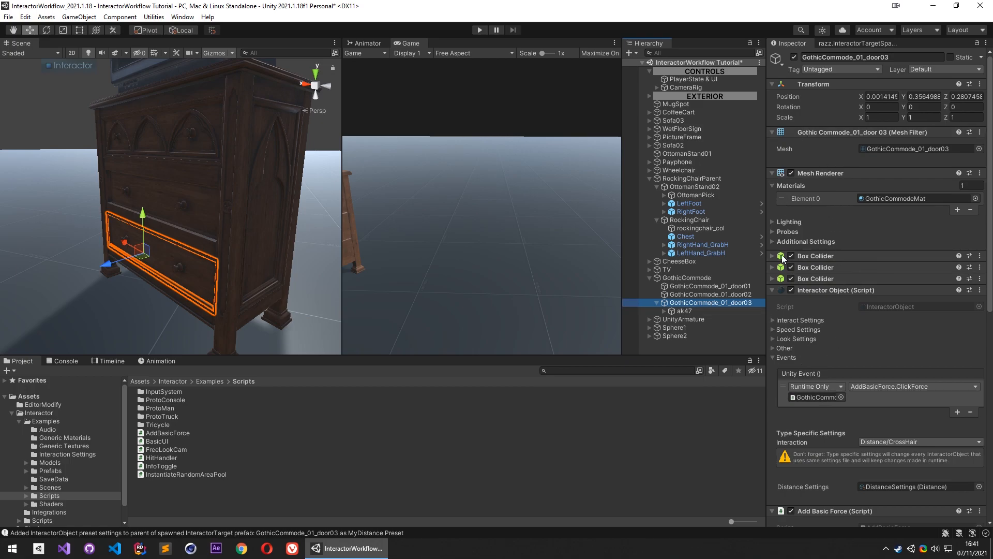
left_click(900, 199)
left_click(201, 424)
key("ctrl+d")
left_click(721, 303)
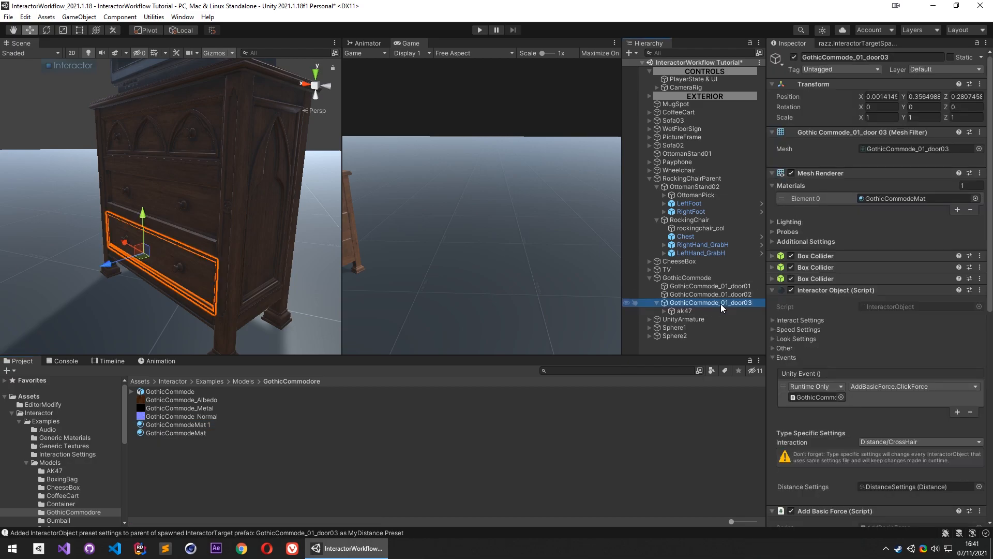
left_click_drag(199, 427, 895, 198)
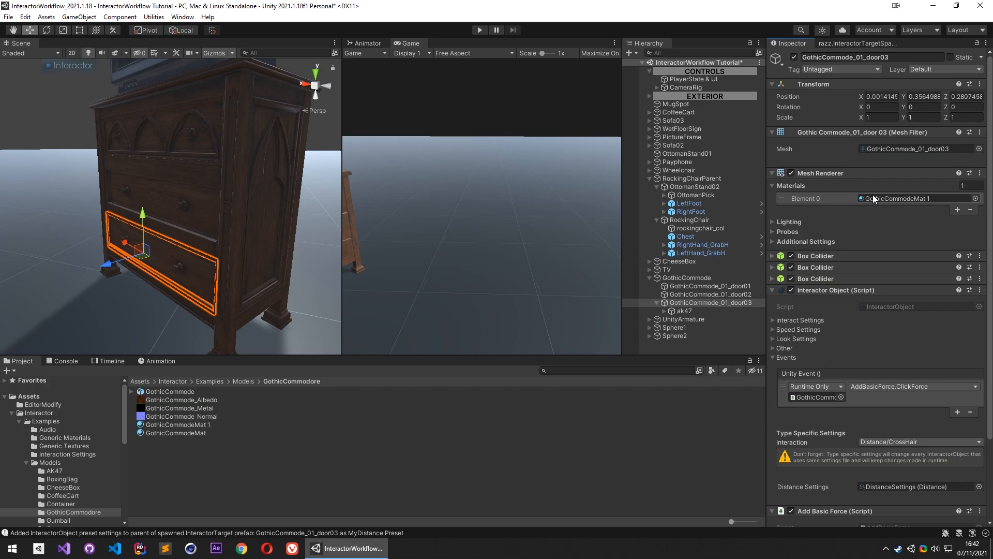
Change the shader of GothicCommodeMat 1 to Interactor/Standart Metallic Outlines
left_click(199, 424)
left_click(871, 66)
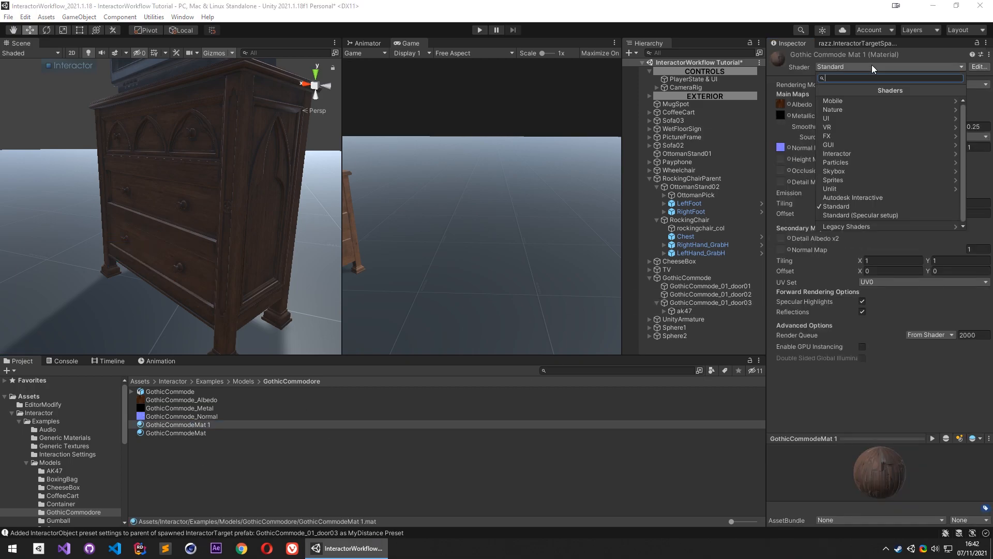
type("outli")
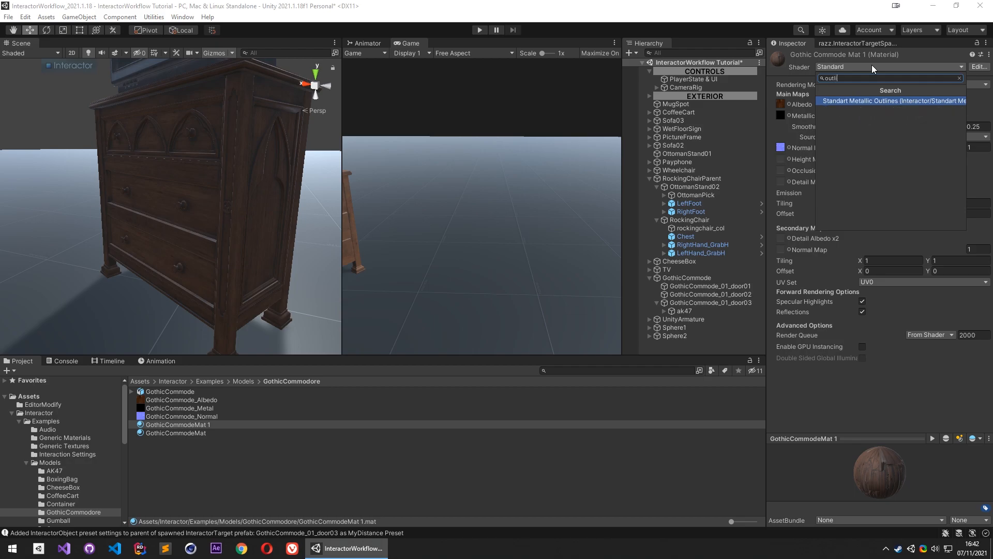
left_click(918, 101)
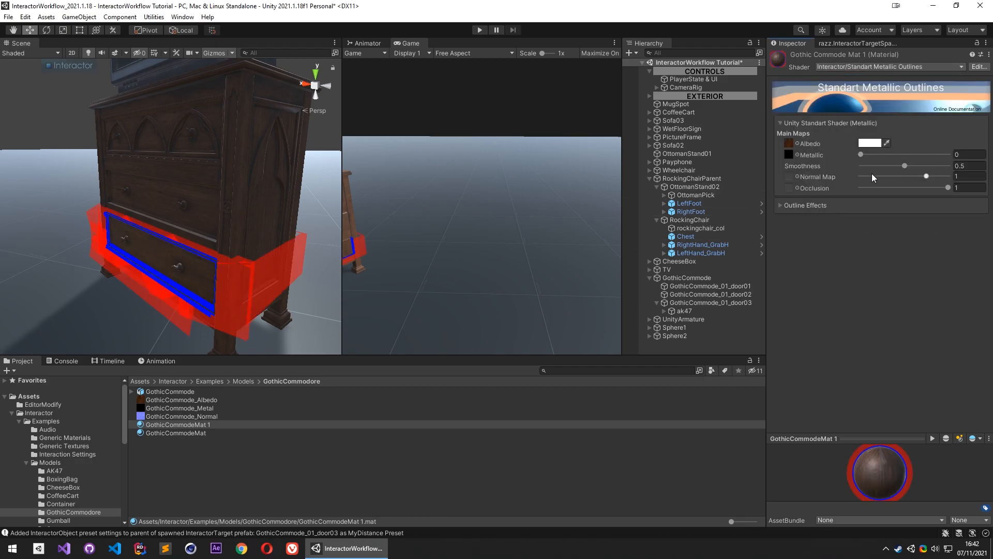
In the Outline Effects of GothicCommodeMat 1, set First Outline Width to 0.06 and First Outline Color to light pink
left_click(788, 205)
left_click_drag(869, 236, 865, 239)
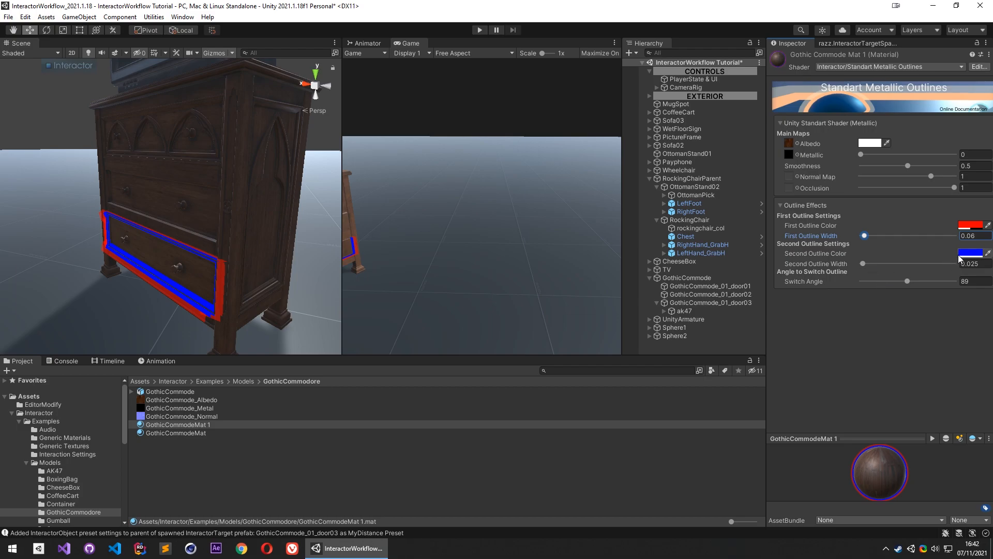
left_click(971, 225)
left_click_drag(914, 422, 895, 425)
left_click_drag(913, 285, 913, 273)
left_click(752, 12)
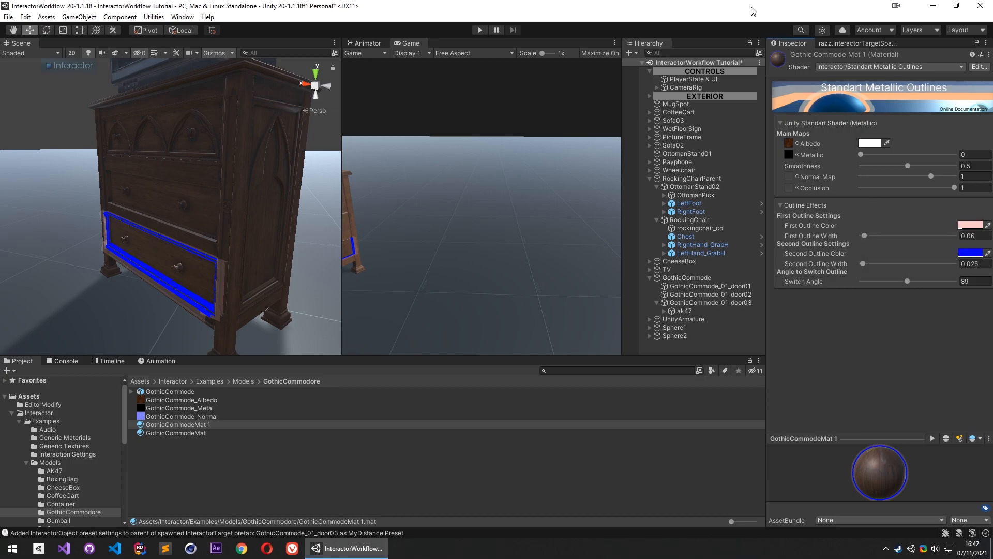
Set the Second Outline Color to dark brown 442D25, sampled from the commode's wood and adjusted, with alpha about 0.56
left_click(971, 253)
left_click_drag(911, 310, 922, 311)
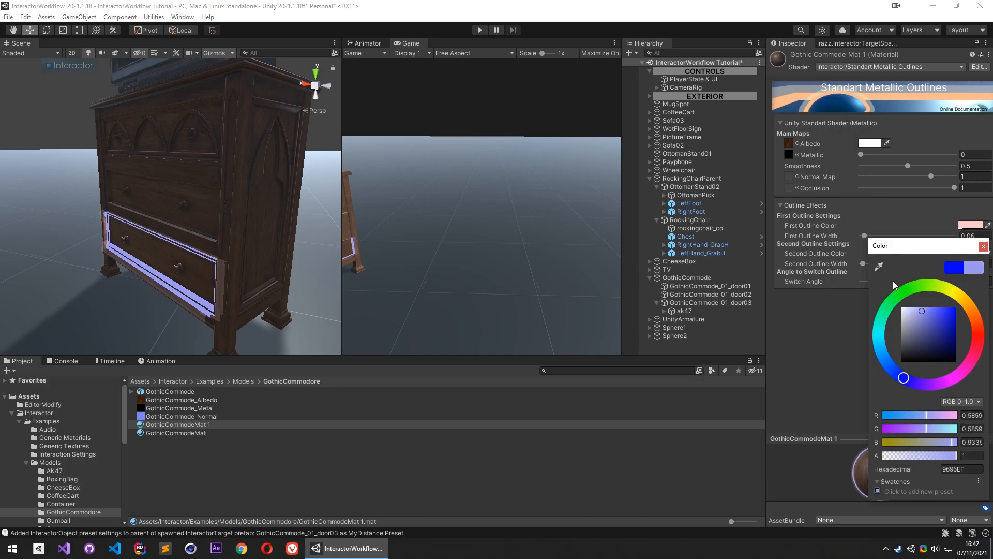
left_click(878, 268)
left_click(239, 219)
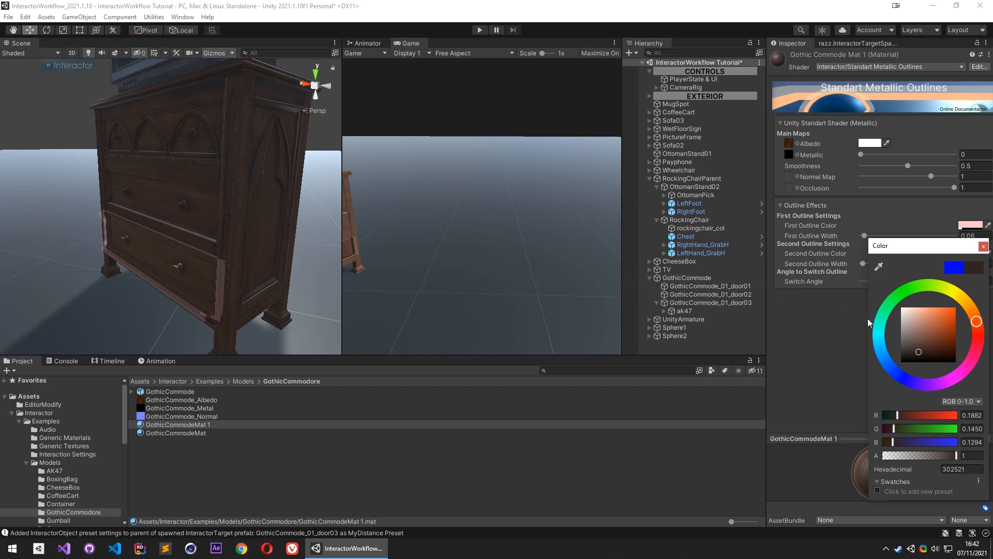
left_click_drag(916, 352, 927, 352)
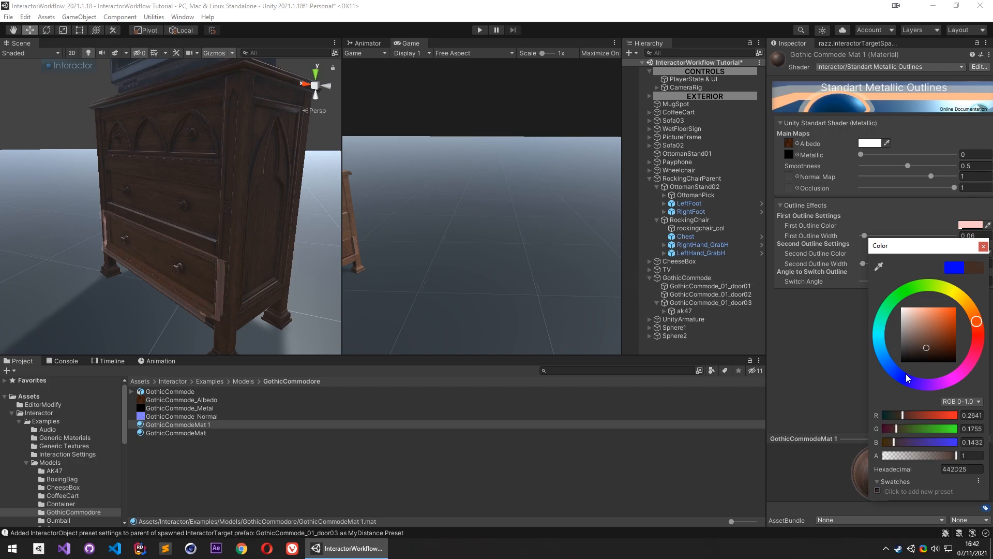
left_click_drag(946, 459, 925, 464)
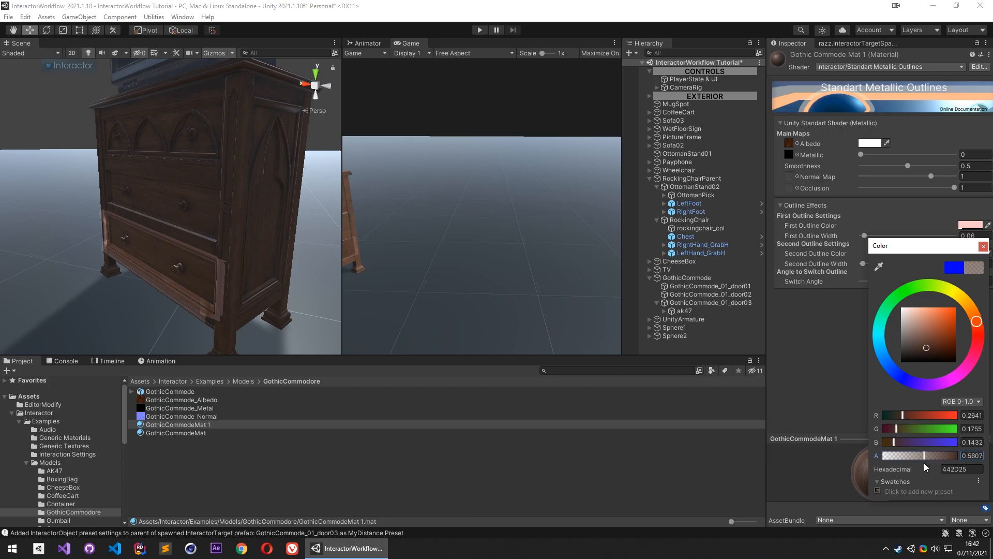
left_click(735, 4)
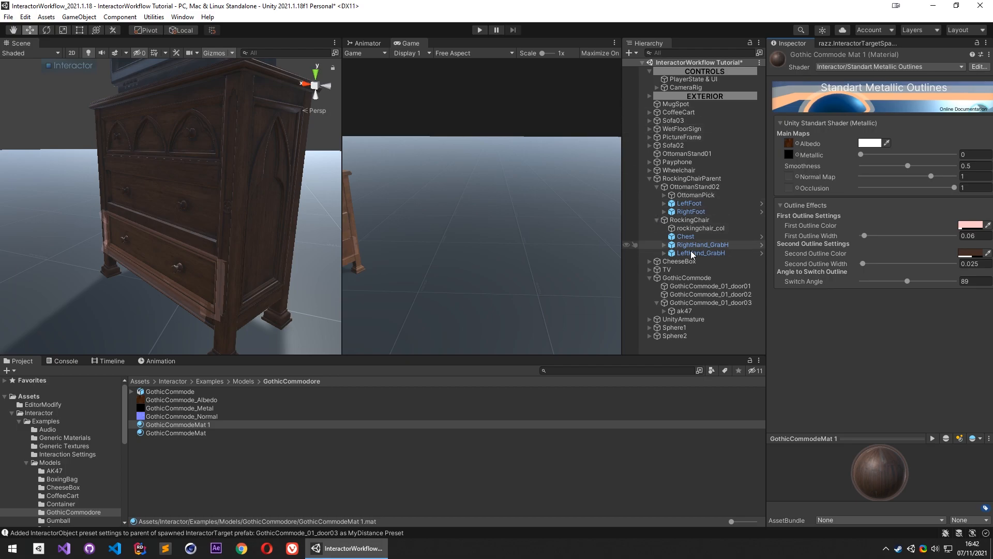
Try GothicCommode_01_door01 as the Outline Mat of GothicCommode_01_door03's Interactor Object, and clear the assignment again
left_click(688, 303)
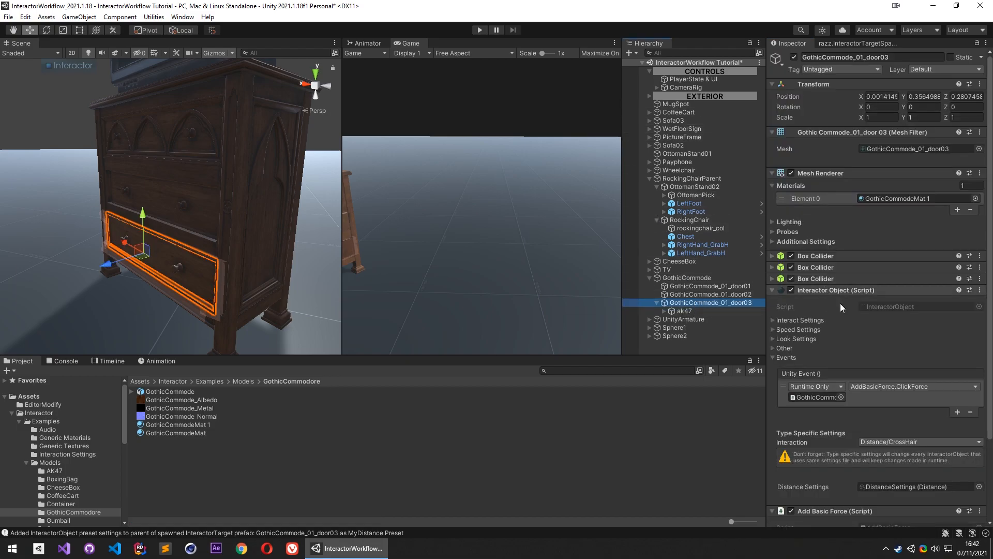
scroll(827, 320, "down", 4)
left_click(793, 253)
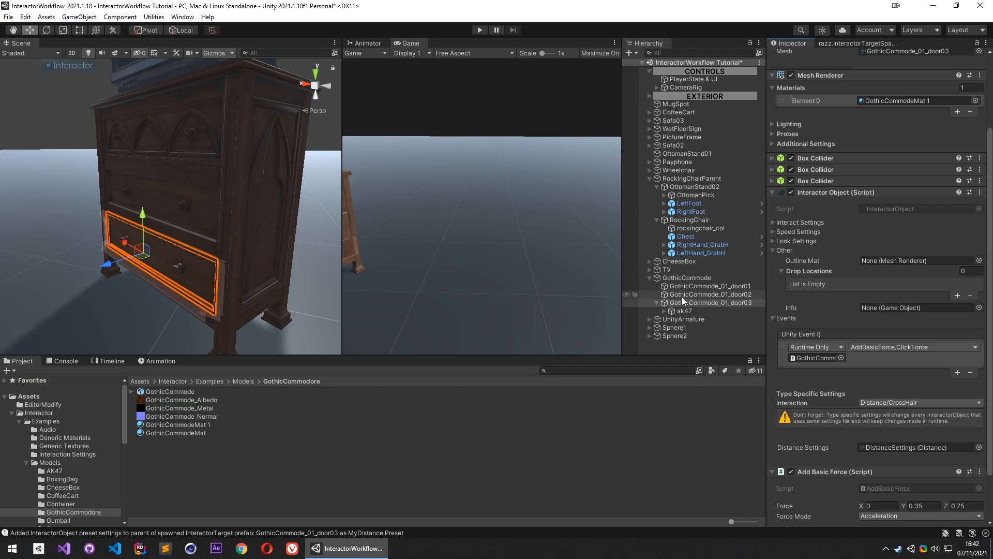
left_click_drag(678, 286, 890, 260)
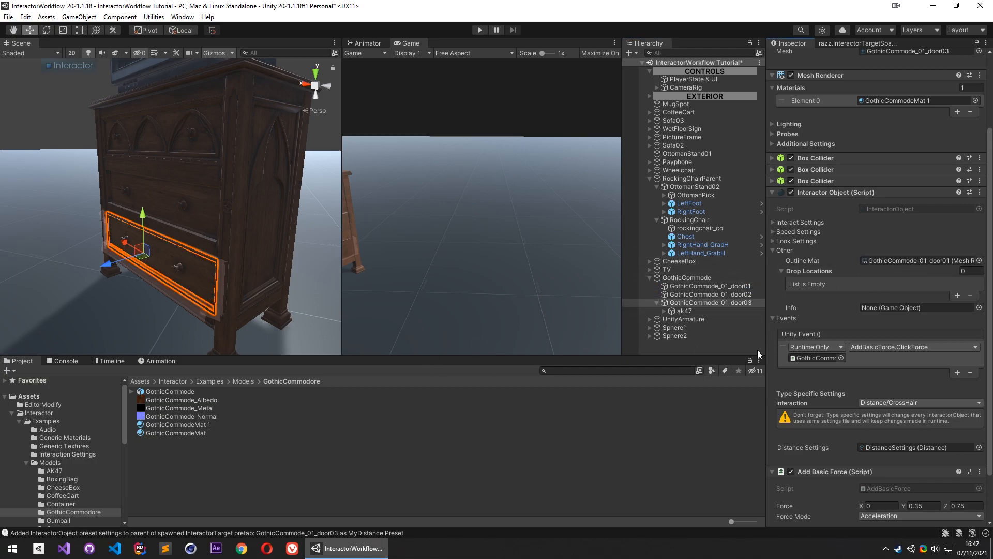
left_click(916, 260)
key("Delete")
Play-test the scene by running the character to the commode and opening its lowest drawer, and end the test
left_click(480, 30)
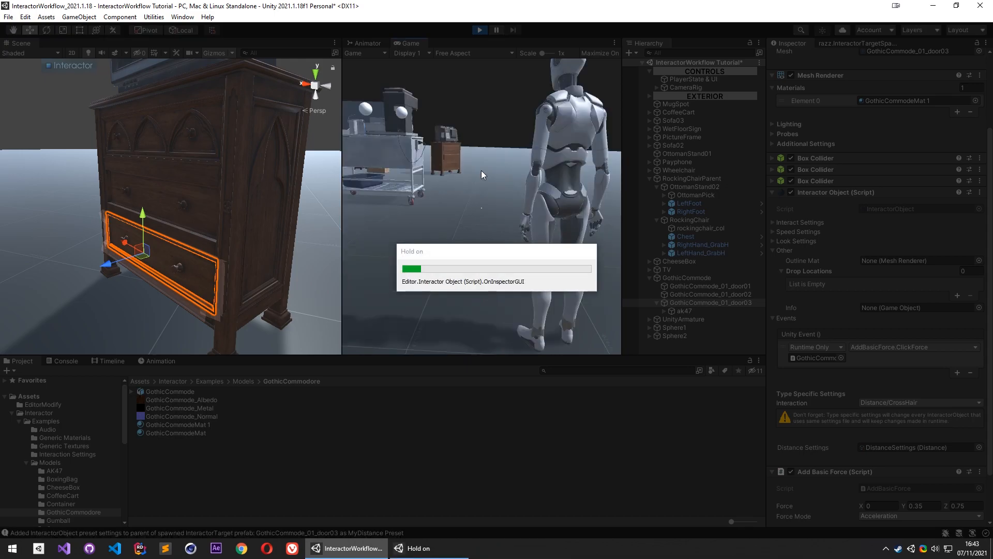
key("w")
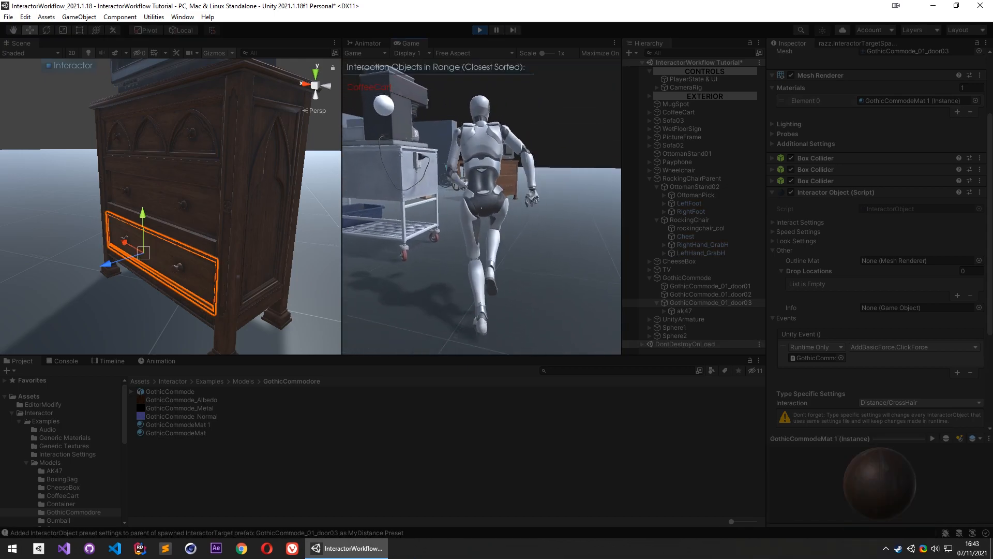
key("a")
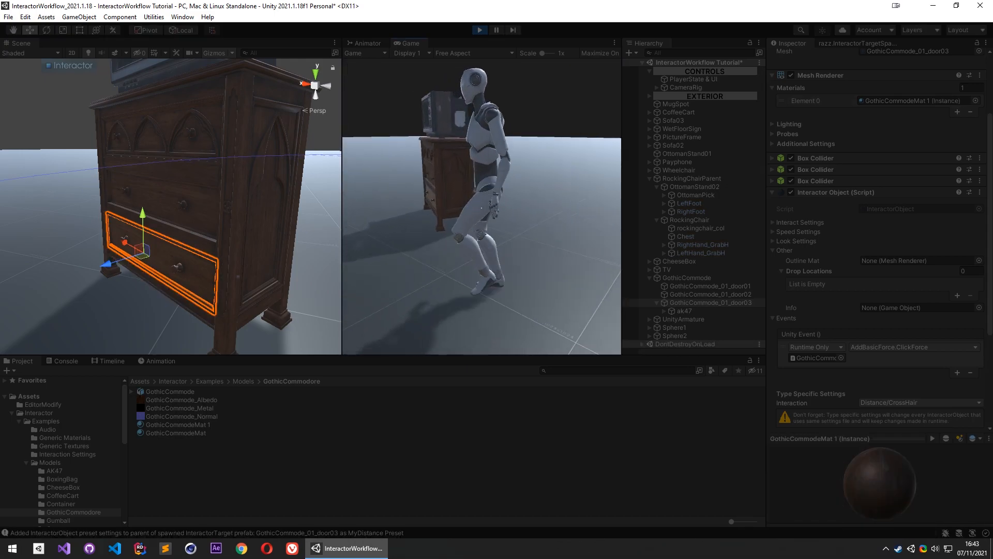
key("a")
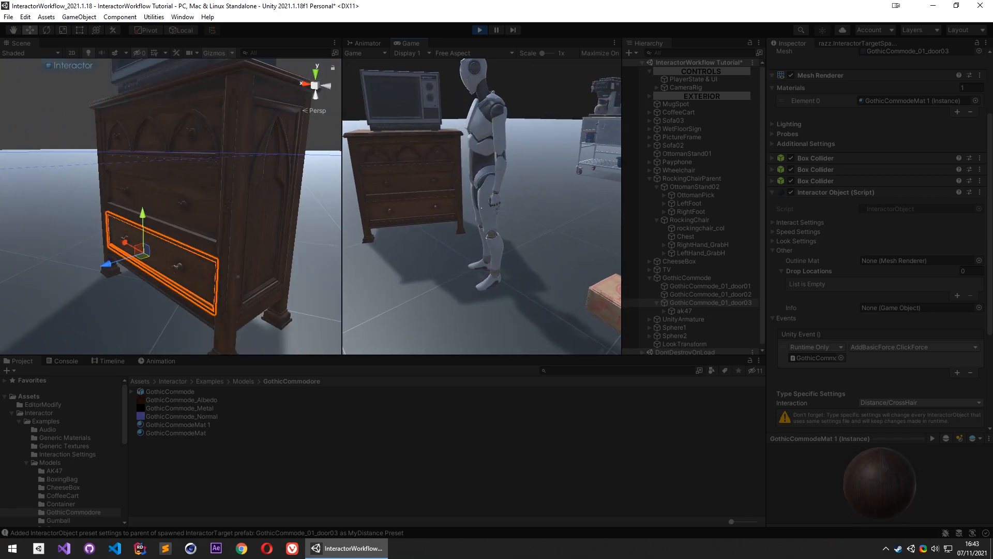
key("Escape")
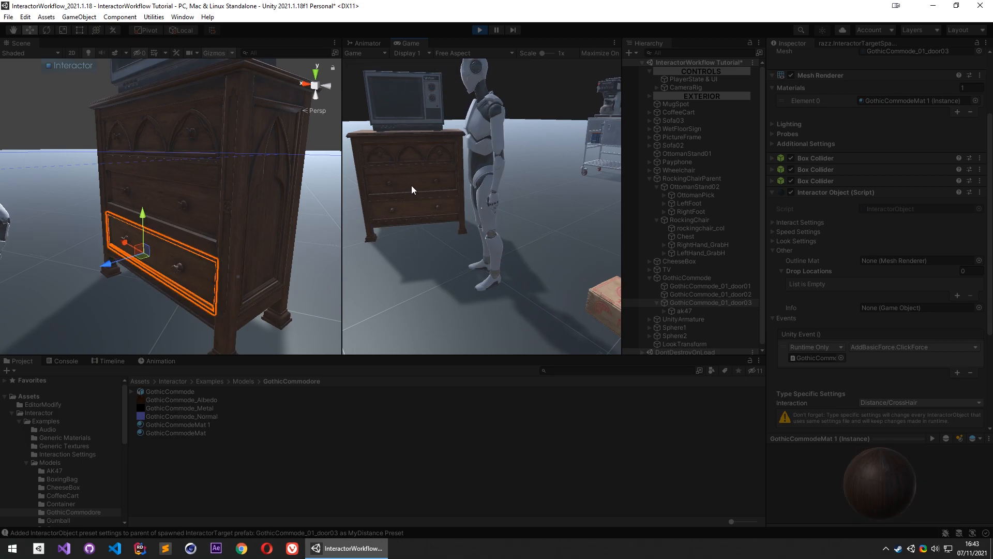
left_click(409, 207)
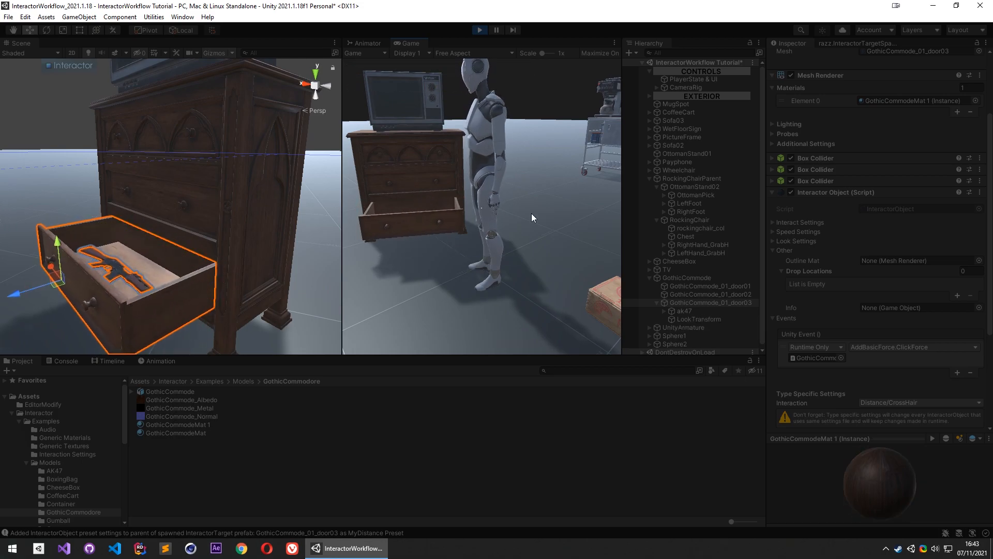
left_click(482, 31)
Inspect the ak47 in the drawer and dock the Animator window alongside the Scene view to see its state graph
right_click_drag(249, 234, 197, 258)
key("w")
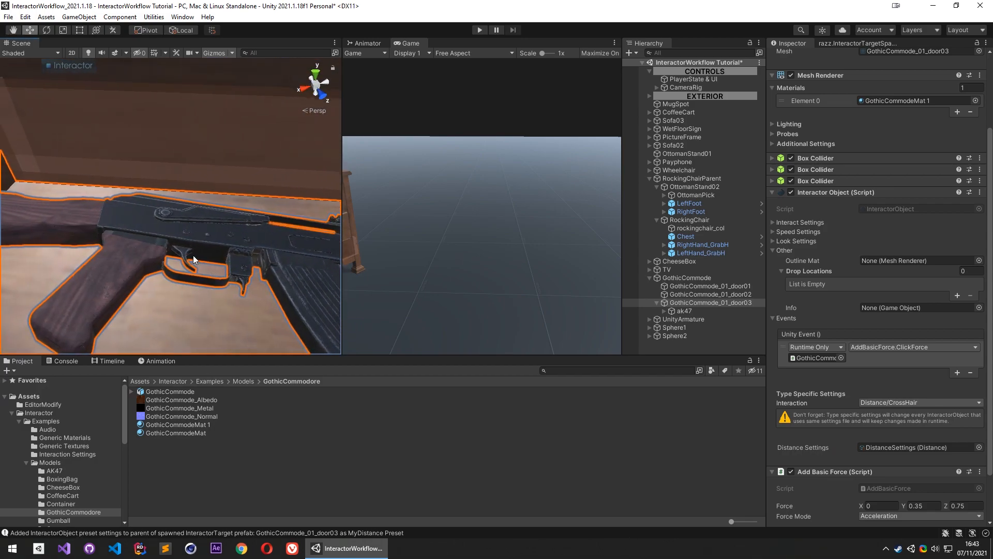
left_click(375, 45)
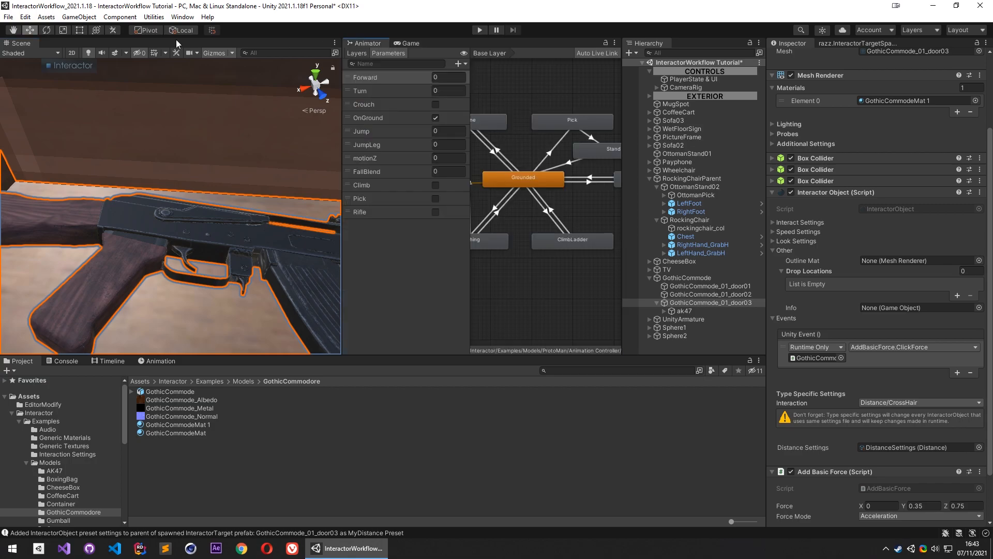
left_click_drag(361, 42, 197, 55)
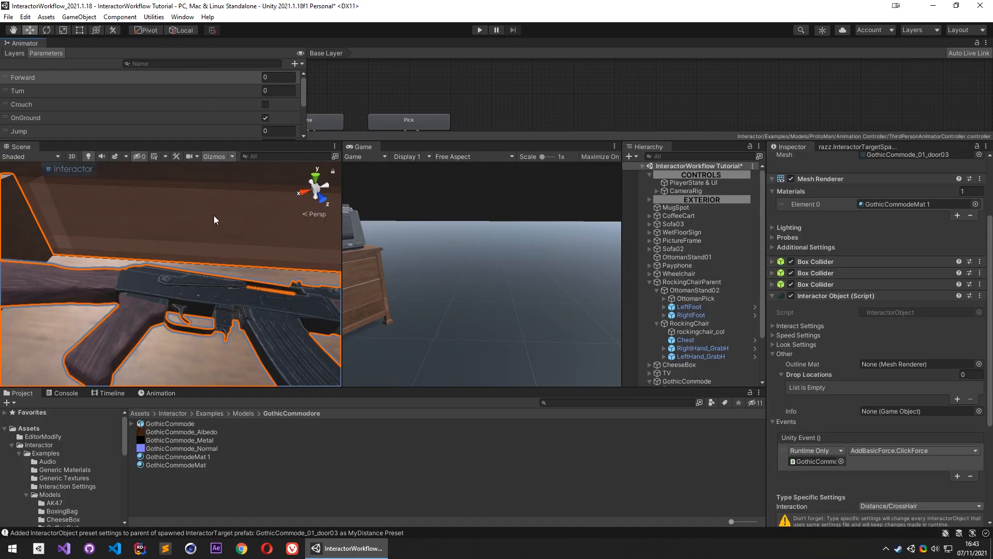
left_click_drag(23, 42, 80, 144)
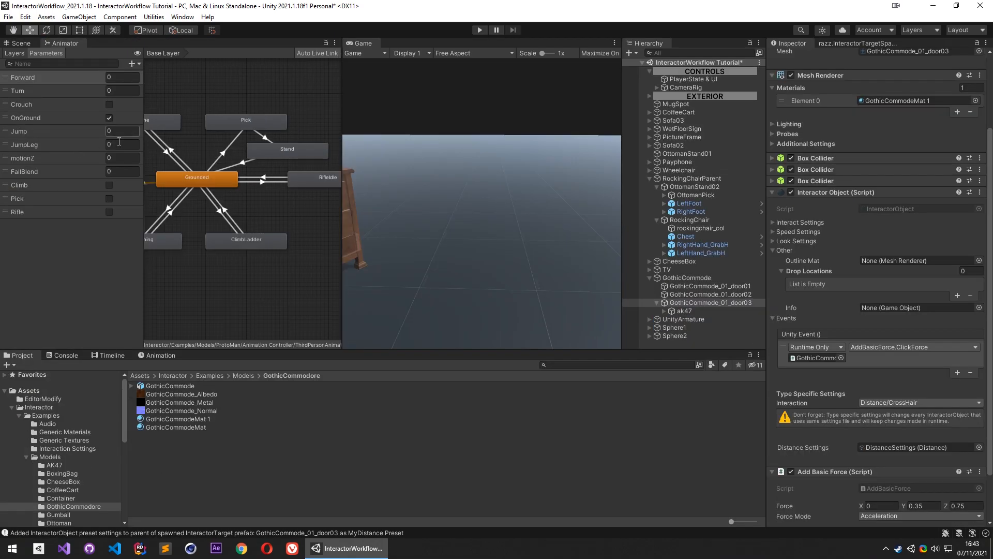
right_click(260, 195)
left_click(310, 239)
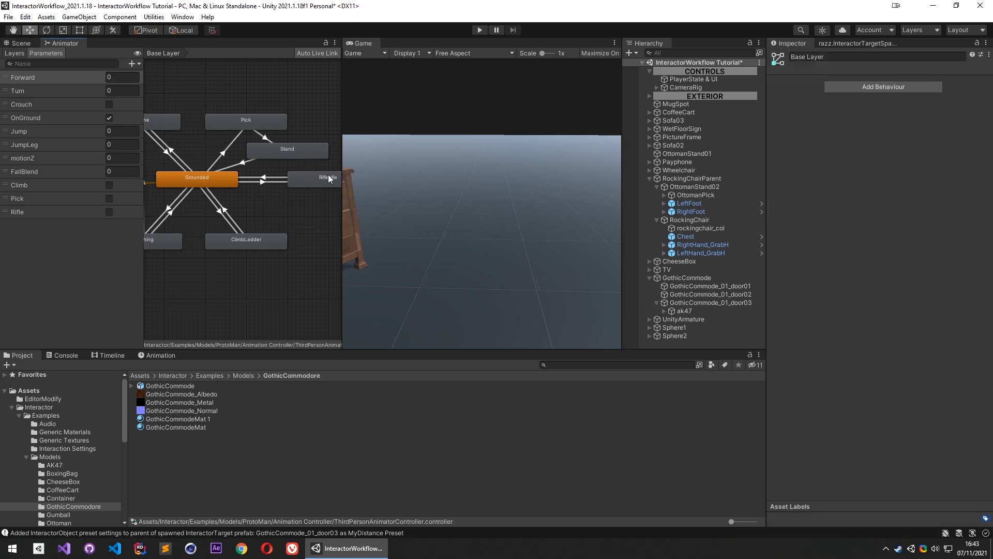
Play-test the scene and toggle the character's Rifle pose on and off while watching the Animator states
left_click(480, 30)
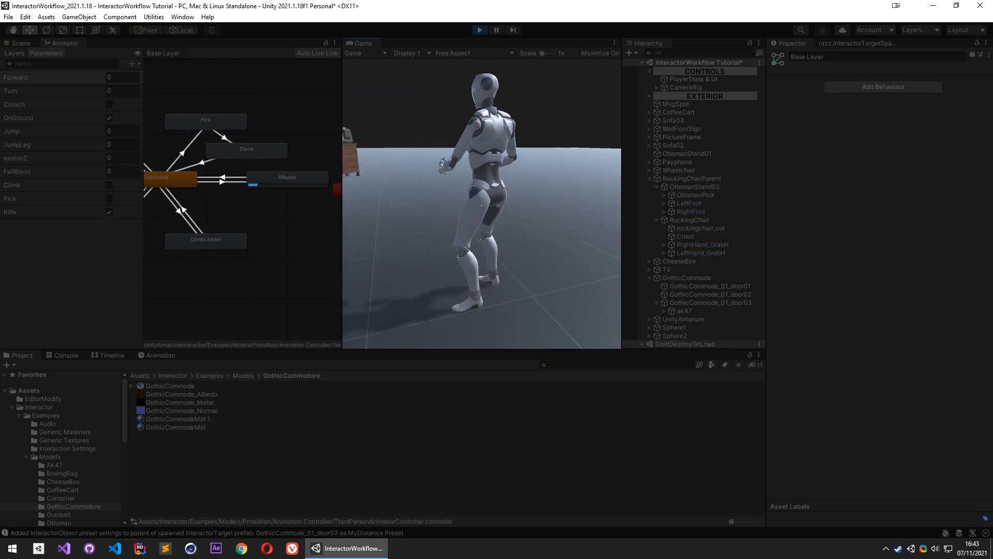
key("r")
key("r")
key("r")
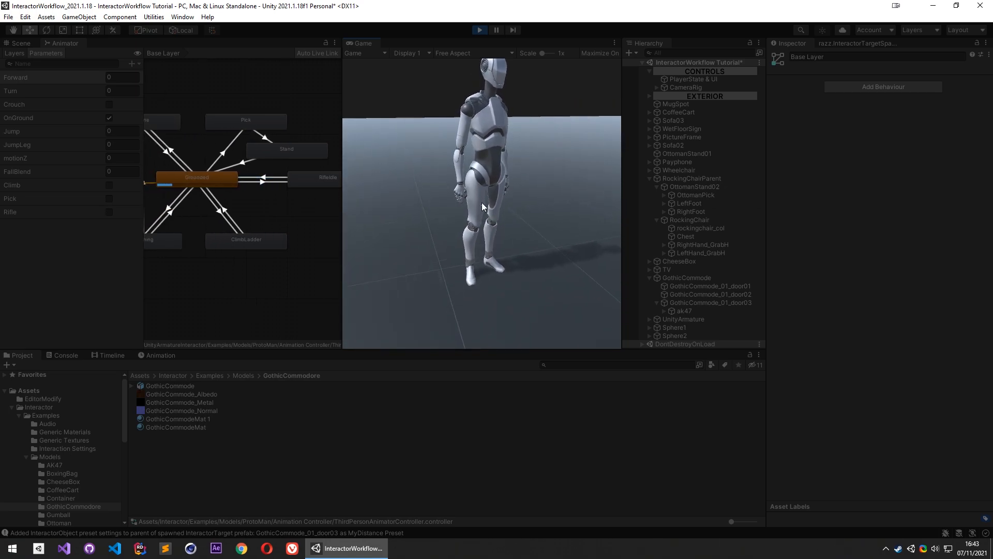
Walk the character to the PictureFrame, pick it up and switch to the Rifle pose while holding it
left_click(462, 196)
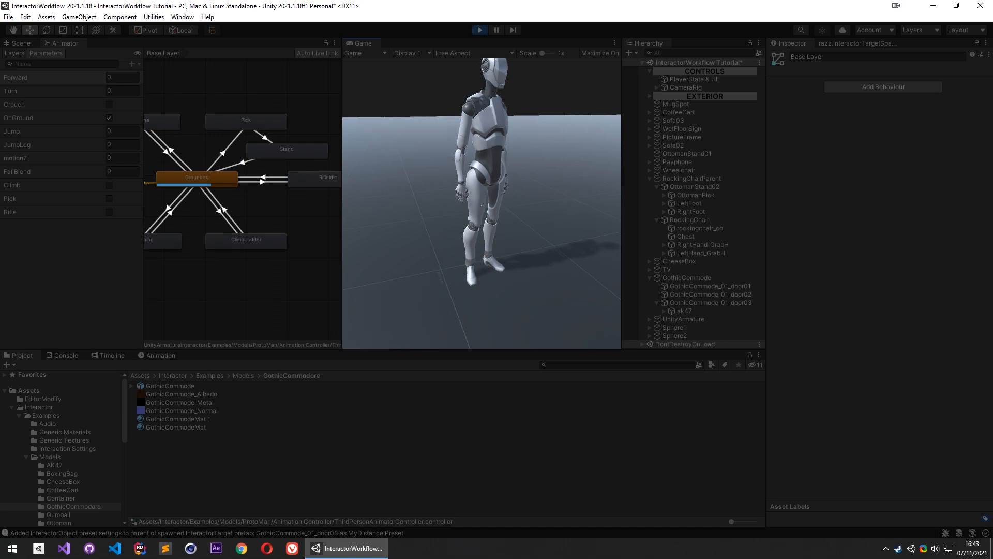
key("w")
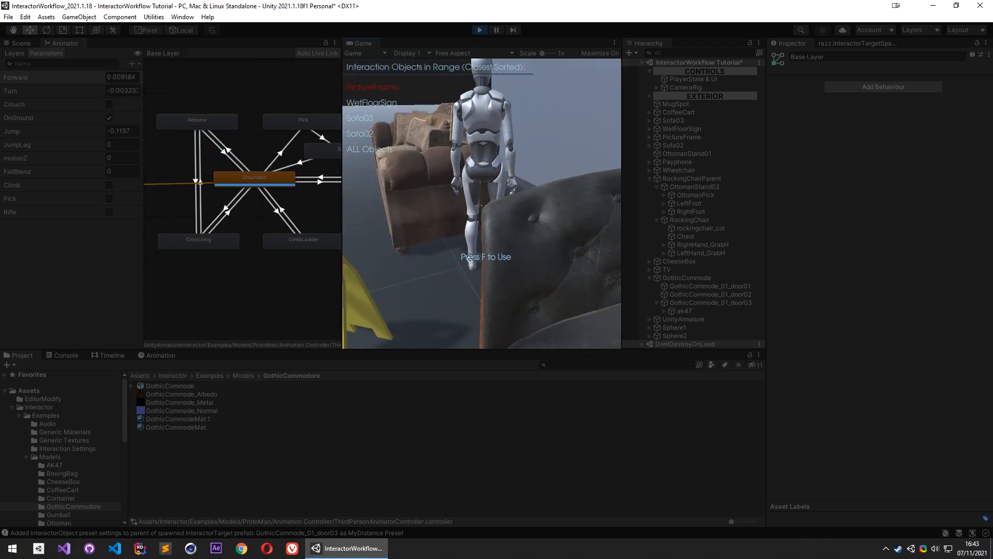
key("f")
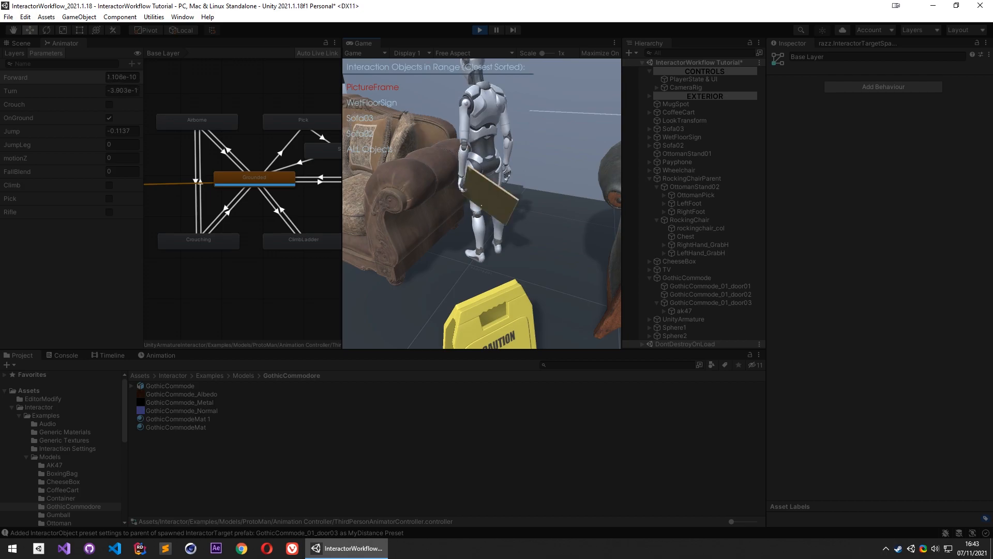
key("w")
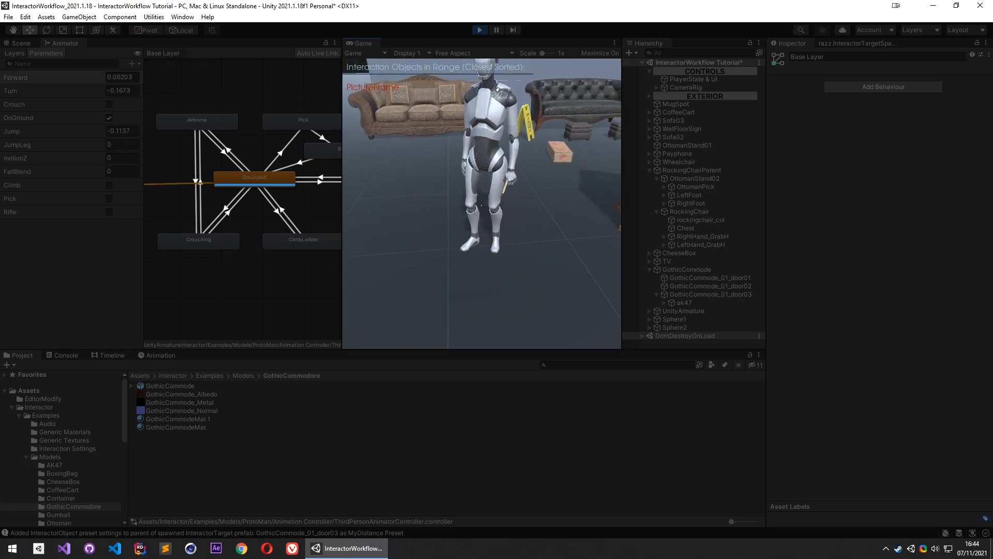
key("f")
key("w")
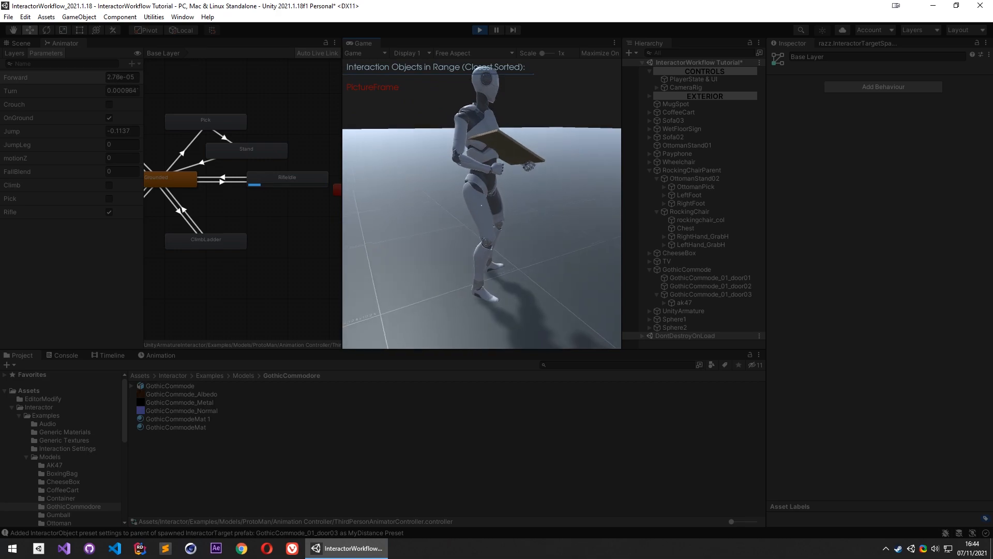
Walk the character holding the PictureFrame back toward the furniture and end the play test
key("s")
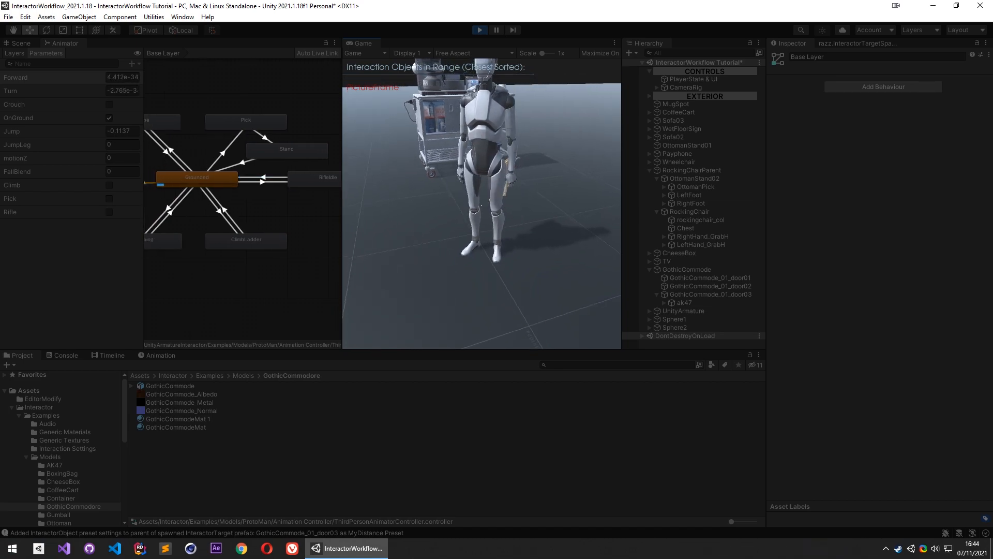
key("w")
left_click(480, 29)
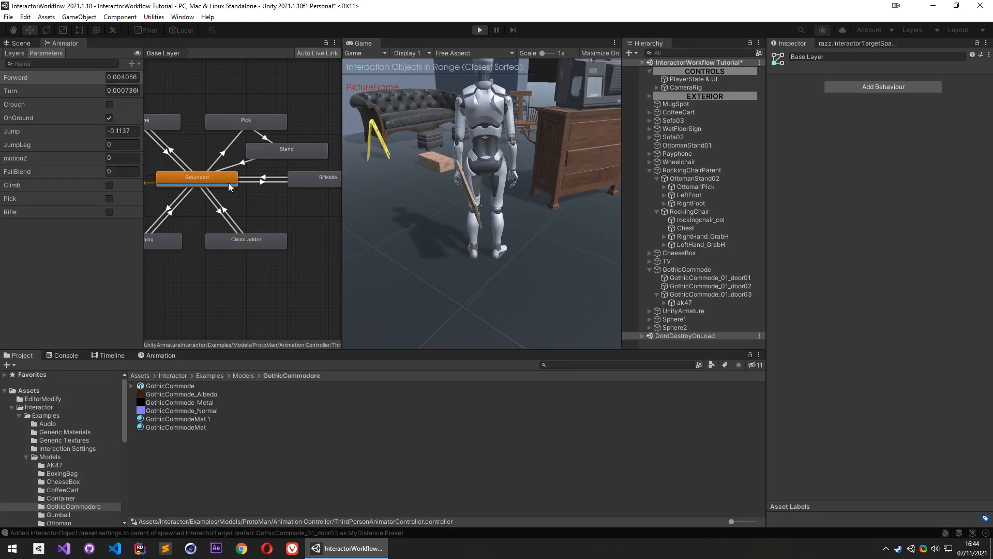
Return to the Scene view and inspect the CheeseBox Lid object
left_click(19, 43)
left_click_drag(277, 216, 150, 152, "alt")
key("w")
right_click_drag(150, 152, 202, 232)
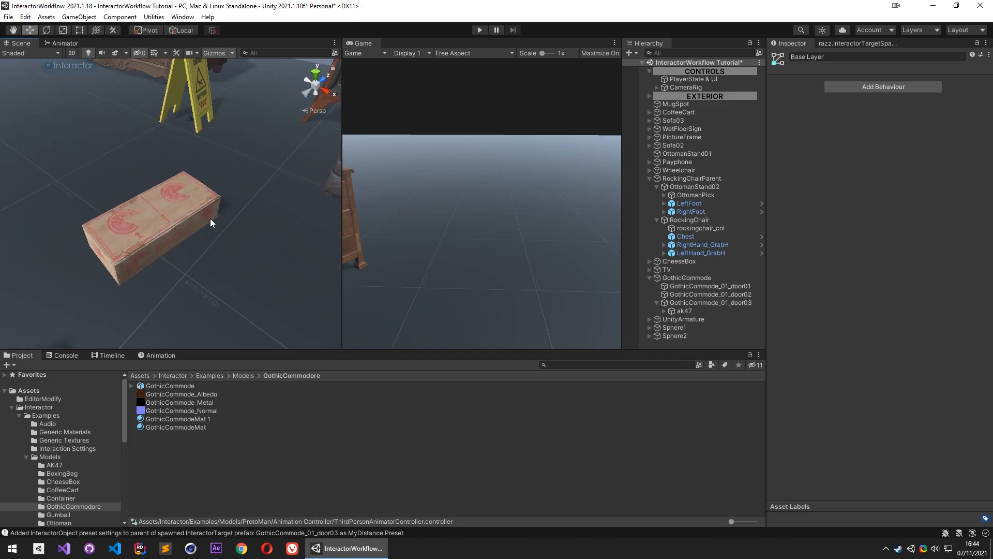
left_click(160, 204)
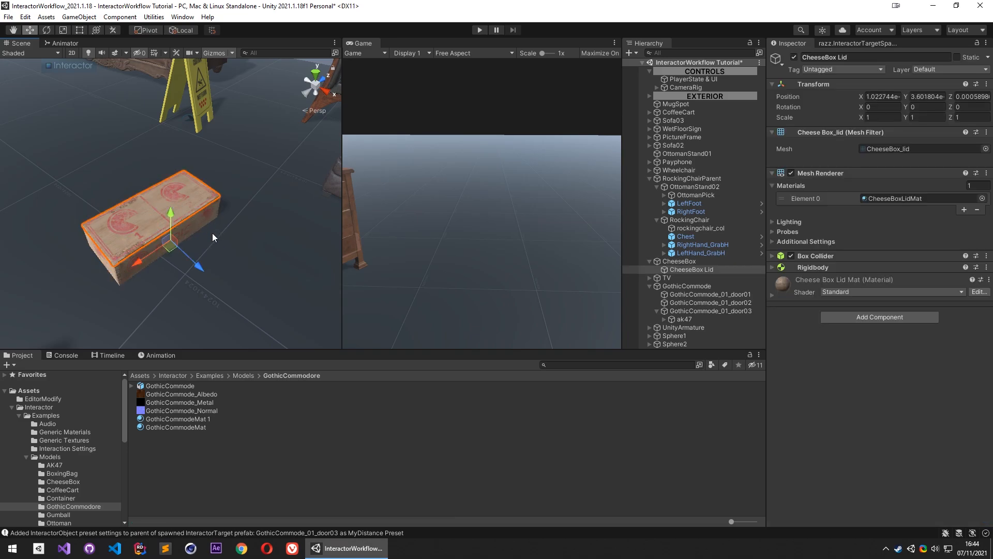
Configure the Interactor spawner for the TV with MyButton Preset and Camera to Object (Y only) prefab rotation
right_click_drag(196, 207, 187, 166)
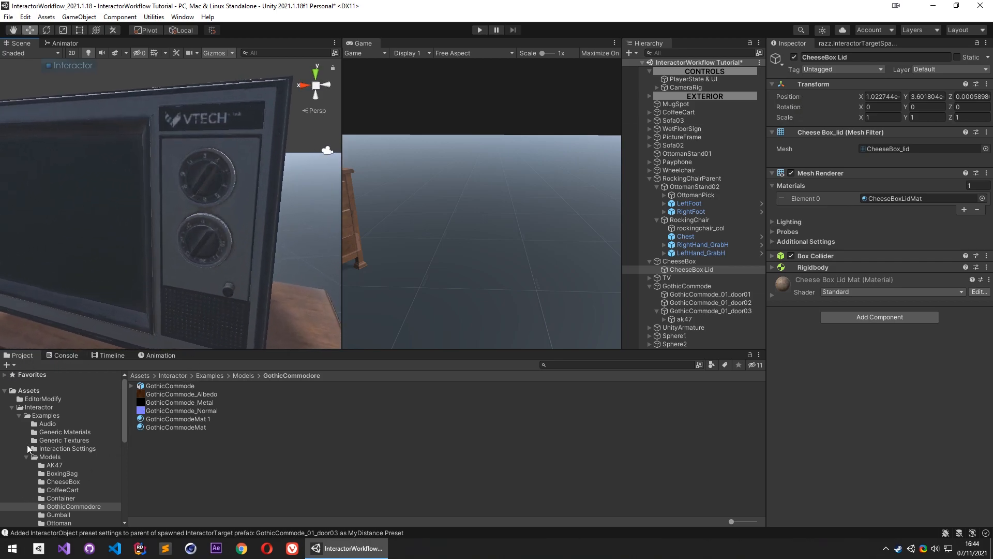
right_click(188, 182)
left_click(49, 66)
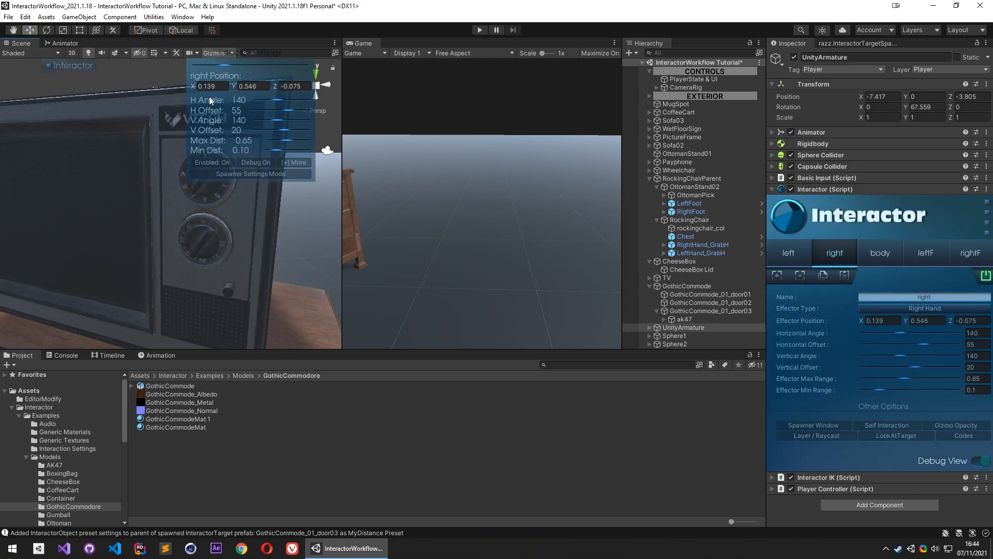
left_click(245, 174)
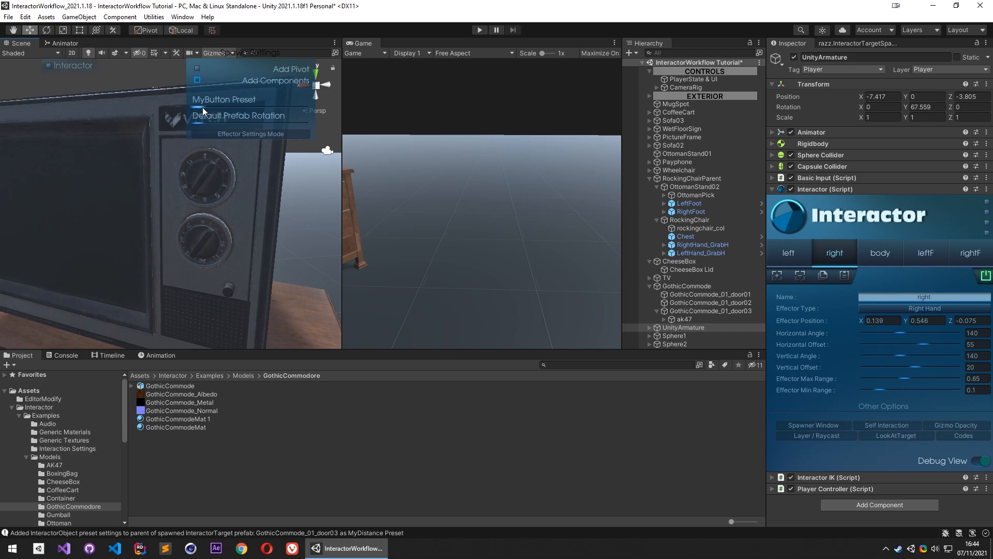
left_click_drag(198, 107, 229, 112)
left_click_drag(293, 113, 197, 112)
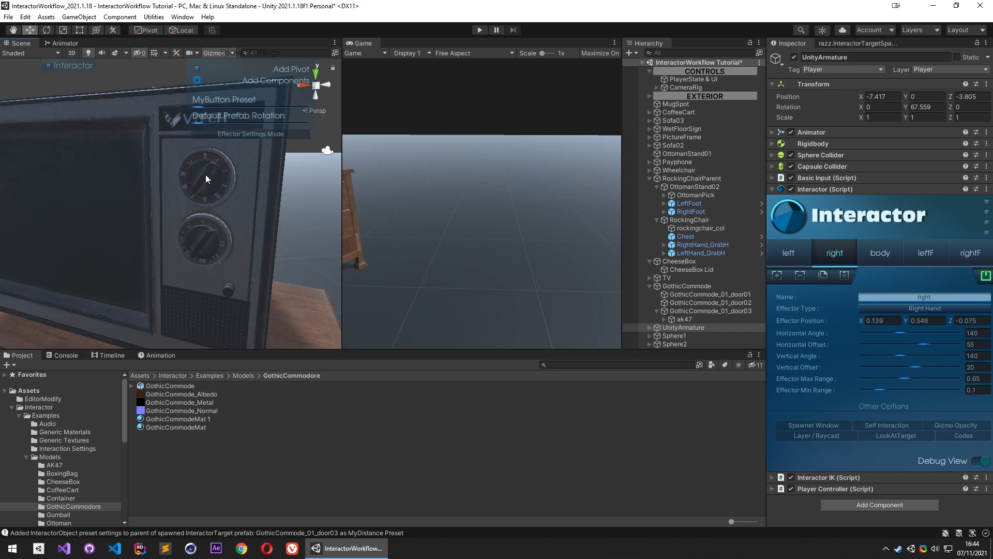
left_click(212, 122)
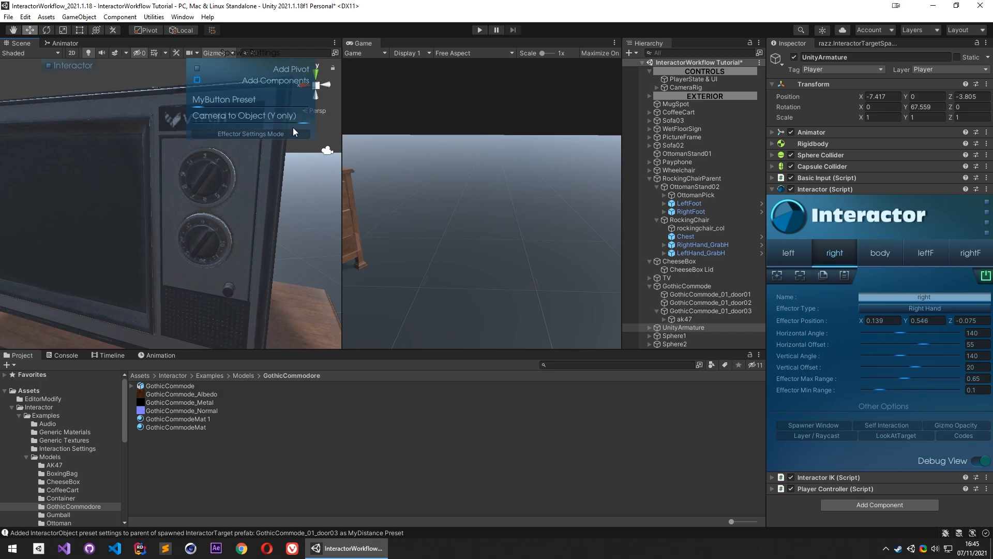
Spawn a LeftHand_GrabTighter target on the TV's upper knob
left_click_drag(201, 181, 260, 181, "alt")
right_click_drag(260, 181, 267, 181)
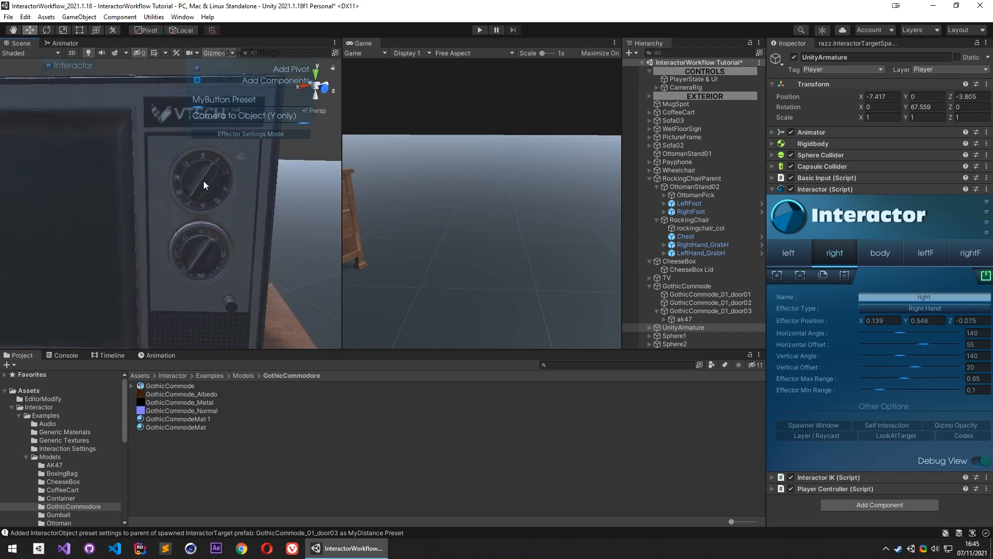
right_click(206, 179)
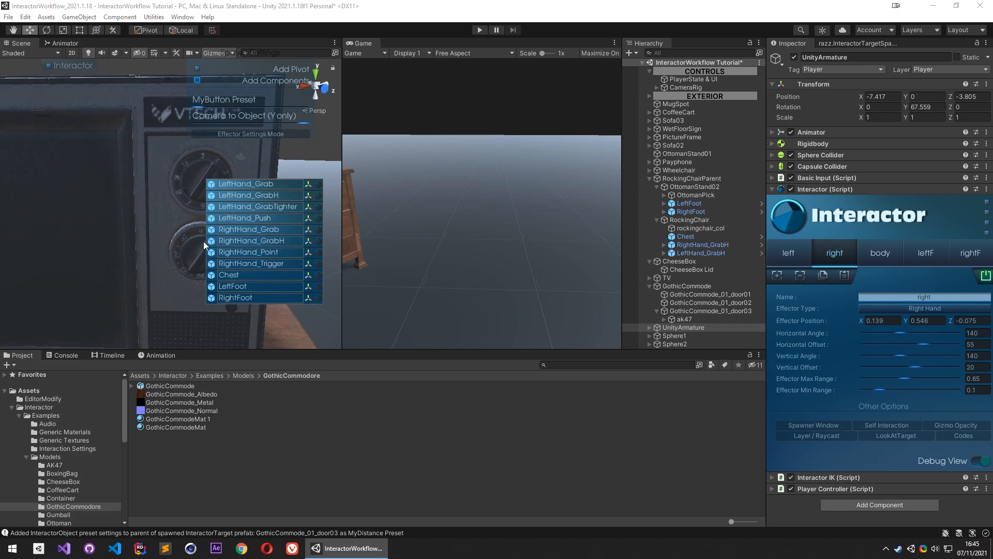
left_click(274, 207)
Rotate the left-hand target to about -81 degrees around Y and move it so its fingers grip the upper knob
key("e")
left_click_drag(200, 250, 237, 250)
right_click_drag(238, 250, 88, 196)
key("w")
left_click_drag(111, 283, 89, 282)
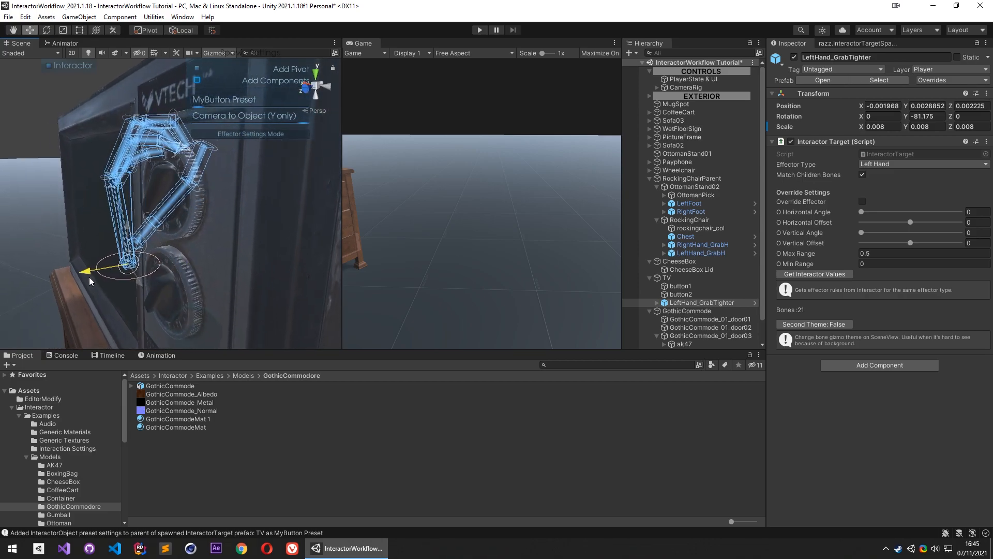
left_click_drag(125, 232, 125, 243)
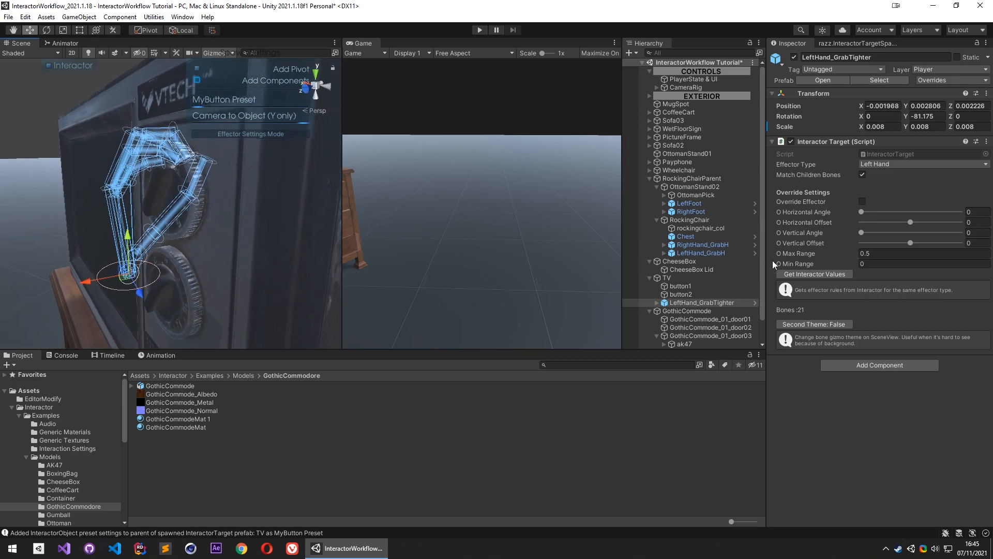
Parent LeftHand_GrabTighter under the TV's button1 and test-rotate the knob together with the hand
scroll(683, 279, "down", 1)
left_click(680, 278)
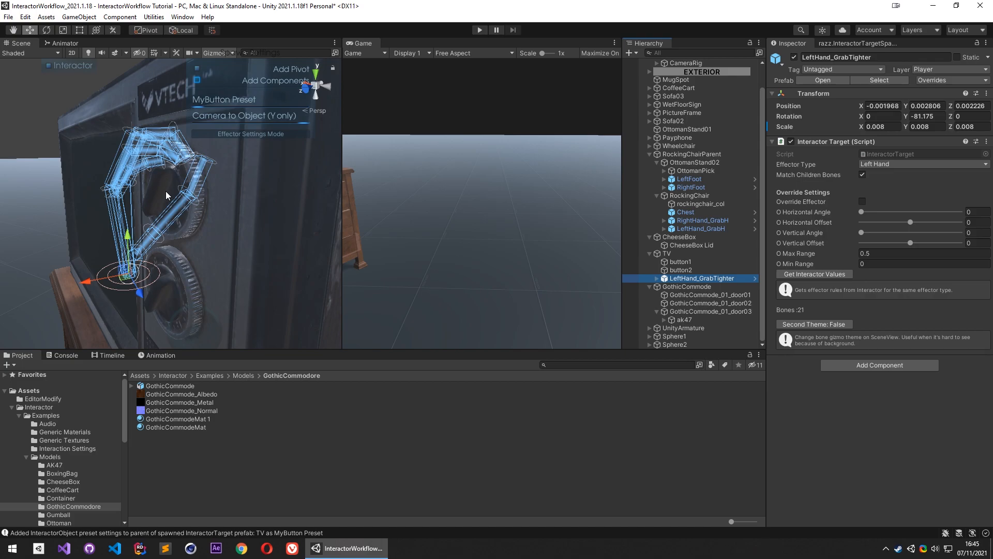
left_click_drag(687, 280, 686, 259)
left_click(681, 262)
key("e")
left_click_drag(184, 189, 225, 225)
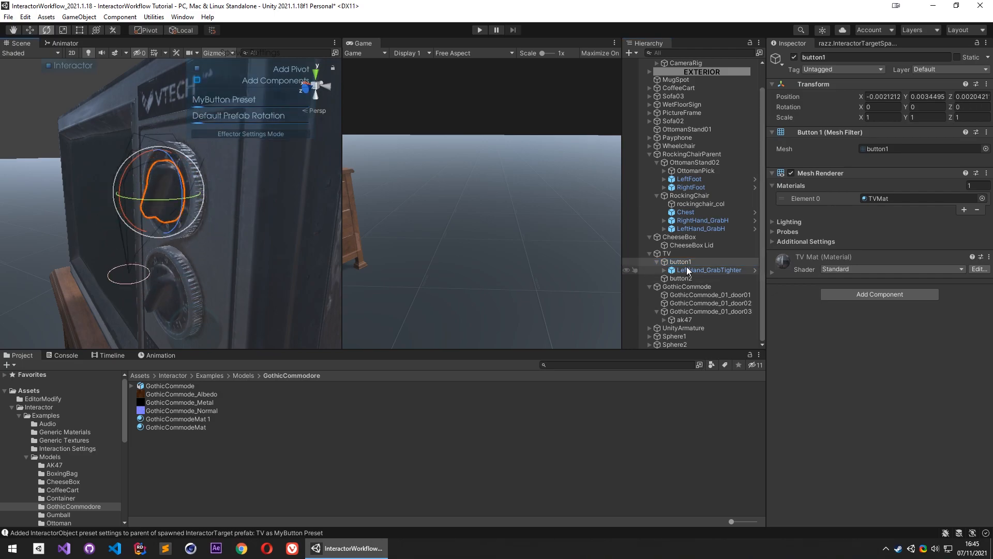
Set the interaction type of the TV's Interactor Object to Manual/Rotator
left_click(685, 253)
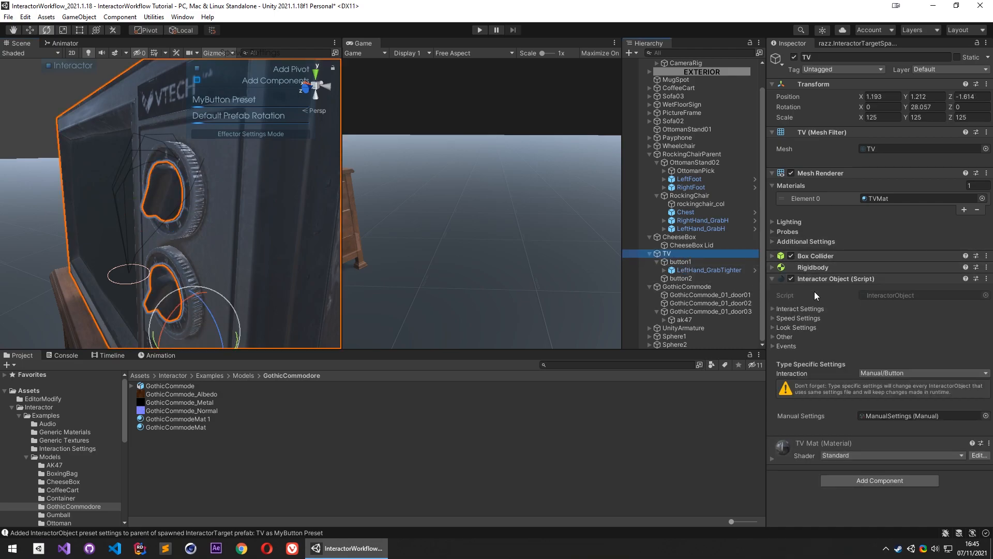
left_click(894, 374)
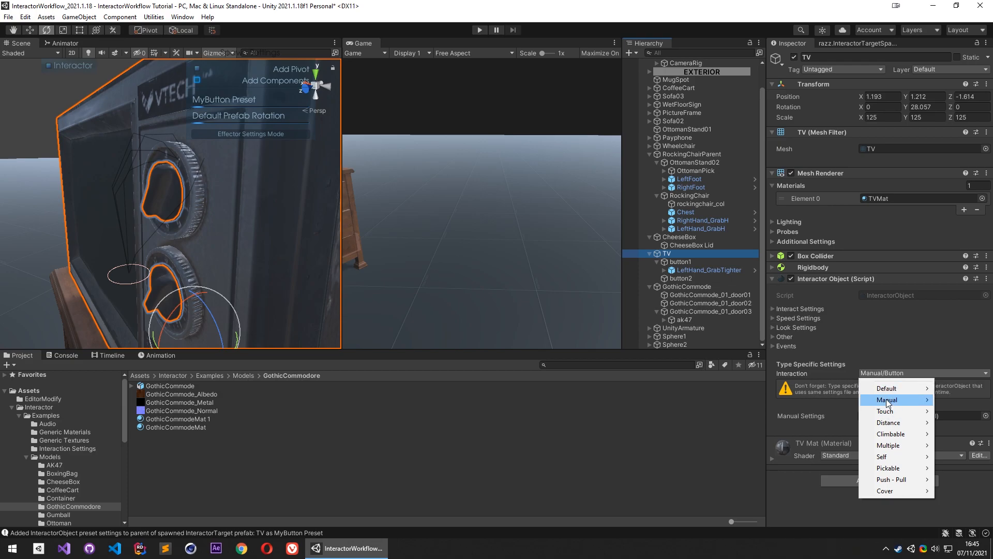
mouse_move(888, 402)
left_click(822, 423)
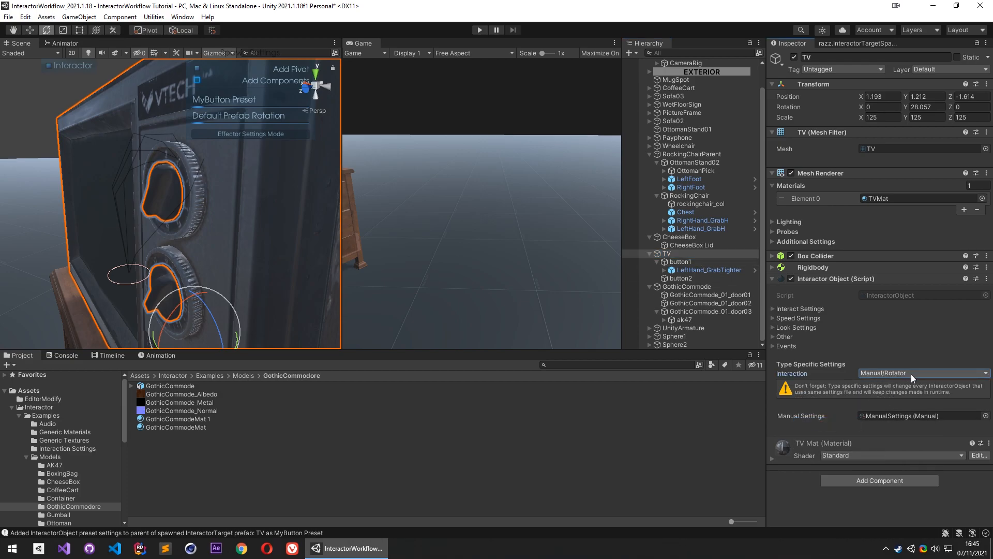
Add an Interactive Rotator component to the TV and bring its settings into view
left_click(877, 481)
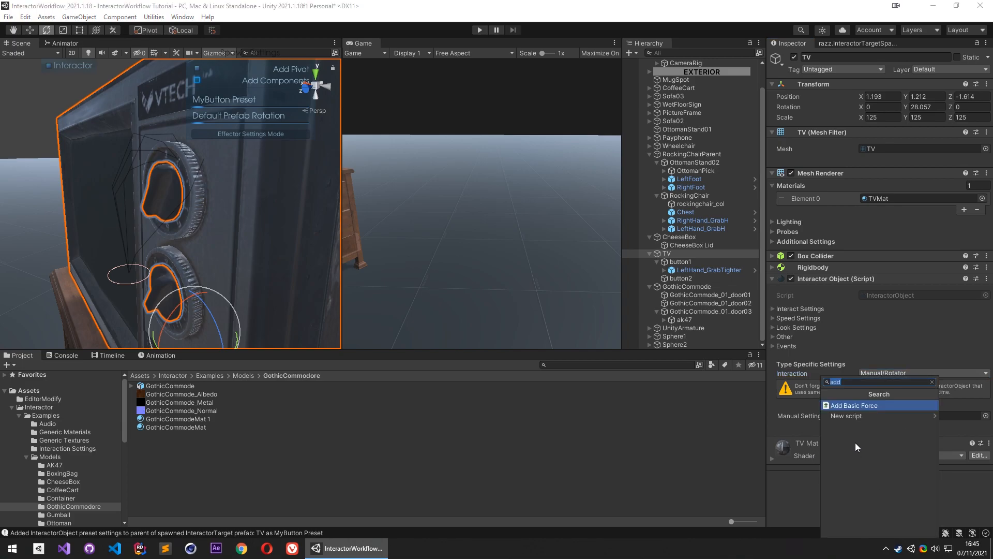
type("rotato")
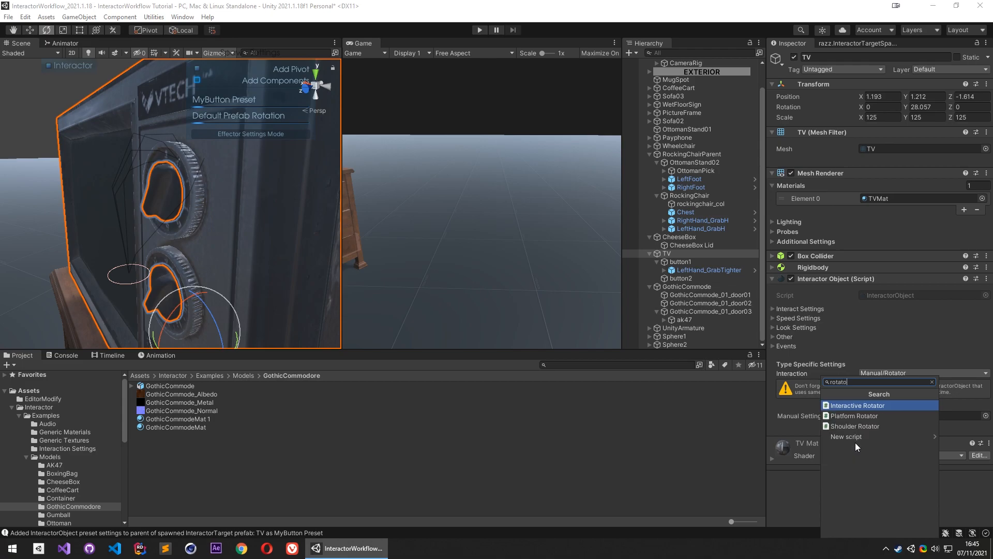
left_click(858, 405)
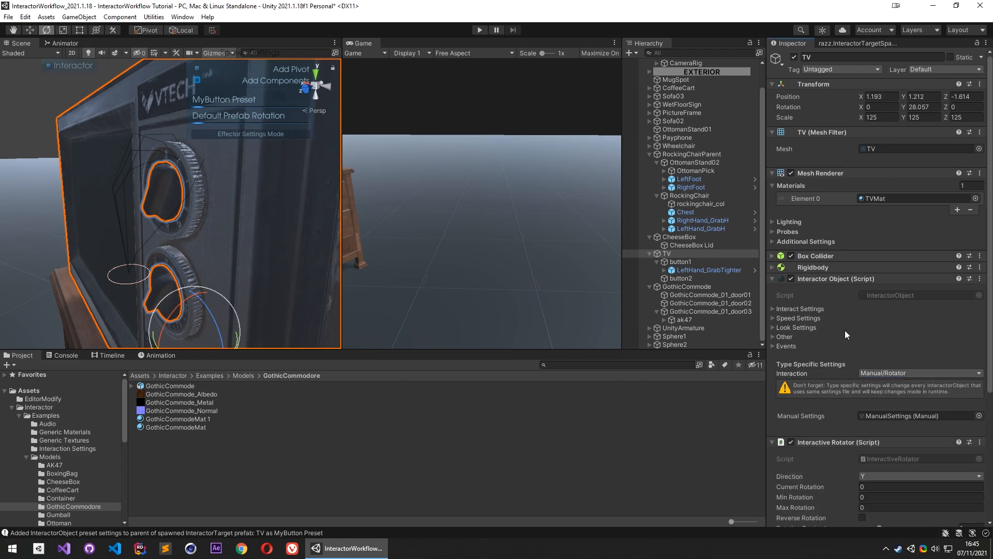
scroll(807, 337, "down", 4)
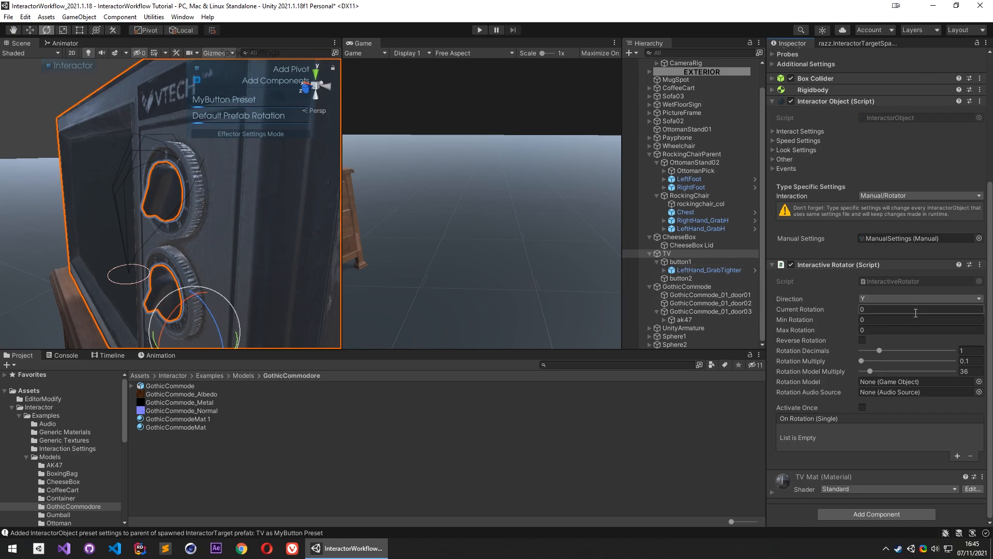
Test-rotate button1 to check its turning axis and set the TV's Interactive Rotator Direction to Z
left_click(688, 261)
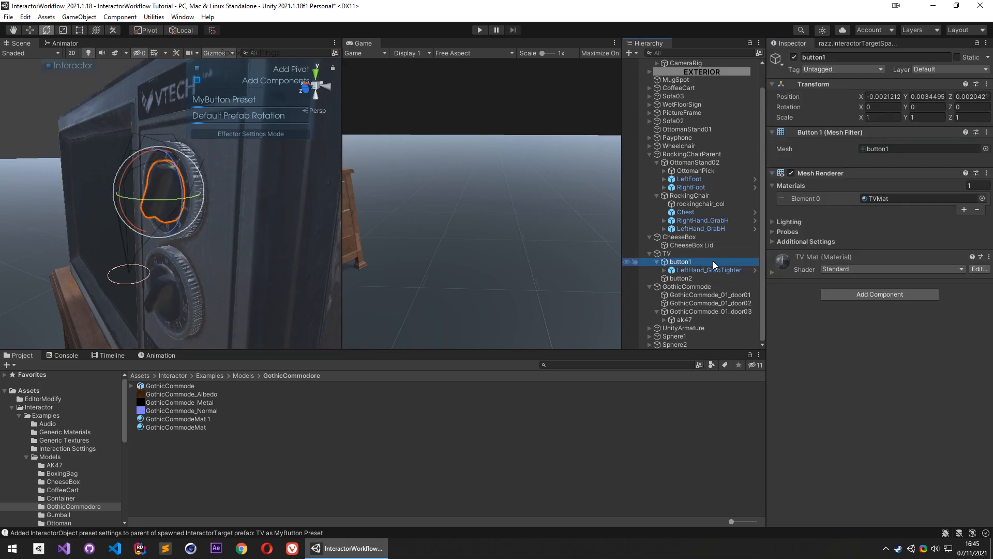
left_click_drag(181, 180, 171, 217)
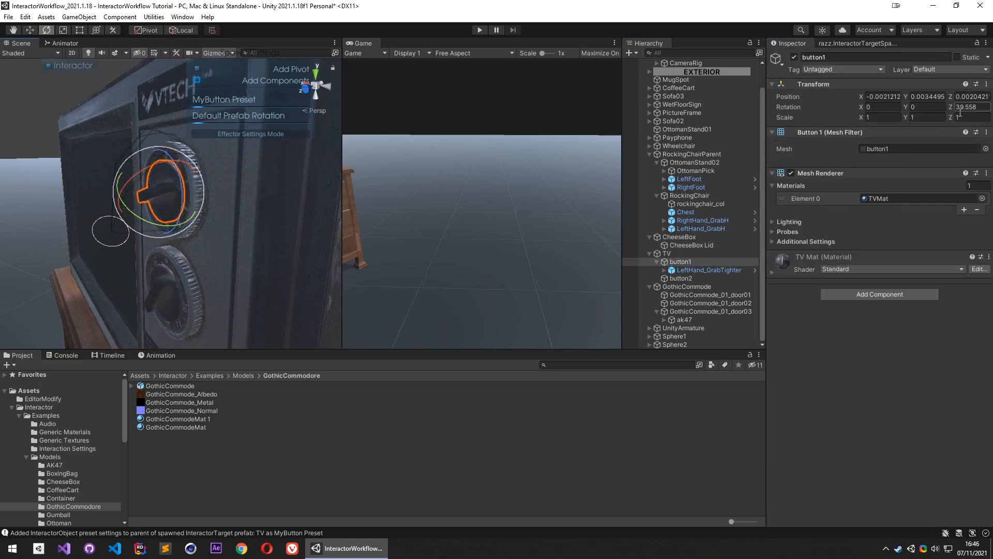
left_click(678, 253)
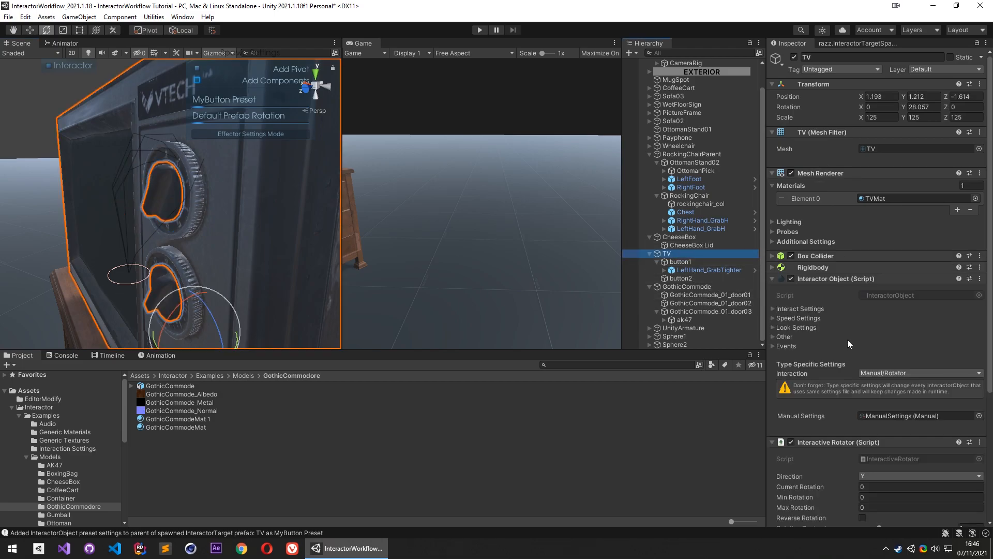
scroll(852, 380, "down", 5)
left_click(874, 299)
left_click(881, 331)
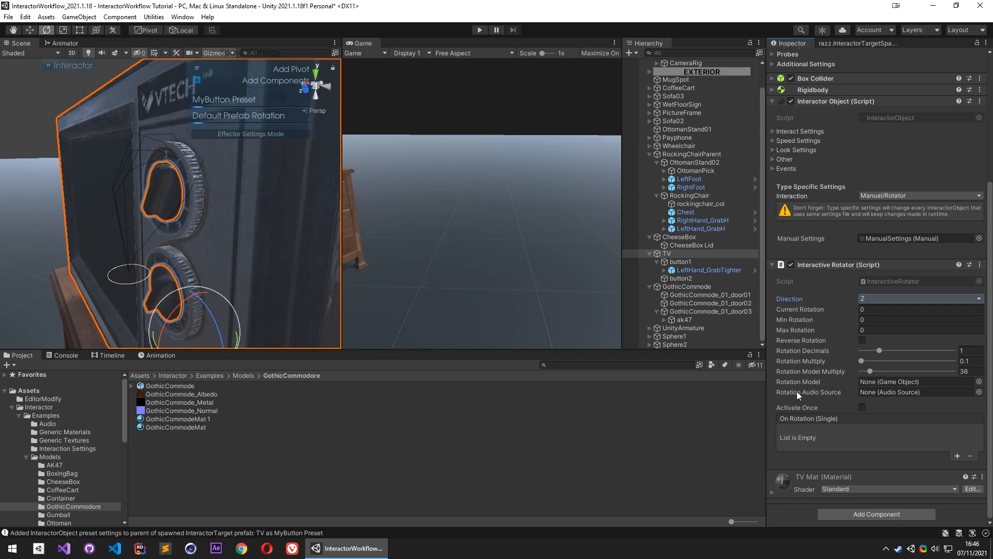
Assign button1 as the Interactive Rotator's Rotation Model and set Max Rotation to 2
left_click_drag(680, 262, 888, 382)
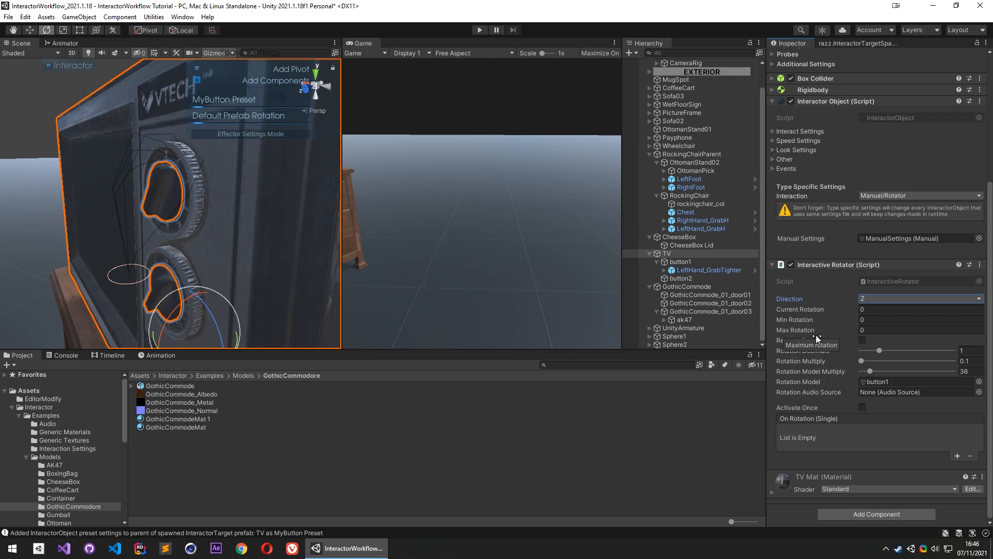
key("w")
right_click_drag(252, 203, 248, 207)
key("s")
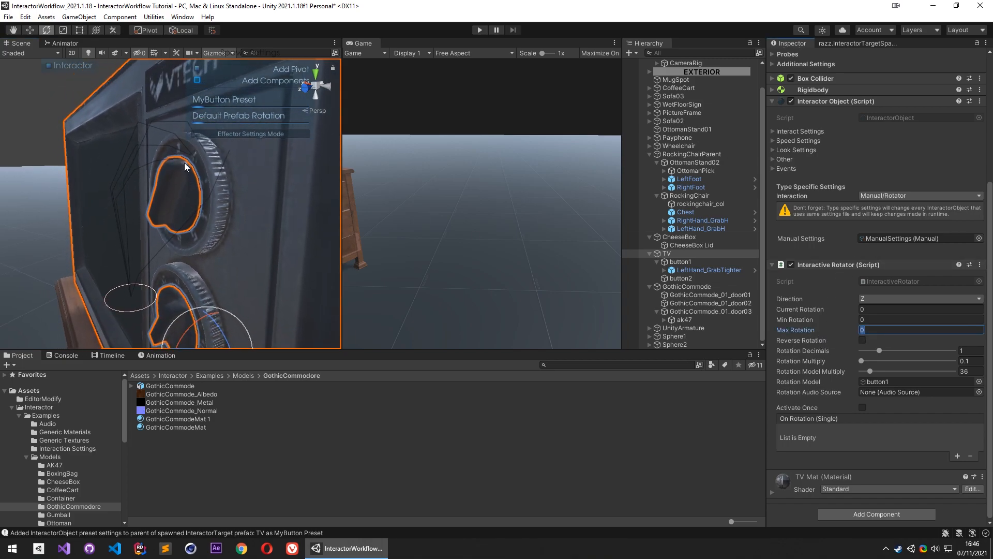
type("2")
Review the Rotation Model Multiply value and enable Activate Once on the Interactive Rotator
left_click(965, 372)
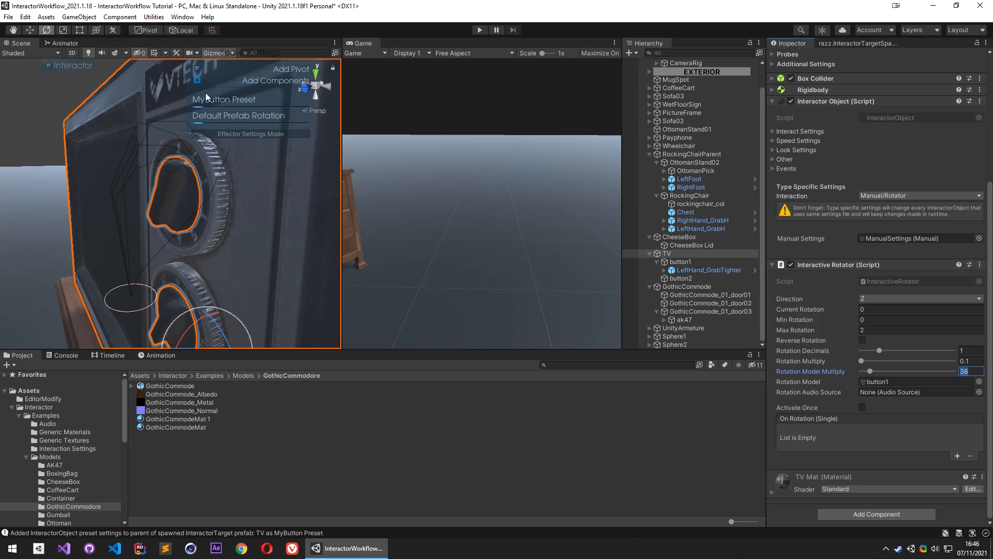
key("s")
right_click_drag(271, 217, 263, 218)
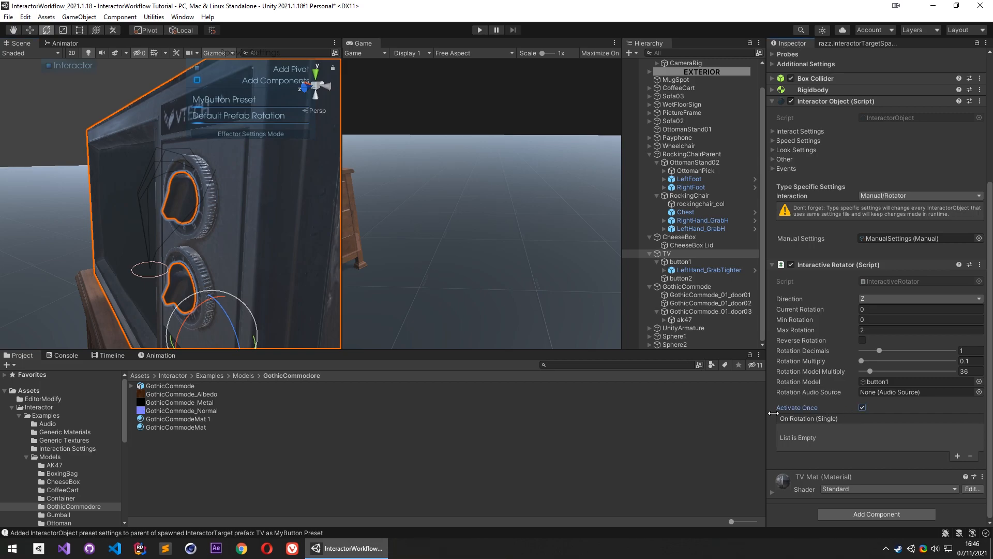
Add an On Rotation event targeting the TV with the function MeshRenderer.sharedMaterial
left_click(957, 456)
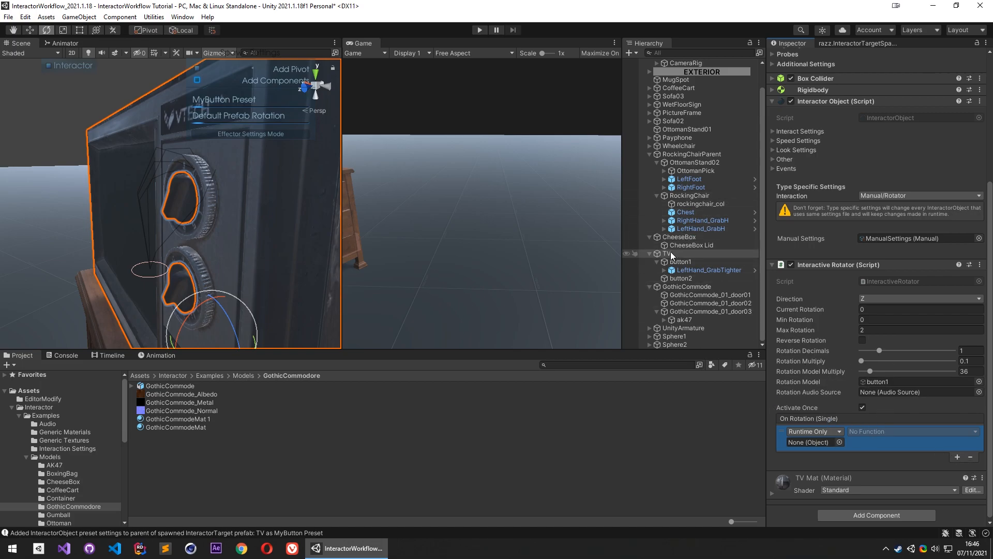
left_click(877, 431)
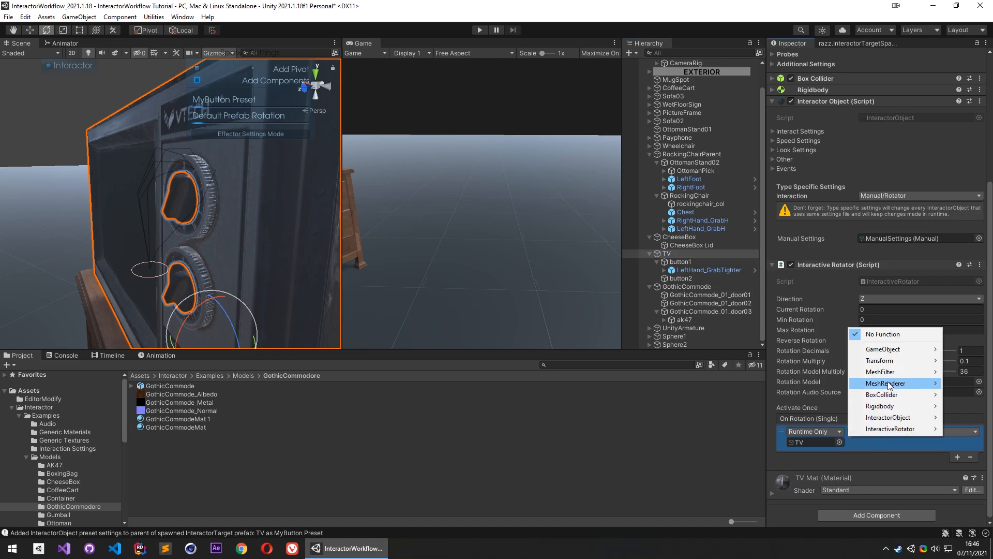
mouse_move(894, 388)
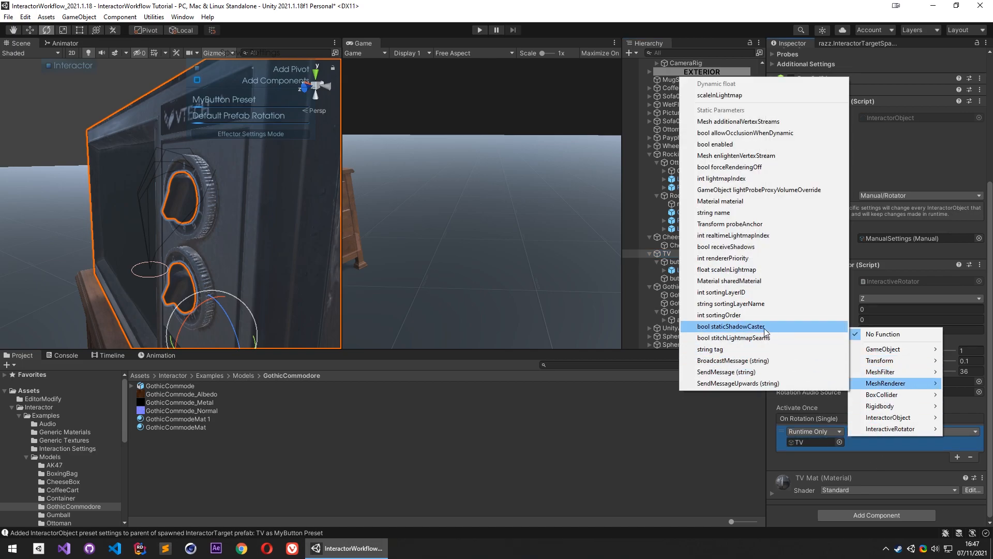
left_click(756, 281)
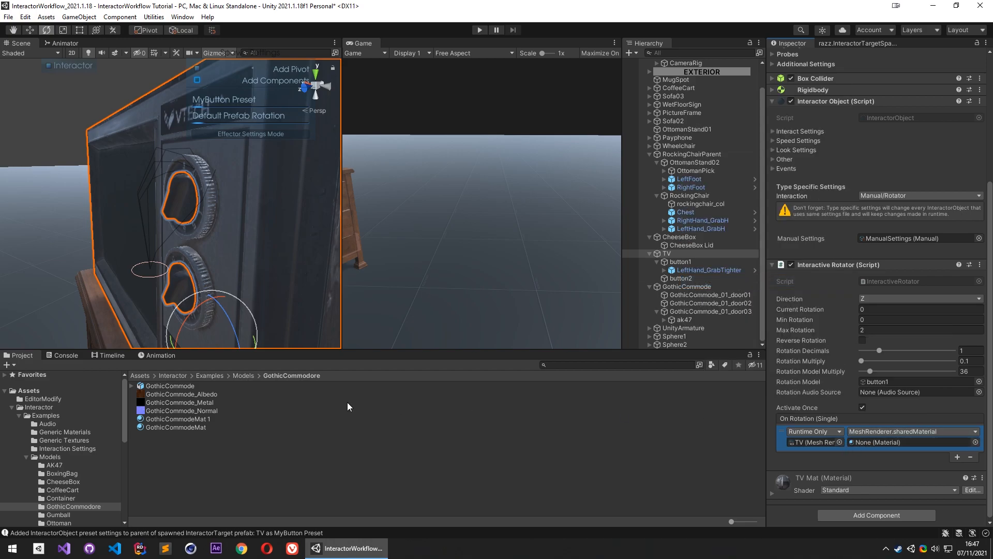
Assign the TVOnMat material from the TV models folder to the TV's On Rotation event
scroll(785, 201, "up", 3)
left_click(889, 116)
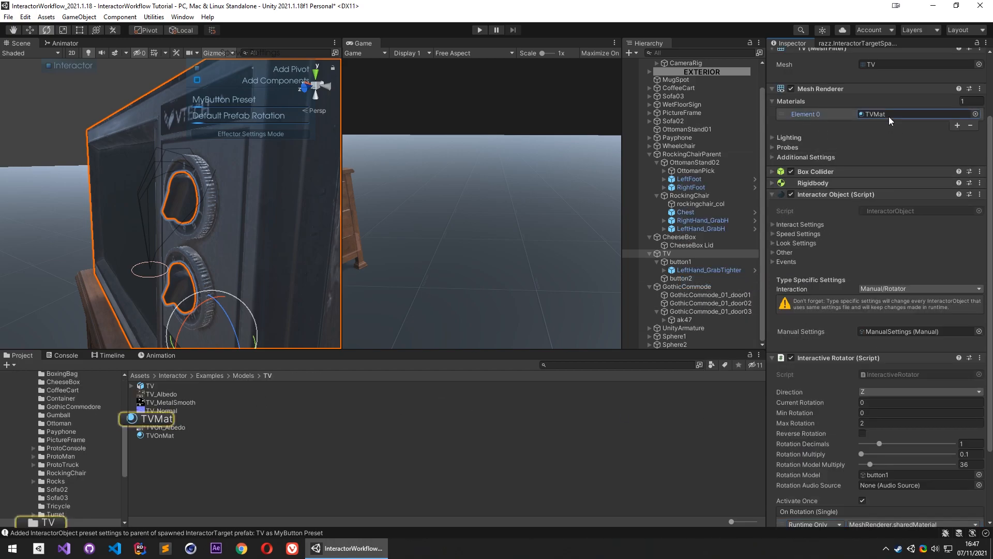
scroll(832, 388, "down", 3)
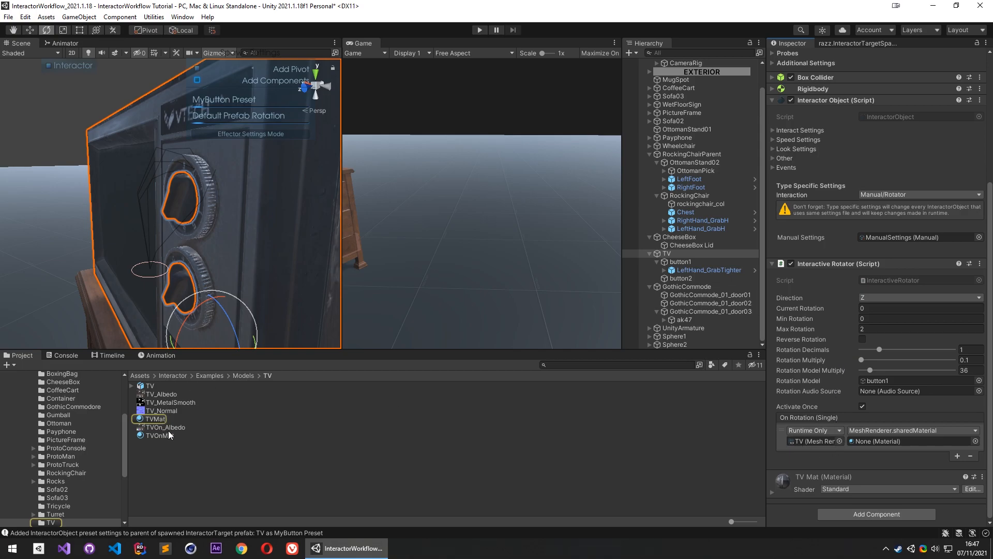
left_click_drag(161, 435, 189, 459)
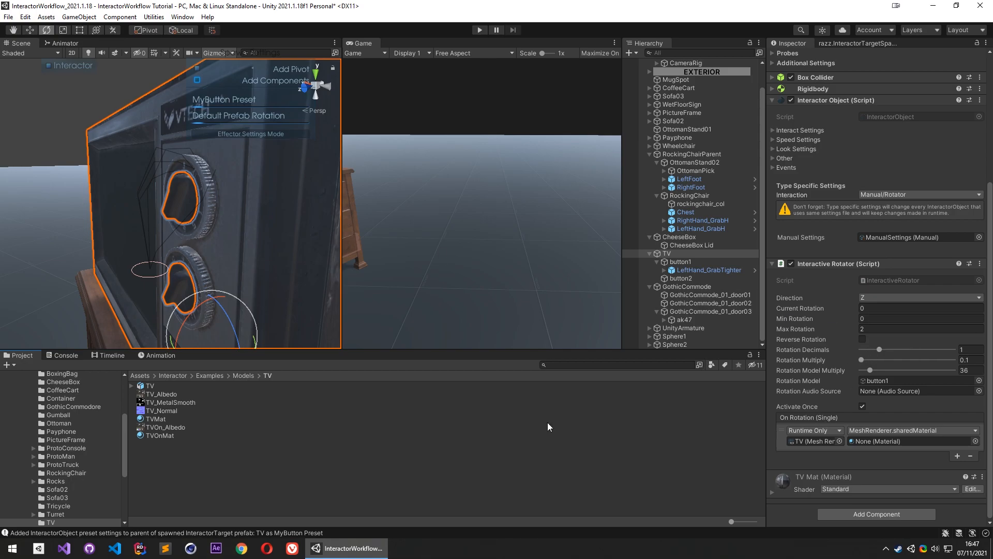
left_click_drag(164, 435, 882, 441)
Play-test the scene by running the character to the TV and using it, and stop the test
left_click(479, 30)
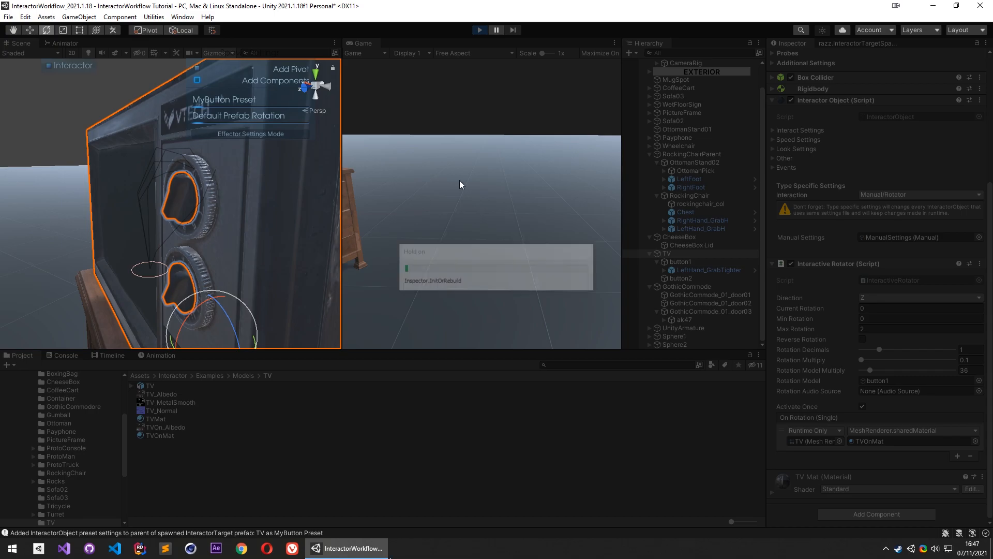
key("w")
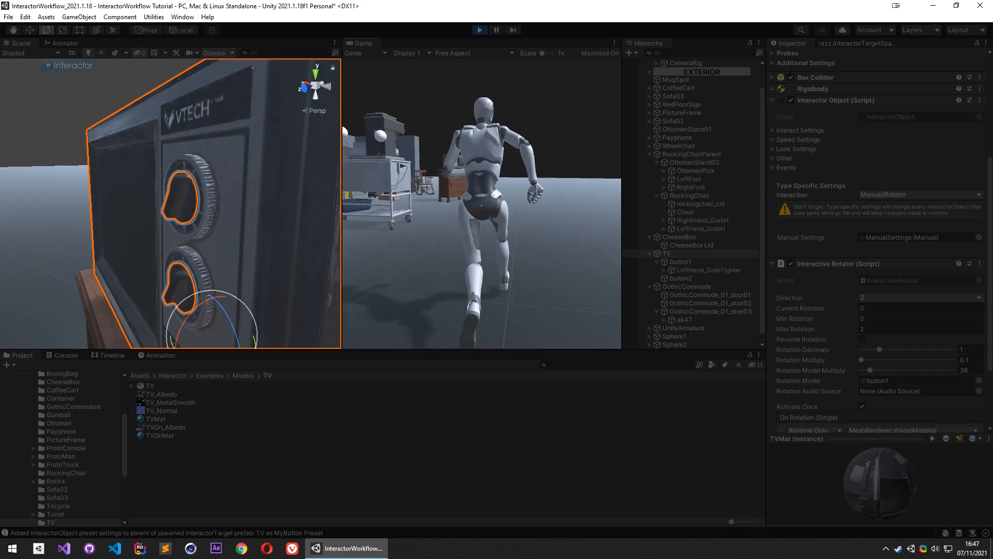
key("w")
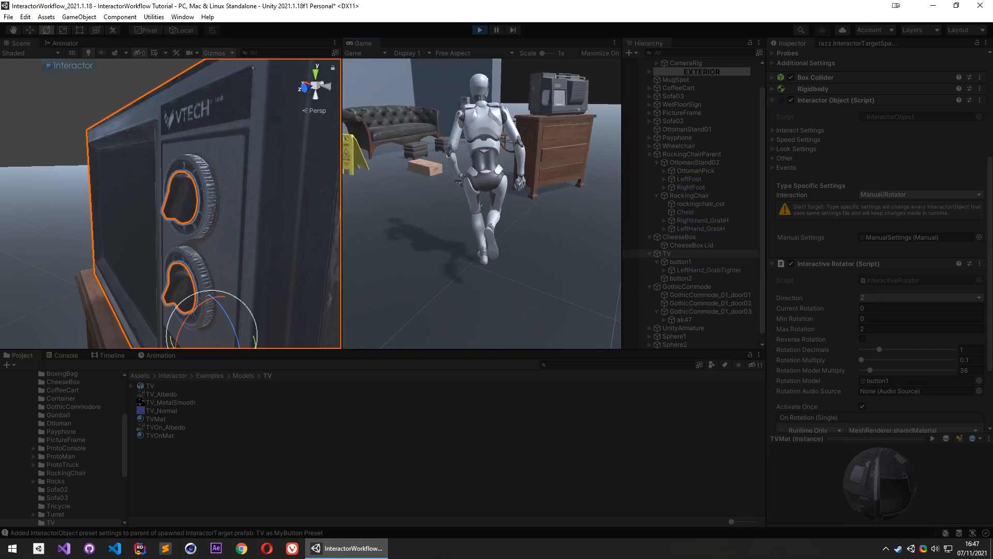
key("w")
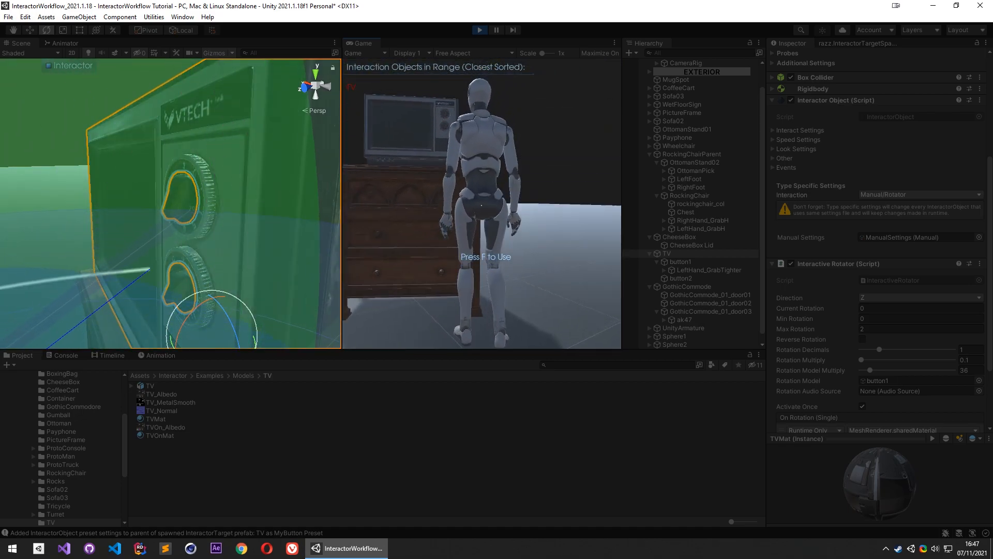
key("f")
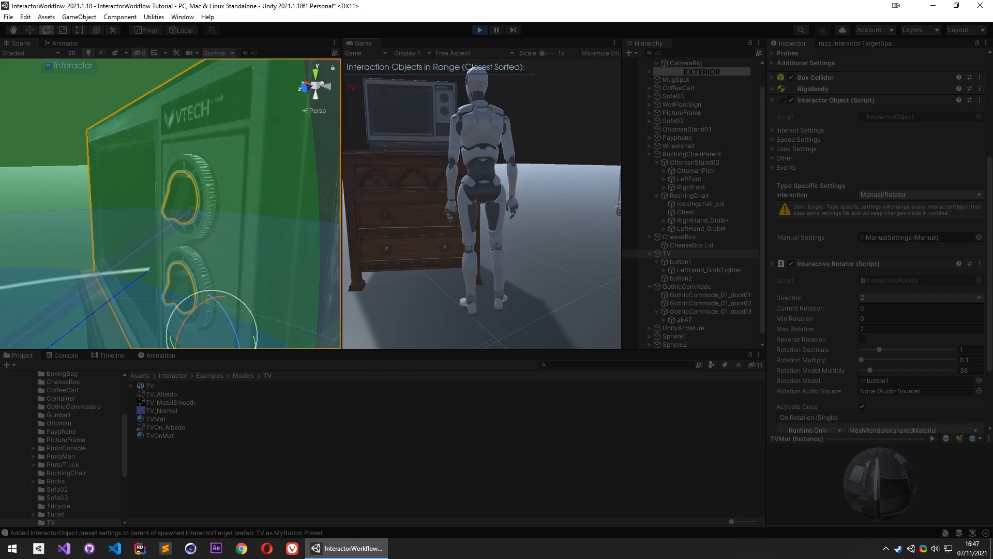
left_click(480, 30)
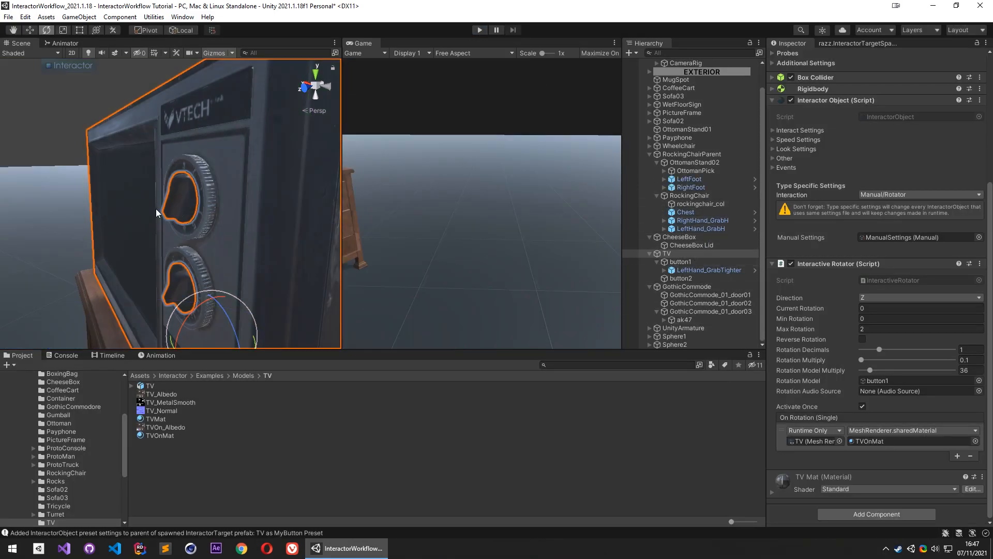
Enable Pause On Interaction in the Interact Settings of the TV's Interactor Object
left_click(705, 253)
scroll(806, 218, "up", 5)
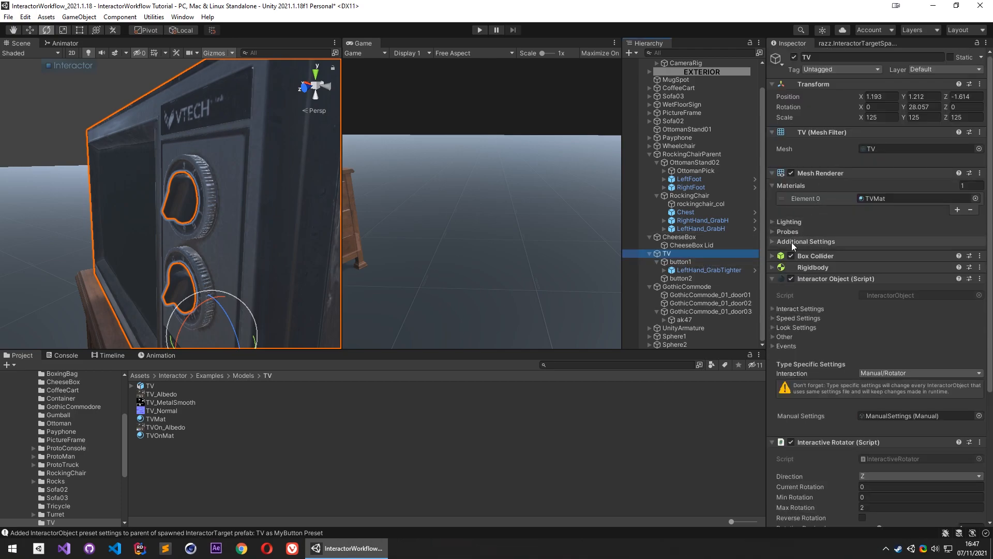
left_click(801, 305)
scroll(815, 262, "down", 3)
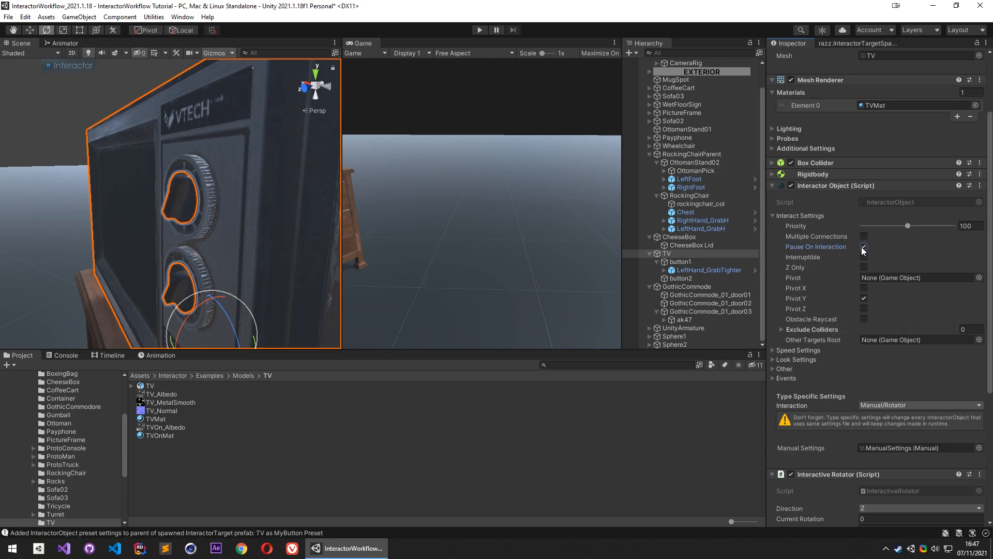
Play-test the TV interaction by turning the upper knob with the character's left hand and walking away from the TV
left_click(479, 30)
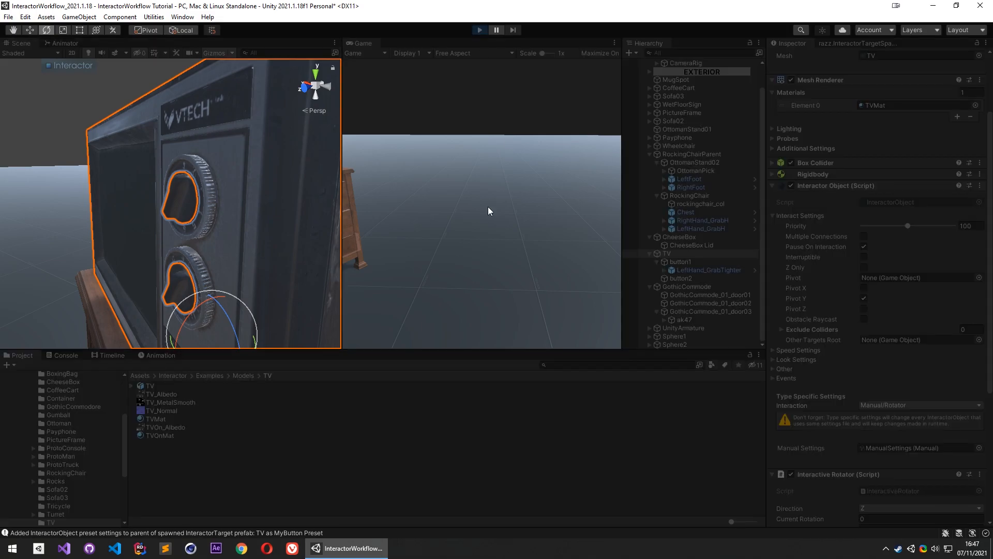
left_click(473, 162)
key("w")
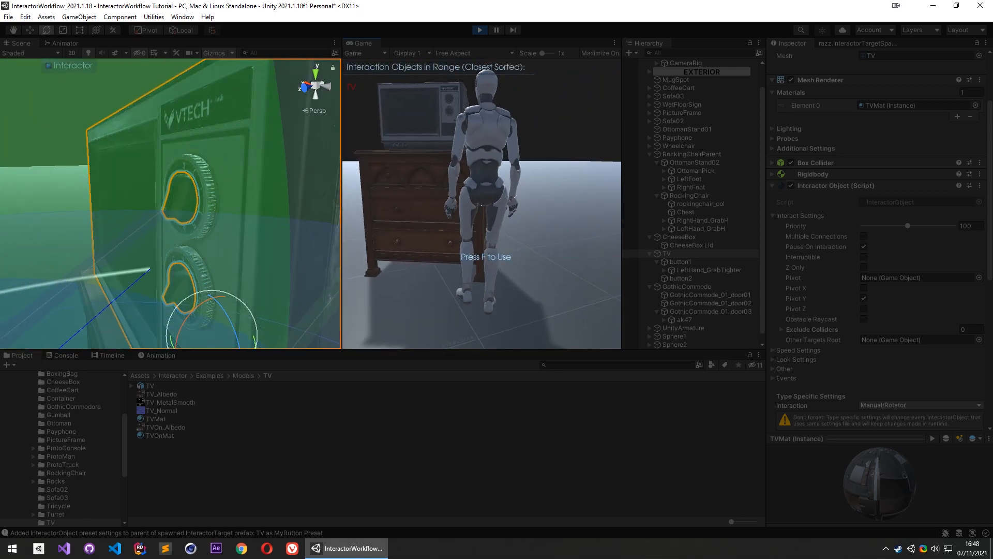
key("f")
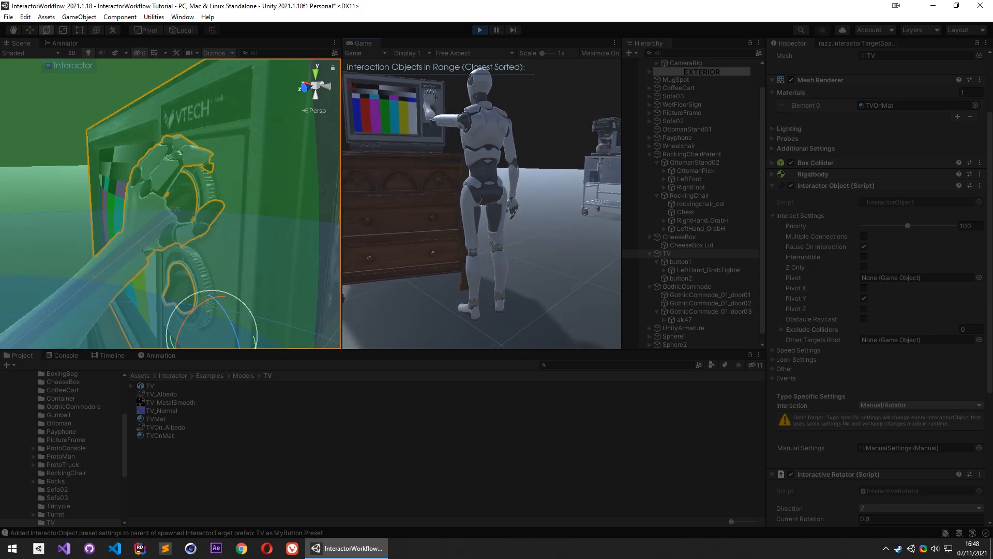
key("s")
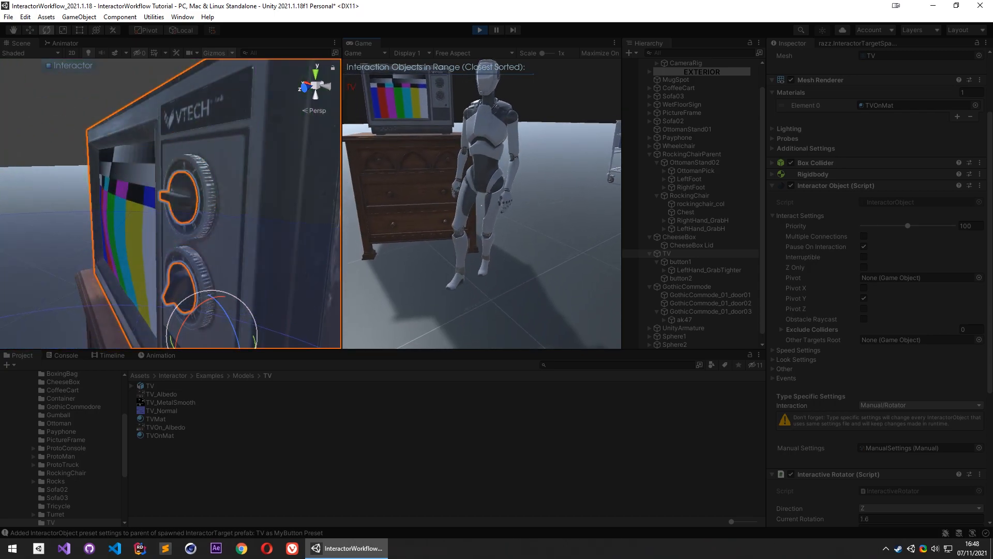
key("w")
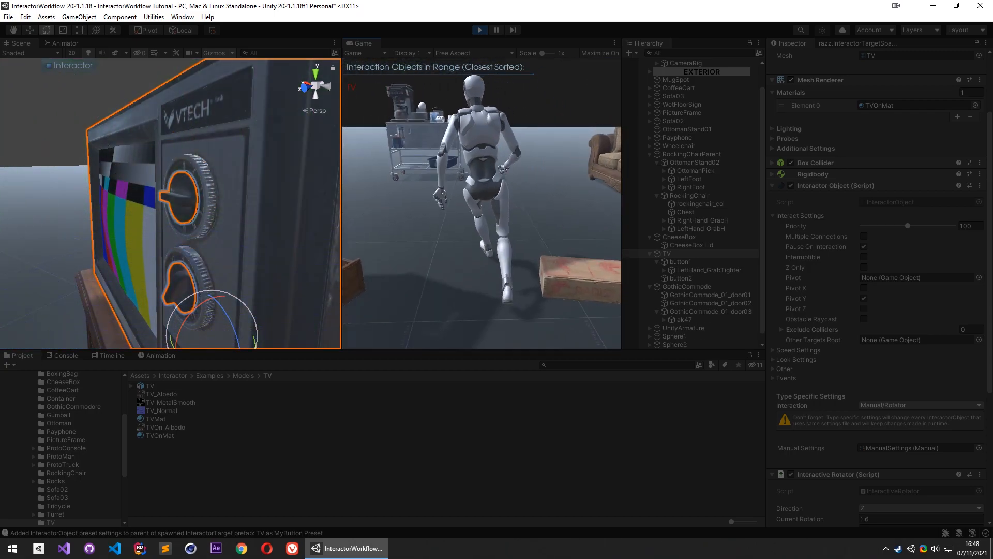
key("Escape")
left_click(484, 209)
key("s")
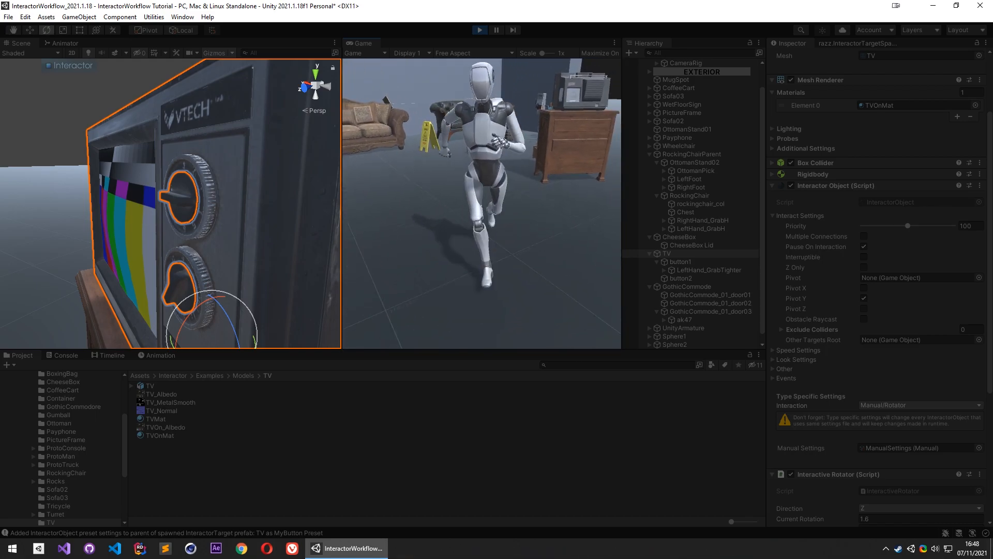
Expand the TV's Look and Speed Settings, set Ease Type to Custom Curve and inspect its animation curve
key("Escape")
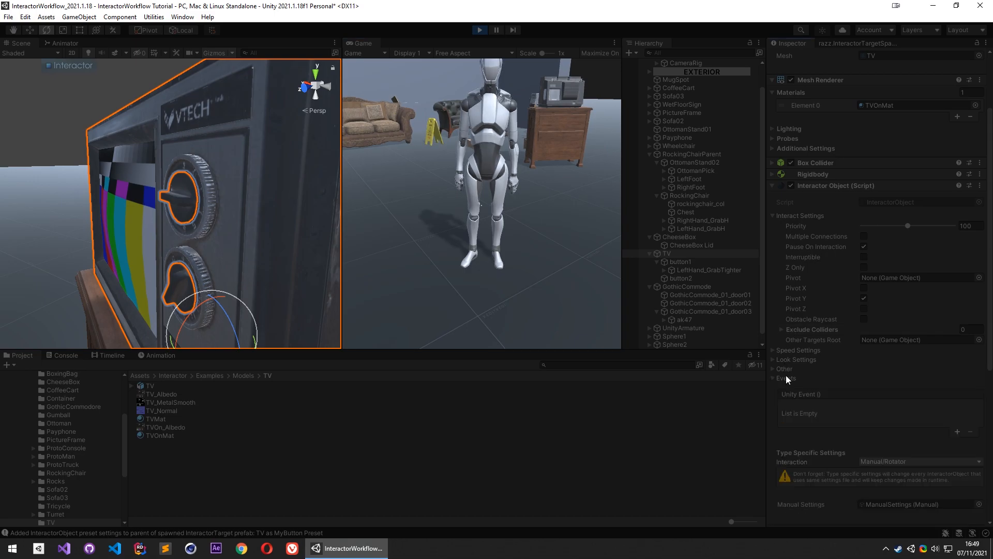
left_click(790, 359)
left_click(792, 349)
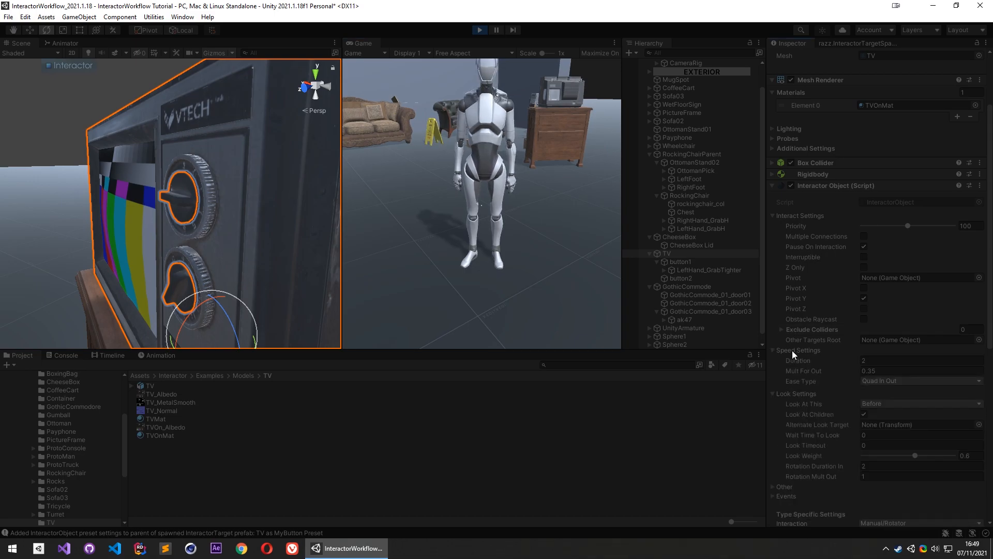
left_click(870, 380)
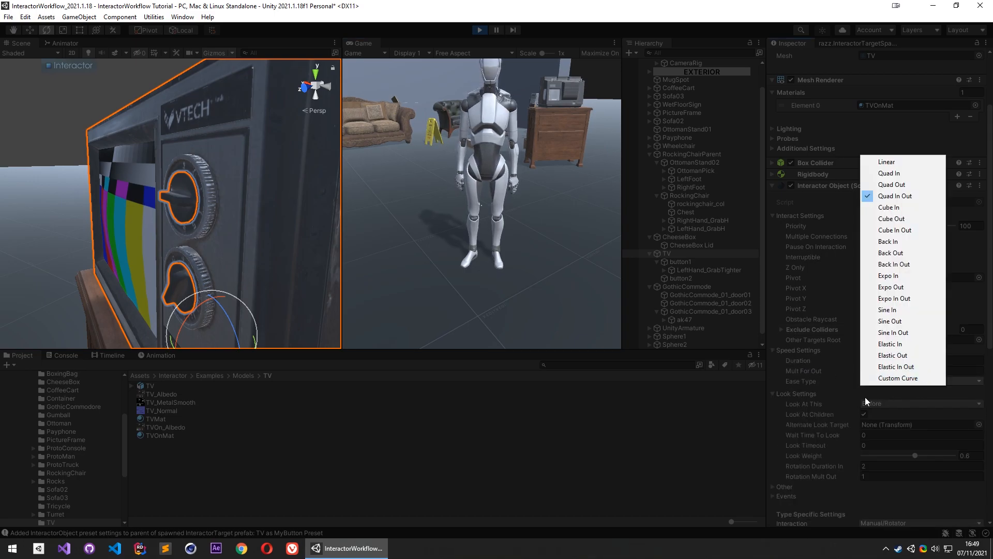
left_click(898, 378)
left_click(902, 391)
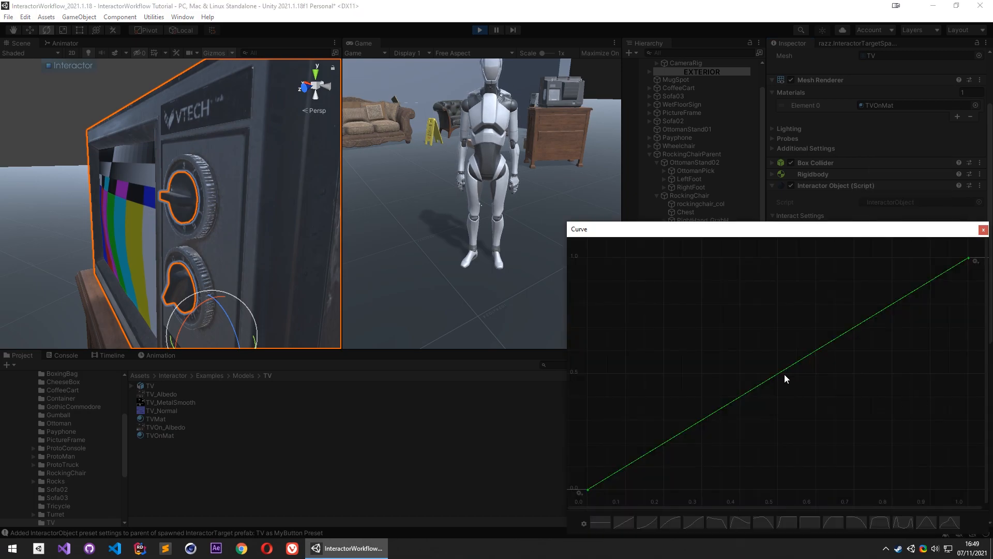
left_click(983, 230)
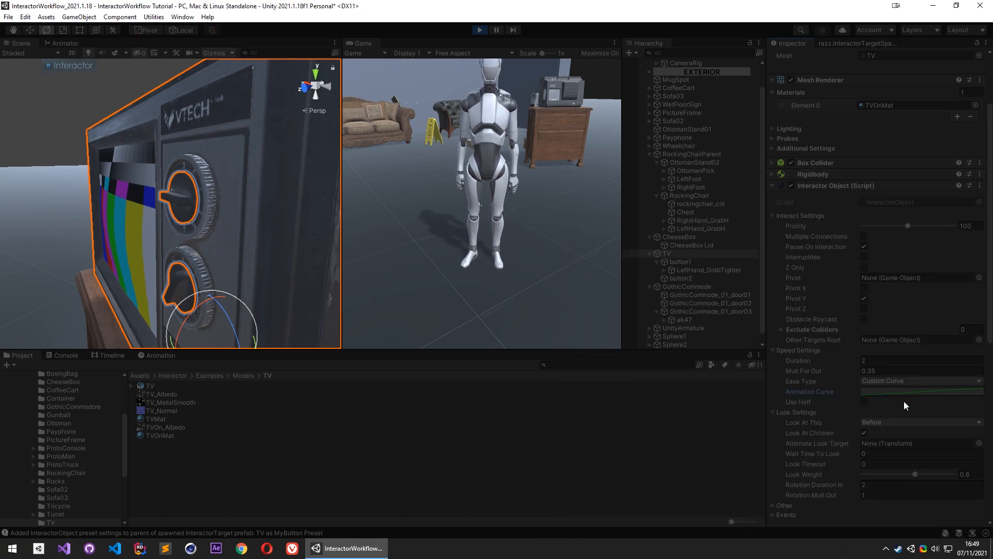
key("w")
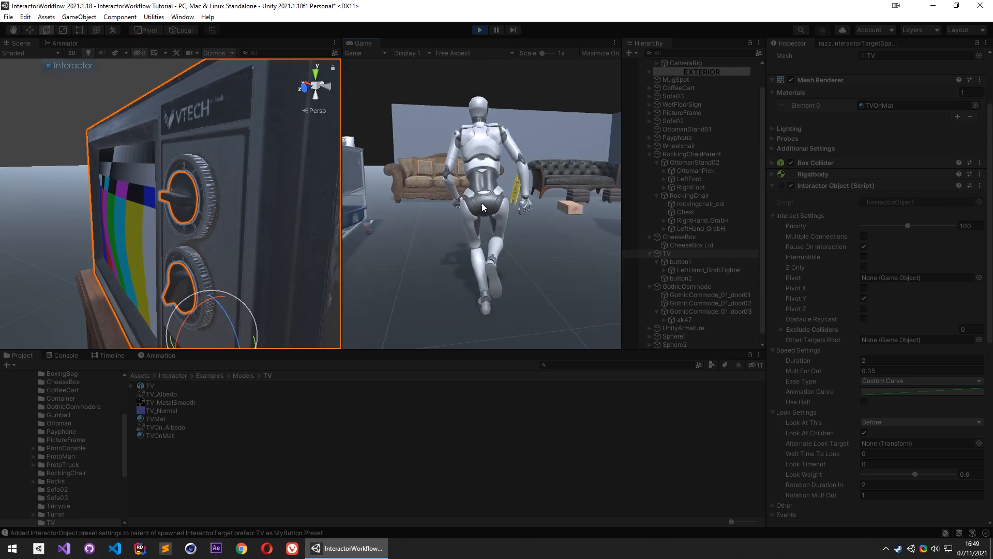
key("s")
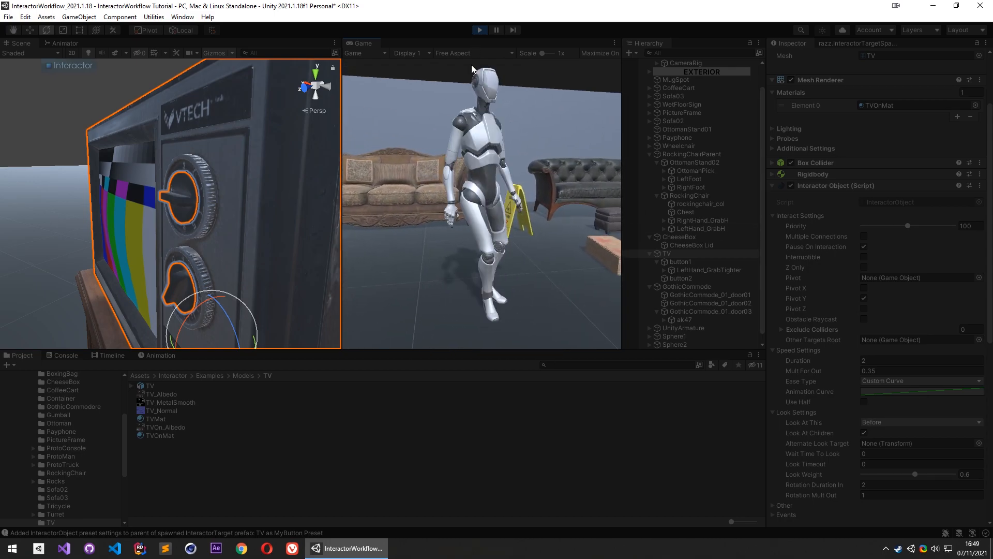